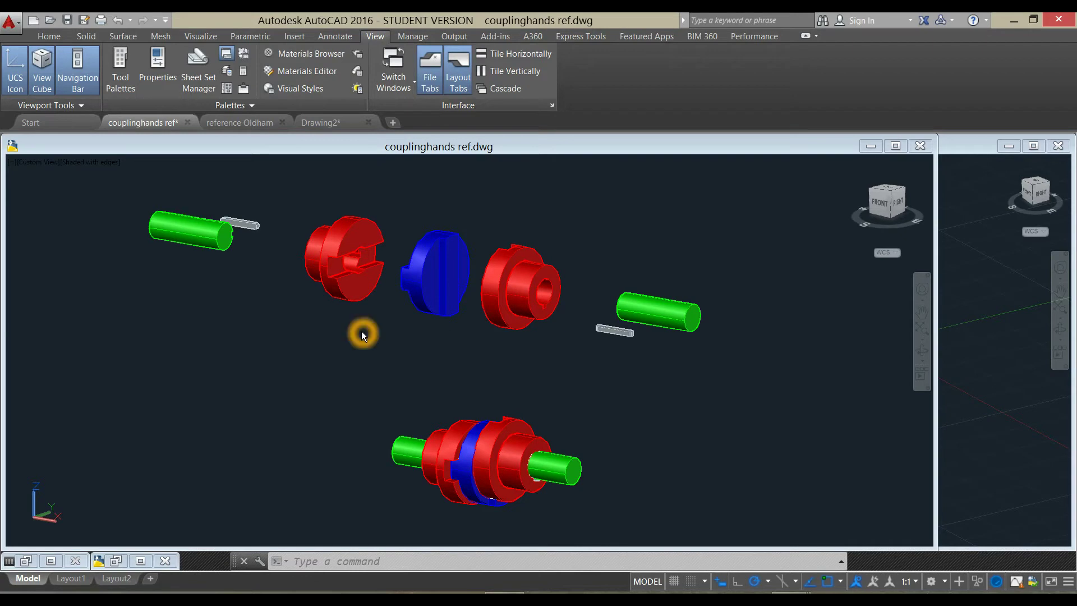
Inspect the red coupling half and the blue middle disc in couplinghands ref.
click(448, 296)
click(353, 271)
click(353, 272)
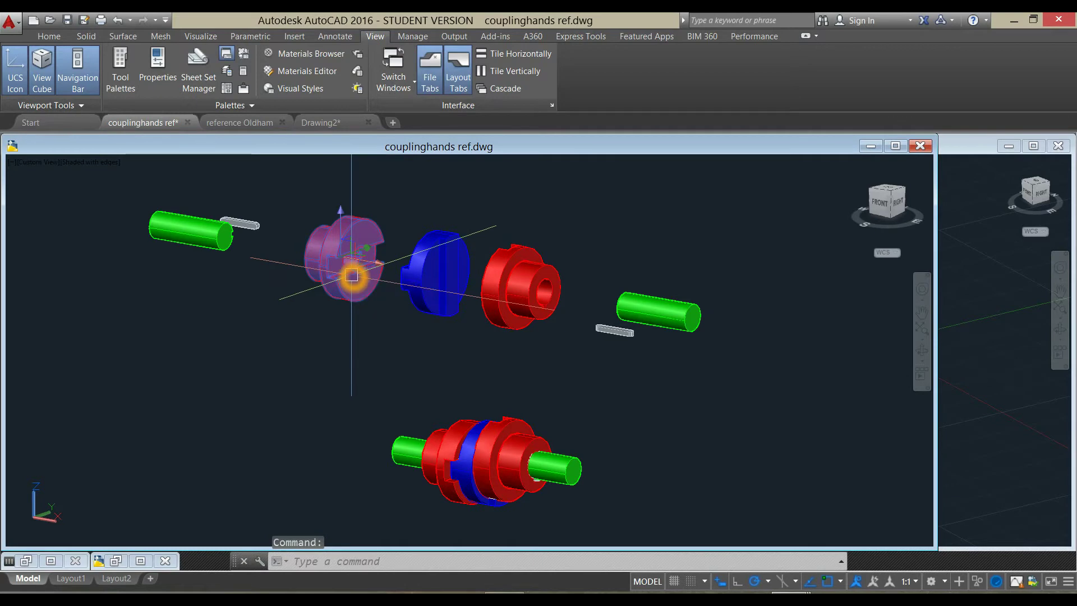
click(344, 279)
click(344, 282)
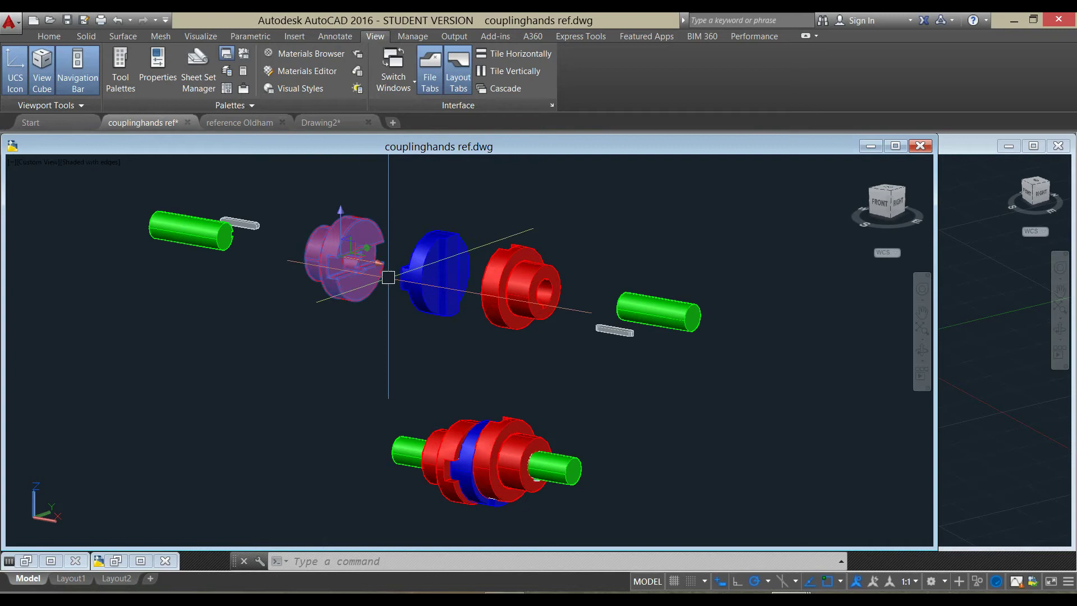
click(406, 271)
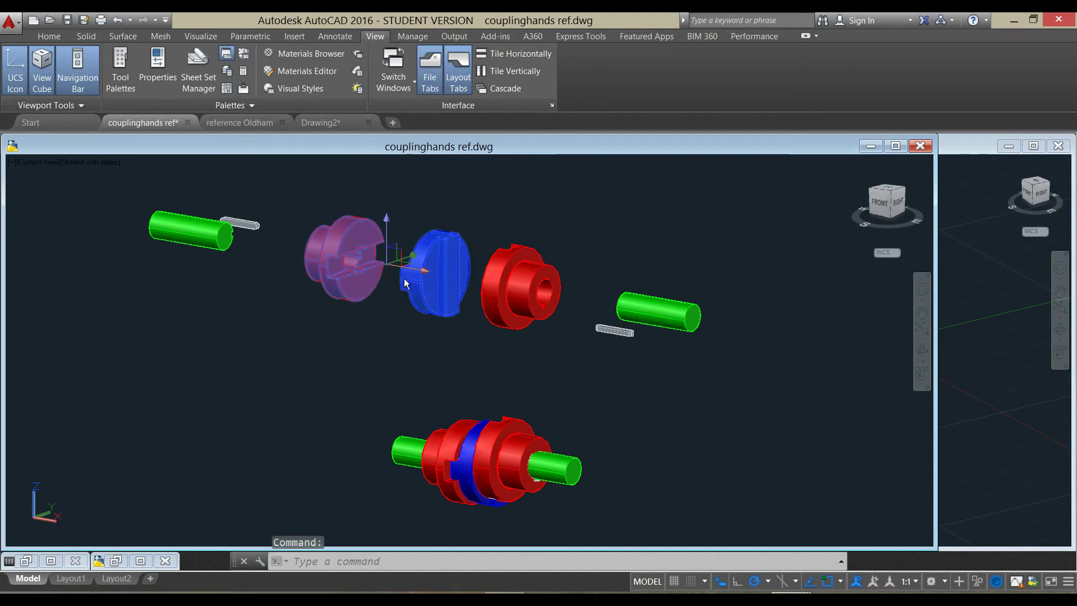
click(324, 306)
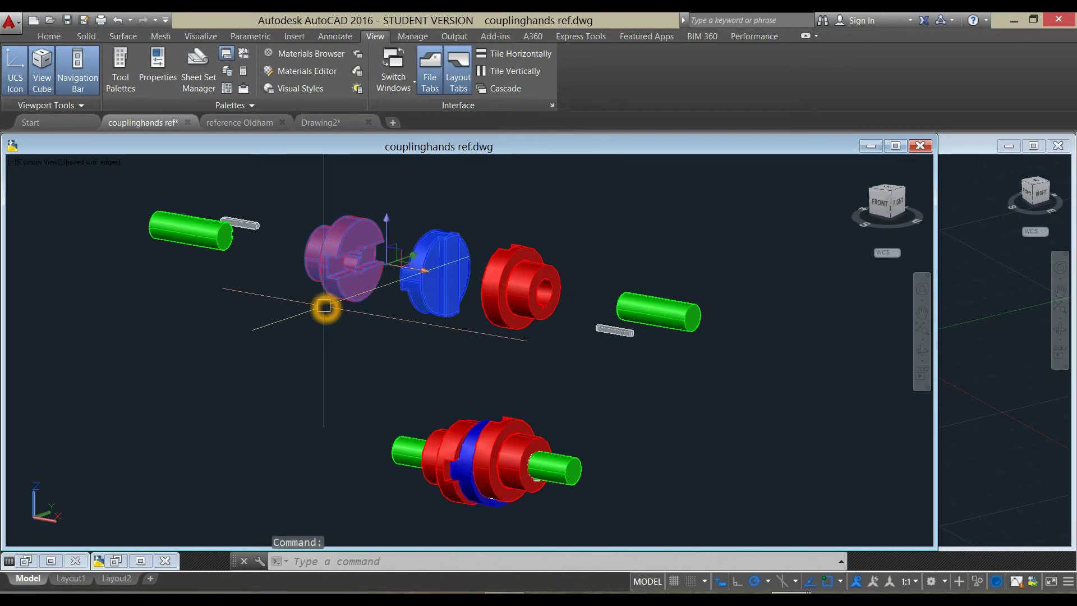
Inspect the red hub beside the disc, then close couplinghands ref.dwg.
click(366, 293)
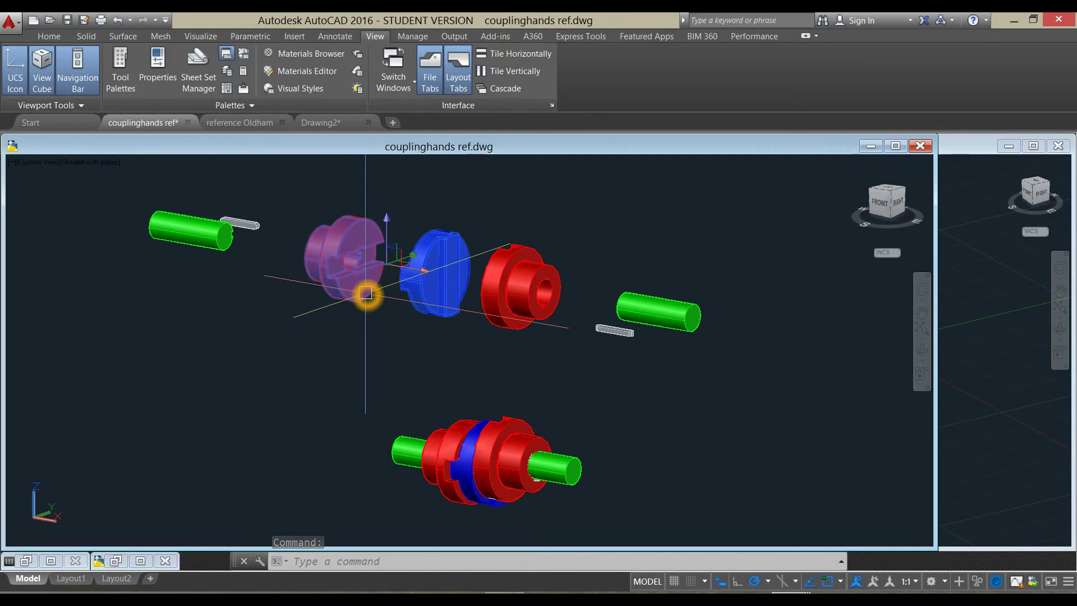
click(455, 307)
click(514, 316)
click(563, 313)
click(444, 274)
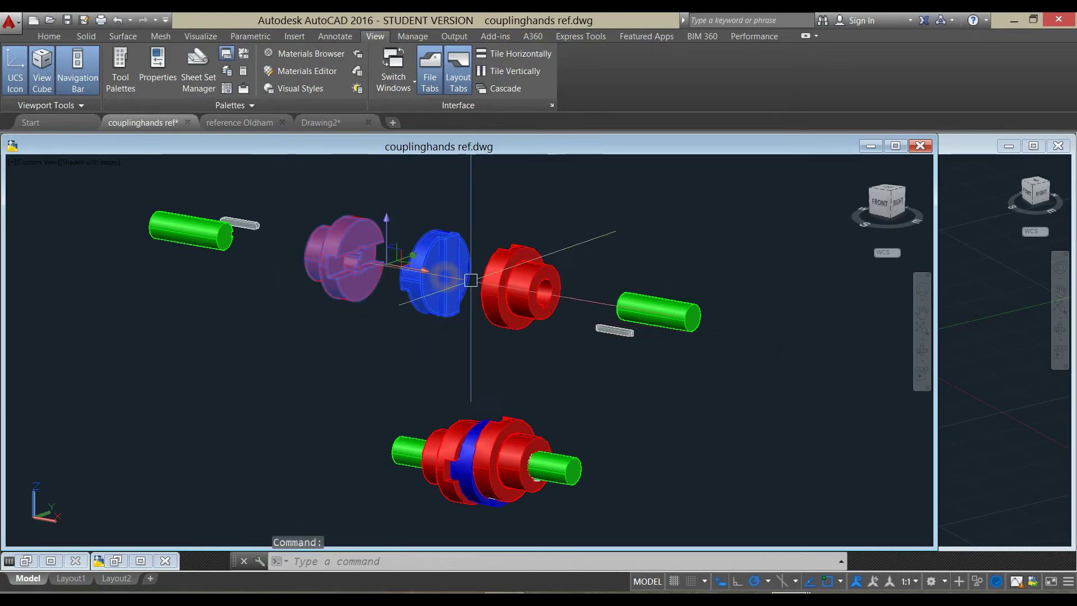
click(508, 284)
click(459, 335)
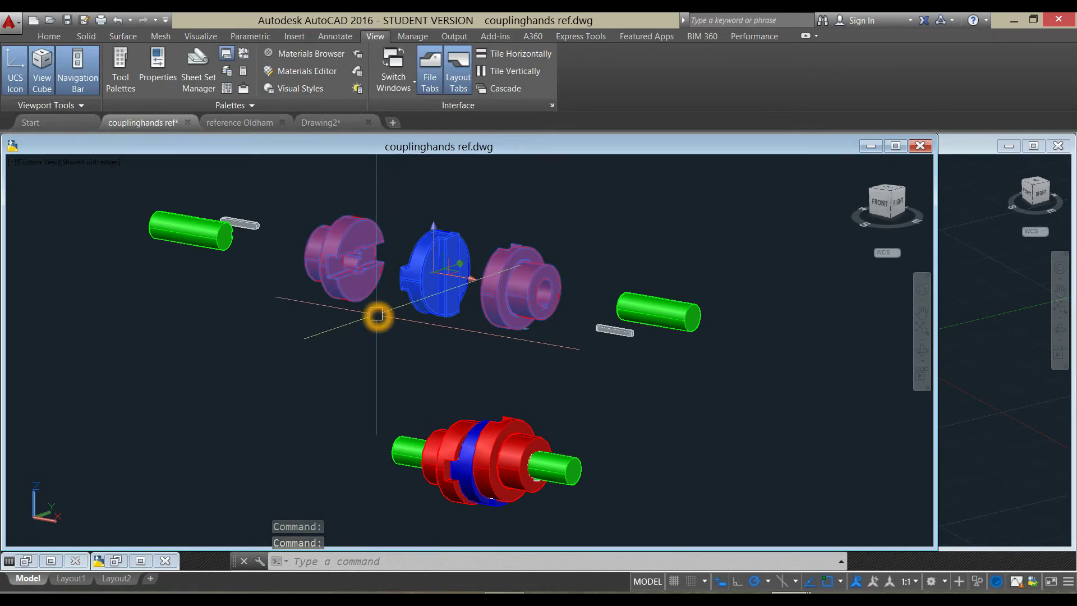
click(927, 147)
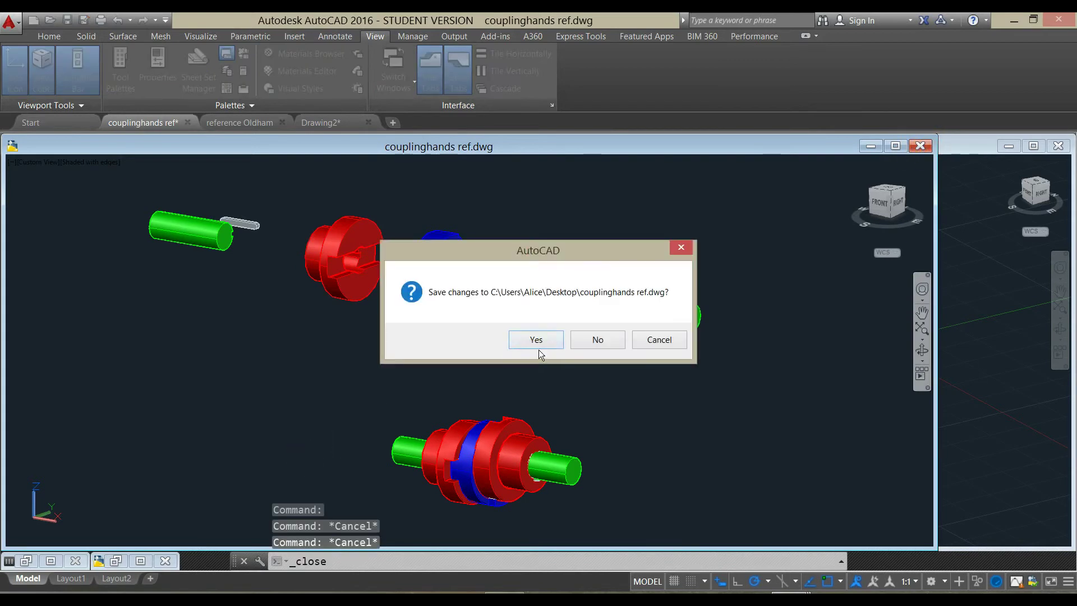
Close couplinghands ref without saving and maximize Drawing2.
key(n)
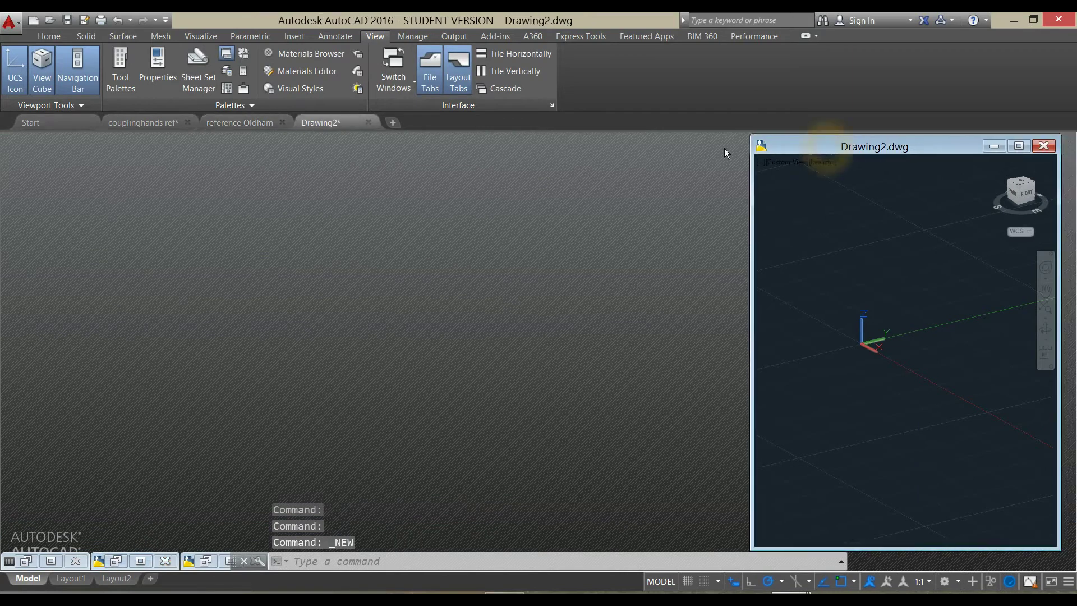
drag(826, 149, 556, 148)
click(764, 145)
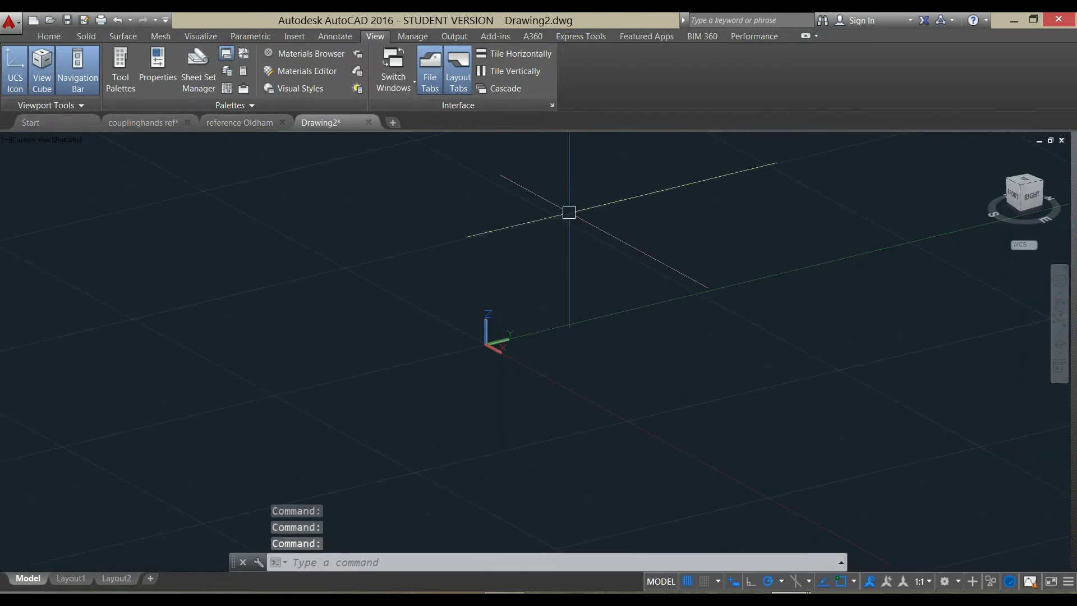
Tile reference Oldham and Drawing2 vertically, with Oldham narrower and Drawing2 wider.
click(234, 124)
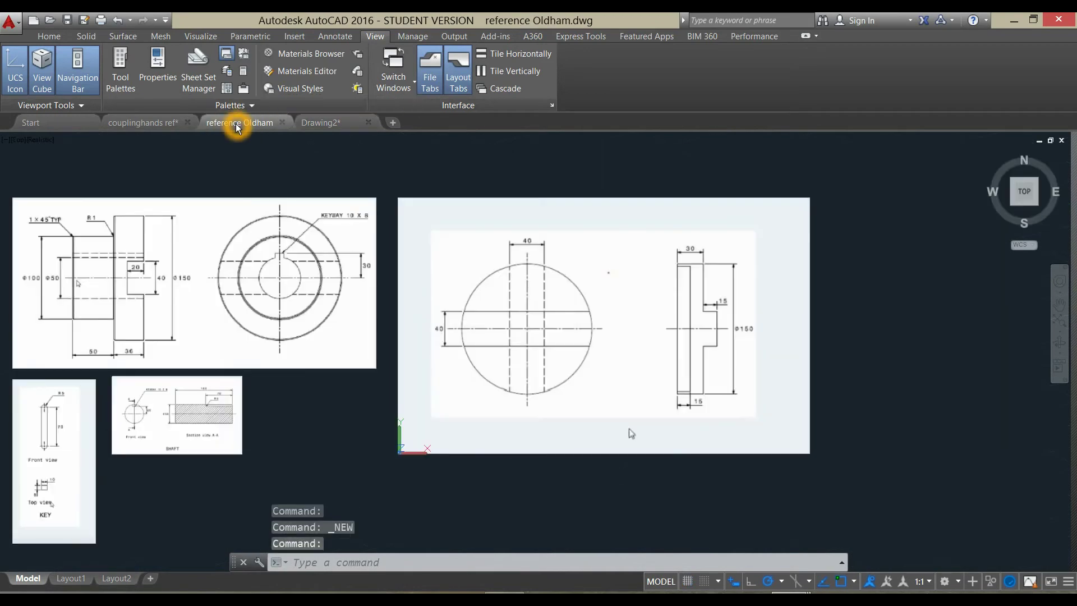
click(494, 69)
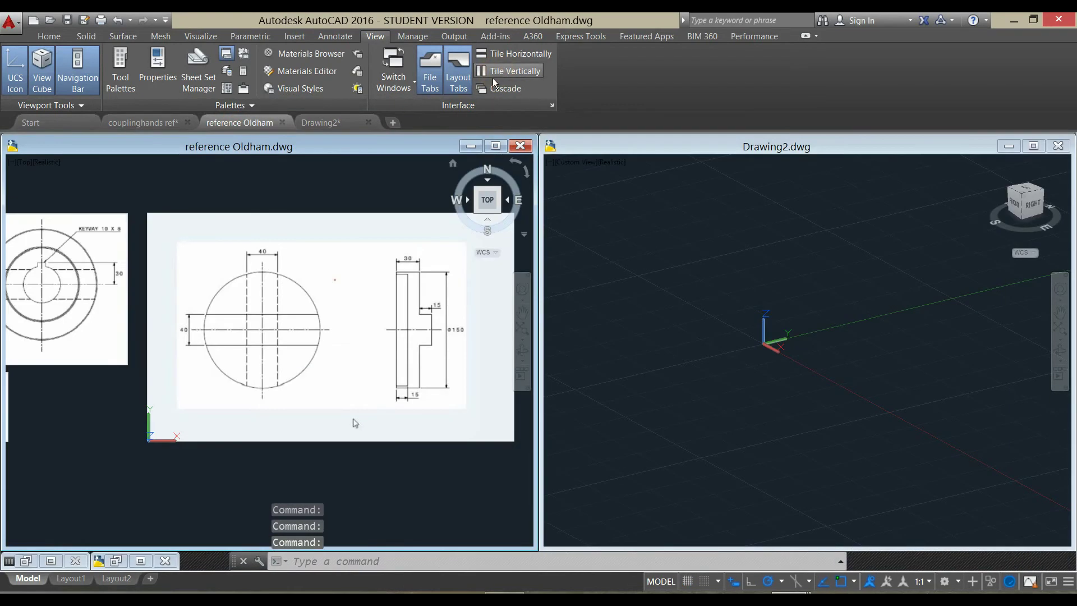
drag(533, 184, 426, 183)
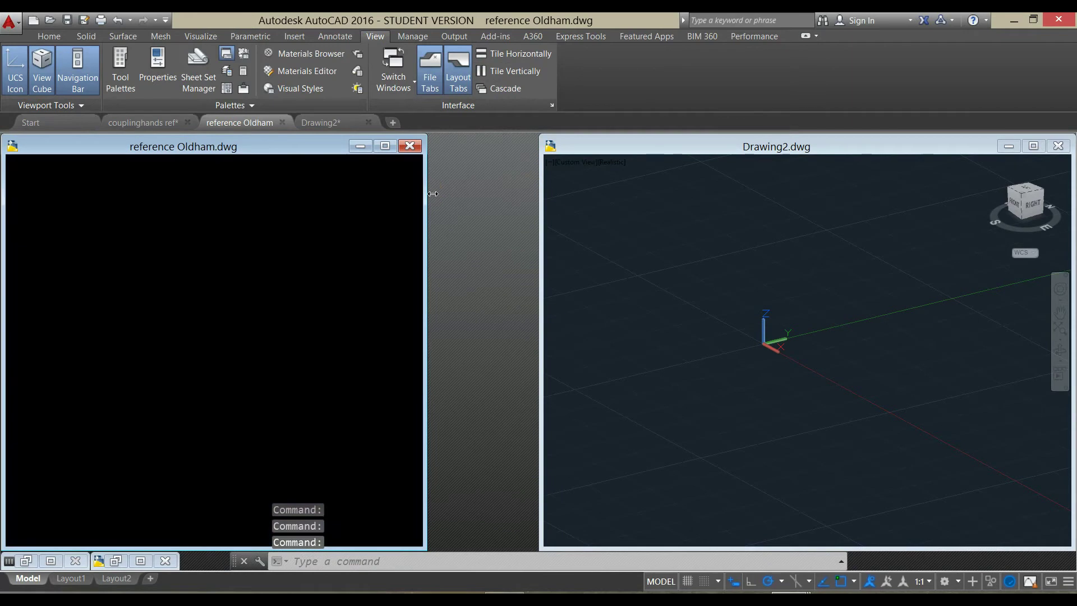
drag(544, 203, 429, 209)
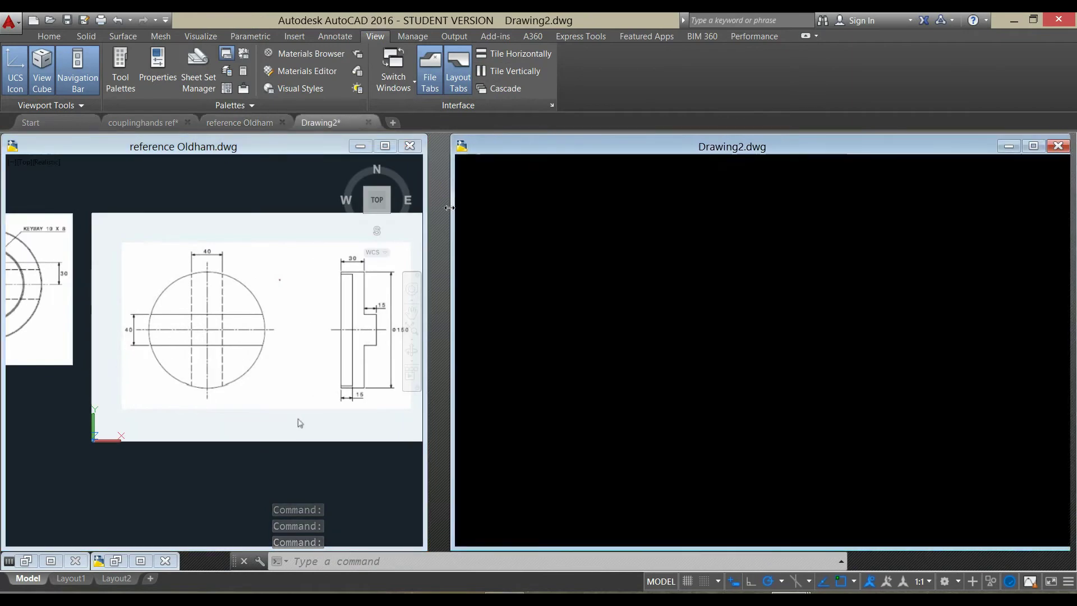
Redefine Drawing2's UCS by Z Axis, keeping the origin and setting a new positive Z direction.
click(43, 36)
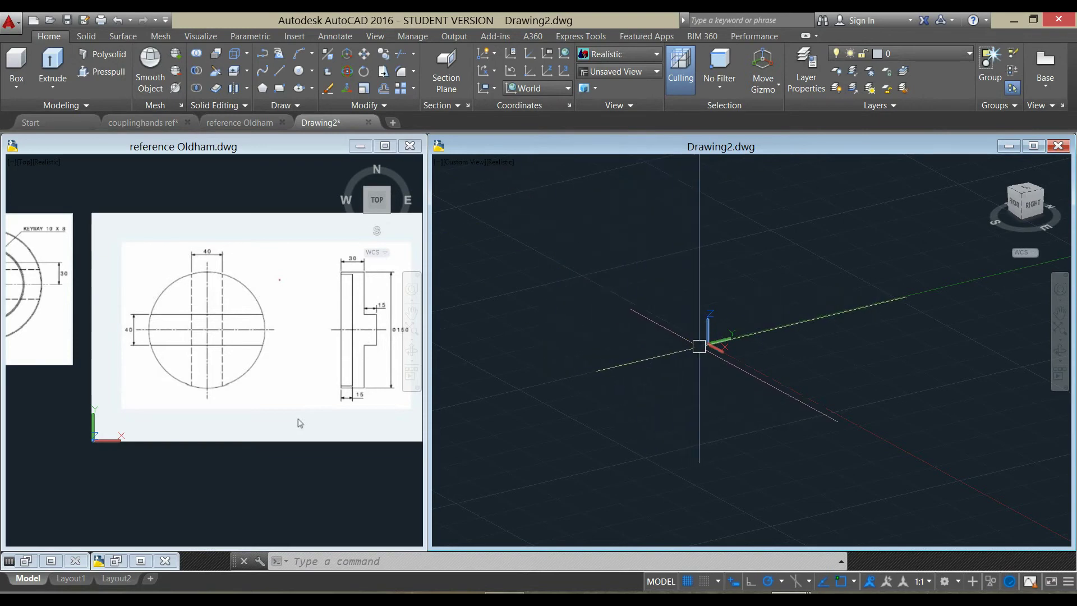
click(725, 343)
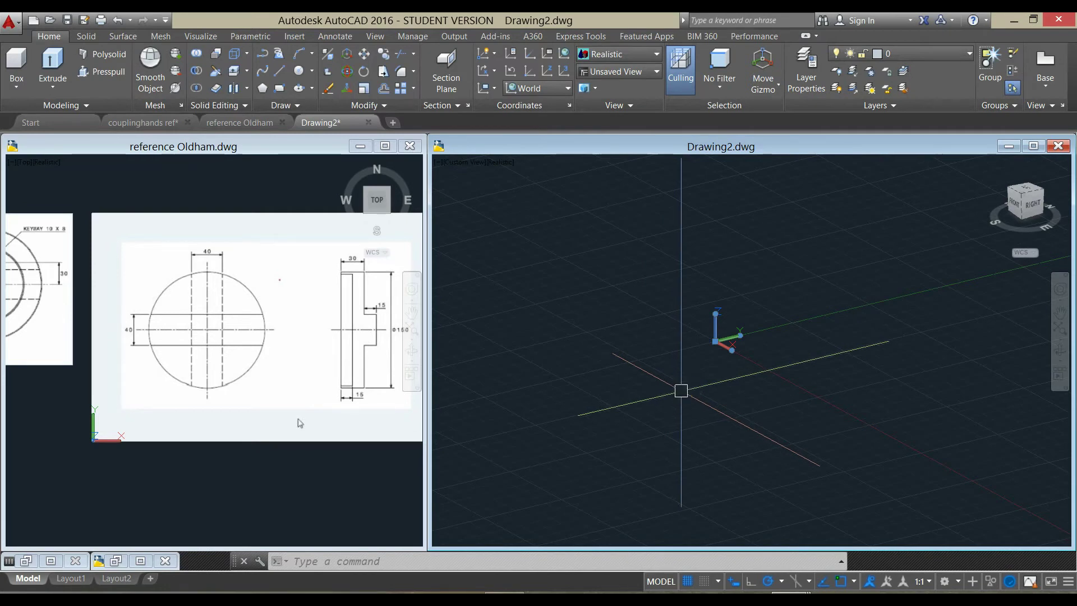
key(Escape)
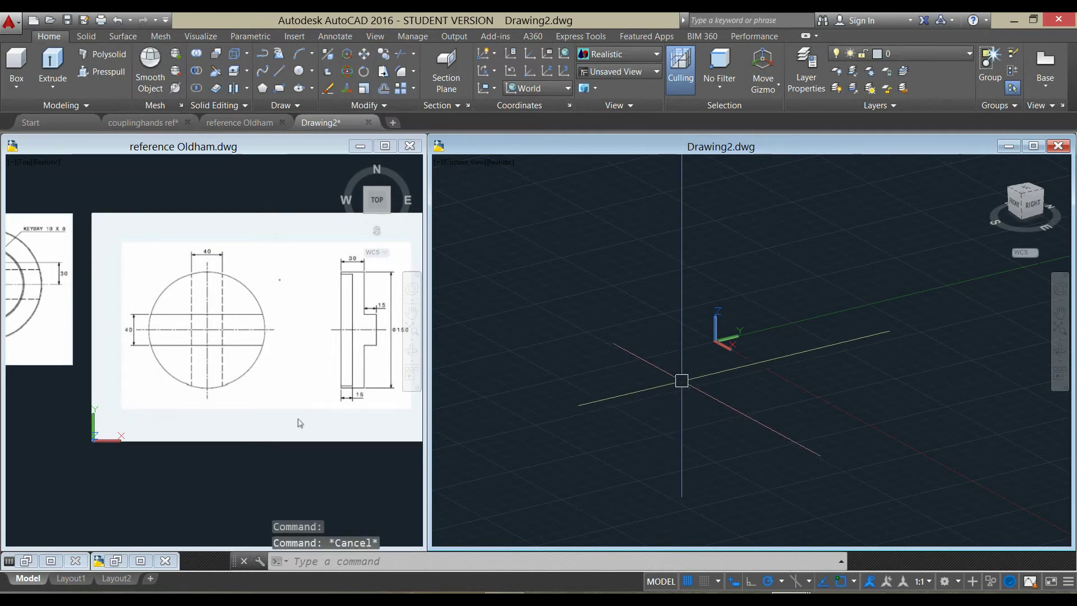
middle_drag(680, 382, 494, 374)
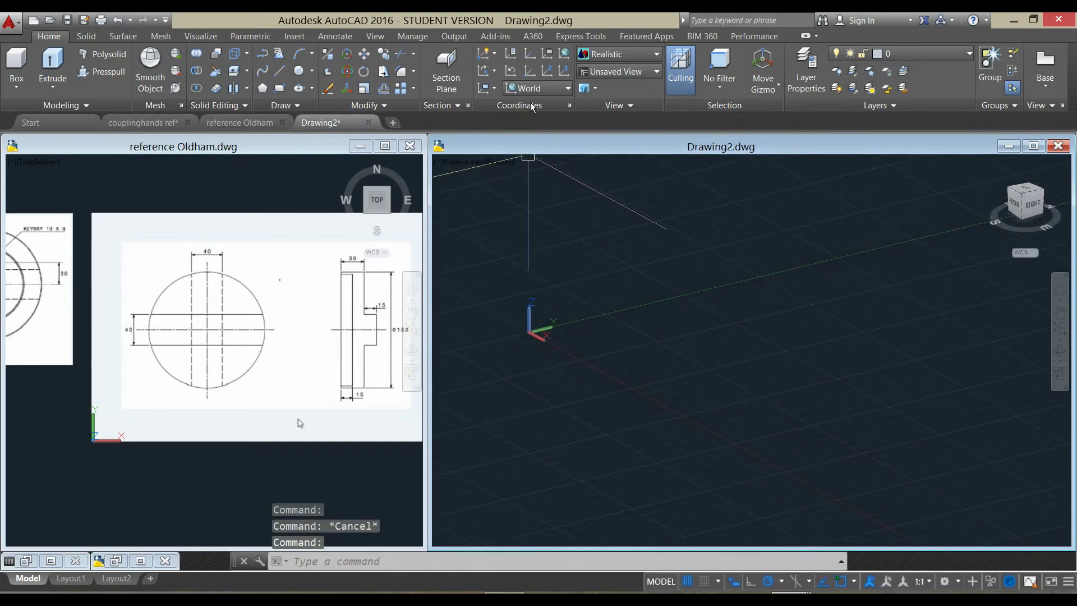
click(549, 75)
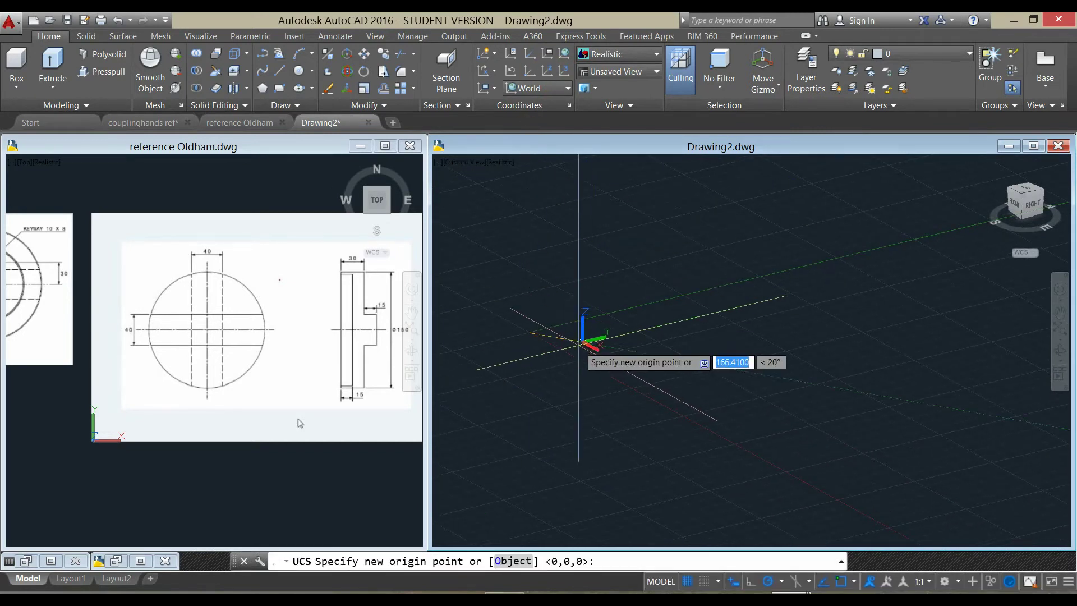
click(574, 348)
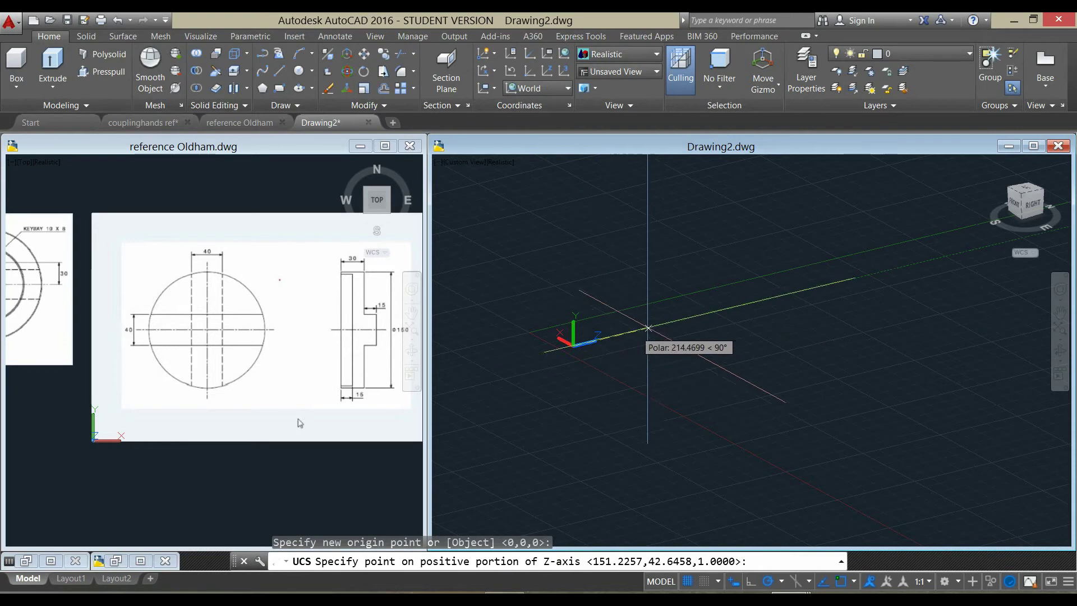
click(846, 282)
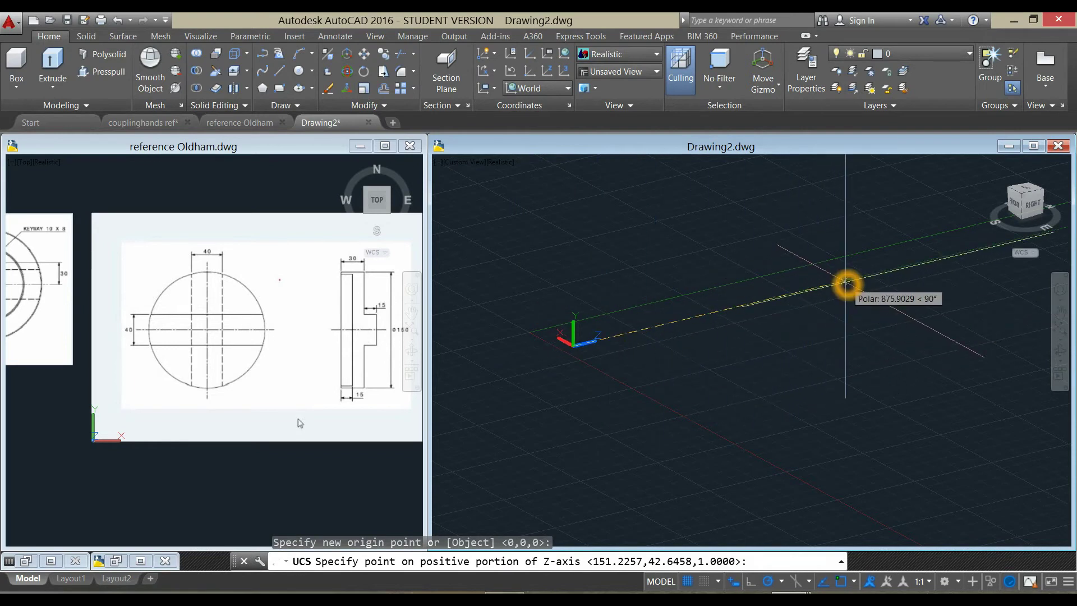
click(846, 282)
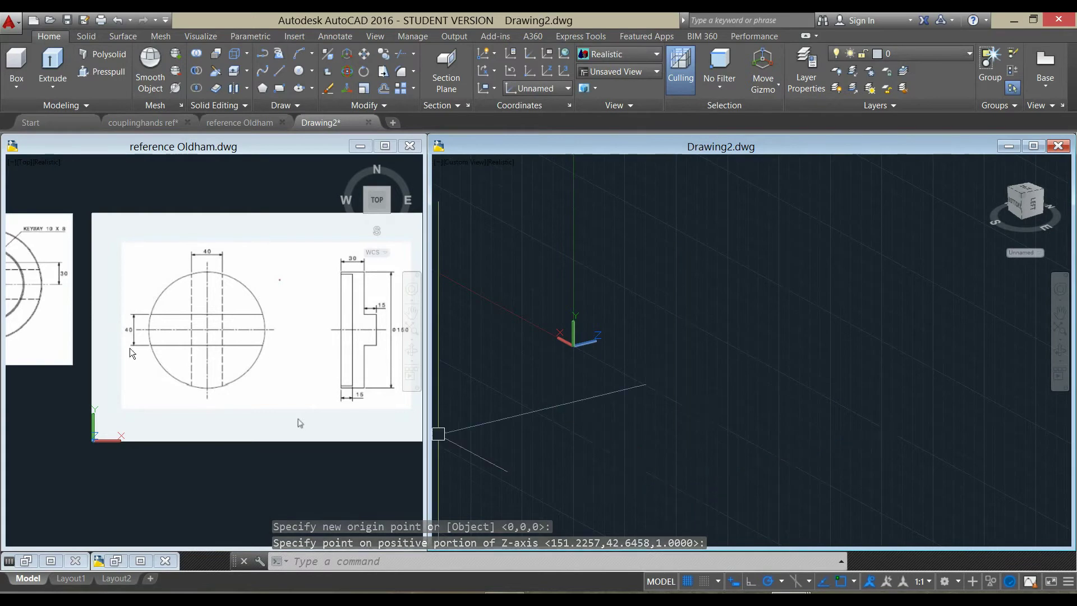
Turn off the grid and pan the reference Oldham drawing into view.
click(690, 582)
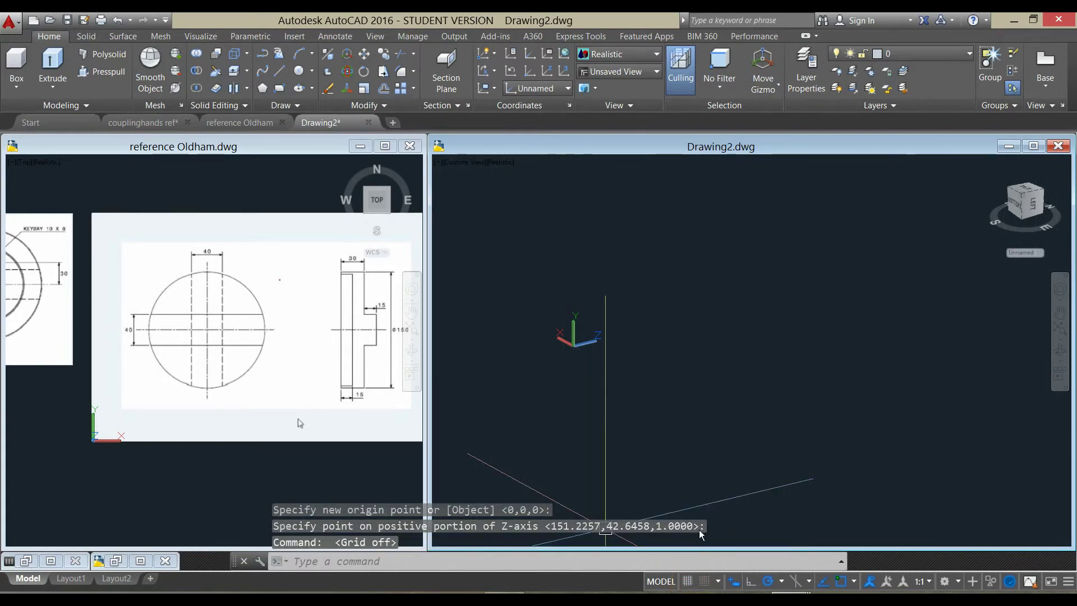
click(236, 303)
mouse_move(300, 423)
middle_down()
mouse_move(284, 415)
mouse_move(349, 433)
mouse_move(235, 400)
mouse_move(230, 424)
middle_up()
Zoom and pan the reference Oldham sheet to show the whole drawing.
scroll(258, 374, up, 2)
middle_drag(257, 373, 277, 381)
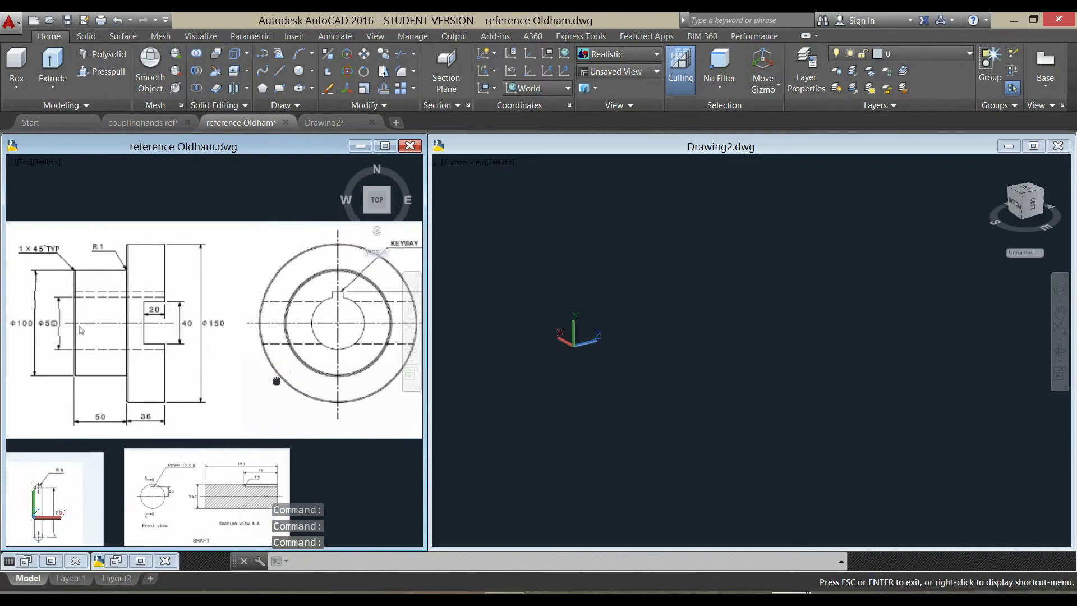
scroll(264, 382, down, 3)
drag(258, 384, 204, 377)
click(472, 386)
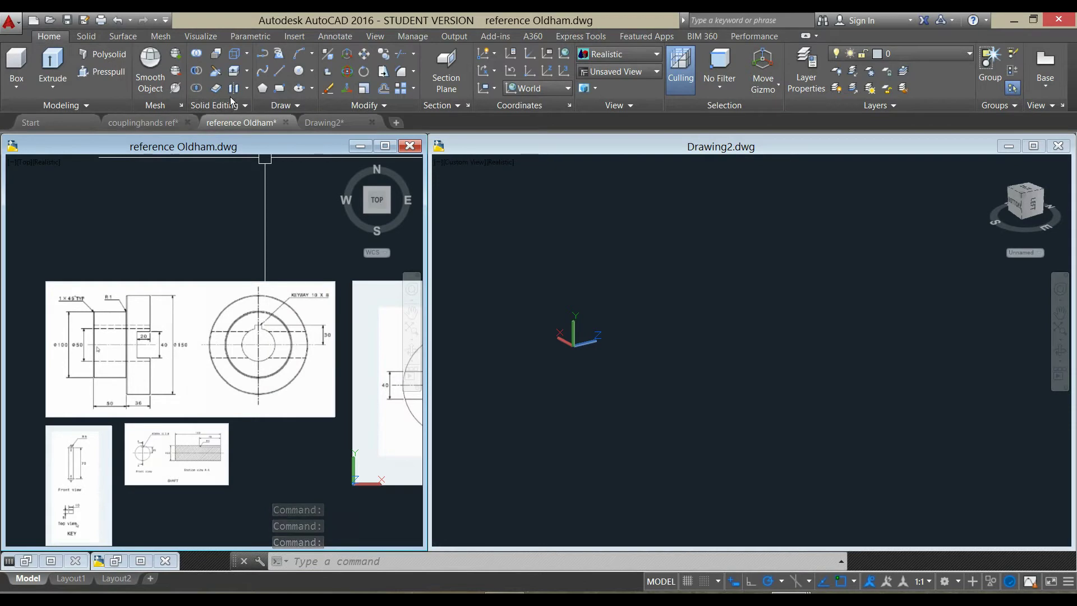
Draw a 150-diameter circle in Drawing2.
click(300, 73)
click(641, 294)
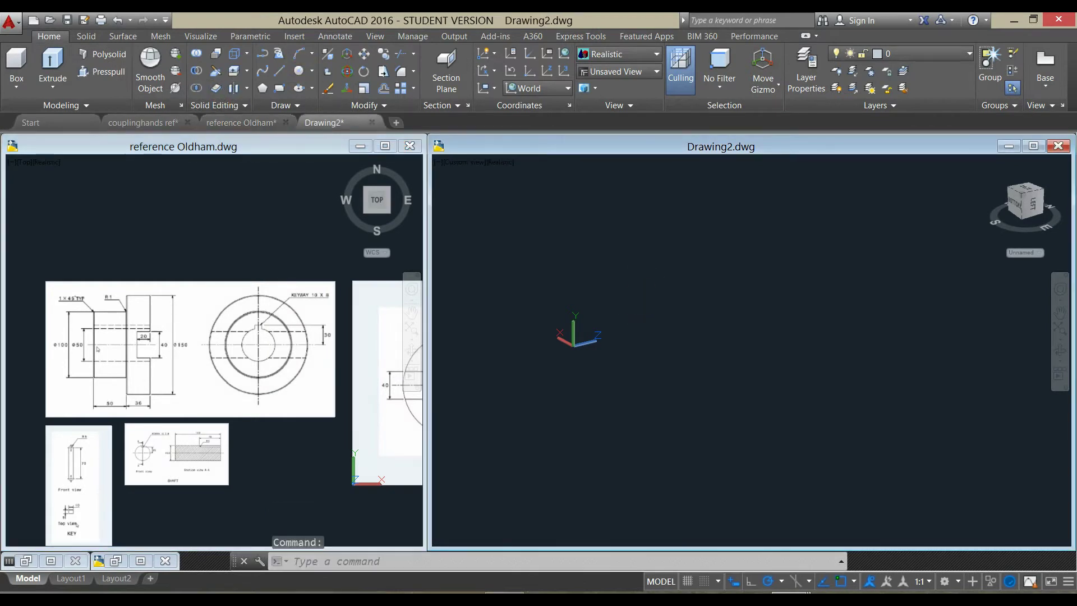
click(299, 71)
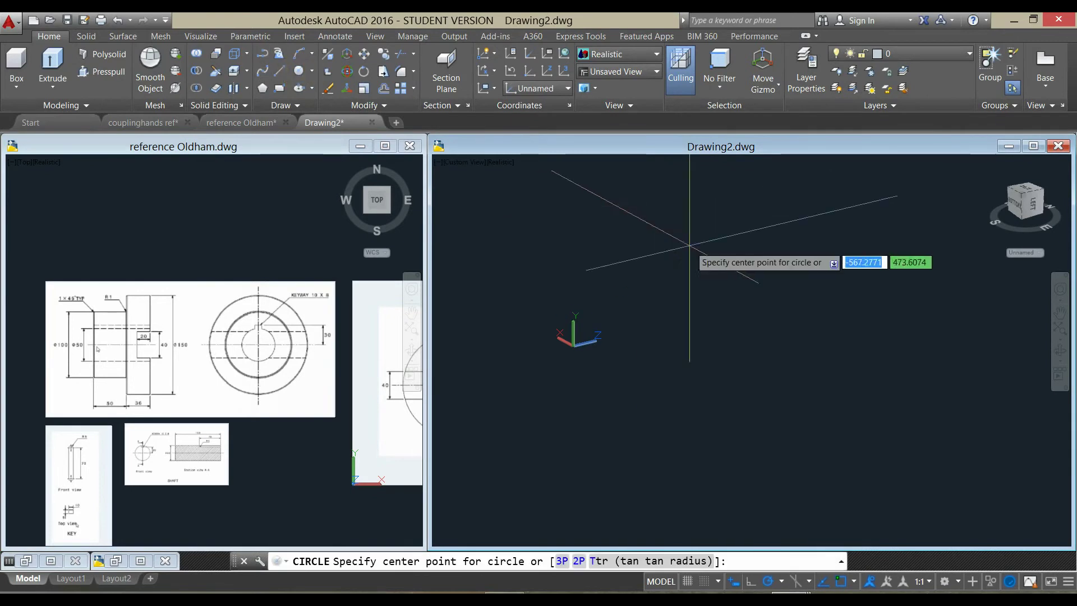
click(698, 276)
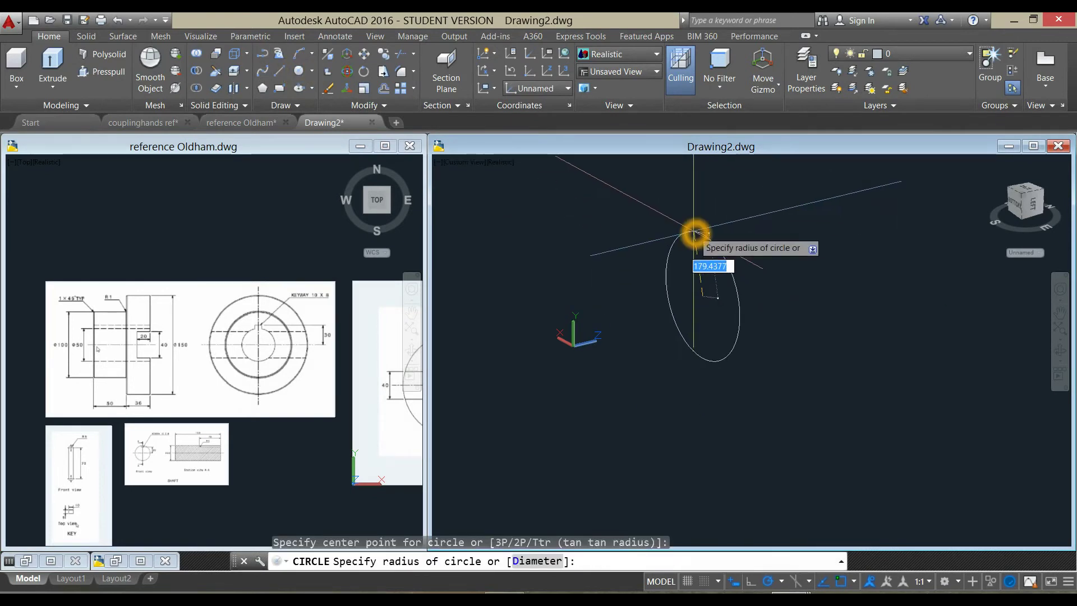
text(d)
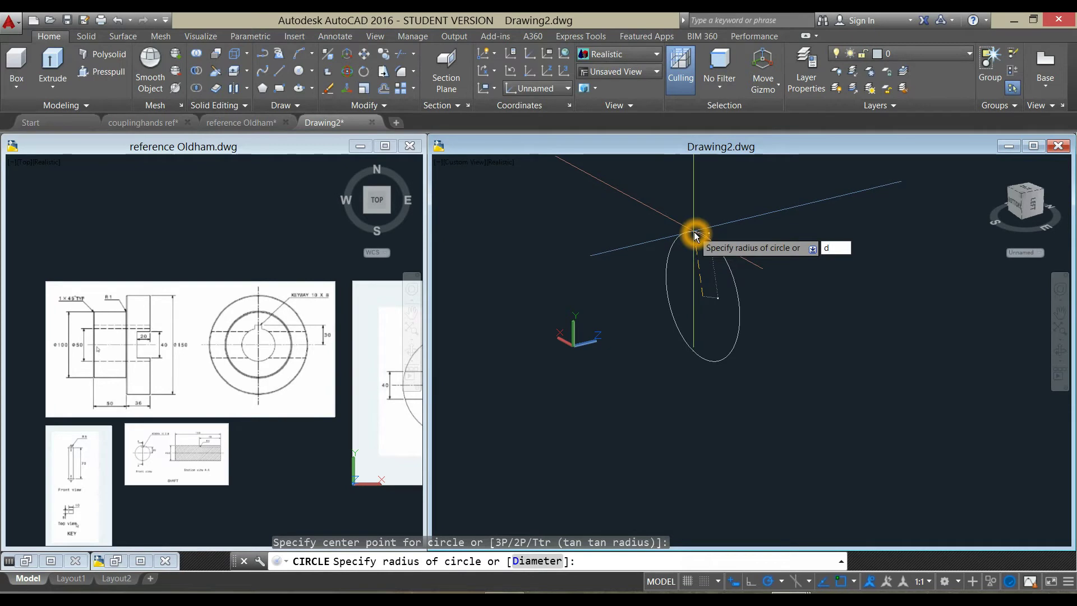
key(Return)
text(150)
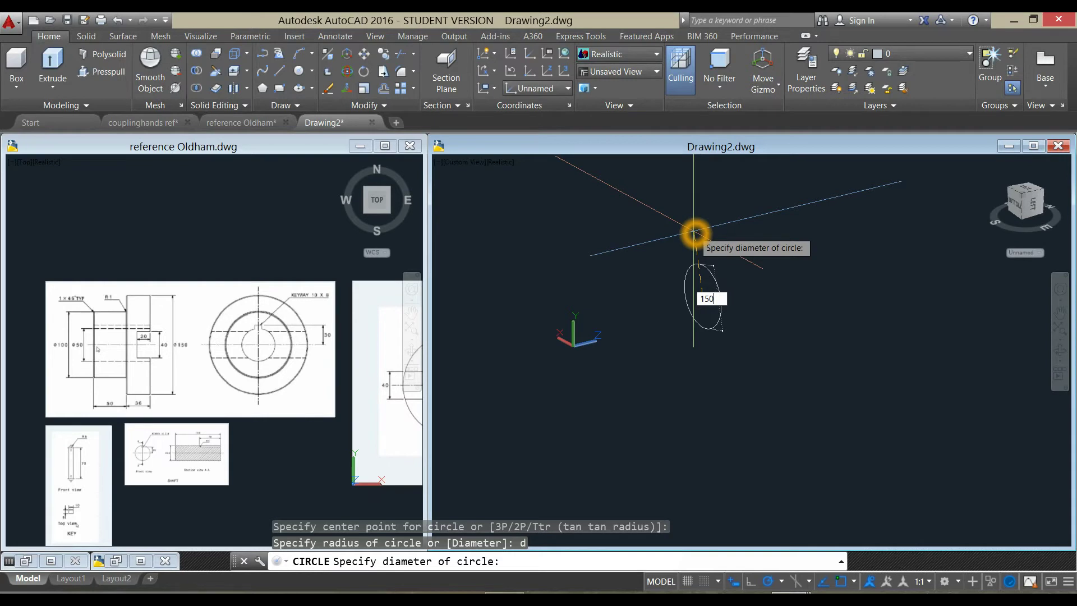
key(Return)
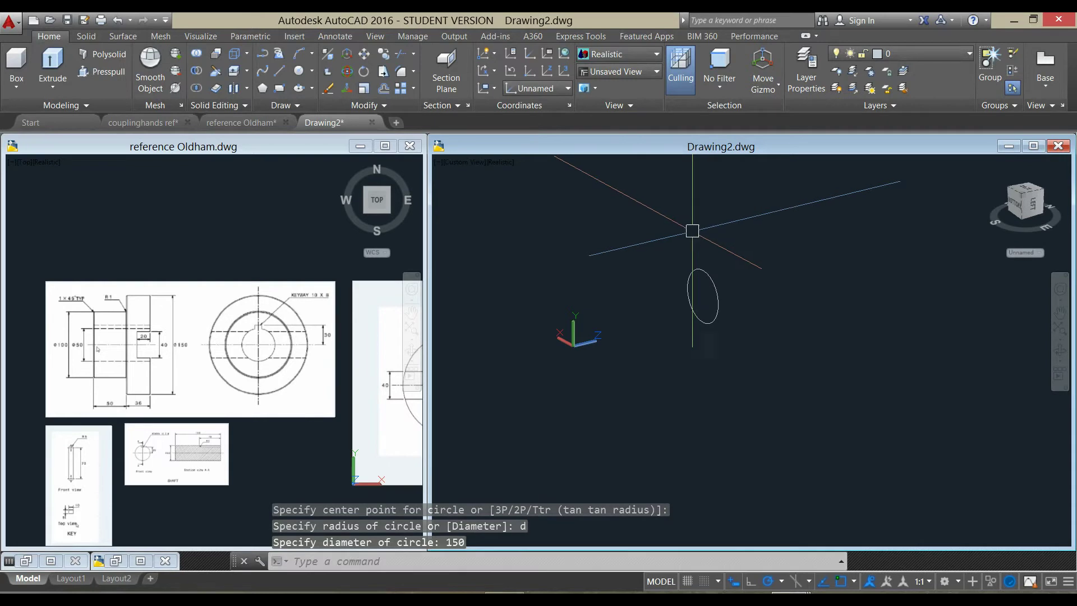
Zoom the reference Oldham view onto the flange dimensions, then return to Drawing2.
click(224, 272)
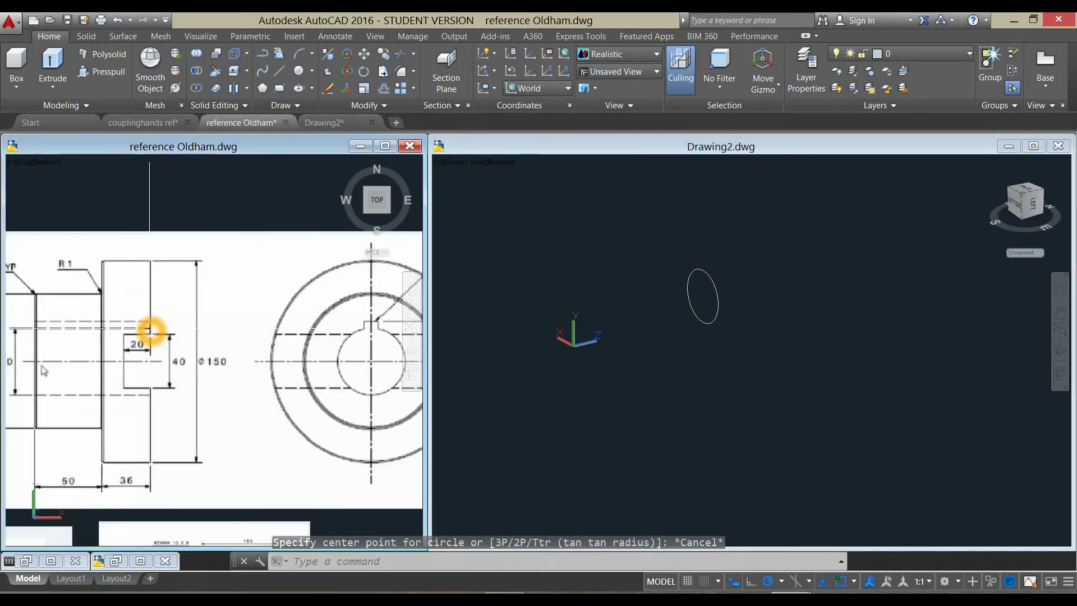
scroll(149, 337, up, 3)
middle_drag(159, 344, 250, 326)
scroll(250, 326, up, 2)
click(675, 331)
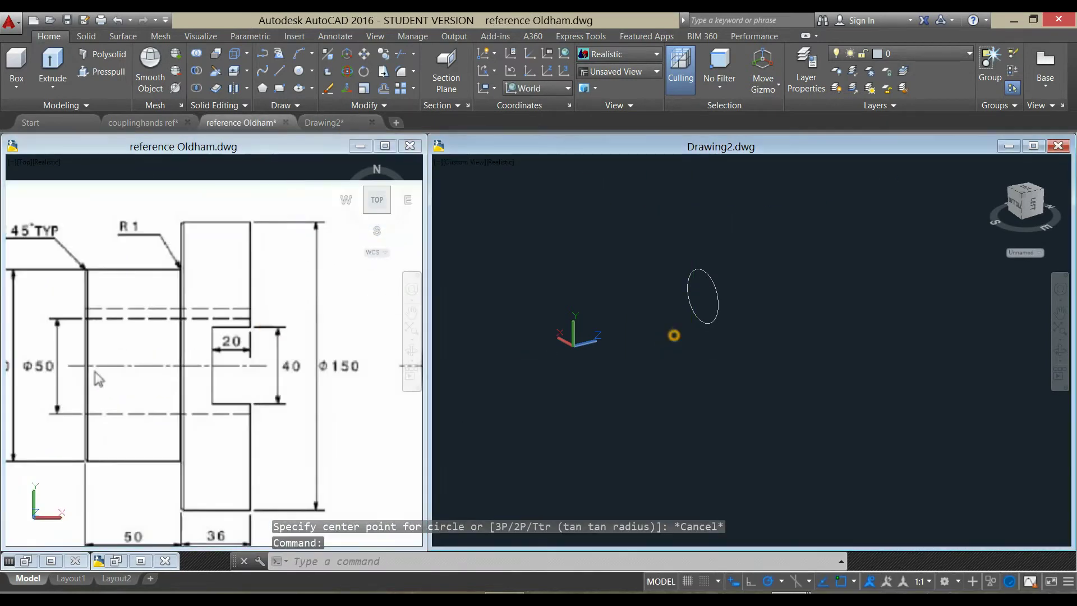
Extrude the 150 circle 36 units into a disc and display it in 2D Wireframe.
click(54, 68)
click(696, 320)
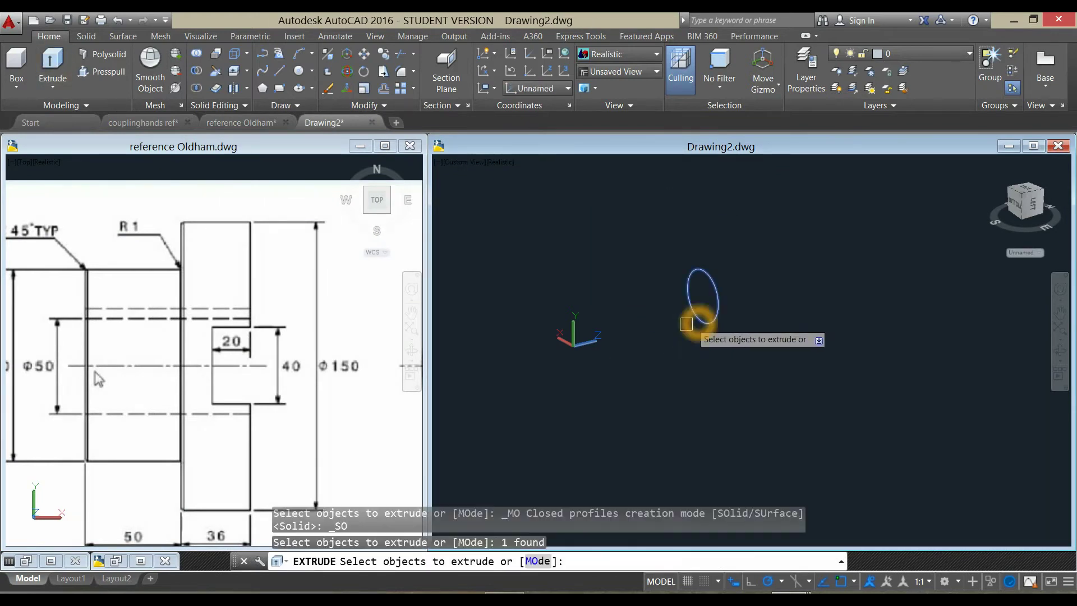
right_click(666, 336)
click(695, 342)
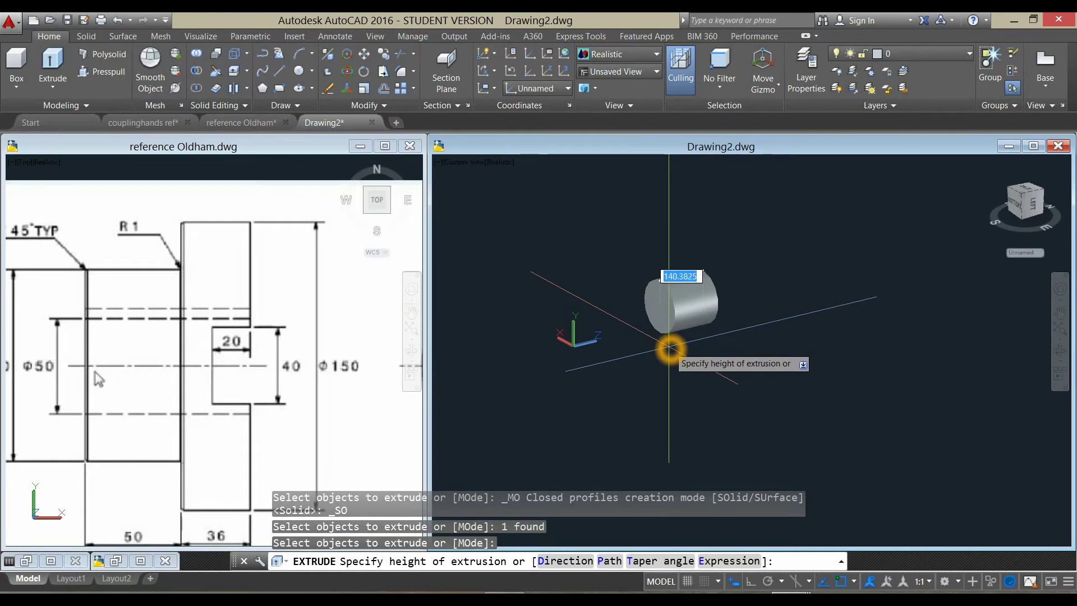
key(Return)
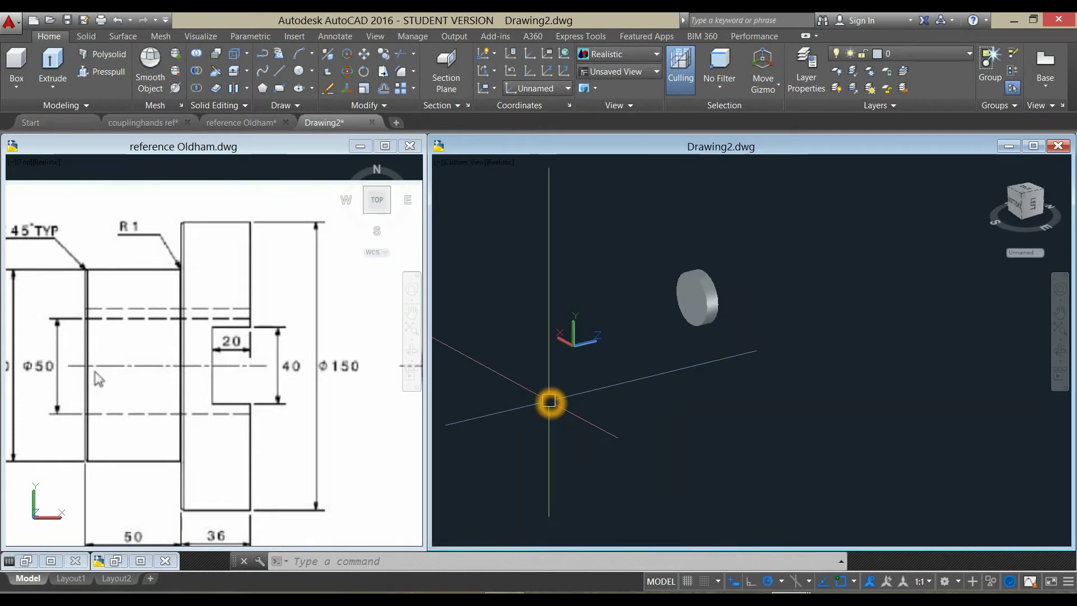
click(500, 162)
click(530, 192)
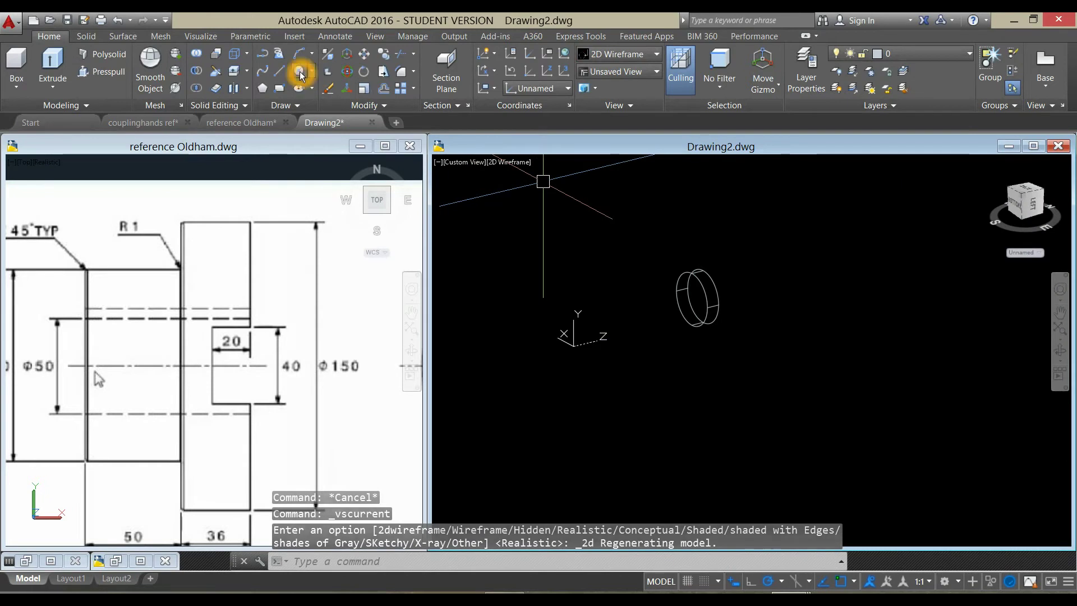
Draw a 100-diameter circle centred on the disc face.
click(299, 71)
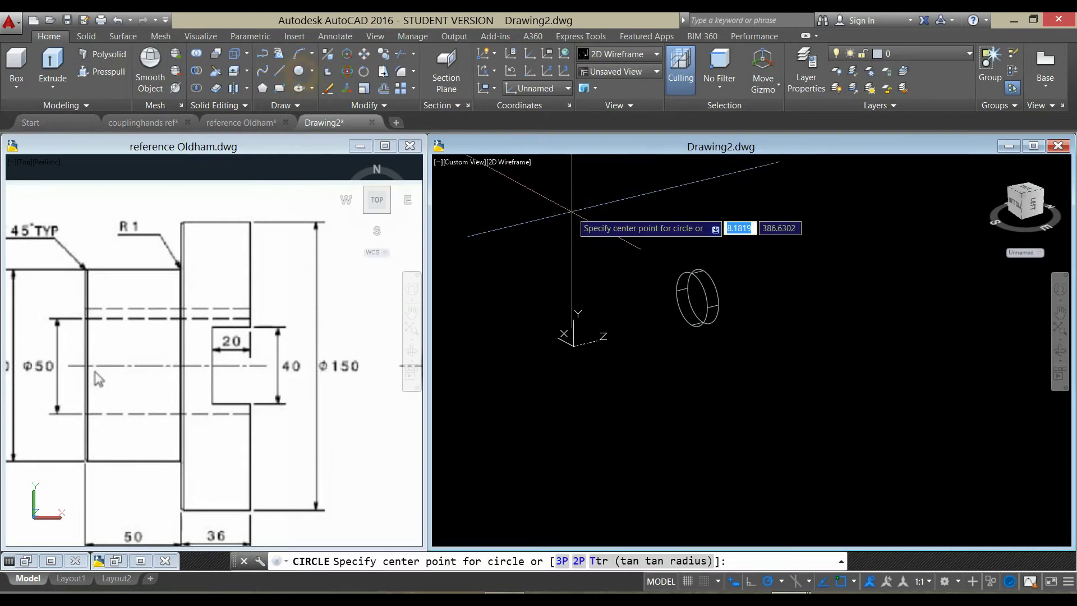
click(692, 299)
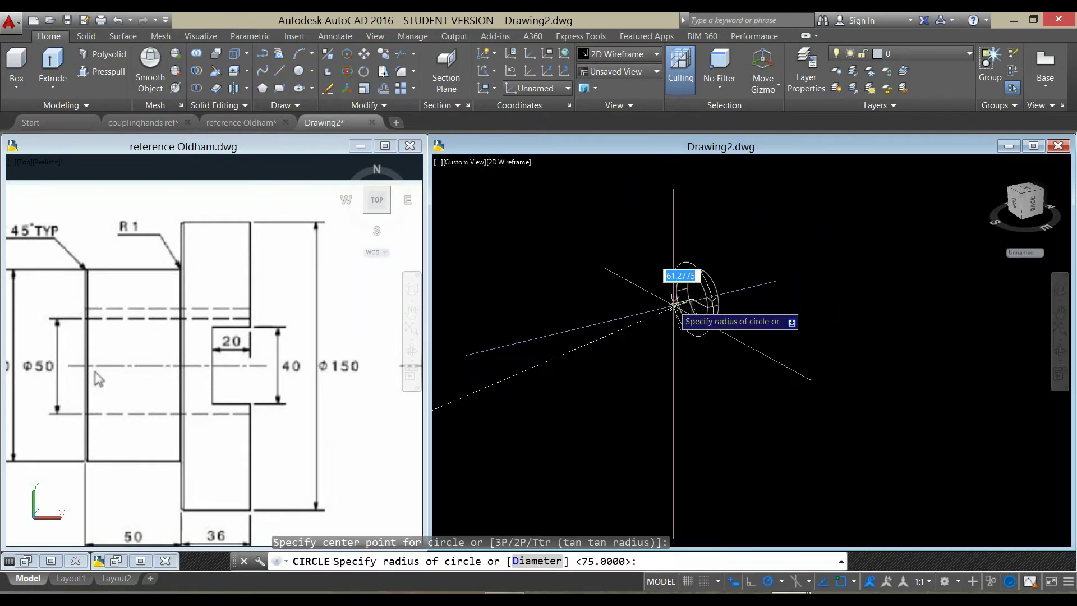
text(d)
key(Return)
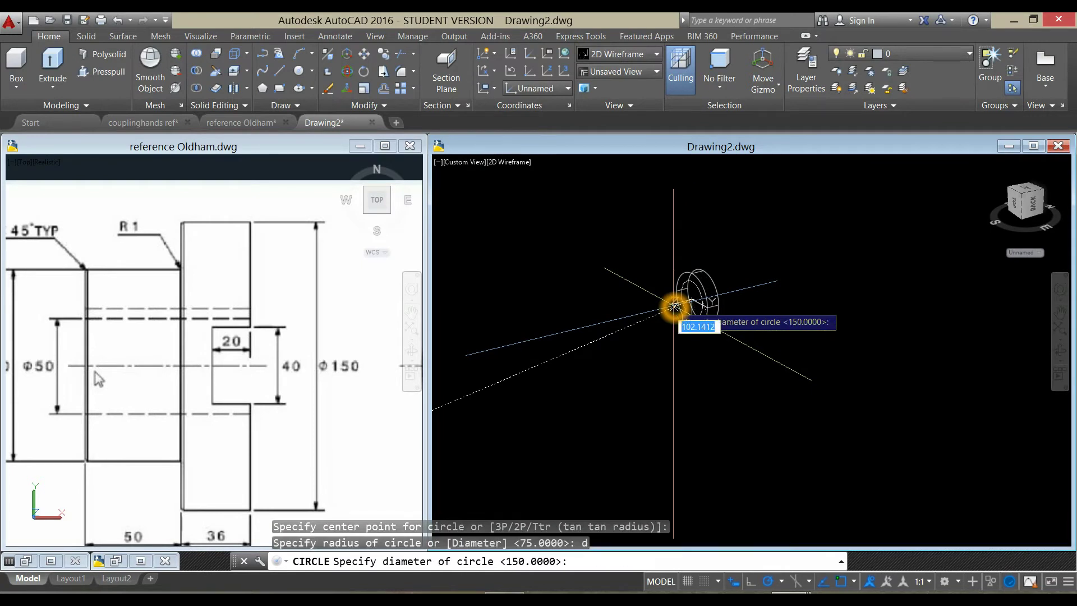
key(Return)
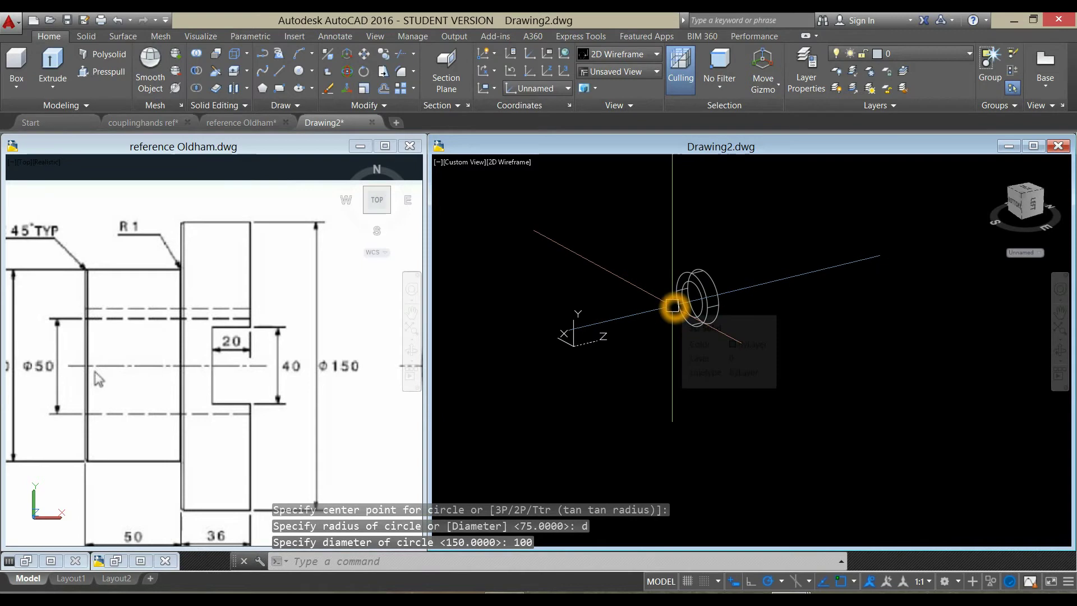
Pan the reference Oldham drawing up and left, then return to Drawing2.
click(264, 301)
scroll(266, 303, down, 2)
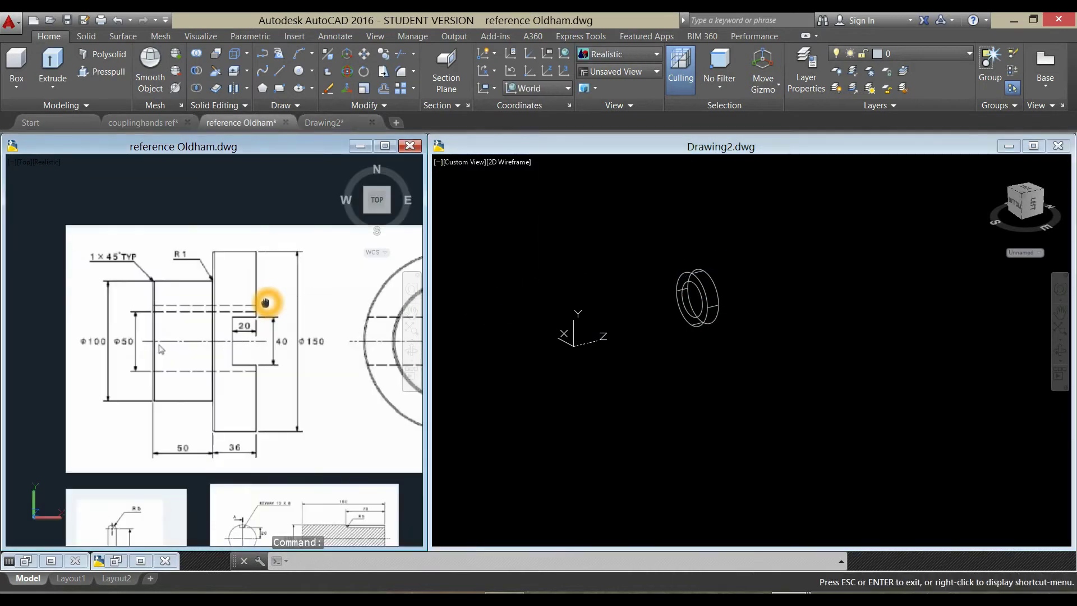
key(Escape)
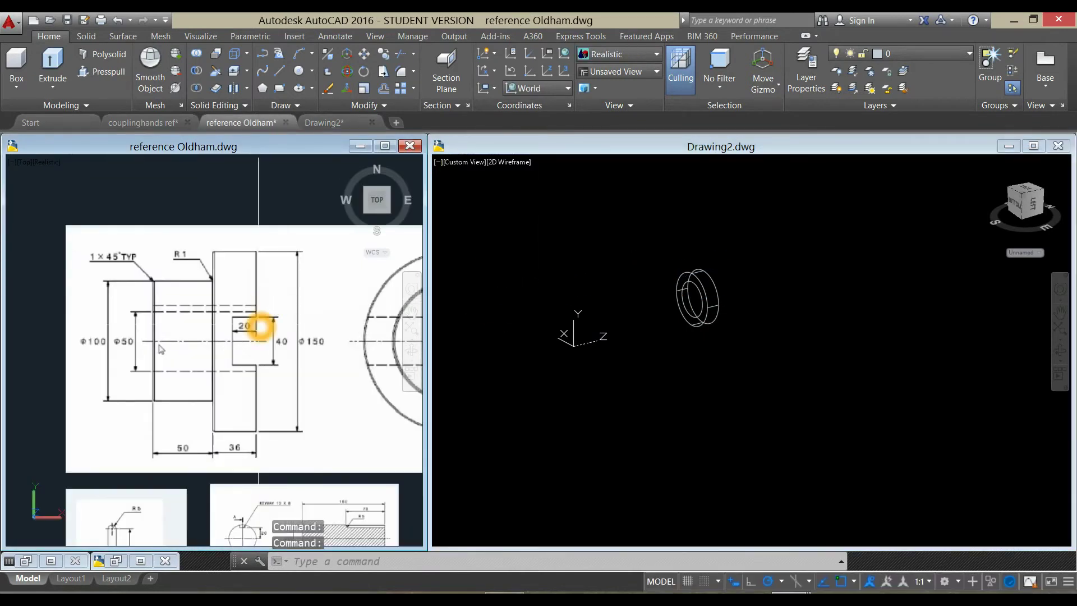
key(Return)
drag(257, 325, 240, 299)
key(Escape)
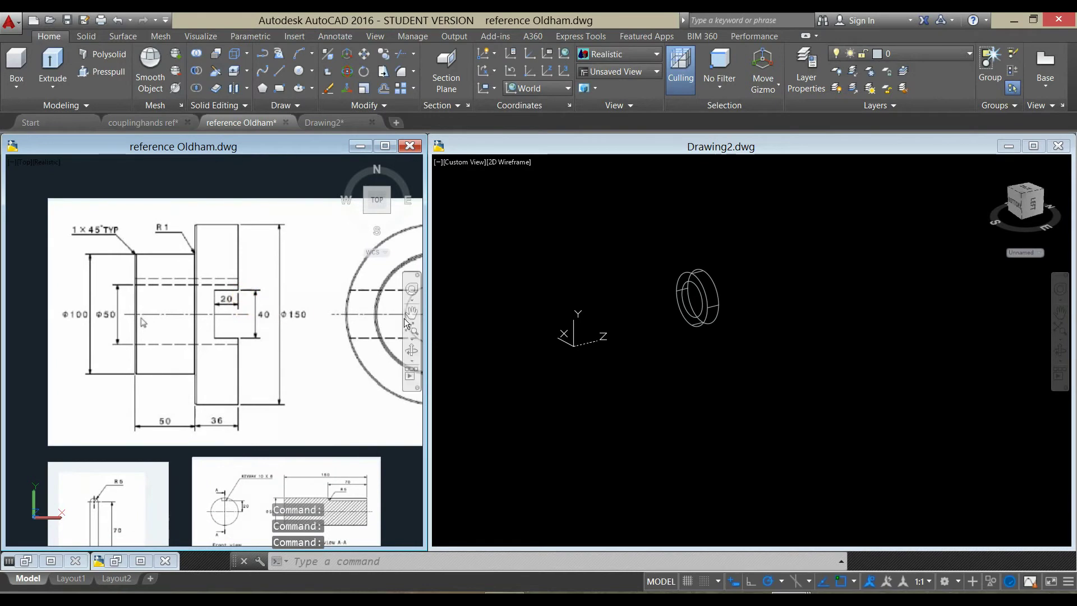
click(633, 374)
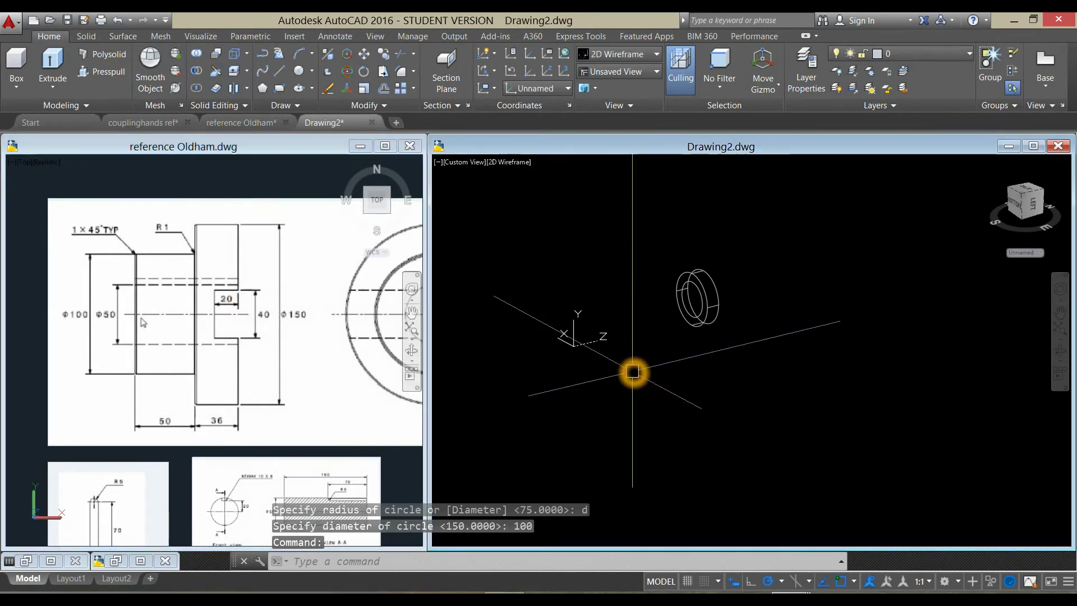
Extrude the 100-diameter circle 50 units into a hub cylinder.
key(Escape)
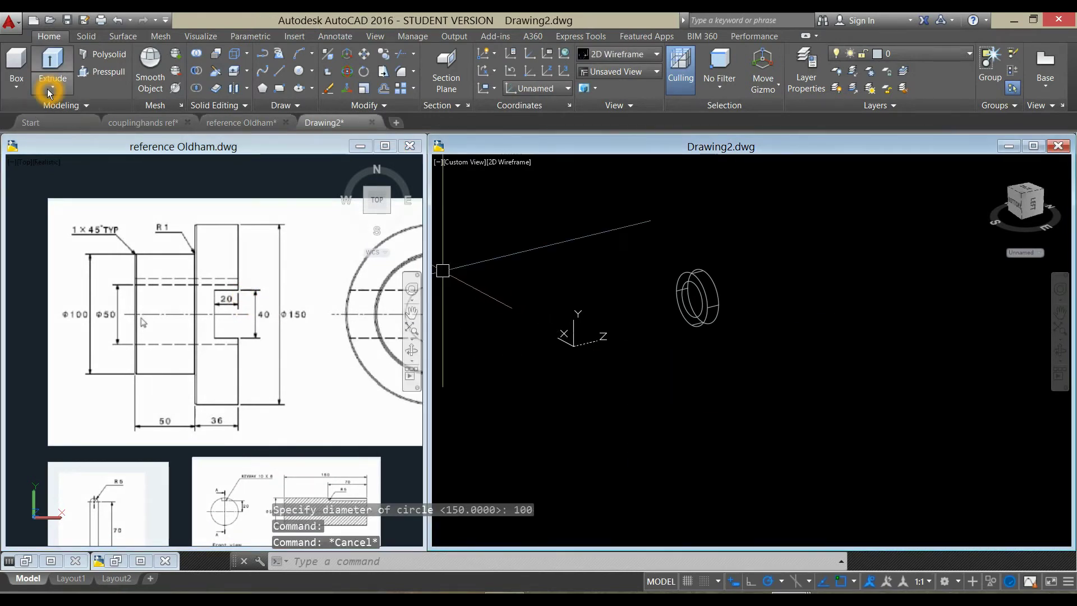
click(50, 92)
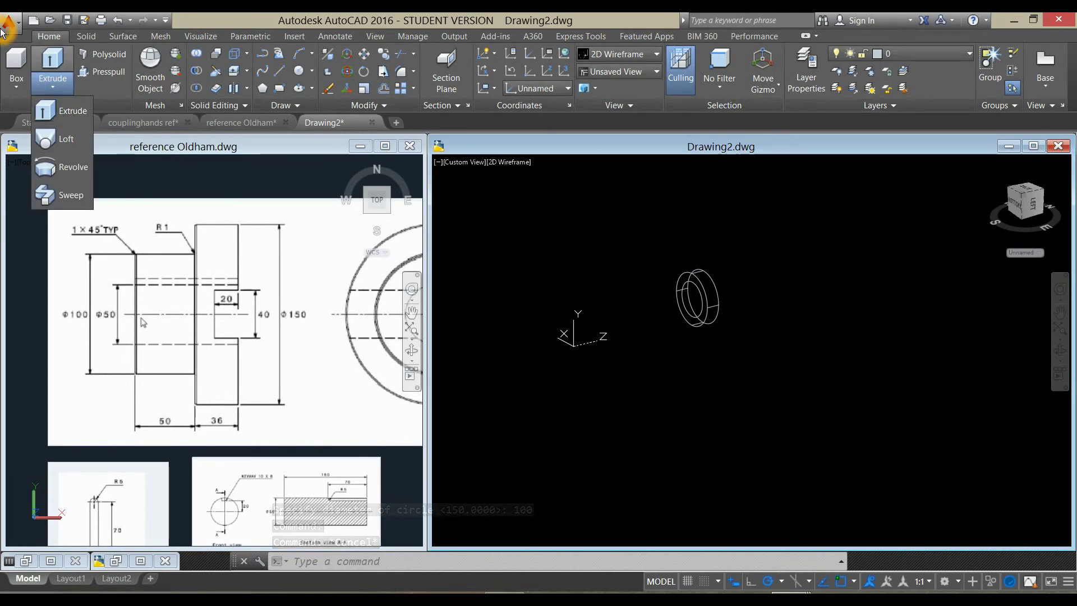
click(62, 111)
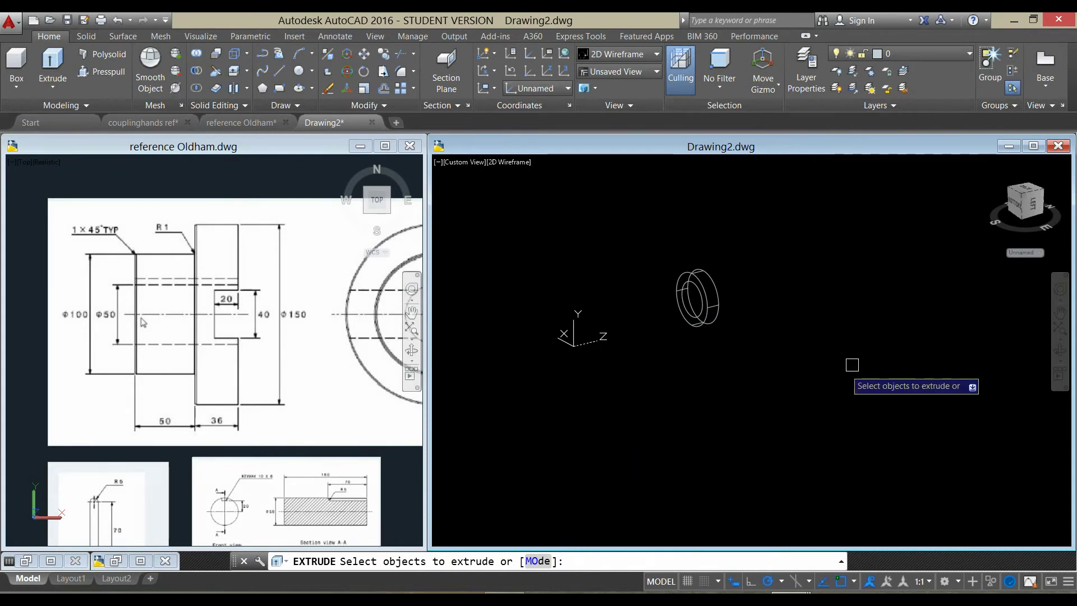
scroll(694, 316, up, 4)
click(694, 316)
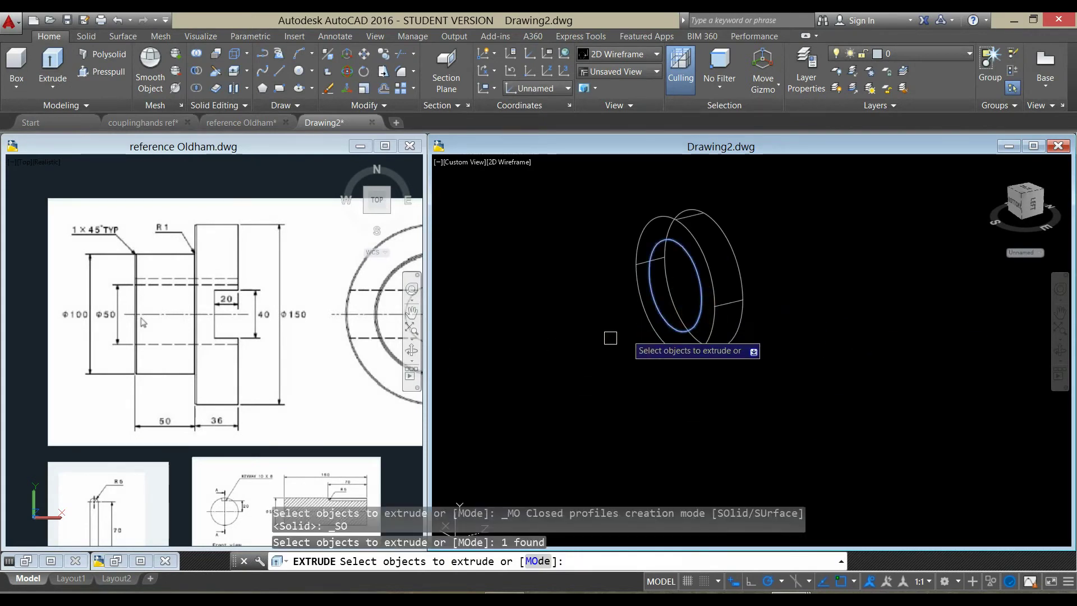
right_click(625, 349)
click(624, 349)
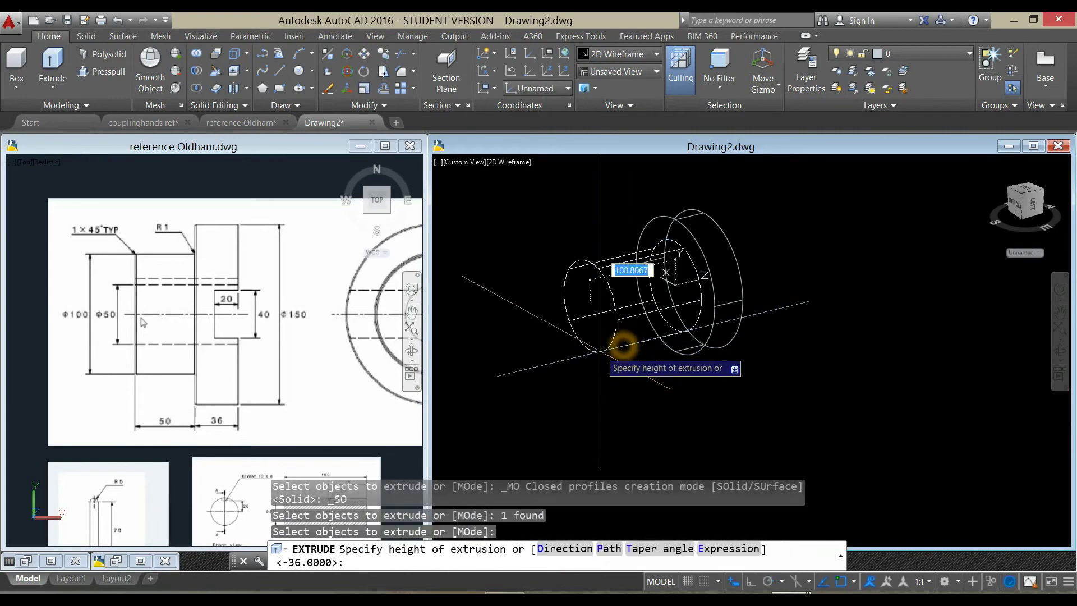
text(0)
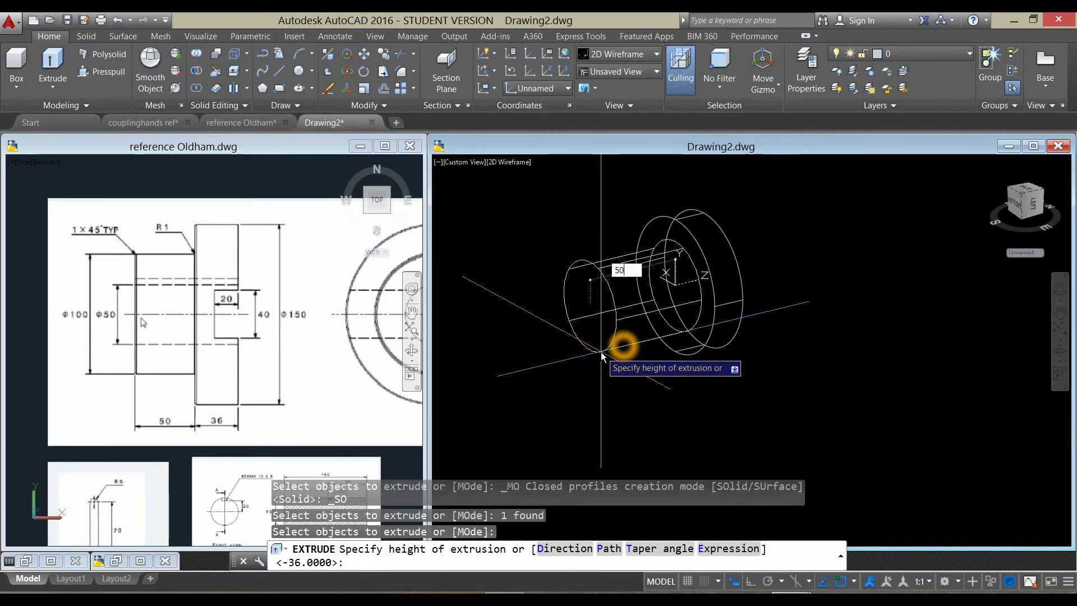
key(Return)
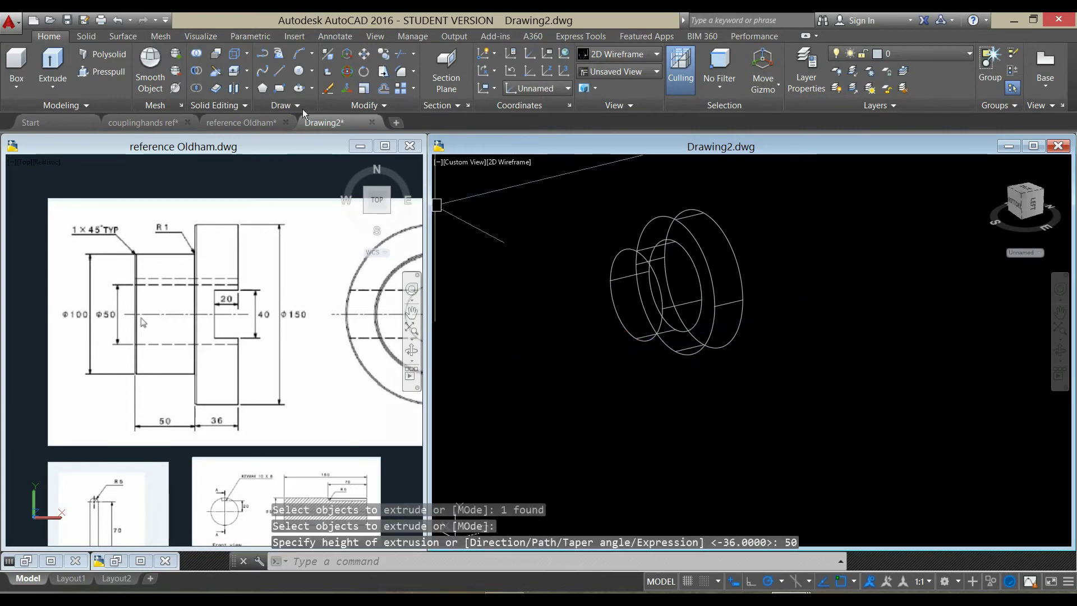
click(299, 71)
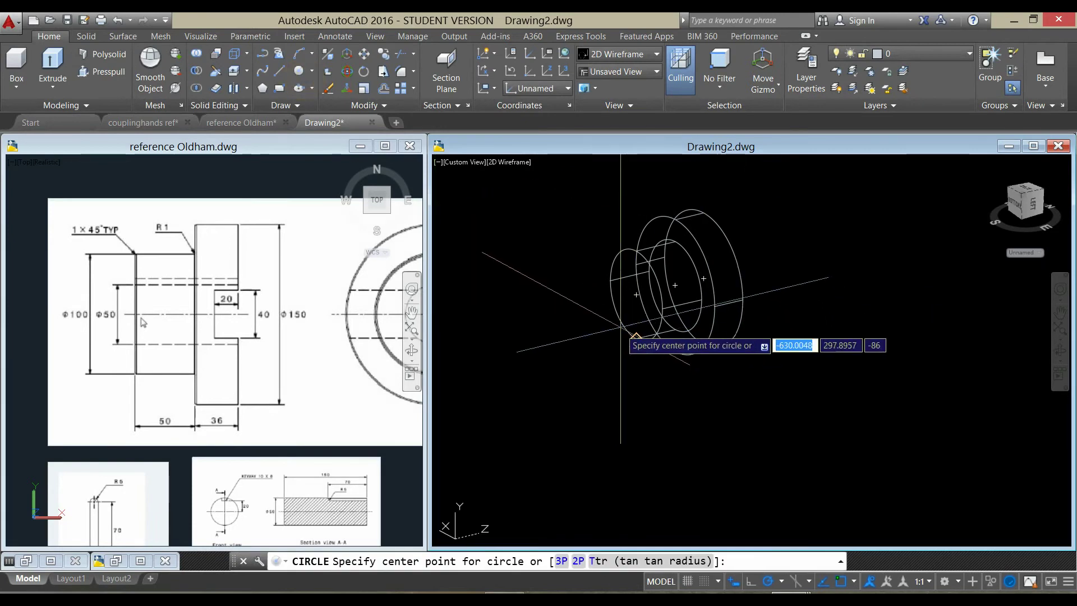
Draw a 50-diameter circle centred on the hub's front face.
click(636, 297)
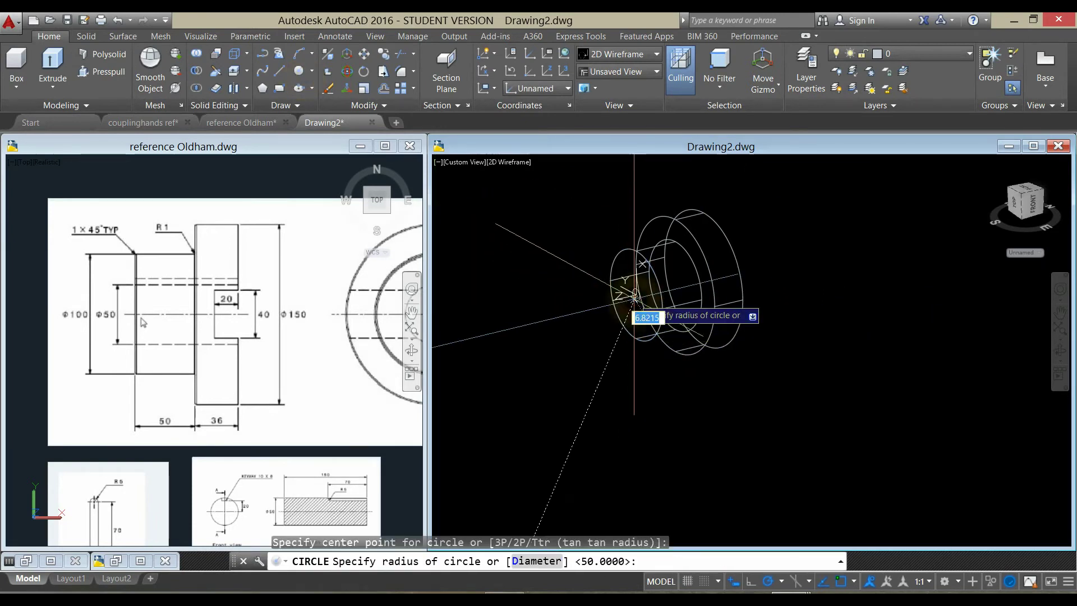
text(d)
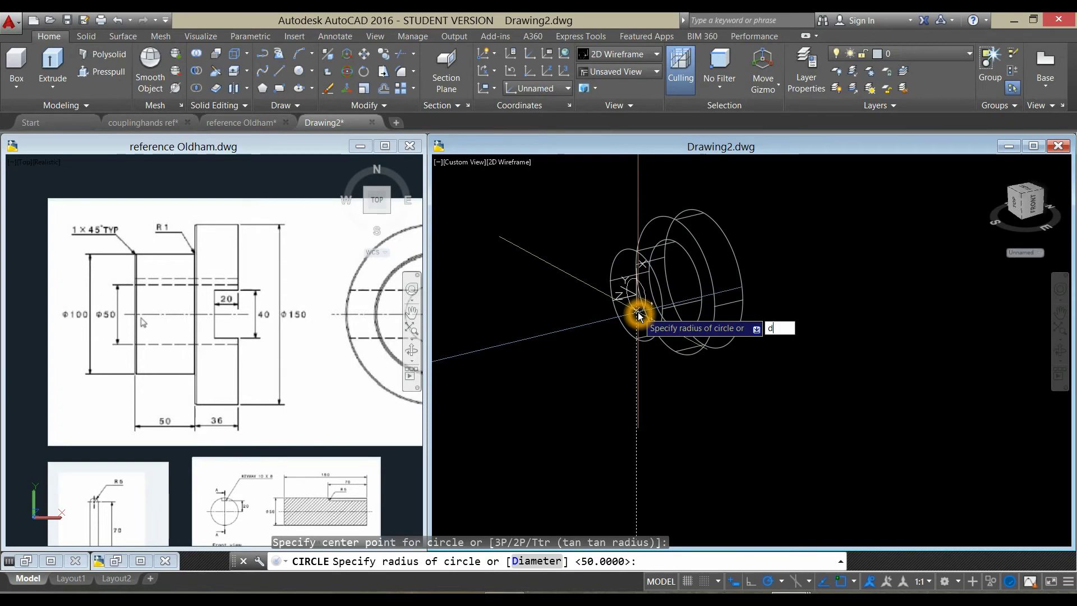
key(Return)
text(50)
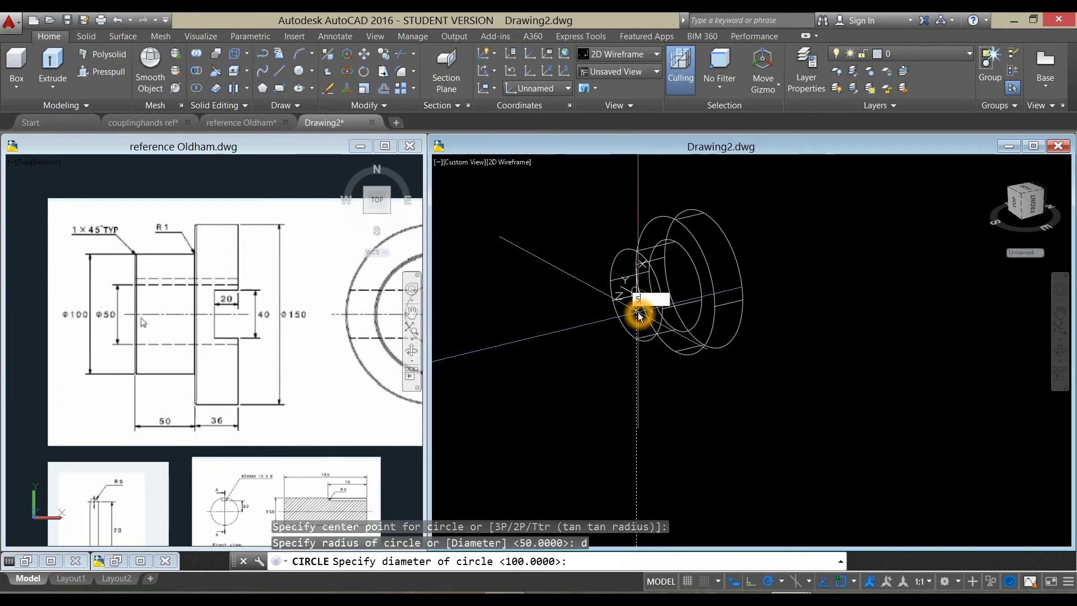
key(Return)
click(234, 97)
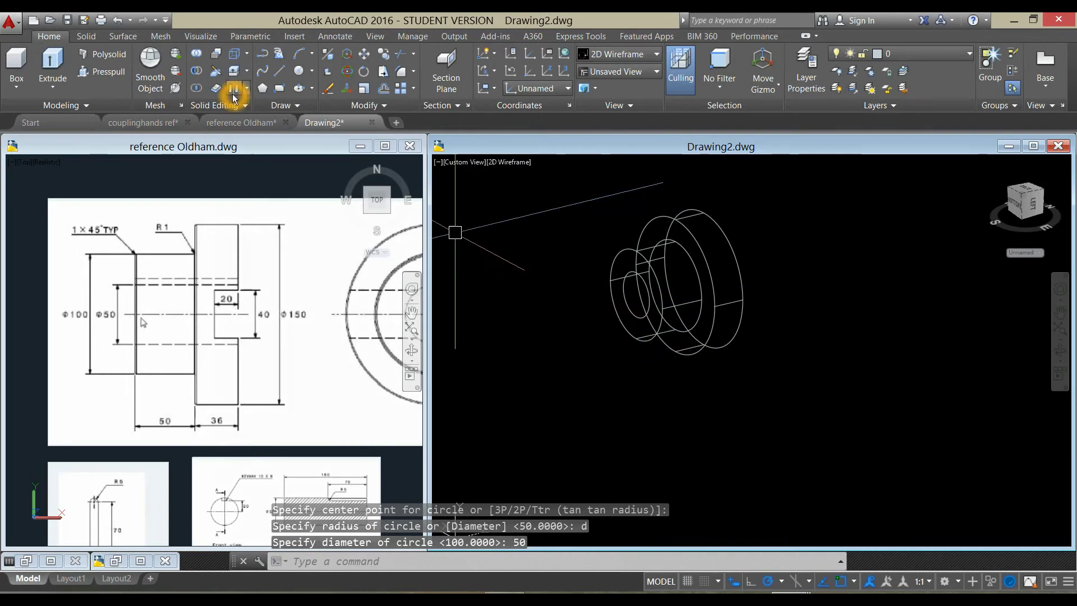
Extrude the 50 circle into a long shaft through the hub and disc, then orbit the view.
click(56, 72)
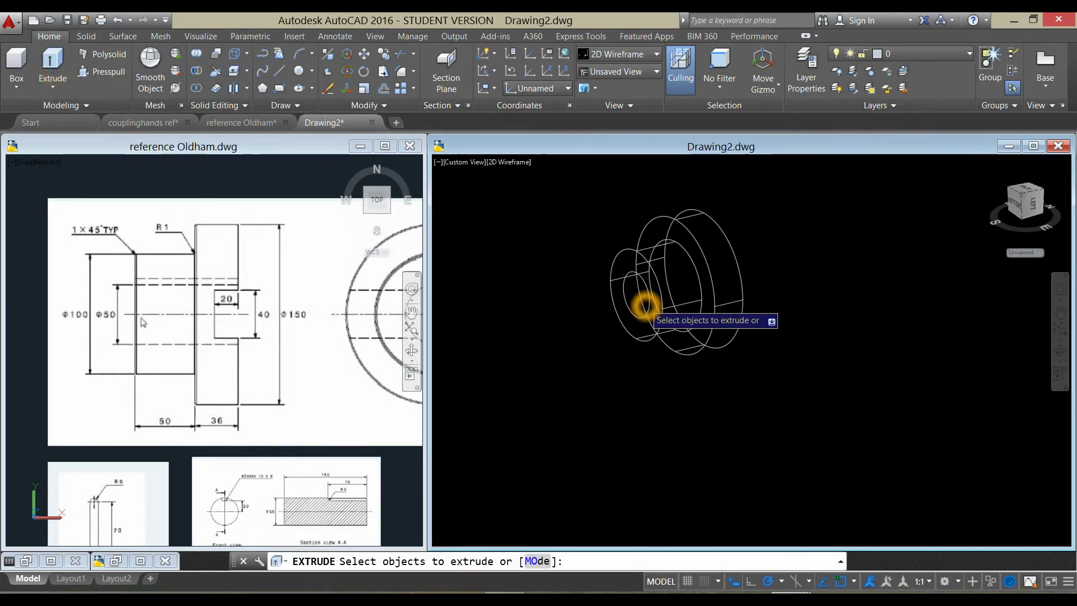
scroll(645, 306, up, 4)
click(656, 298)
right_click(676, 307)
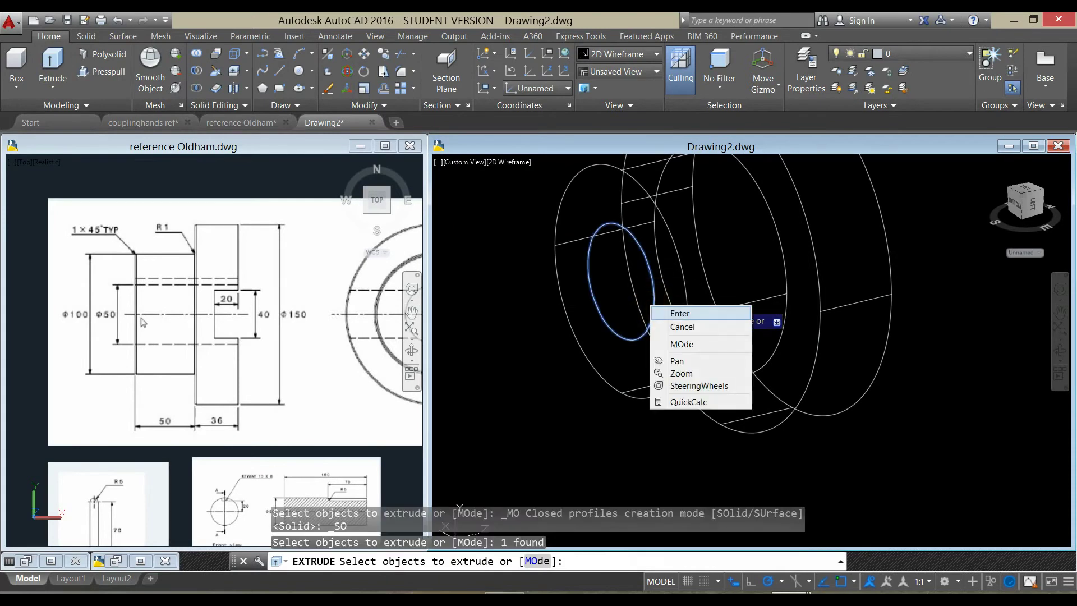
click(684, 312)
scroll(721, 306, down, 3)
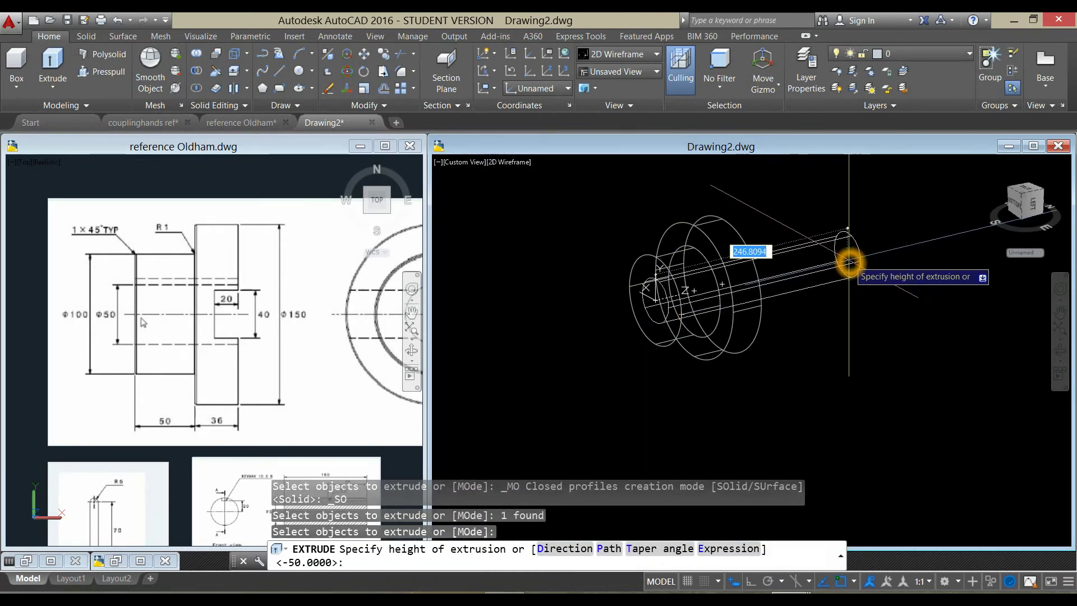
click(846, 259)
click(833, 314)
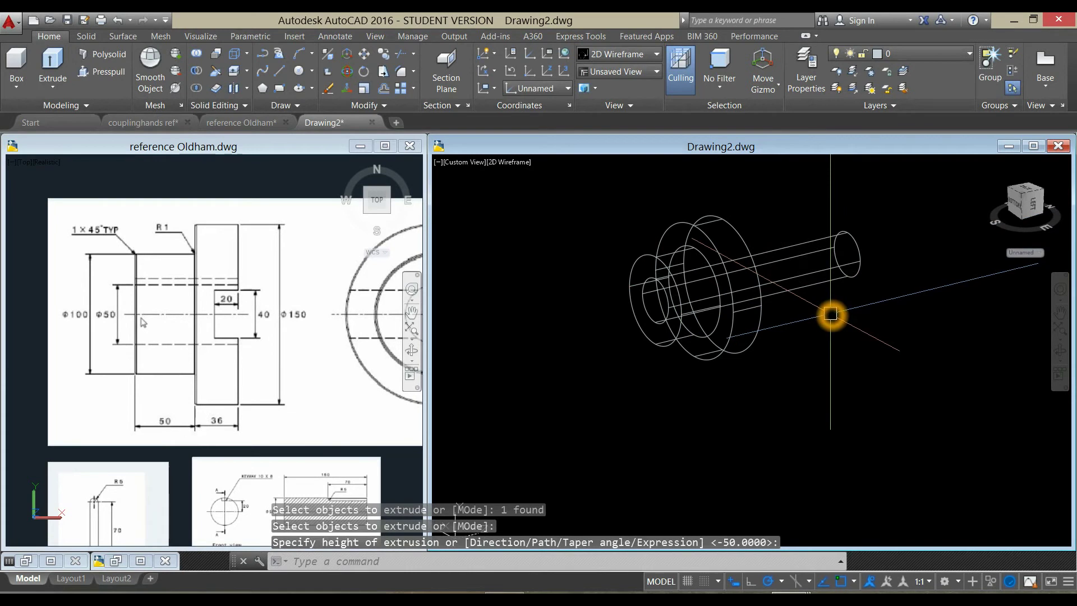
click(546, 232)
shift+middle_drag(546, 232, 563, 252)
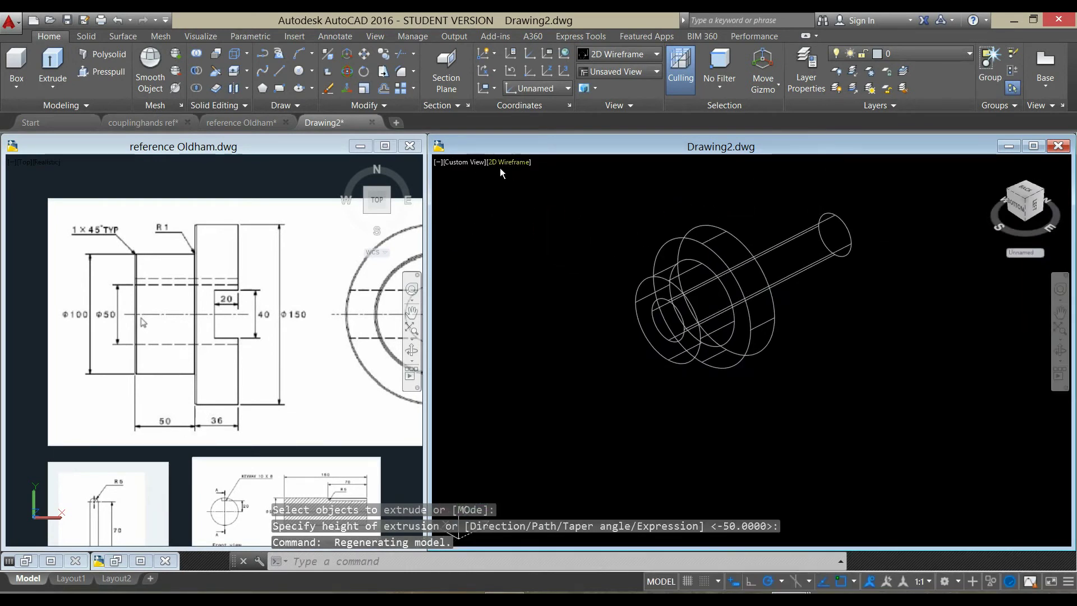
Switch Drawing2 to the Realistic visual style and inspect the shaft and flange solids.
click(508, 163)
click(560, 234)
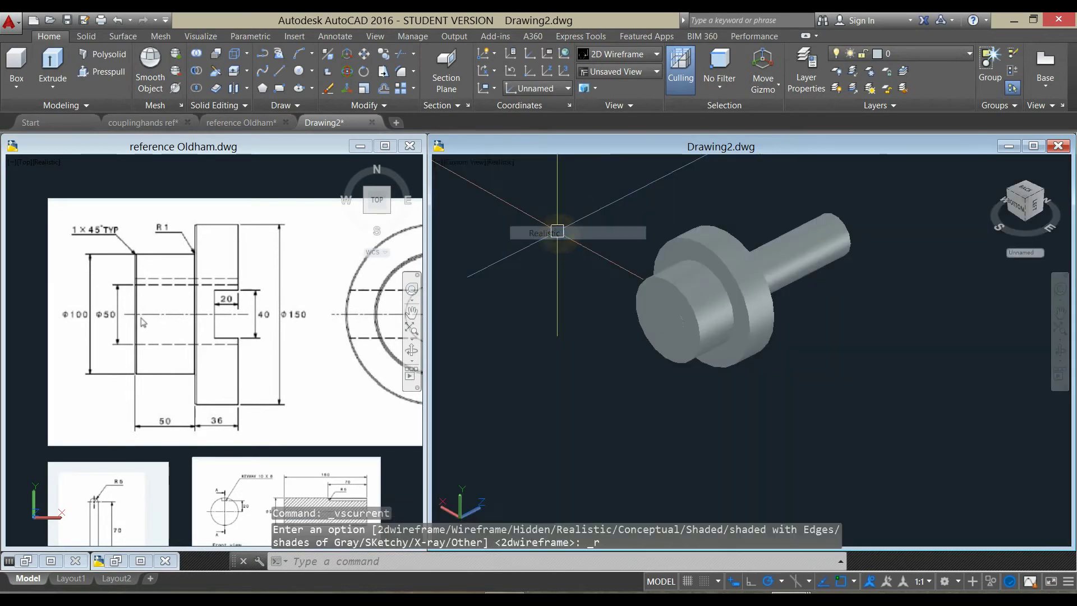
shift+middle_drag(557, 232, 570, 272)
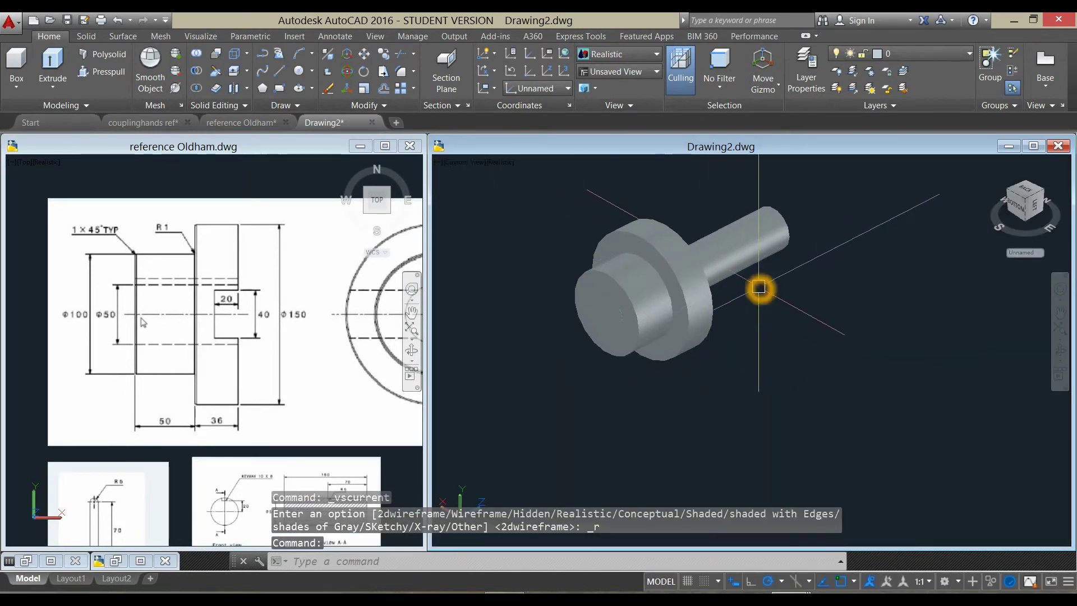
click(756, 261)
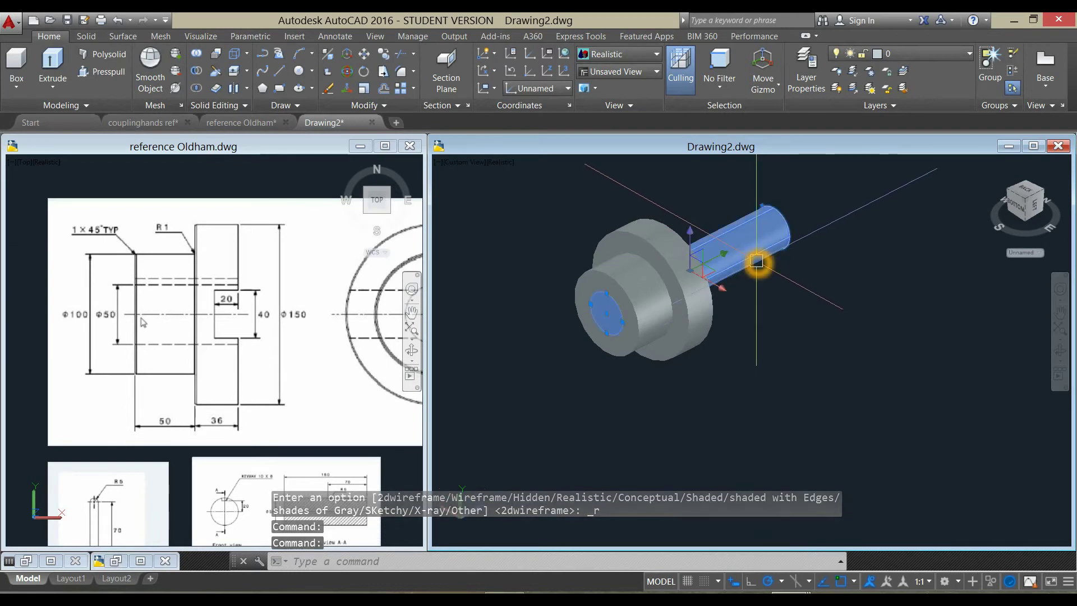
key(Escape)
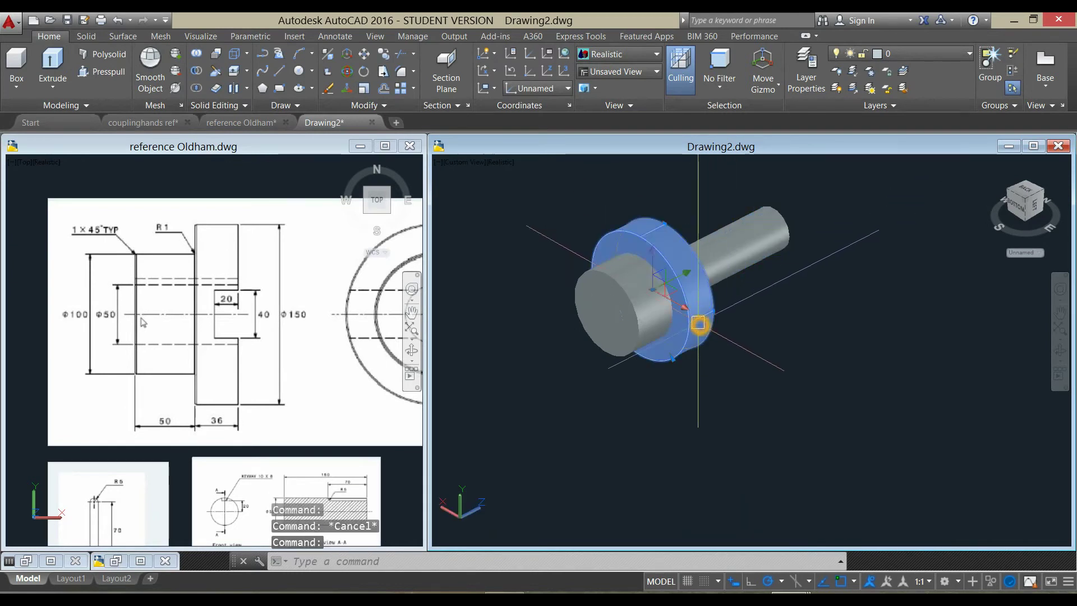
click(699, 318)
key(Escape)
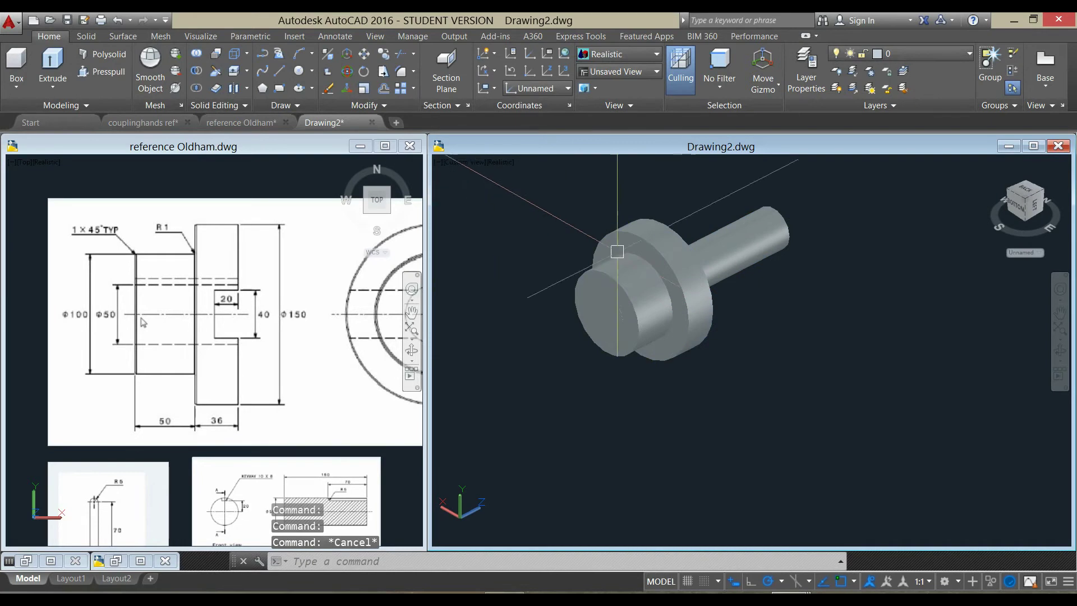
Subtract the shaft cylinder from the hub and flange, then orbit to view the underside.
click(198, 75)
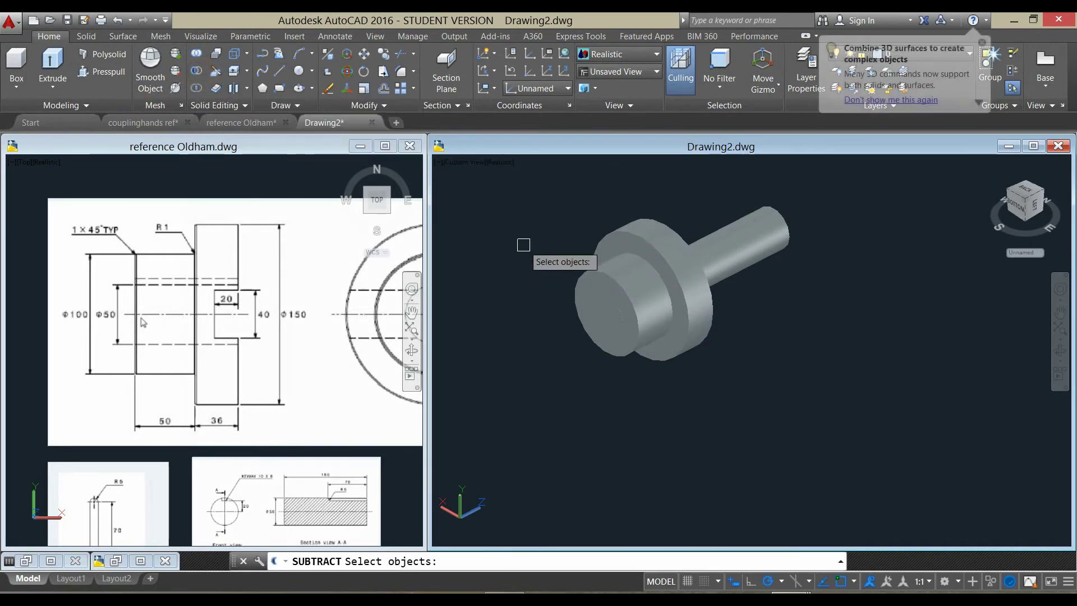
scroll(656, 334, up, 2)
click(672, 327)
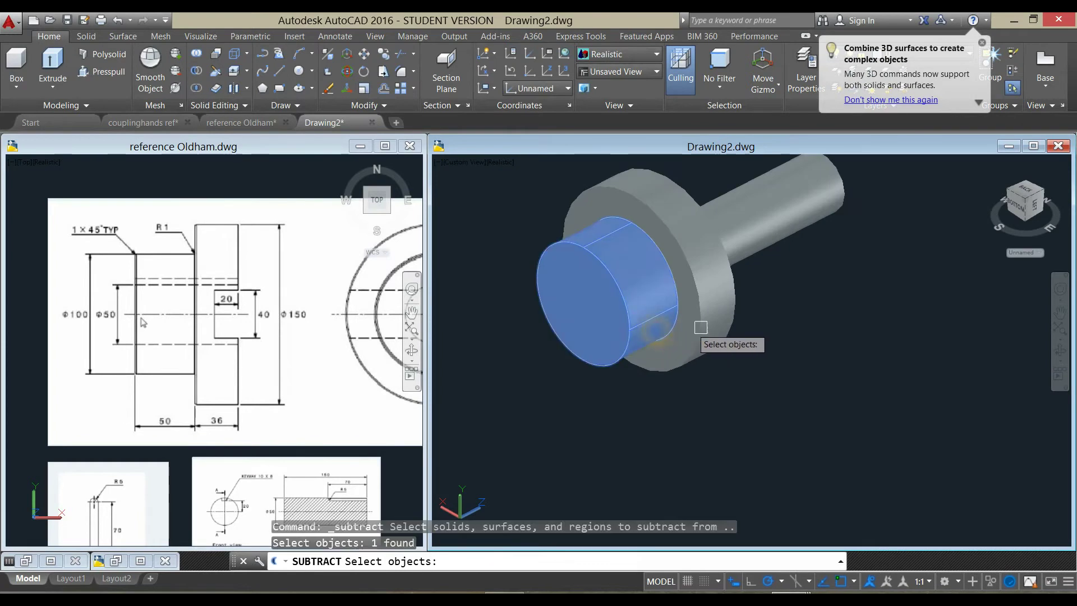
click(710, 343)
right_click(789, 321)
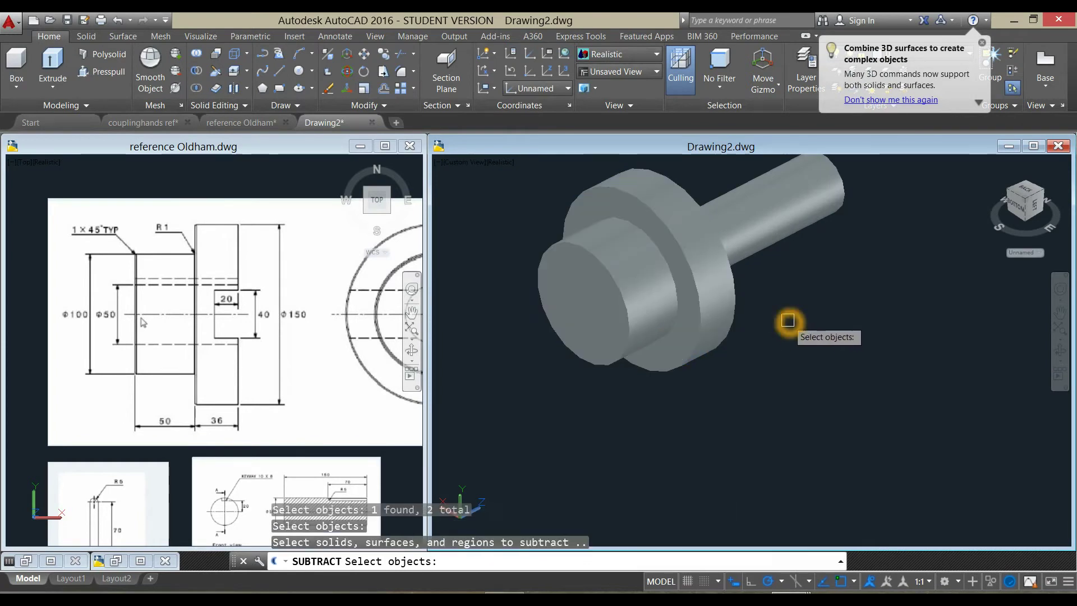
click(774, 245)
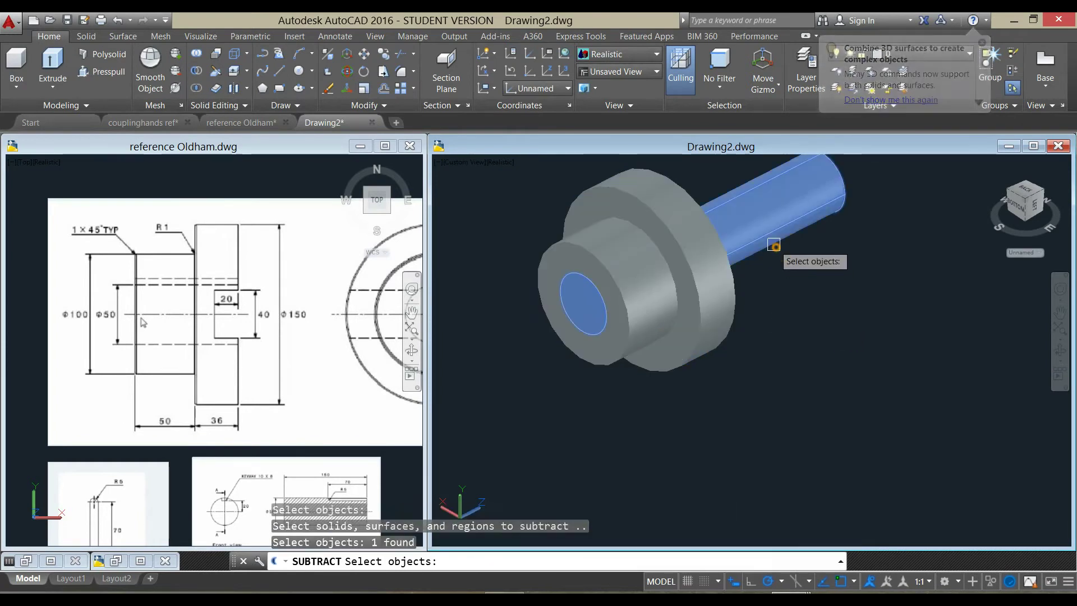
right_click(777, 286)
right_click(776, 285)
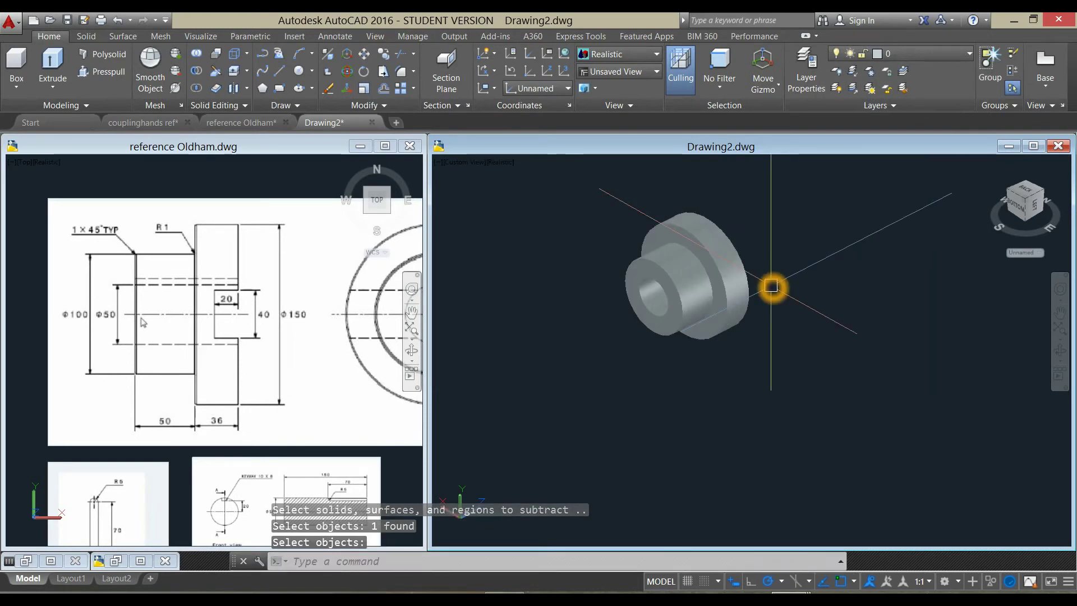
right_click(772, 286)
shift+middle_drag(793, 281, 772, 260)
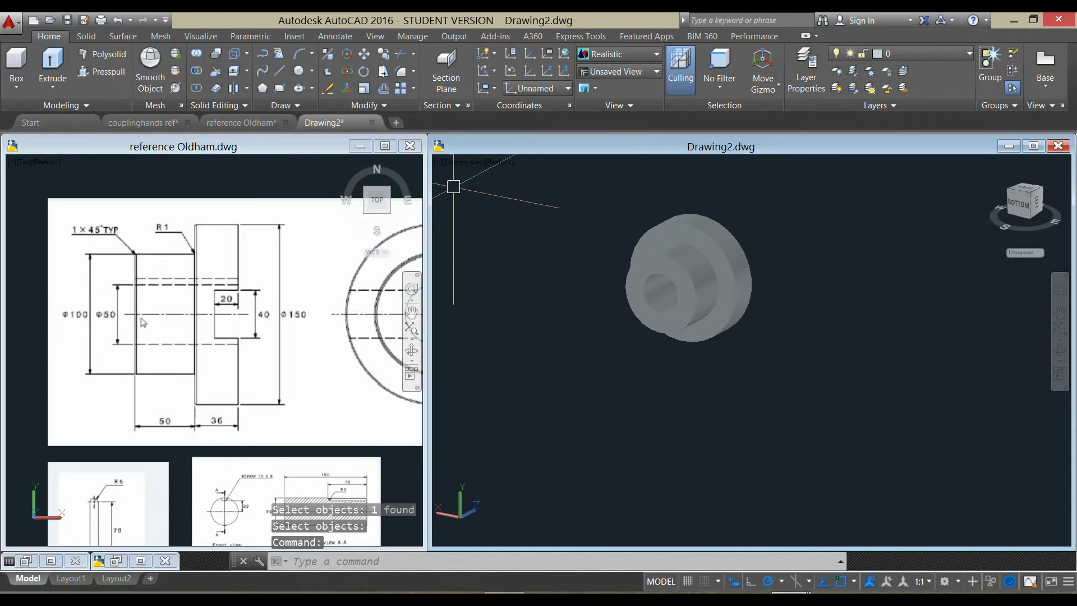
Return the model to 2D Wireframe and view it straight from the Front.
click(500, 163)
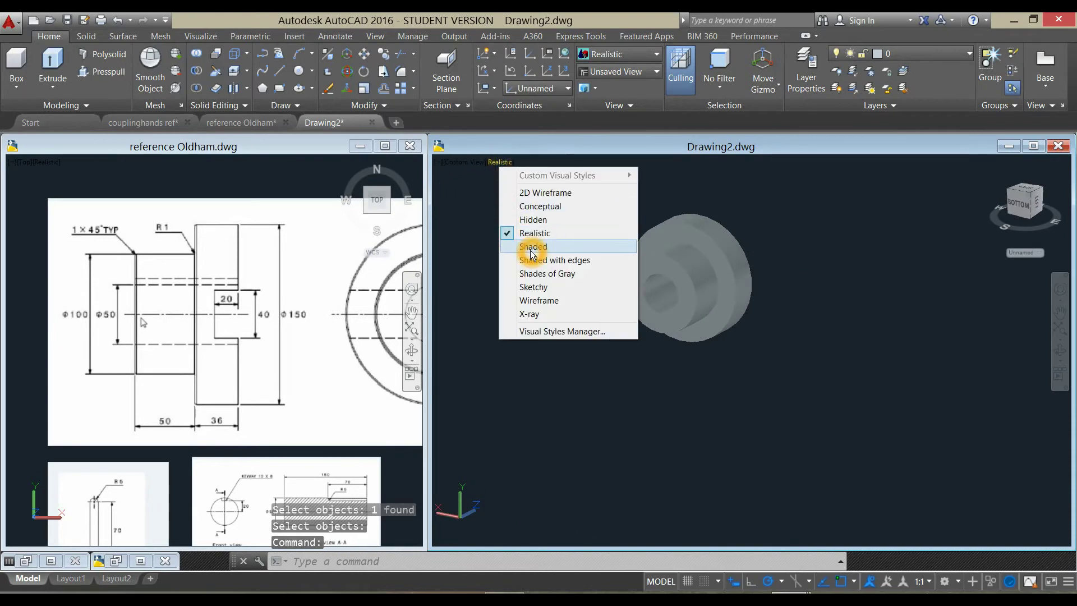
click(536, 193)
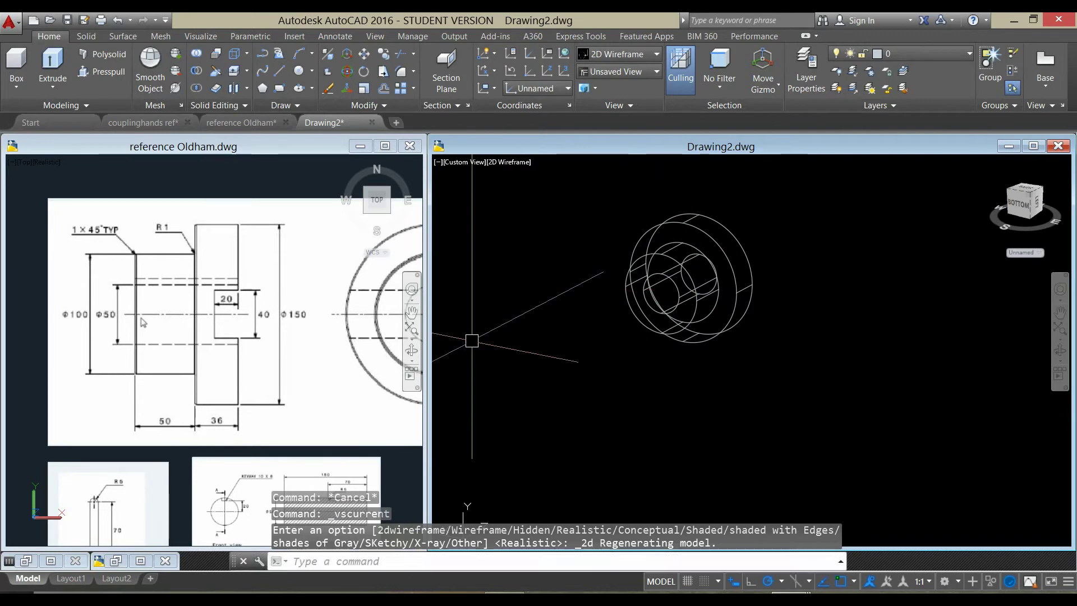
click(1023, 204)
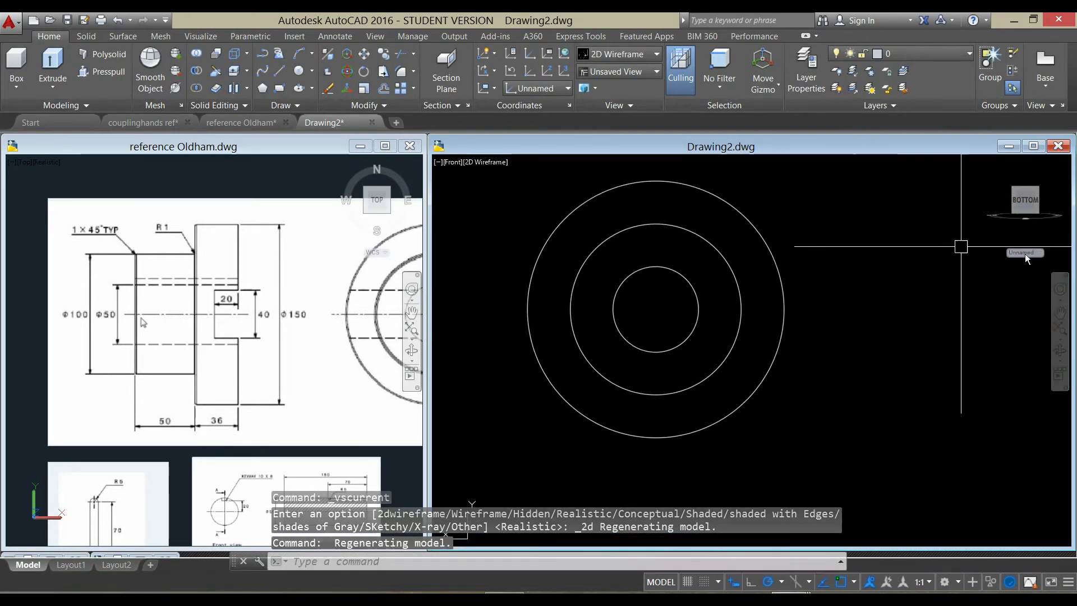
In the reference Oldham drawing, zoom and pan to the KEYWAY 10 X 8 detail.
click(306, 371)
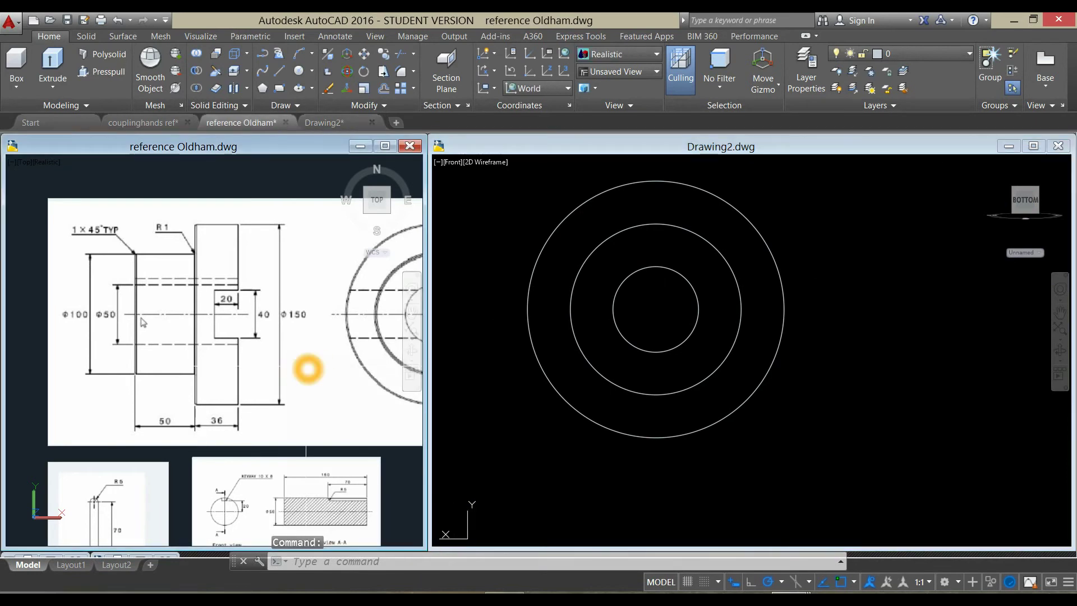
middle_drag(306, 369, 241, 368)
scroll(355, 322, up, 2)
scroll(355, 321, up, 2)
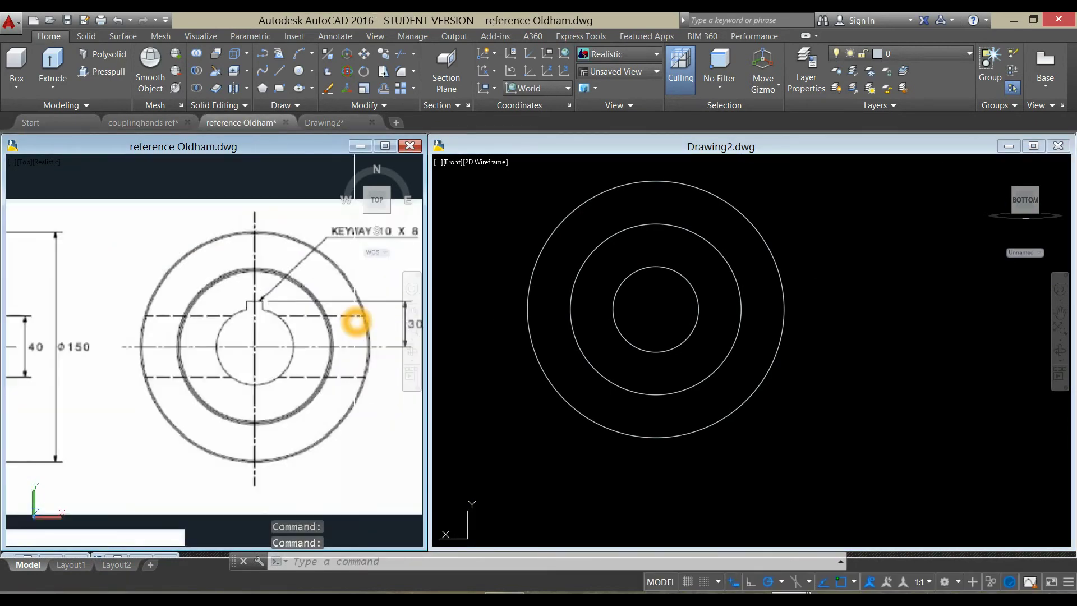
middle_drag(355, 321, 232, 338)
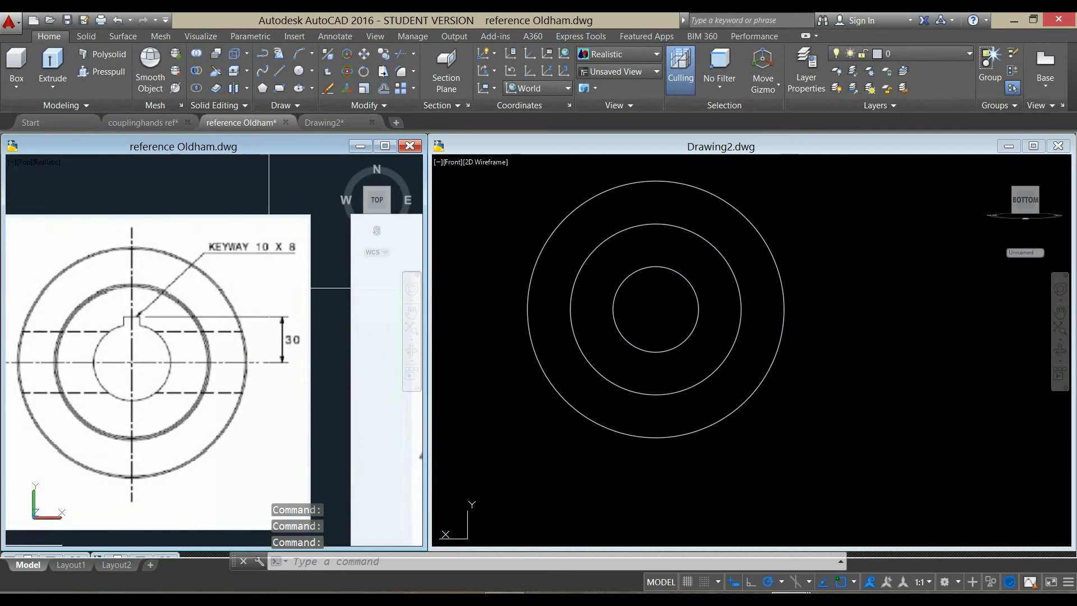
scroll(268, 252, up, 2)
scroll(273, 255, up, 1)
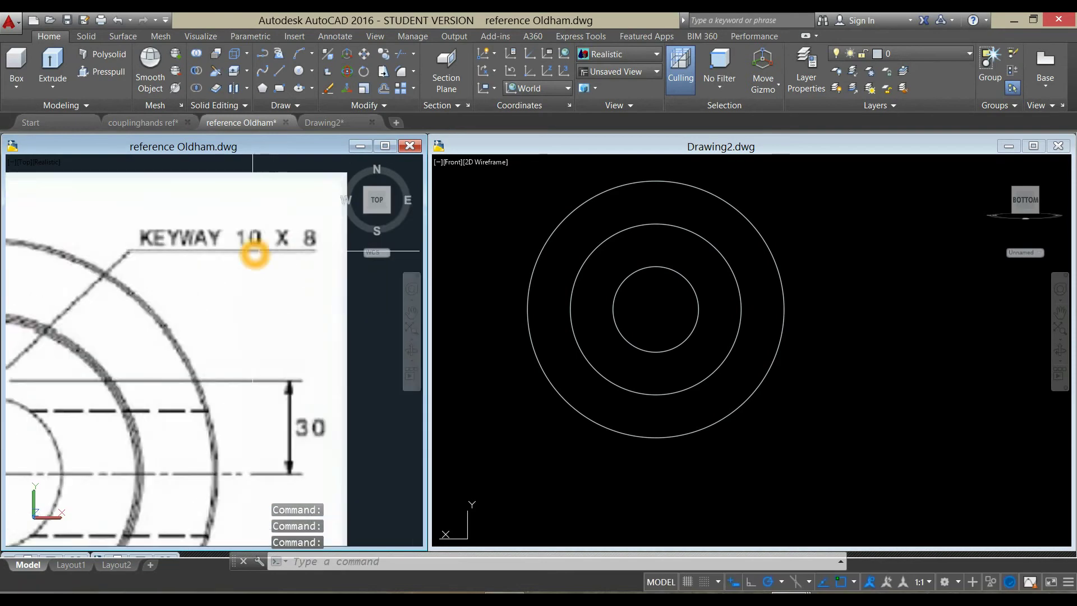
scroll(274, 264, down, 2)
scroll(275, 262, down, 1)
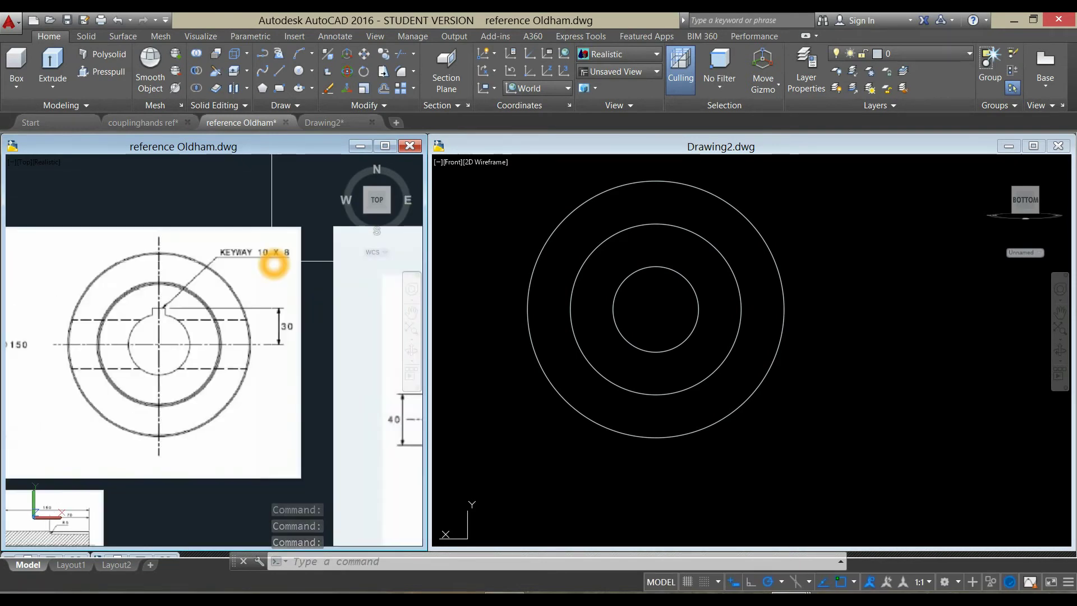
middle_drag(276, 261, 343, 263)
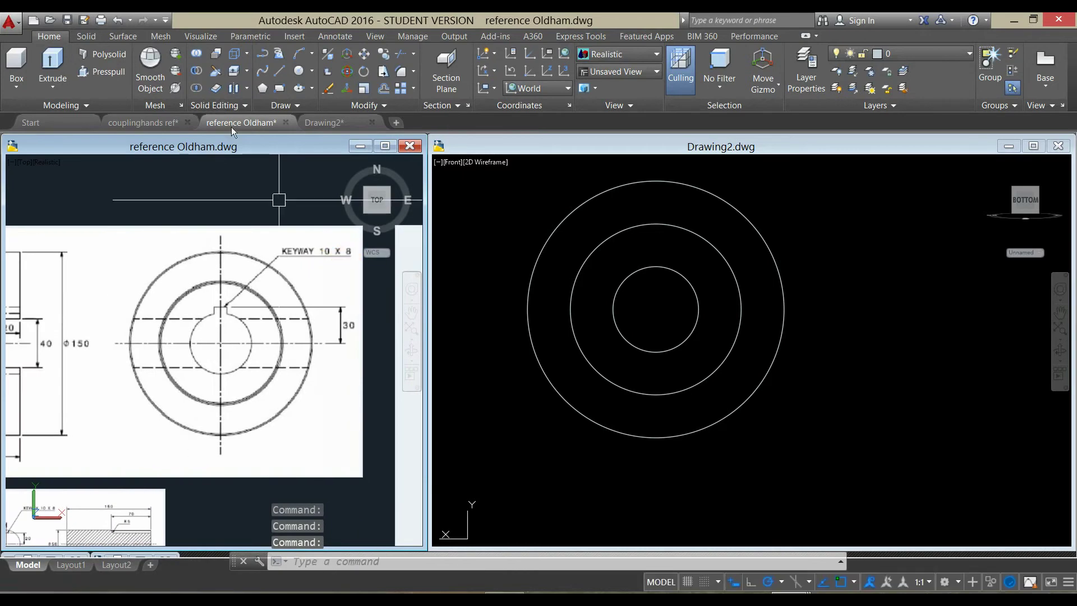
click(269, 56)
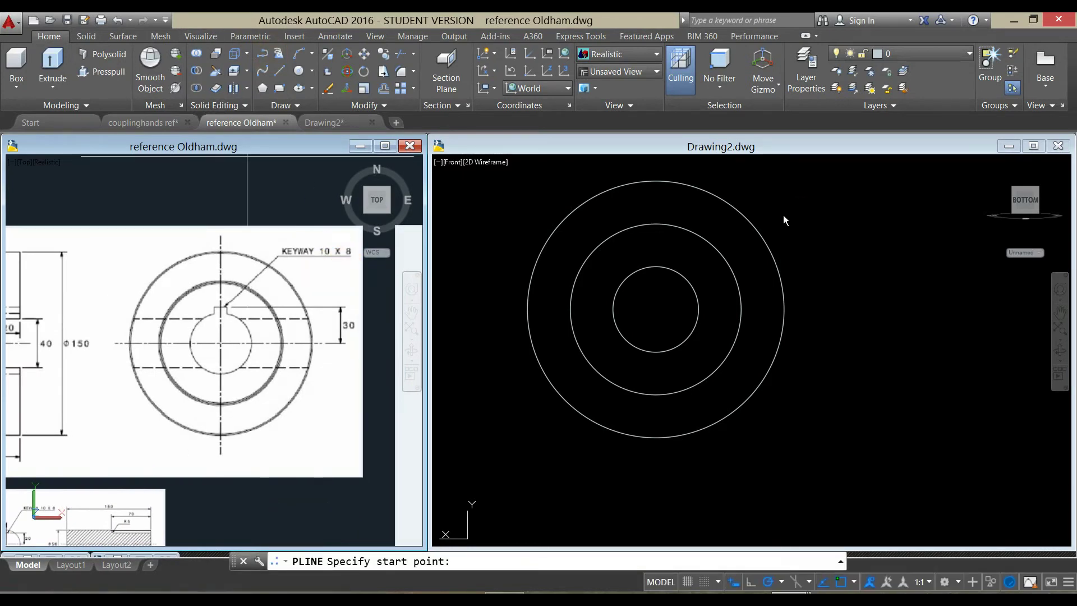
In Drawing2, draw a trial key polyline beside the circles, then undo the resulting triangle.
click(800, 219)
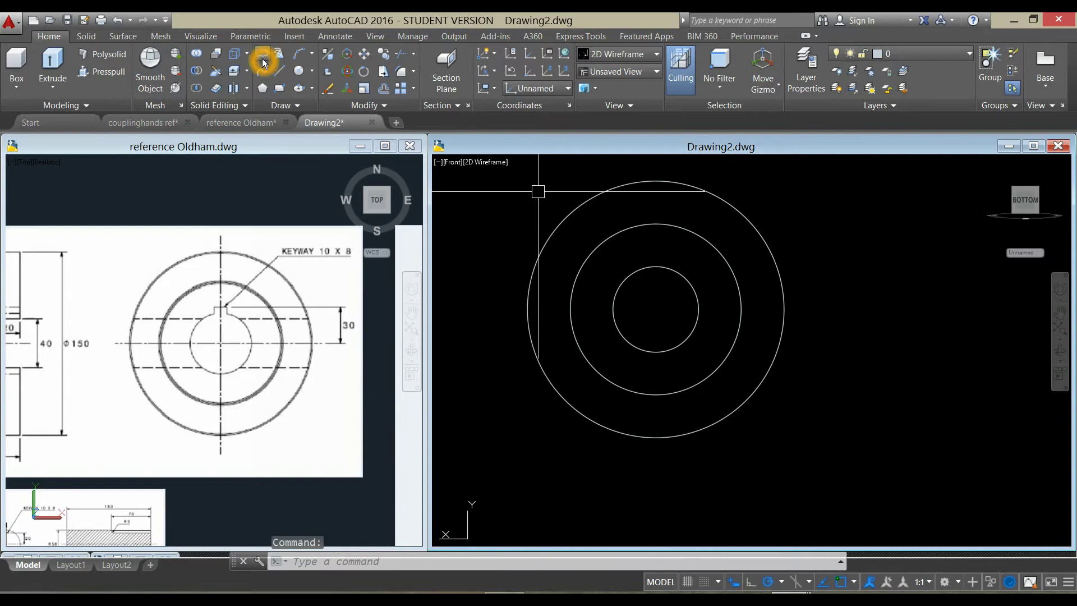
click(264, 63)
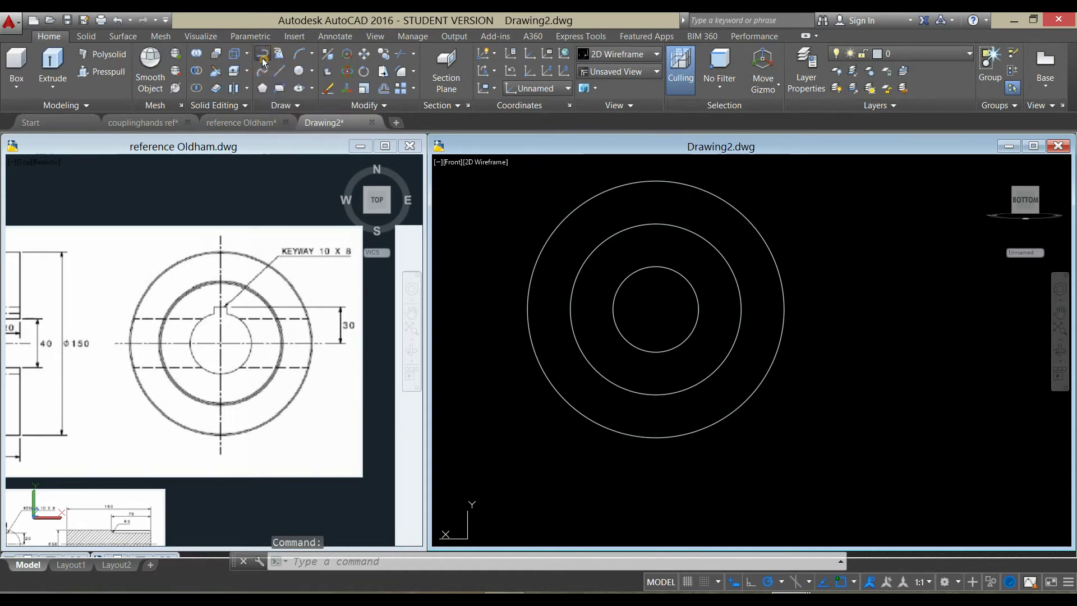
click(813, 254)
click(839, 253)
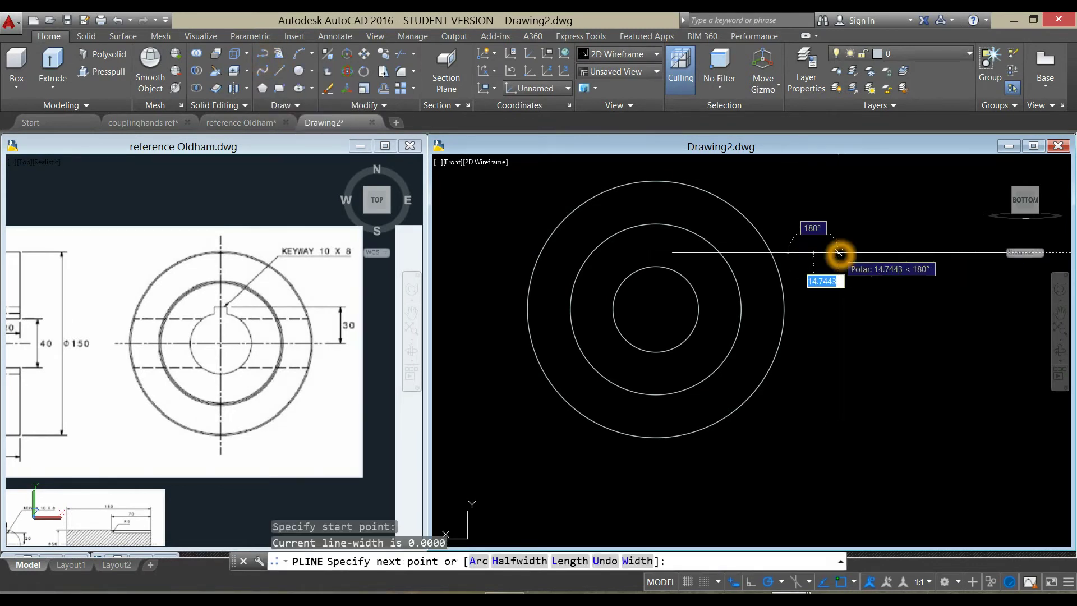
key(Return)
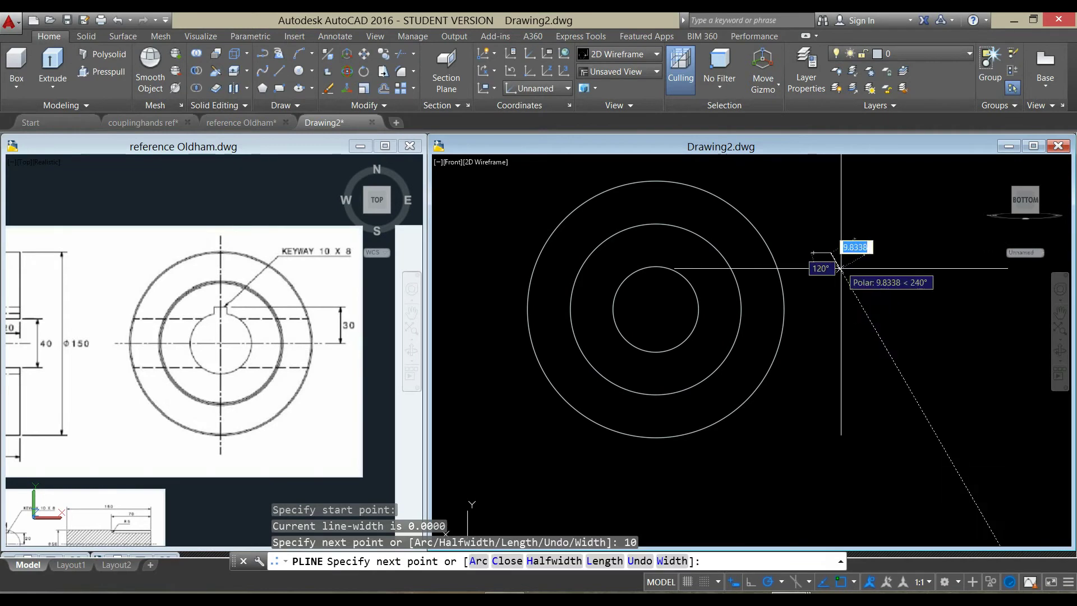
text(8)
key(Return)
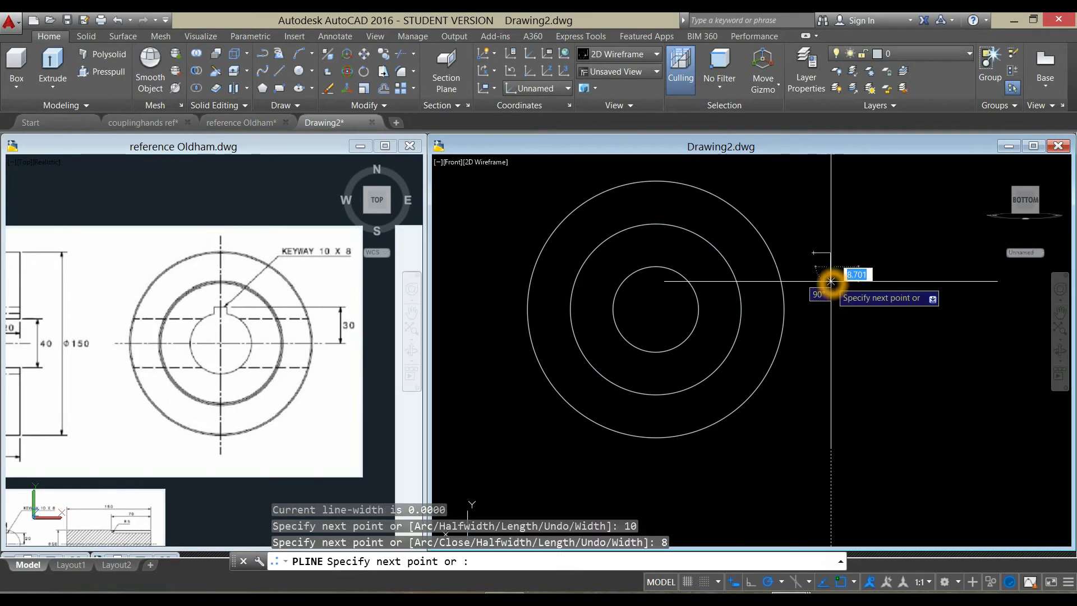
scroll(813, 266, up, 4)
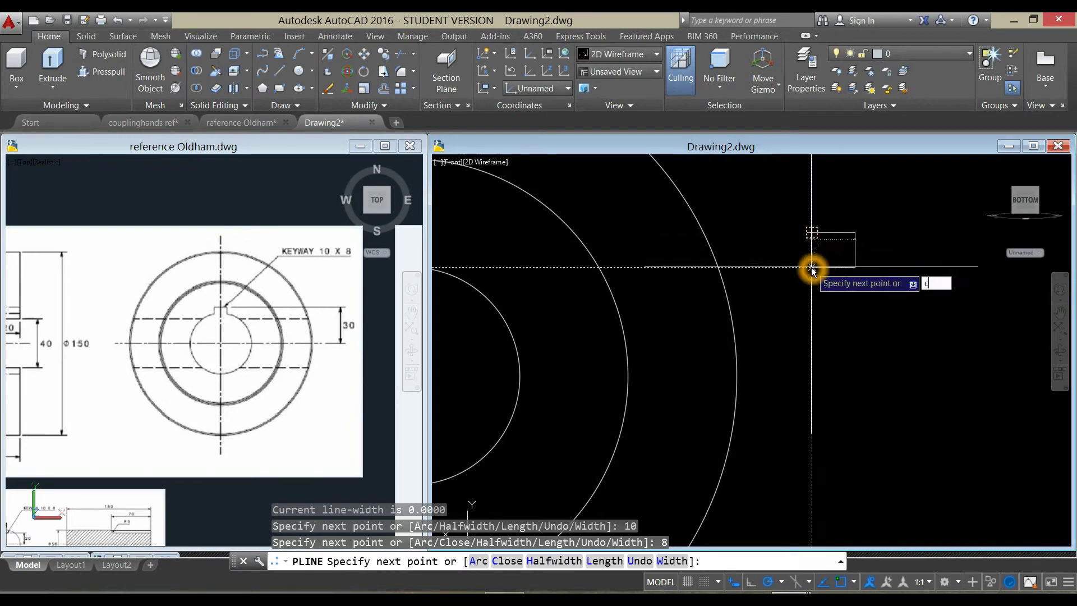
key(Return)
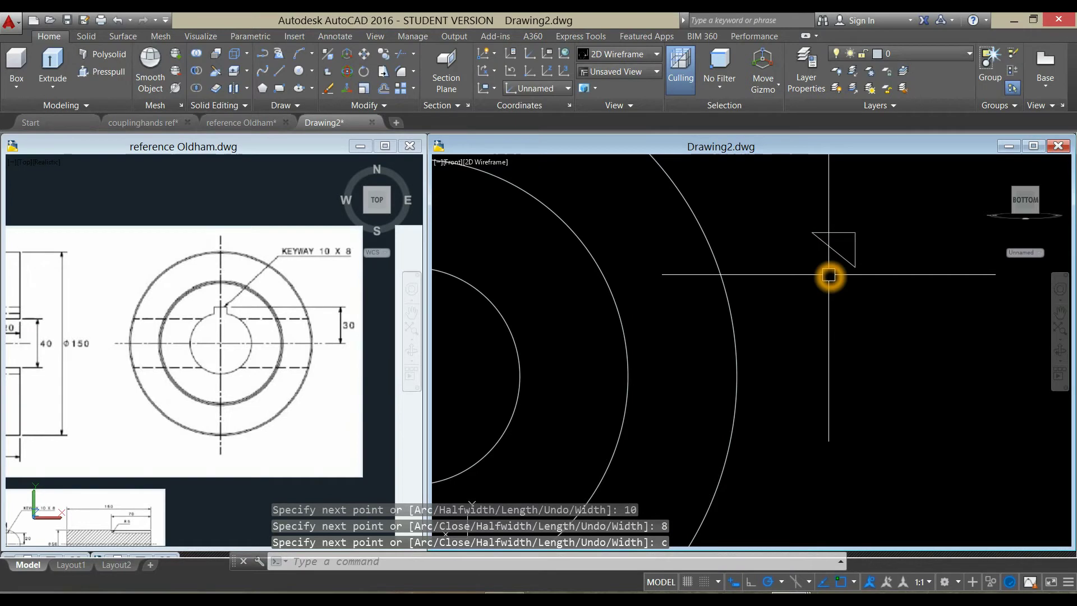
key(ctrl+z)
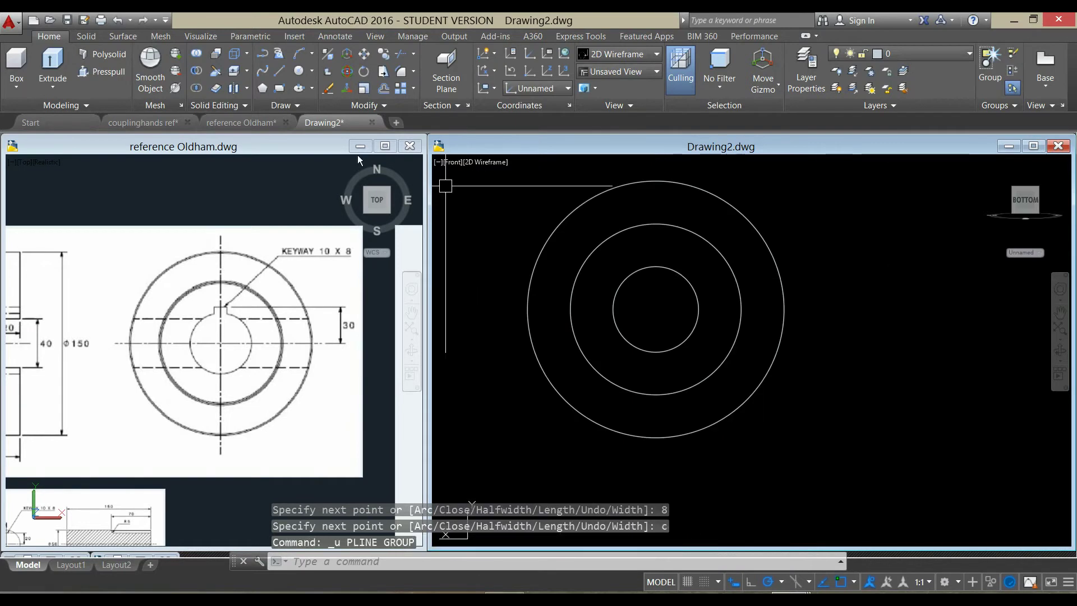
Draw a closed 10 × 8 rectangular polyline beside the circles, with sides 10, 8, 10.
click(268, 59)
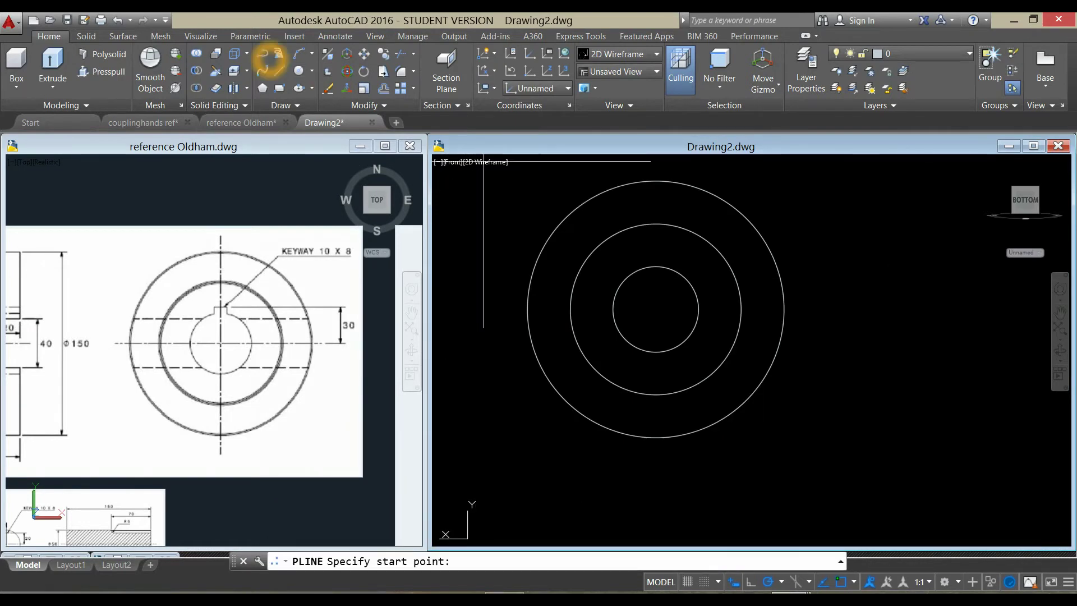
click(819, 255)
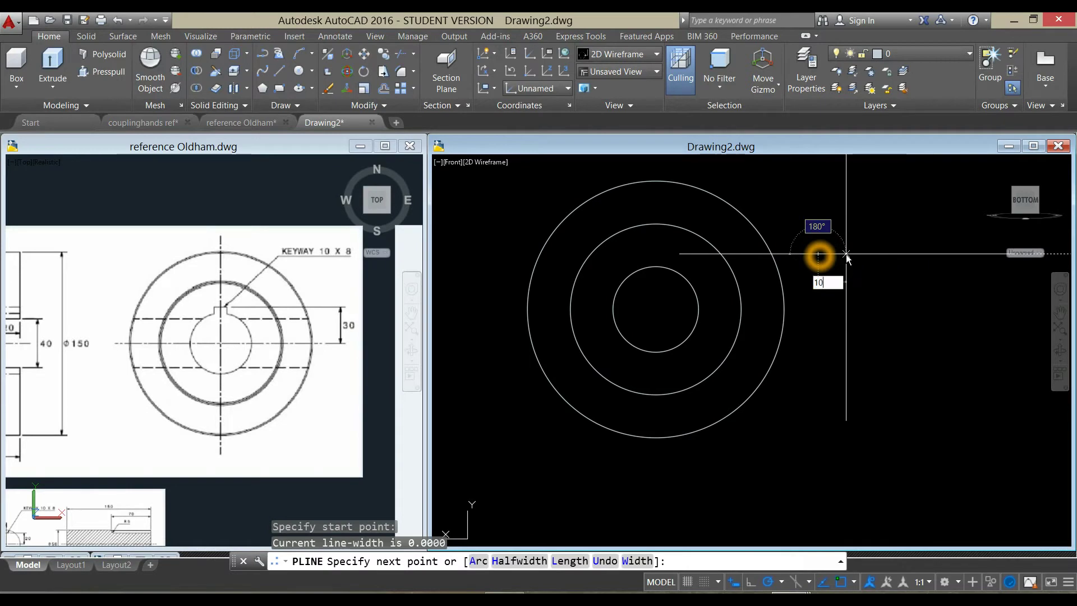
key(Return)
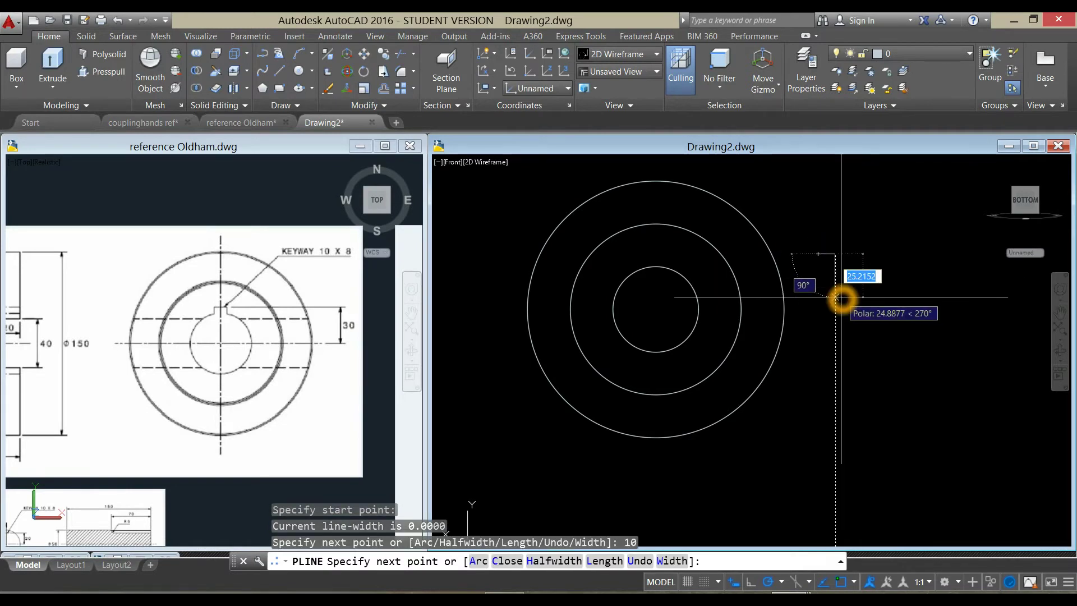
key(Return)
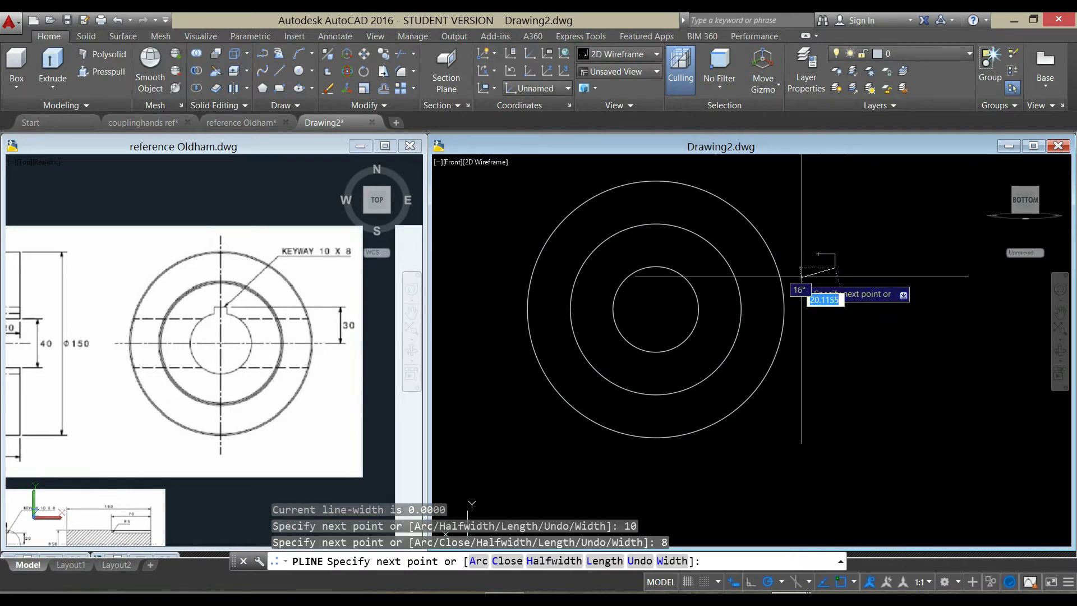
text(10)
key(Return)
scroll(823, 265, up, 3)
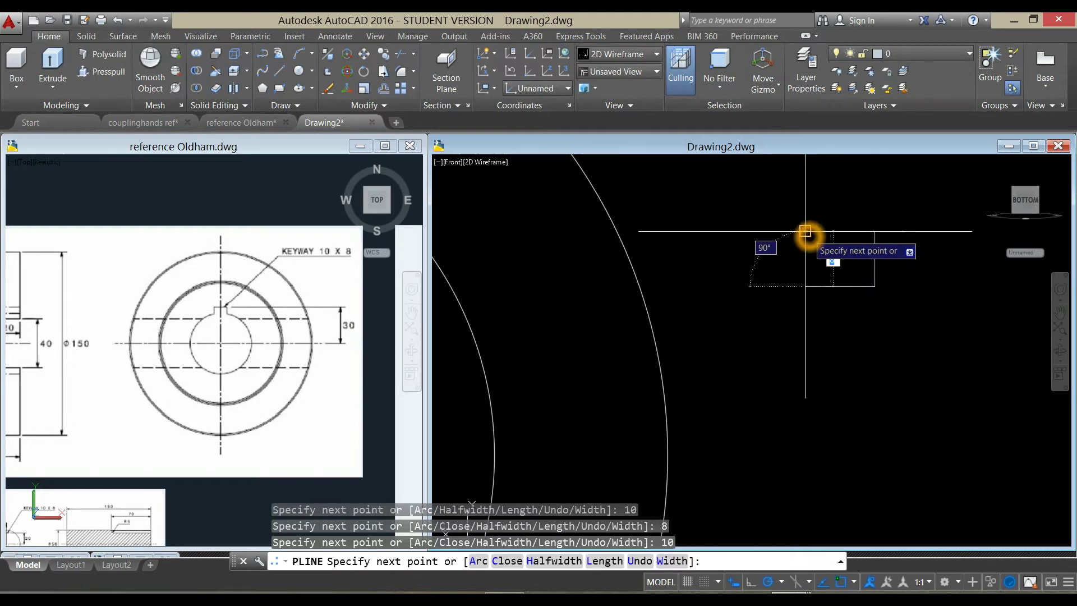
scroll(806, 231, down, 1)
right_click(792, 258)
click(810, 267)
scroll(781, 270, down, 2)
middle_drag(782, 270, 825, 270)
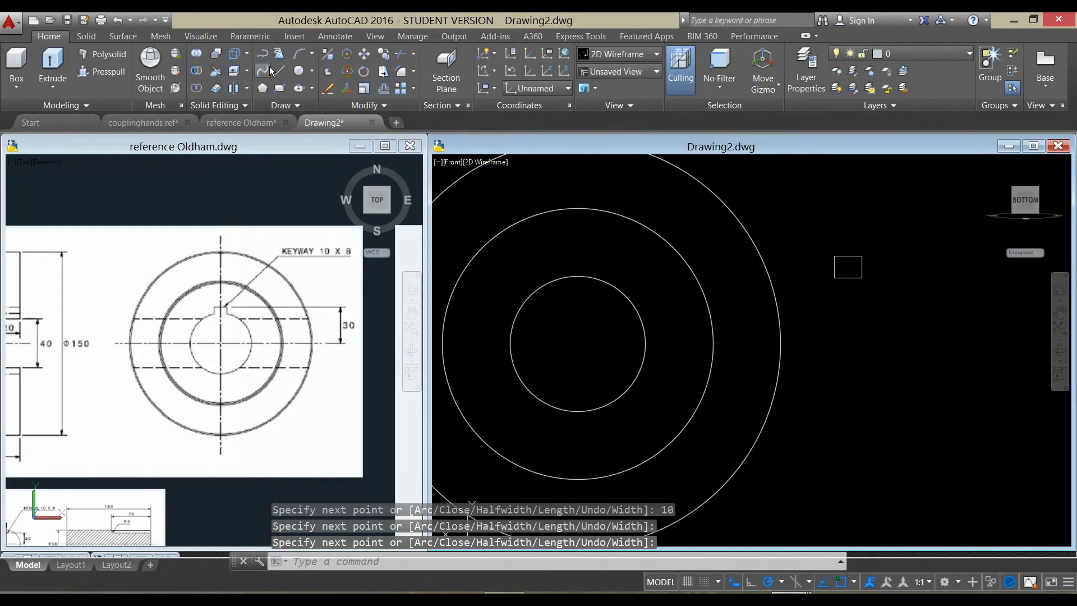
click(279, 71)
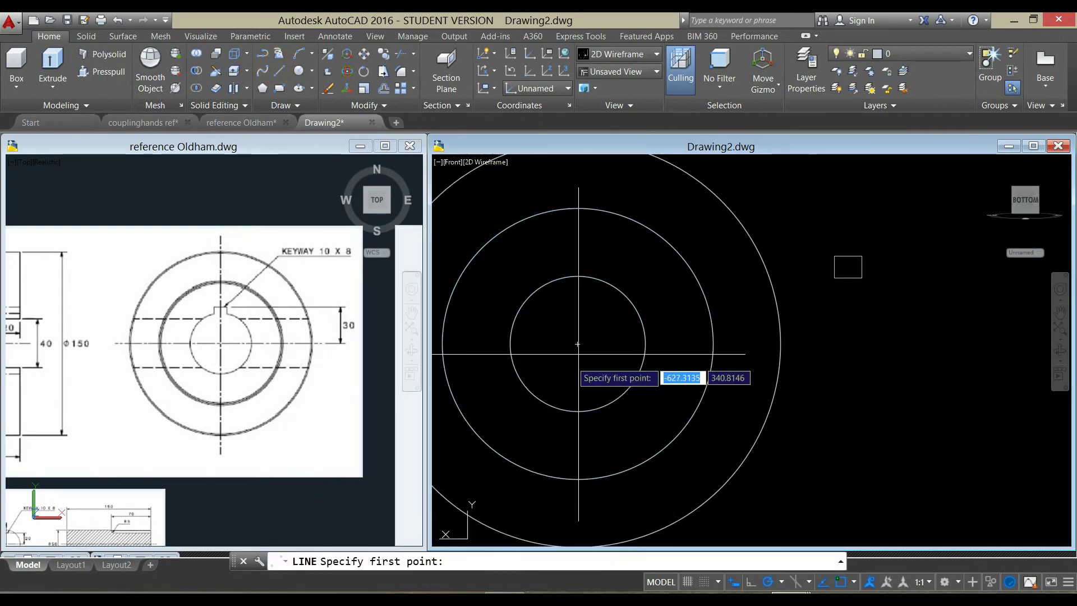
Draw a 30-unit vertical line up from the circles' centre.
click(579, 344)
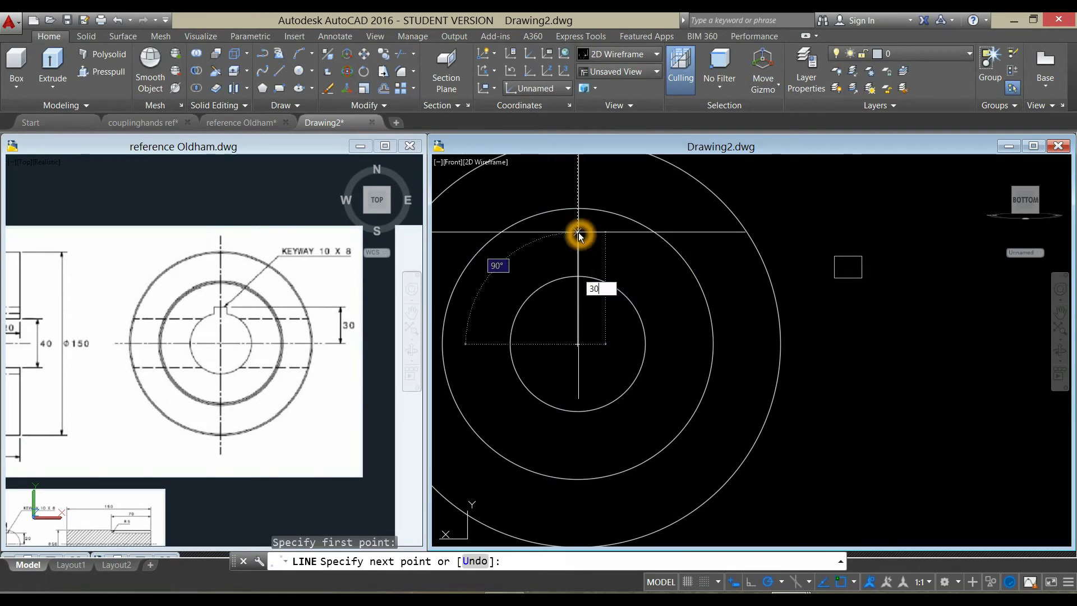
key(Return)
right_click(581, 226)
click(598, 234)
Move the 10 × 8 rectangle onto the top end of the 30-unit line.
right_click(852, 281)
right_click(772, 200)
click(808, 303)
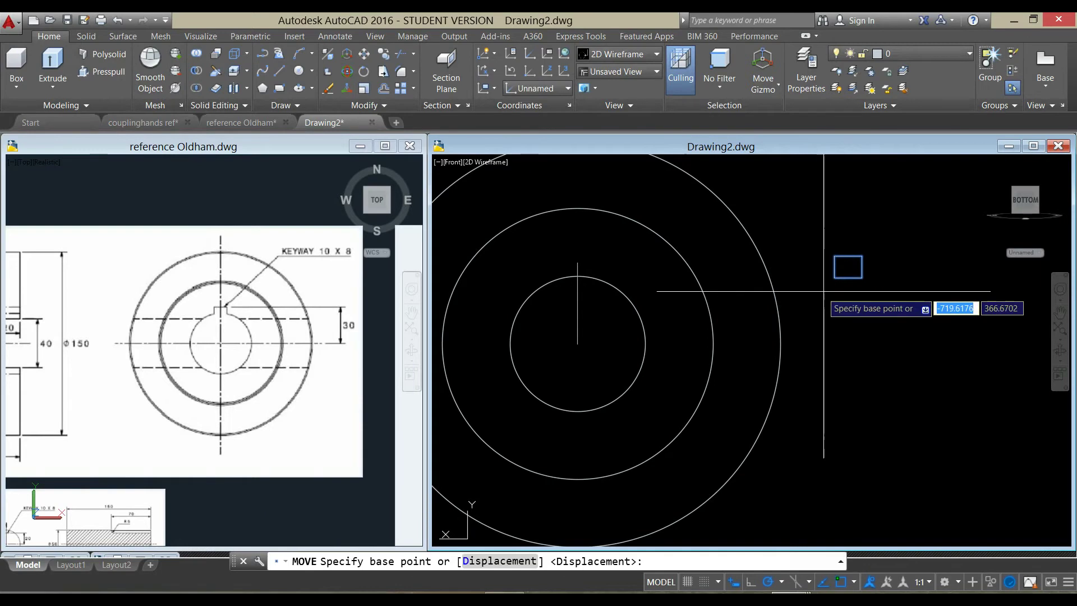
click(848, 278)
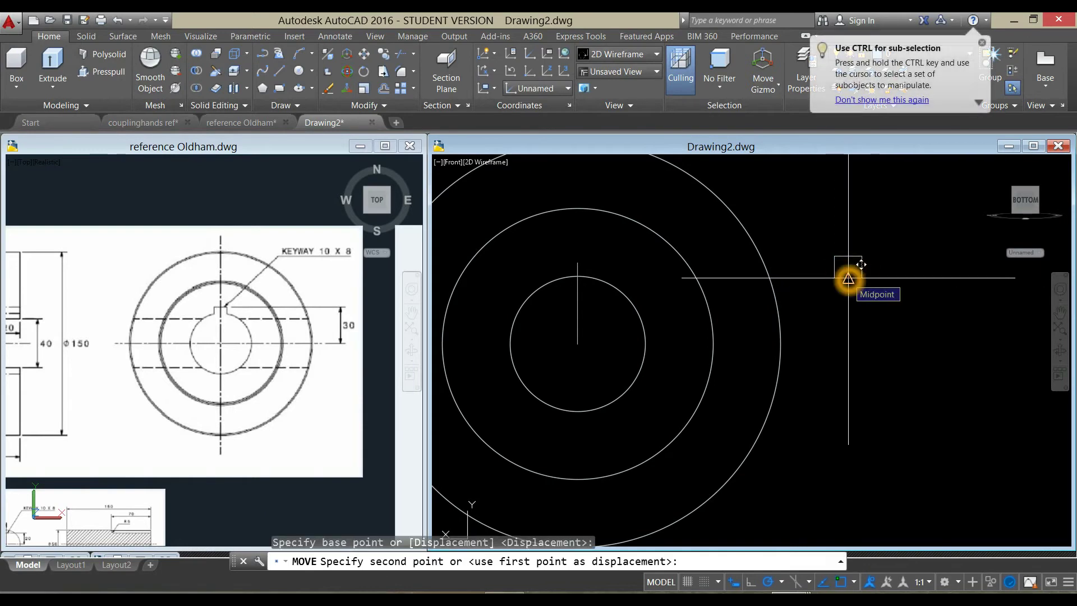
key(Escape)
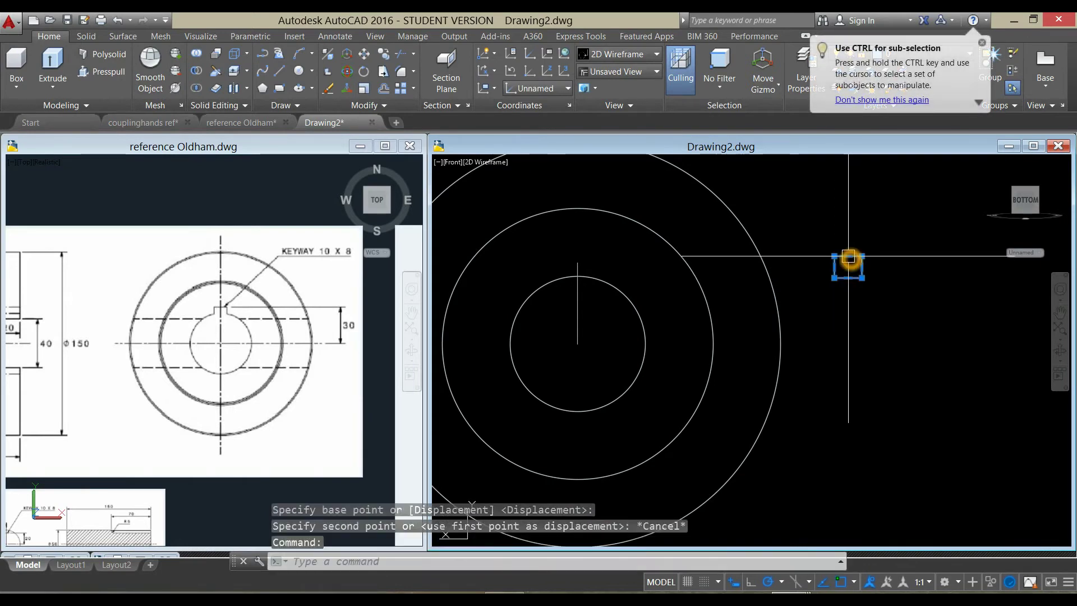
right_click(885, 231)
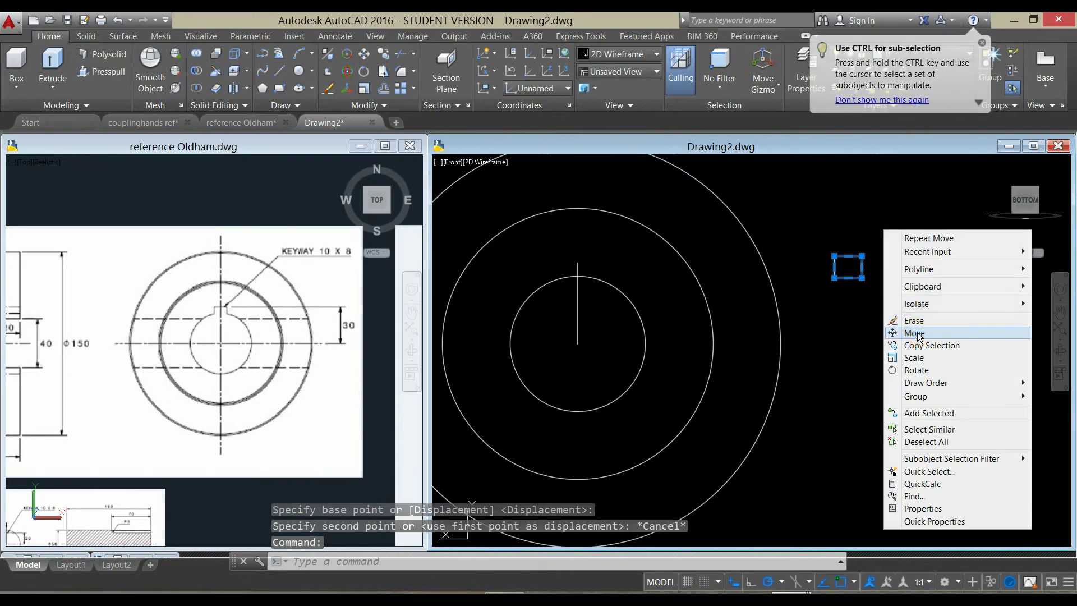
click(914, 333)
click(849, 255)
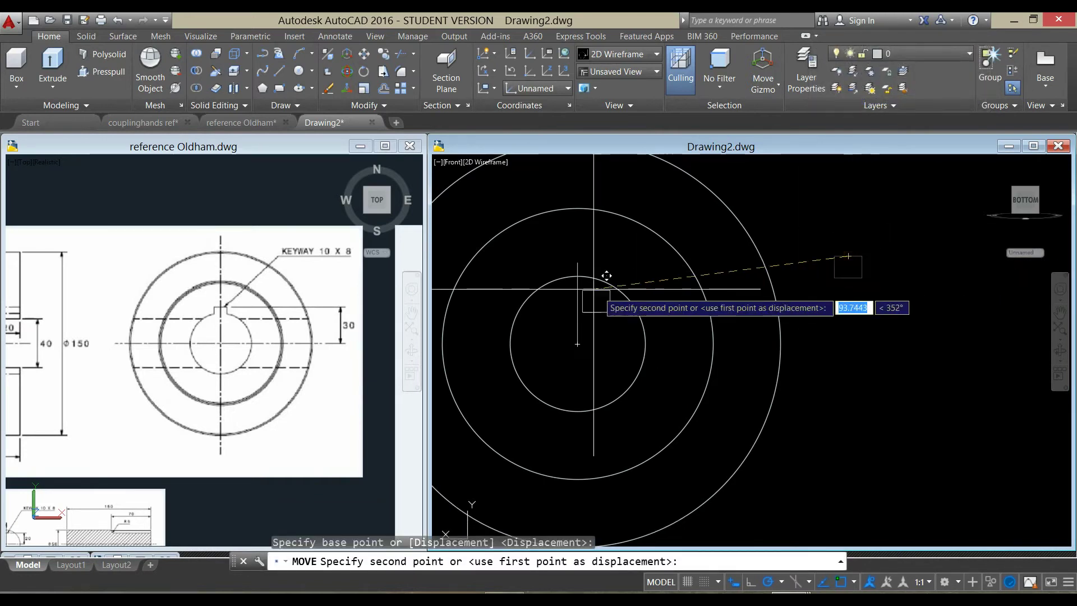
click(573, 271)
scroll(620, 278, down, 5)
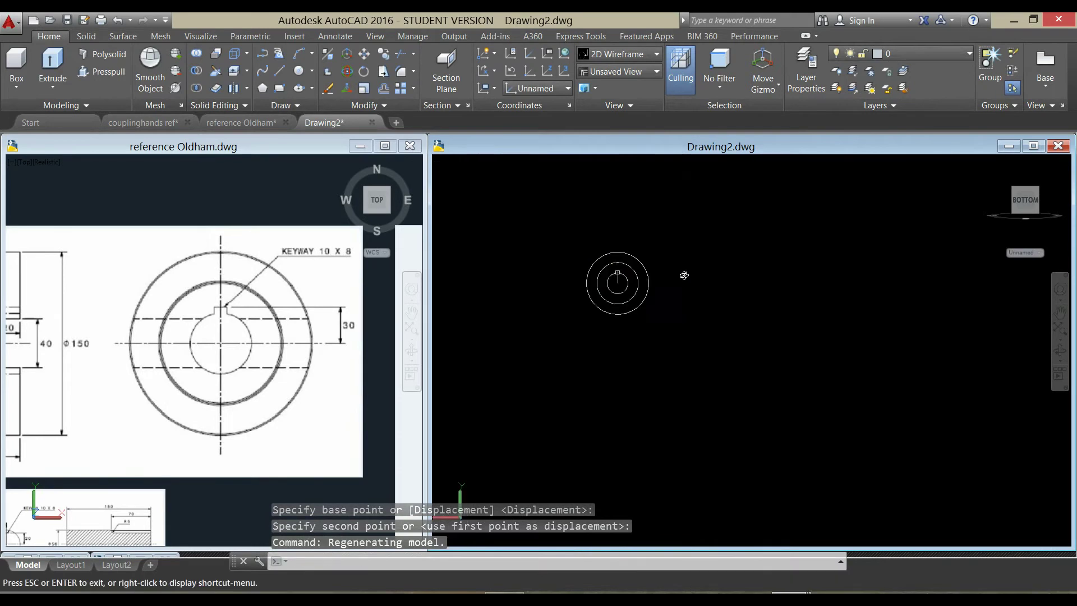
mouse_move(685, 274)
shift+middle_down()
mouse_move(636, 276)
mouse_move(644, 265)
mouse_move(758, 265)
shift+middle_up()
Extrude the 10 × 8 rectangle into a long key bar running through the hub's bore.
scroll(651, 264, up, 5)
scroll(762, 264, down, 3)
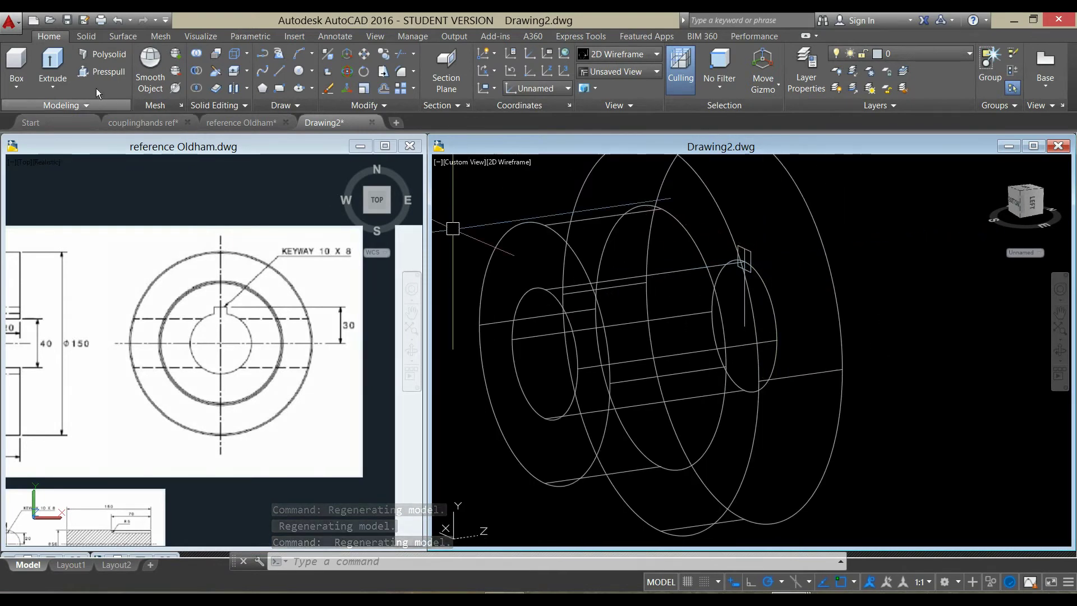
click(59, 65)
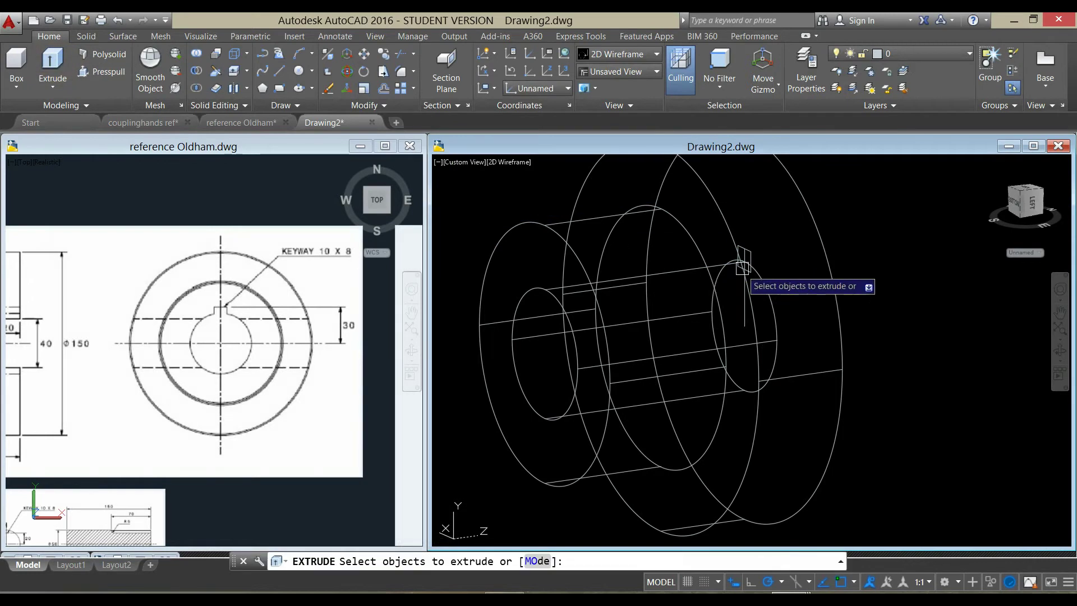
click(753, 254)
right_click(755, 252)
click(777, 245)
shift+middle_drag(532, 285, 522, 286)
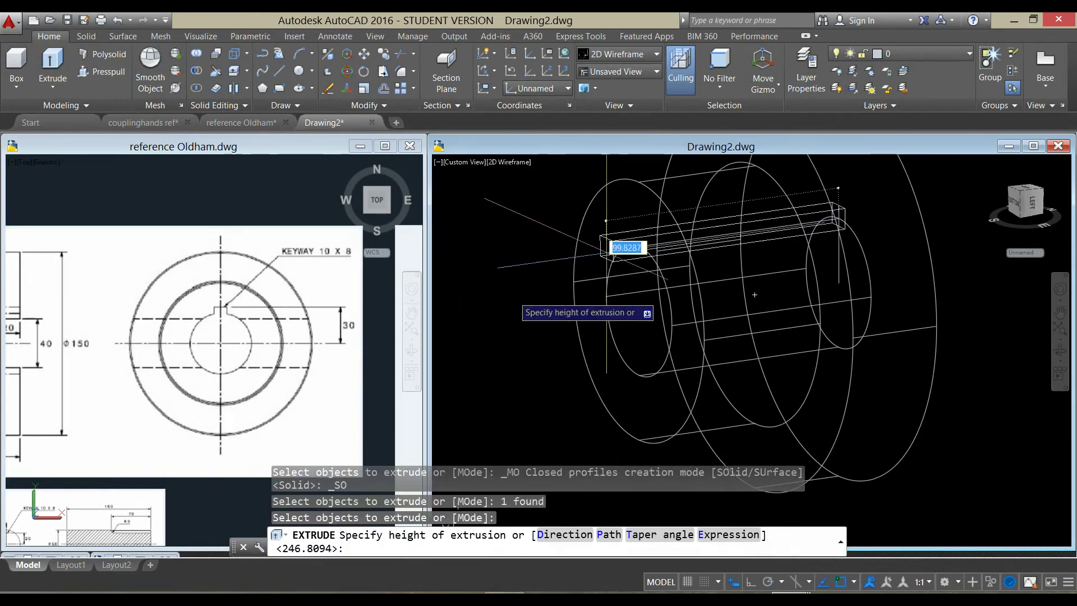
scroll(524, 313, down, 3)
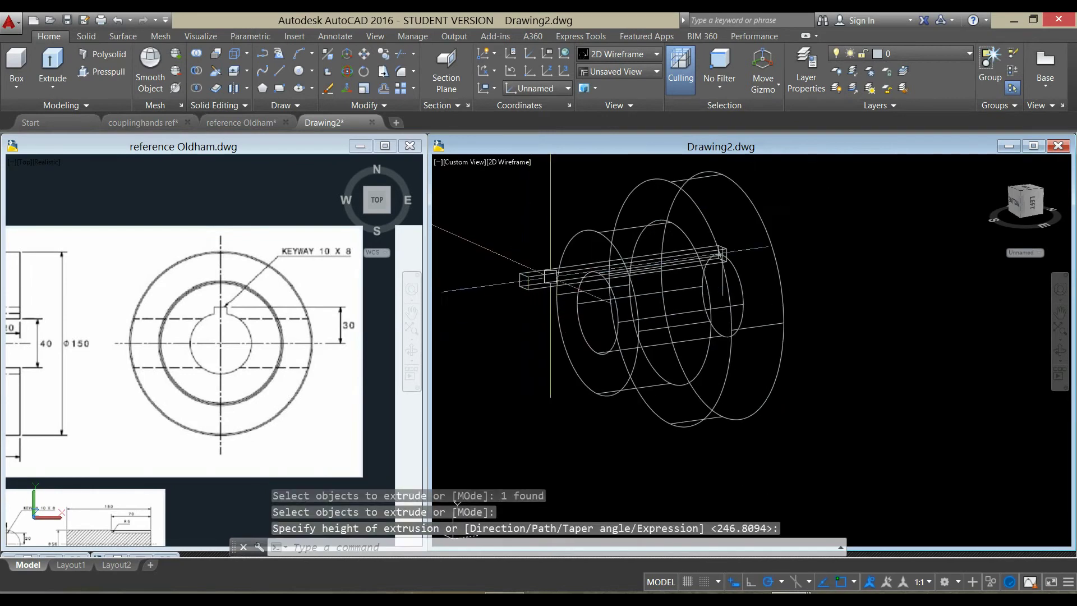
click(519, 162)
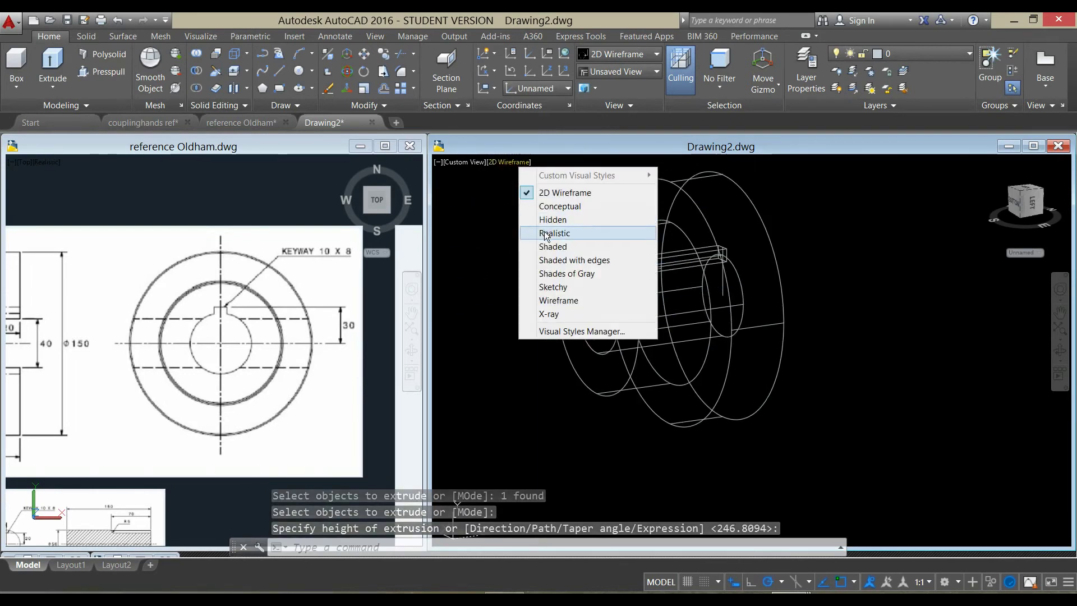
Switch the model's visual style to Shaded with Edges.
click(557, 261)
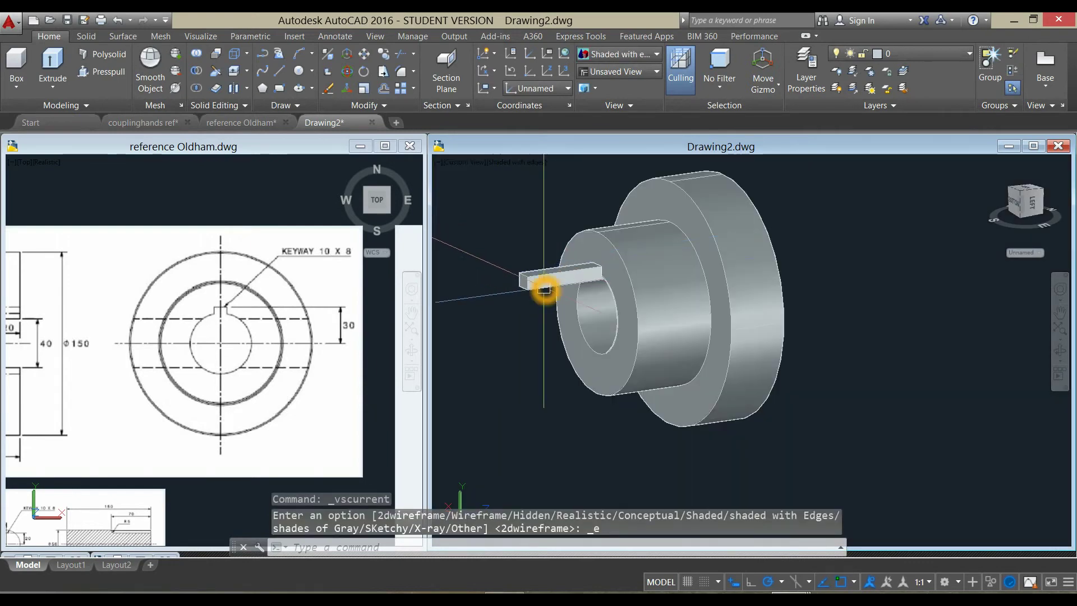
scroll(556, 286, up, 2)
scroll(550, 281, up, 2)
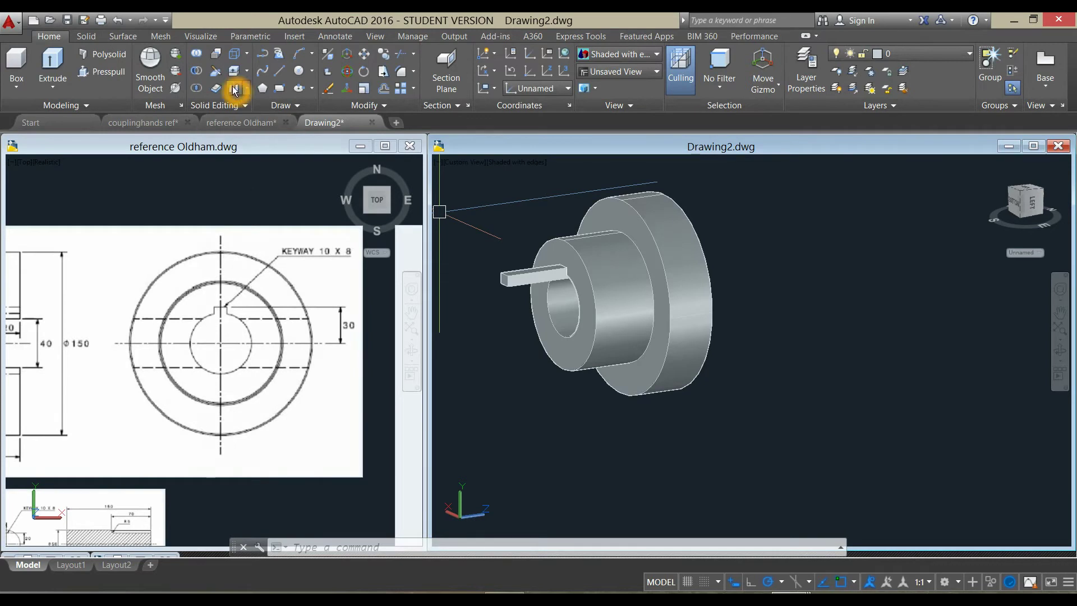
Subtract the key bar from the coupling body to cut the keyway slot.
click(200, 73)
click(564, 241)
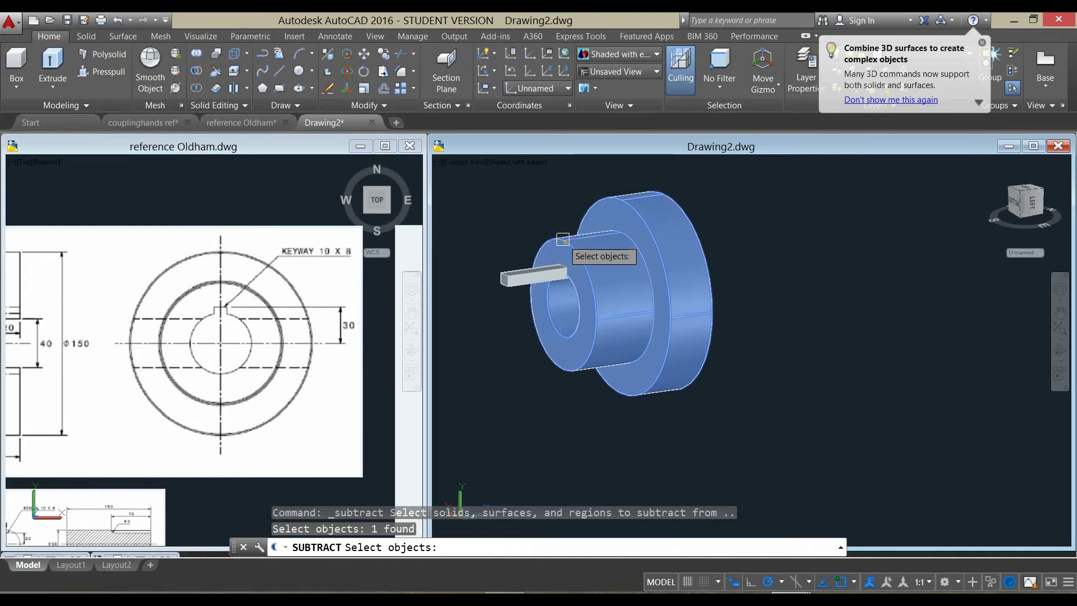
right_click(515, 209)
click(512, 274)
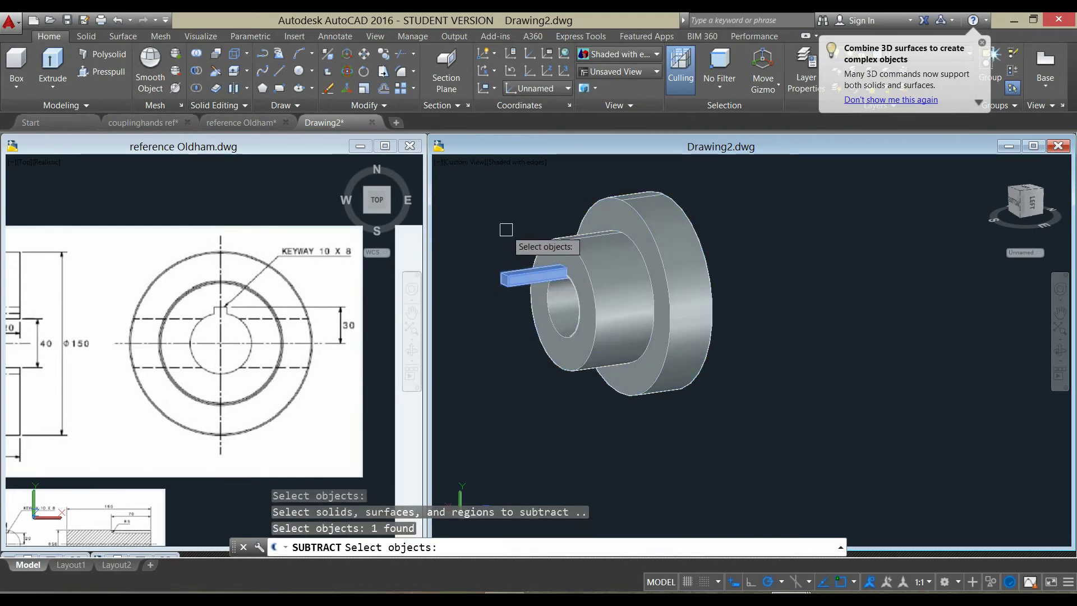
mouse_move(506, 232)
shift+middle_down()
mouse_move(568, 226)
mouse_move(550, 247)
shift+middle_up()
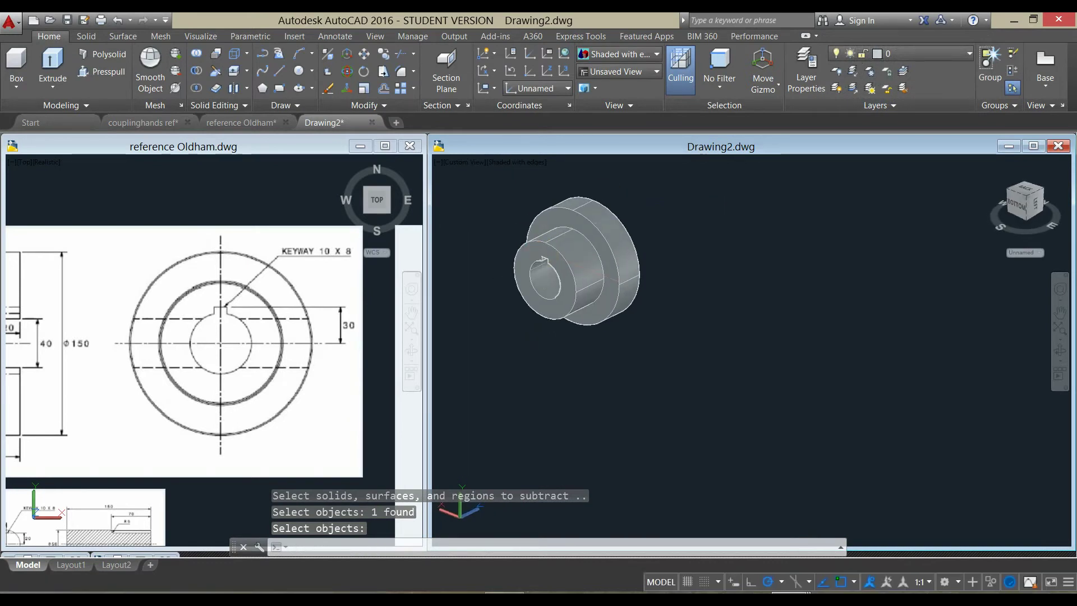
key(Return)
Pan the reference drawing to the side view, then start Fillet Edge from the Solid tab.
click(171, 354)
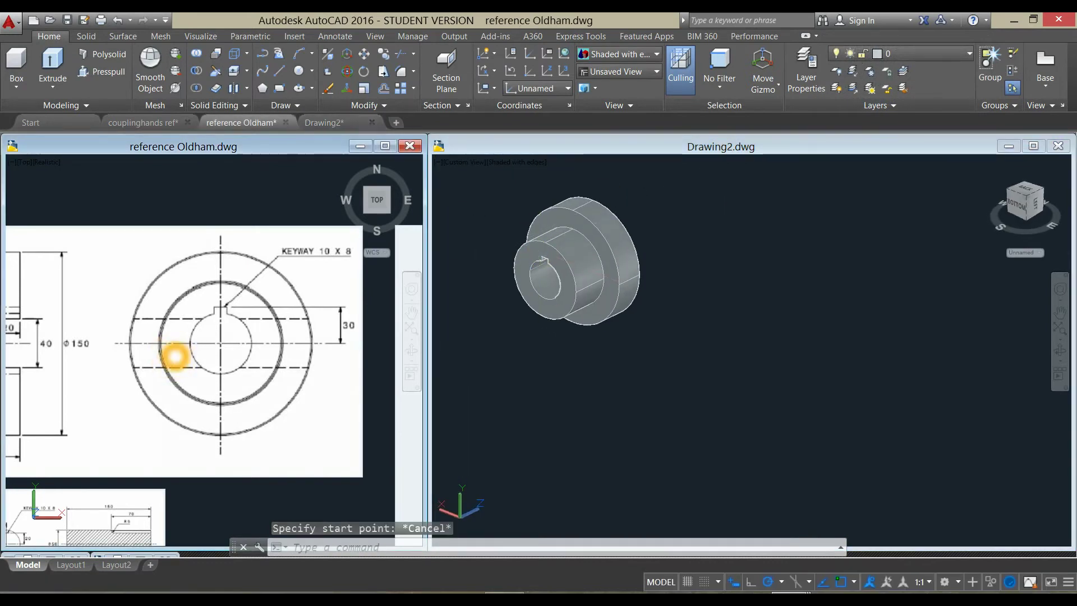
scroll(171, 355, down, 2)
middle_drag(171, 354, 304, 349)
scroll(168, 327, up, 4)
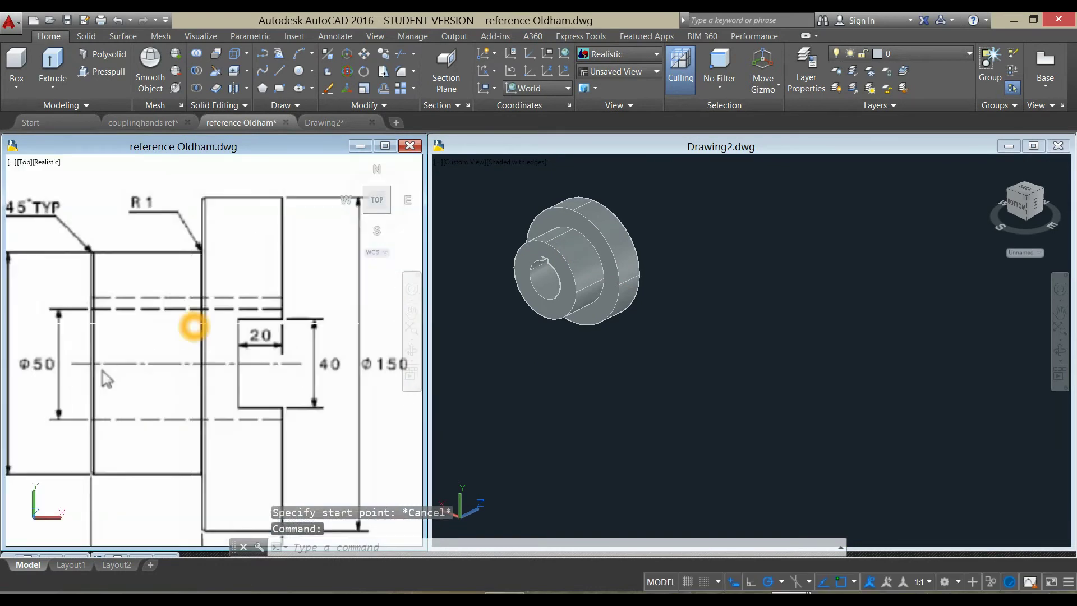
scroll(188, 233, down, 3)
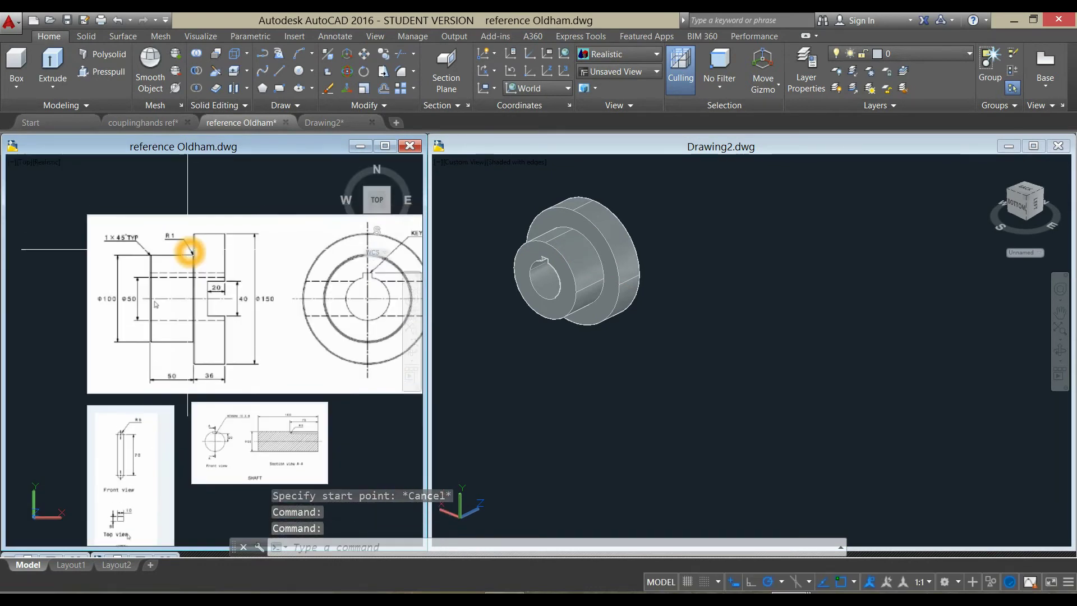
scroll(194, 252, up, 3)
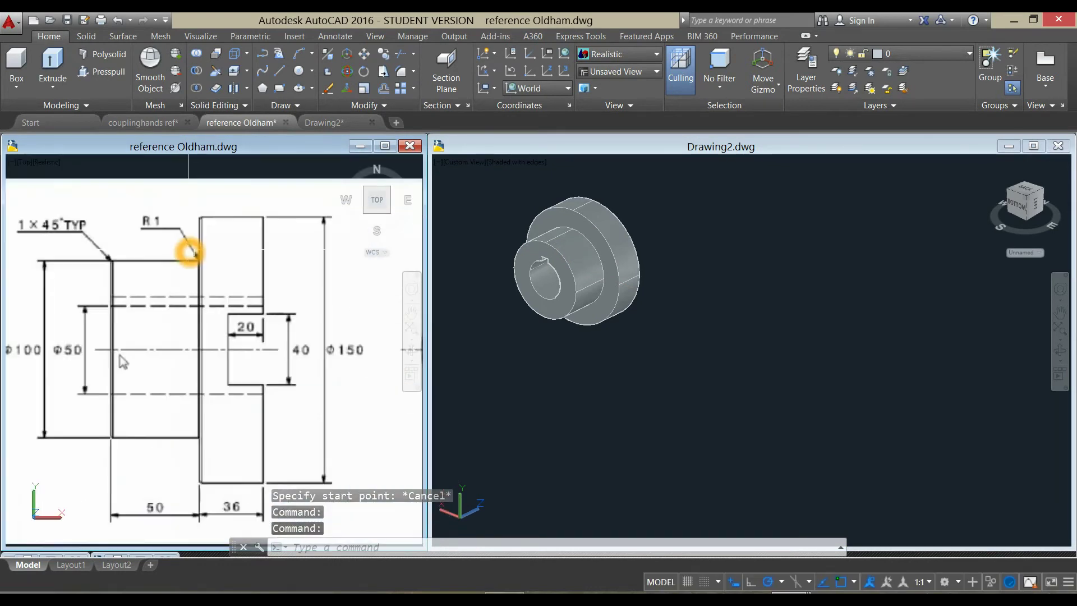
click(84, 37)
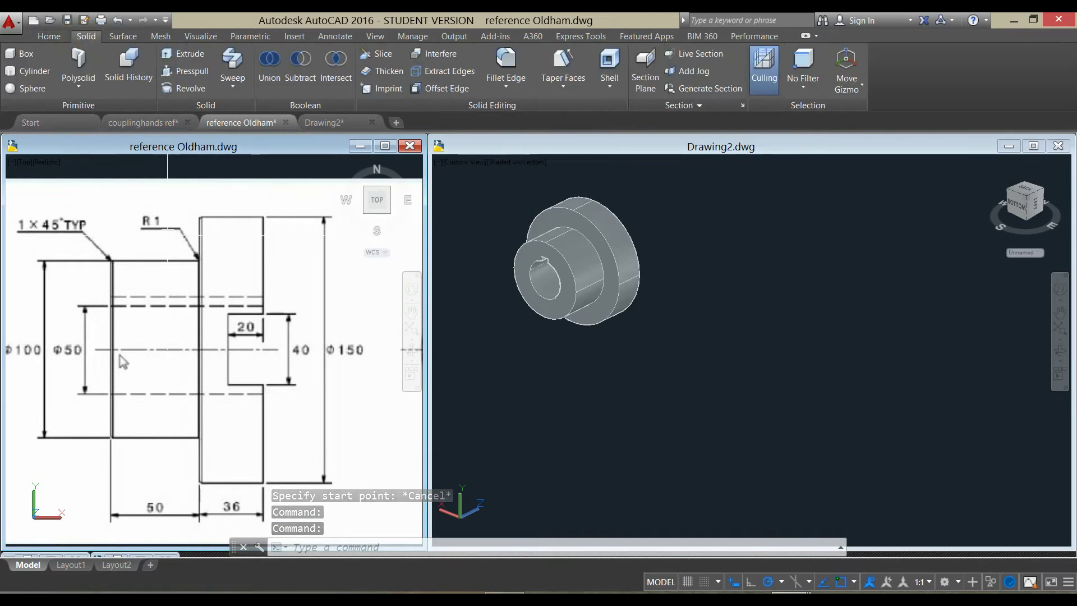
click(508, 63)
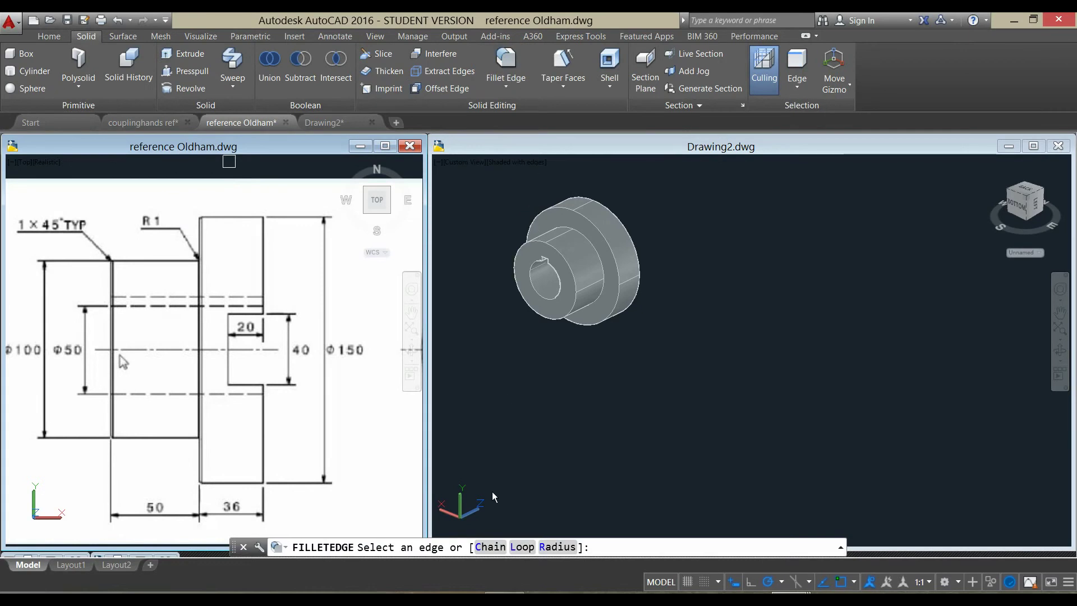
Accept the default fillet radius of 1, then make Drawing2 active.
click(561, 548)
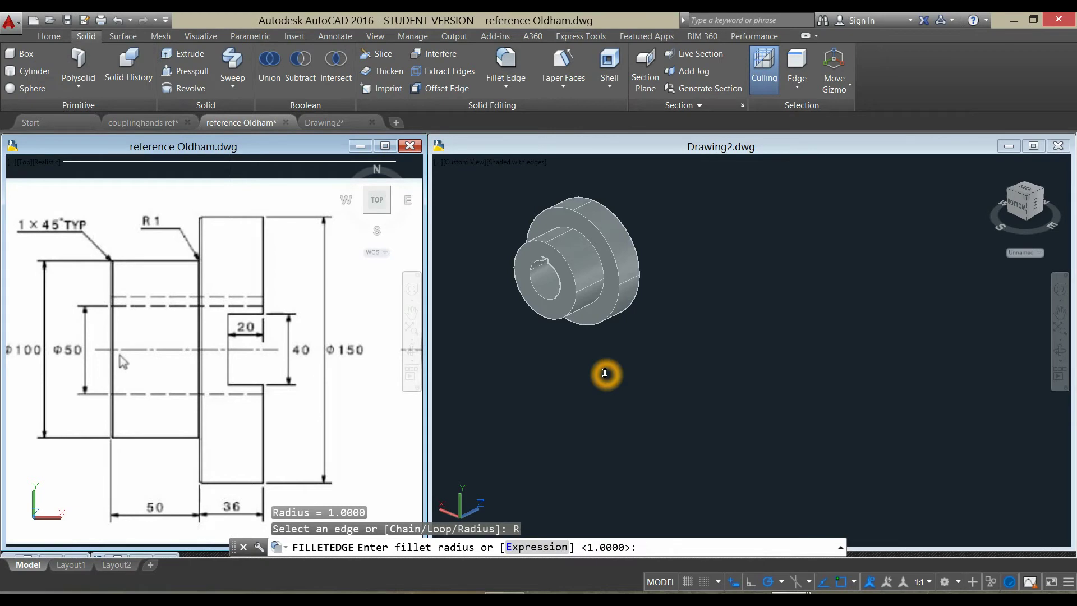
key(Return)
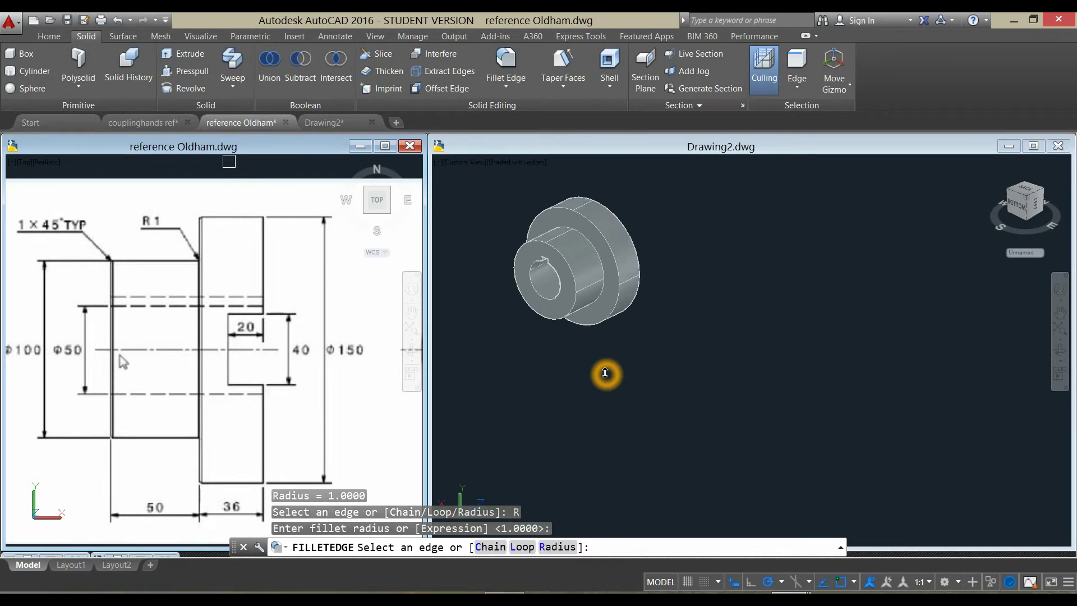
click(607, 373)
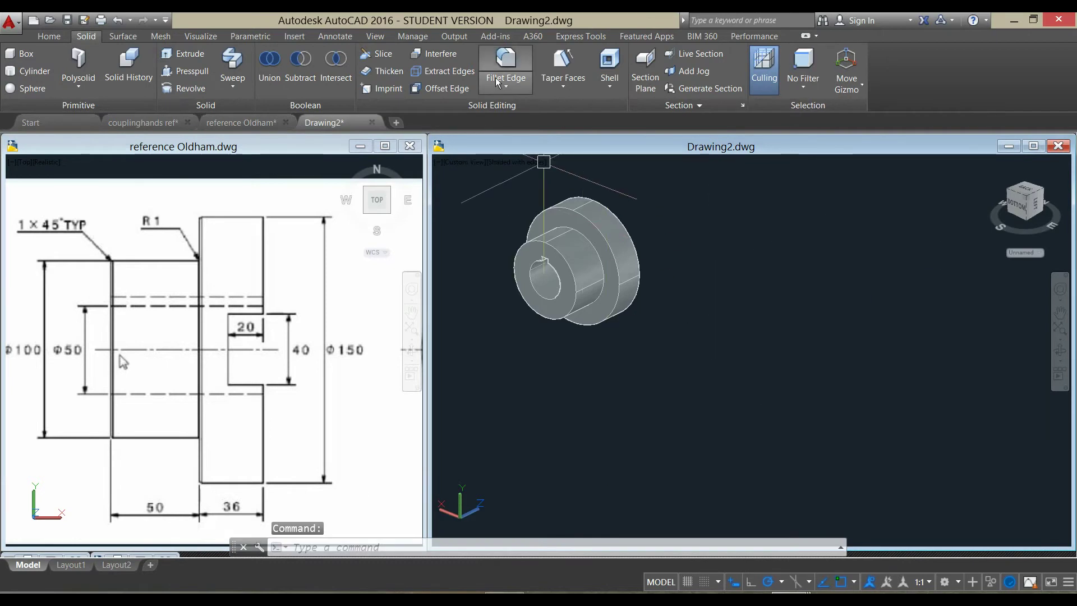
Try a radius 1 Fillet Edge on the flange's step edge.
click(528, 55)
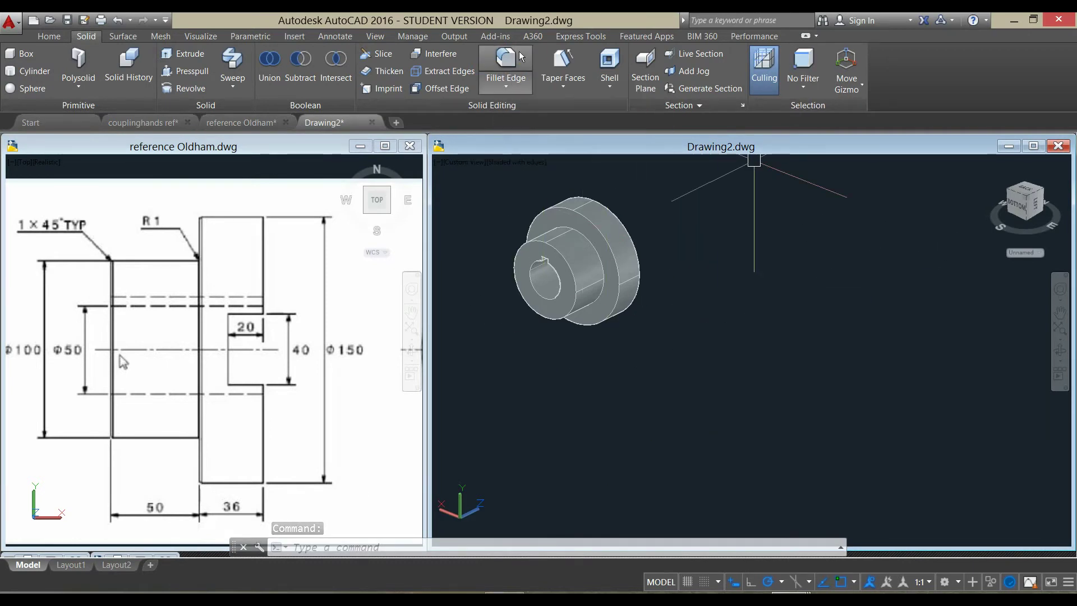
click(556, 547)
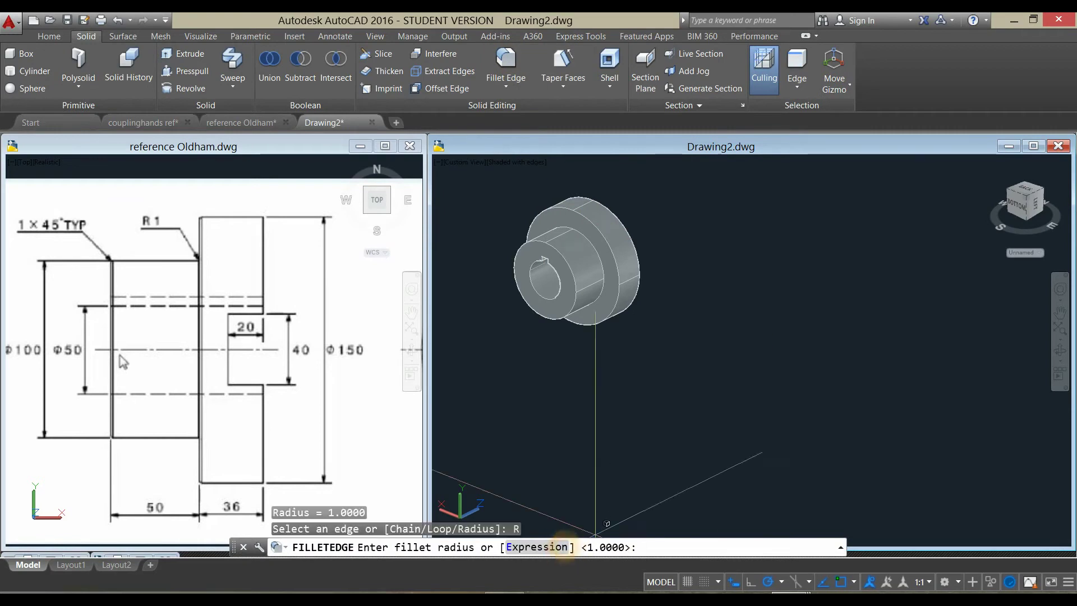
right_click(643, 357)
click(668, 361)
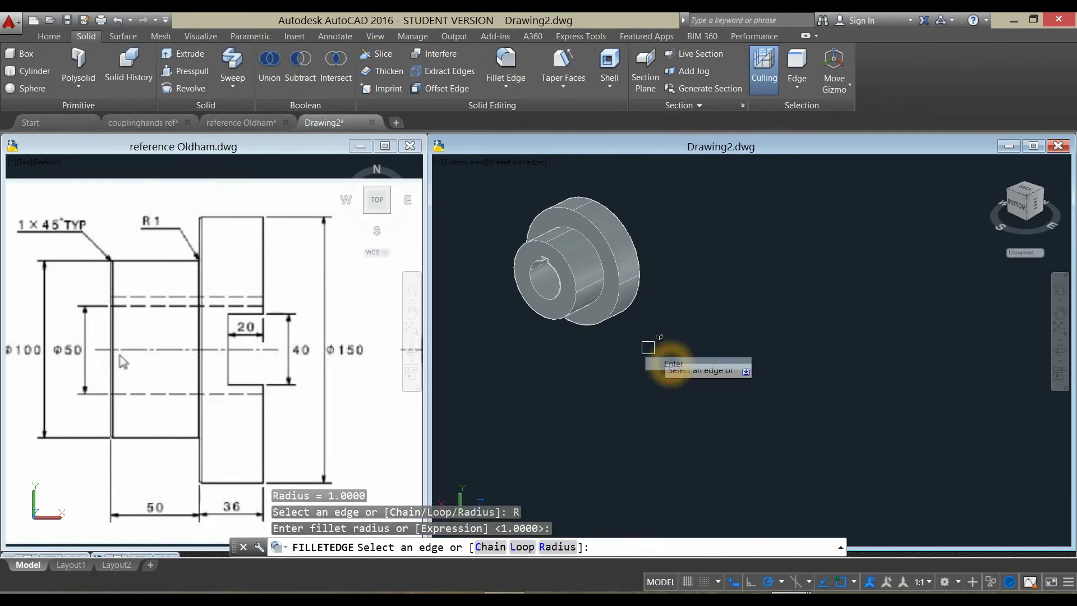
click(603, 273)
right_click(691, 272)
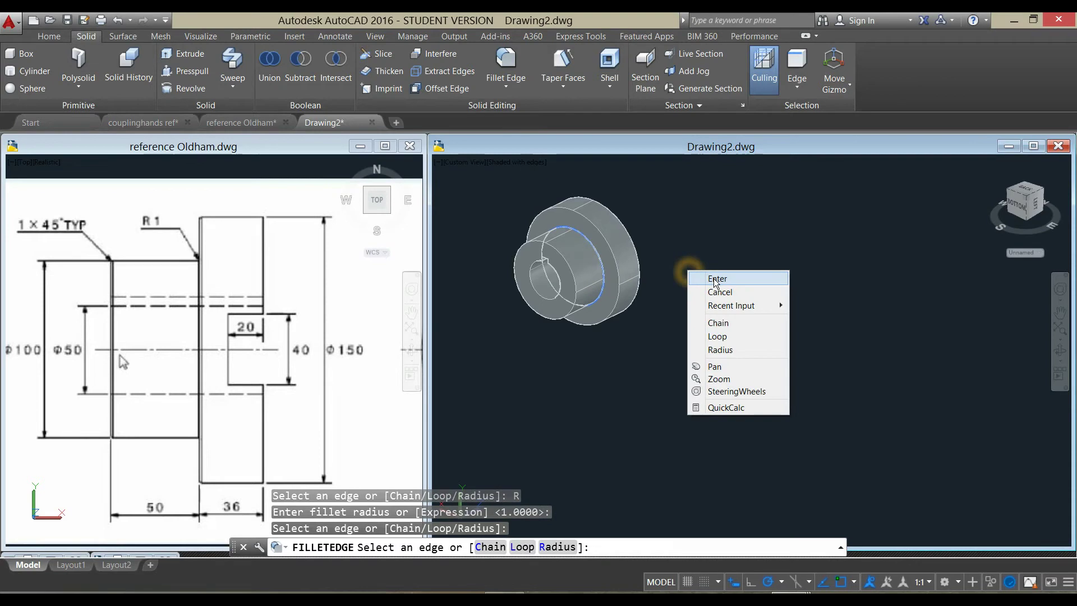
click(715, 282)
right_click(716, 283)
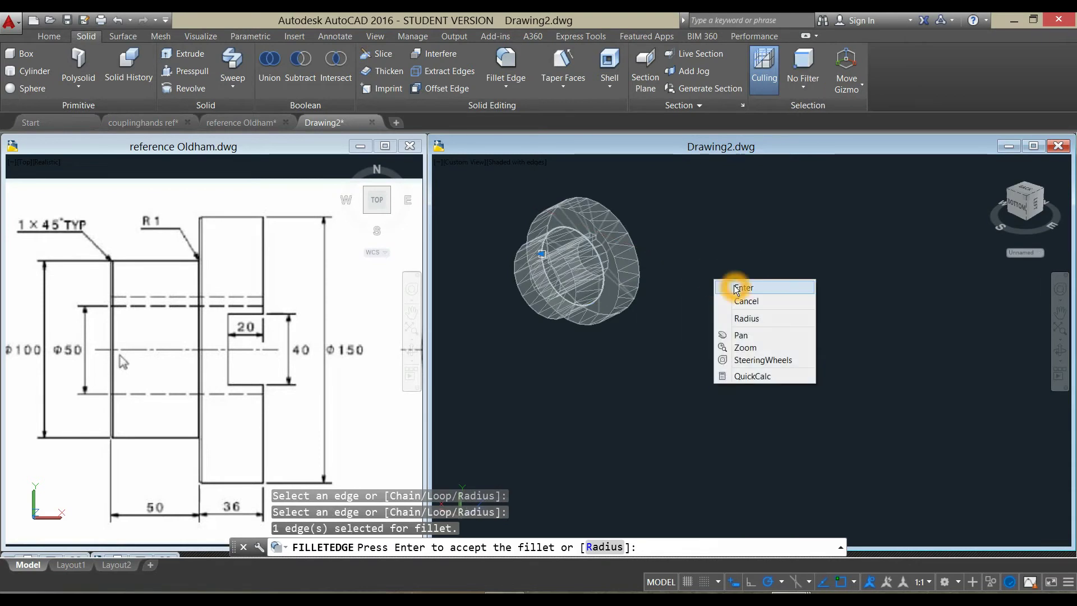
click(736, 287)
Orbit the hub to inspect it, then switch to the reference Oldham drawing.
scroll(714, 283, down, 2)
mouse_move(714, 284)
shift+middle_down()
mouse_move(639, 303)
mouse_move(625, 264)
mouse_move(600, 281)
mouse_move(649, 282)
shift+middle_up()
scroll(621, 261, up, 5)
scroll(621, 262, up, 3)
scroll(621, 262, down, 6)
click(334, 358)
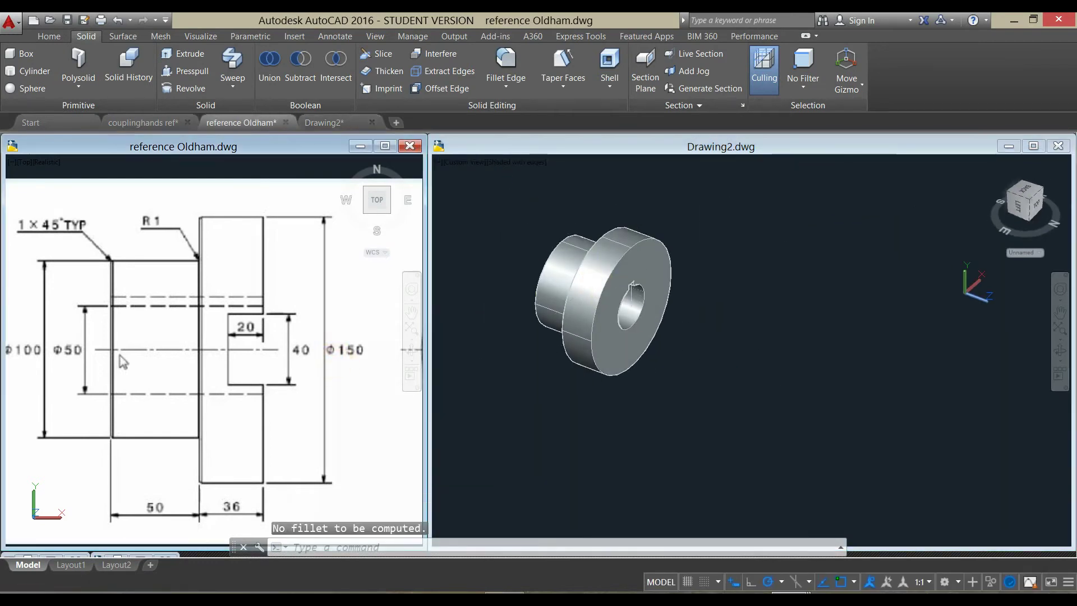
Pan and zoom the reference drawing to show the flange section.
scroll(333, 358, down, 4)
mouse_move(333, 358)
middle_down()
mouse_move(157, 321)
mouse_move(217, 315)
middle_up()
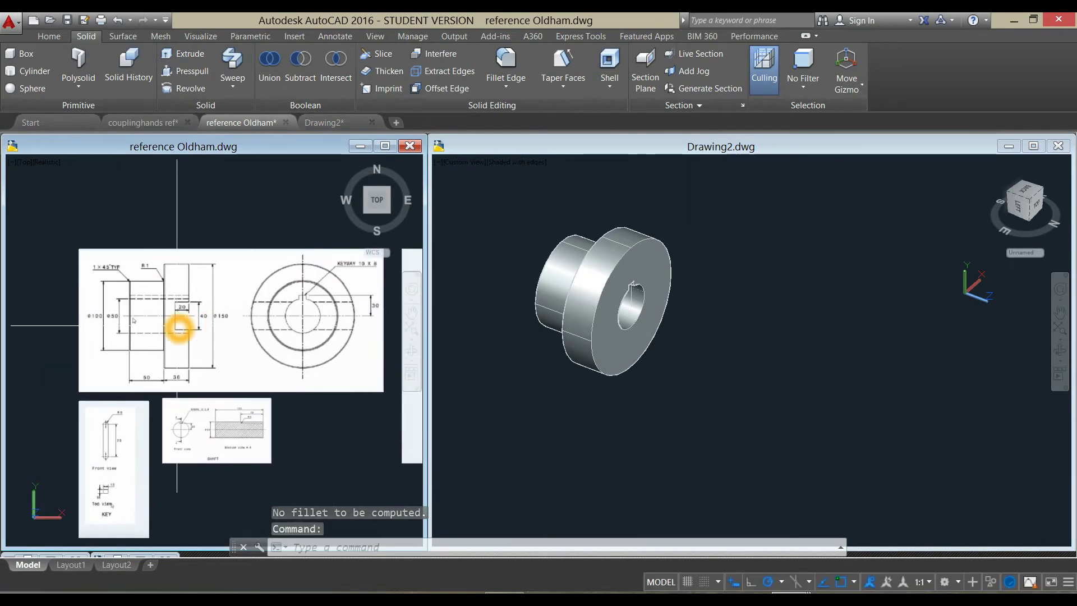
scroll(114, 318, up, 2)
scroll(114, 317, up, 3)
scroll(96, 315, down, 2)
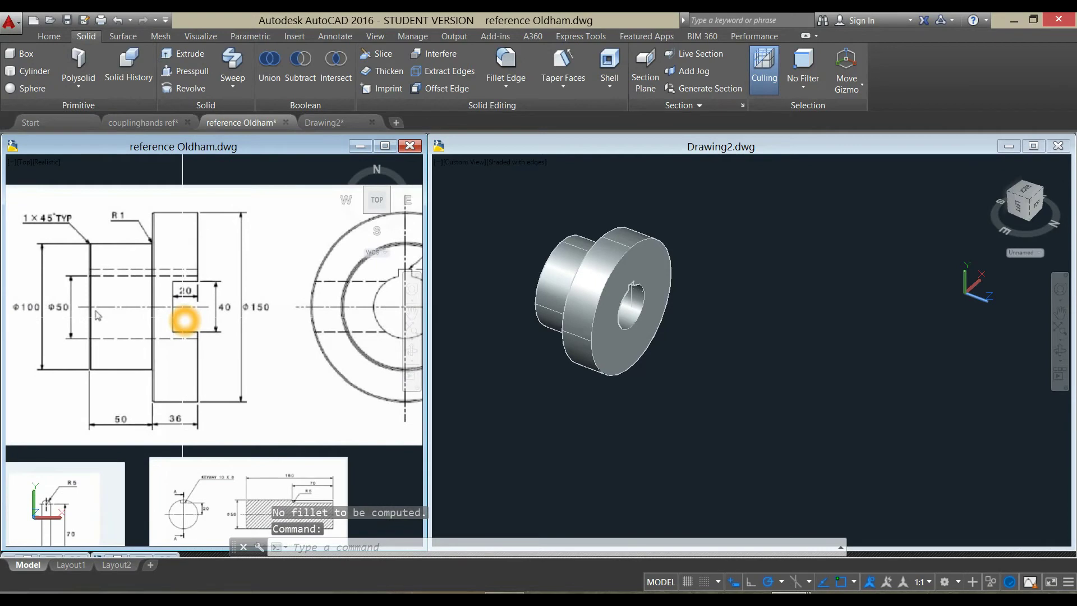
middle_drag(97, 316, 104, 322)
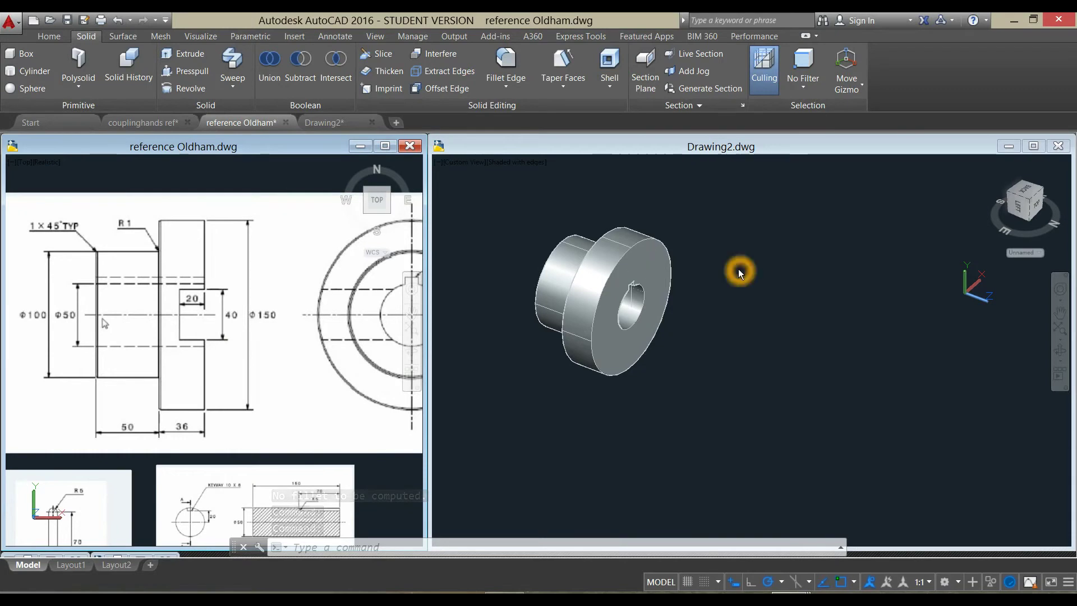
Draw a 150-diameter circle beside the flange in Drawing2.
click(49, 36)
click(301, 72)
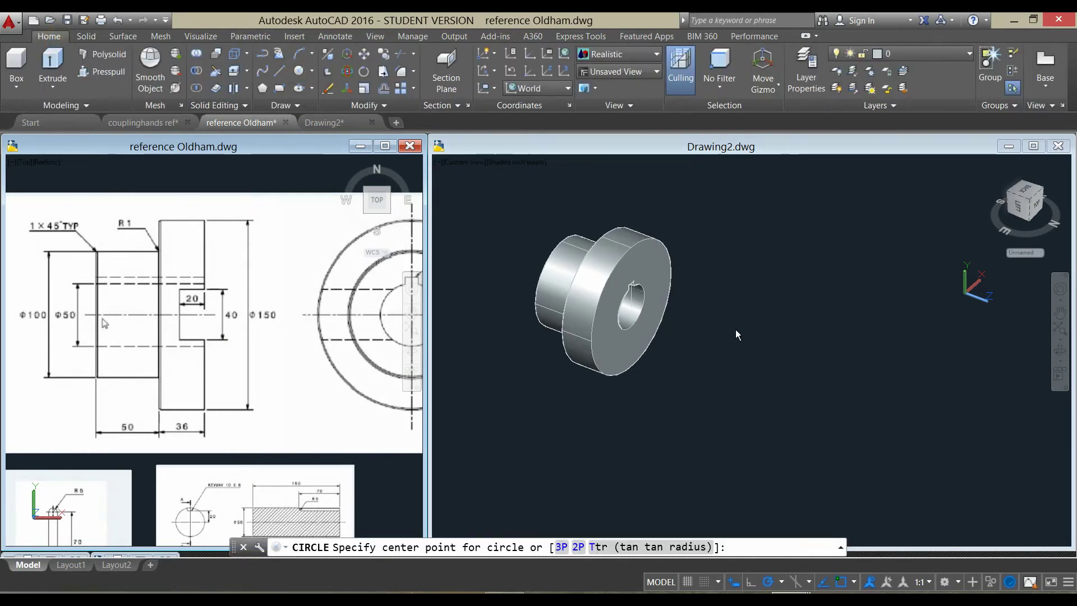
click(302, 71)
click(690, 277)
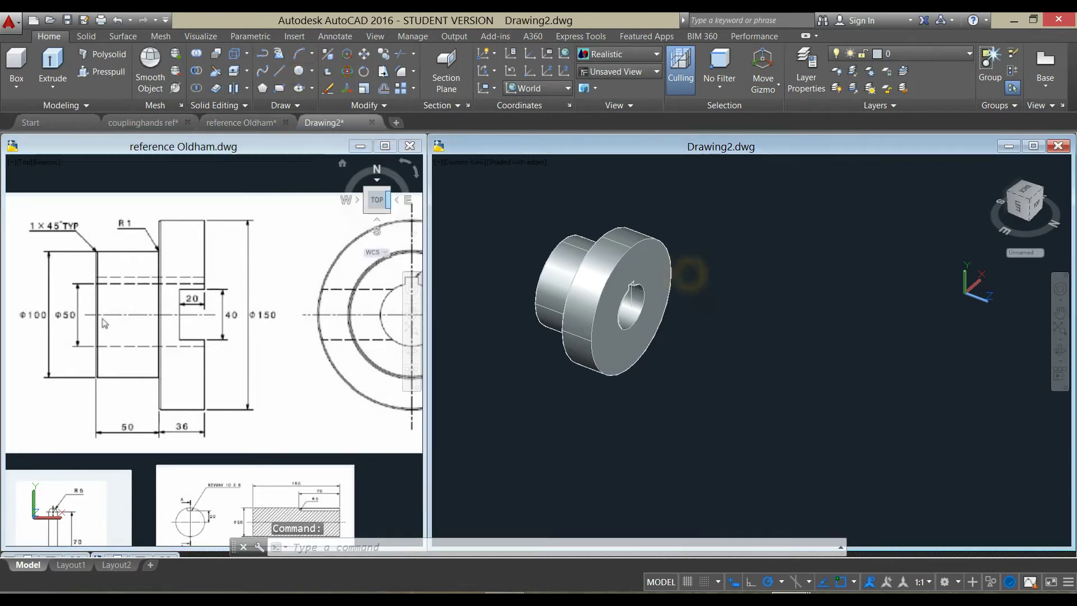
click(302, 72)
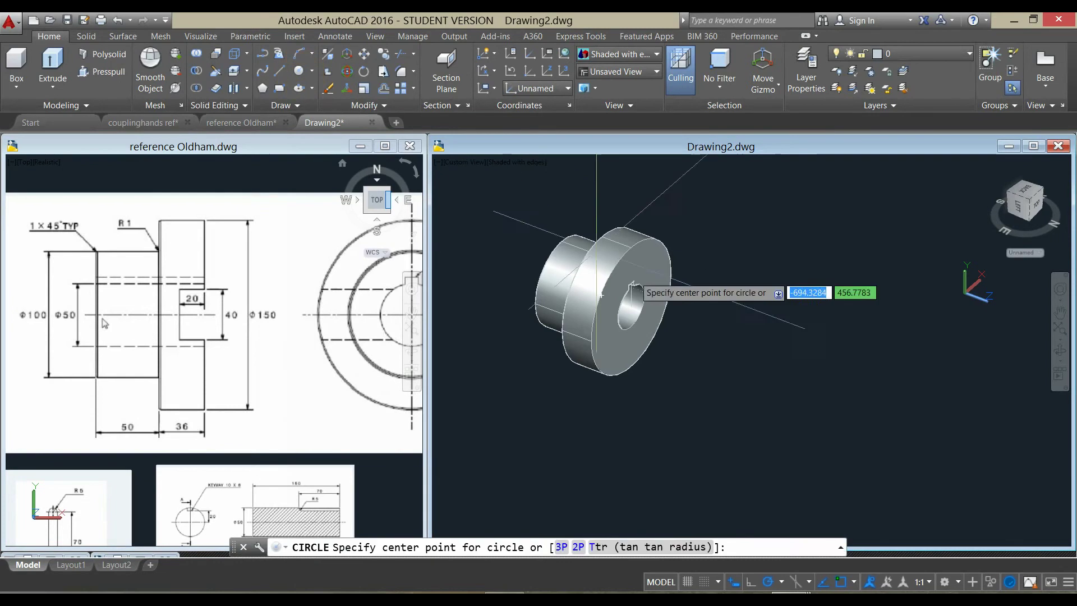
click(729, 365)
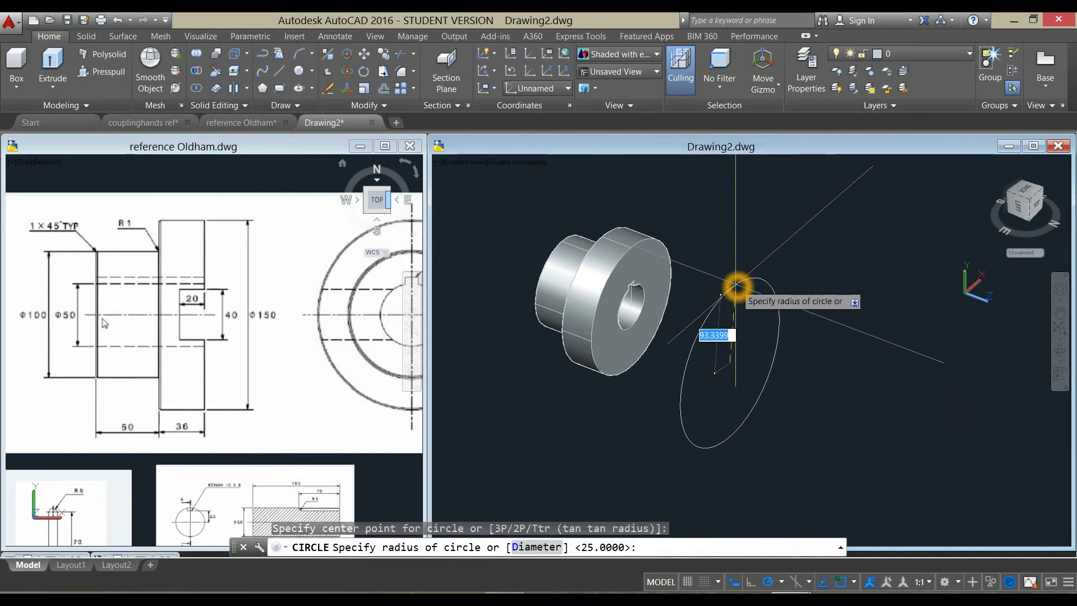
text(d)
key(Return)
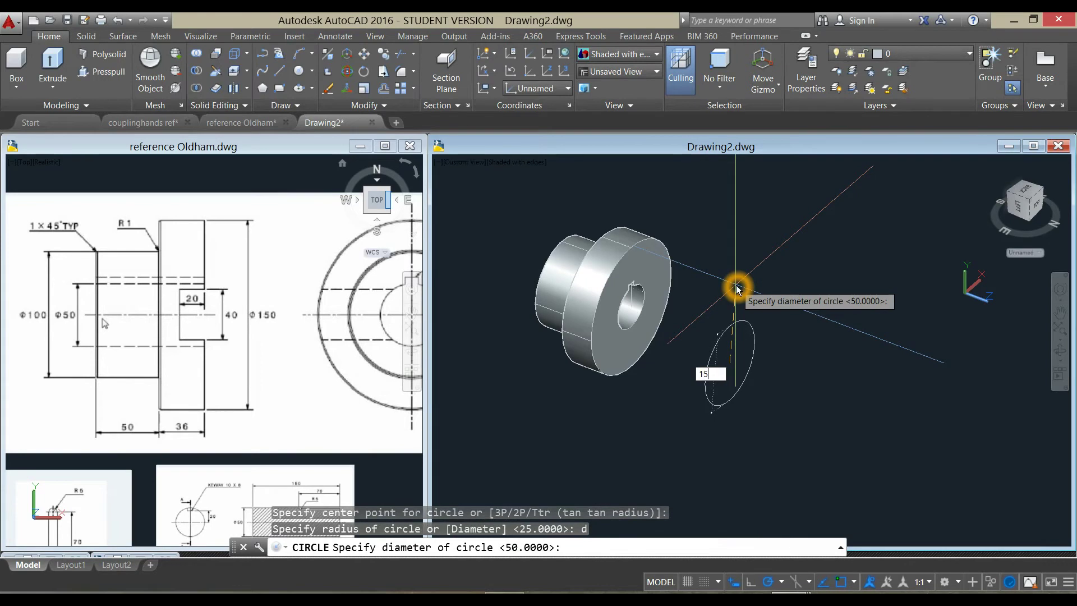
text(0)
key(Return)
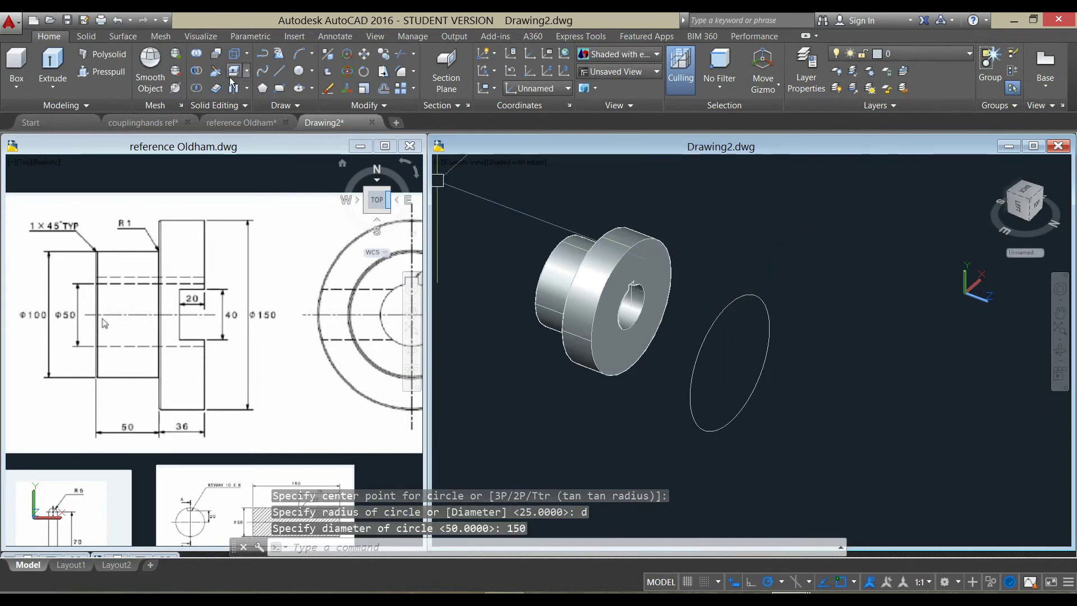
Draw a vertical line across the 150-diameter circle from top to bottom.
click(275, 72)
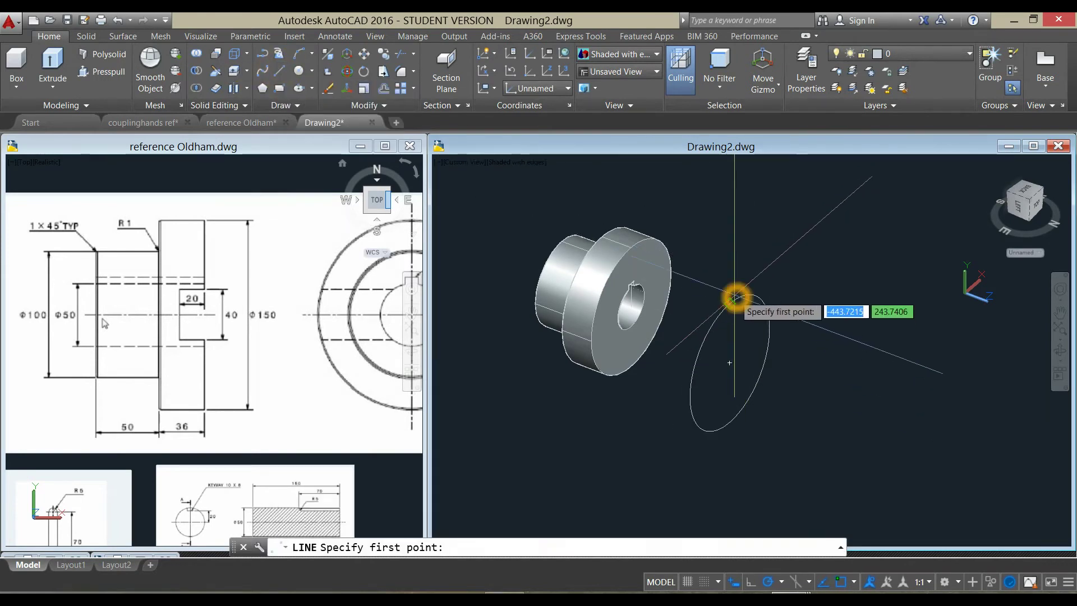
click(733, 303)
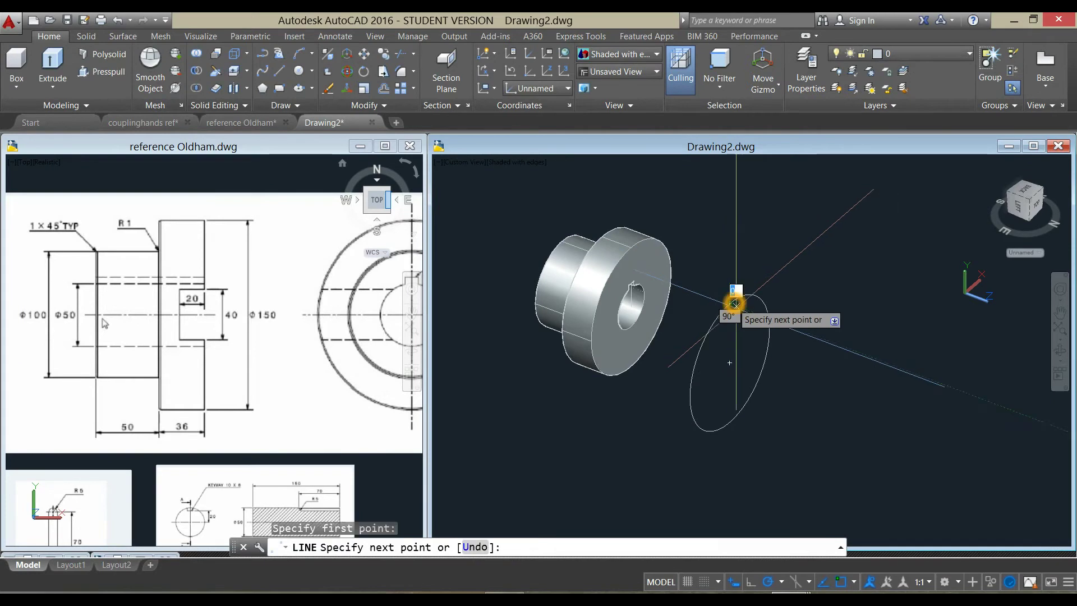
click(730, 425)
right_click(755, 351)
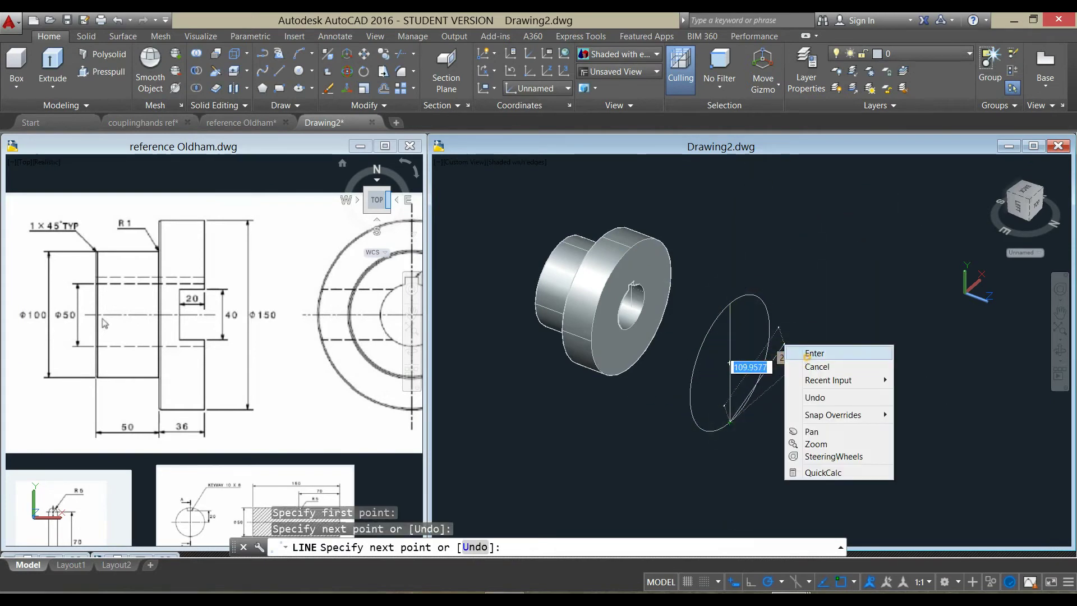
click(805, 355)
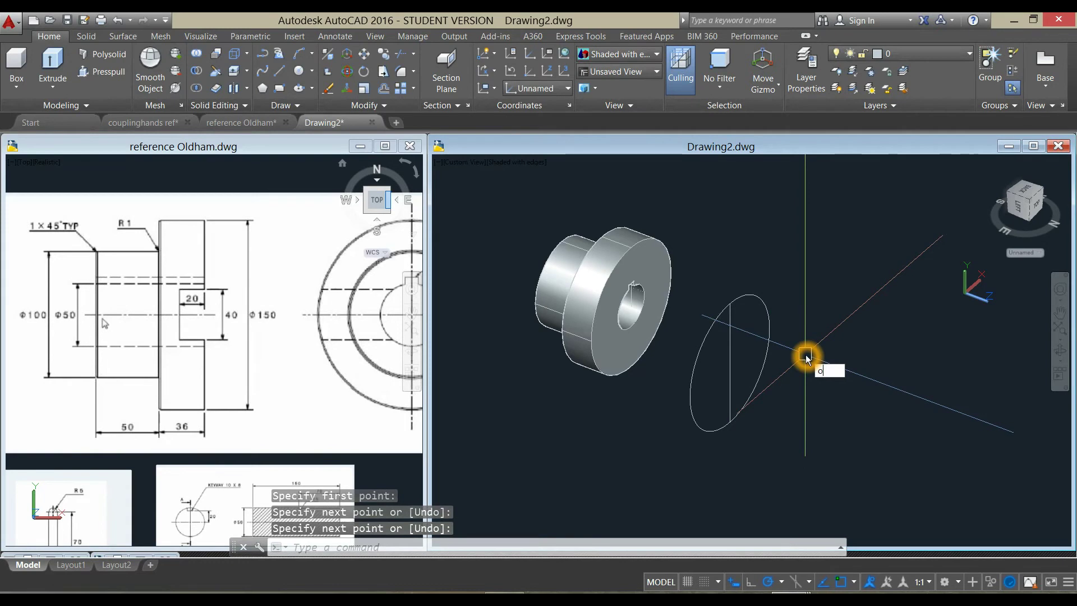
key(Return)
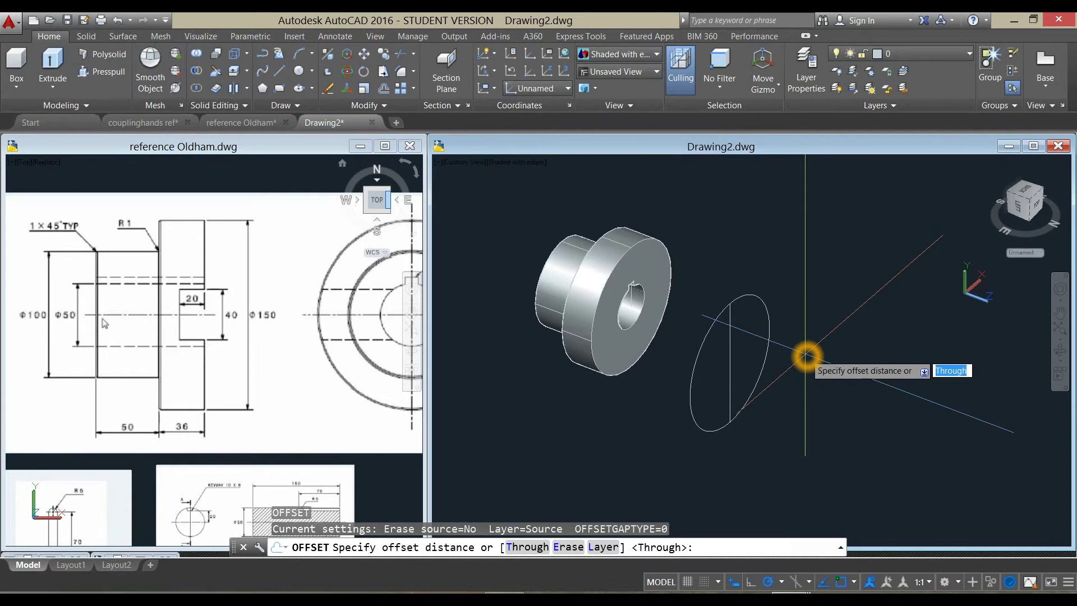
Pan the reference drawing to the disc's end and side views, then return to Drawing2.
click(286, 393)
scroll(289, 390, down, 2)
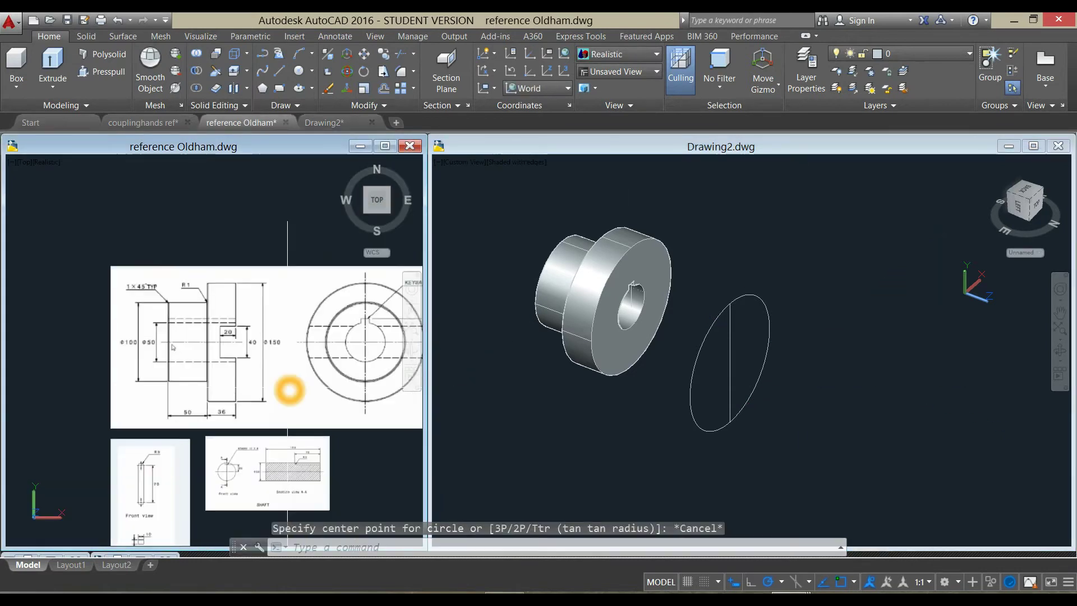
middle_drag(290, 390, 66, 369)
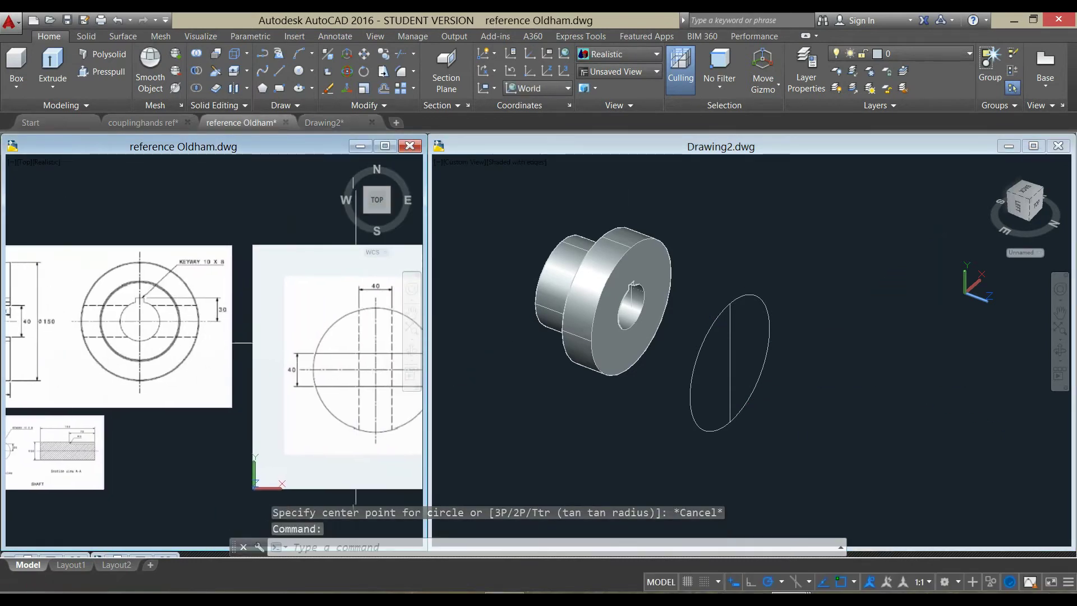
middle_drag(357, 327, 217, 334)
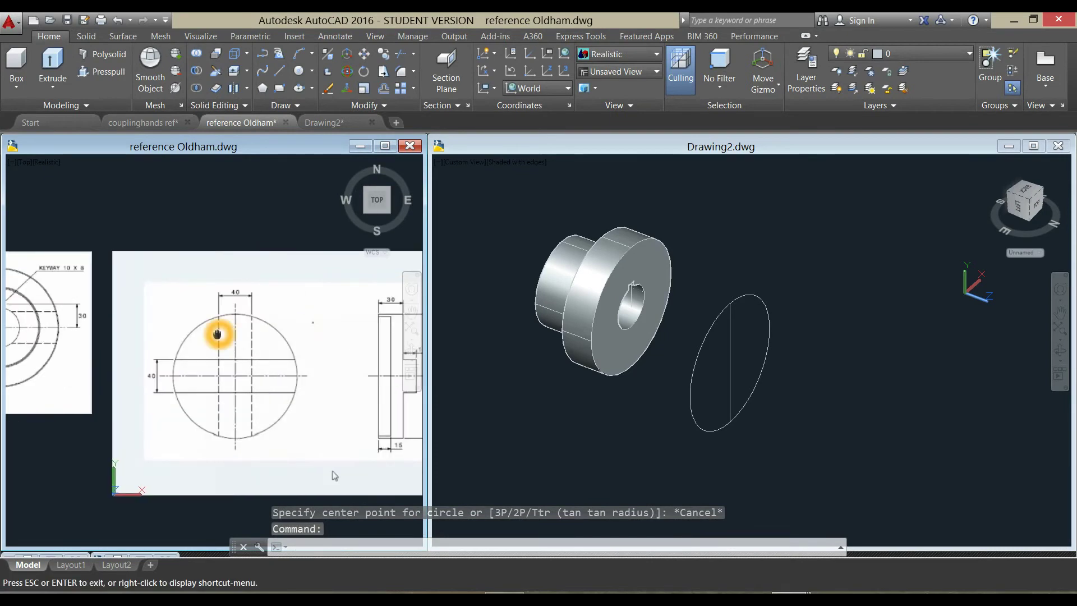
drag(217, 334, 271, 336)
key(Escape)
click(810, 349)
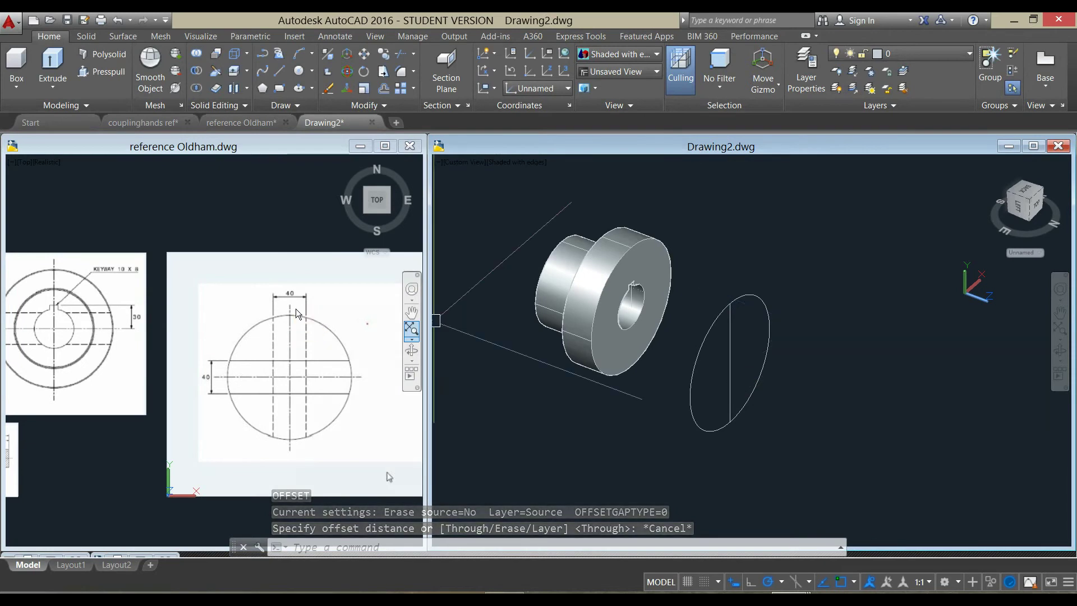
Offset the circle's vertical line 20 units to each side, then orbit to look down on it.
text(o)
key(Return)
text(20)
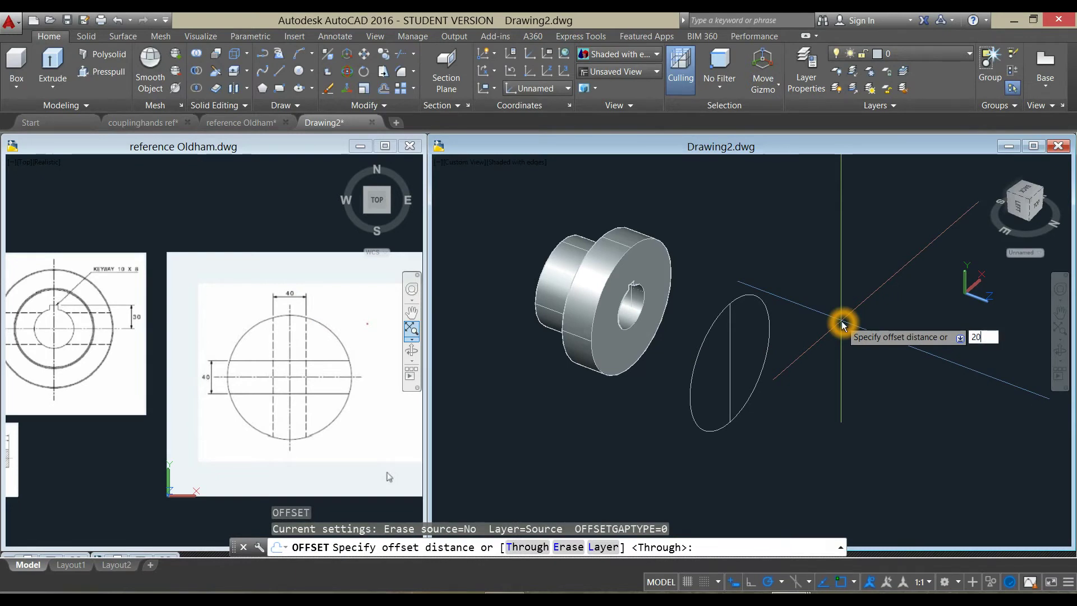
key(Return)
scroll(740, 340, up, 3)
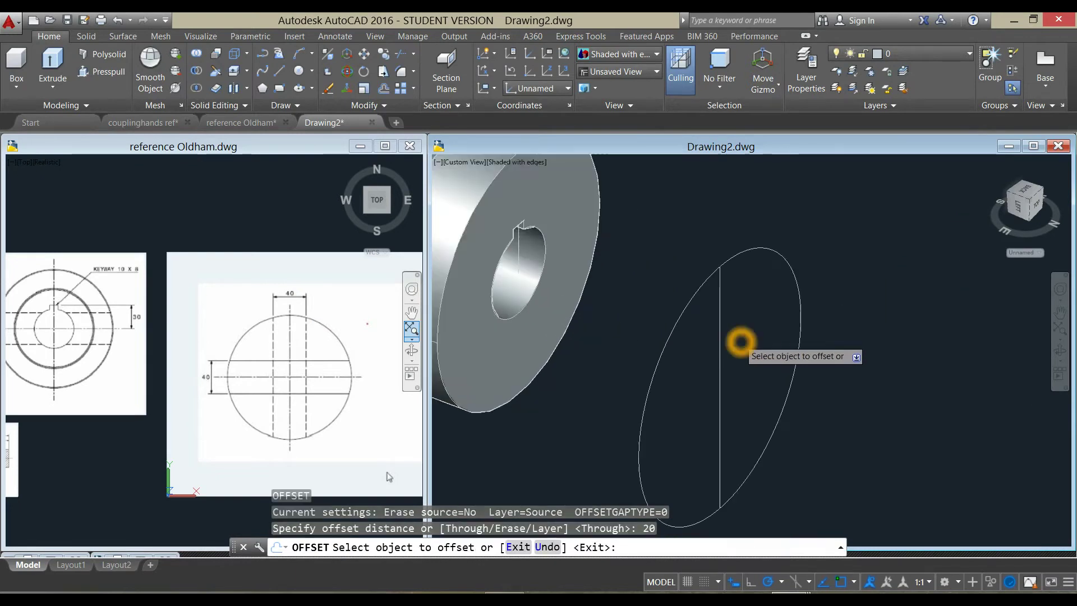
click(721, 343)
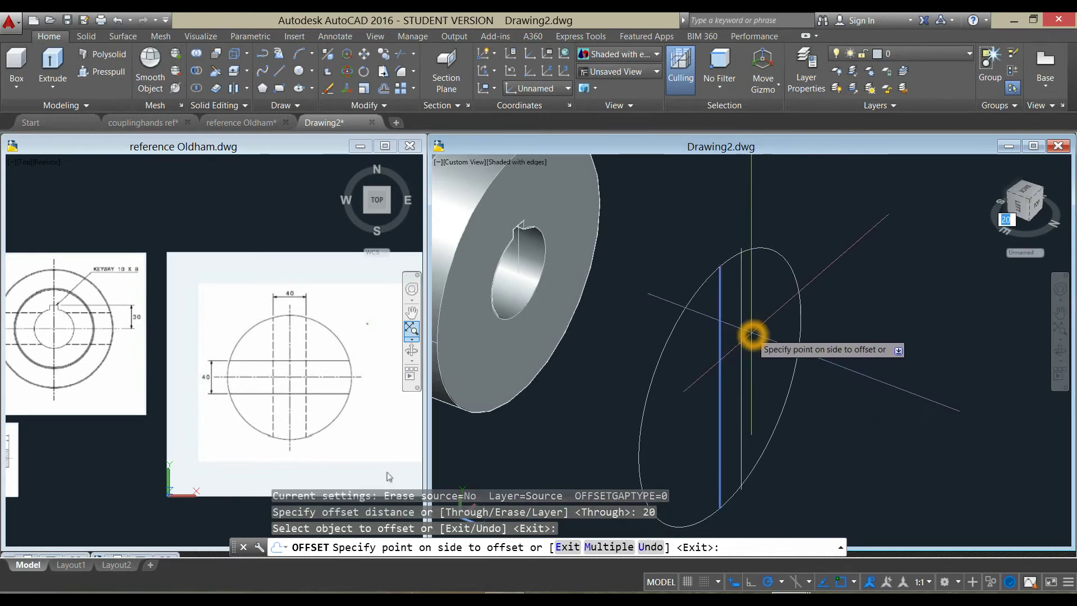
click(749, 336)
click(723, 350)
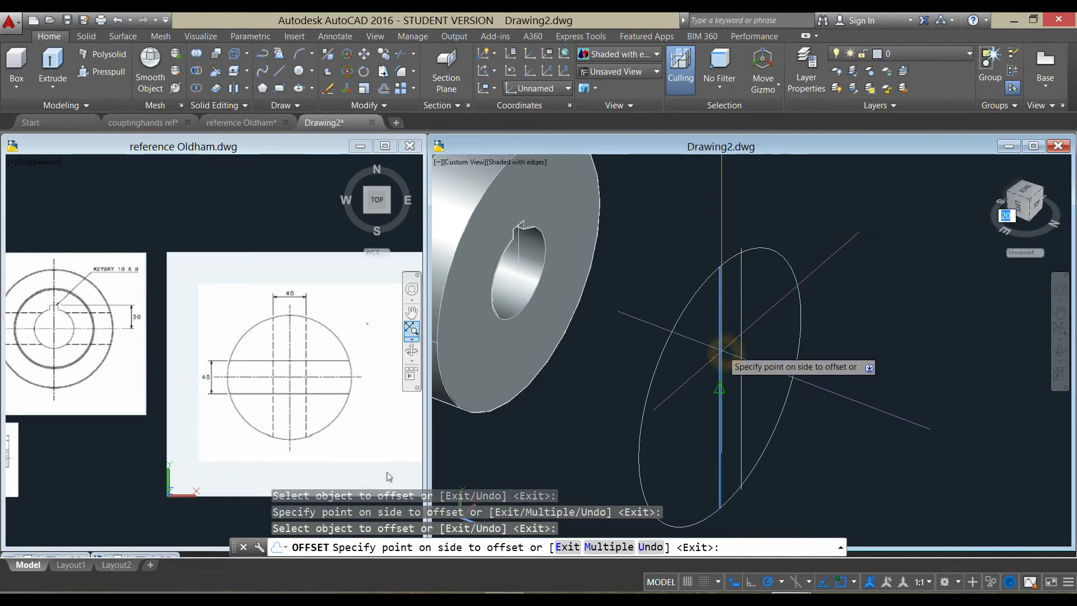
click(697, 365)
right_click(854, 302)
click(882, 309)
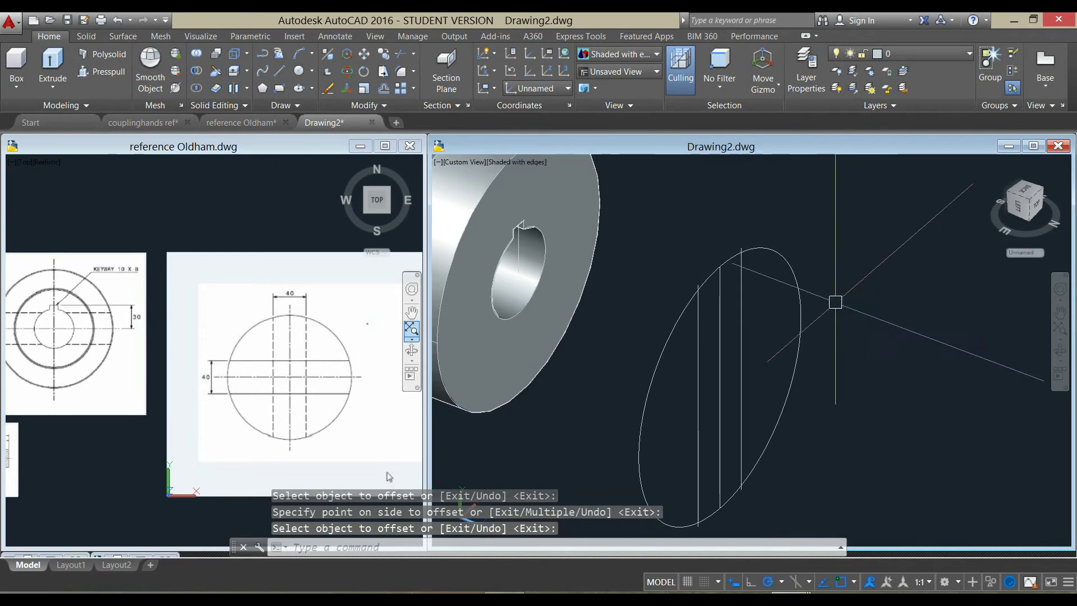
shift+middle_drag(835, 303, 789, 268)
text(TR)
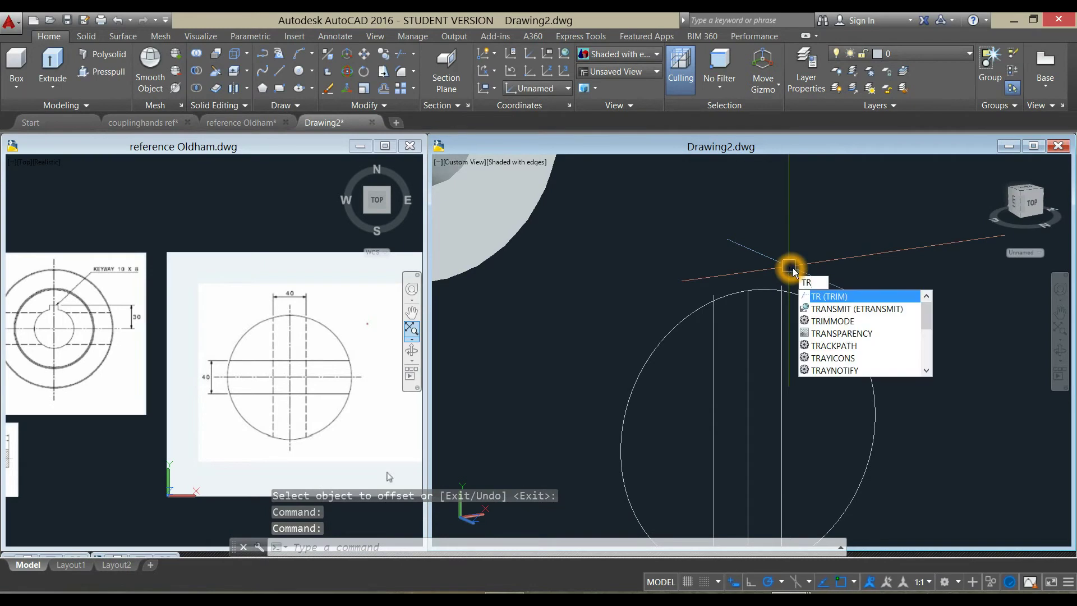
Trim the circle arcs and line stubs lying outside the strip between the offset lines.
click(850, 297)
right_click(838, 276)
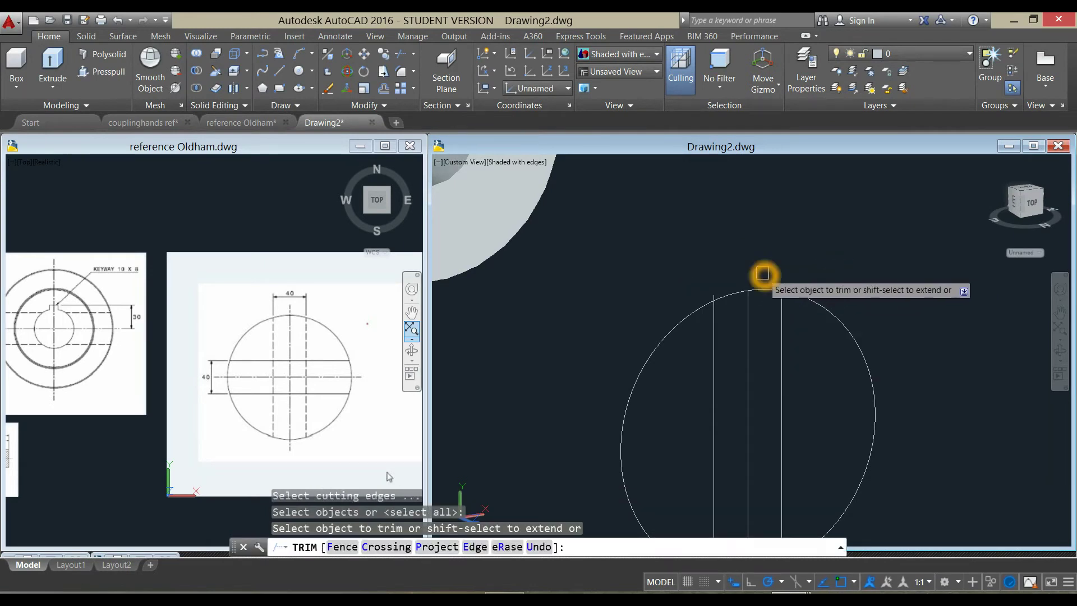
scroll(738, 281, up, 5)
click(642, 344)
click(666, 330)
click(868, 299)
click(910, 321)
scroll(911, 321, down, 5)
scroll(853, 326, up, 3)
scroll(797, 401, up, 2)
scroll(673, 397, up, 1)
click(681, 363)
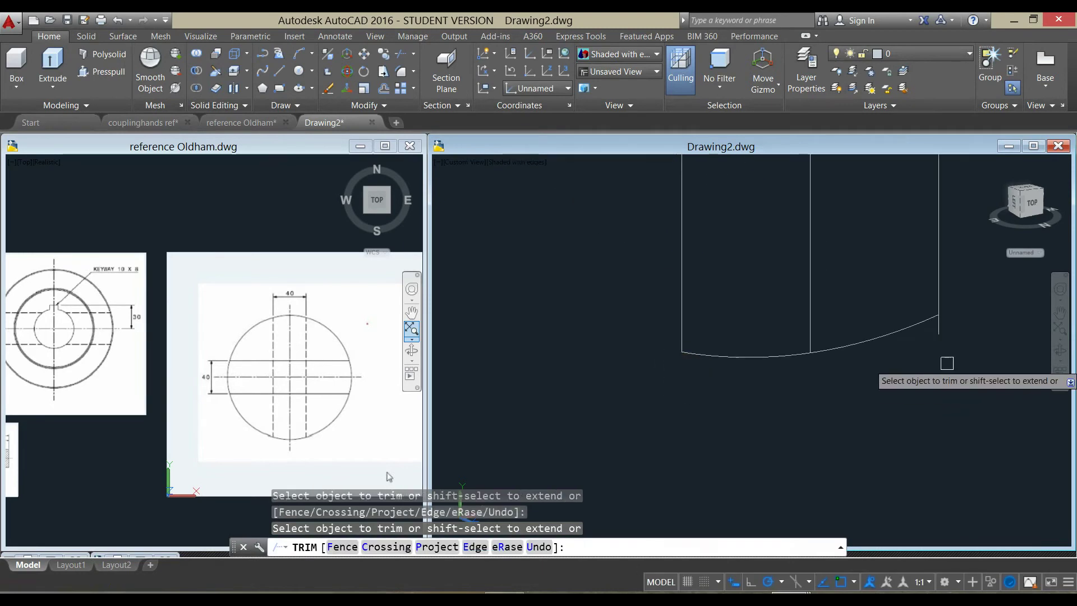
click(935, 333)
key(Return)
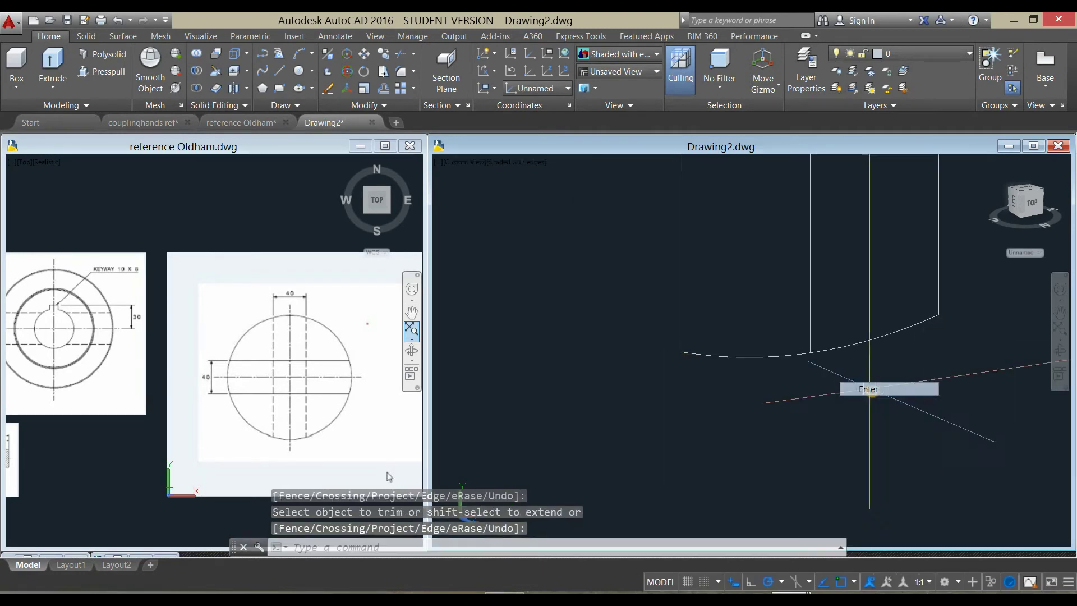
Erase the middle line and join the four strip edges into one closed polyline.
click(815, 306)
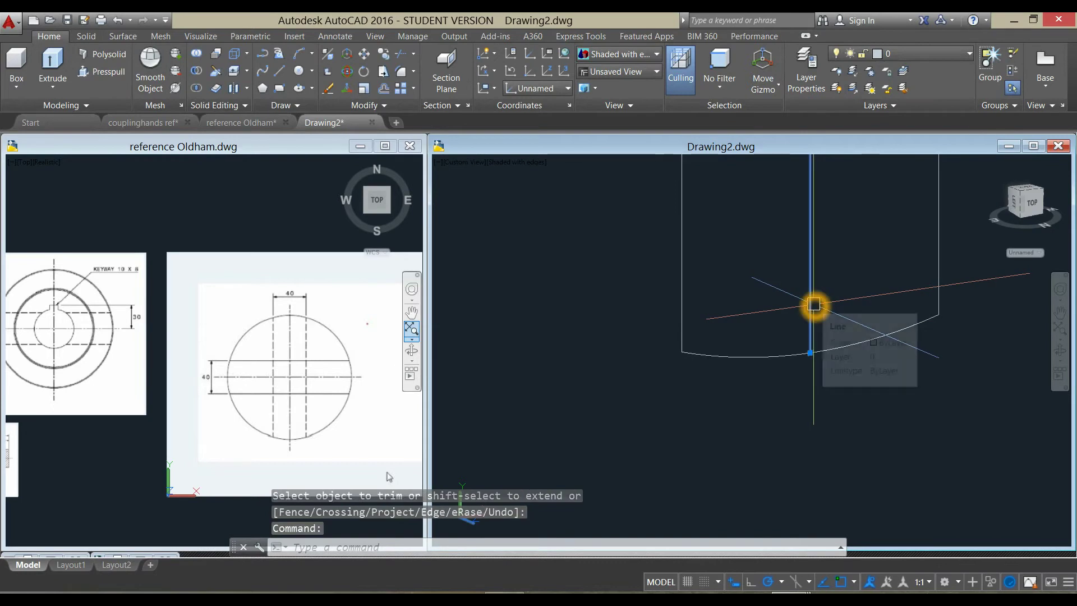
key(Delete)
scroll(816, 306, down, 2)
text(JOIN)
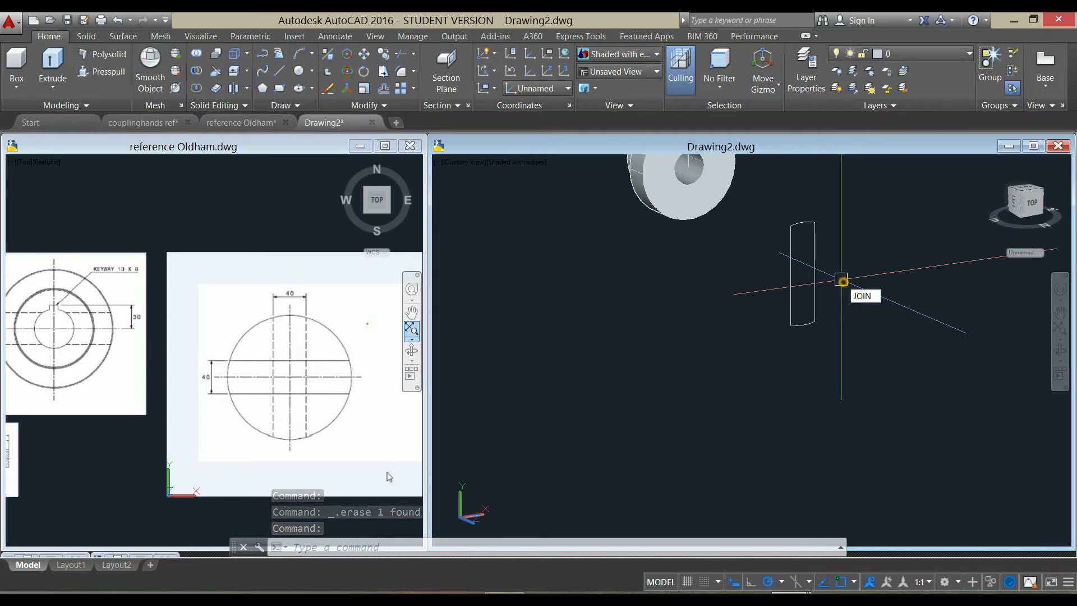
key(Return)
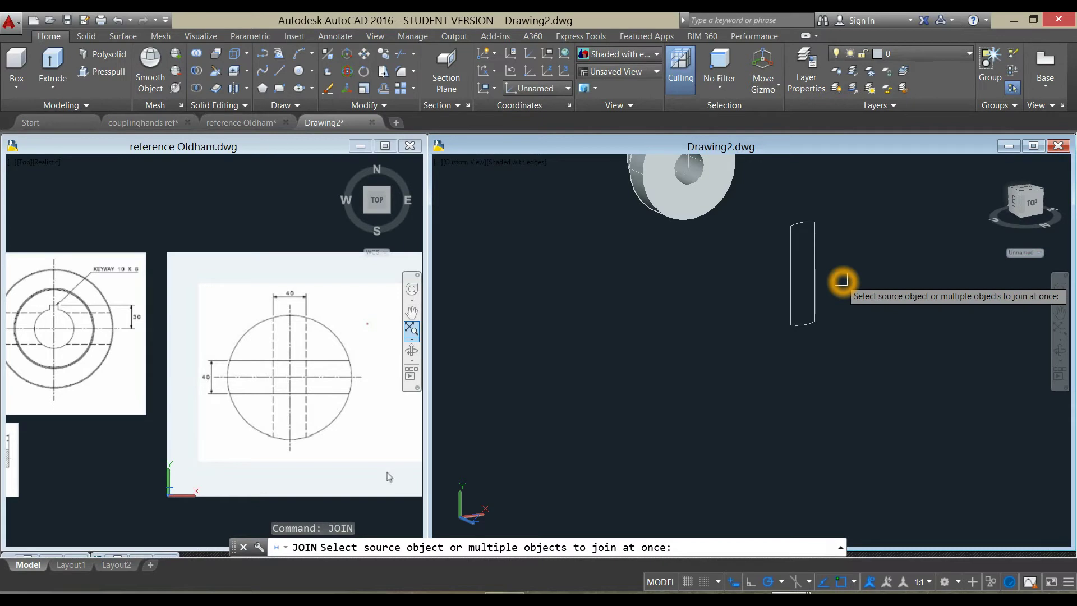
click(764, 209)
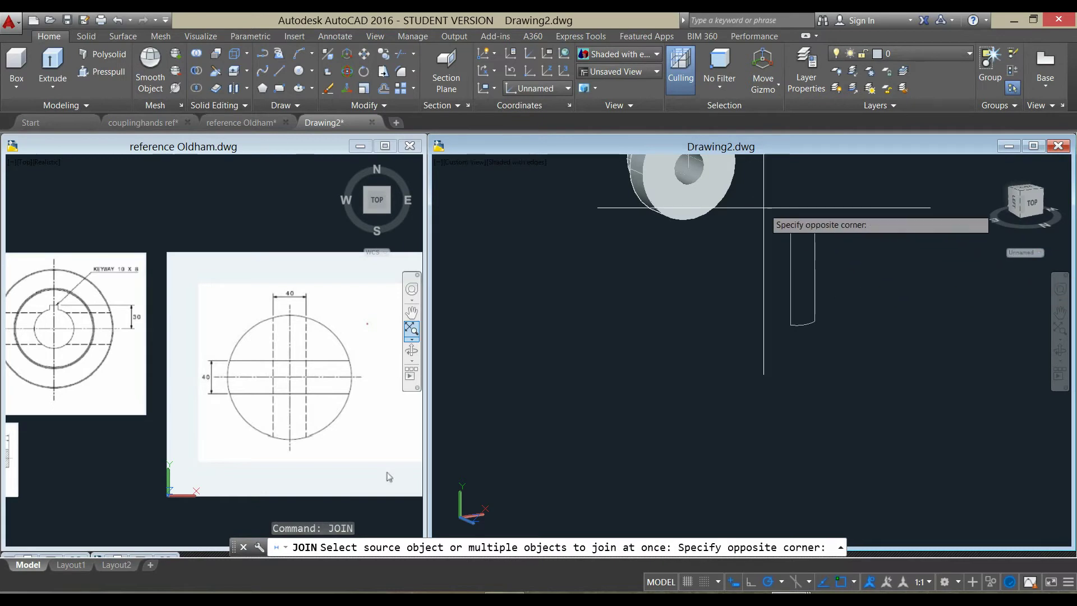
click(810, 305)
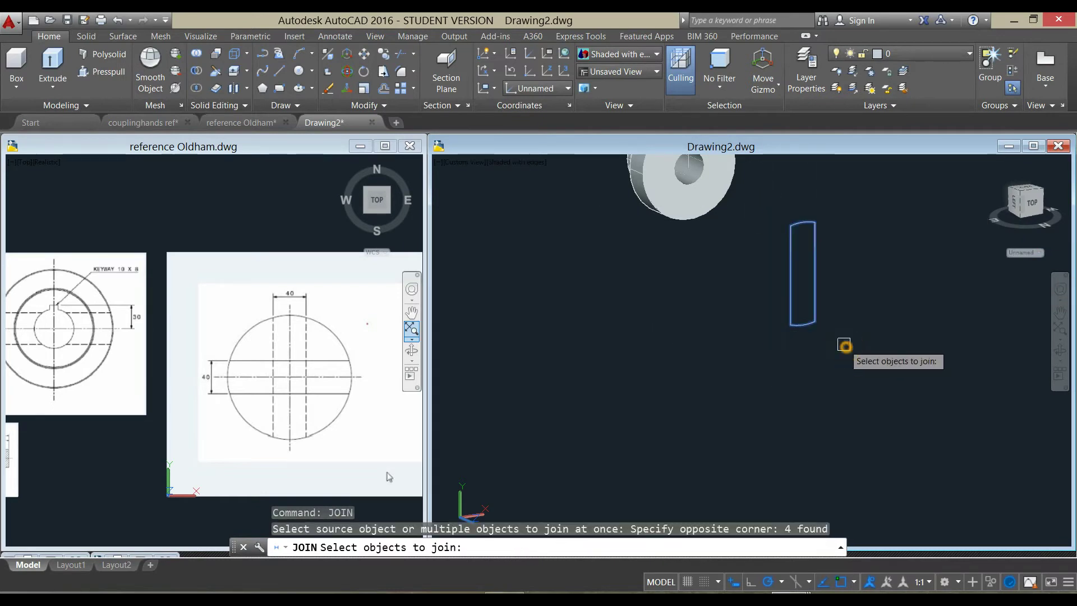
key(Return)
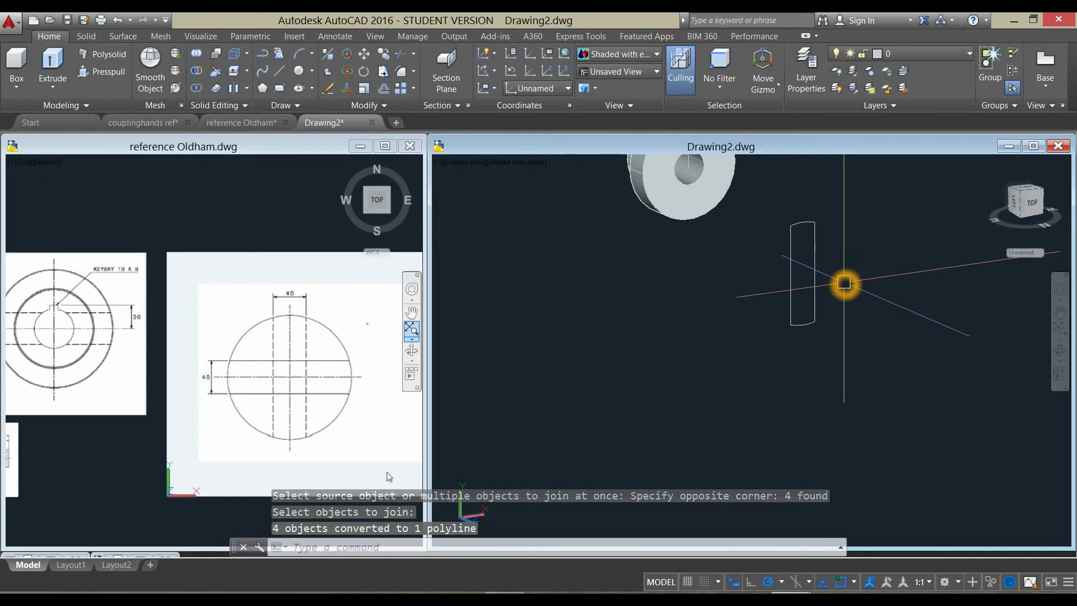
shift+middle_drag(844, 284, 885, 293)
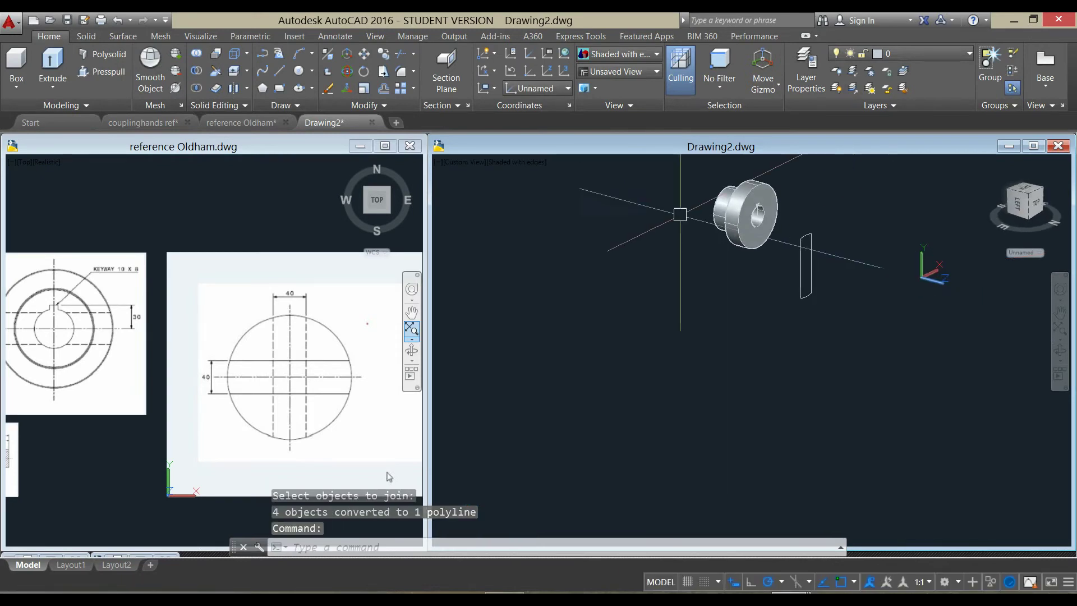
click(223, 420)
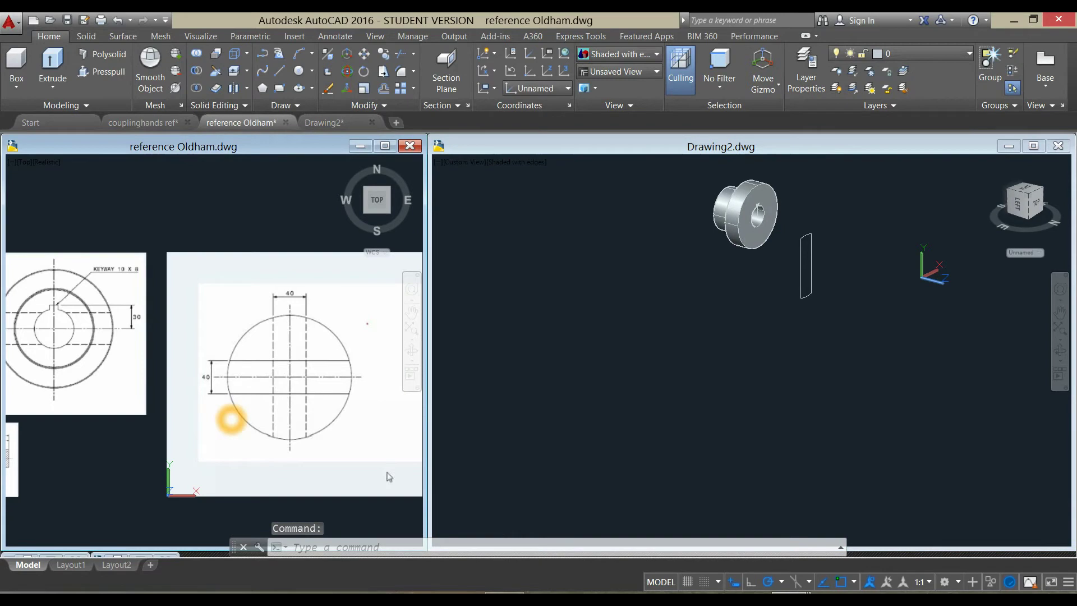
Zoom into the reference drawing's front view, then return to Drawing2.
scroll(242, 400, down, 3)
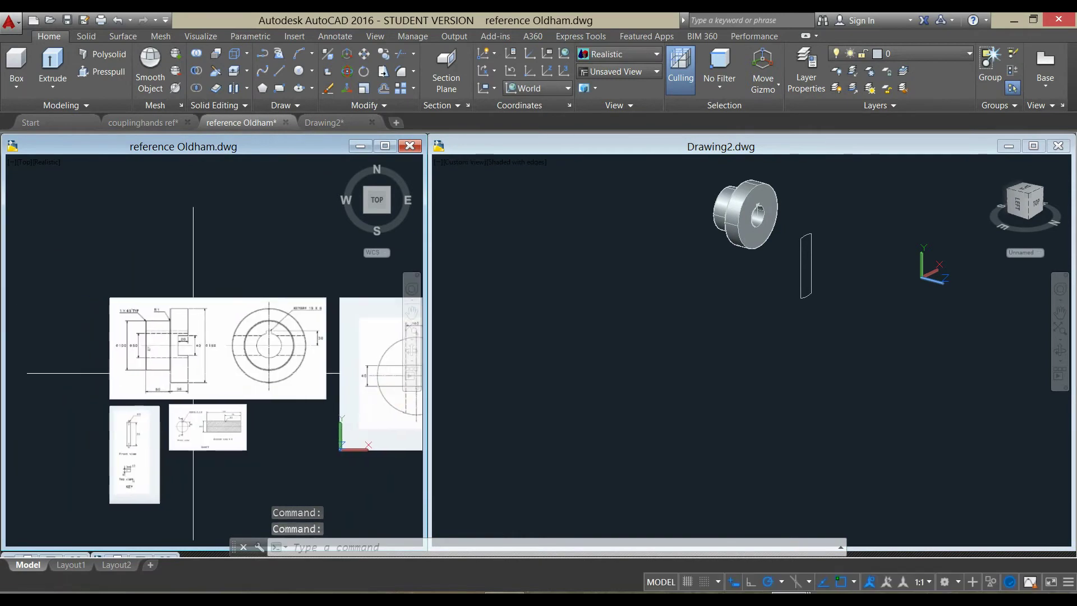
scroll(149, 348, up, 5)
scroll(103, 336, up, 2)
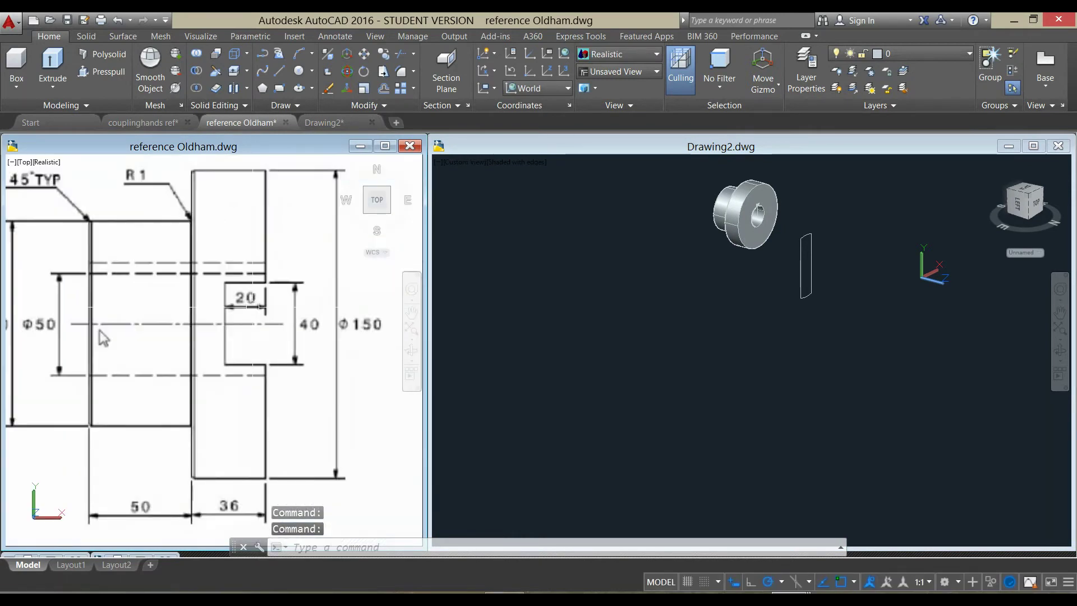
click(52, 63)
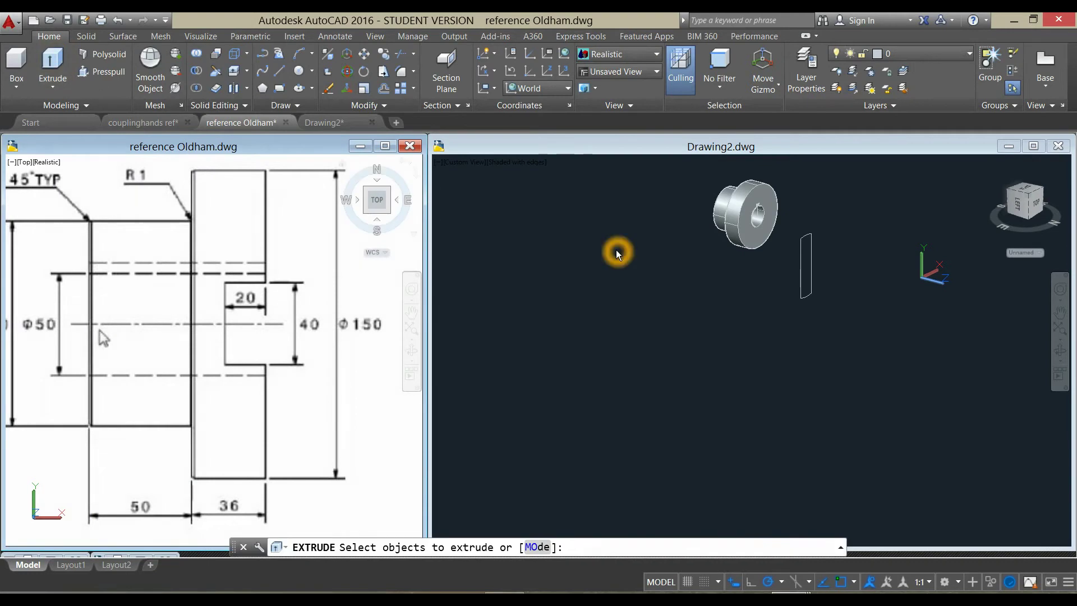
click(604, 260)
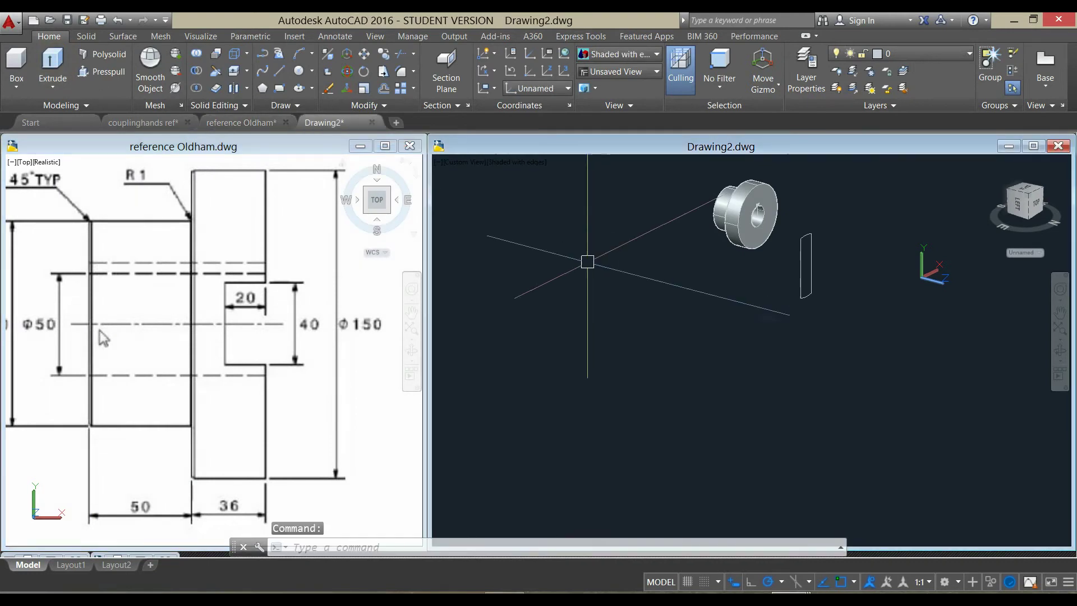
Extrude the strip polyline 20 units into a solid bar.
click(52, 61)
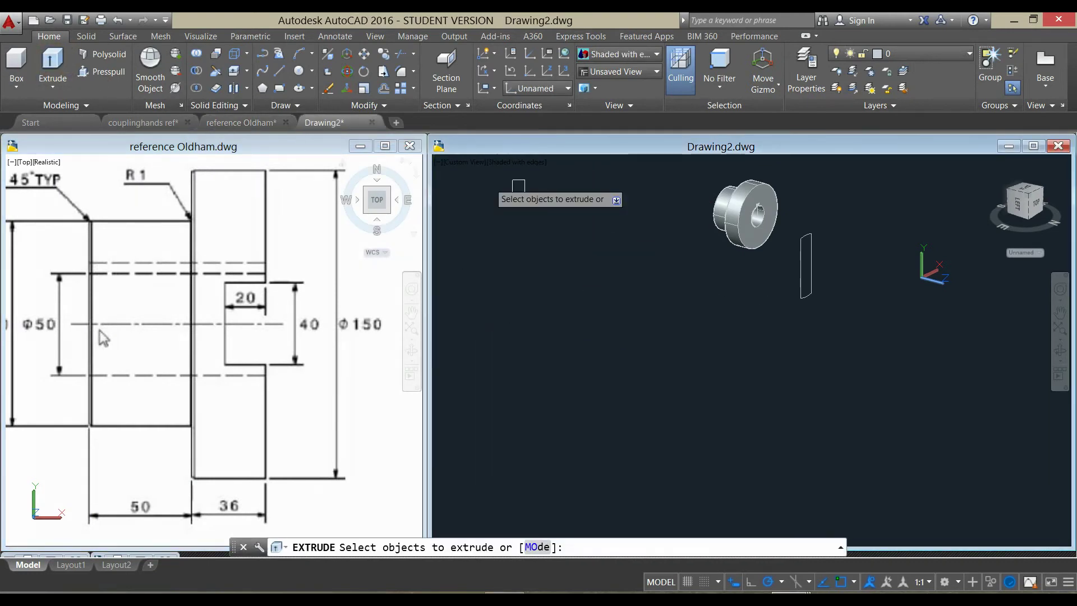
click(796, 287)
right_click(753, 299)
click(774, 306)
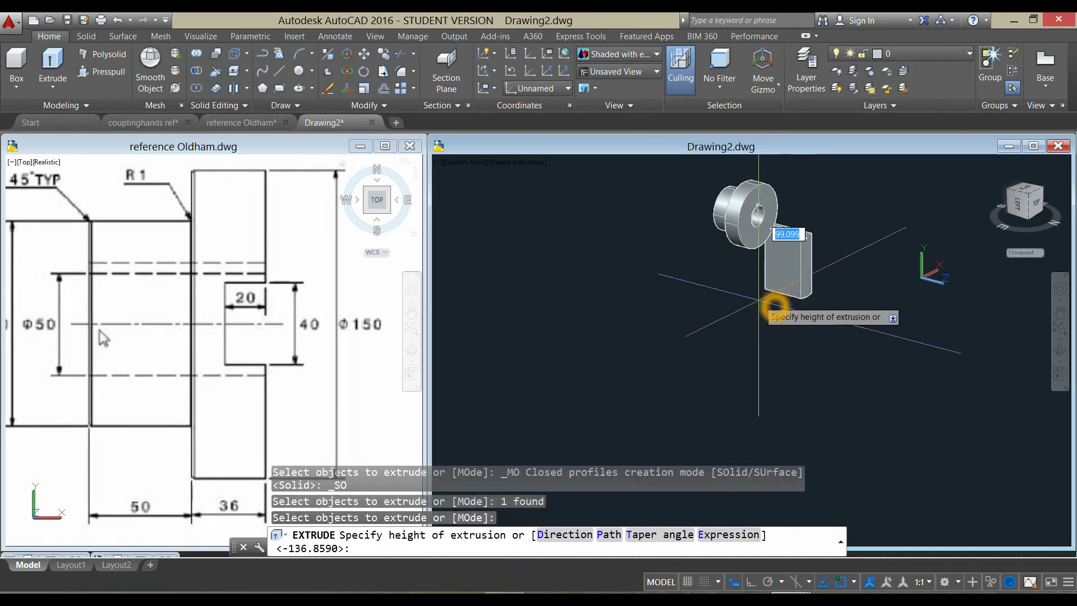
text(20)
key(Return)
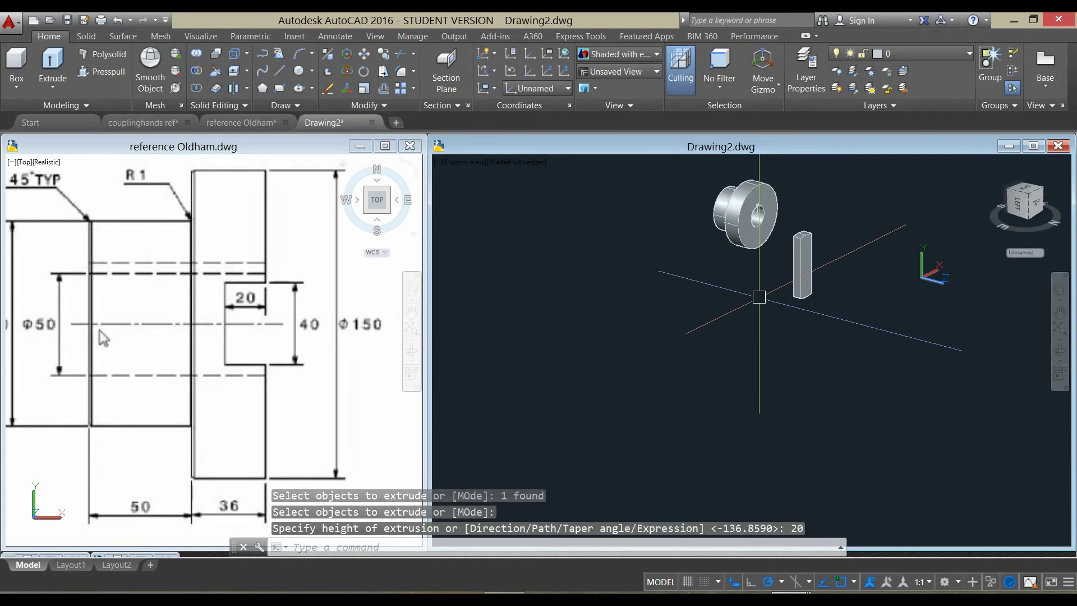
middle_drag(710, 293, 645, 299)
scroll(675, 281, up, 2)
scroll(733, 266, up, 3)
scroll(729, 263, up, 1)
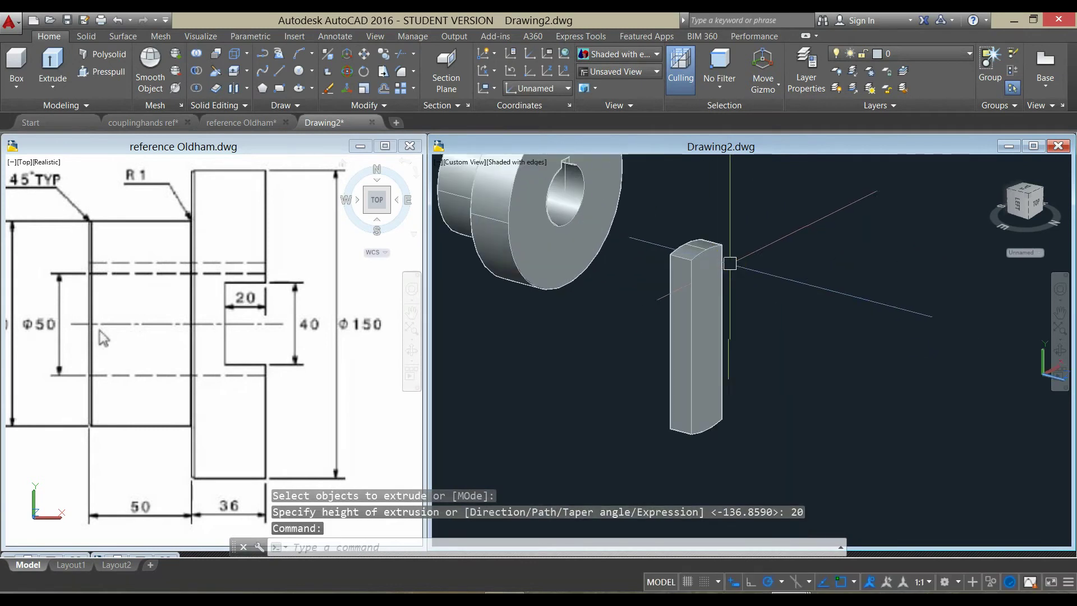
Move the bar by its top corner into the slot position on the disc.
scroll(714, 252, down, 2)
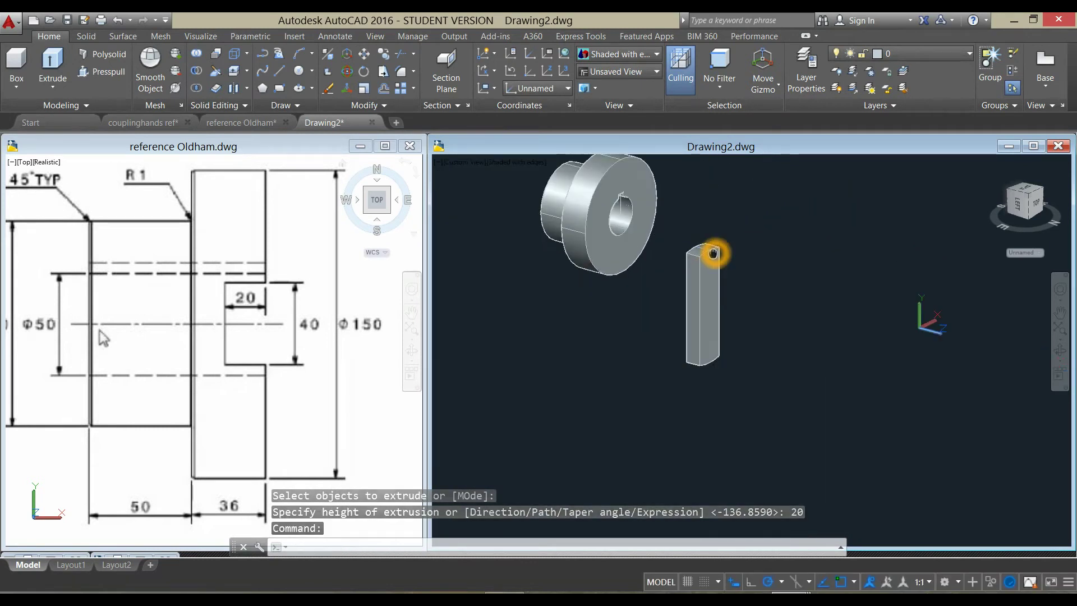
middle_drag(713, 254, 713, 261)
click(704, 267)
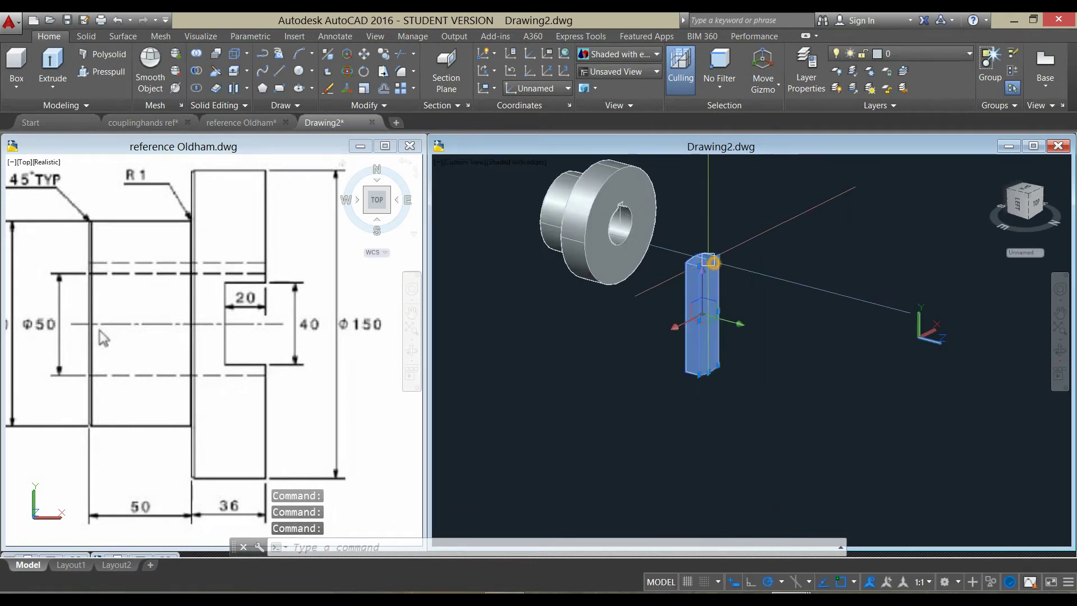
right_click(746, 219)
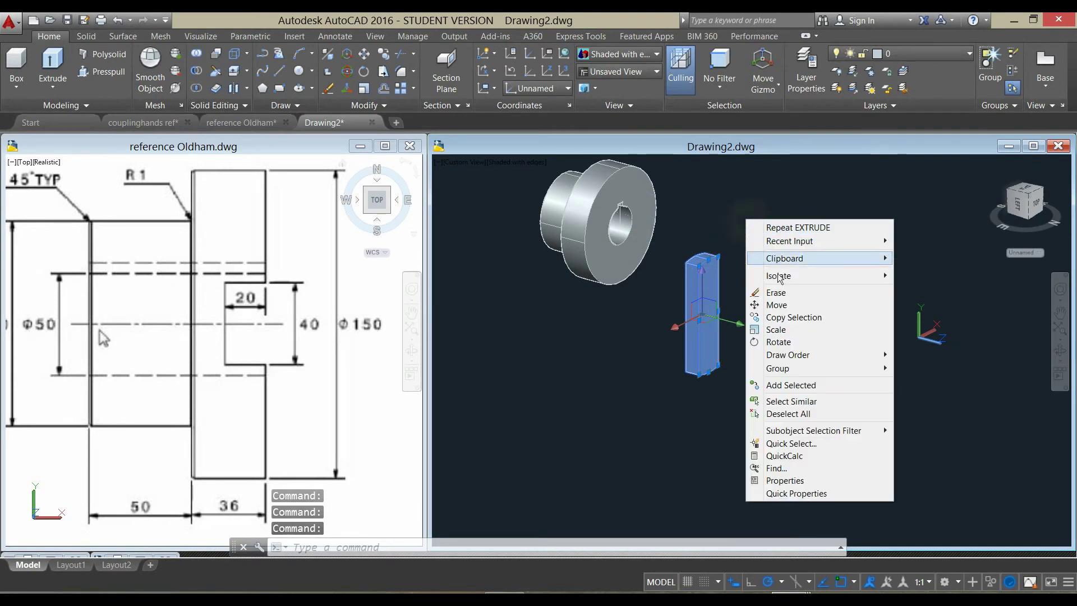
click(782, 308)
scroll(740, 275, up, 3)
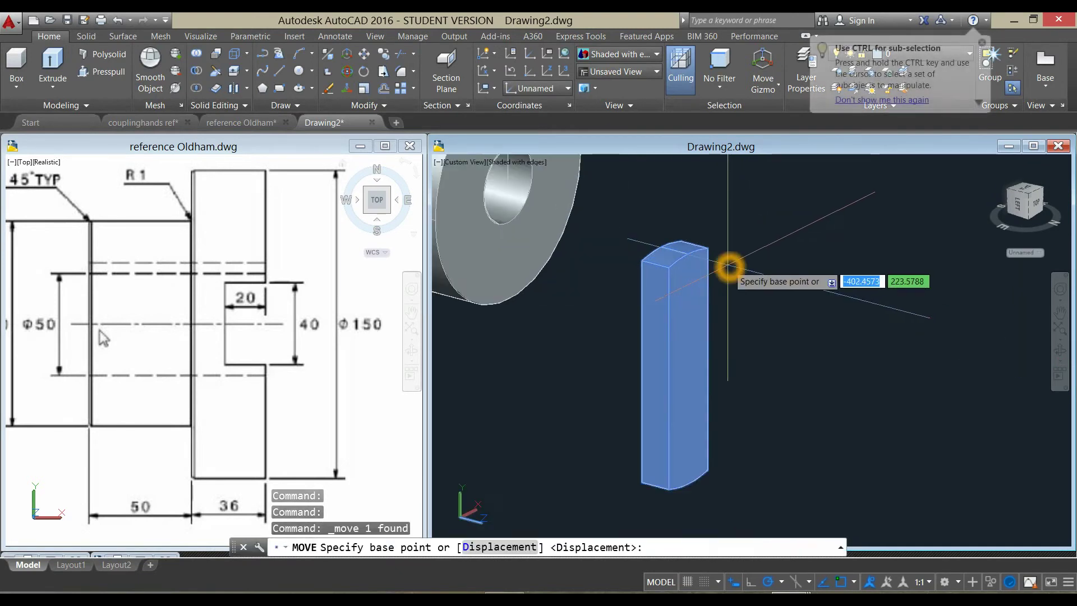
click(691, 259)
scroll(702, 241, down, 3)
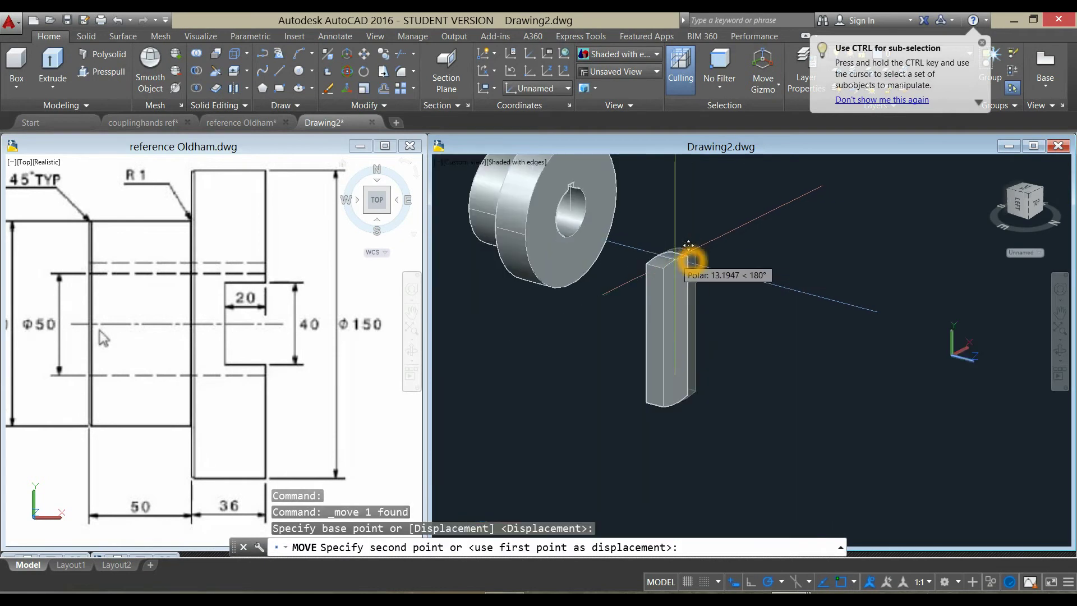
middle_drag(695, 258, 643, 227)
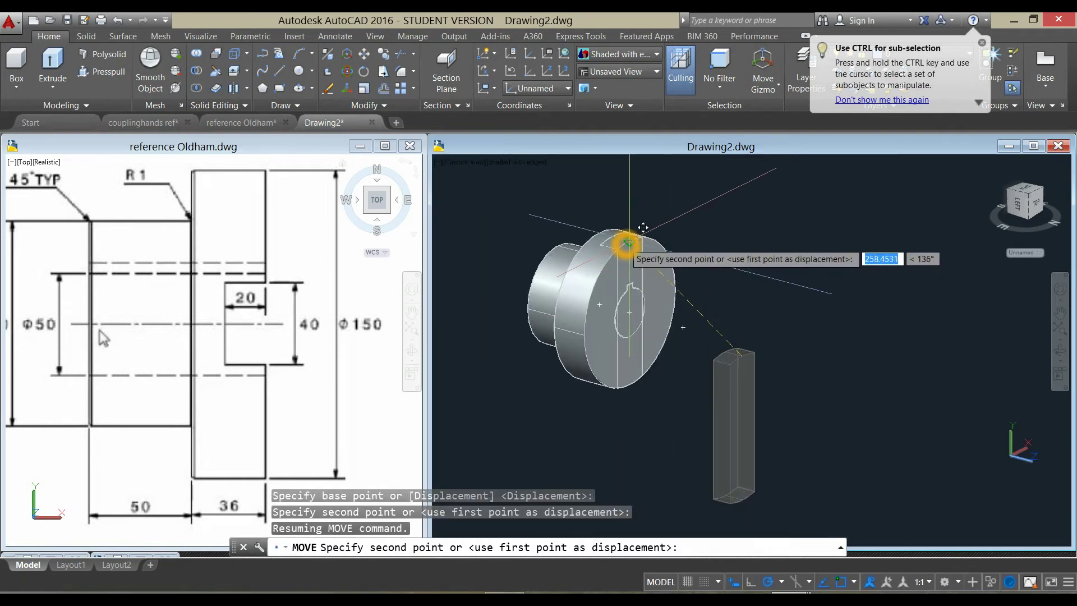
click(630, 239)
Inspect the coupling, select and deselect the solid, and check the visual style list.
scroll(628, 282, up, 2)
scroll(626, 284, down, 2)
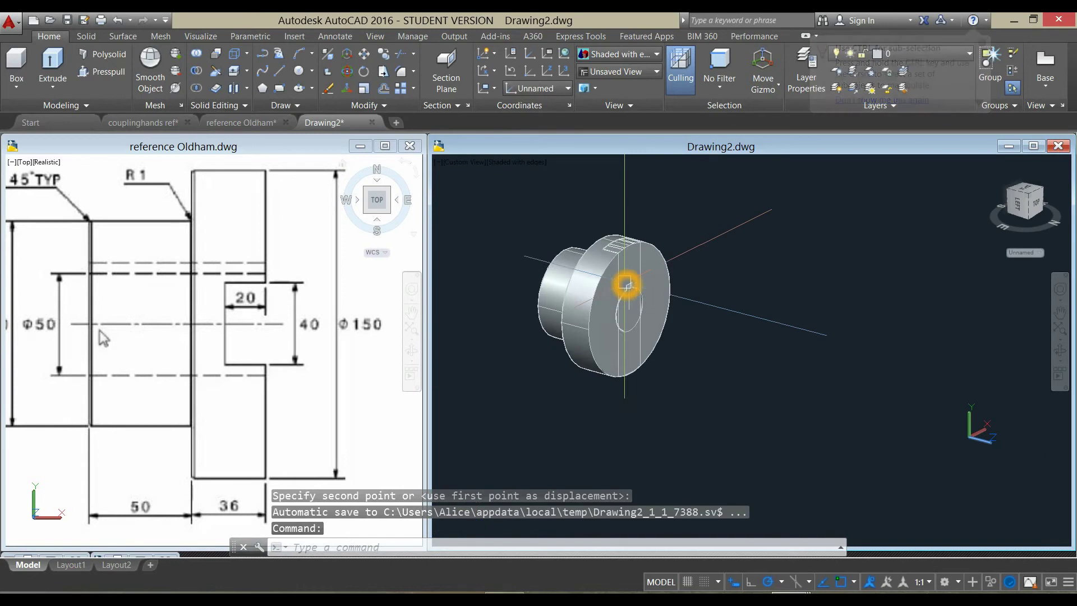
middle_drag(627, 280, 634, 247)
scroll(634, 246, up, 2)
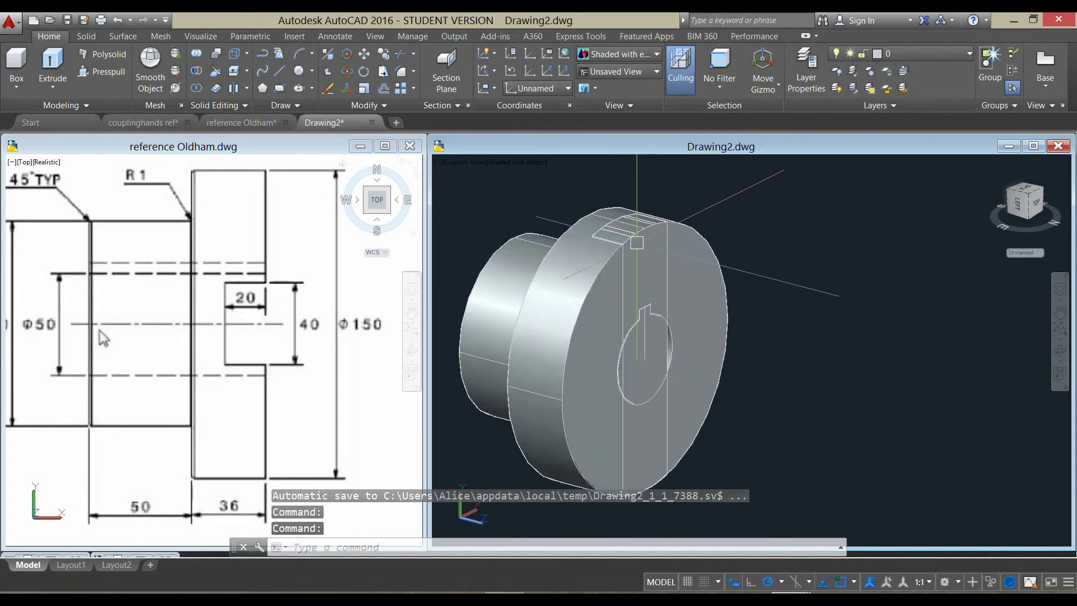
click(634, 232)
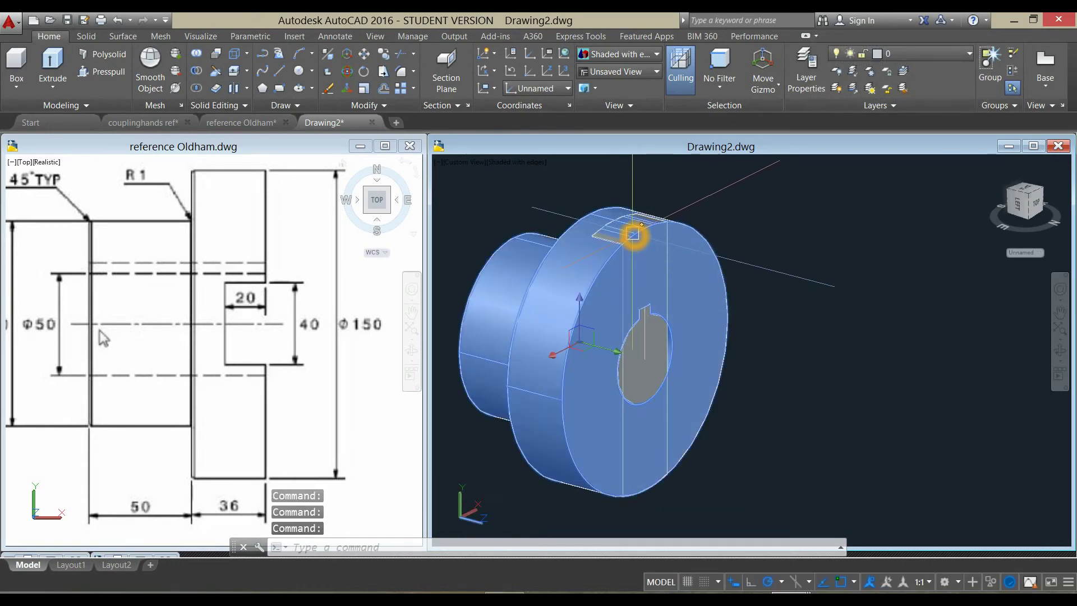
key(Escape)
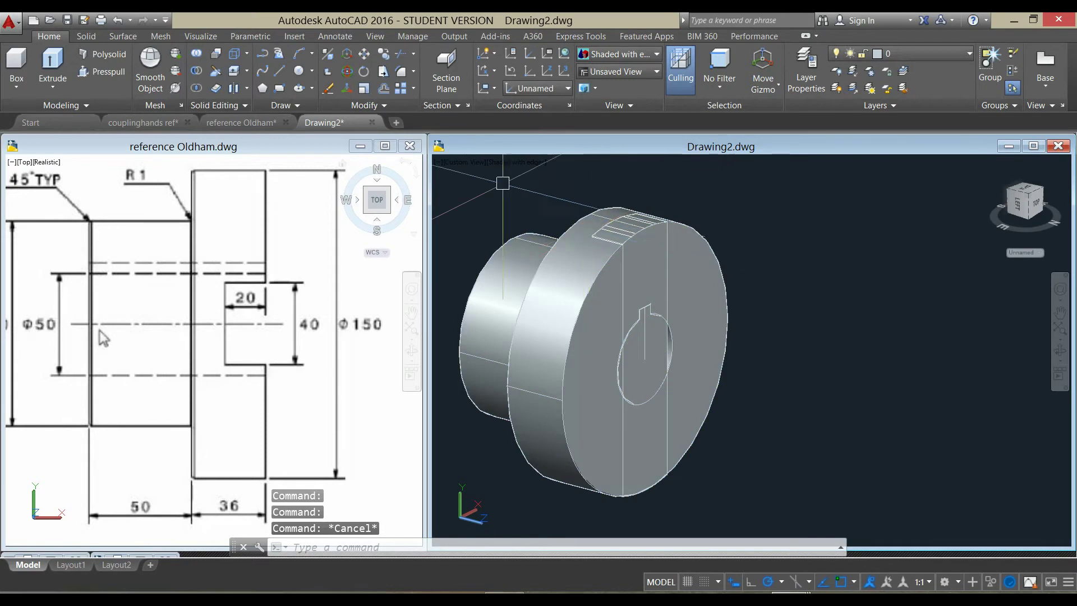
click(527, 167)
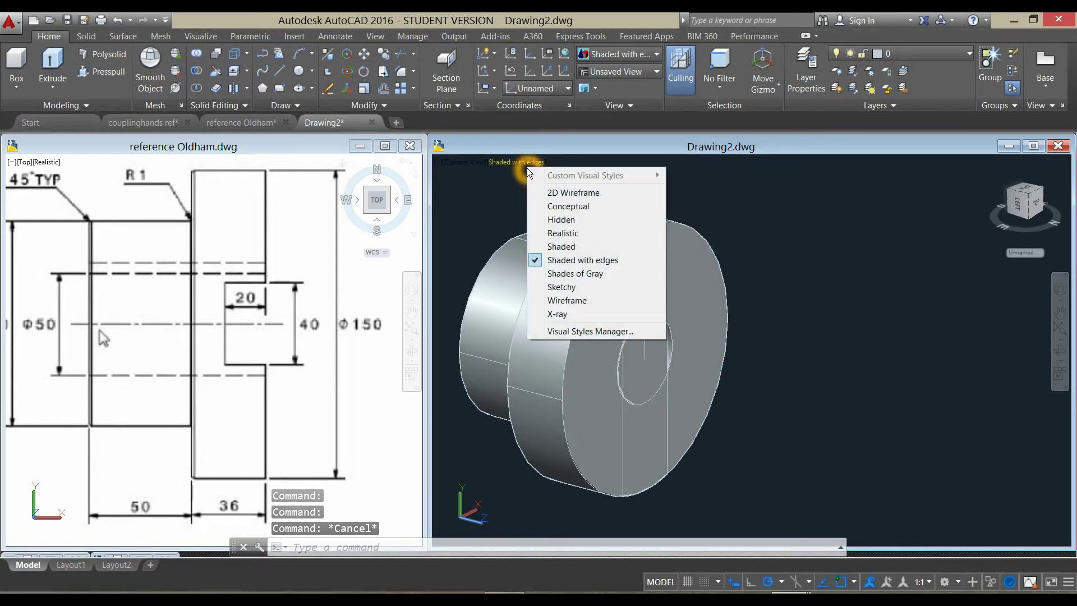
click(512, 194)
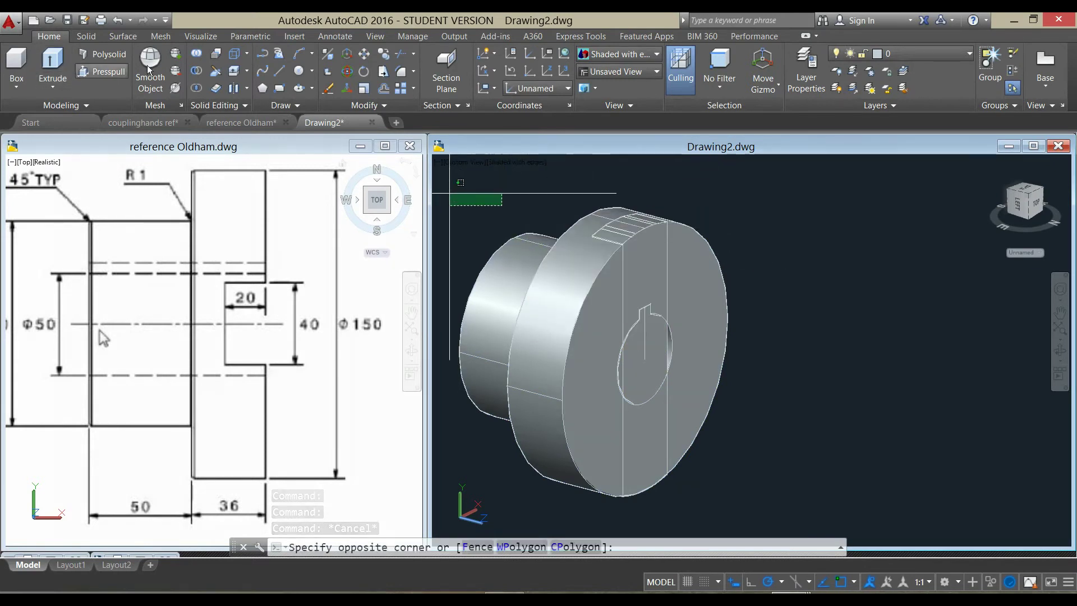
Subtract the bar from the disc to cut a slot across its face.
click(193, 76)
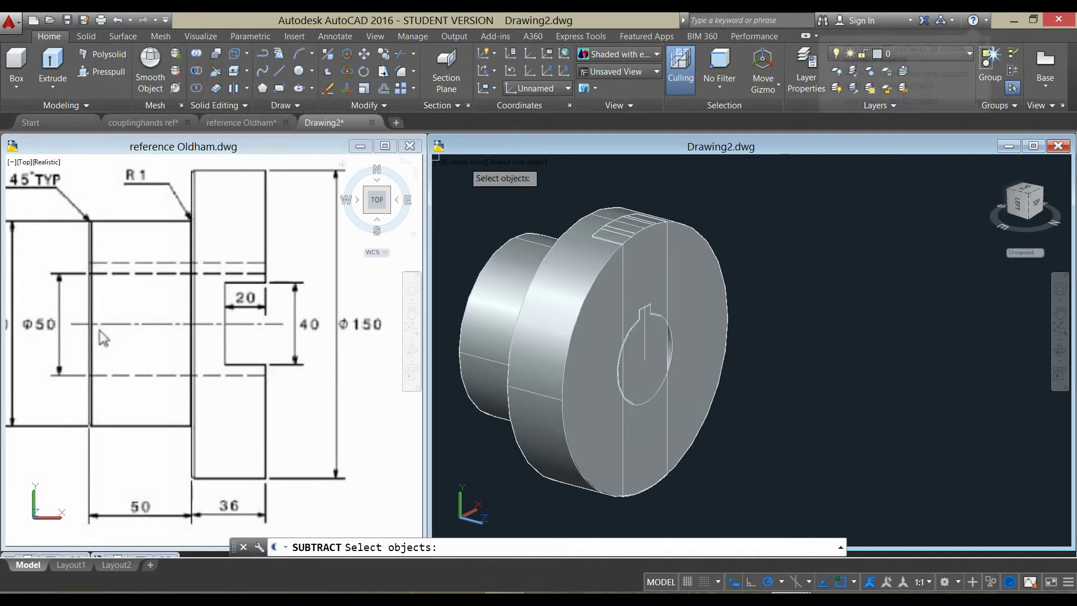
click(588, 291)
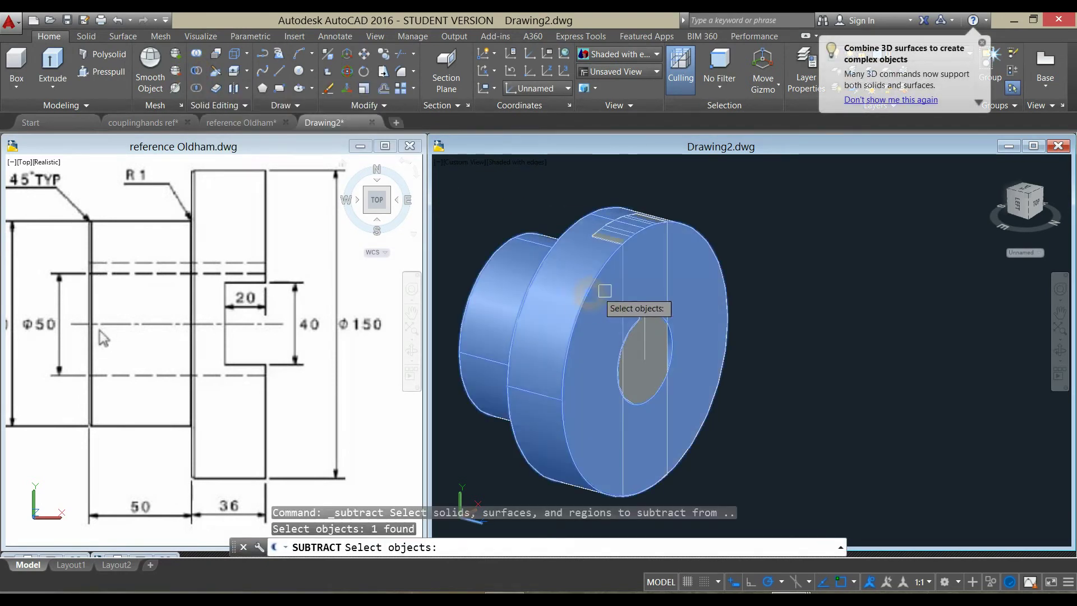
key(Return)
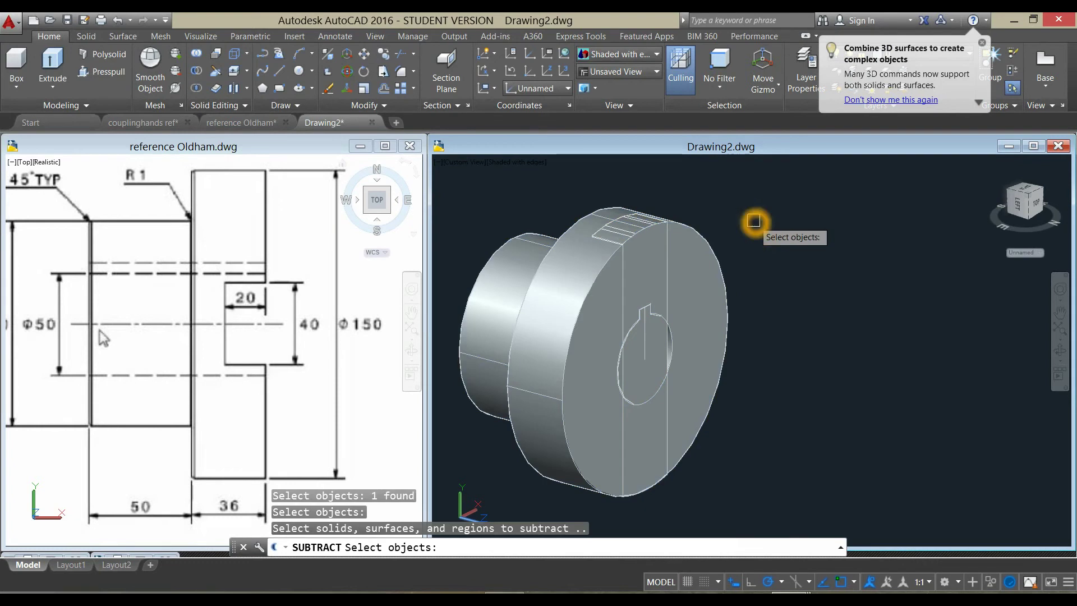
click(657, 273)
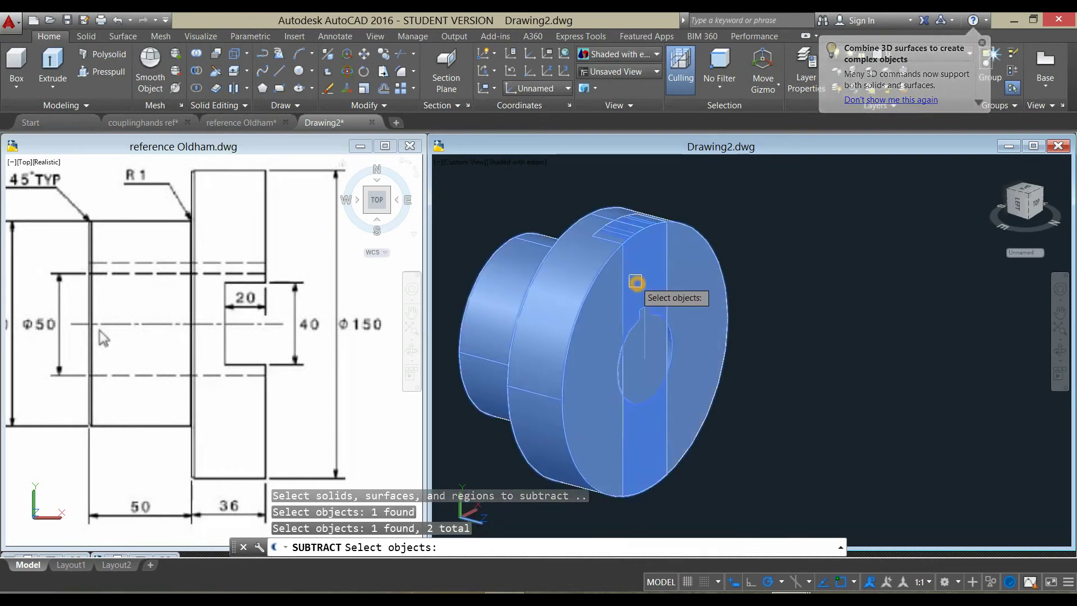
key(Return)
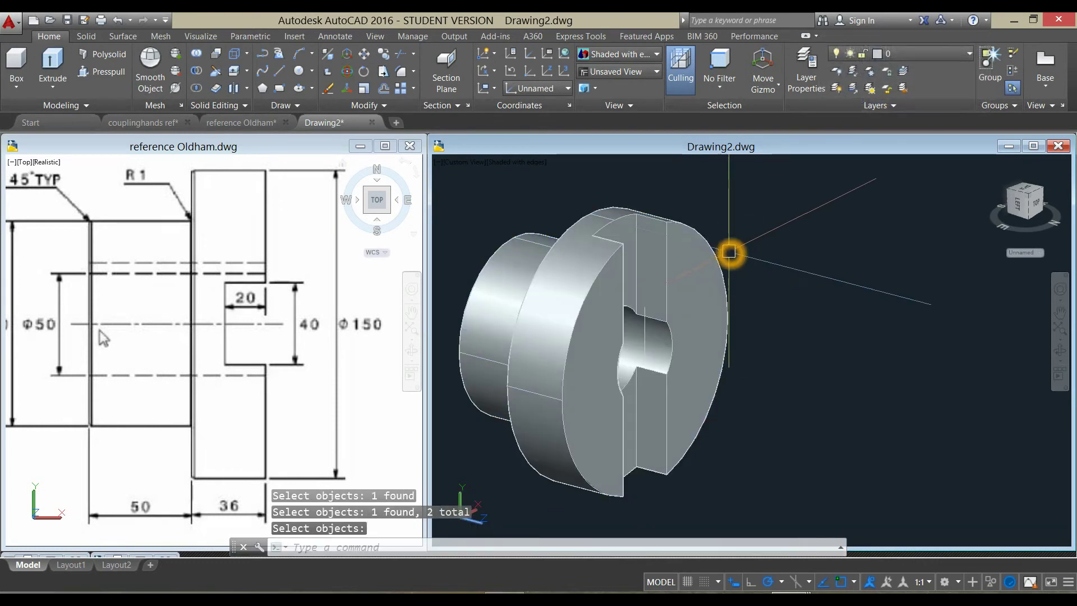
Erase the leftover object inside the bore and orbit the coupling to a side view.
scroll(729, 252, down, 2)
mouse_move(729, 252)
shift+middle_down()
mouse_move(635, 204)
mouse_move(666, 215)
shift+middle_up()
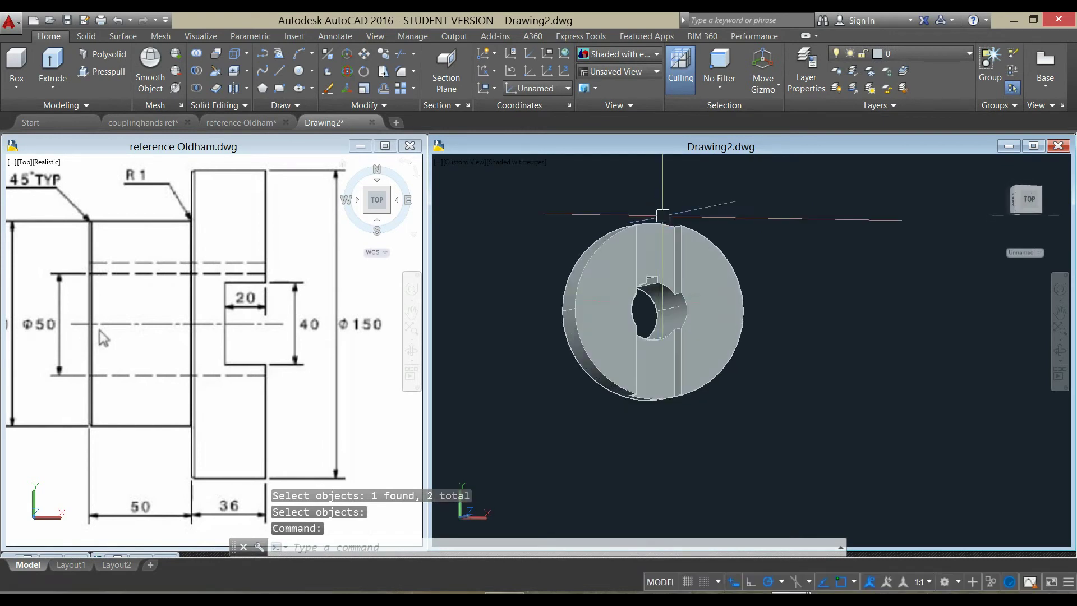
scroll(656, 295, up, 5)
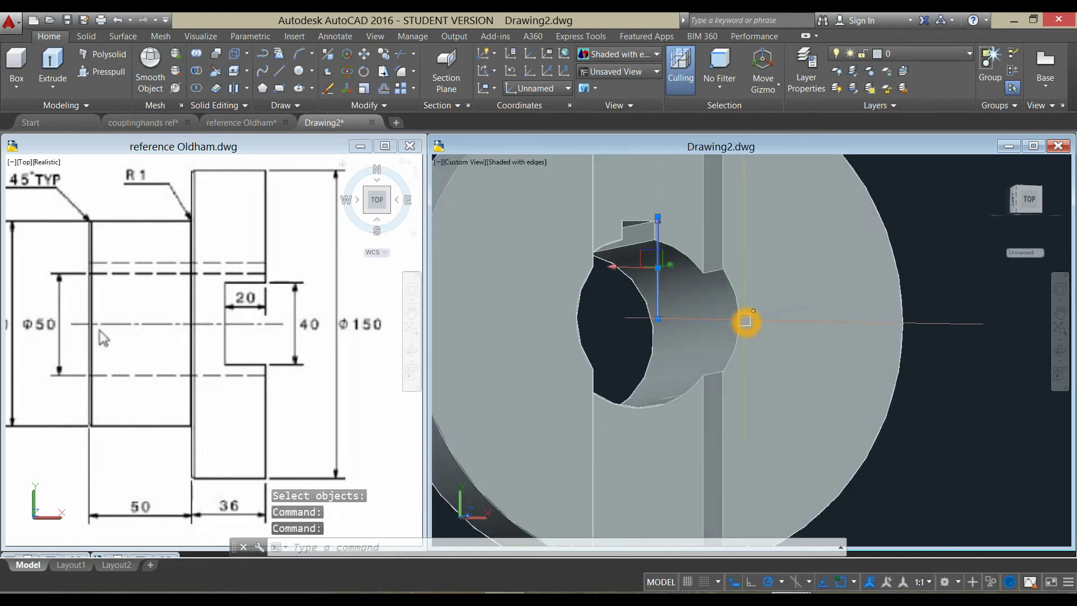
key(Delete)
scroll(707, 285, down, 5)
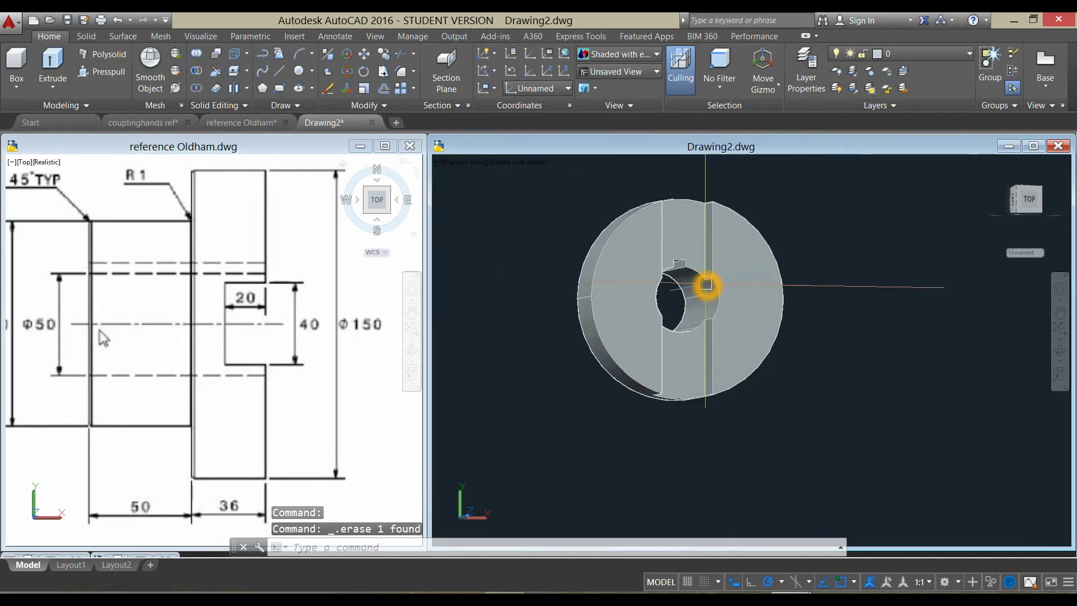
shift+middle_drag(706, 285, 623, 341)
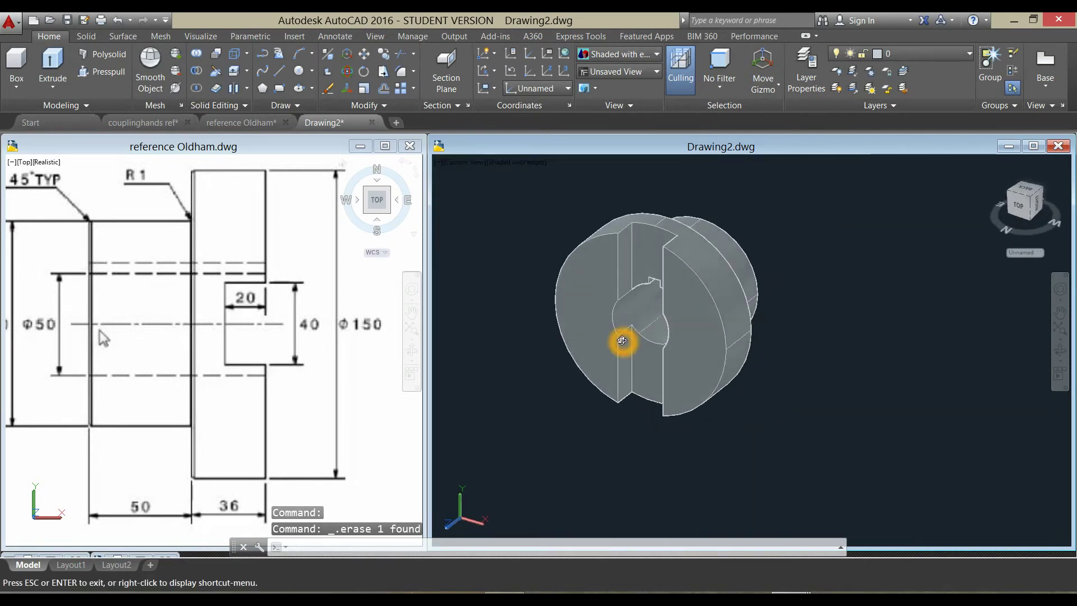
shift+middle_drag(622, 340, 827, 339)
scroll(714, 316, down, 2)
Zoom the reference Oldham drawing onto the disc's stepped side view with 30, 15 and Φ150 dimensions.
click(245, 383)
scroll(251, 359, down, 5)
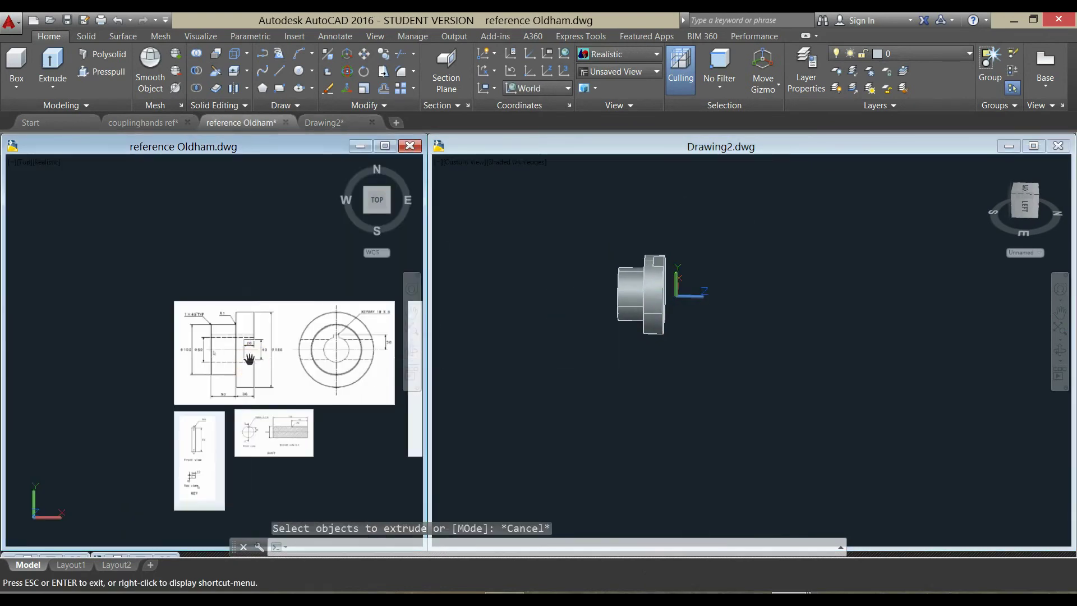
middle_drag(220, 360, 215, 360)
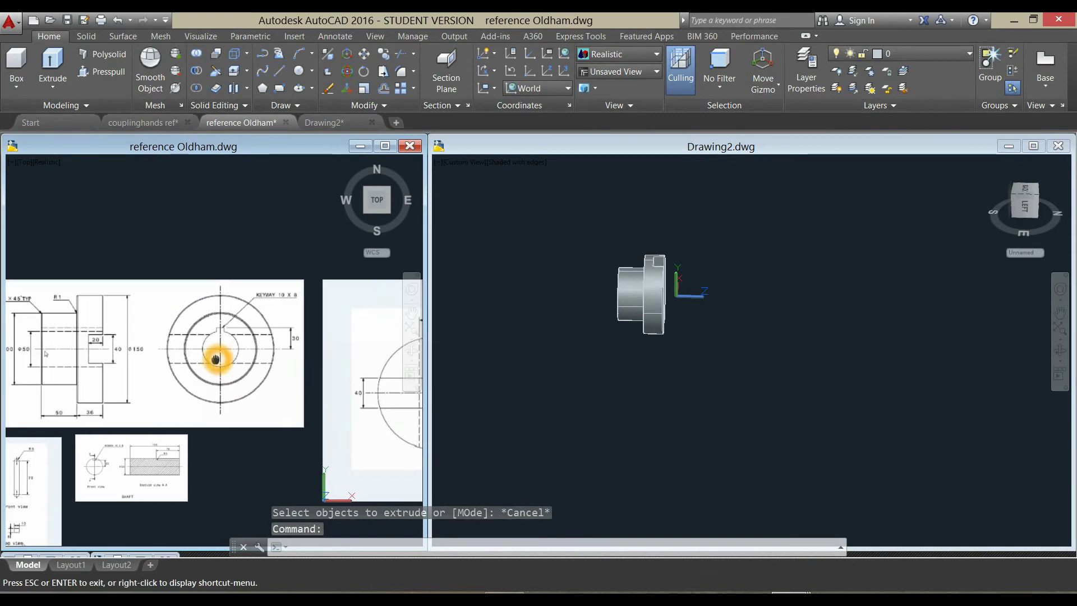
click(678, 356)
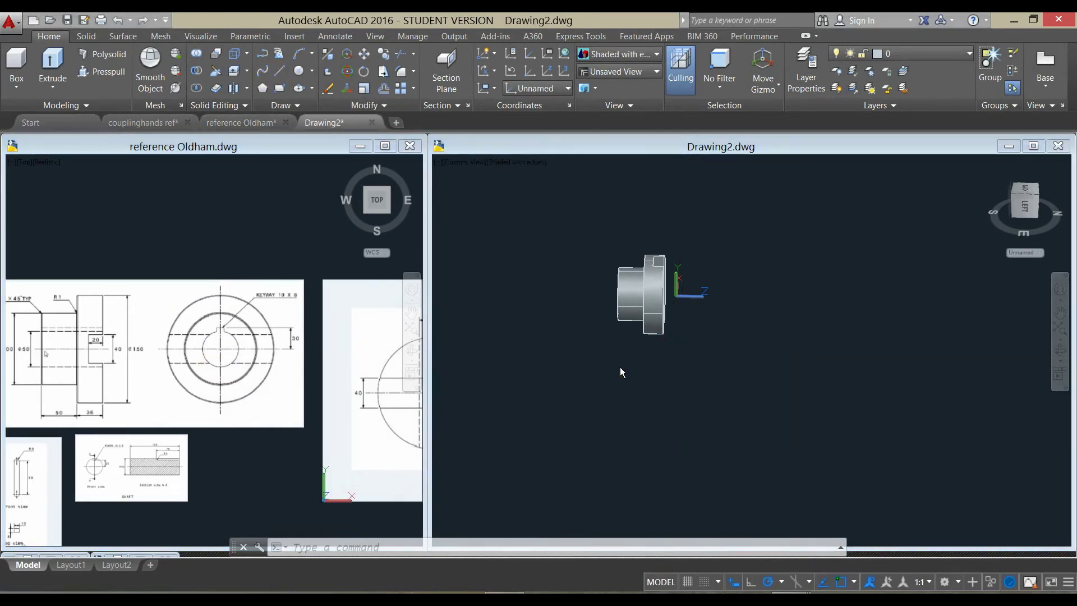
click(223, 272)
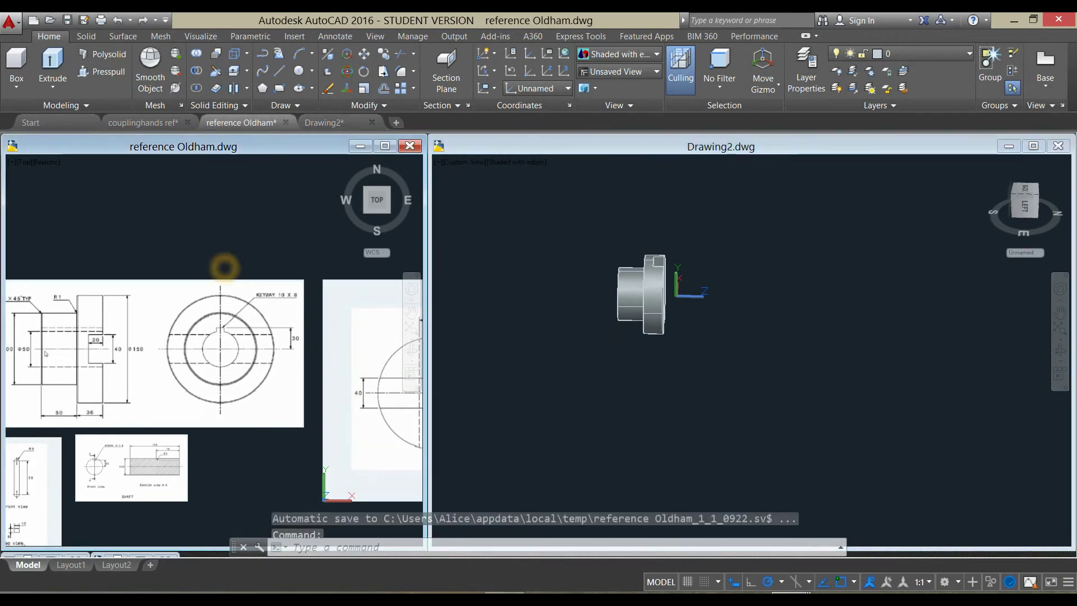
mouse_move(281, 282)
middle_down()
mouse_move(132, 269)
mouse_move(53, 245)
middle_up()
scroll(312, 337, up, 2)
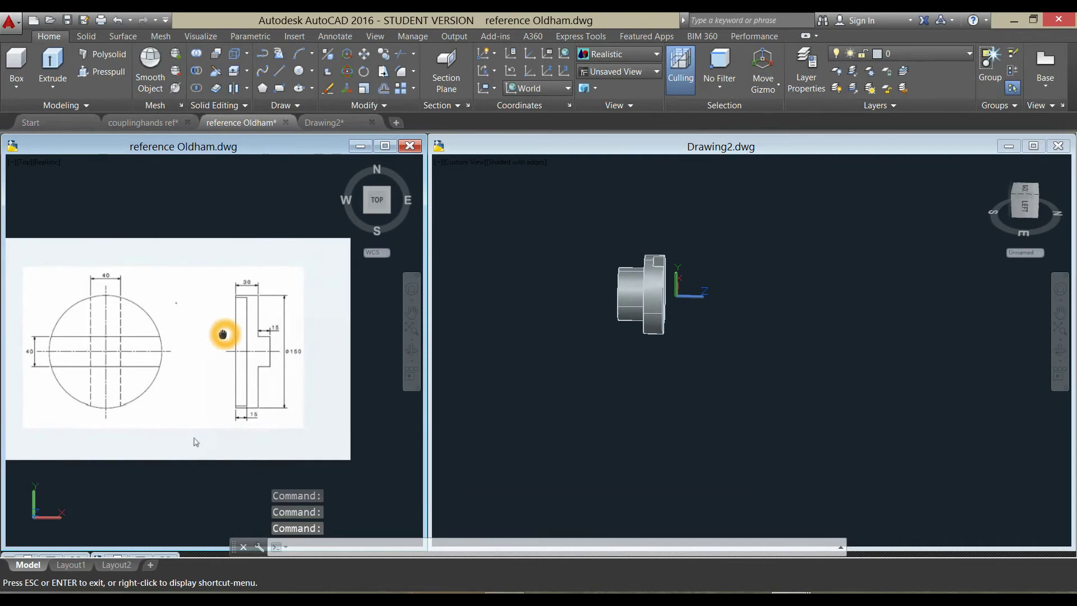
middle_drag(267, 341, 236, 308)
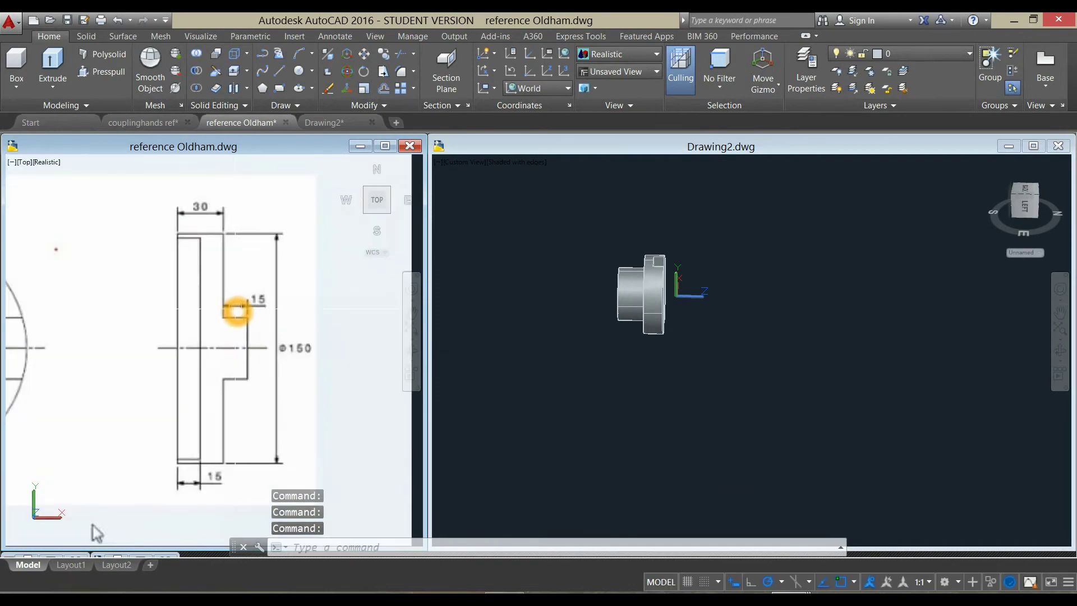
scroll(240, 312, up, 2)
Start a circle and a coordinate-system move in Drawing2, cancelling both.
click(742, 366)
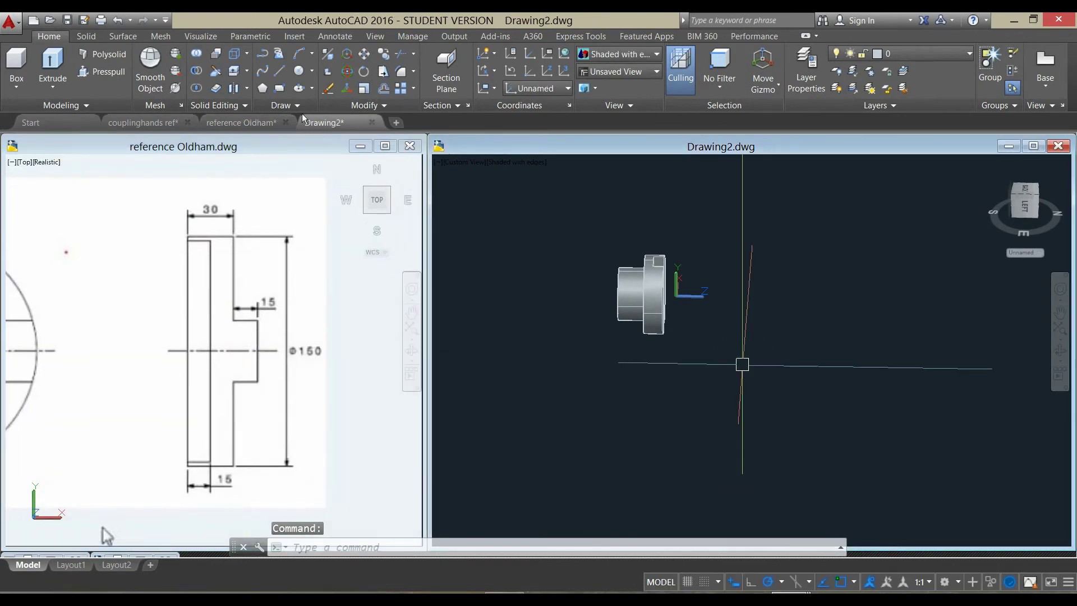
click(300, 72)
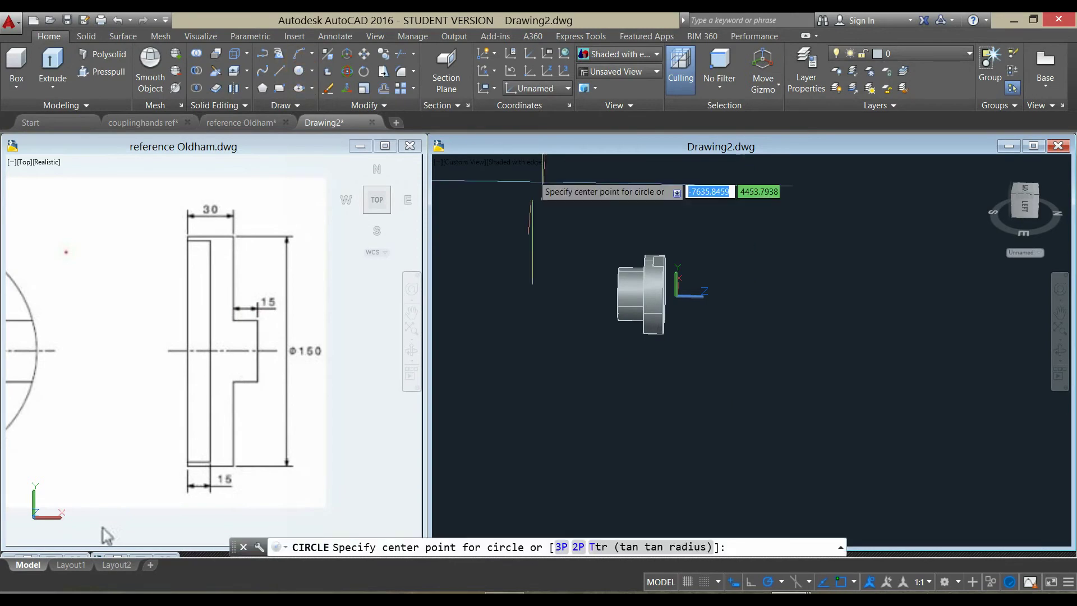
click(775, 324)
click(768, 264)
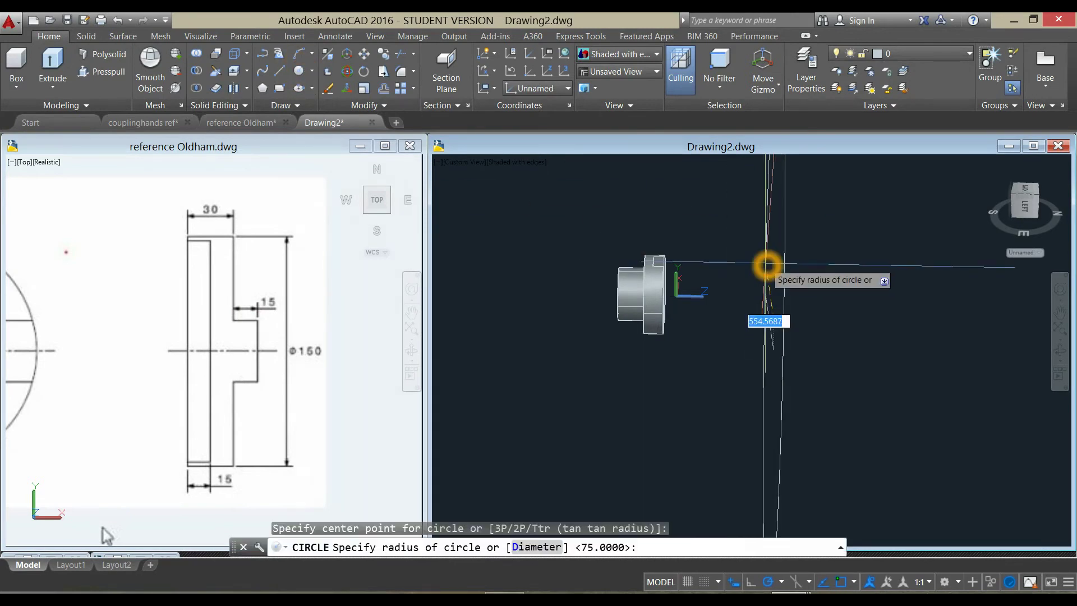
scroll(768, 264, down, 3)
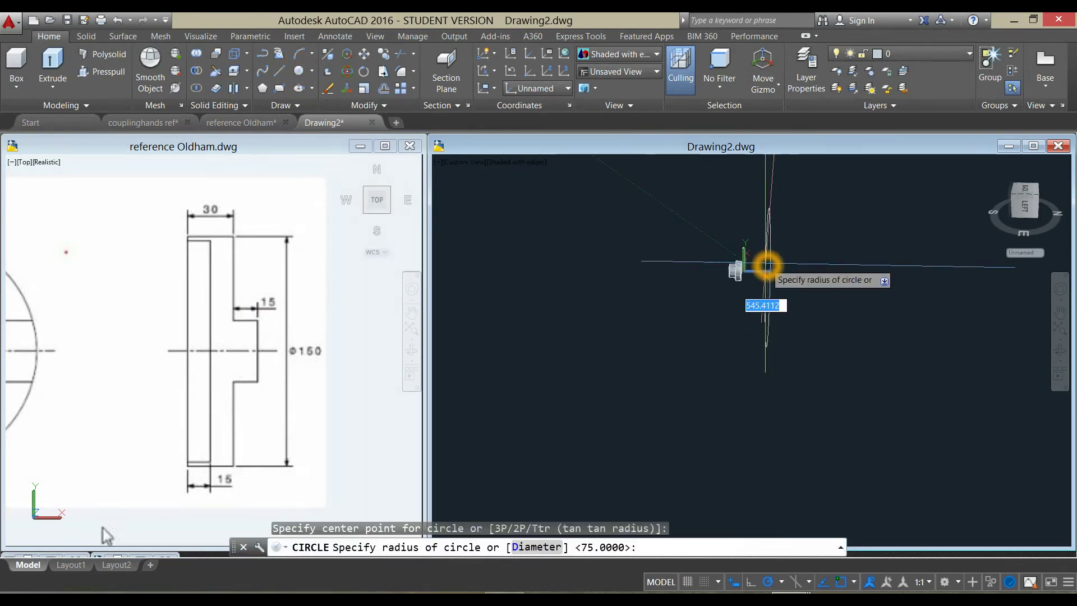
mouse_move(767, 265)
shift+middle_down()
mouse_move(781, 269)
mouse_move(678, 300)
mouse_move(688, 300)
shift+middle_up()
key(Escape)
click(579, 275)
click(584, 274)
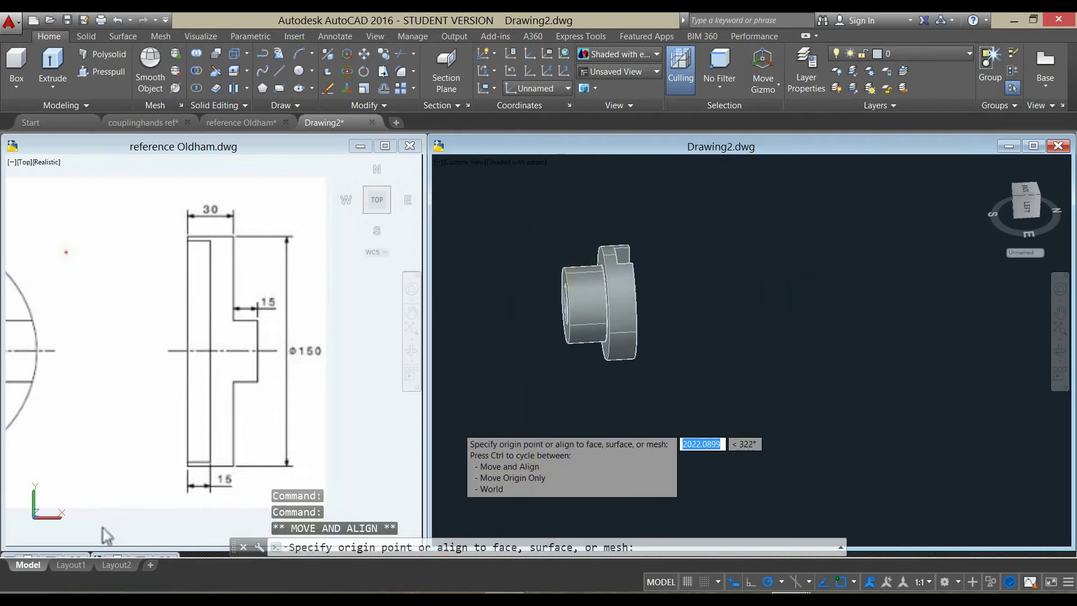
key(Escape)
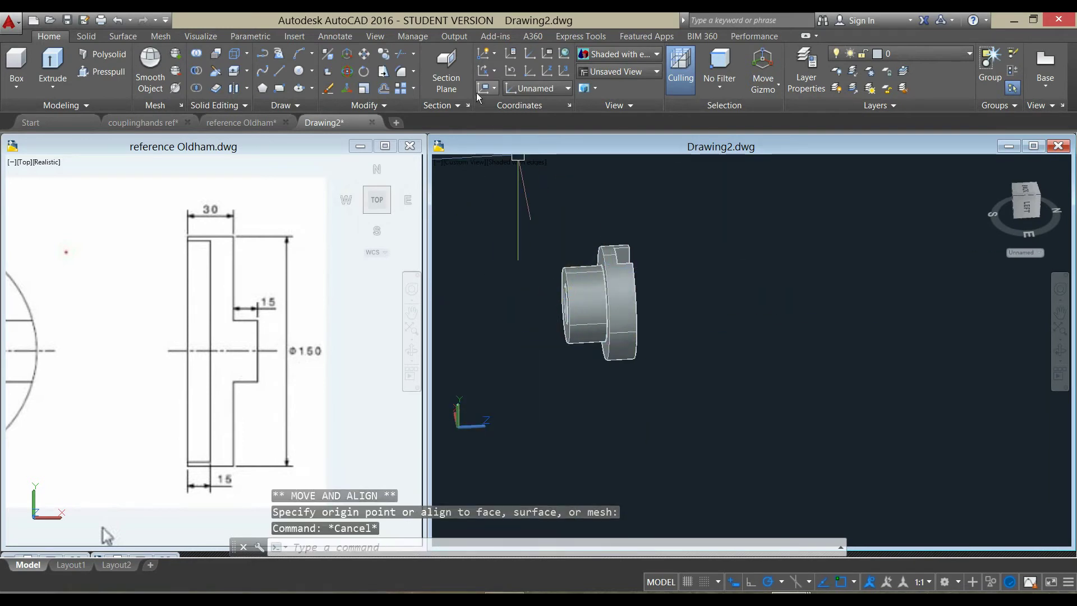
Draw a 150-diameter circle centred at the edge endpoint on the axis, then select it.
click(301, 77)
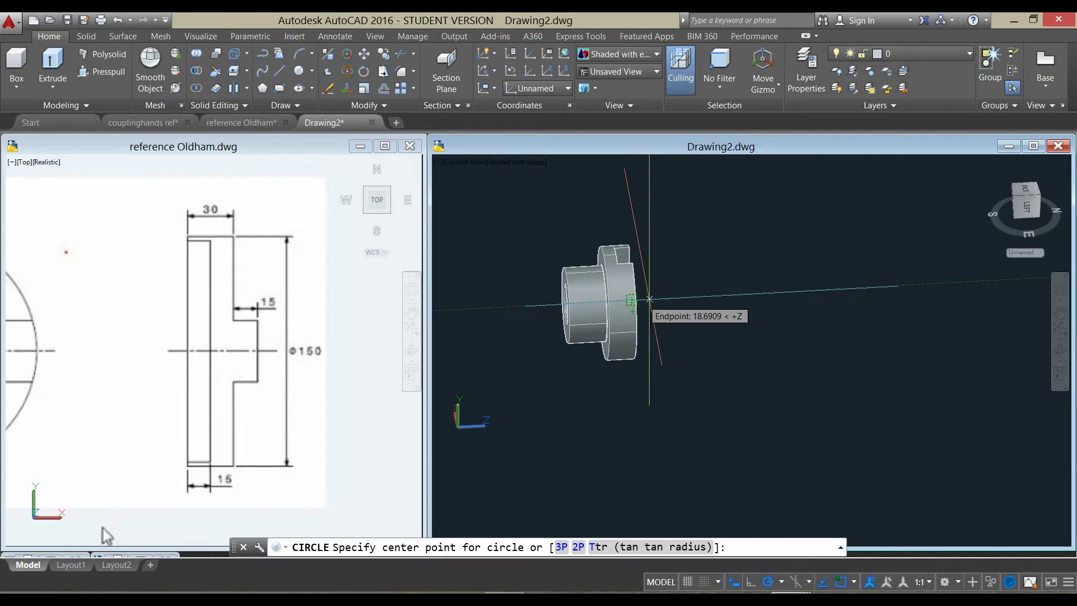
click(733, 295)
text(d)
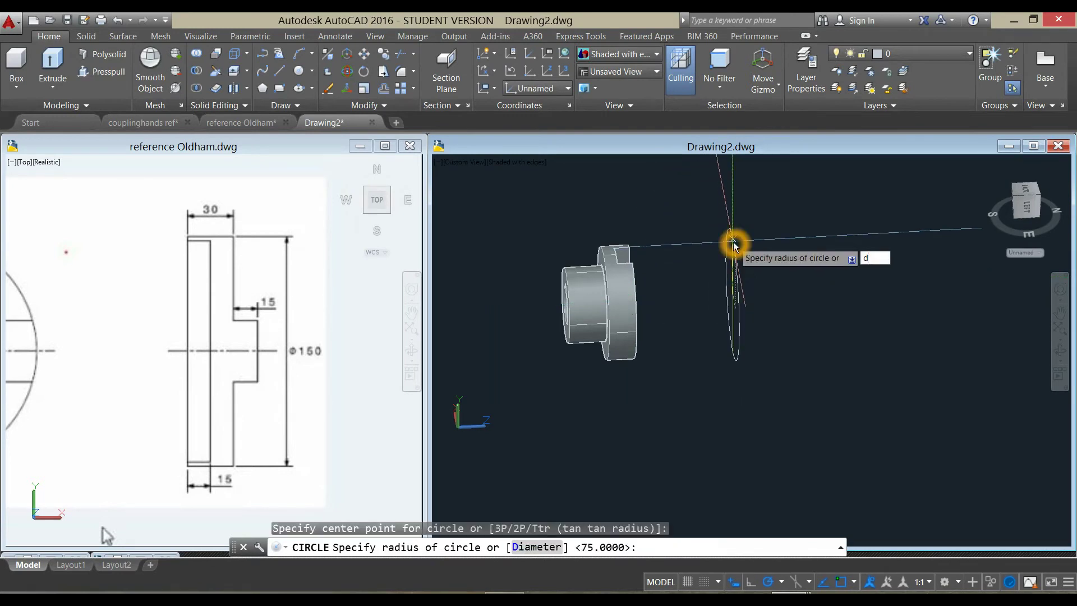
key(Return)
text(150)
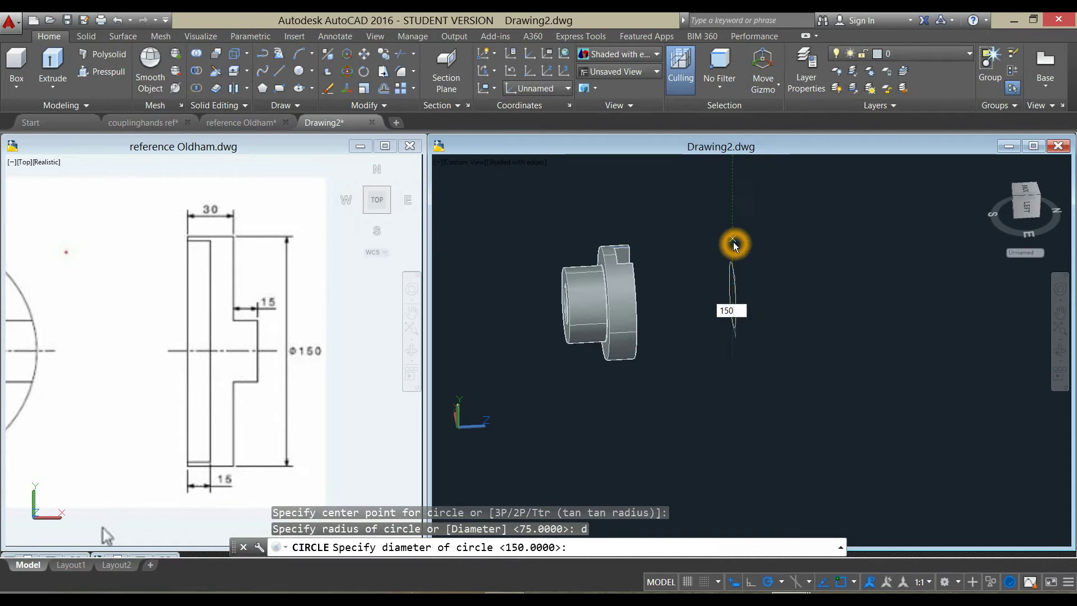
key(Return)
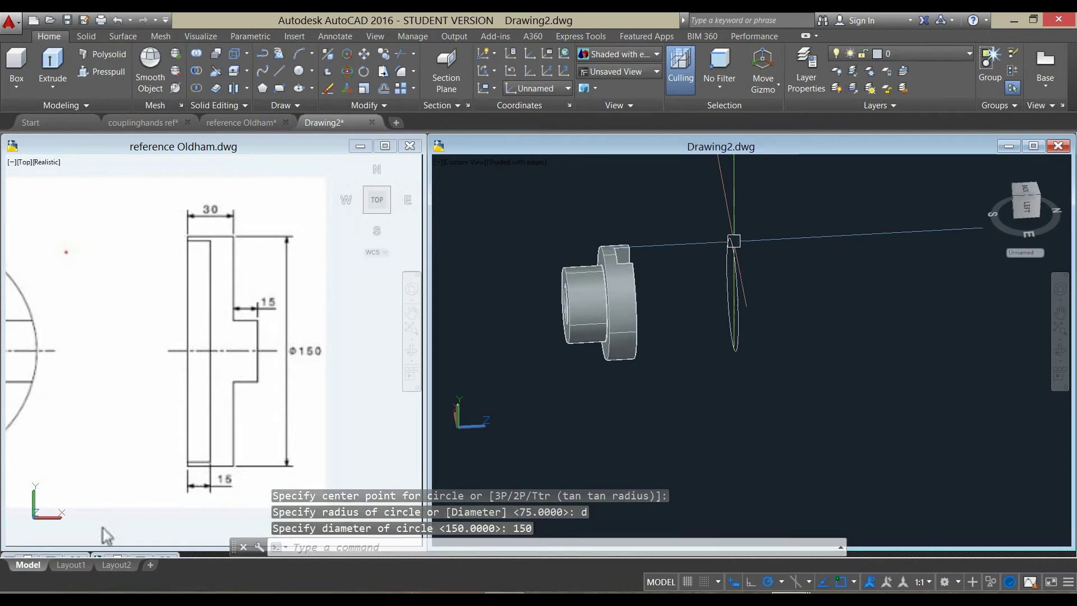
shift+middle_drag(772, 274, 779, 267)
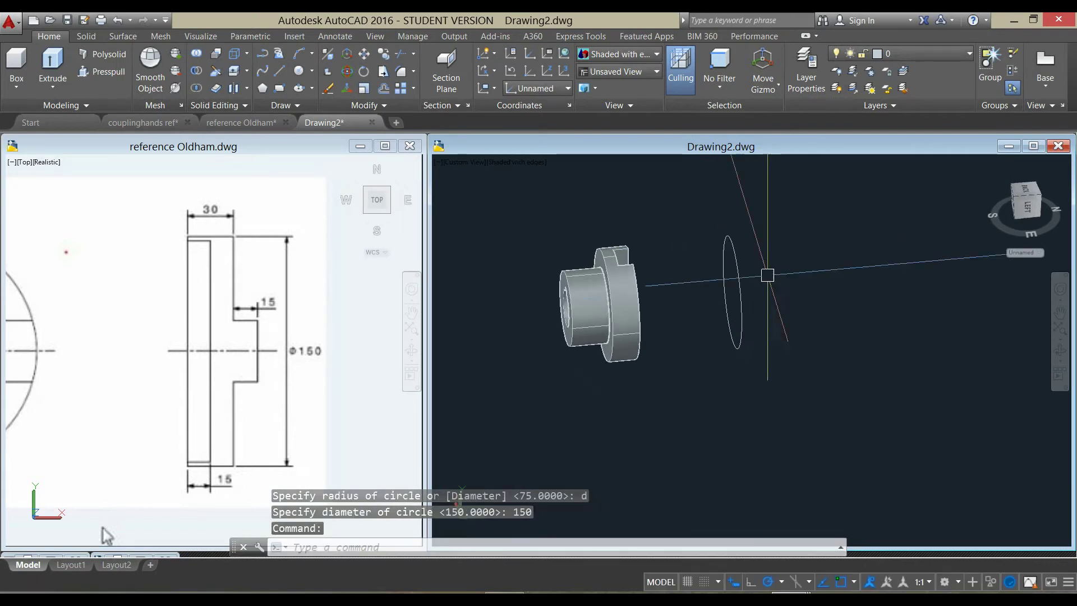
click(779, 267)
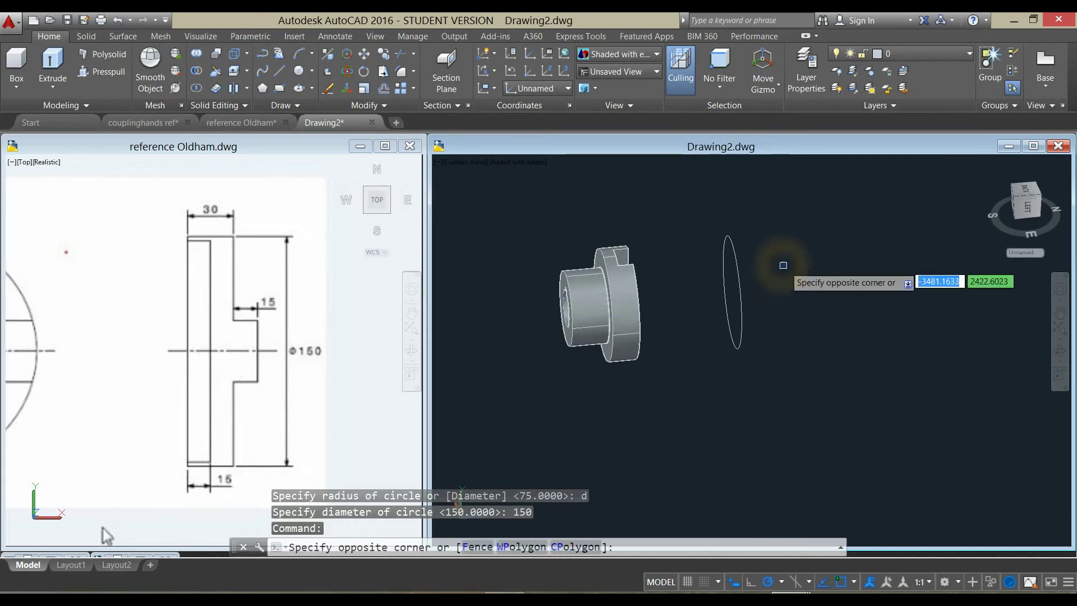
click(737, 268)
Copy the 150-diameter circle from its centre to a point further along the axis.
right_click(763, 220)
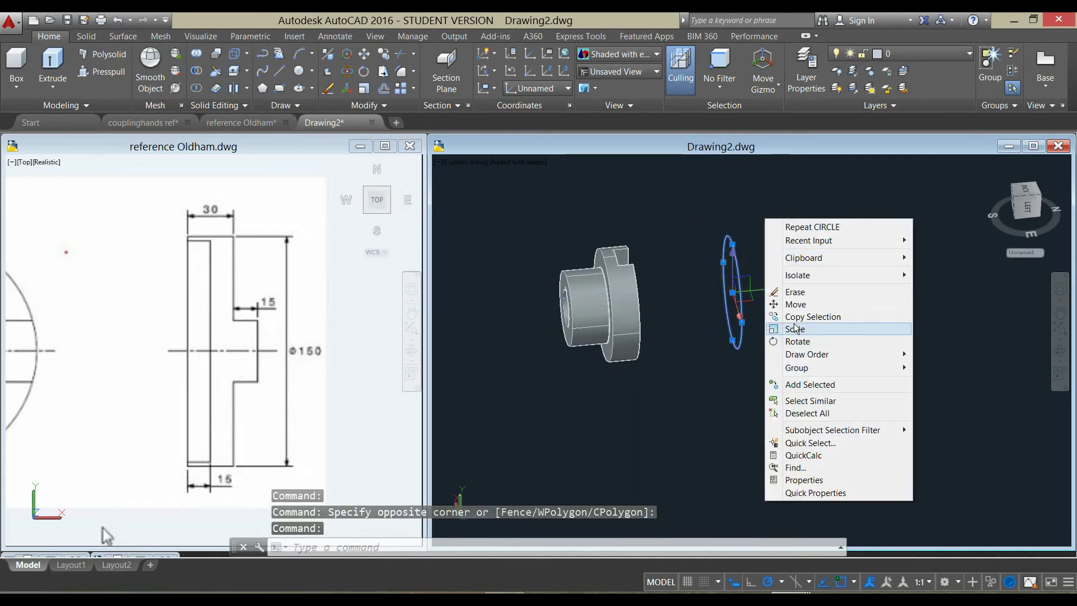
click(805, 315)
click(733, 291)
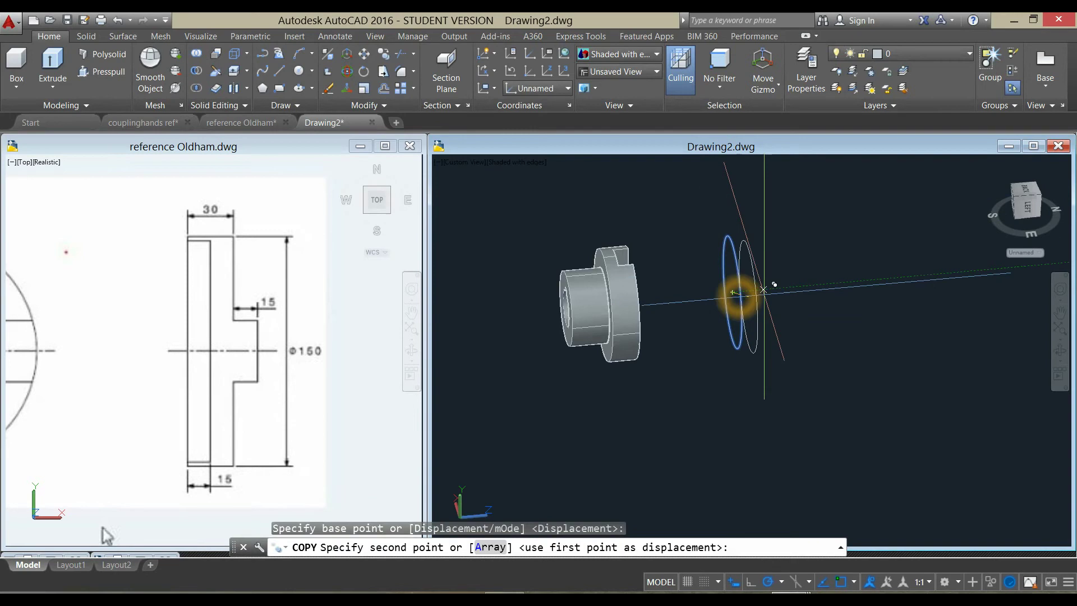
click(842, 283)
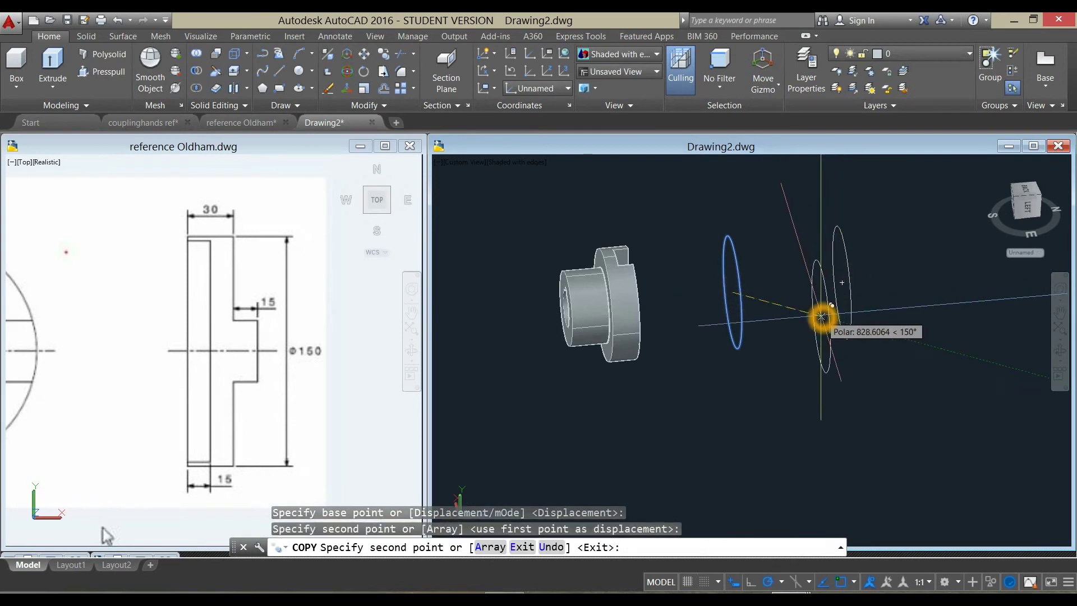
right_click(821, 317)
click(866, 328)
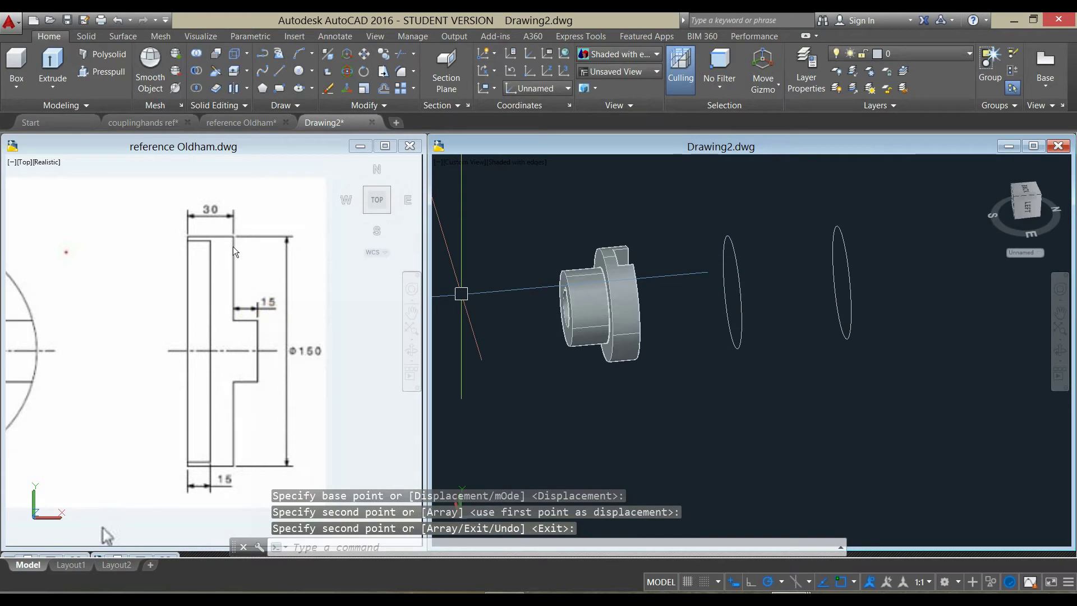
Extrude the left circle 30 units into a solid disc.
click(54, 67)
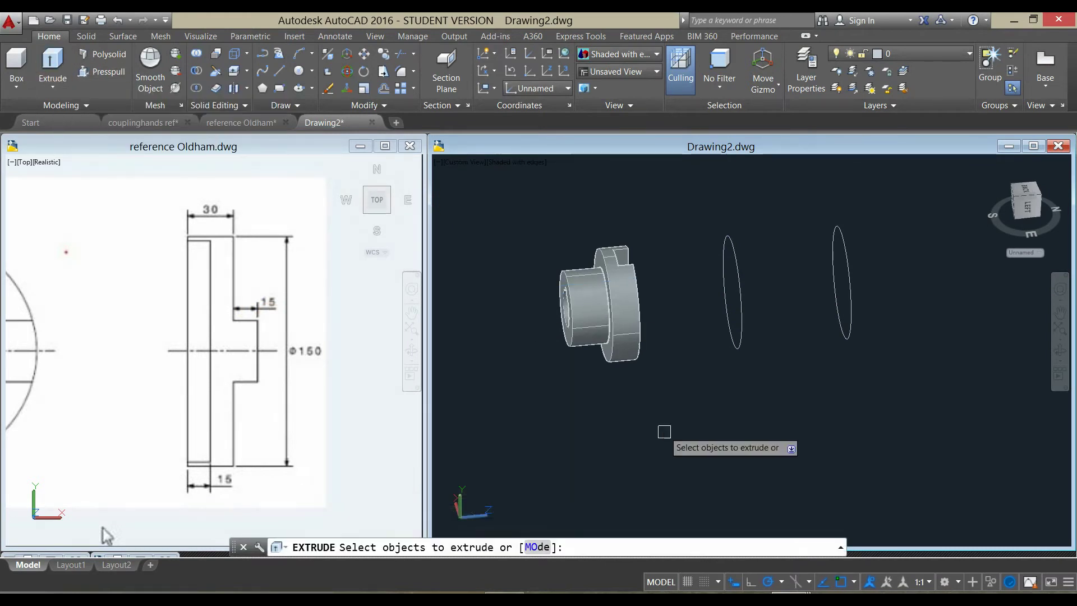
click(747, 316)
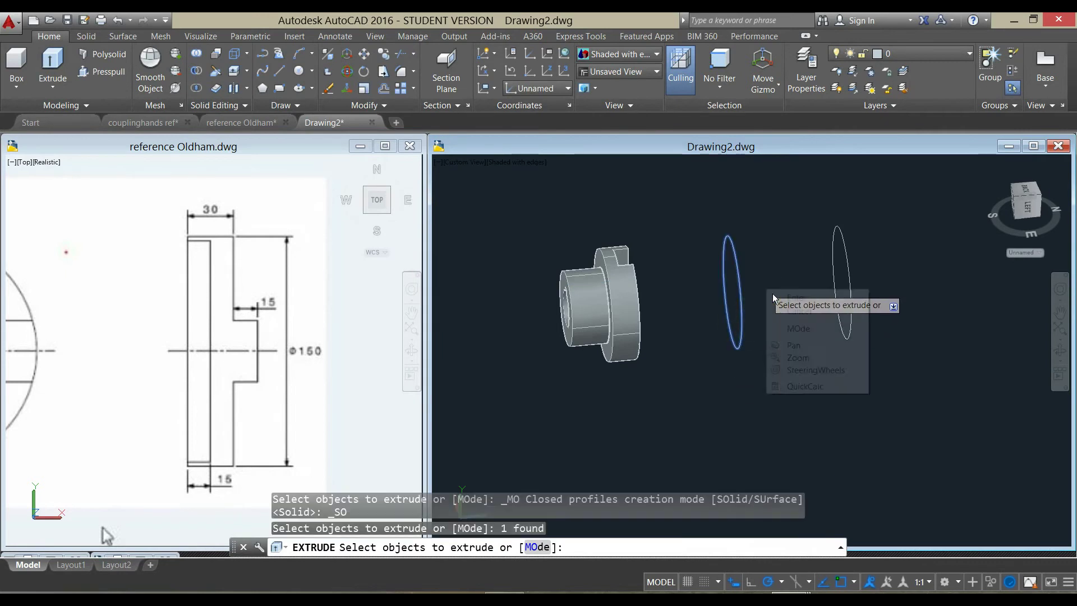
key(Return)
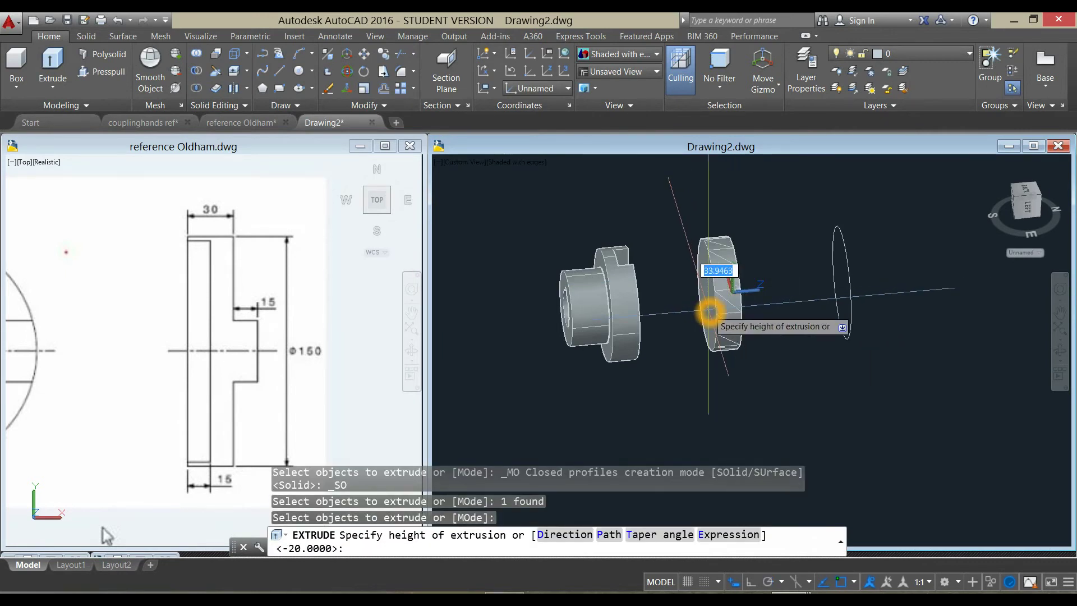
text(30)
key(Return)
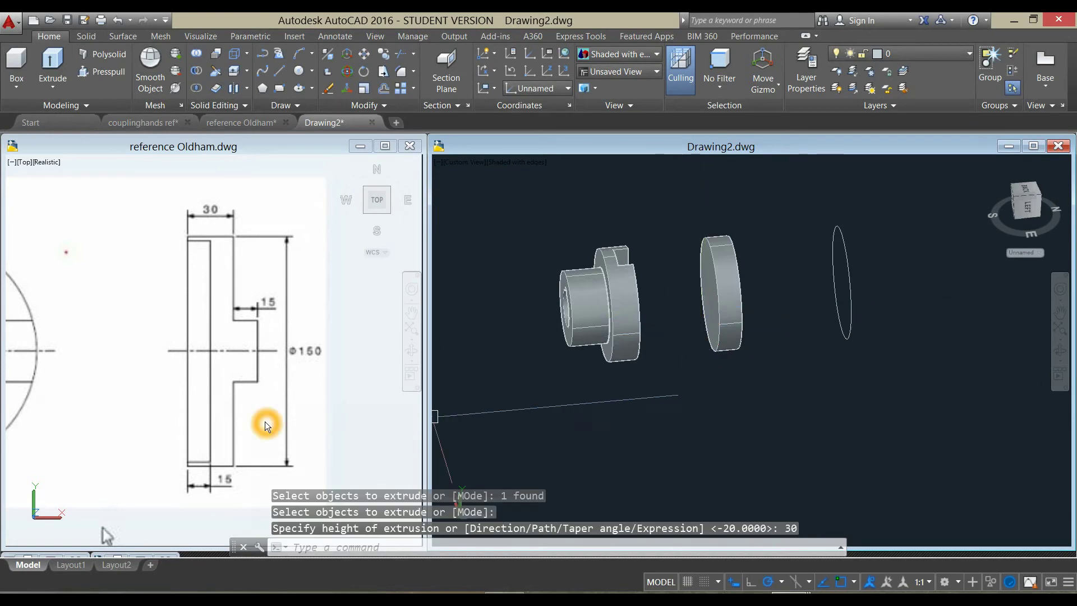
click(846, 402)
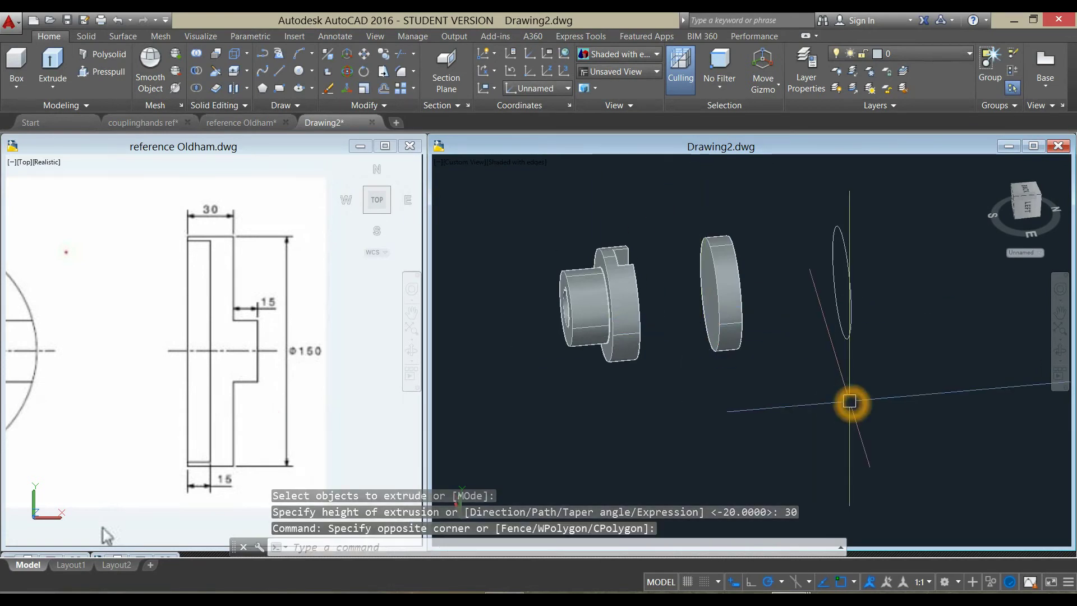
Draw a vertical line from the remaining circle's top quadrant to its bottom quadrant.
shift+middle_drag(813, 377, 832, 373)
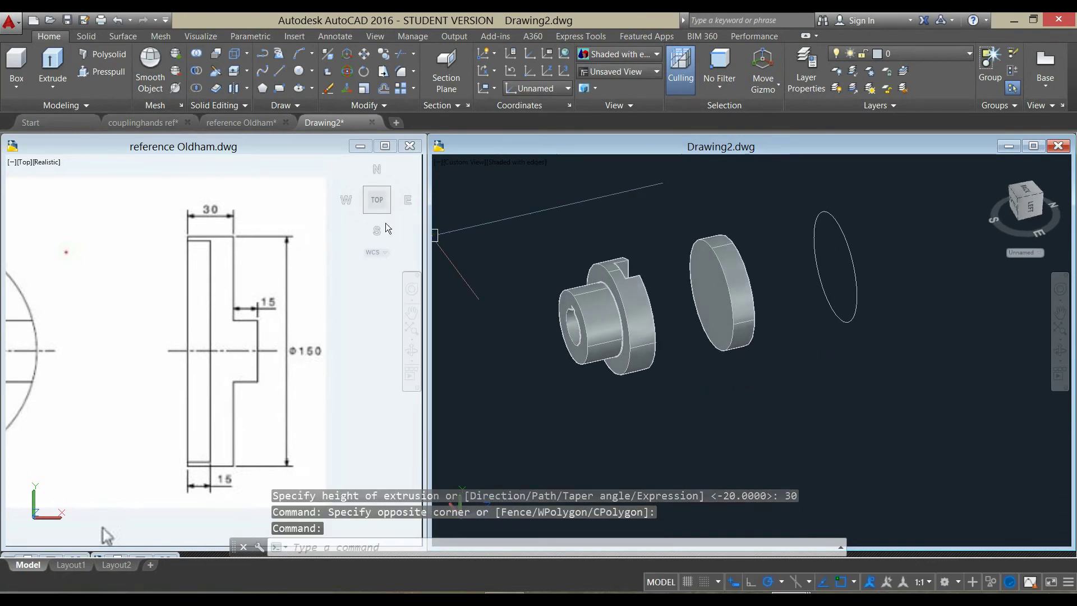
click(285, 71)
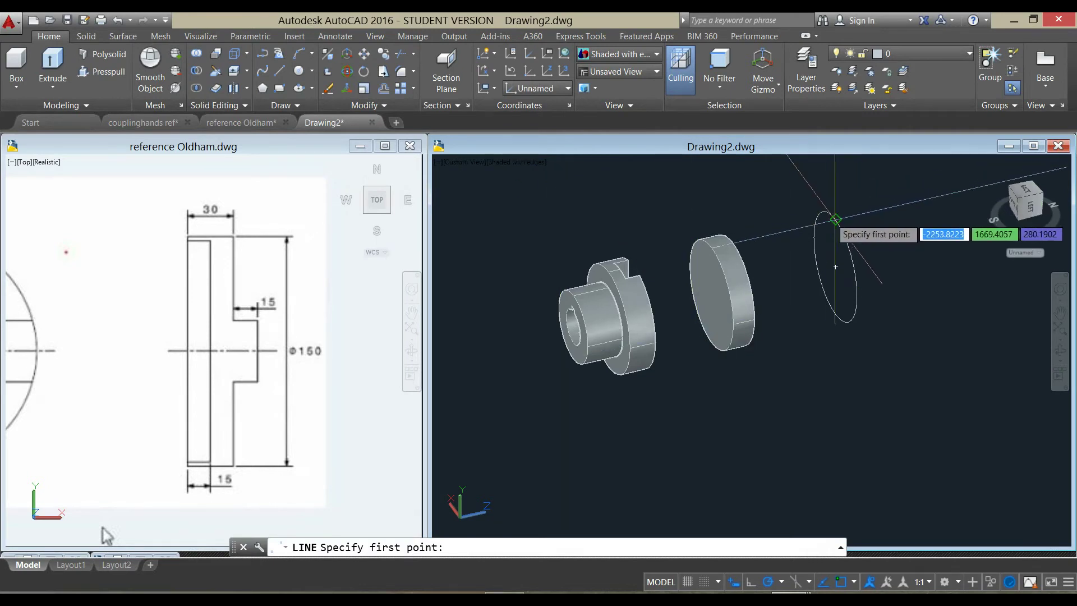
click(836, 220)
click(836, 312)
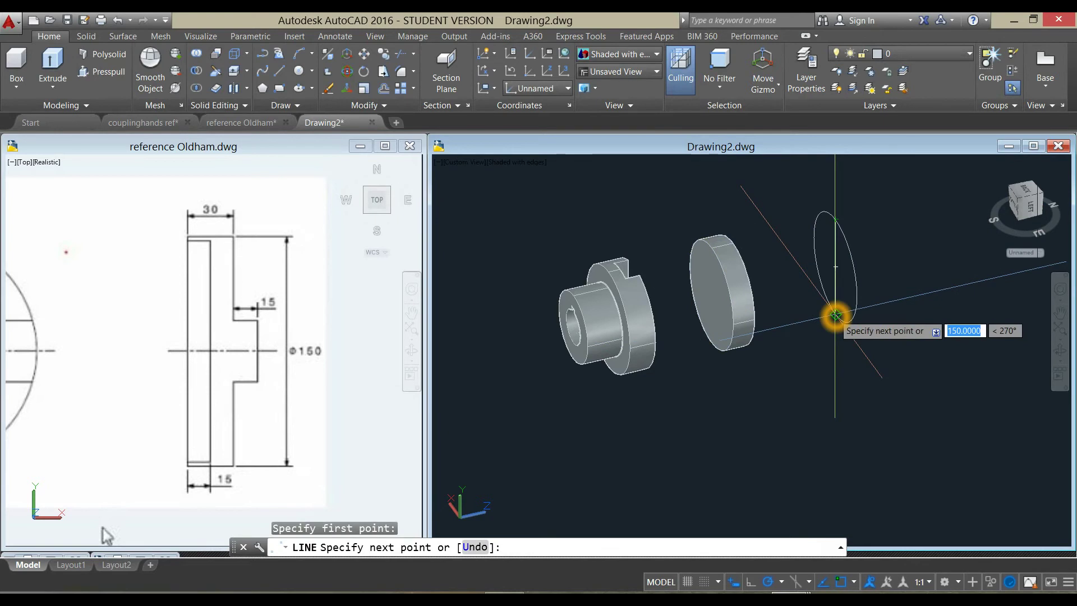
right_click(878, 254)
click(907, 257)
shift+middle_drag(907, 257, 782, 260)
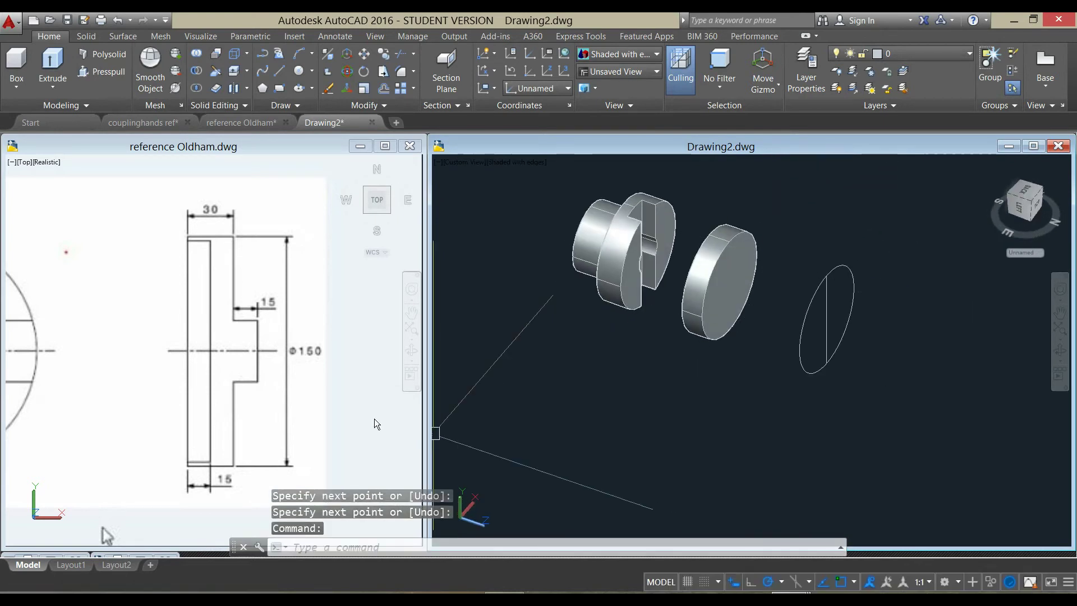
Pan the reference drawing to show the whole plan, then return to Drawing2.
click(149, 409)
scroll(157, 398, down, 2)
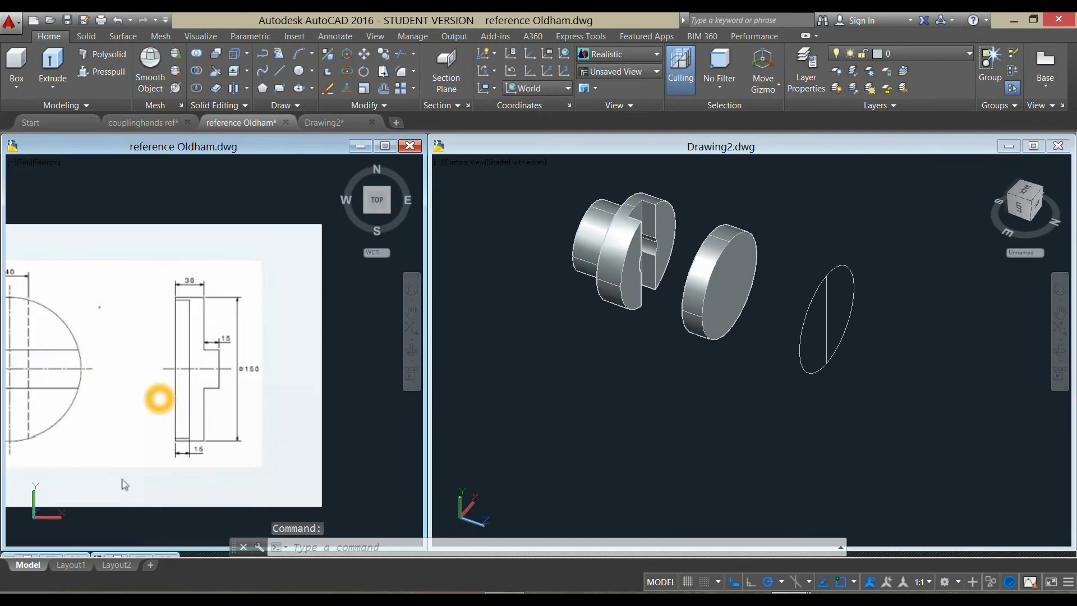
middle_drag(156, 399, 171, 398)
click(661, 442)
click(860, 370)
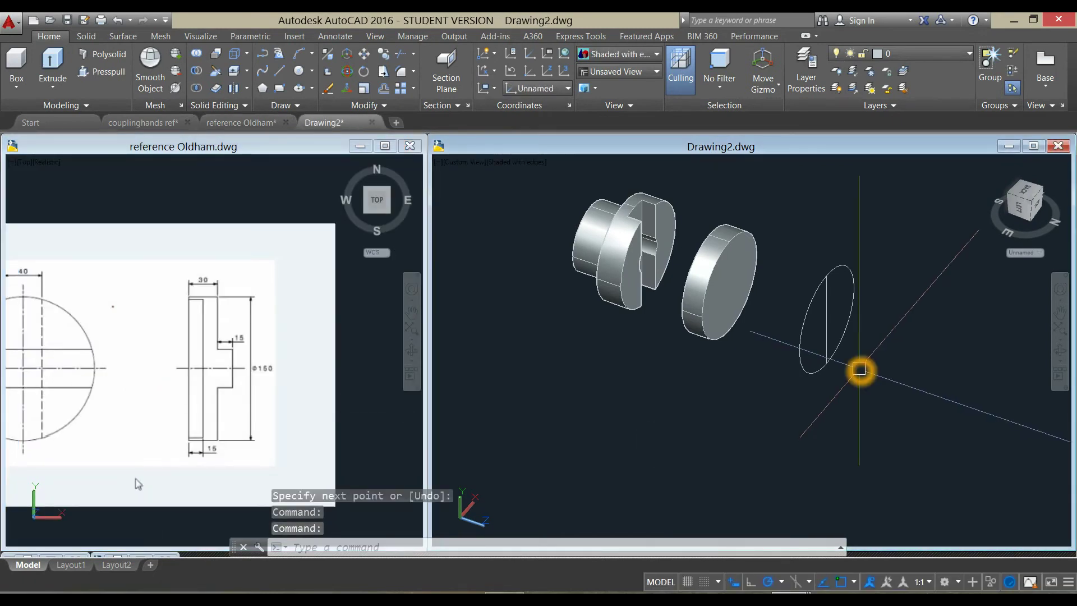
text(o)
Offset the vertical line 20 units to each side.
key(Return)
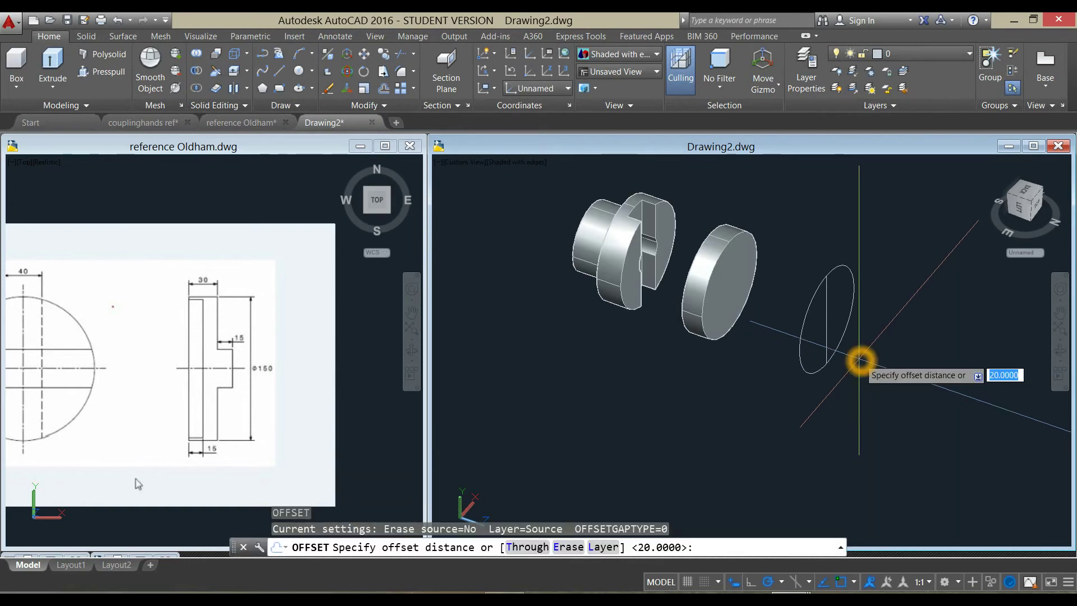
scroll(860, 362, up, 1)
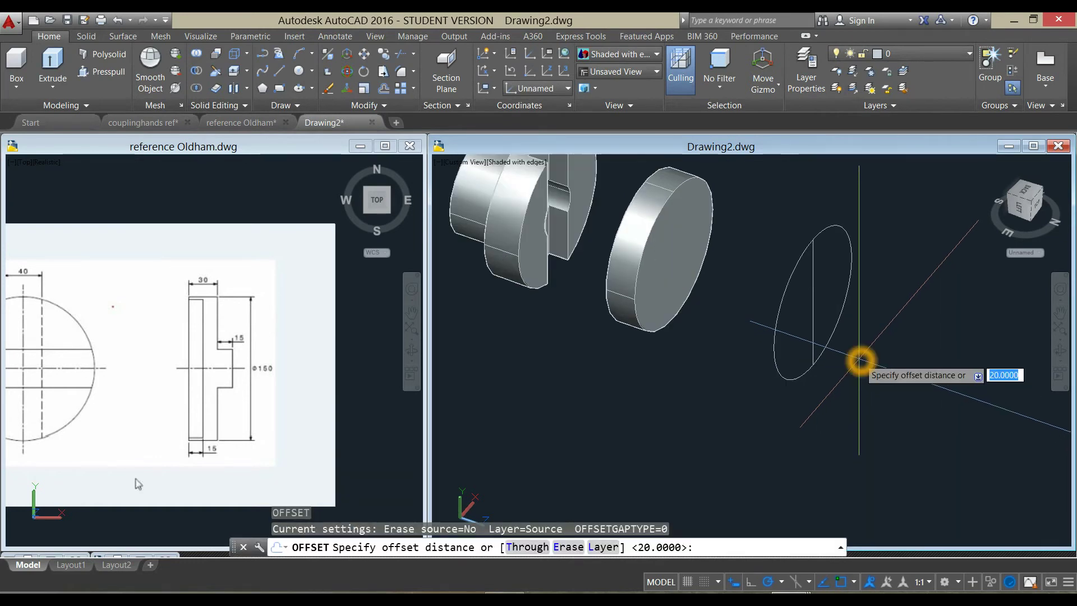
key(Return)
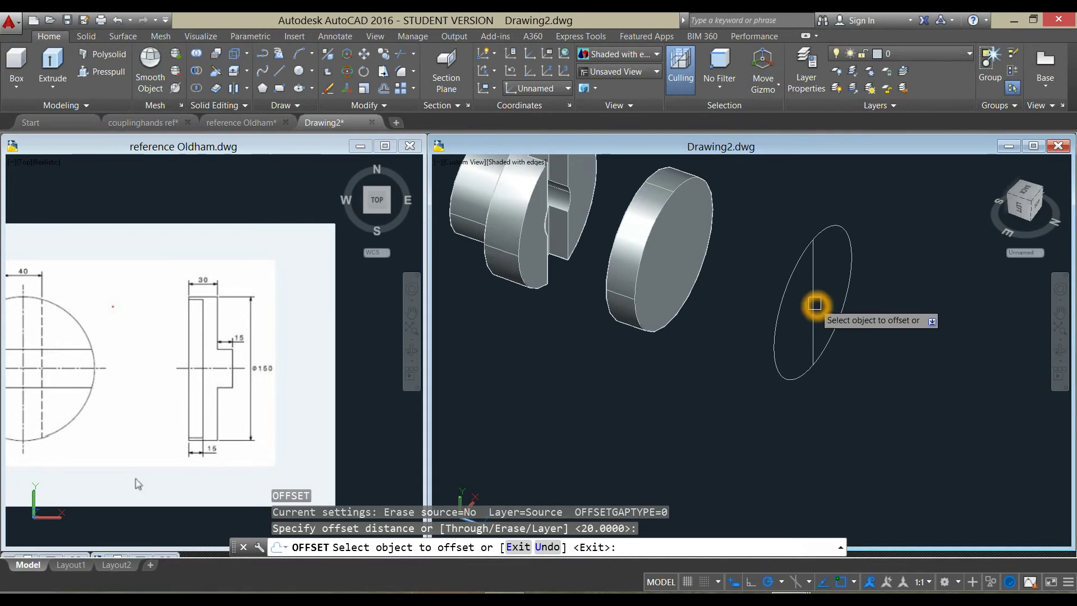
click(814, 303)
click(816, 293)
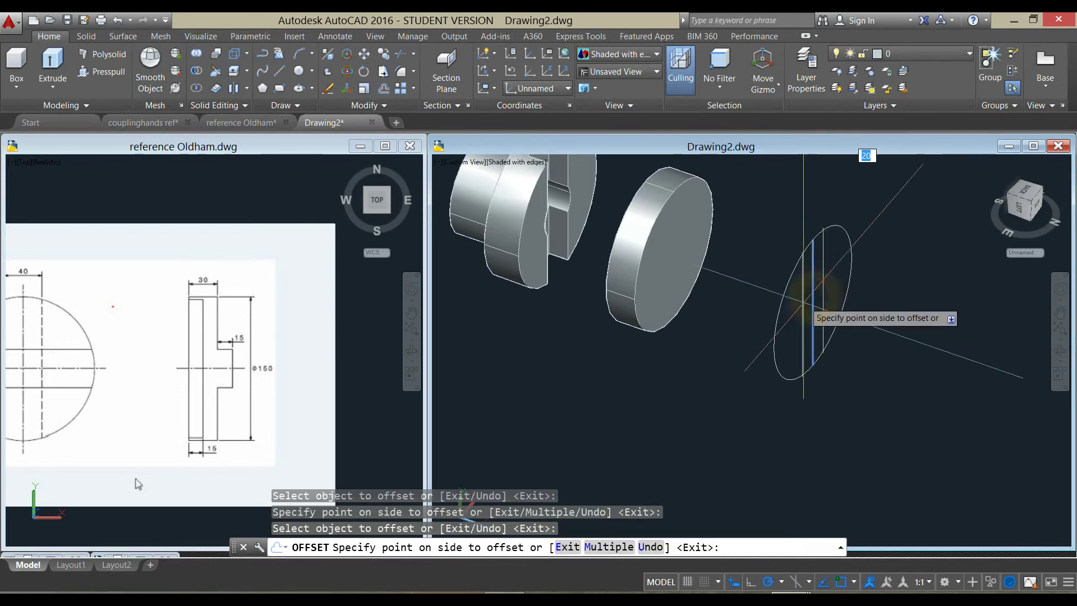
right_click(876, 301)
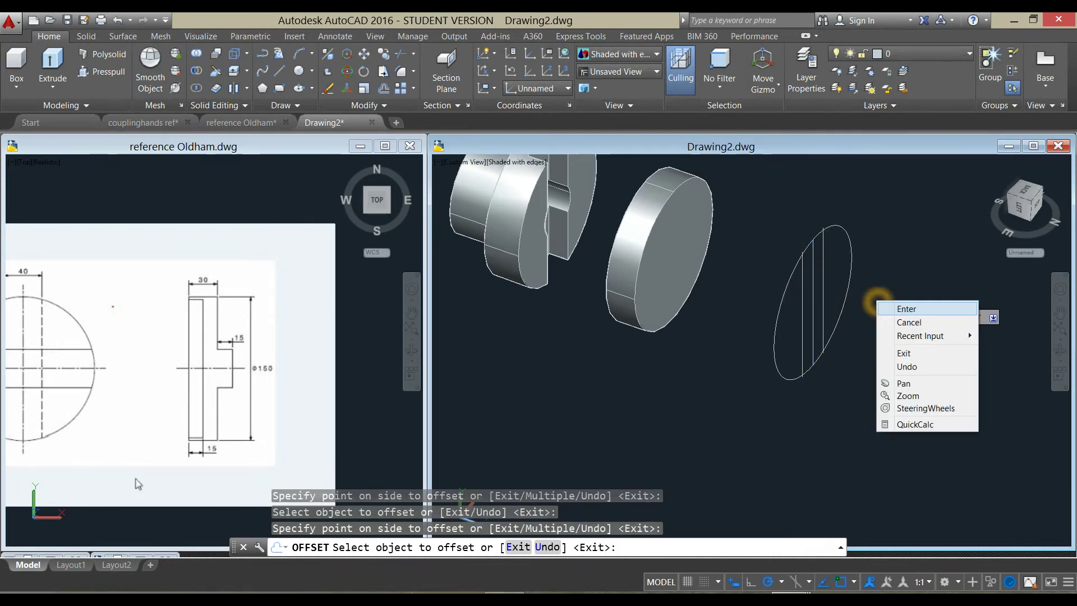
click(896, 307)
text(TR)
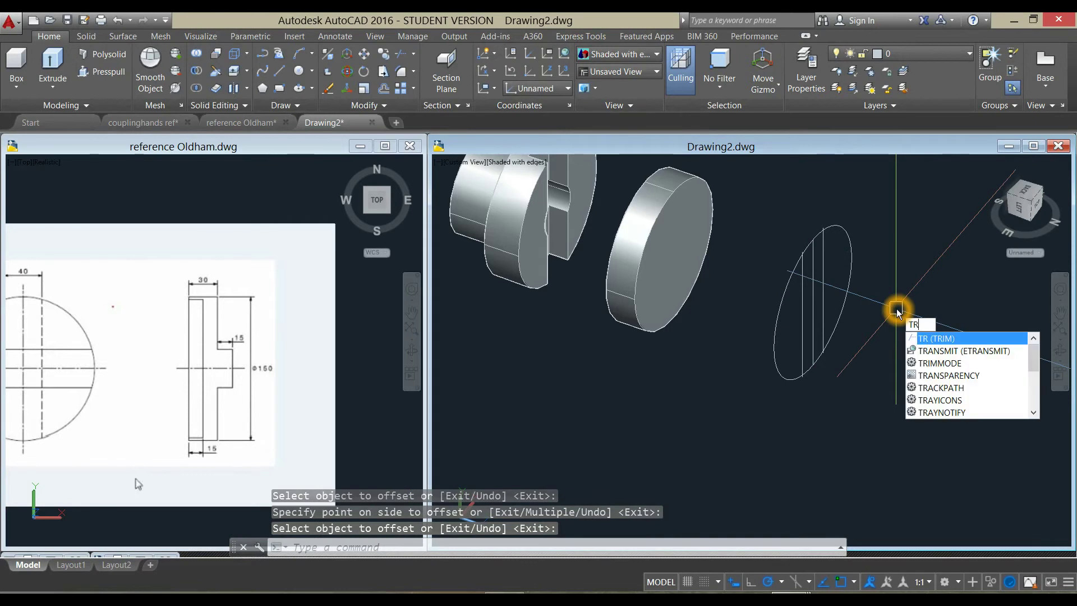
Trim the circle arcs and overhanging line ends down to the strip outline, then select the leftover vertical line.
key(Return)
key(Return)
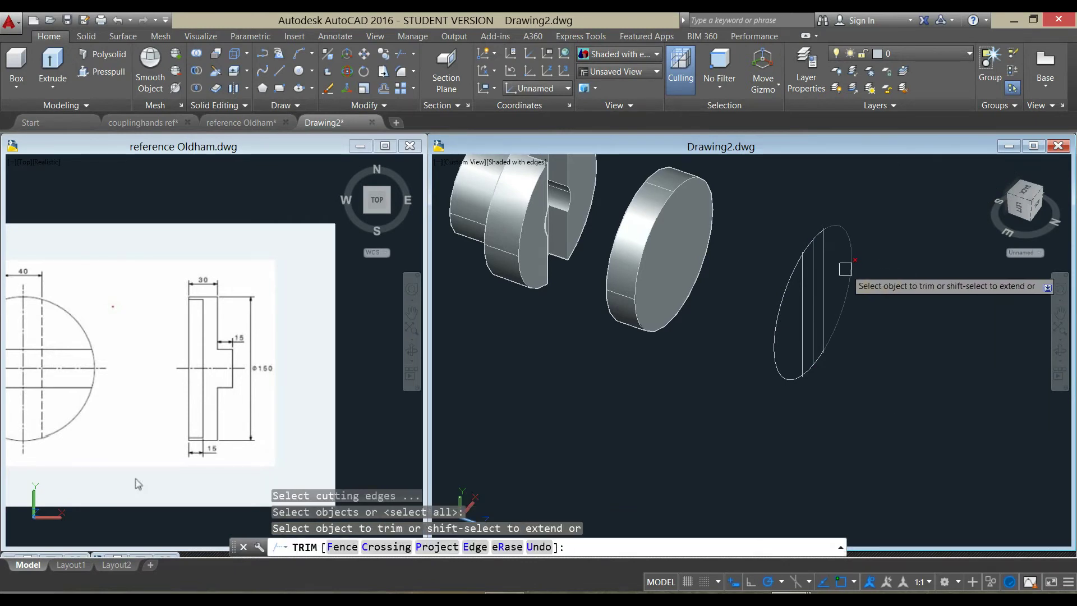
scroll(849, 270, up, 3)
click(852, 255)
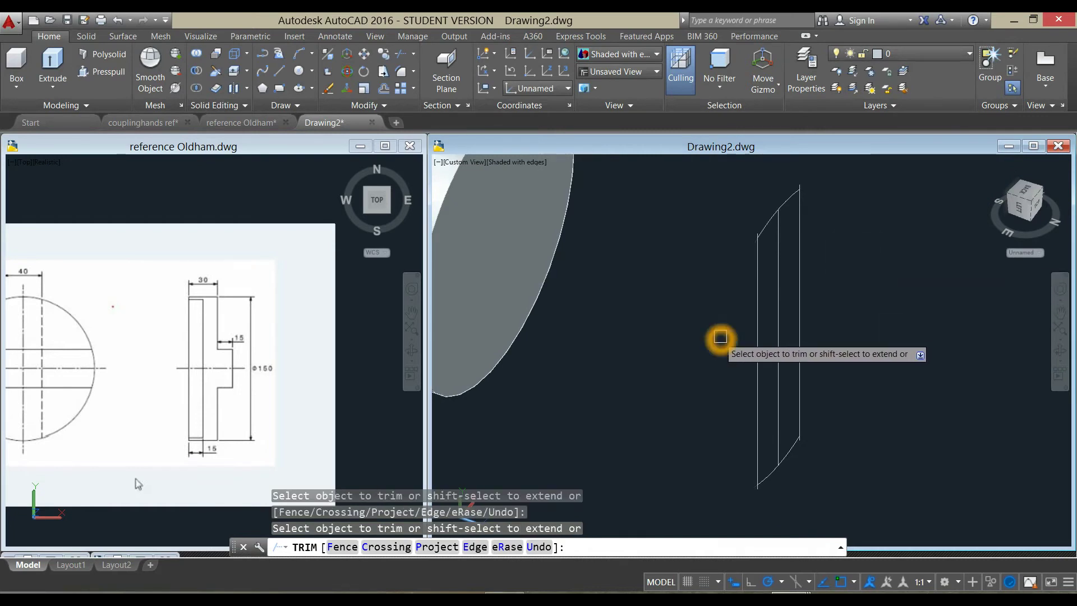
scroll(721, 337, up, 3)
scroll(724, 243, up, 3)
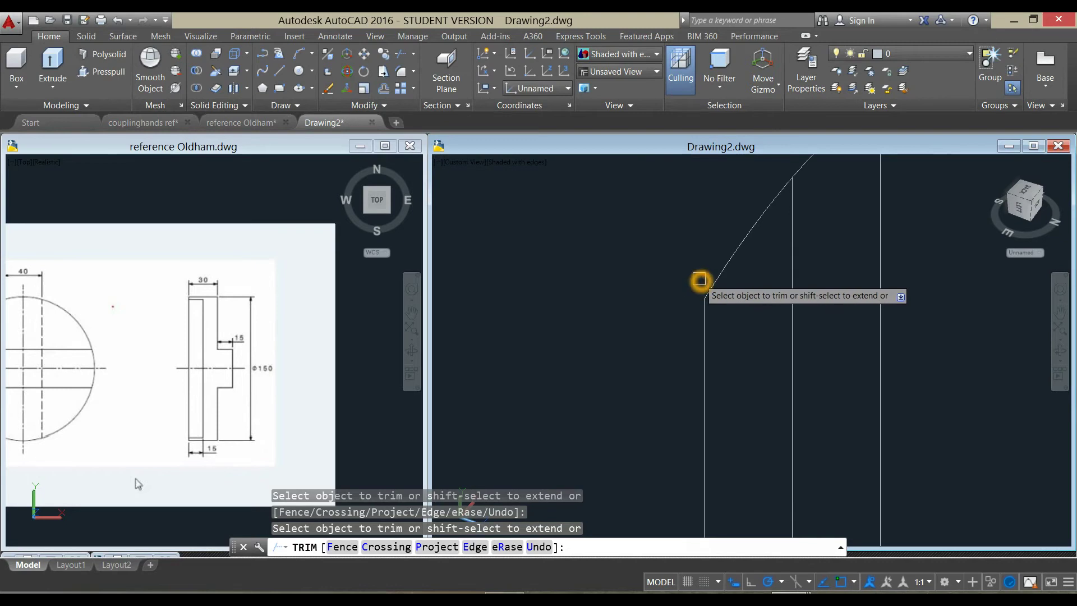
scroll(673, 380, down, 2)
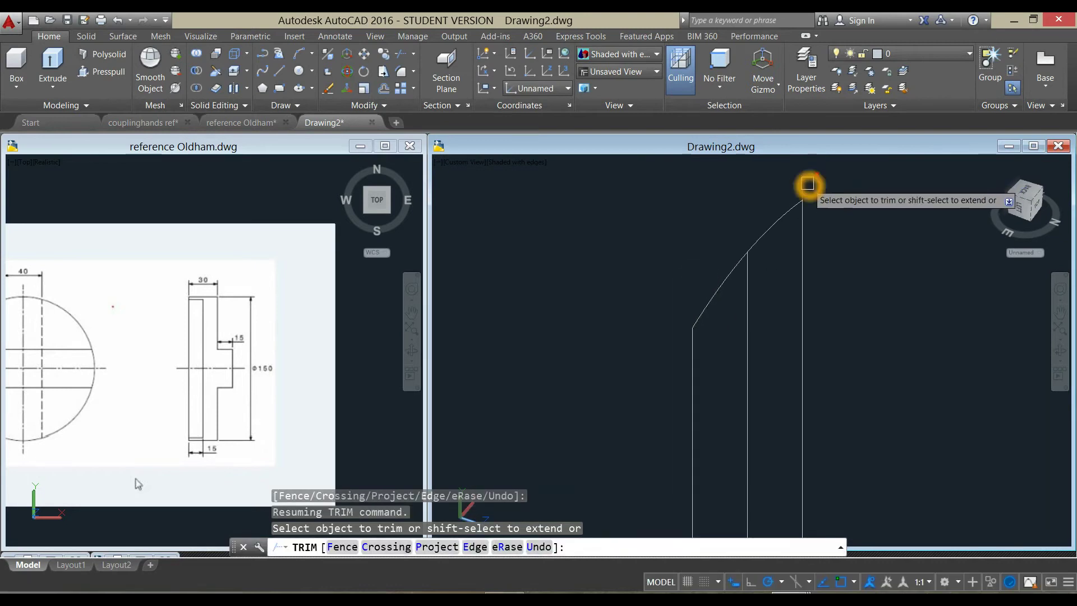
shift+middle_drag(808, 184, 701, 315)
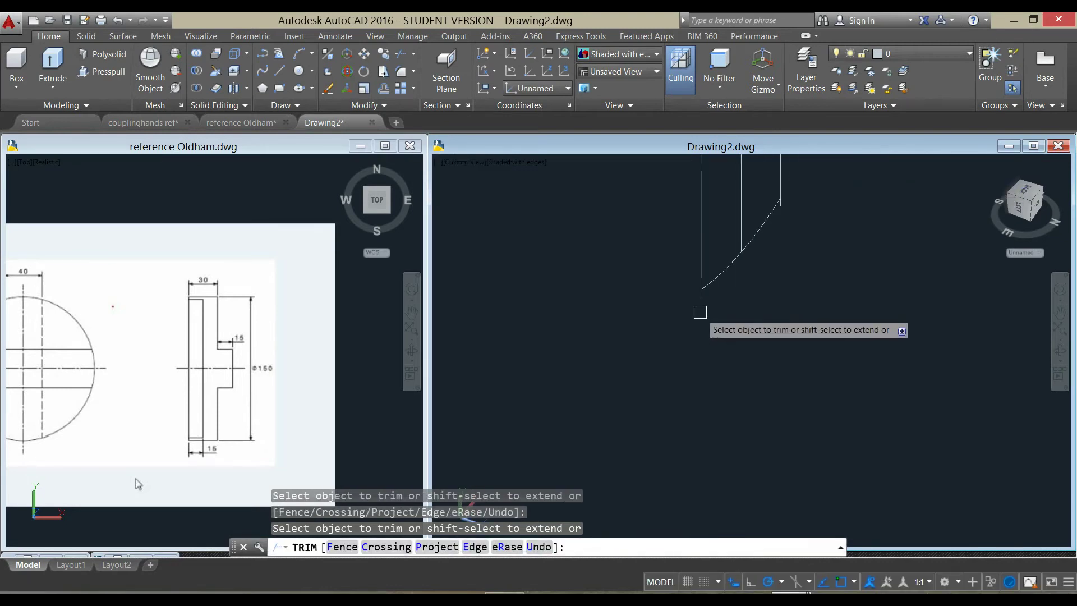
click(704, 299)
click(785, 236)
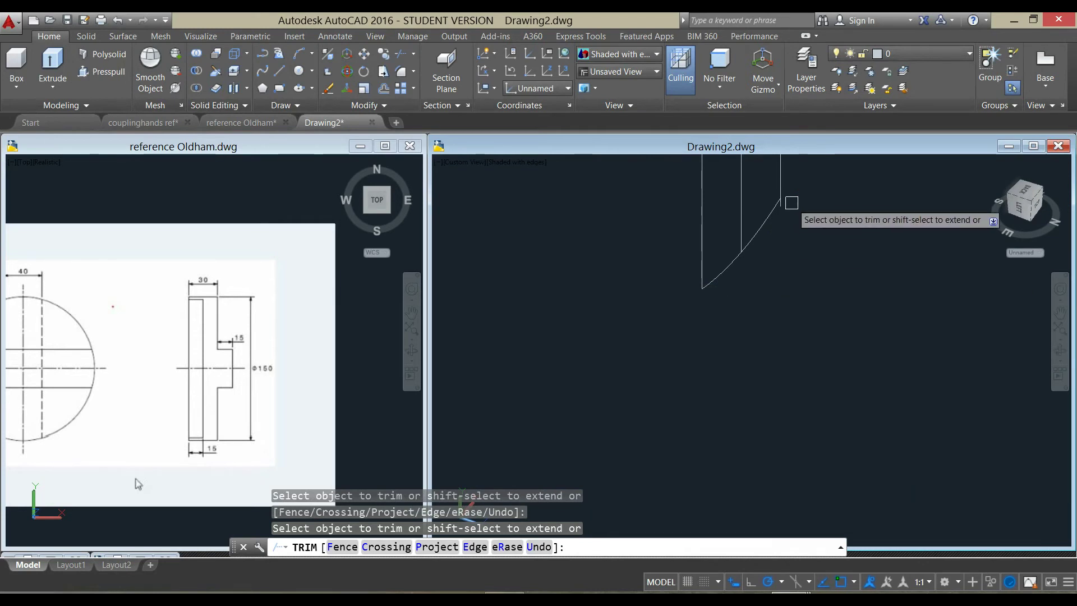
right_click(786, 209)
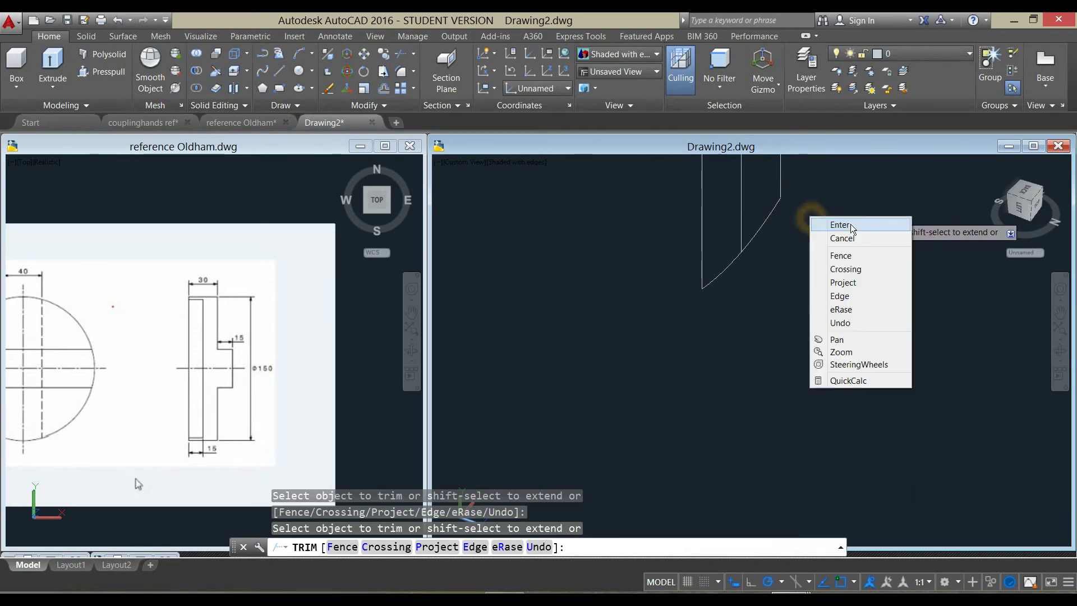
click(825, 339)
click(694, 269)
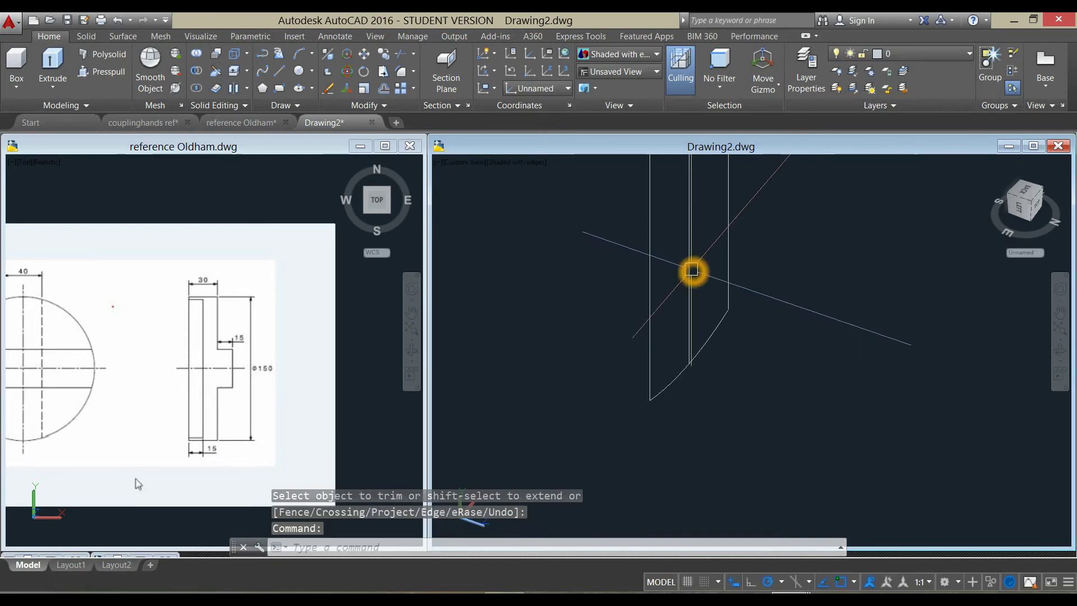
Erase the stray vertical line and JOIN the four key-outline edges into one closed polyline.
key(Delete)
shift+middle_drag(694, 270, 726, 285)
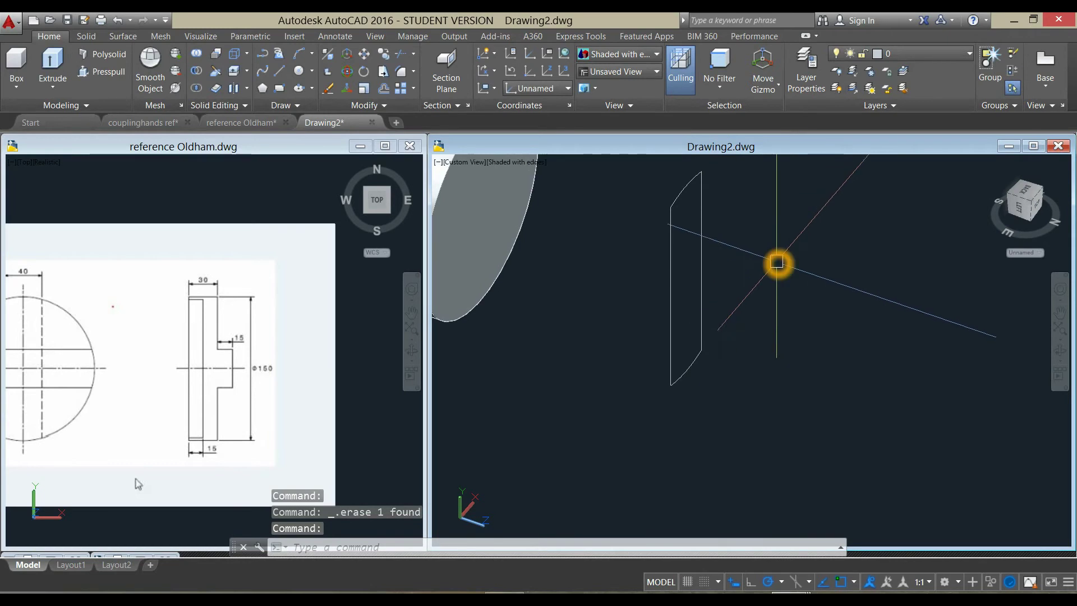
text(oi)
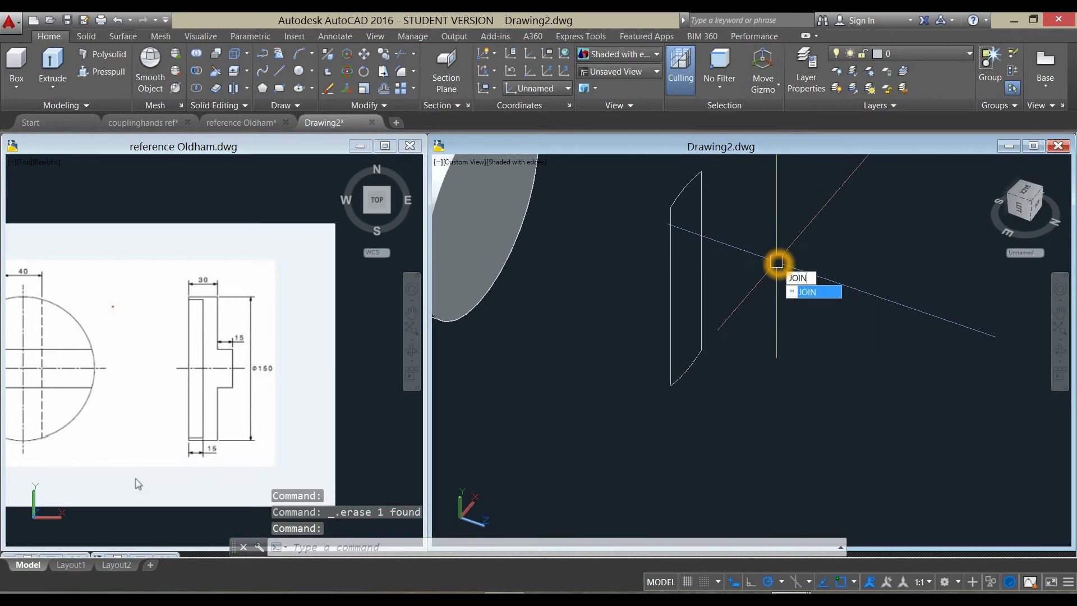
key(Return)
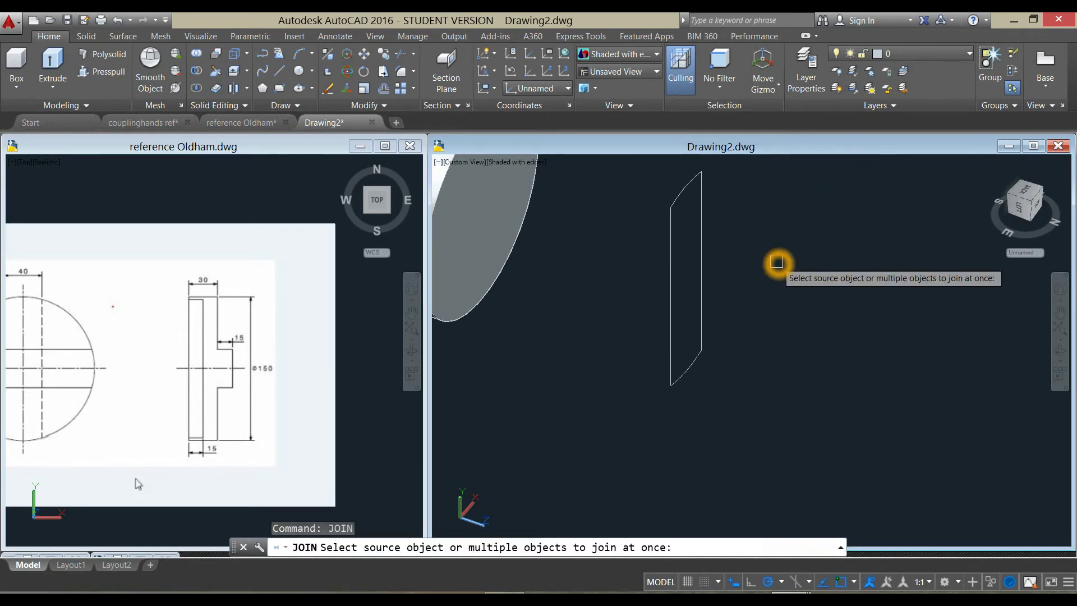
scroll(777, 262, down, 2)
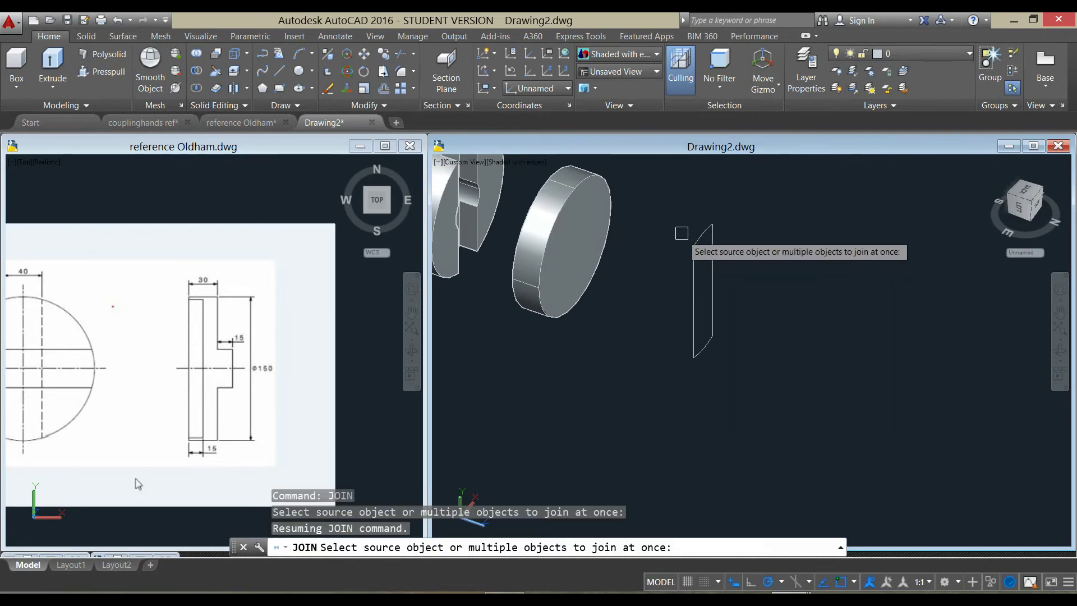
click(685, 201)
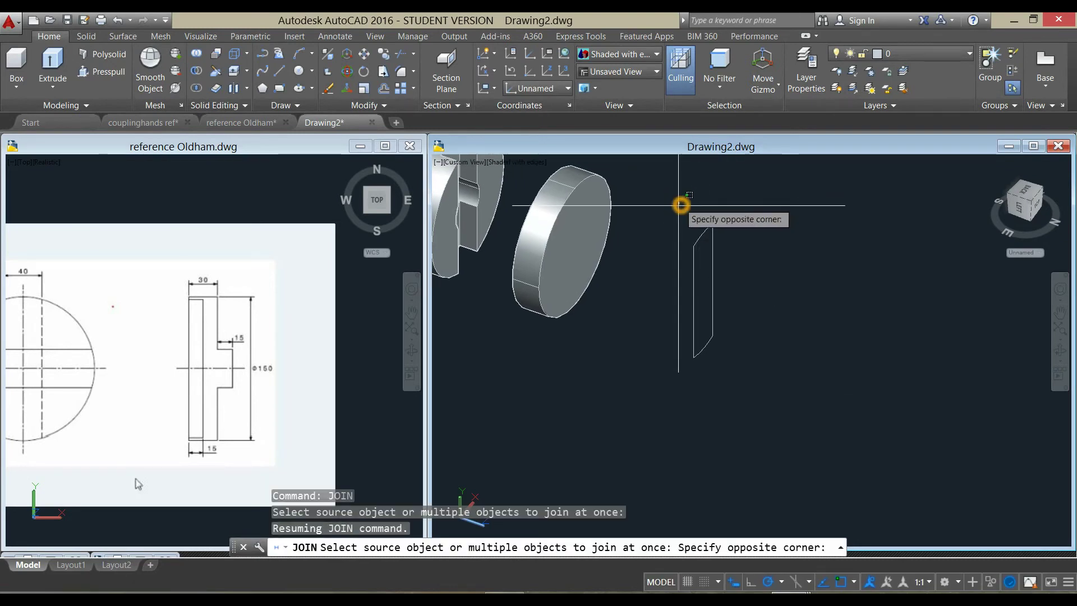
click(756, 387)
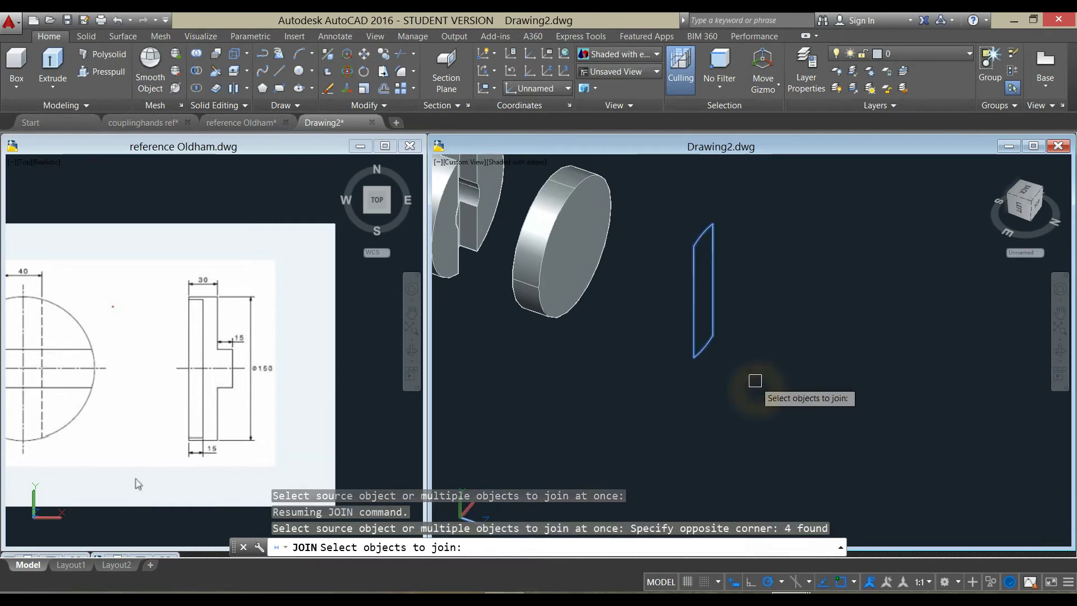
right_click(772, 242)
scroll(773, 242, down, 2)
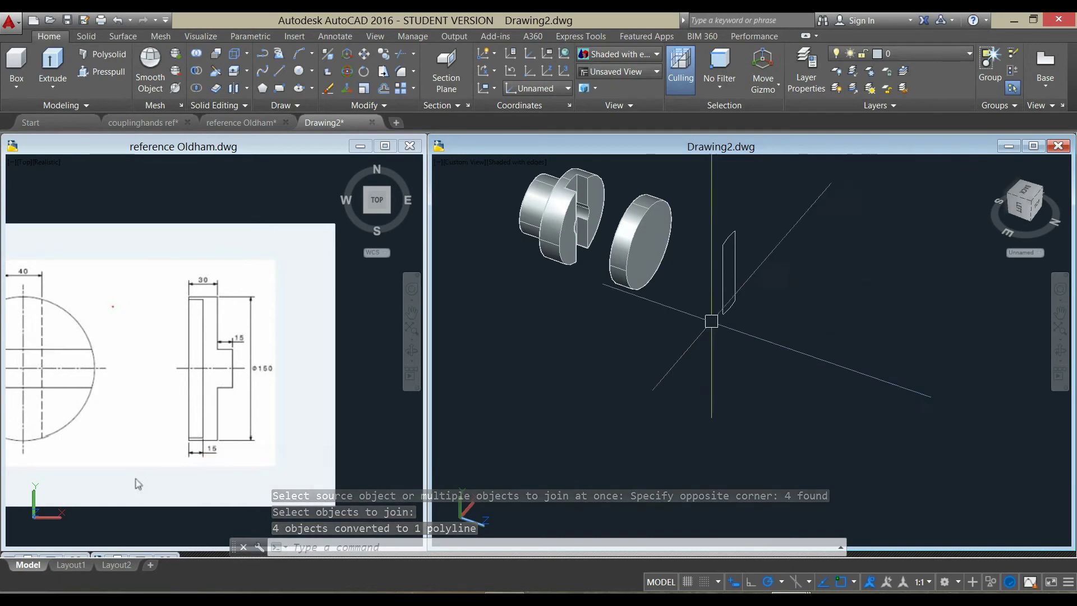
click(195, 455)
Extrude the key rectangle 15 units into a solid bar.
click(55, 73)
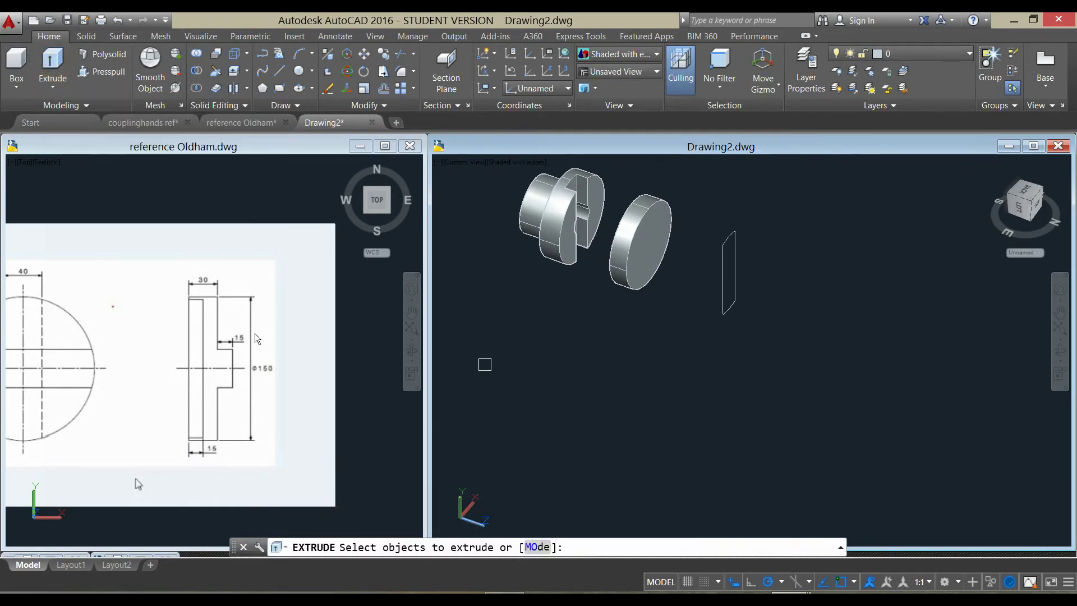
click(721, 308)
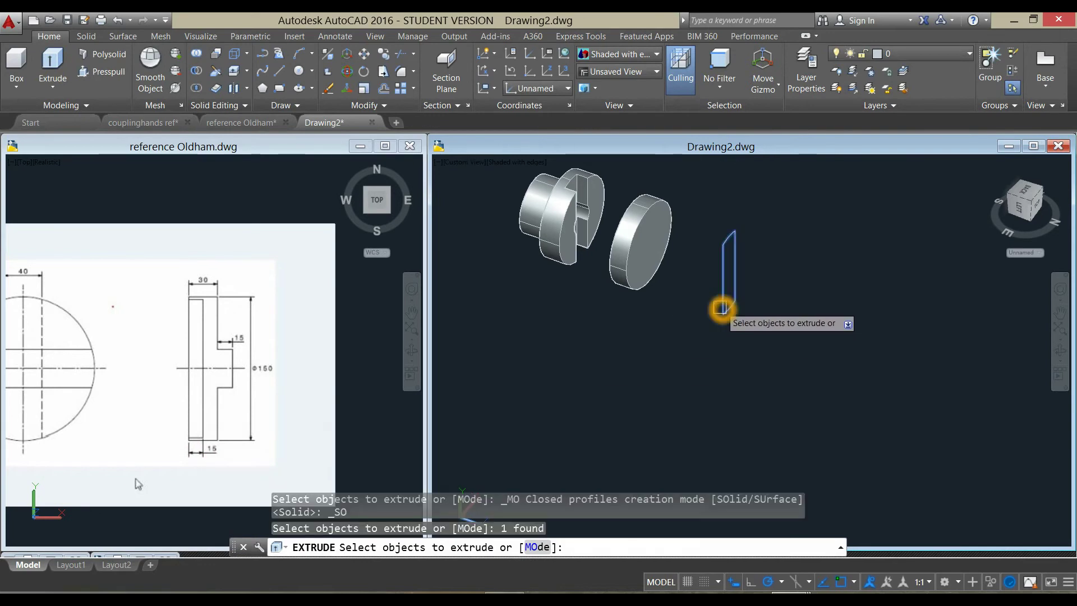
right_click(689, 321)
click(718, 331)
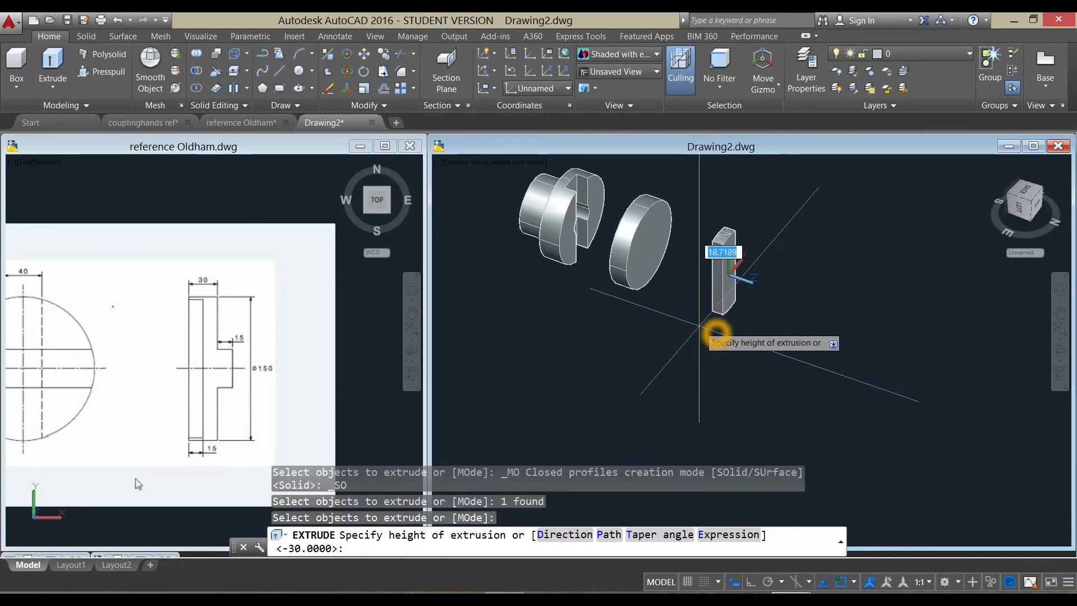
key(Return)
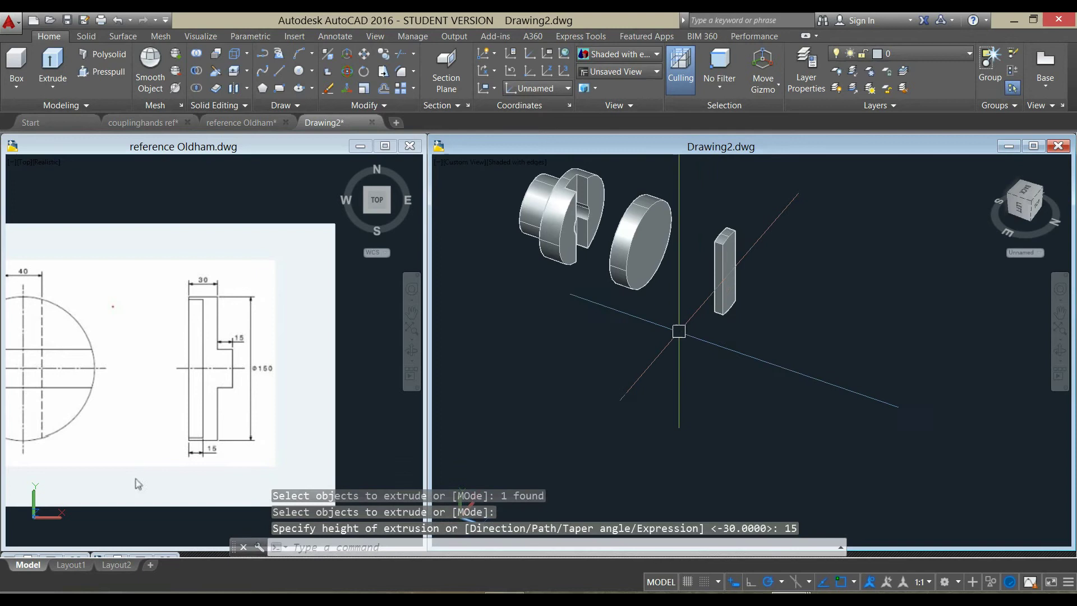
Check the reference Oldham drawing, then return to Drawing2 and select the new key bar.
click(197, 454)
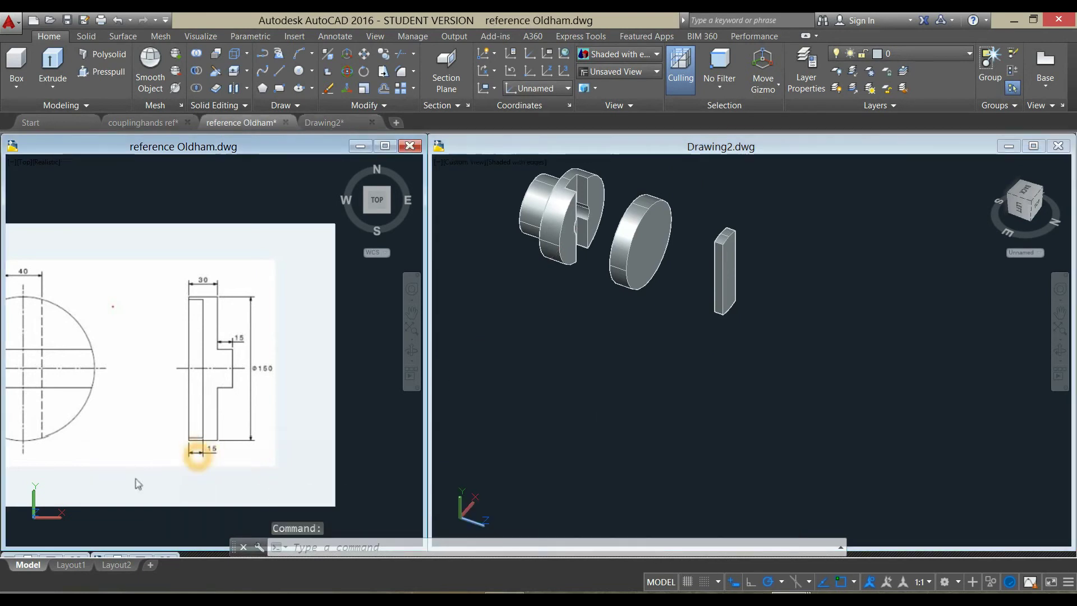
scroll(201, 451, up, 1)
scroll(201, 452, up, 4)
scroll(201, 452, down, 2)
scroll(201, 451, down, 2)
click(652, 383)
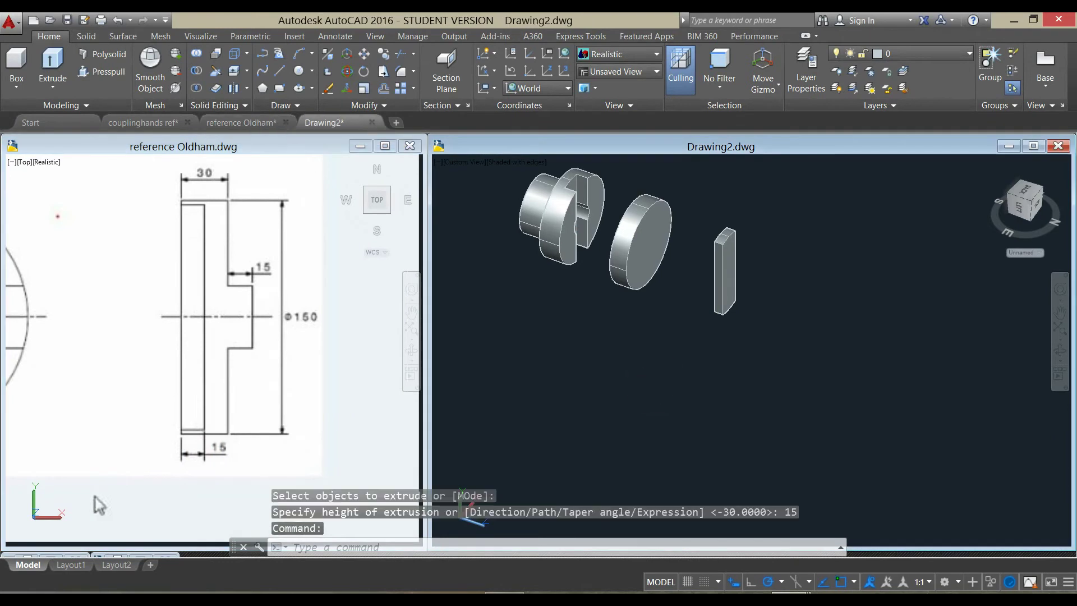
click(732, 265)
right_click(781, 239)
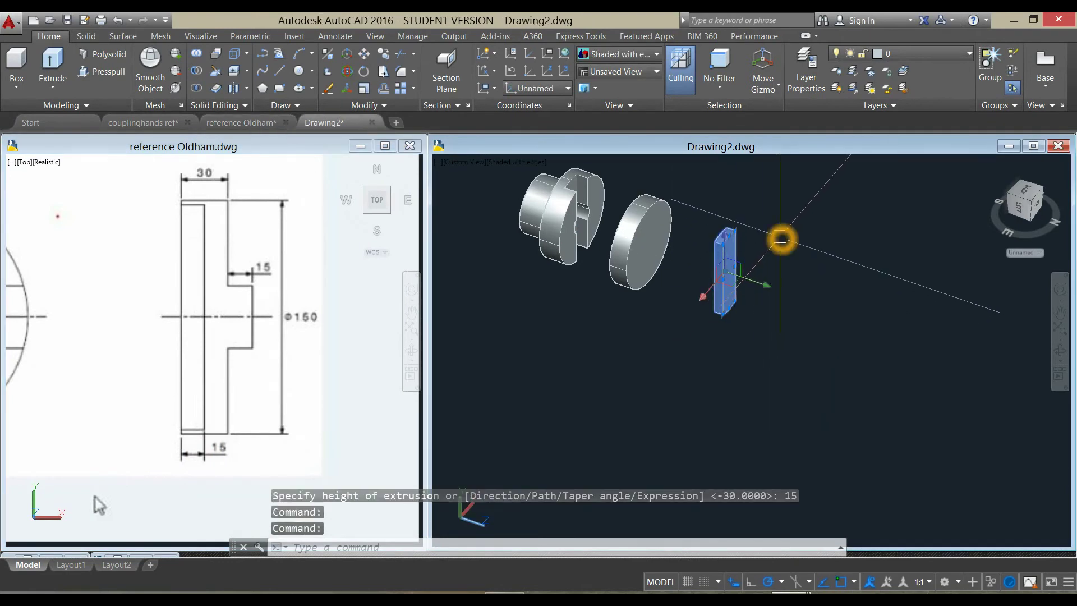
Copy the key bar to a second position beside the original.
click(808, 335)
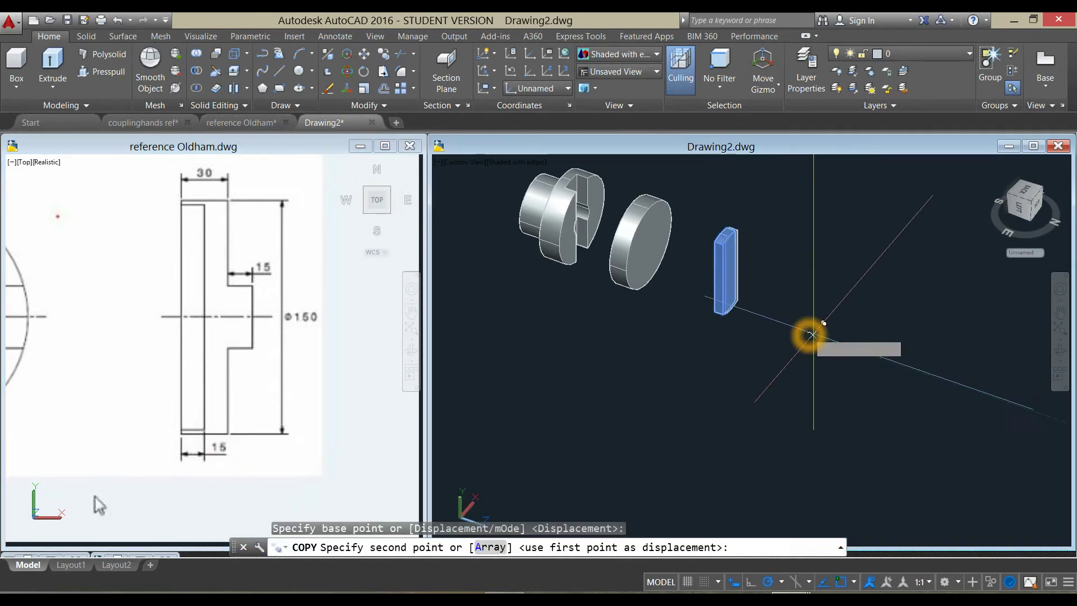
click(844, 360)
right_click(831, 359)
click(851, 372)
mouse_move(695, 327)
middle_down()
mouse_move(741, 352)
mouse_move(824, 337)
middle_up()
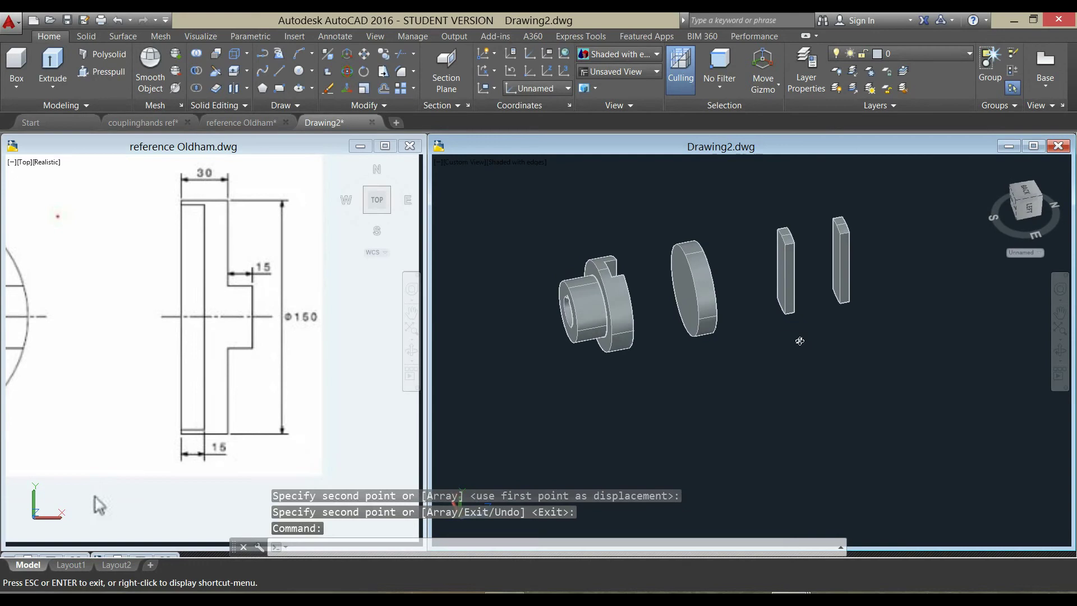
scroll(790, 258, up, 3)
Move the left key bar by its top corner onto the middle disc's face.
click(773, 218)
right_click(708, 273)
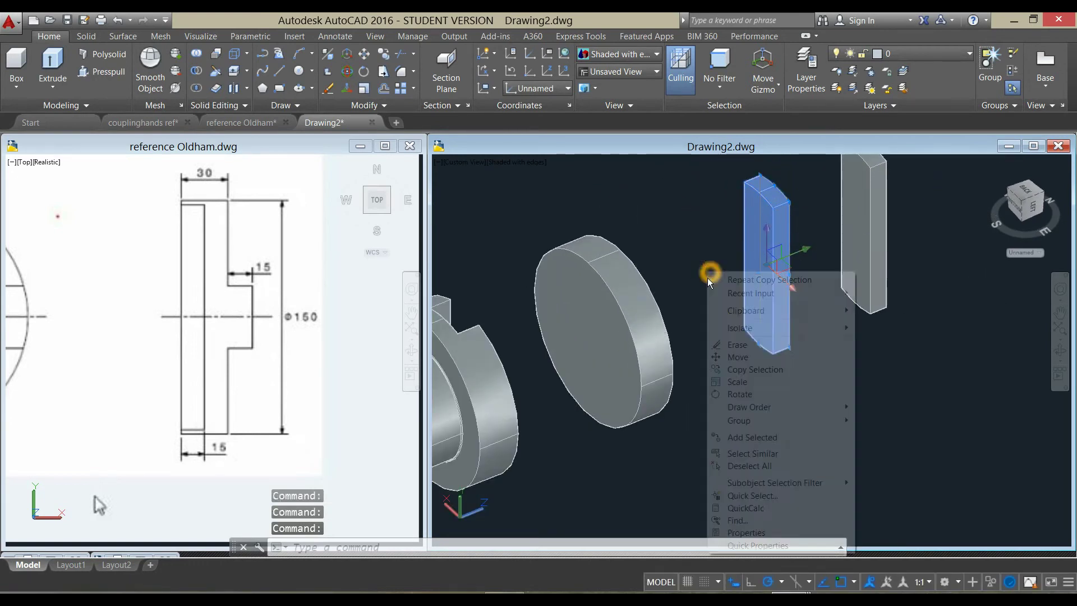
click(736, 358)
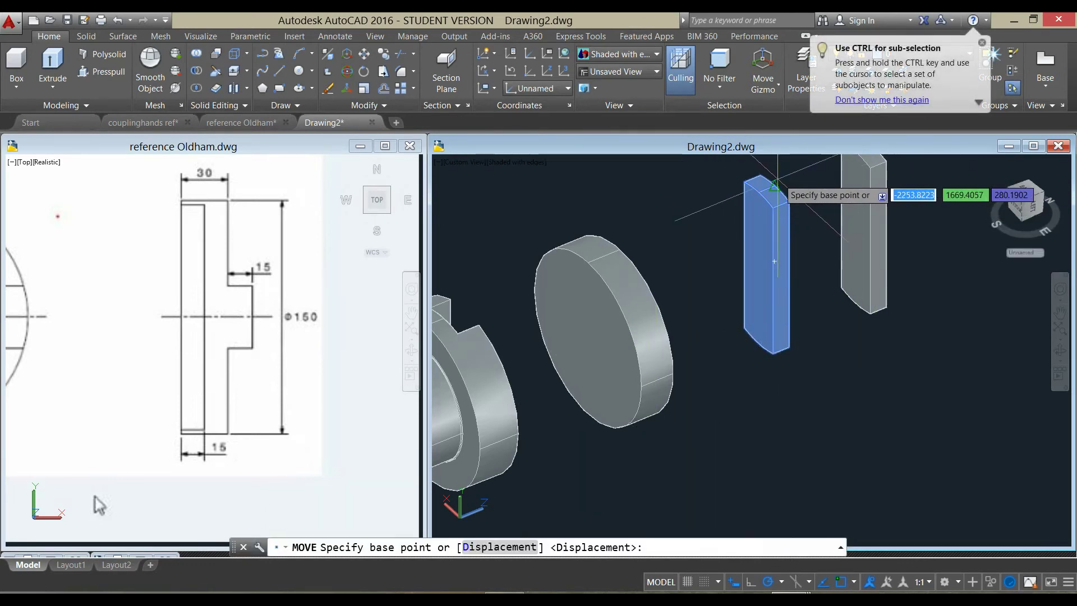
click(775, 185)
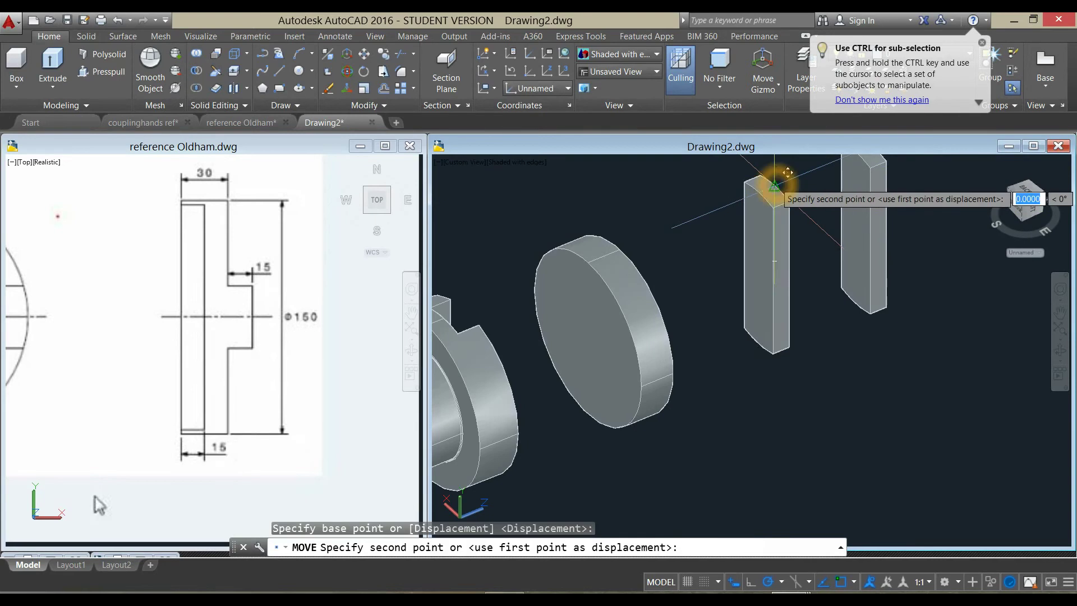
click(587, 261)
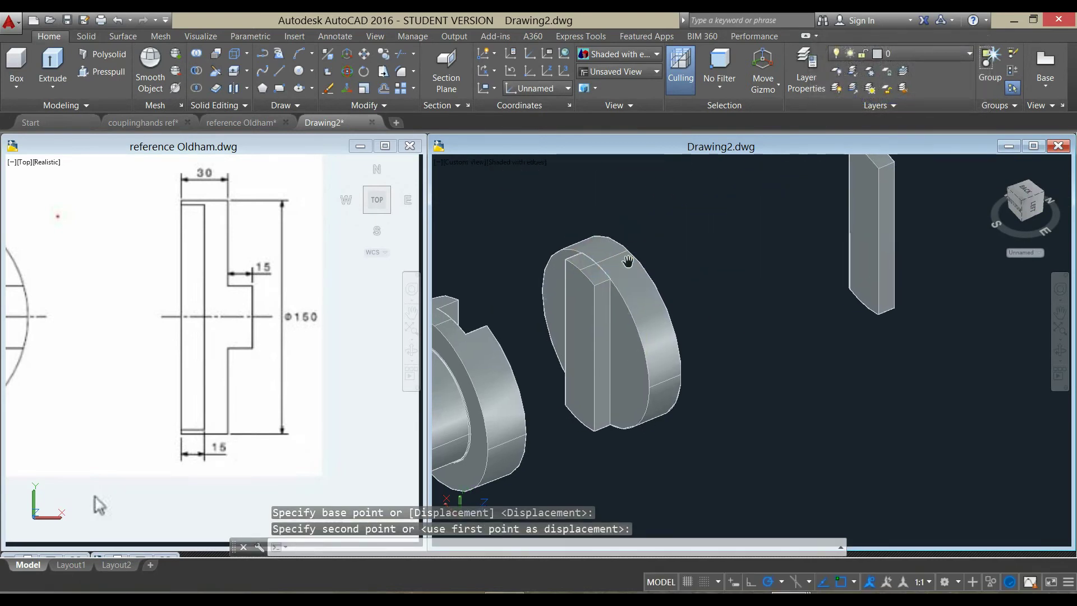
scroll(630, 259, down, 2)
scroll(629, 259, down, 2)
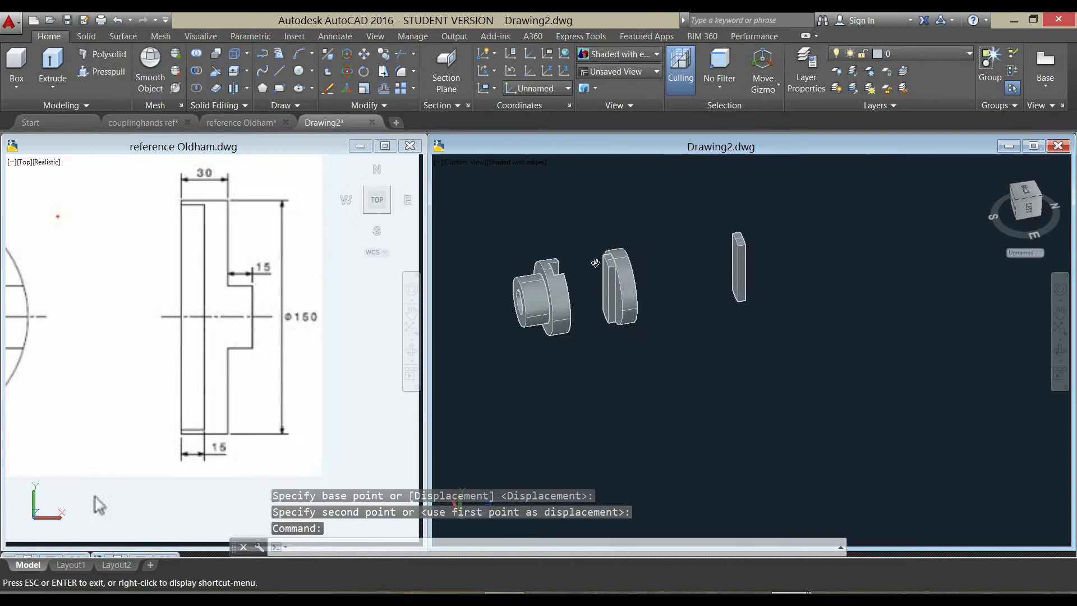
shift+middle_drag(630, 260, 640, 260)
scroll(740, 261, up, 3)
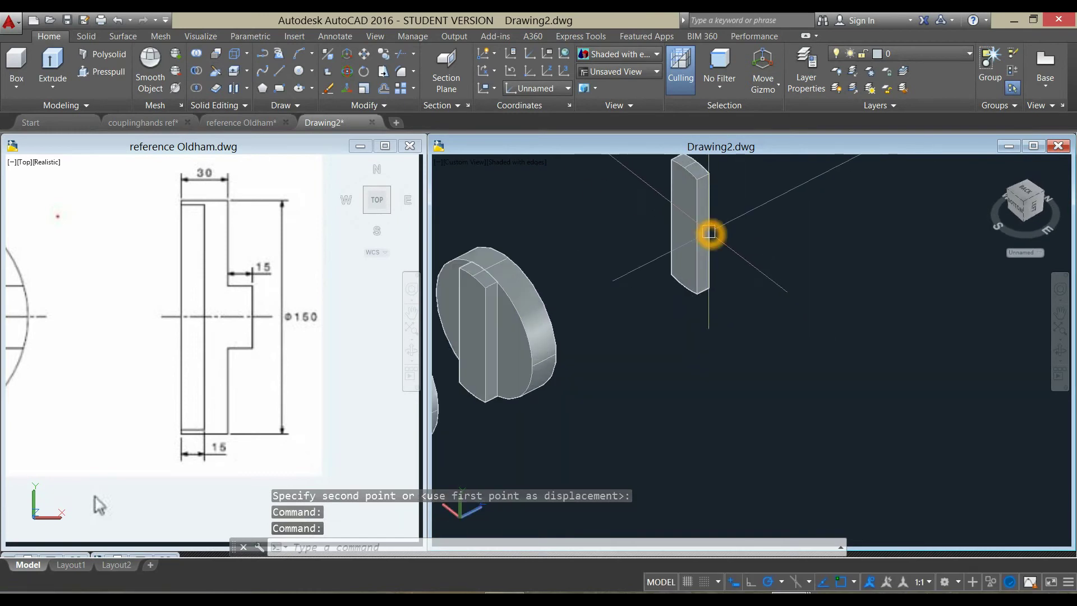
click(709, 233)
key(Escape)
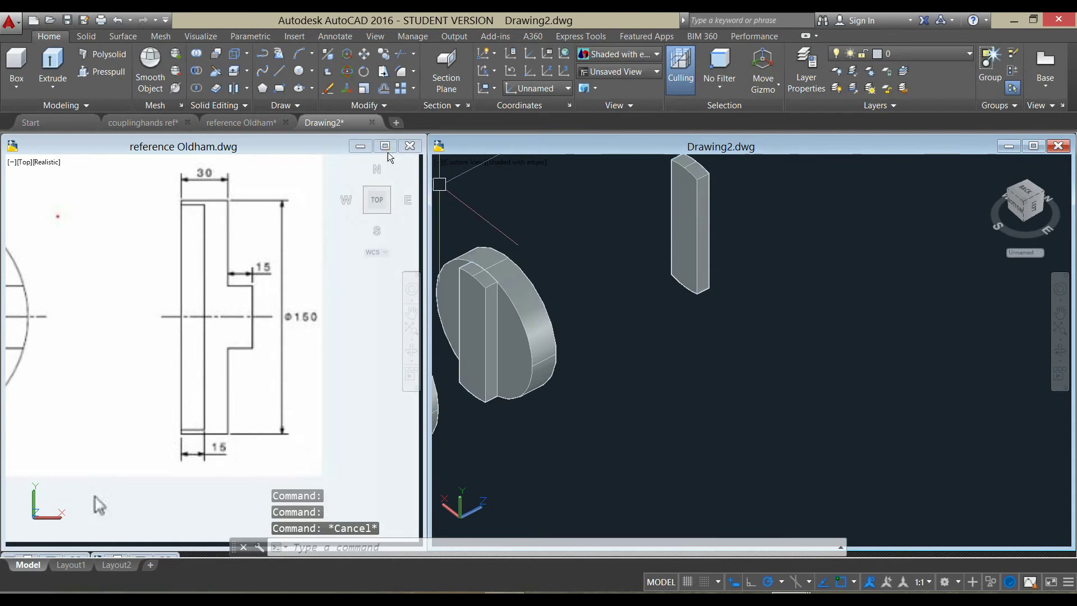
3D-rotate the free key bar about a base point on it, picking the rotation angle.
click(355, 88)
click(351, 75)
click(351, 75)
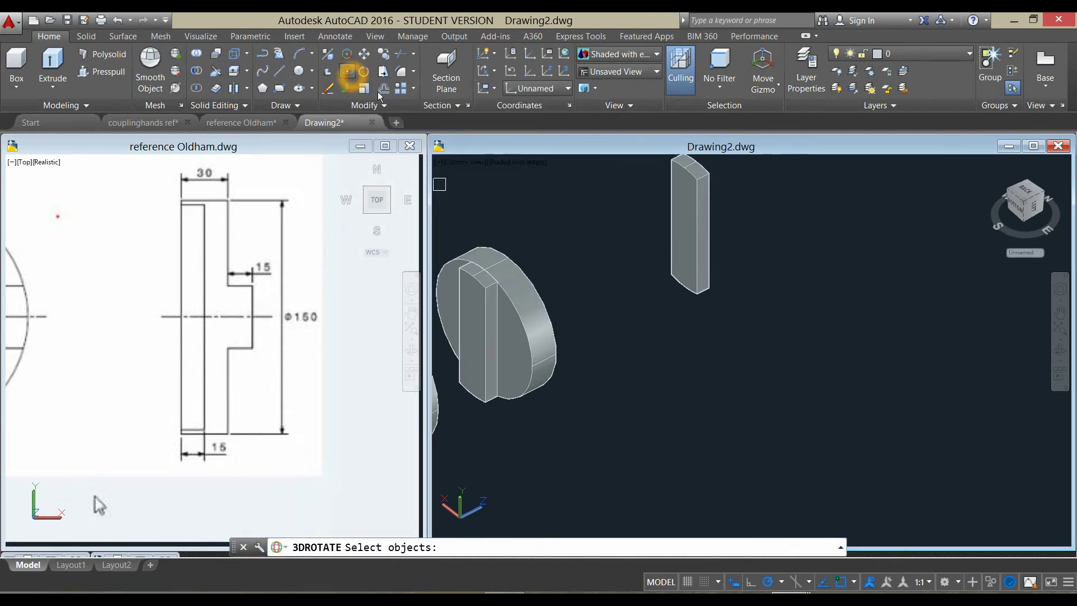
click(711, 257)
key(Return)
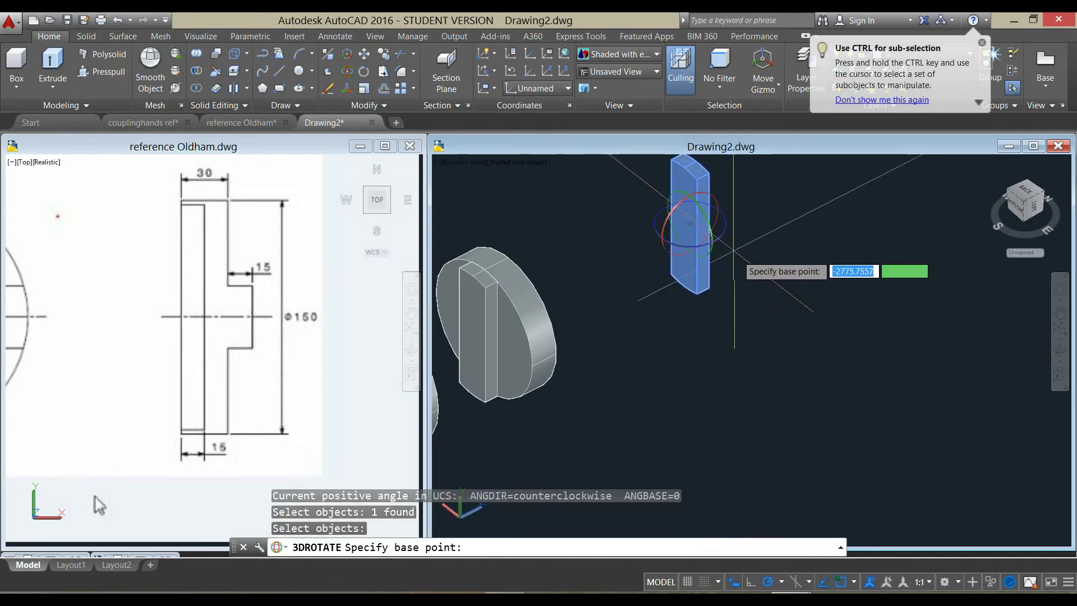
click(703, 214)
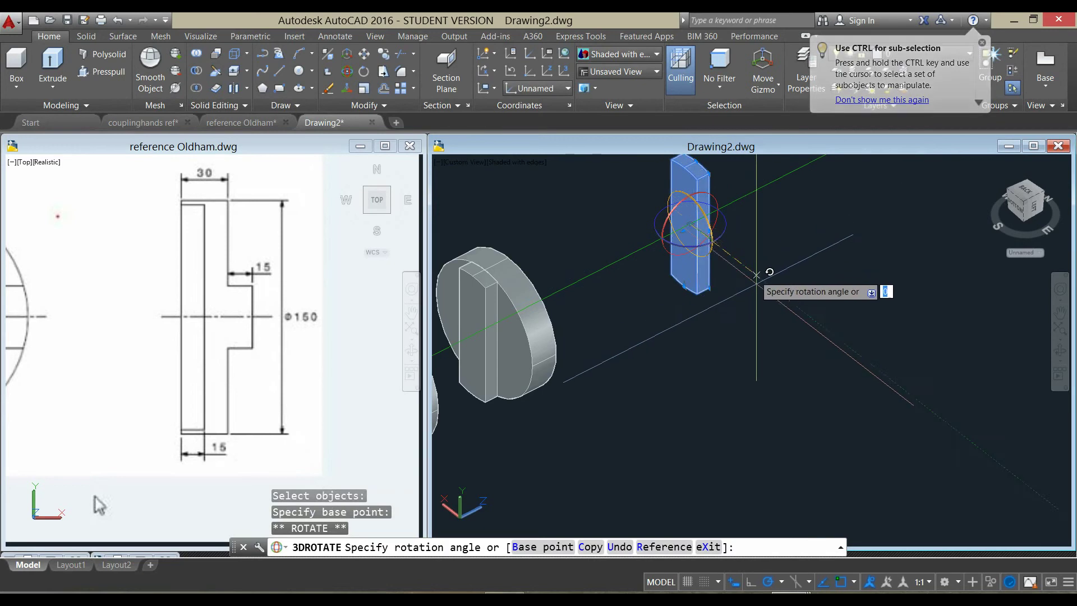
click(685, 358)
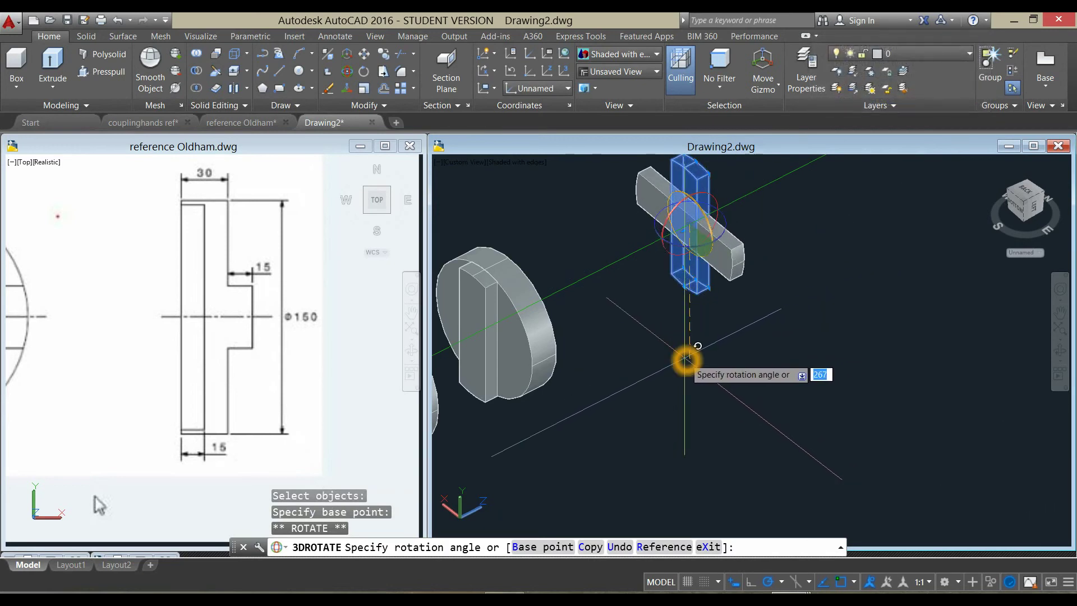
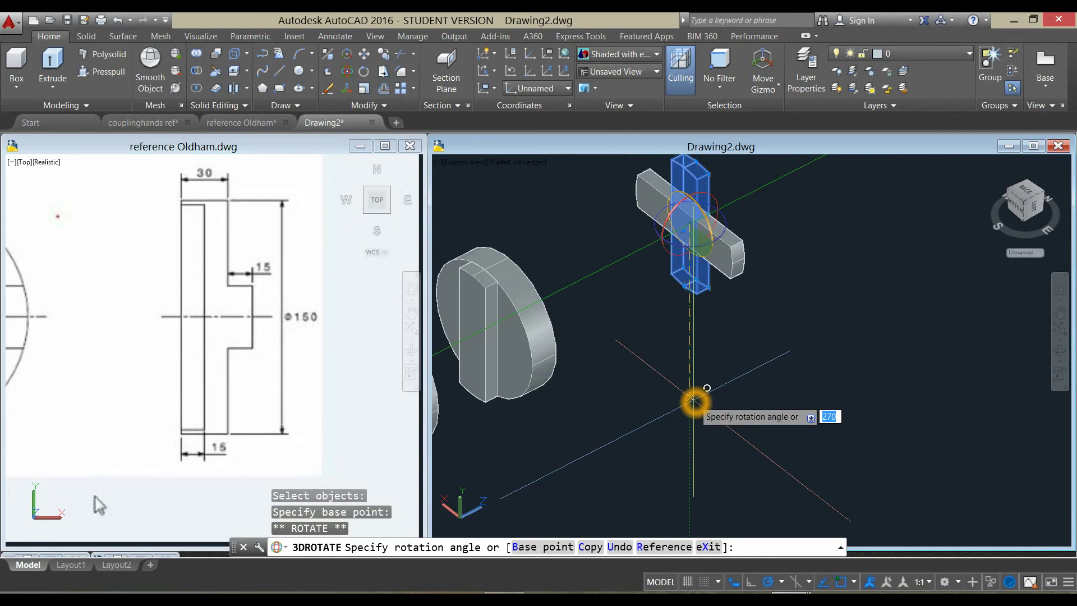
Finish the 3D rotation so the rectangular key lies flat.
click(694, 400)
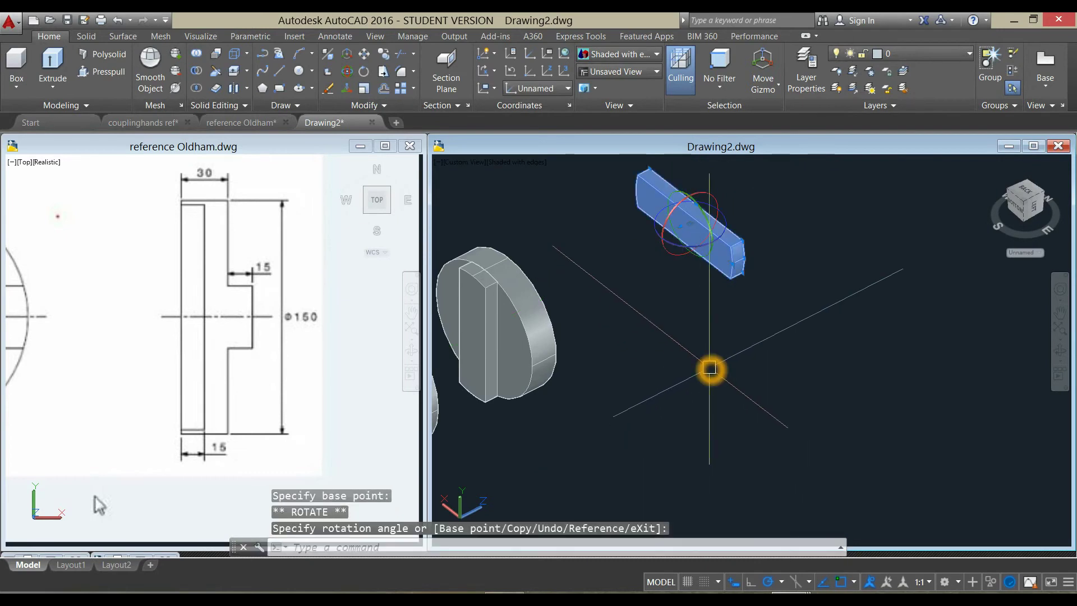
key(Escape)
scroll(741, 253, up, 2)
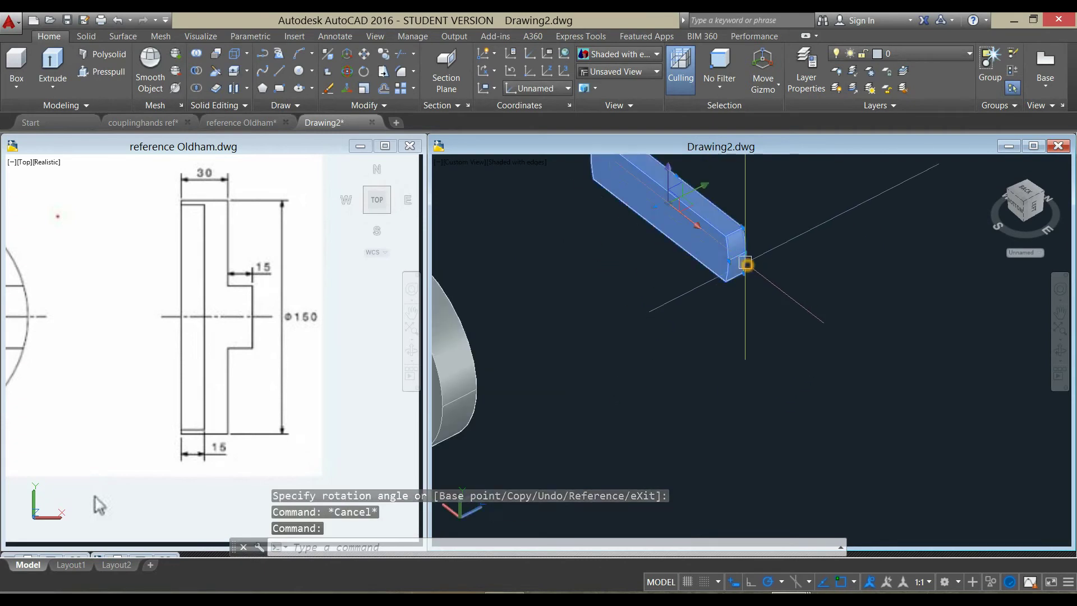
Move the key by its corner toward the flange.
right_click(790, 233)
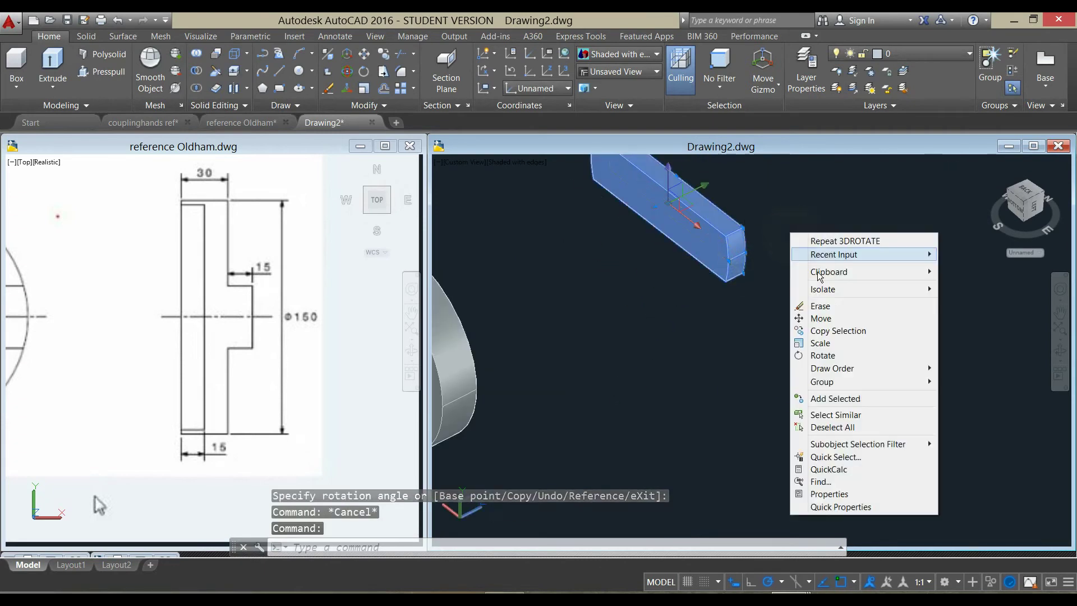
click(847, 322)
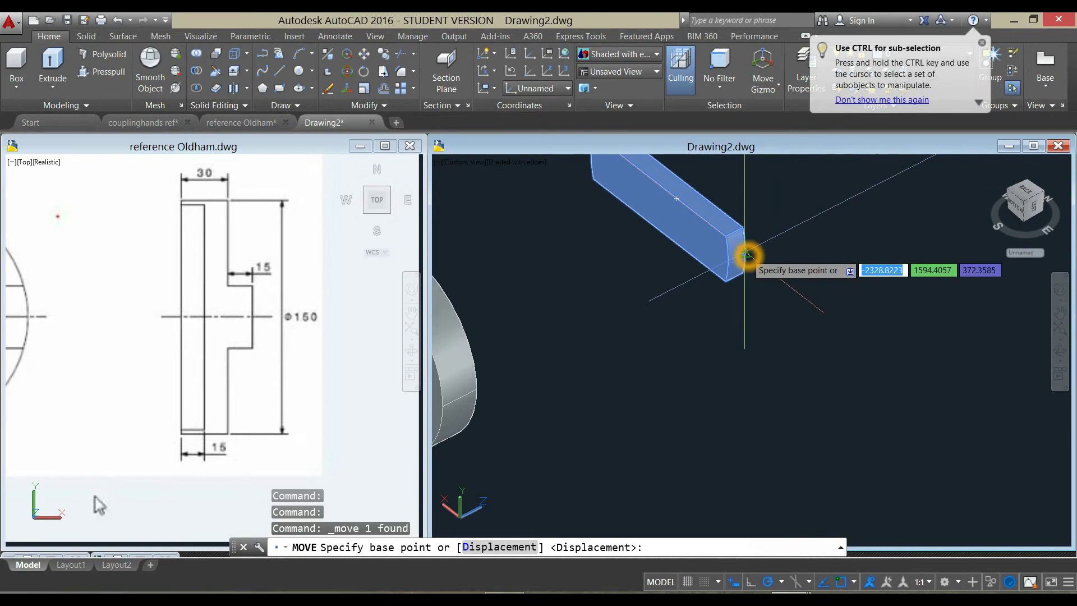
click(747, 255)
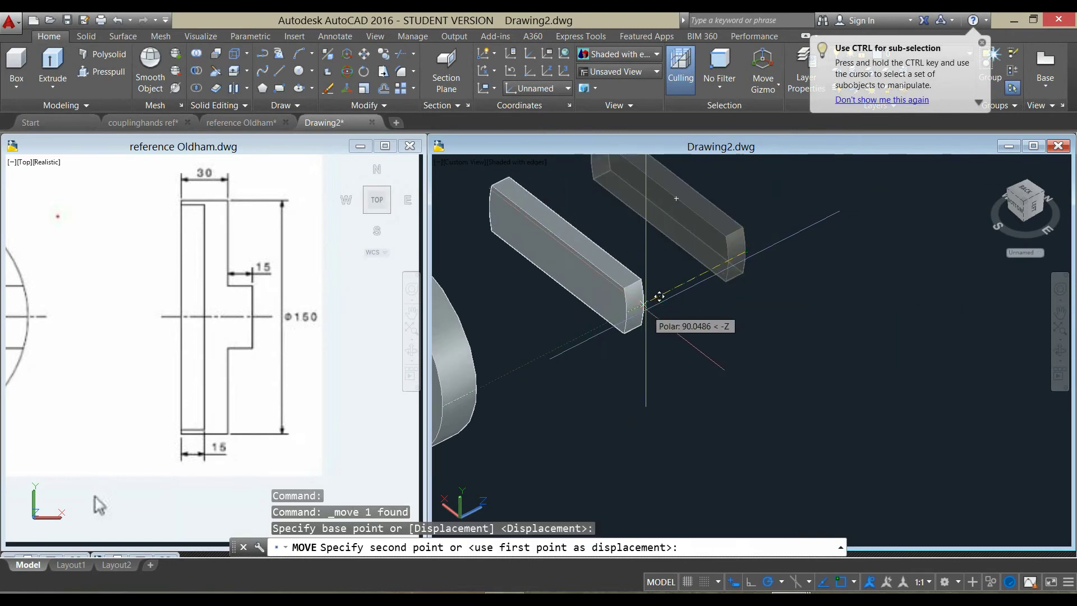
click(668, 306)
Move the key again by its end corner and seat it on the flange face.
click(679, 301)
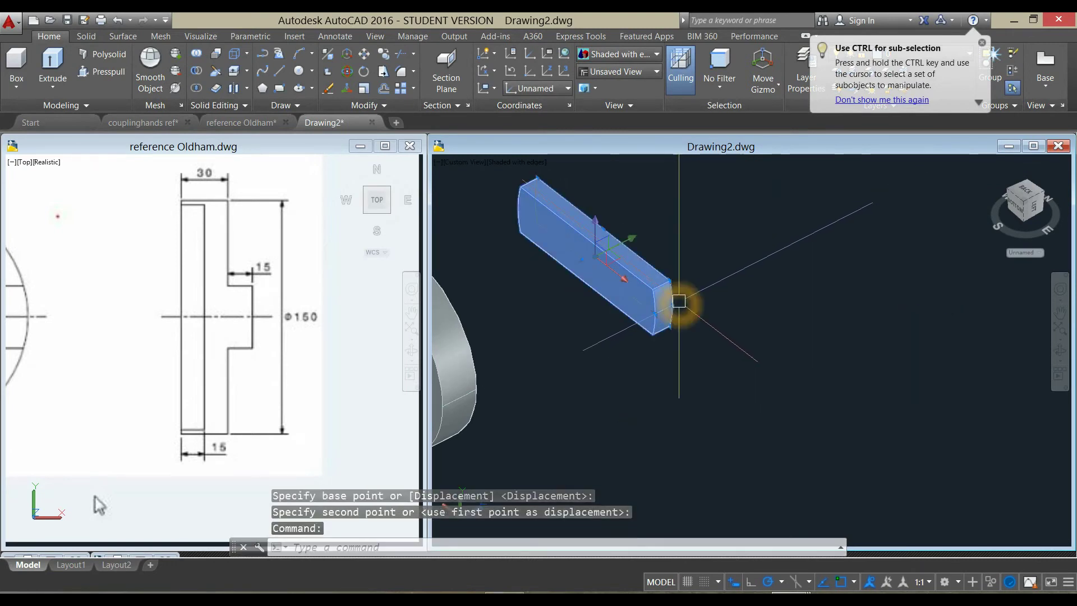
right_click(679, 301)
click(729, 348)
click(669, 325)
scroll(656, 314, up, 3)
middle_drag(578, 349, 712, 291)
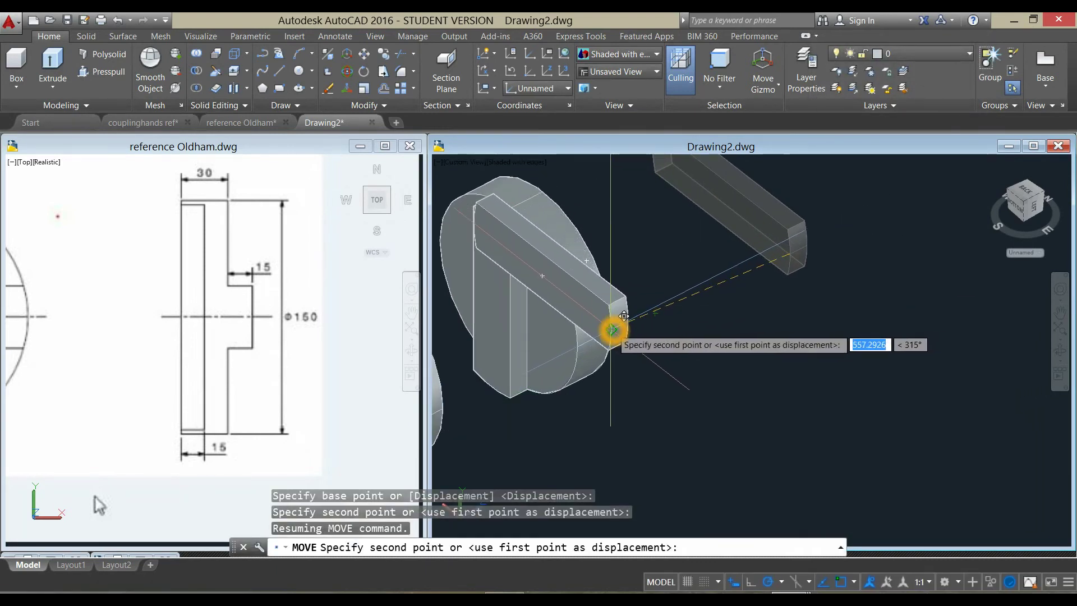
scroll(645, 314, down, 5)
mouse_move(647, 319)
shift+middle_down()
mouse_move(677, 294)
mouse_move(603, 303)
shift+middle_up()
click(635, 293)
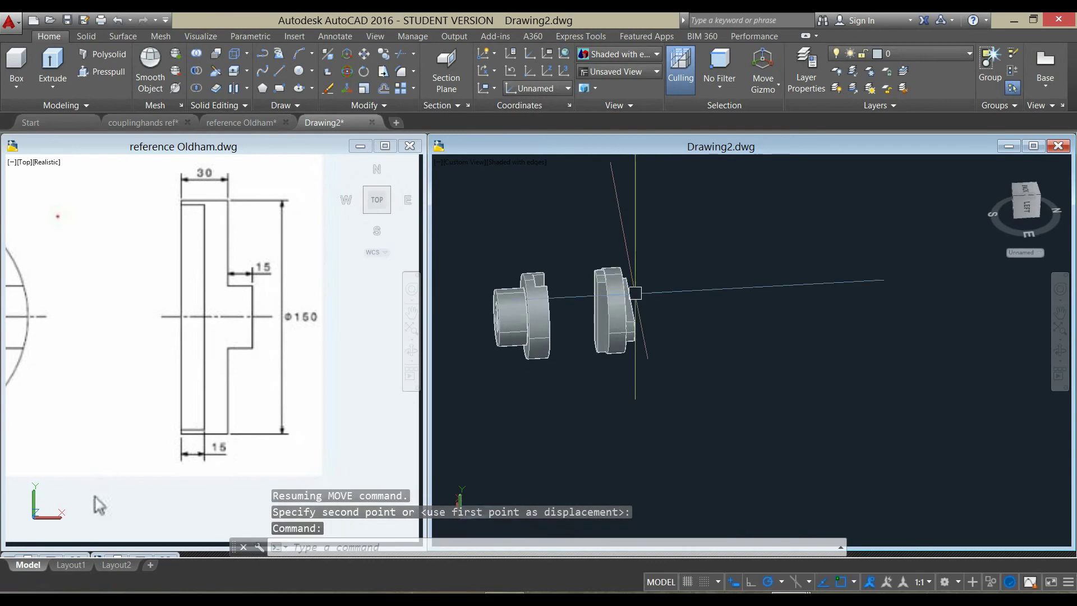
Switch to a side view of both parts, rolled 90°, and centre them.
click(1032, 213)
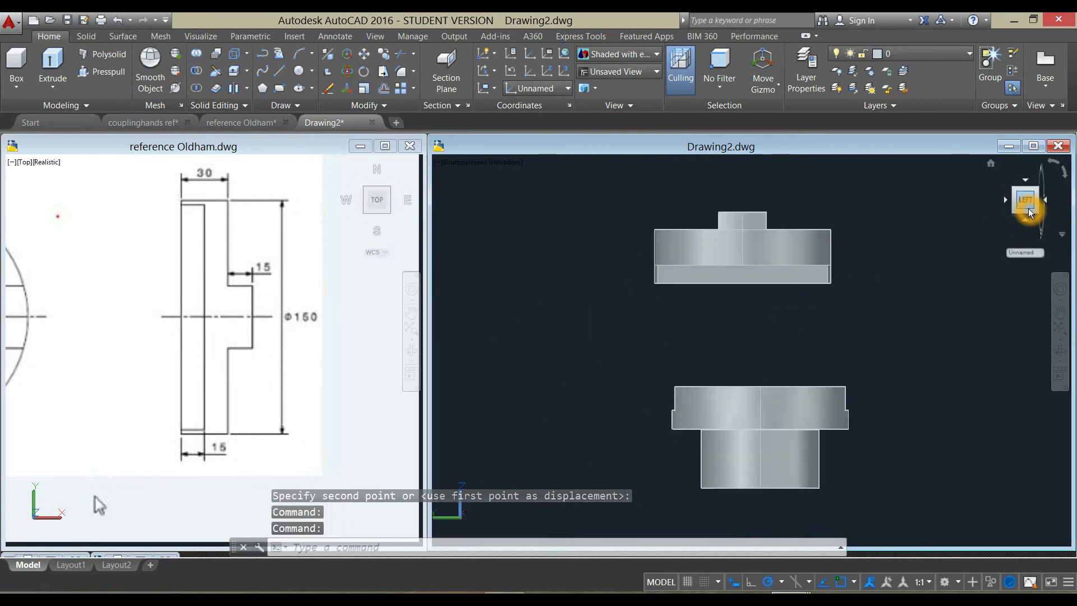
click(1064, 174)
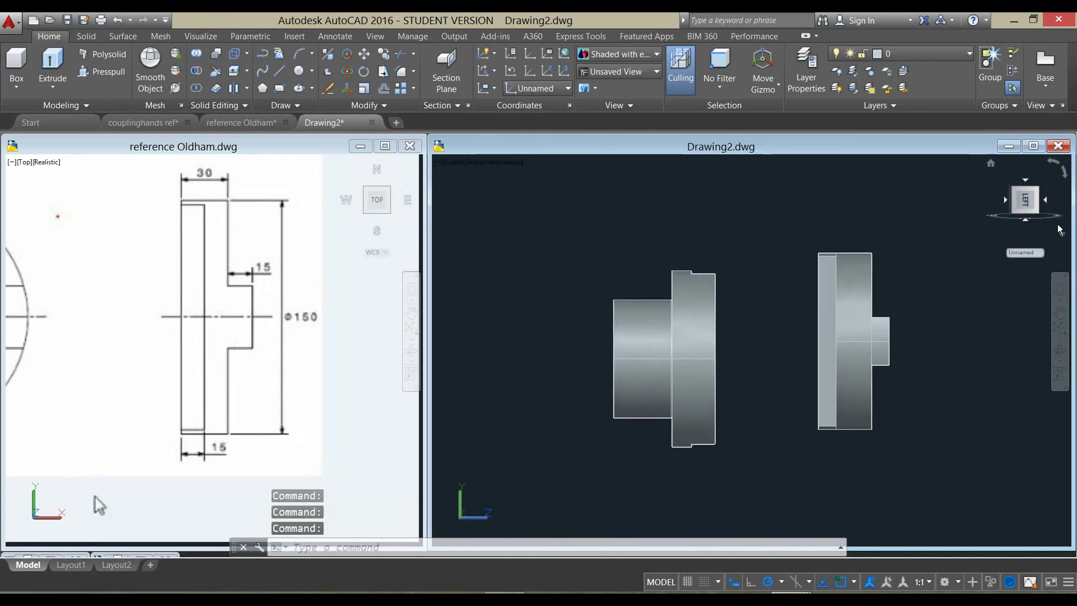
click(1064, 242)
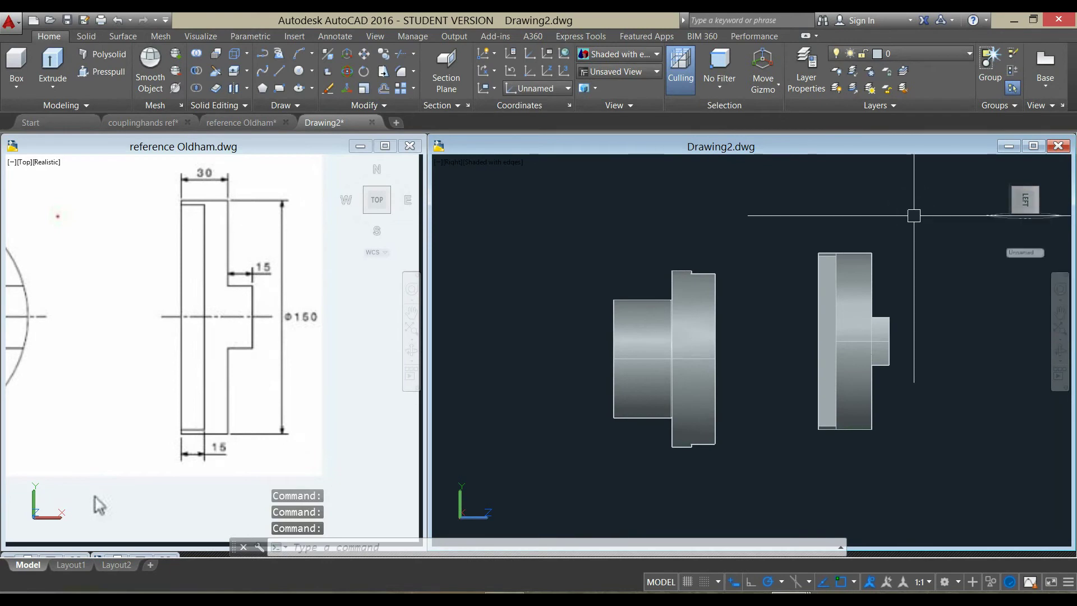
drag(897, 239, 796, 216)
key(Escape)
scroll(799, 224, down, 2)
middle_drag(799, 224, 733, 233)
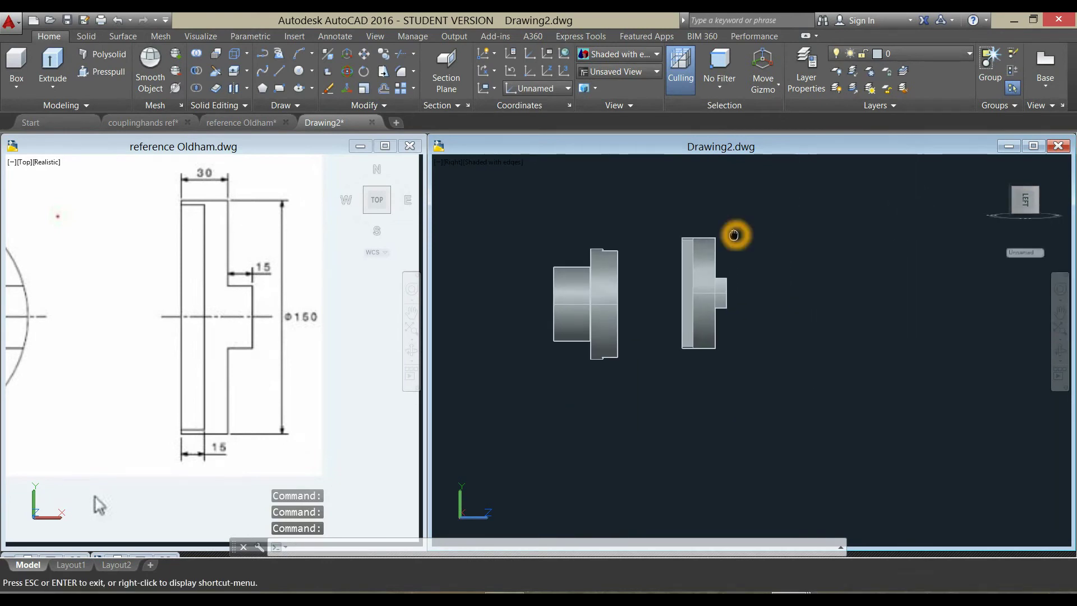
scroll(647, 315, down, 1)
text(MI)
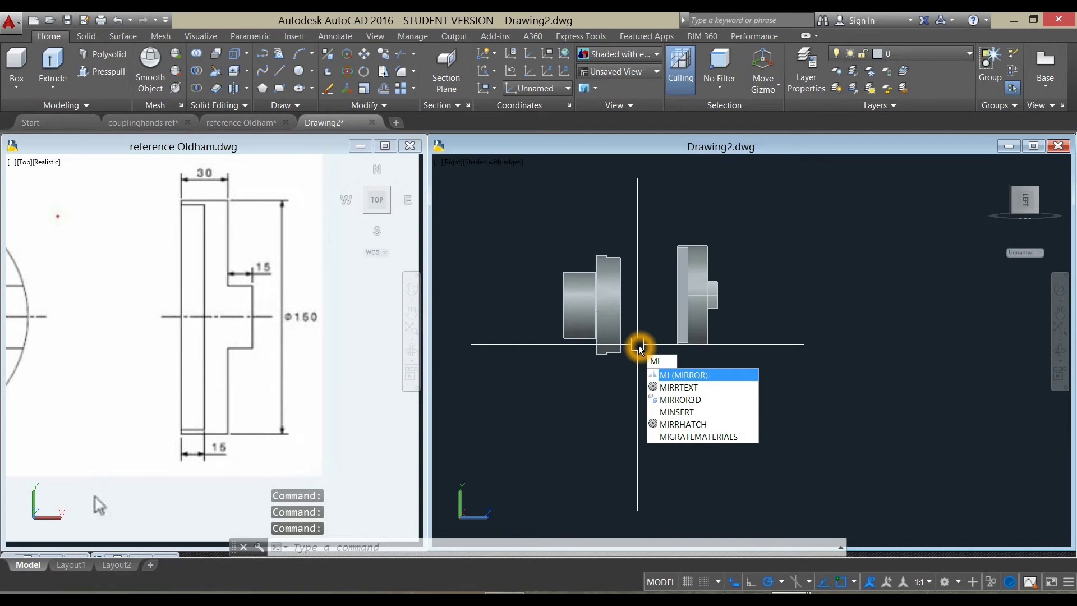
Begin mirroring the left part, then cancel after picking mirror line points.
key(Return)
click(625, 337)
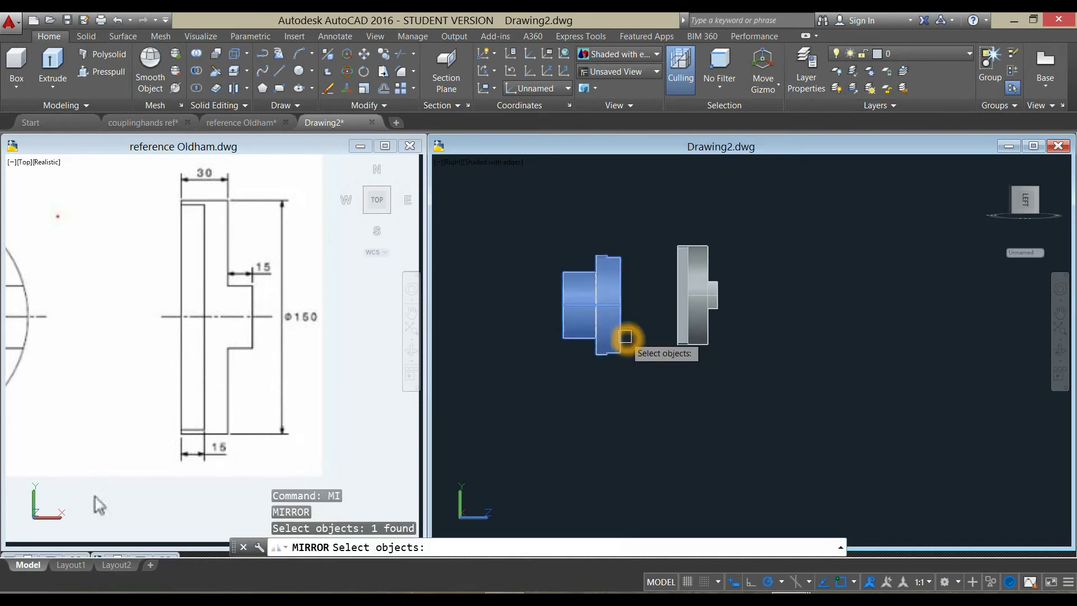
key(Return)
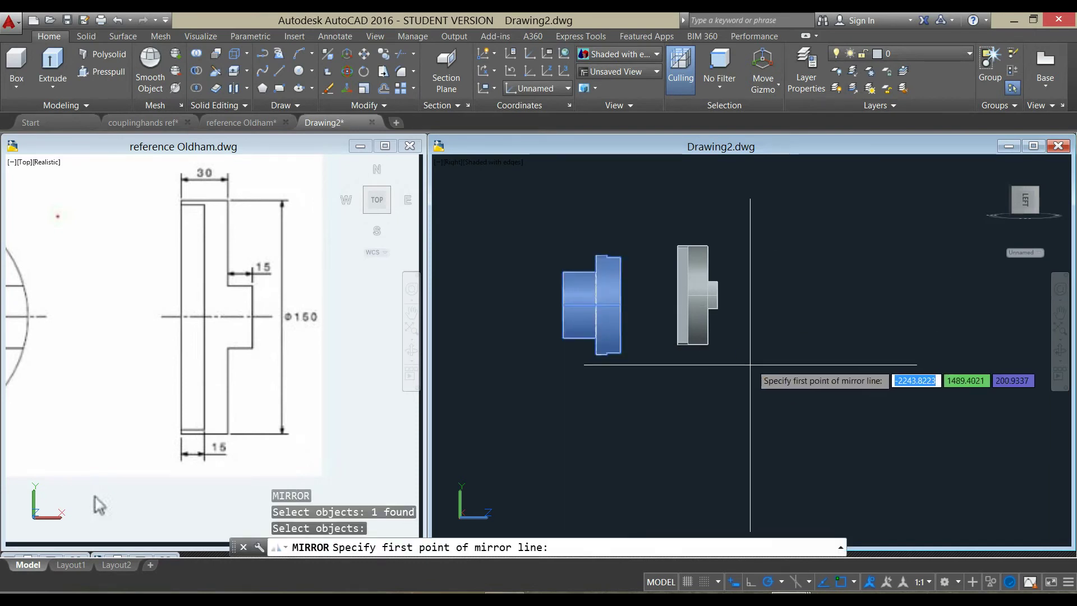
click(746, 375)
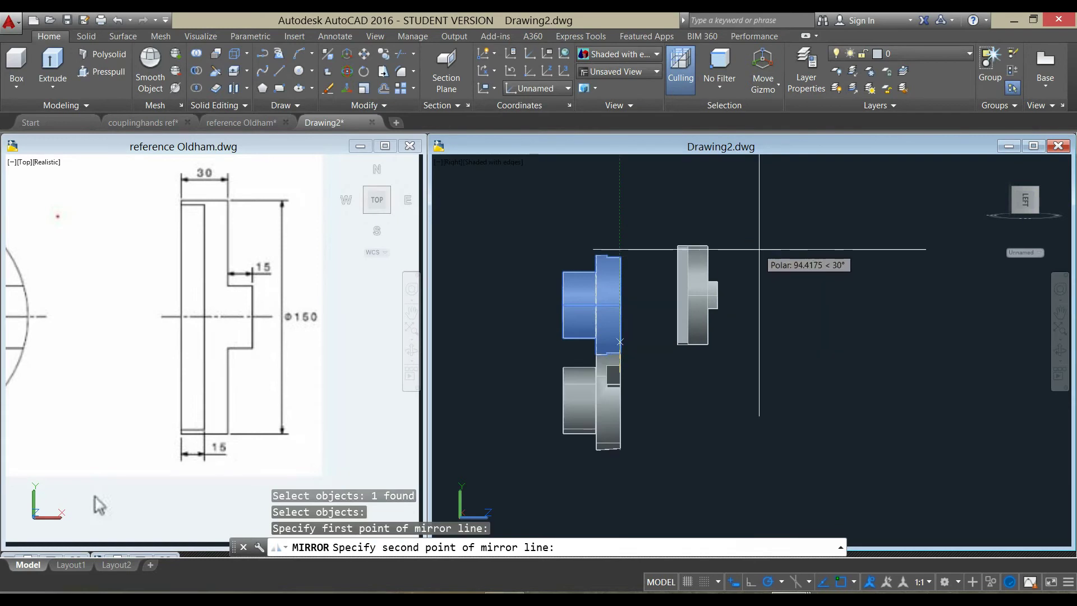
click(768, 284)
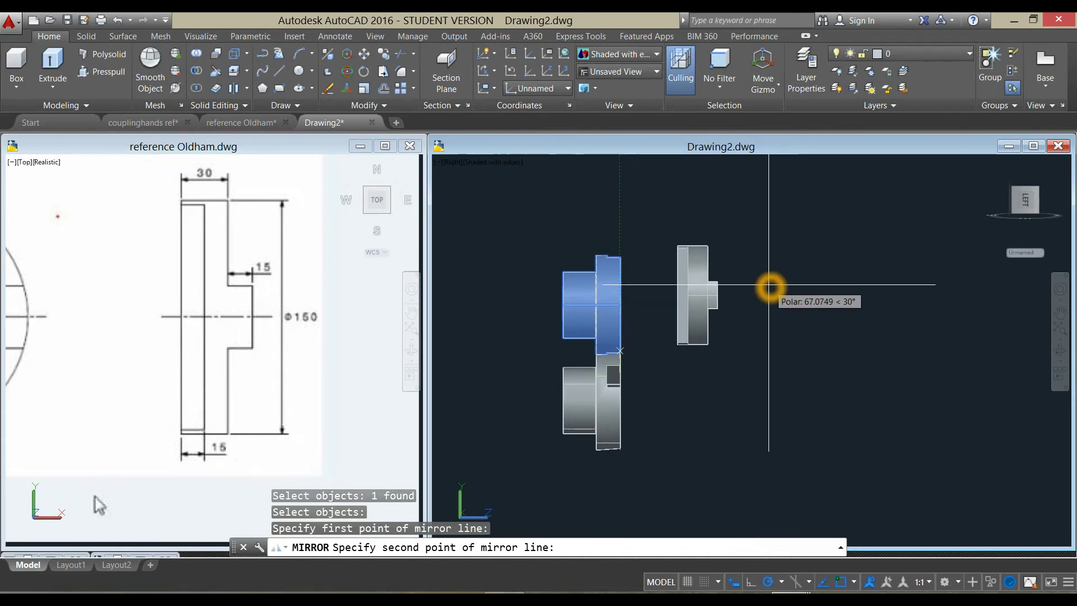
key(Escape)
Pan and zoom so both coupling parts sit centred in the view.
scroll(618, 467, down, 1)
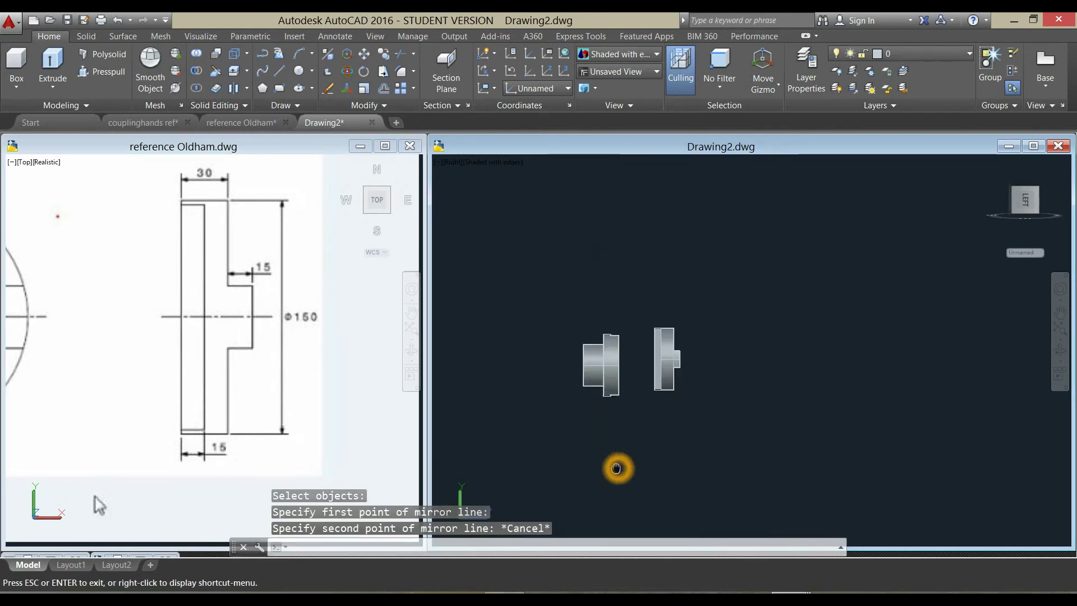
middle_drag(618, 467, 619, 393)
scroll(478, 520, up, 1)
scroll(478, 521, up, 1)
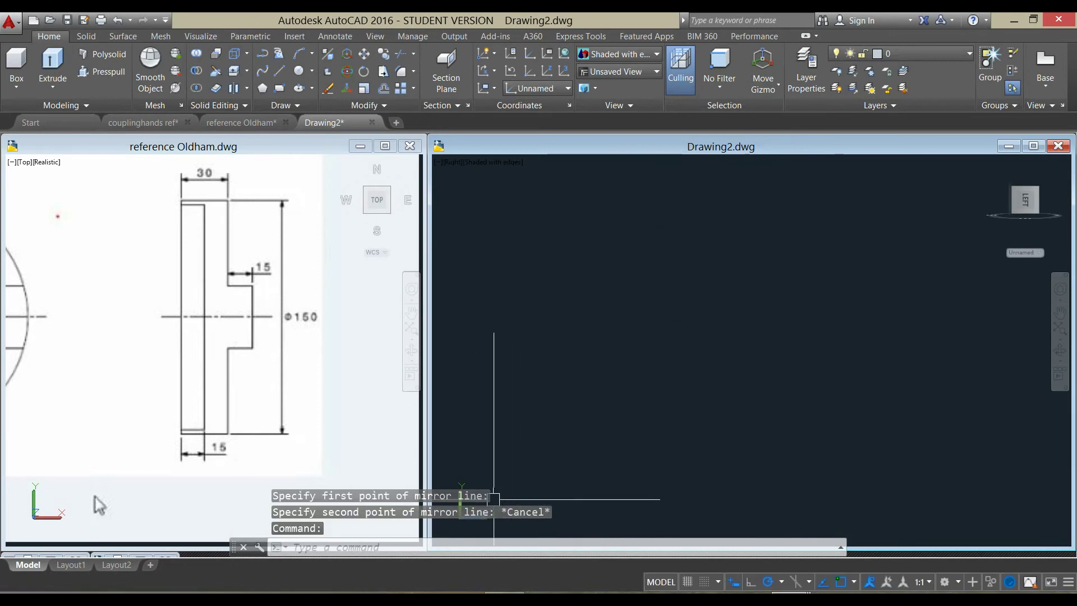
scroll(522, 460, down, 1)
middle_click(522, 459)
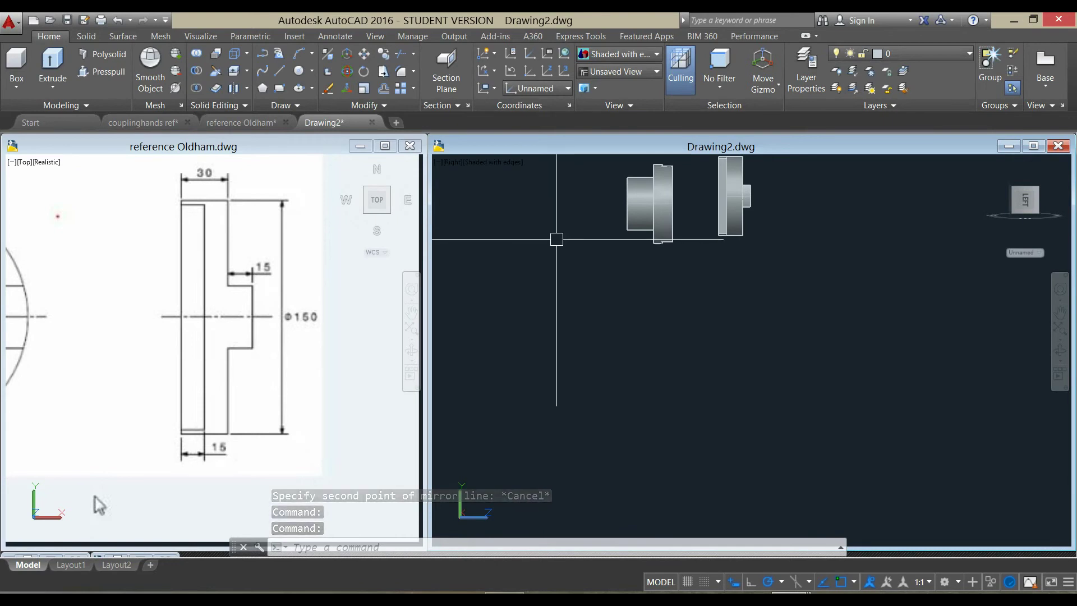
middle_drag(594, 242, 601, 359)
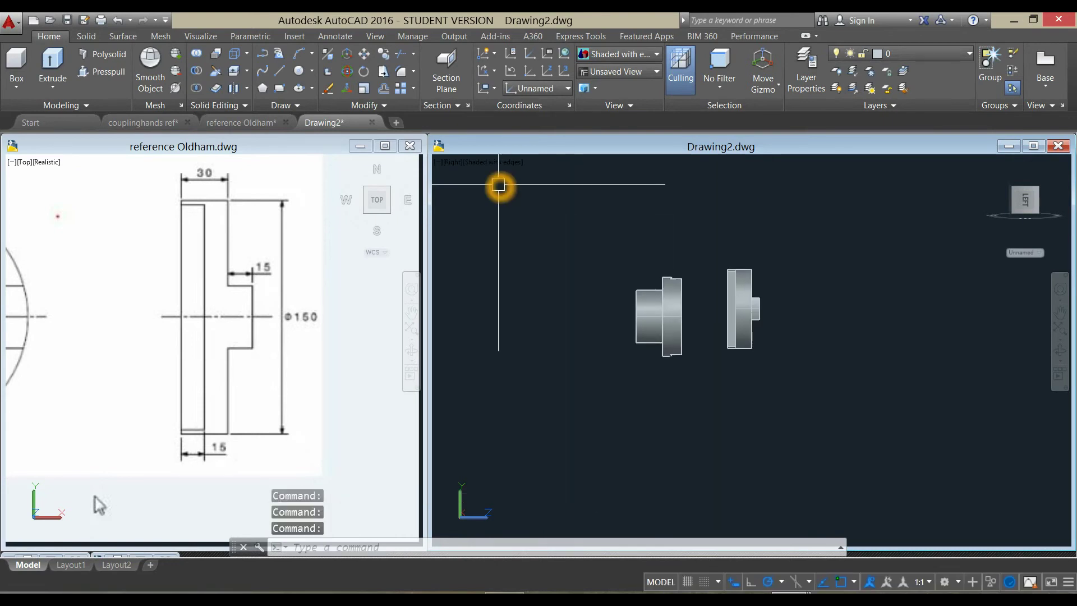
Align the UCS with the current view.
click(496, 90)
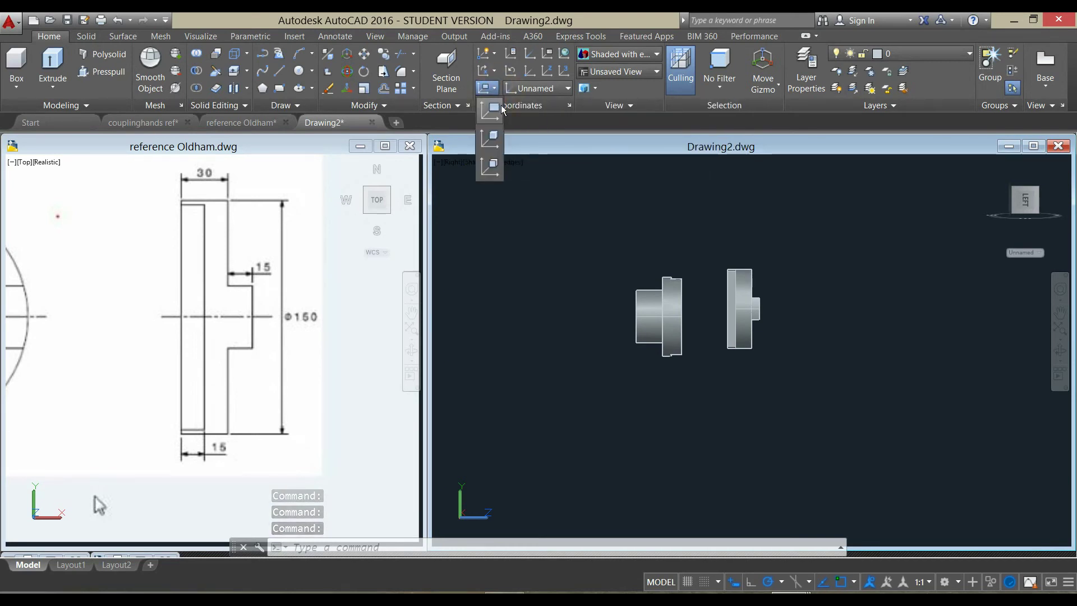
click(495, 111)
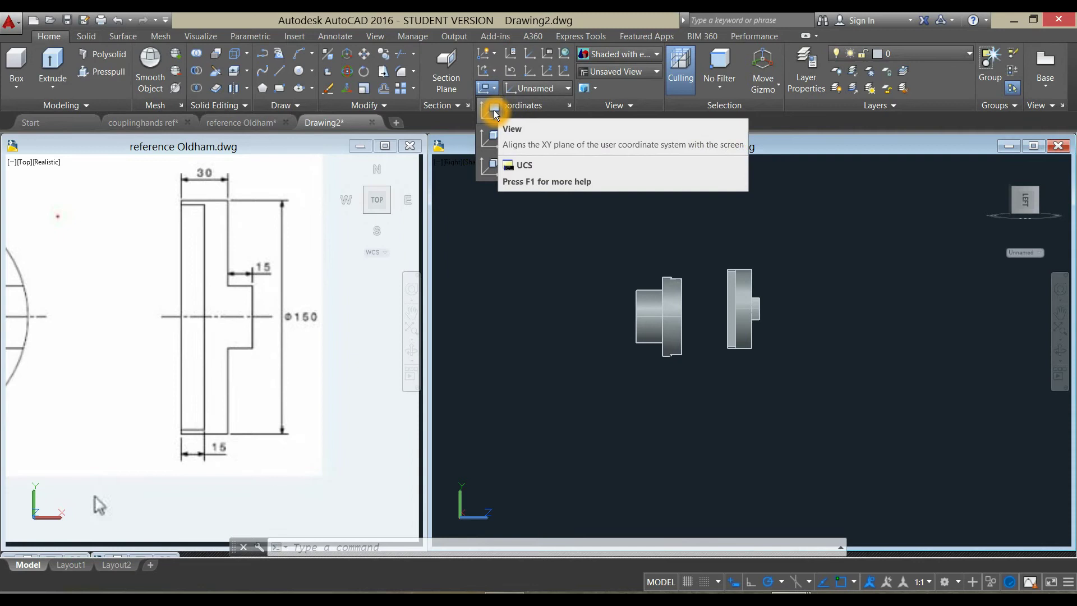
click(495, 111)
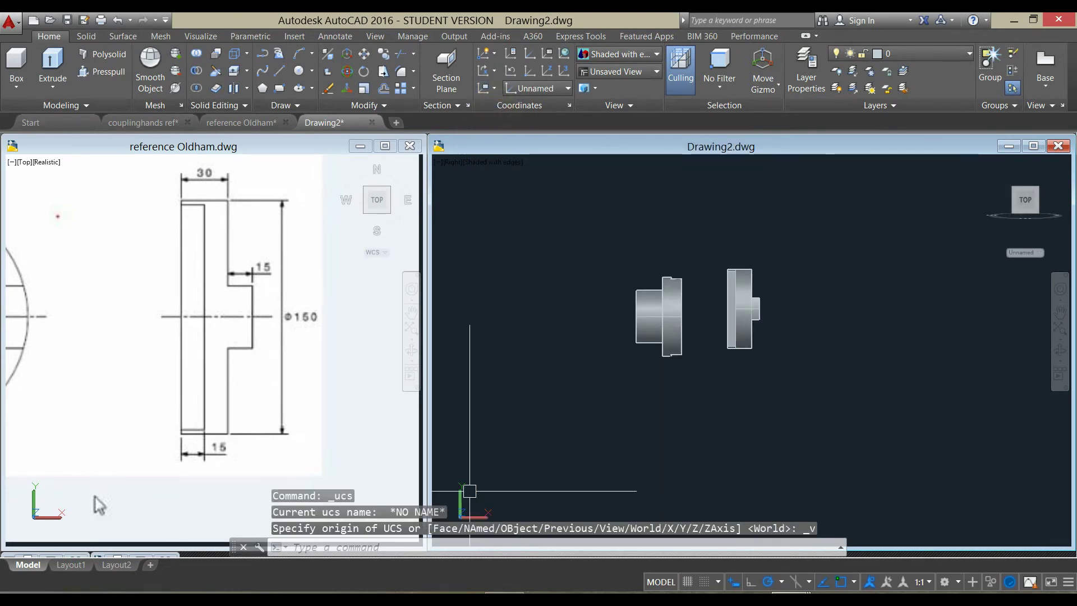
middle_drag(618, 417, 601, 417)
text(mi)
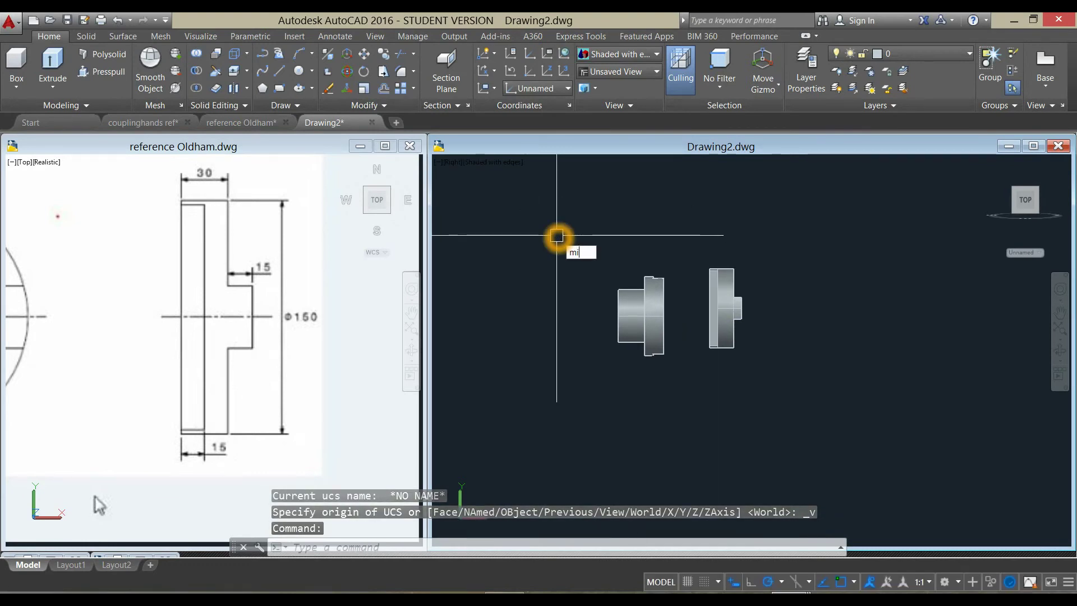
Mirror the left shaft-and-flange part across a vertical line, keeping the original.
key(Return)
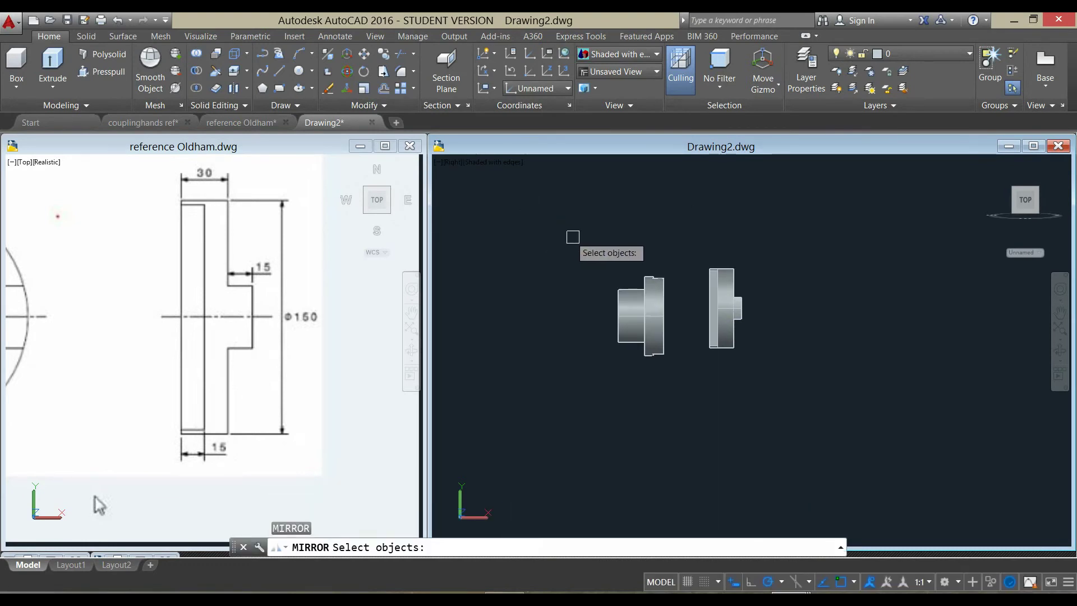
click(686, 404)
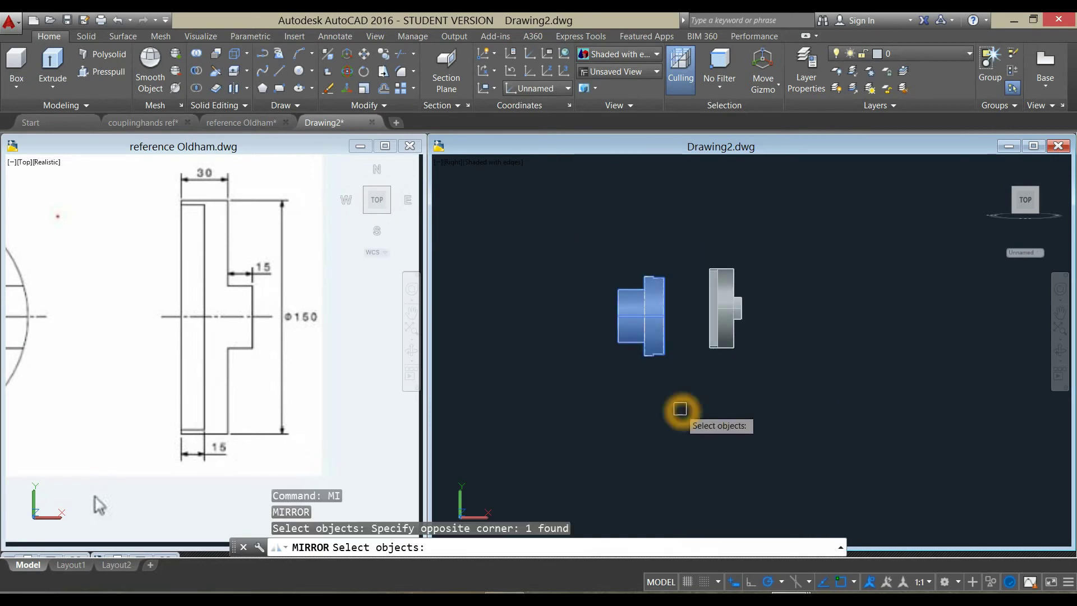
key(Return)
click(776, 372)
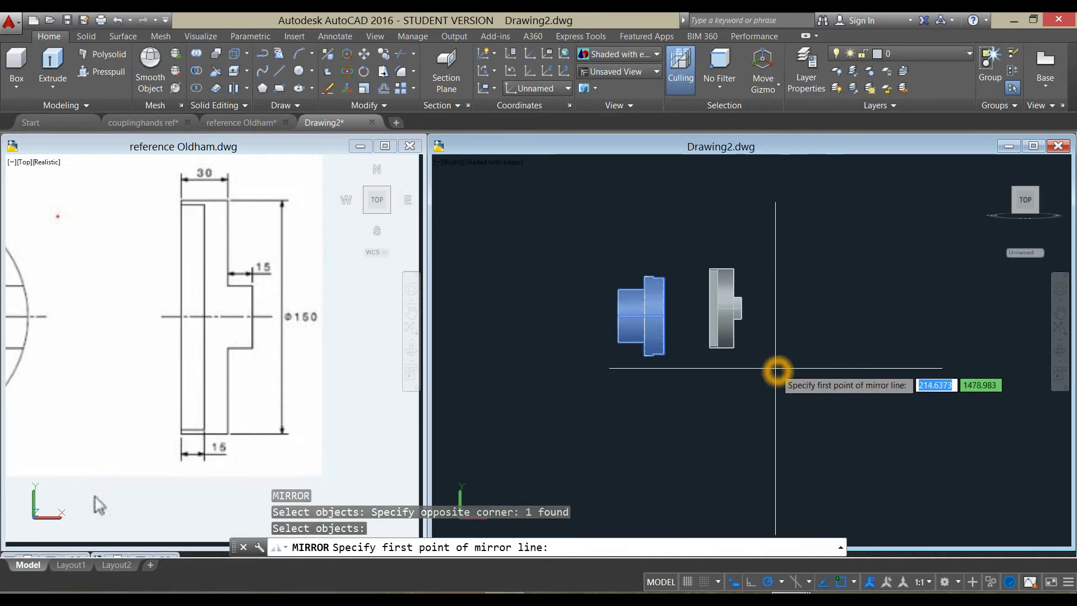
click(777, 229)
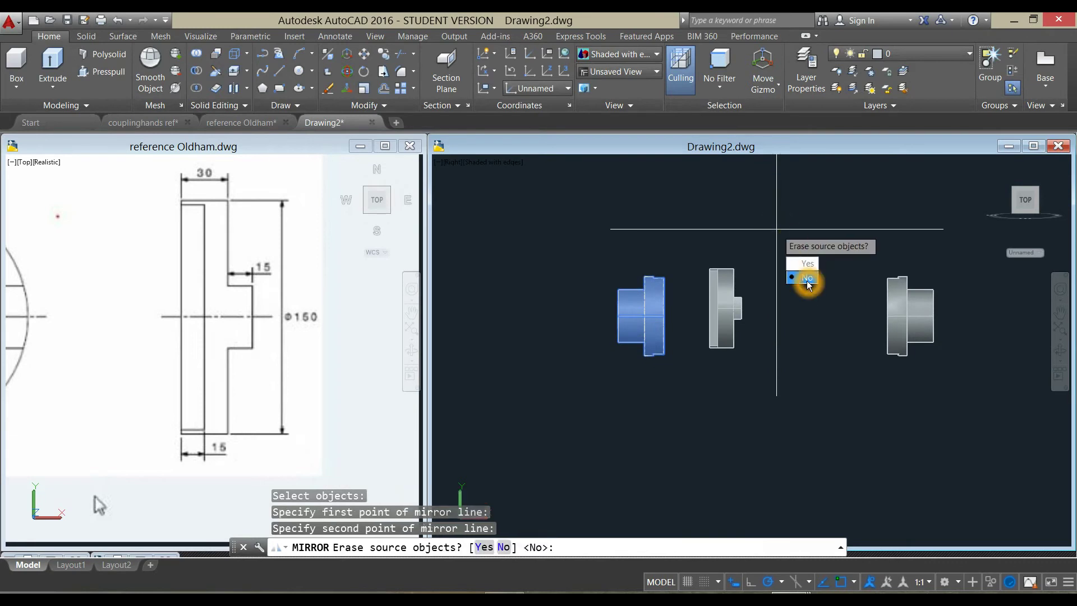
click(807, 278)
middle_drag(775, 245, 659, 244)
mouse_move(655, 328)
shift+middle_down()
mouse_move(611, 344)
mouse_move(614, 365)
mouse_move(714, 365)
mouse_move(724, 356)
mouse_move(631, 355)
mouse_move(654, 349)
shift+middle_up()
scroll(752, 311, up, 3)
Start 3DROTATE on the right-hand flange with its base point at the part's centre.
scroll(753, 308, up, 2)
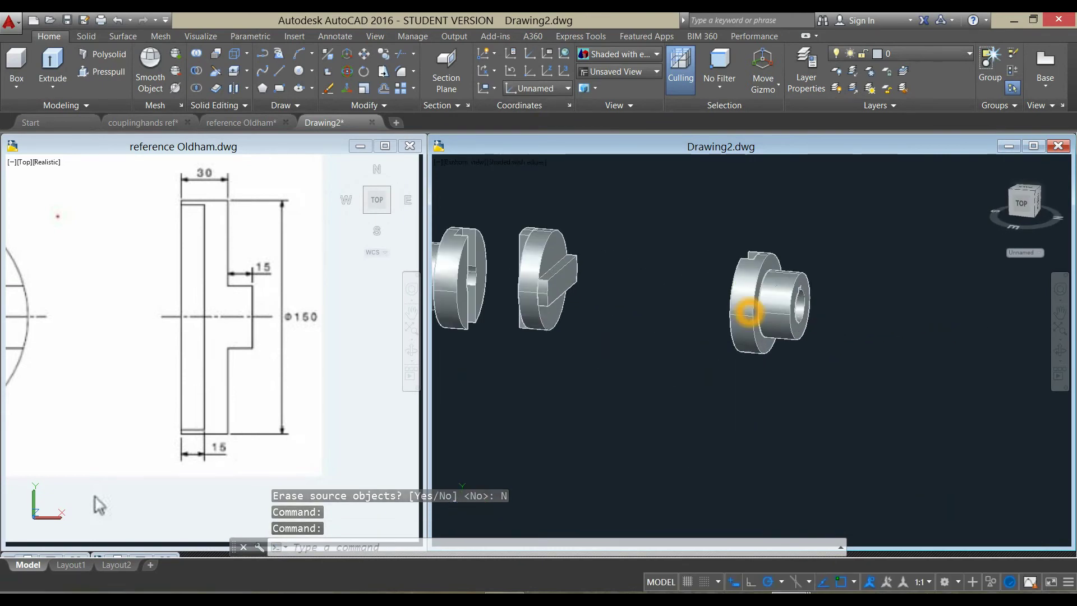
middle_drag(690, 318, 777, 344)
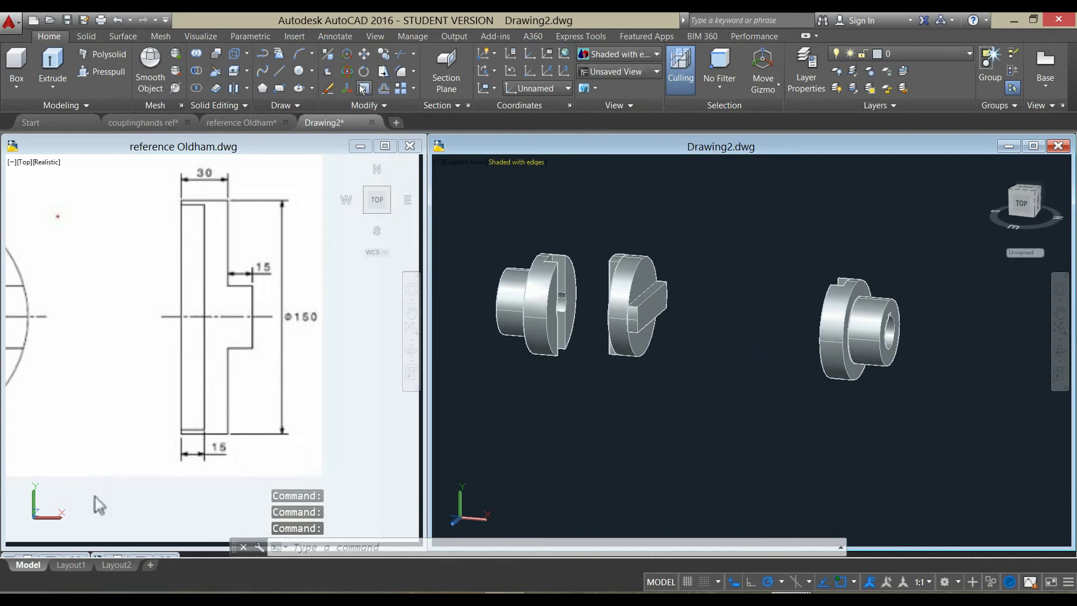
click(842, 348)
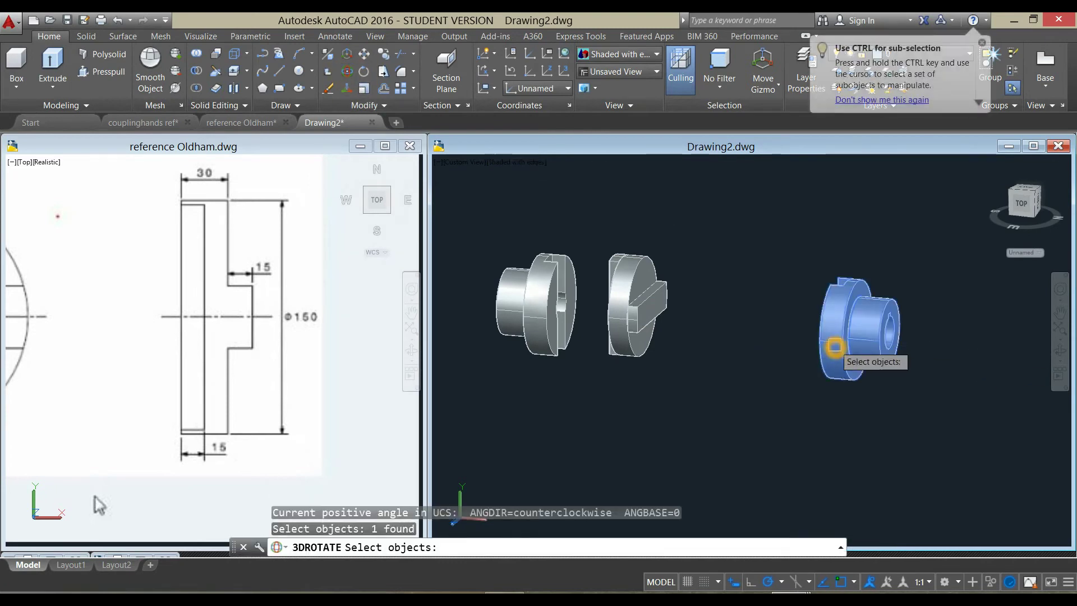
key(Return)
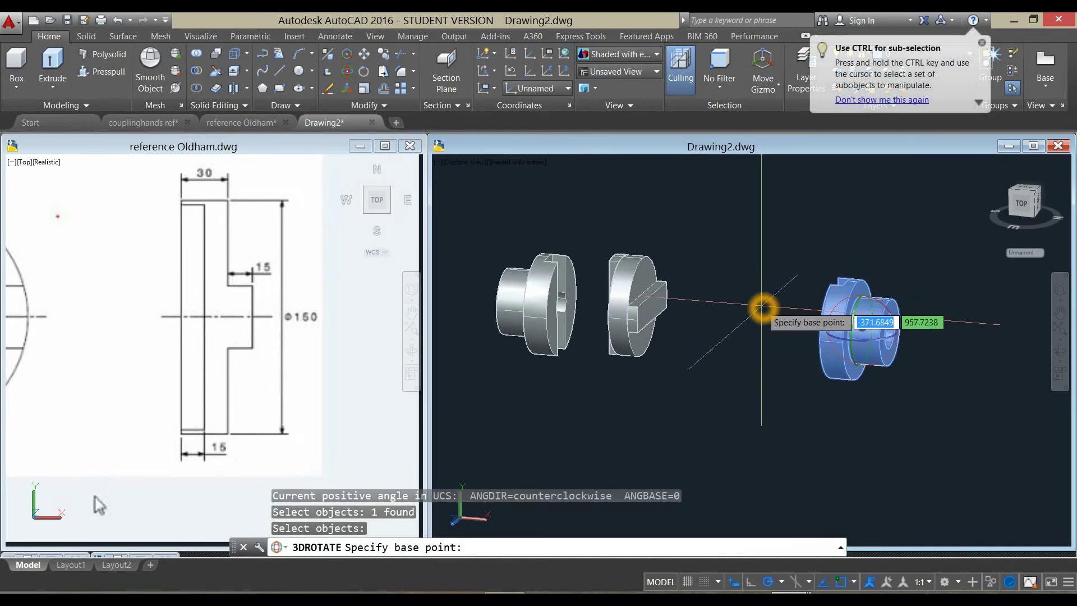
shift+middle_drag(762, 308, 871, 316)
scroll(757, 284, up, 3)
scroll(726, 285, up, 4)
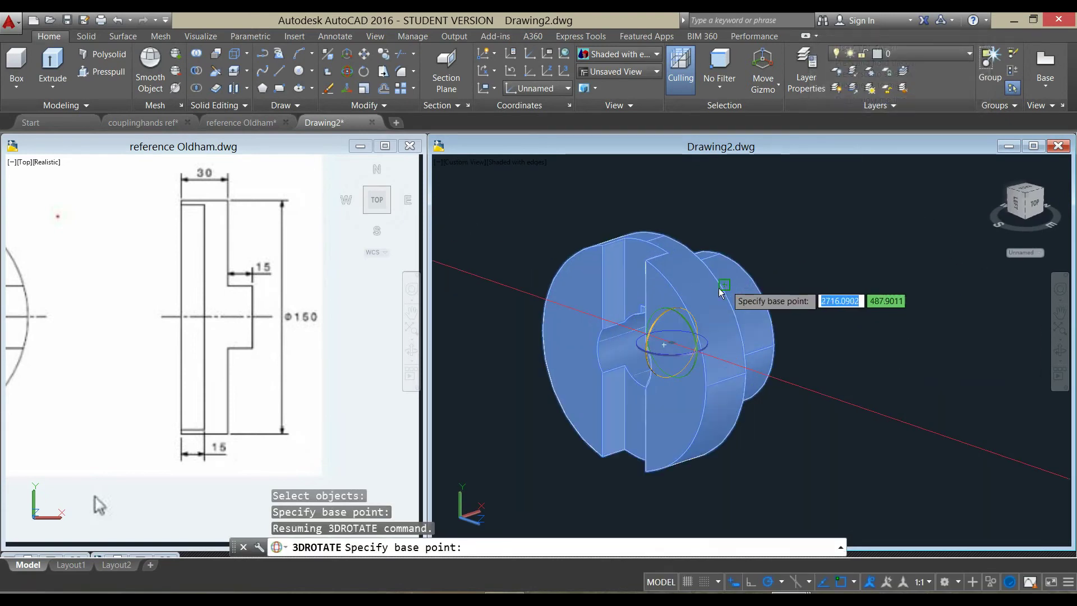
click(690, 328)
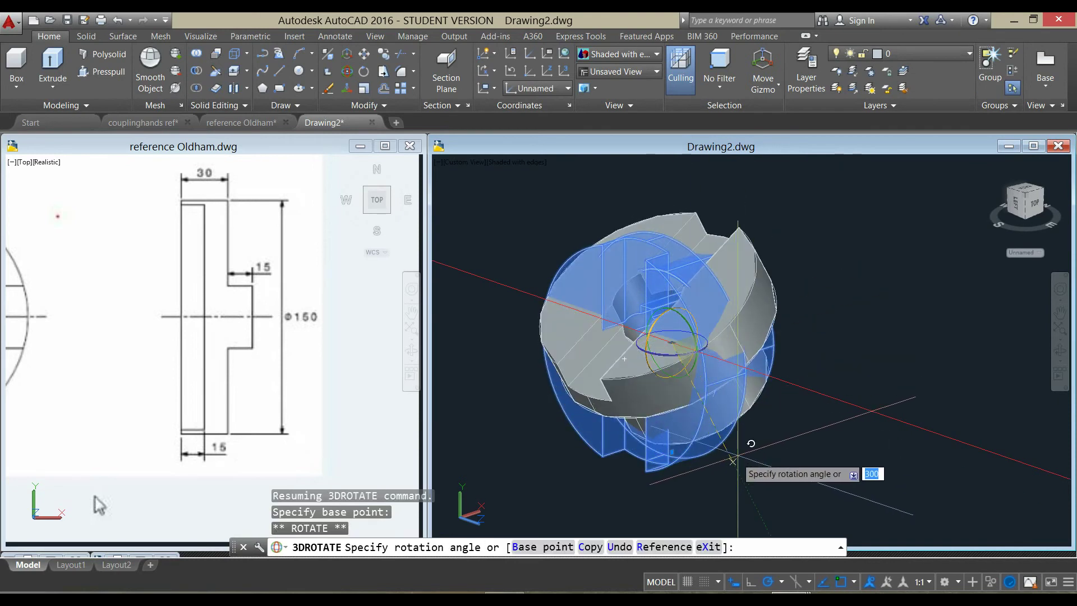
key(Escape)
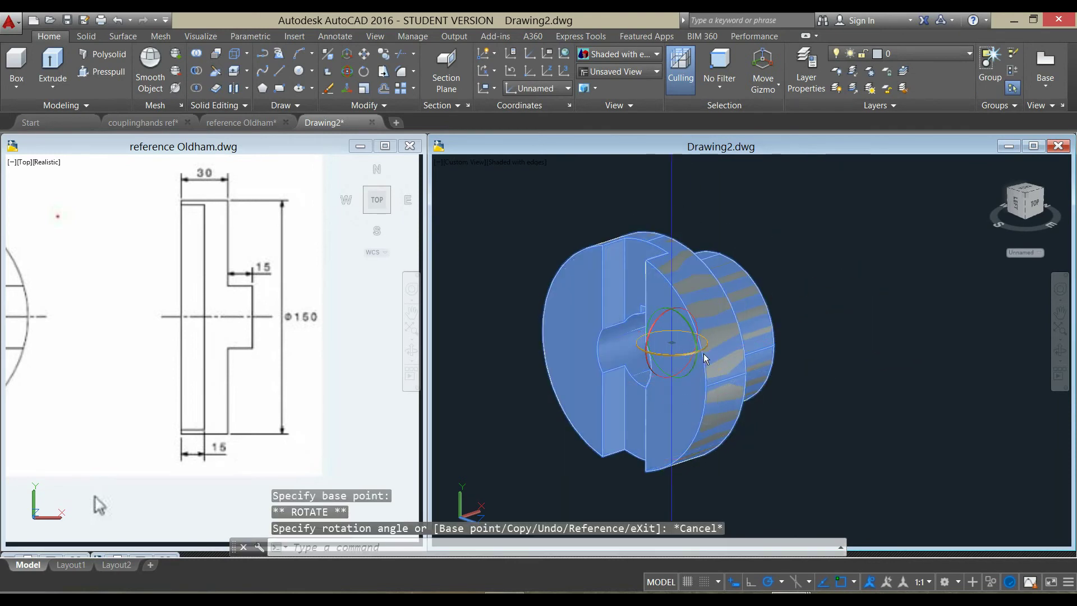
scroll(697, 364, up, 3)
scroll(679, 357, up, 3)
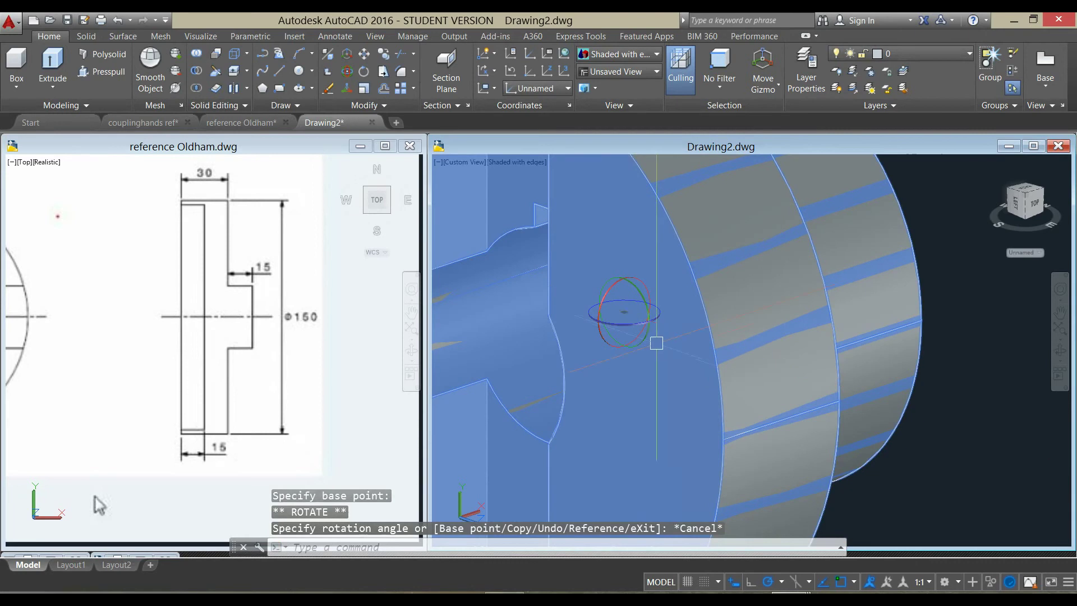
Rotate the right flange about the gizmo axis so its slot faces the disc.
click(650, 345)
scroll(662, 401, down, 5)
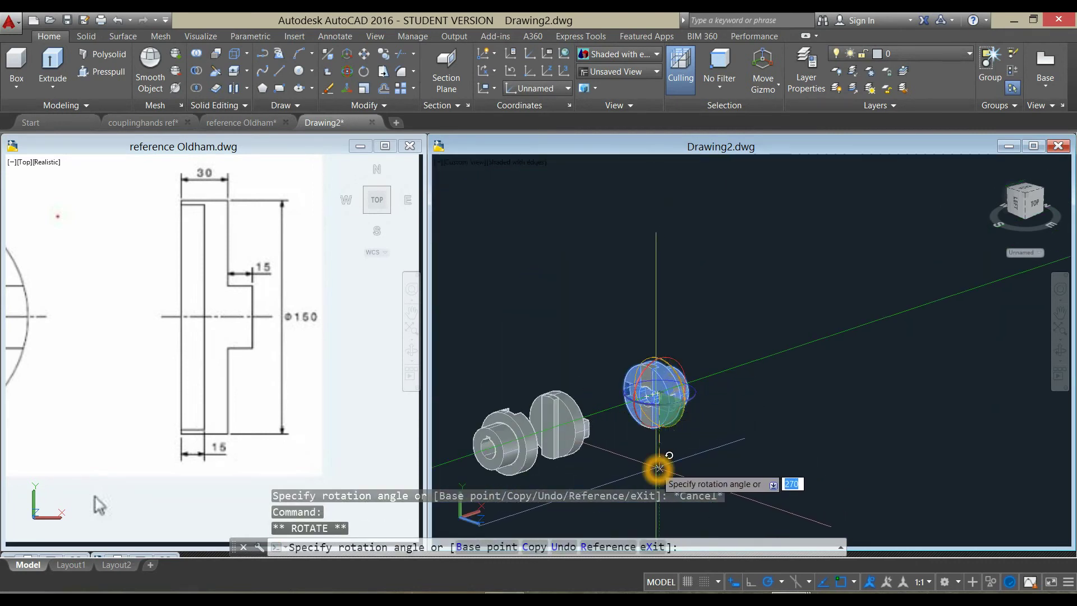
click(659, 468)
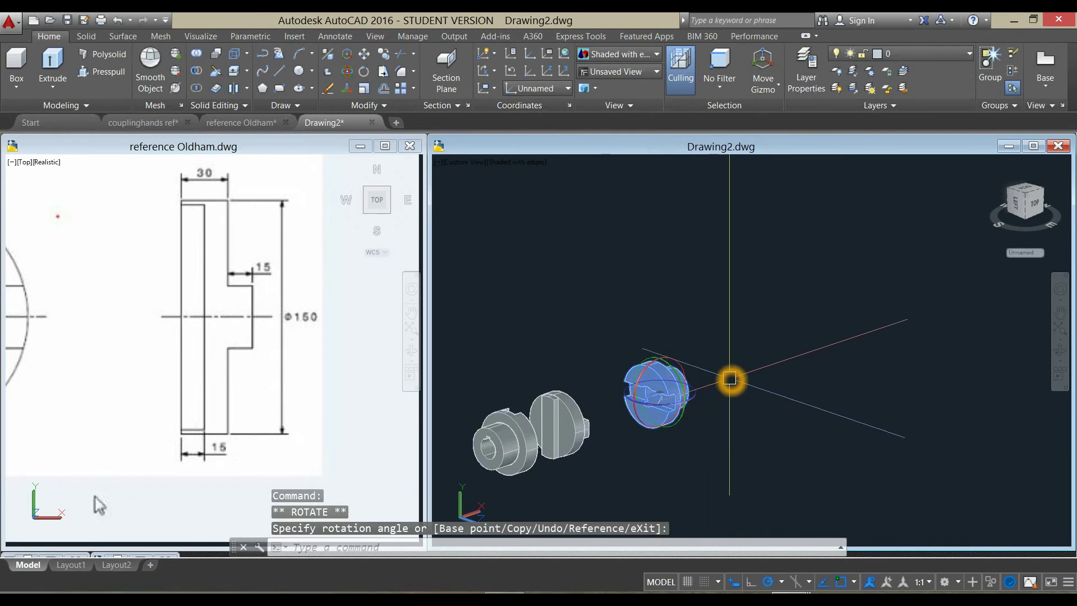
key(Escape)
middle_drag(732, 381, 802, 344)
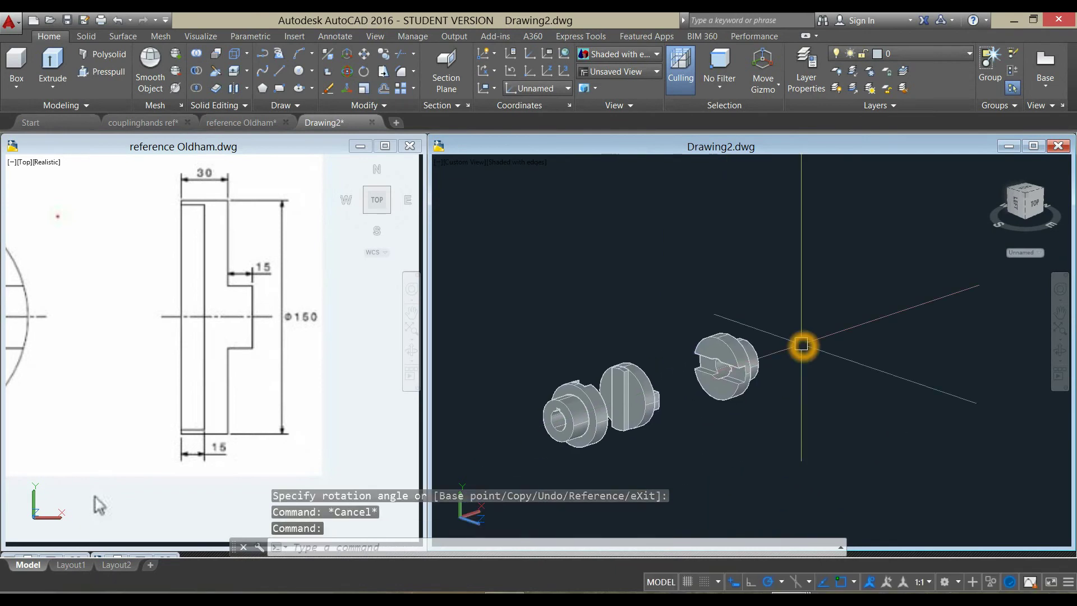
scroll(759, 361, up, 2)
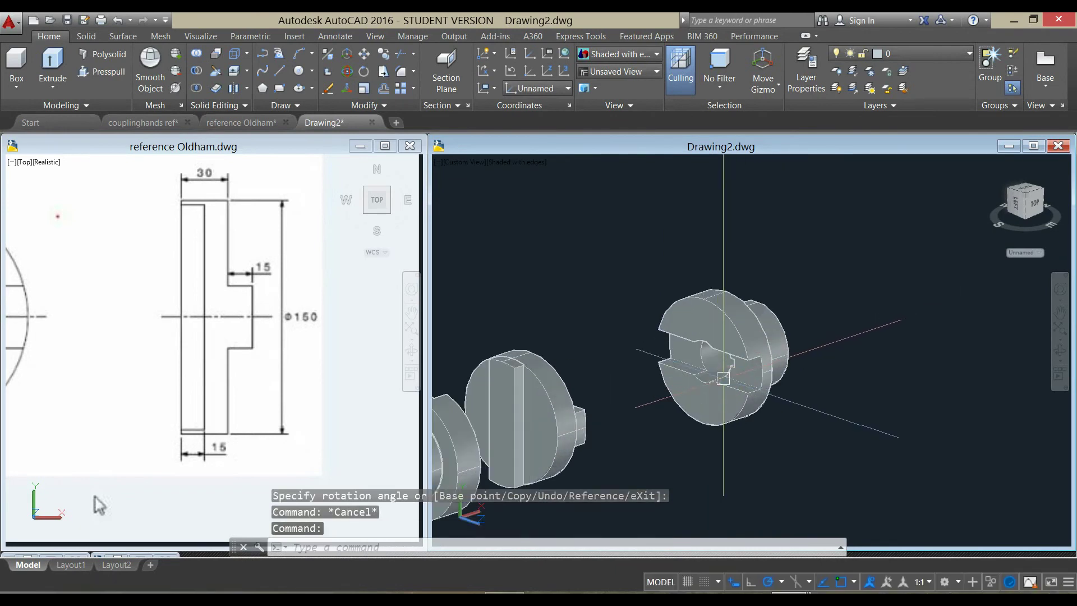
scroll(760, 361, down, 4)
Orbit the model and pick the small face on the middle part.
shift+middle_drag(752, 365, 640, 367)
scroll(735, 358, up, 5)
scroll(741, 359, down, 4)
scroll(634, 388, up, 4)
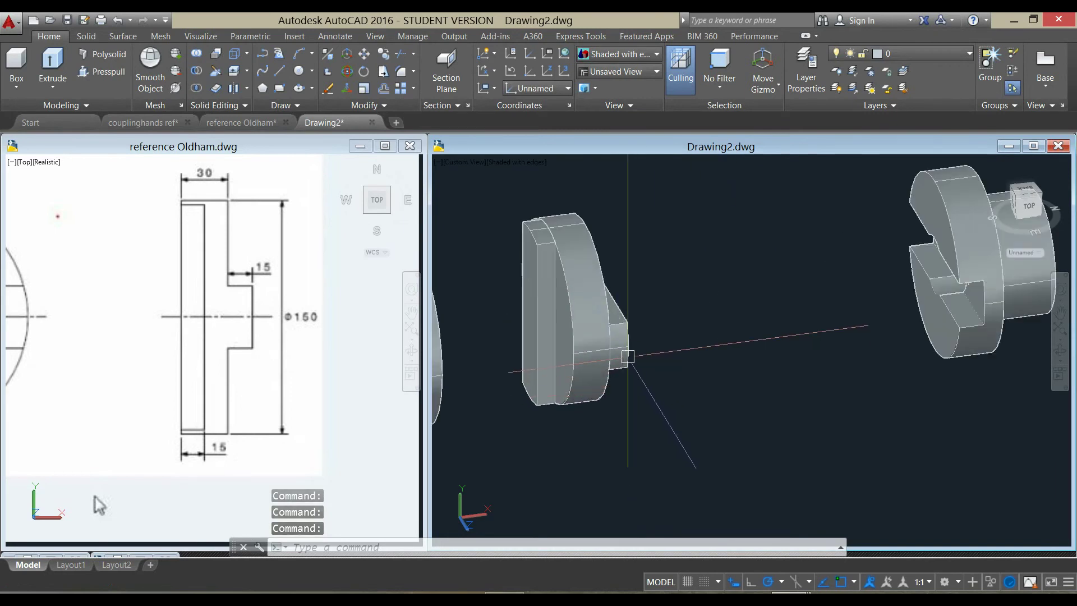
ctrl+click(630, 358)
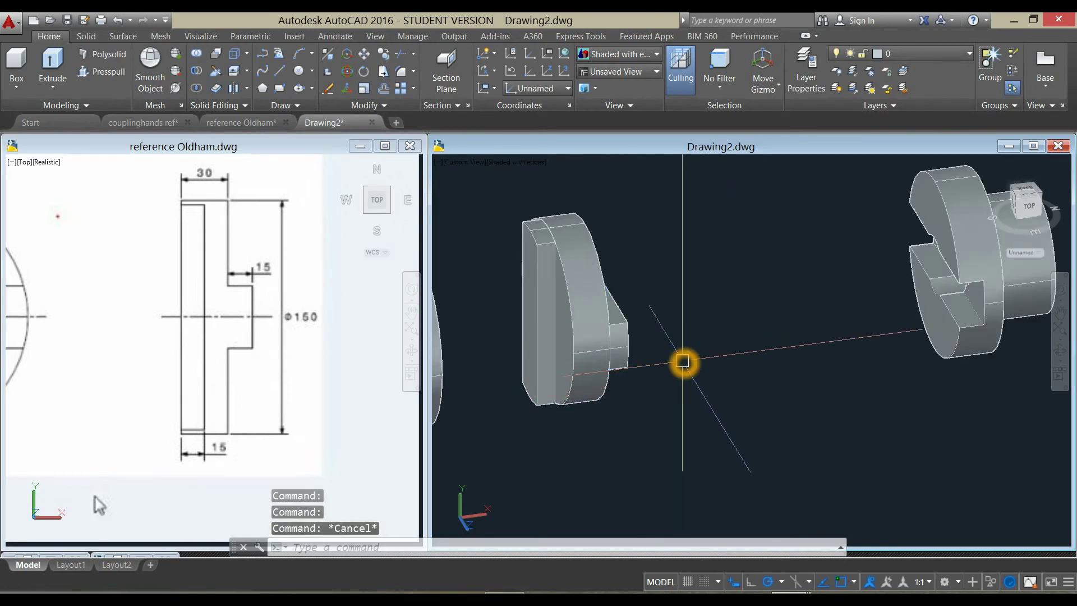
scroll(683, 362, down, 4)
scroll(645, 356, up, 2)
scroll(645, 348, up, 2)
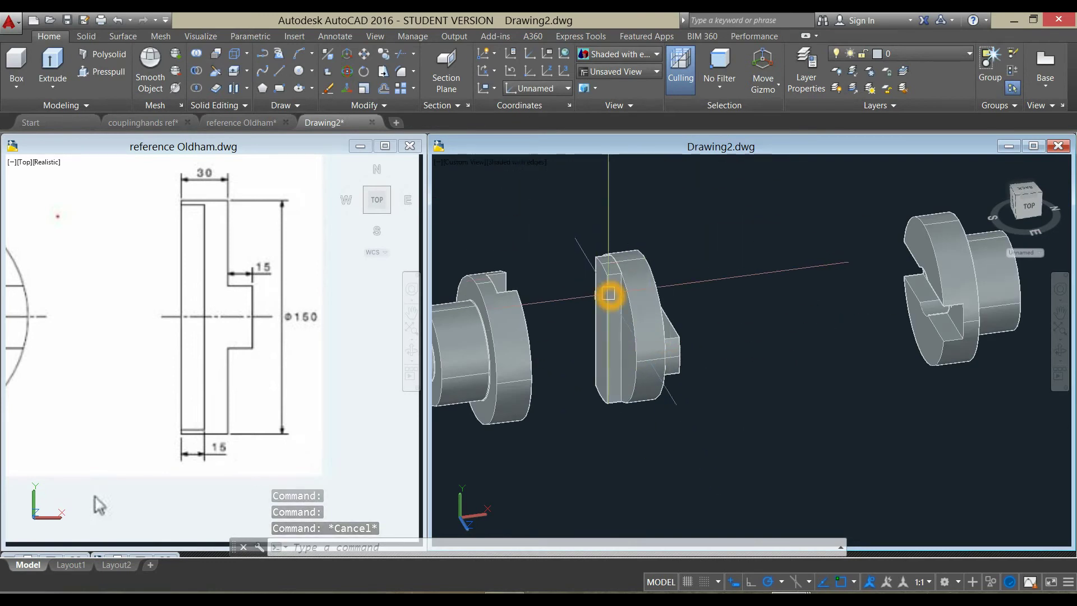
Union the middle disc pieces and its tongue into one solid.
click(606, 270)
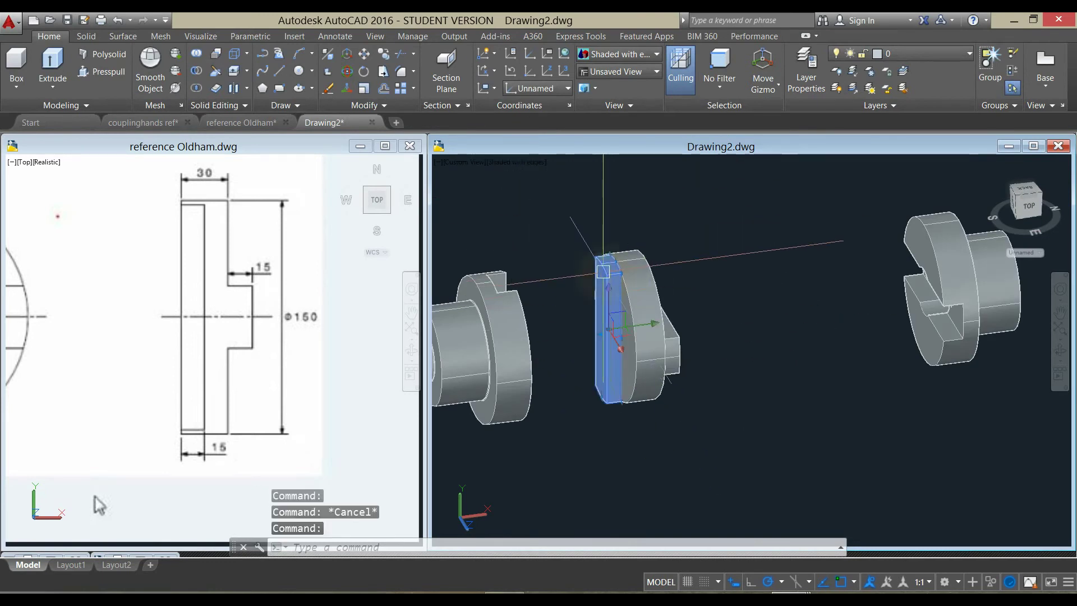
key(Escape)
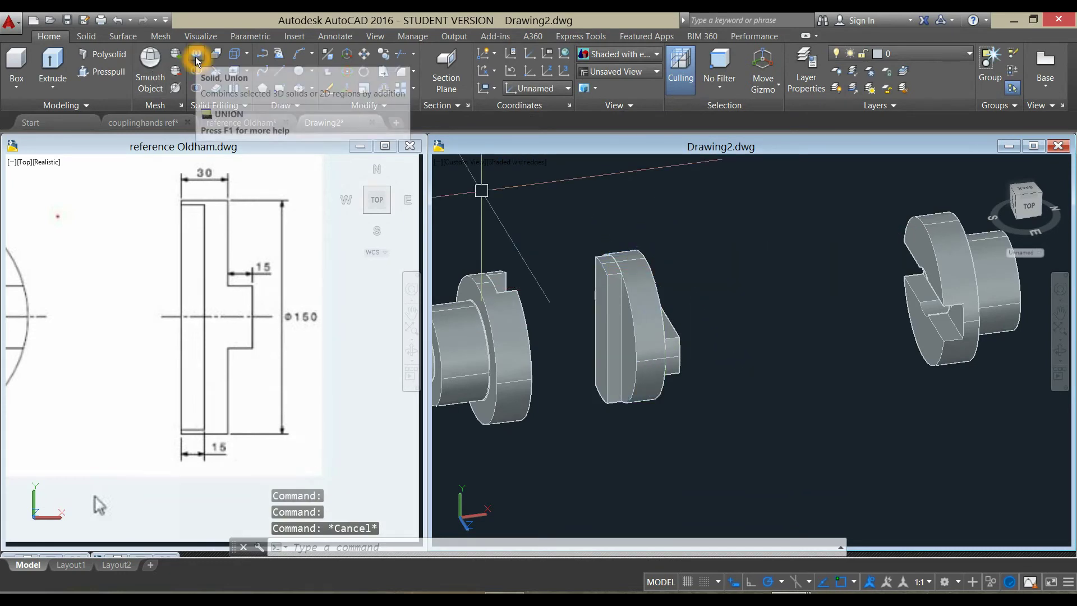
click(214, 105)
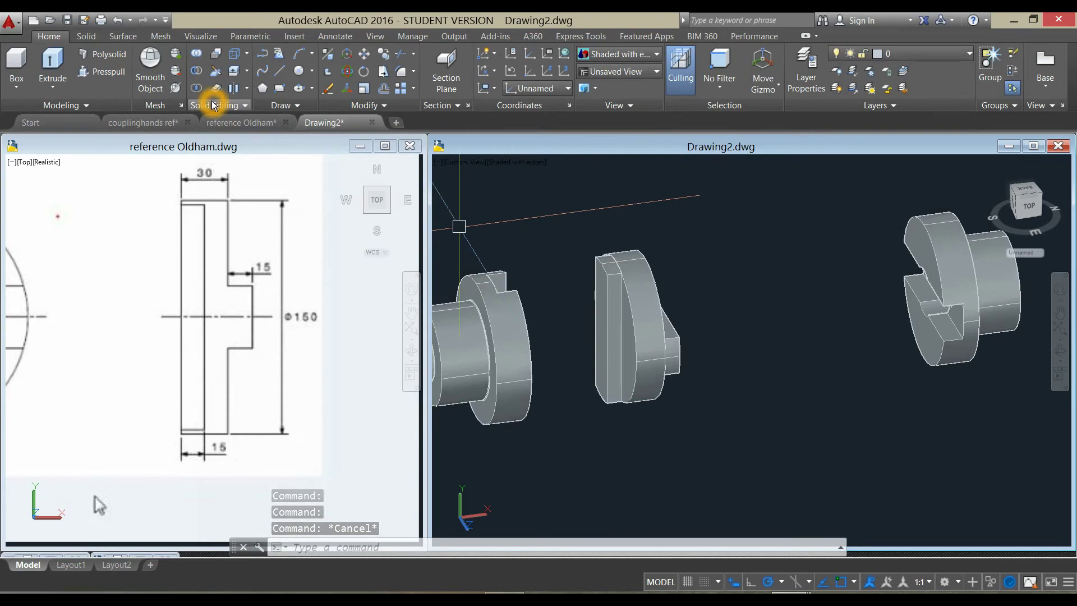
click(197, 59)
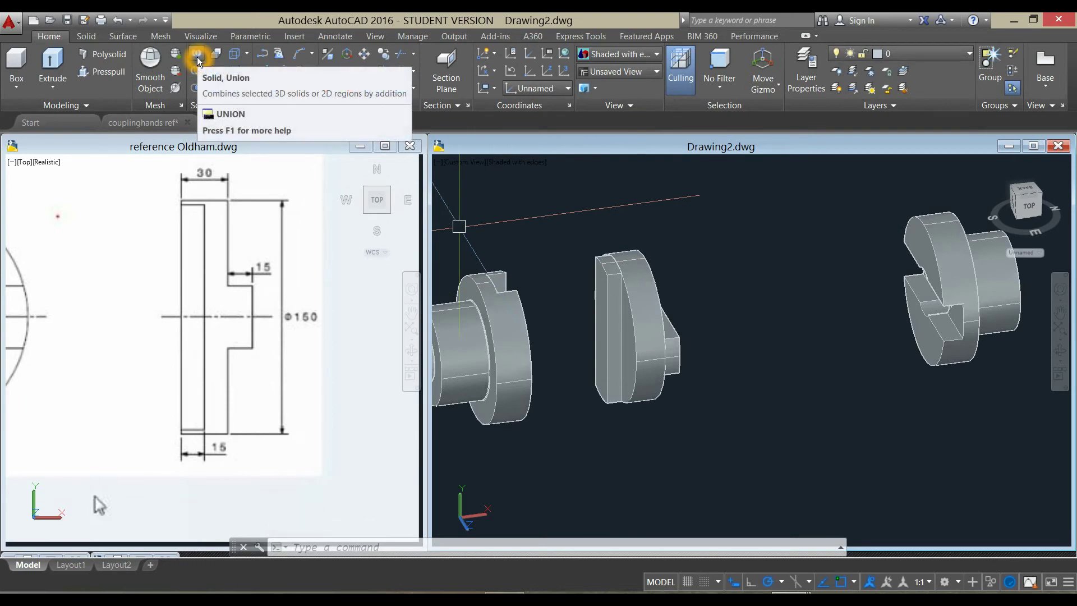
click(587, 329)
click(604, 319)
click(645, 330)
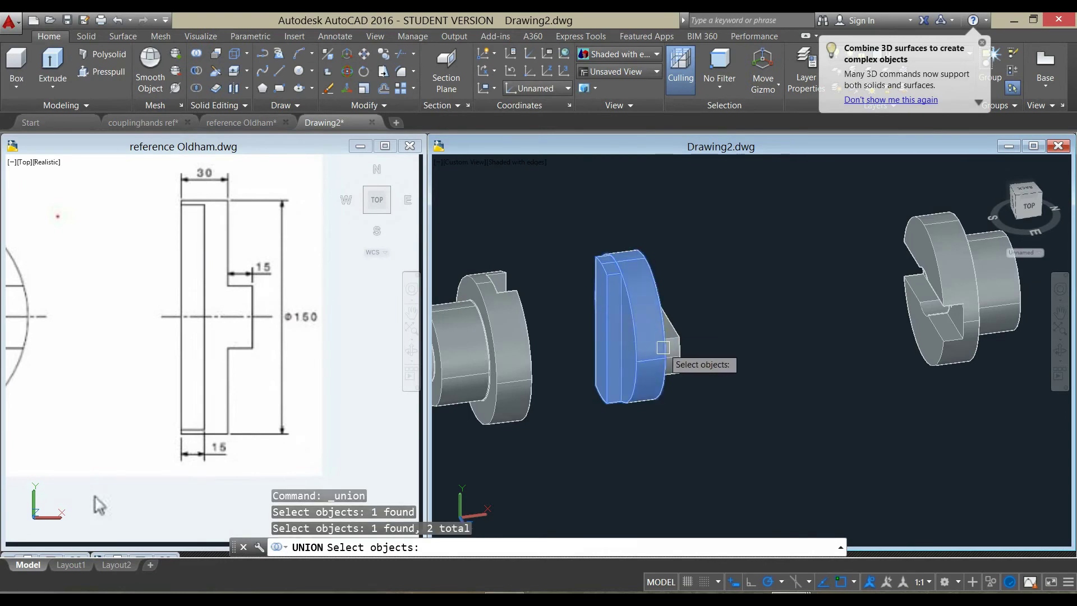
click(675, 350)
right_click(693, 284)
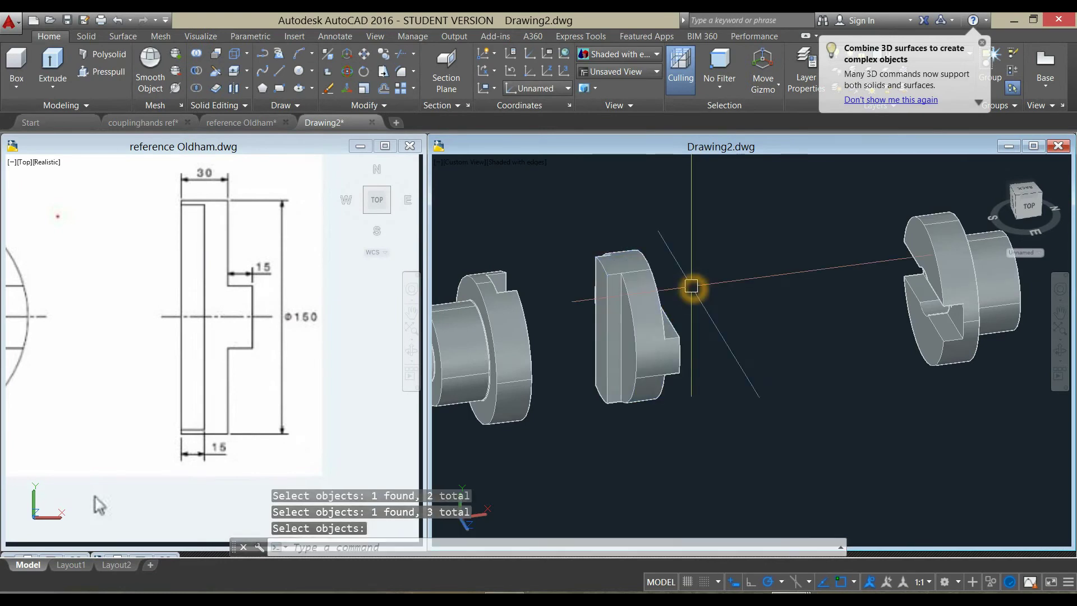
Select each of the three parts to check them, then orbit the view.
click(507, 296)
click(649, 284)
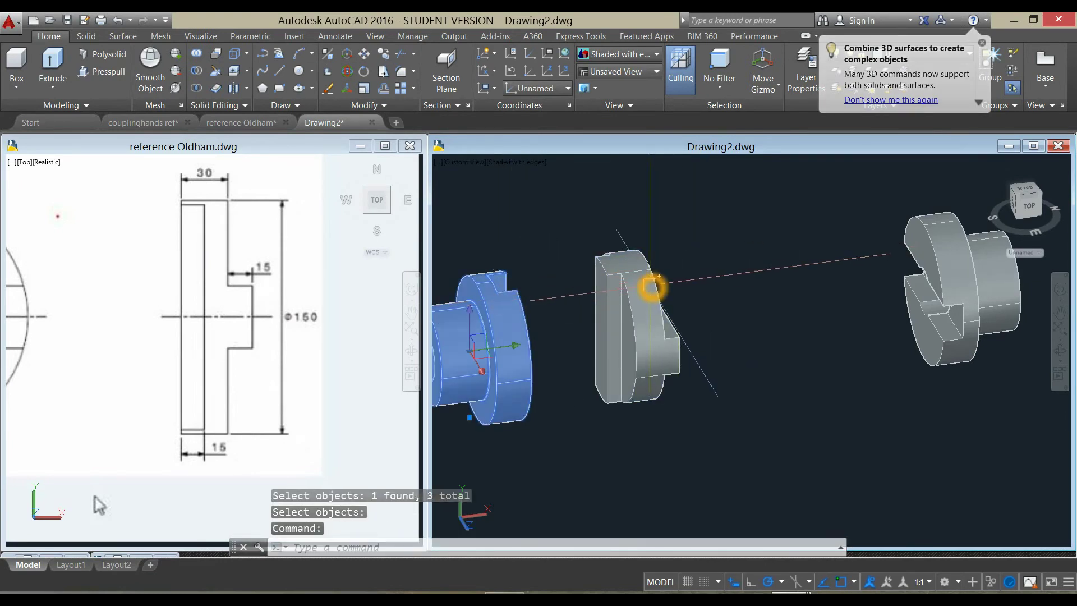
key(Escape)
click(709, 289)
click(923, 289)
key(Escape)
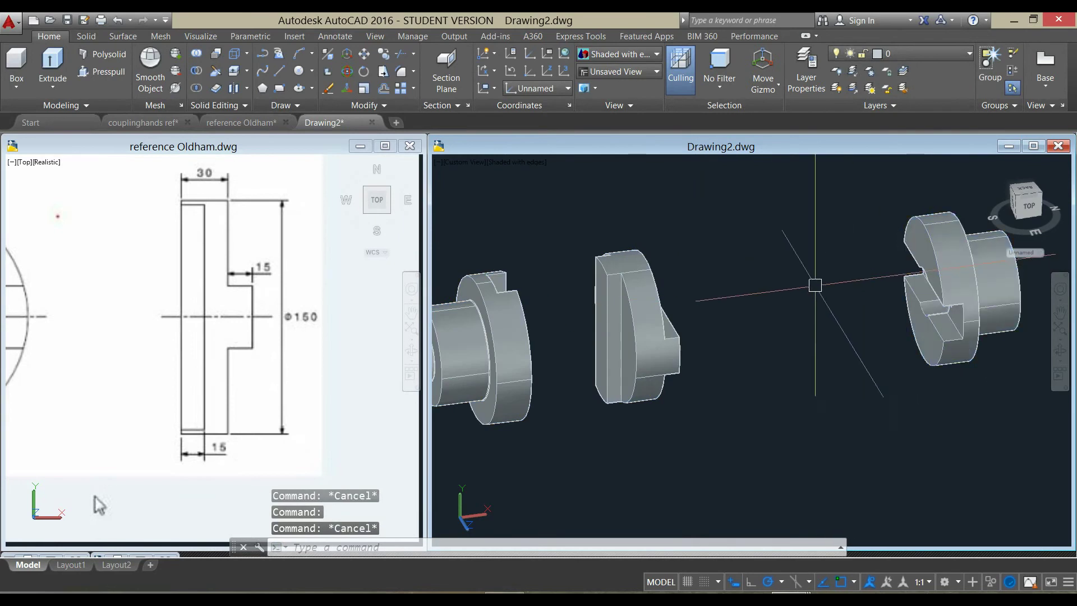
scroll(814, 284, down, 3)
mouse_move(814, 284)
shift+middle_down()
mouse_move(783, 294)
mouse_move(721, 288)
mouse_move(803, 289)
mouse_move(849, 263)
mouse_move(847, 243)
mouse_move(734, 278)
mouse_move(816, 275)
mouse_move(743, 294)
shift+middle_up()
Activate the reference Oldham.dwg window and zoom to the SHAFT keyway and section A-A views.
key(Escape)
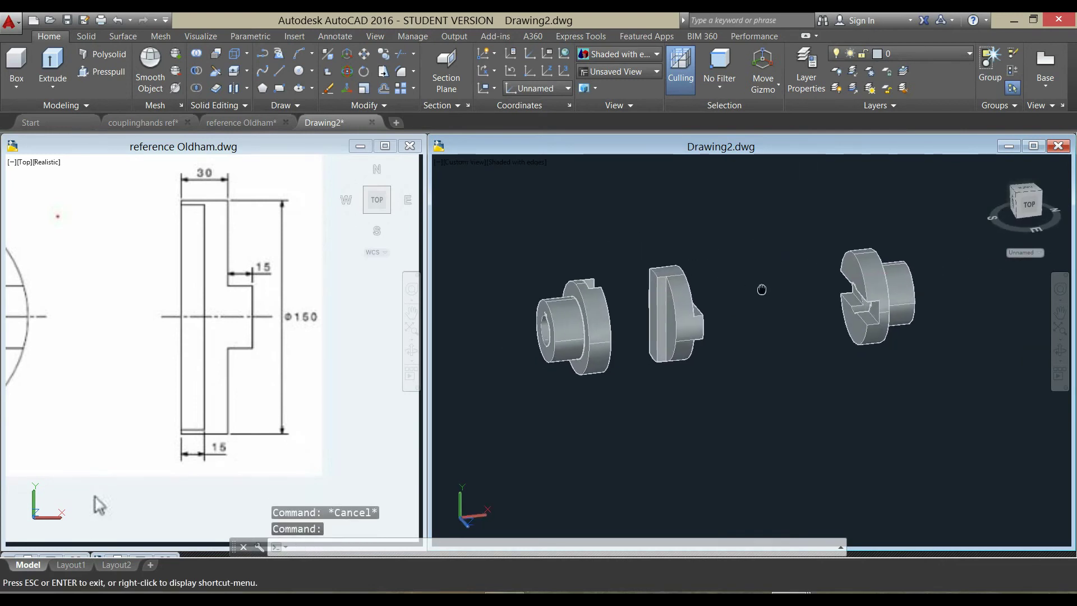
click(181, 368)
mouse_move(149, 413)
middle_down()
mouse_move(216, 409)
mouse_move(257, 391)
middle_up()
middle_drag(219, 353, 306, 306)
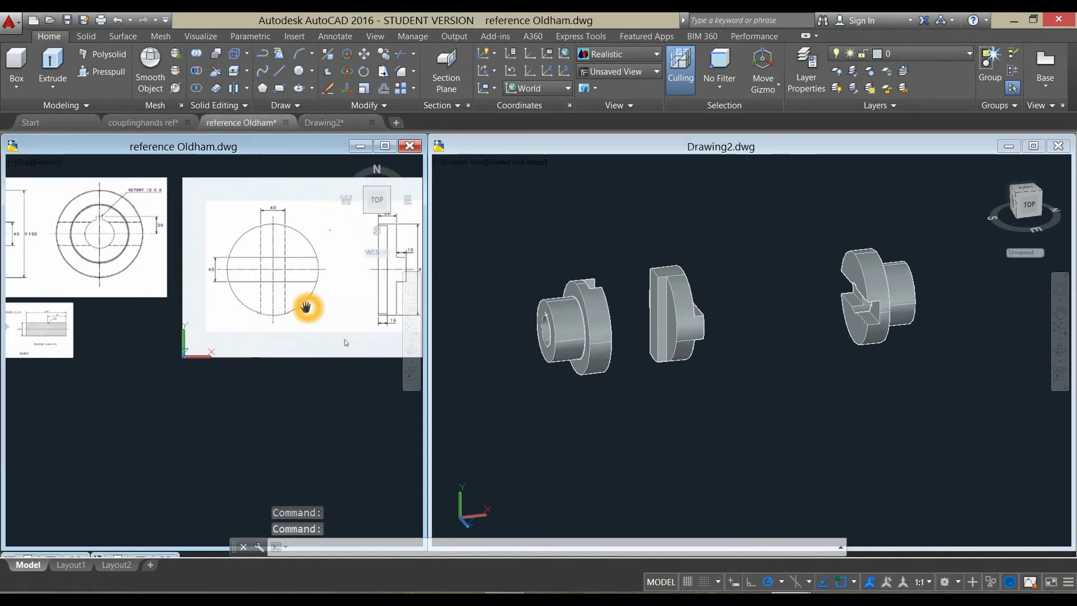
middle_drag(233, 335, 402, 331)
scroll(191, 337, up, 2)
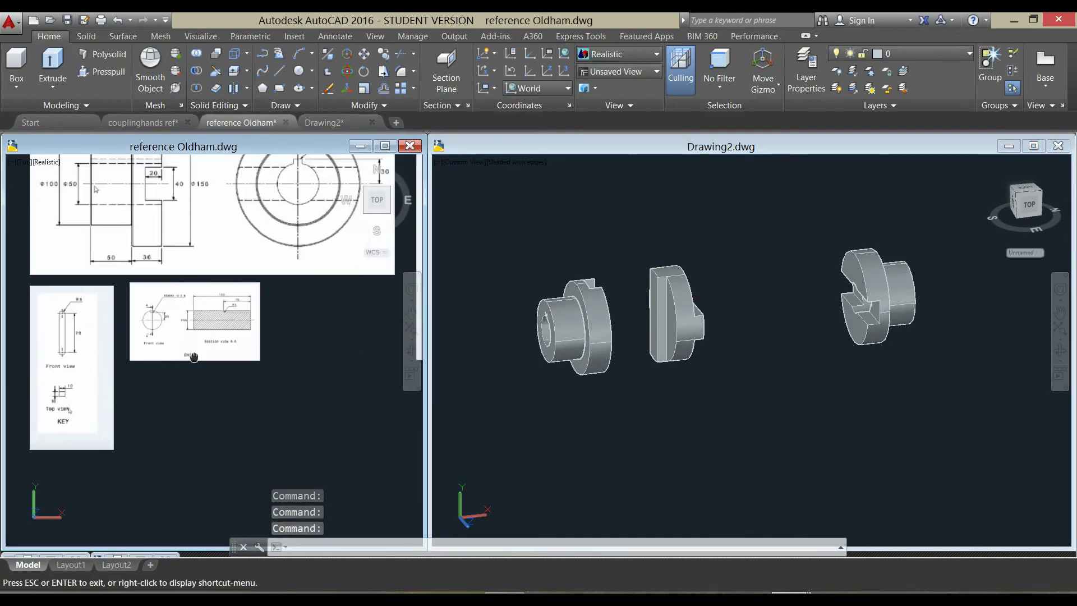
scroll(191, 336, up, 2)
scroll(191, 337, up, 2)
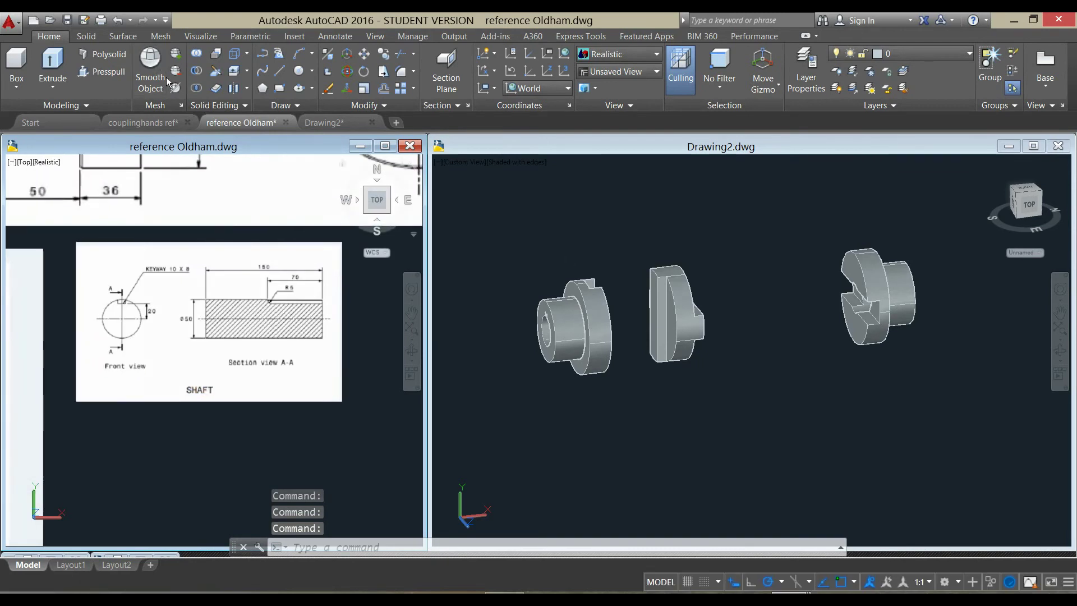
click(298, 71)
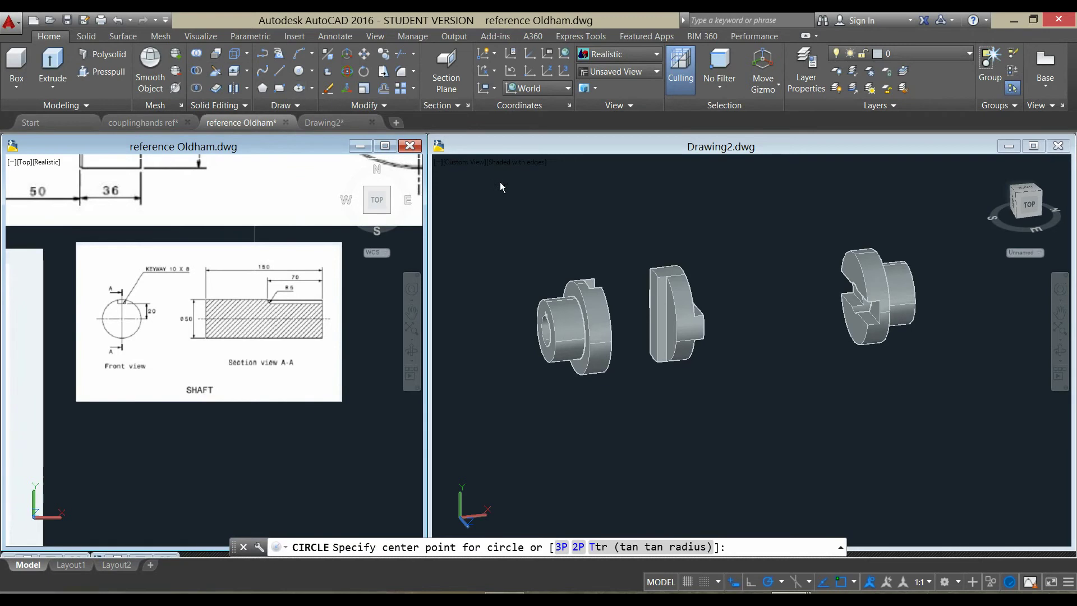
click(495, 185)
Reorient the UCS with the Z-axis option, picking a new origin and Z direction.
click(299, 72)
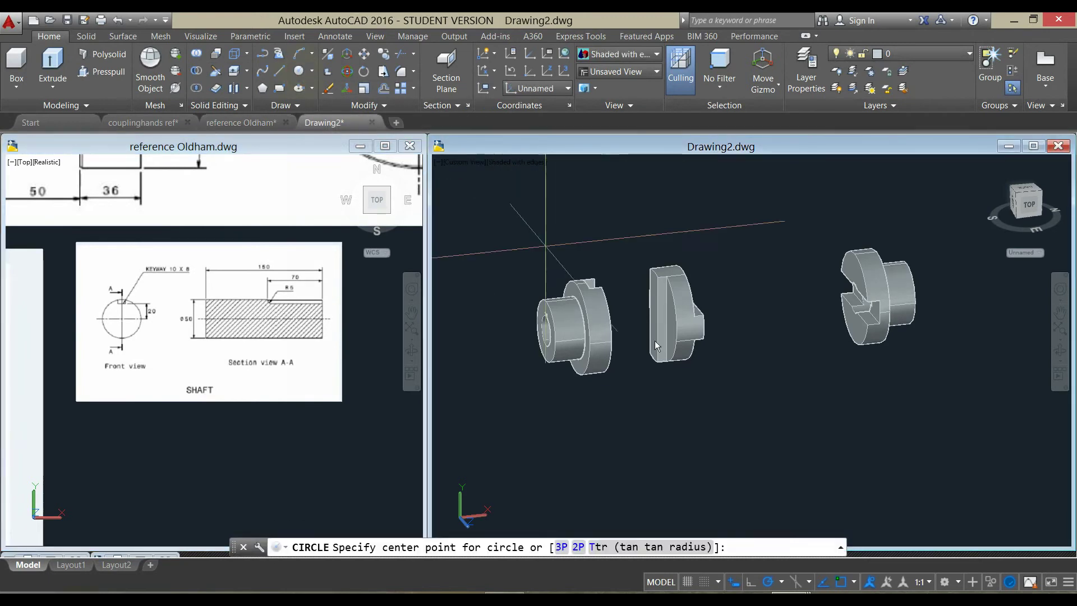
click(705, 422)
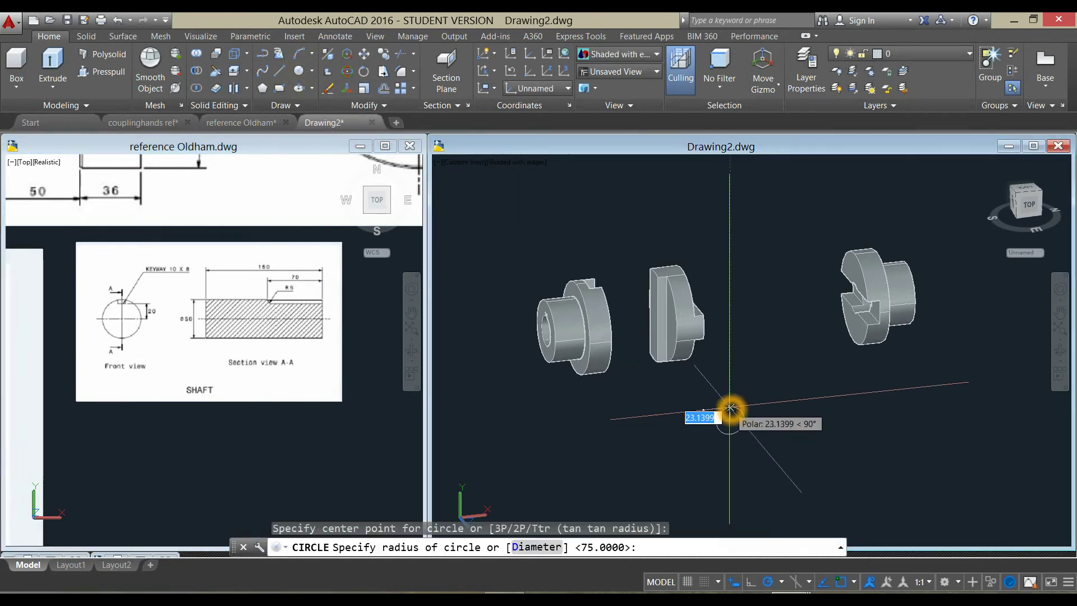
key(Escape)
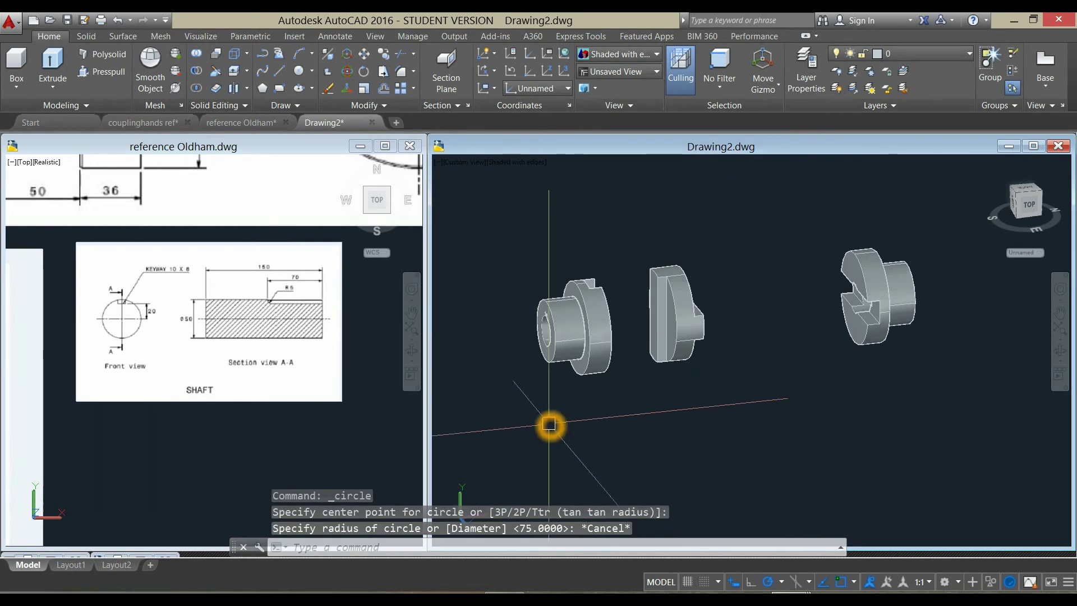
click(549, 77)
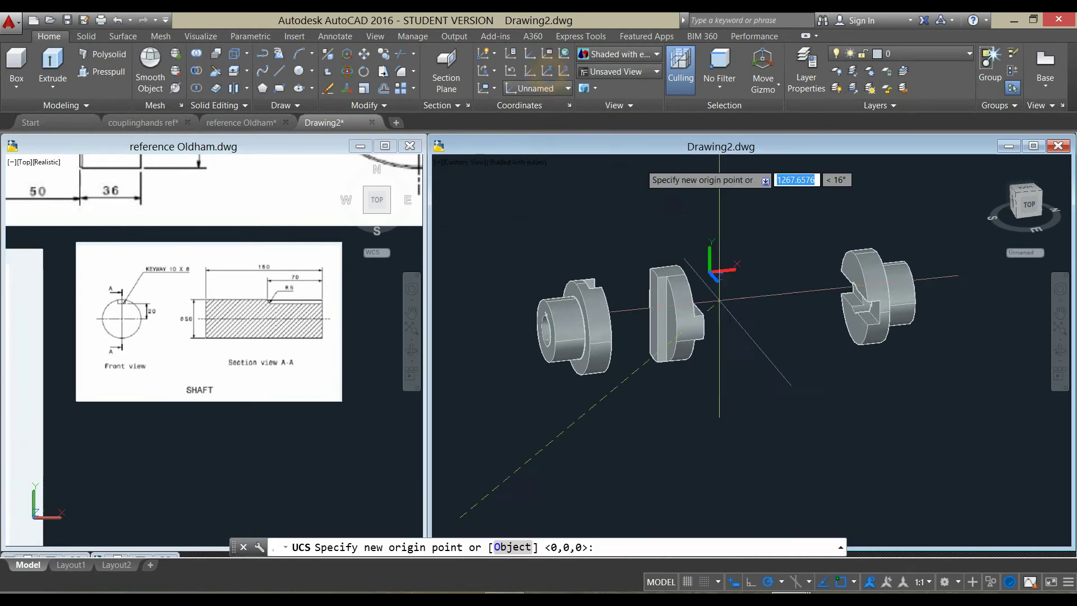
click(704, 431)
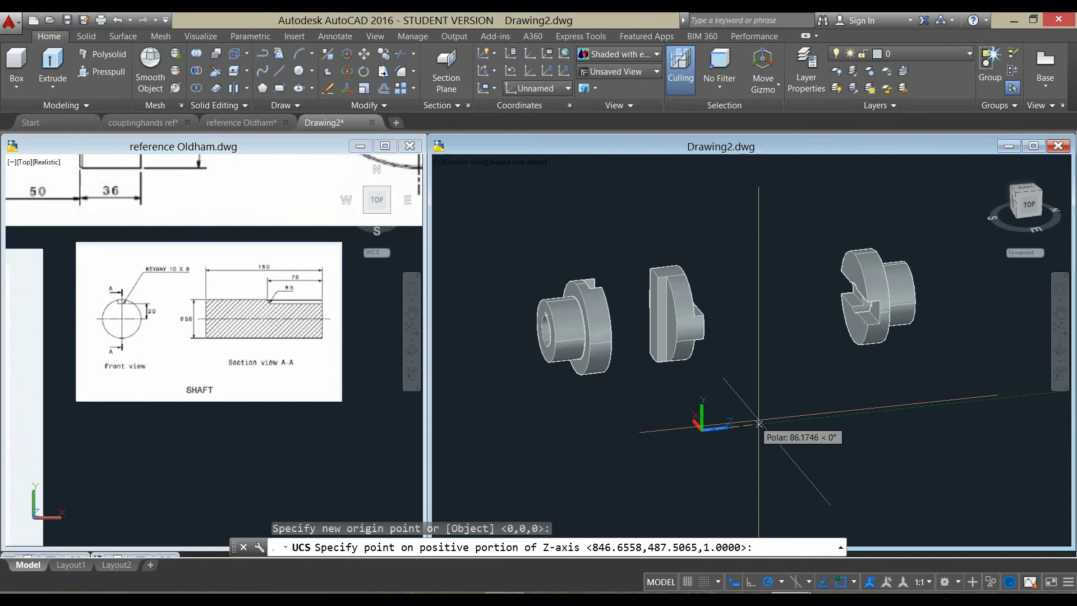
click(809, 418)
key(Escape)
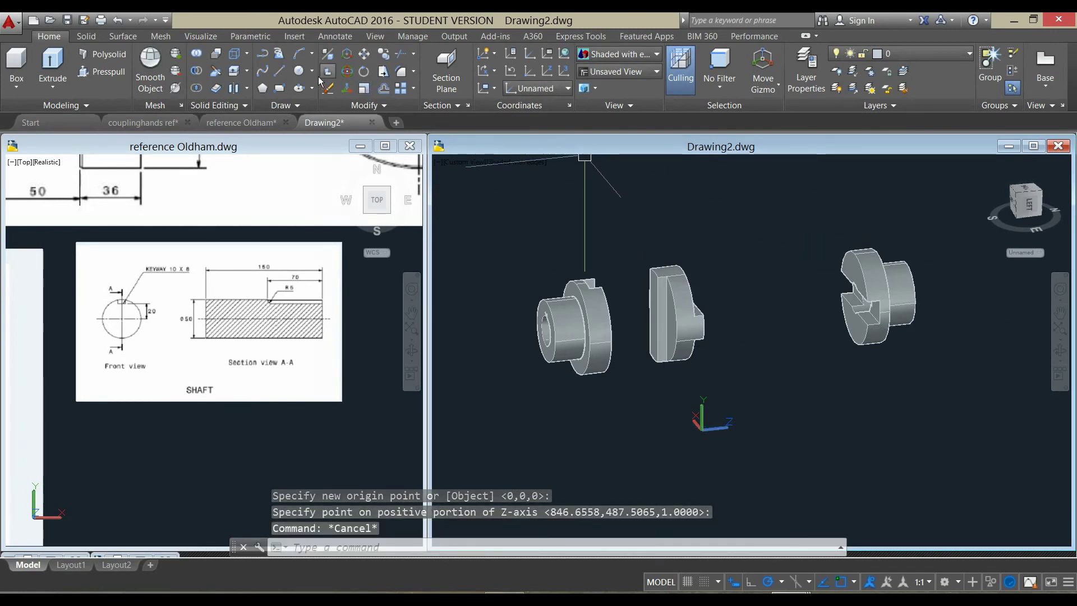
Draw a 50-diameter circle below the middle coupling part.
click(303, 74)
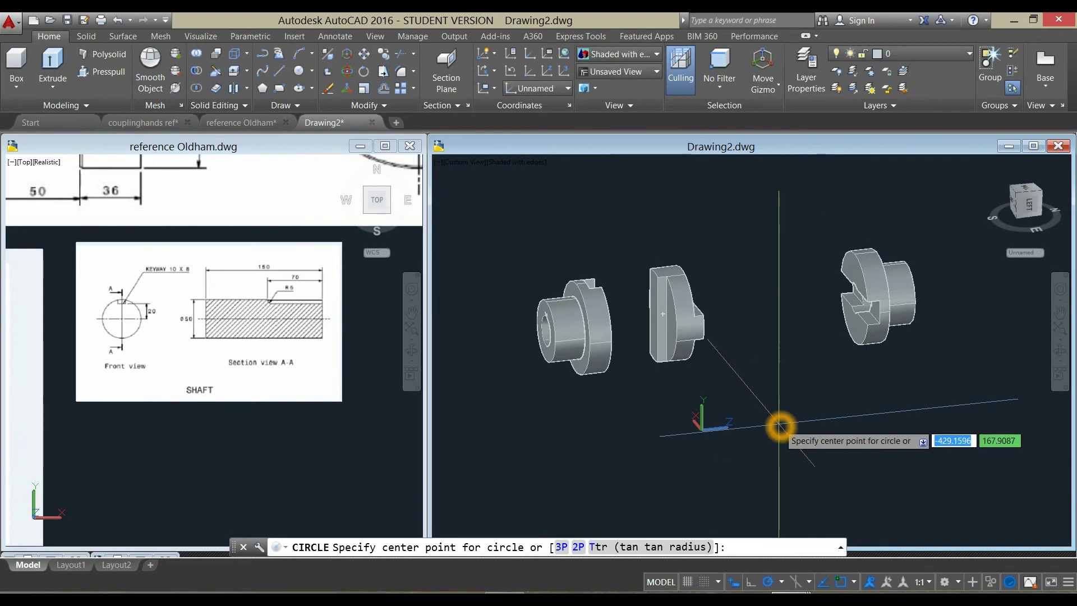
click(782, 426)
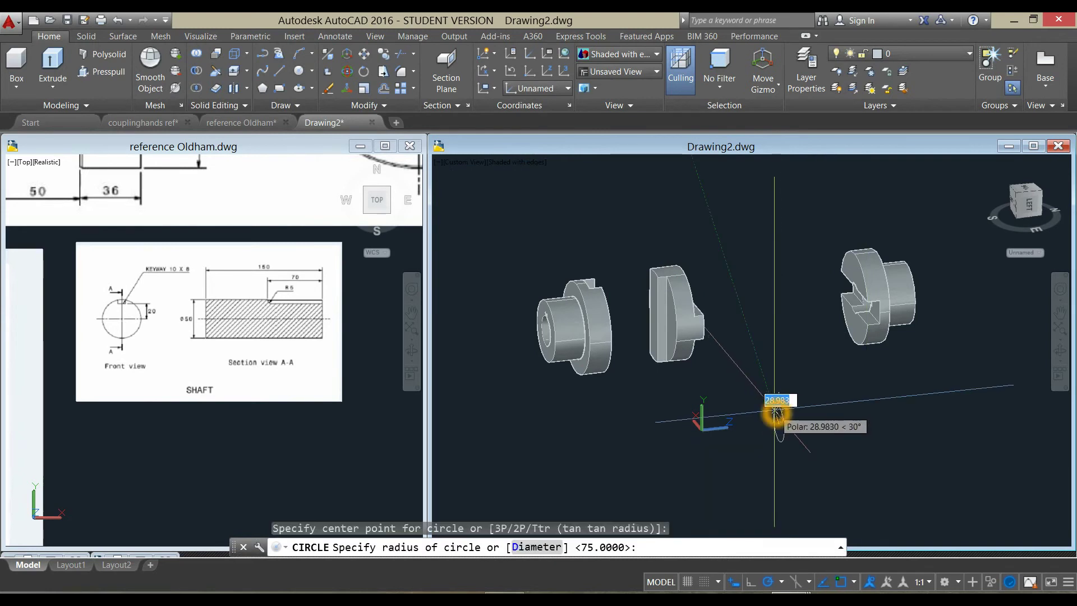
text(d)
key(Return)
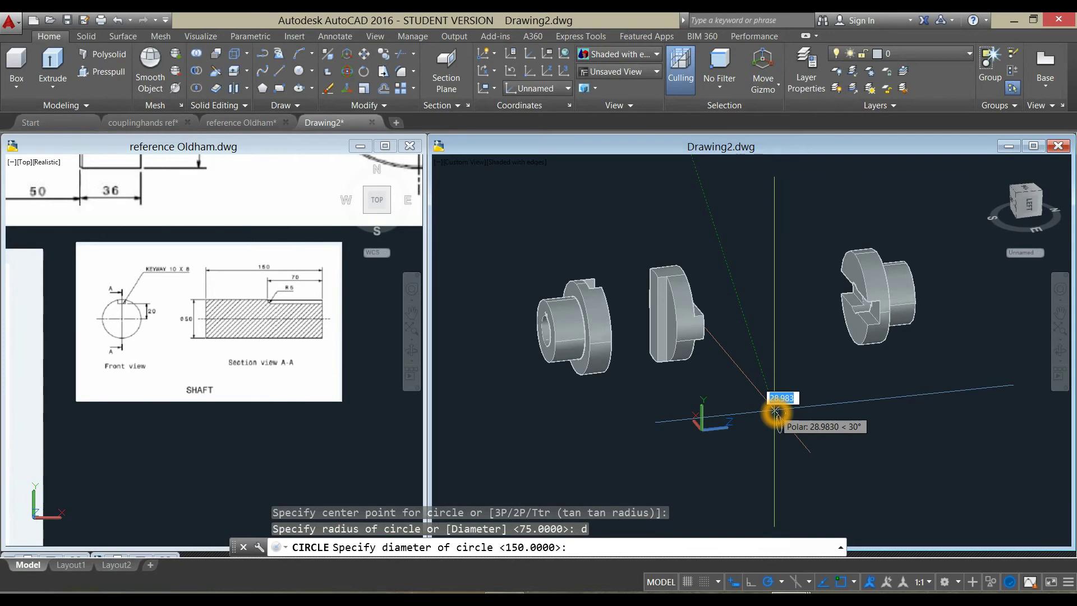
key(Return)
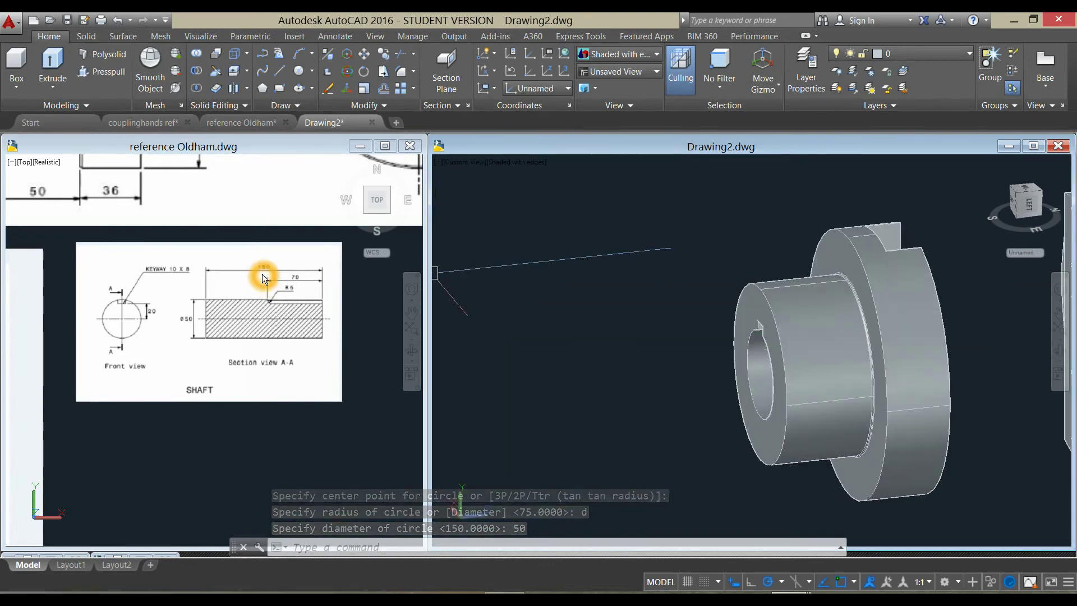
click(337, 308)
Pan the reference drawing to the shaft detail and return to Drawing2.
scroll(258, 272, up, 2)
scroll(258, 272, up, 1)
scroll(258, 271, down, 3)
middle_drag(257, 271, 250, 287)
key(Escape)
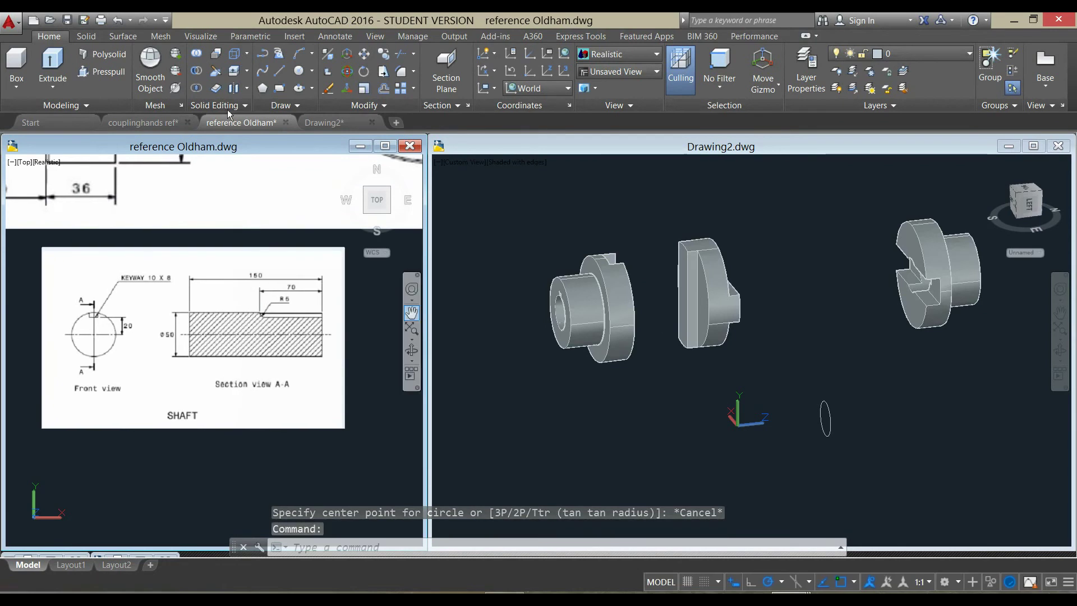
click(59, 65)
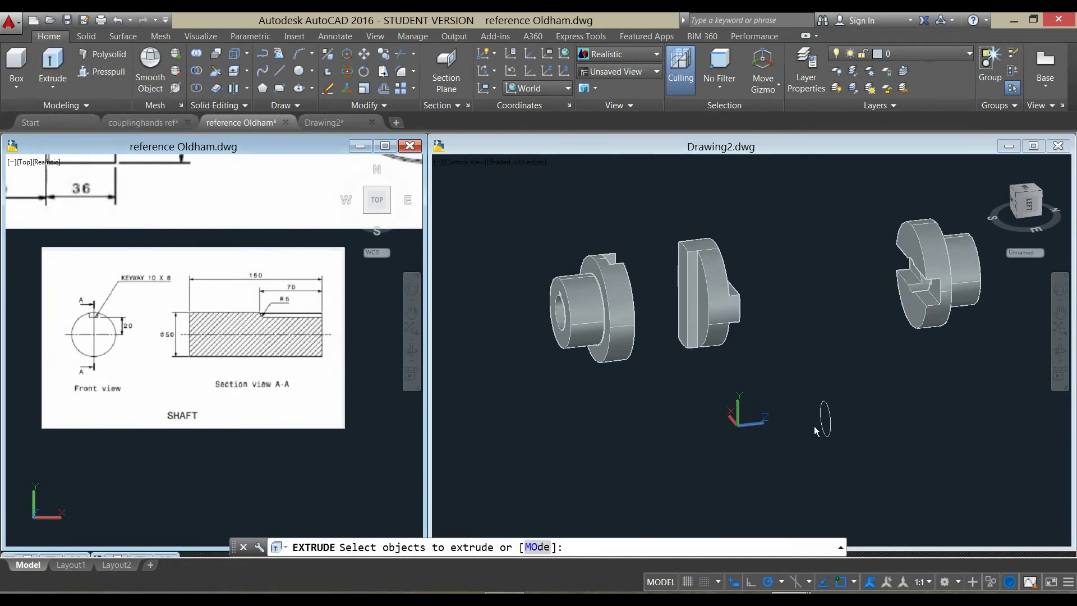
click(760, 386)
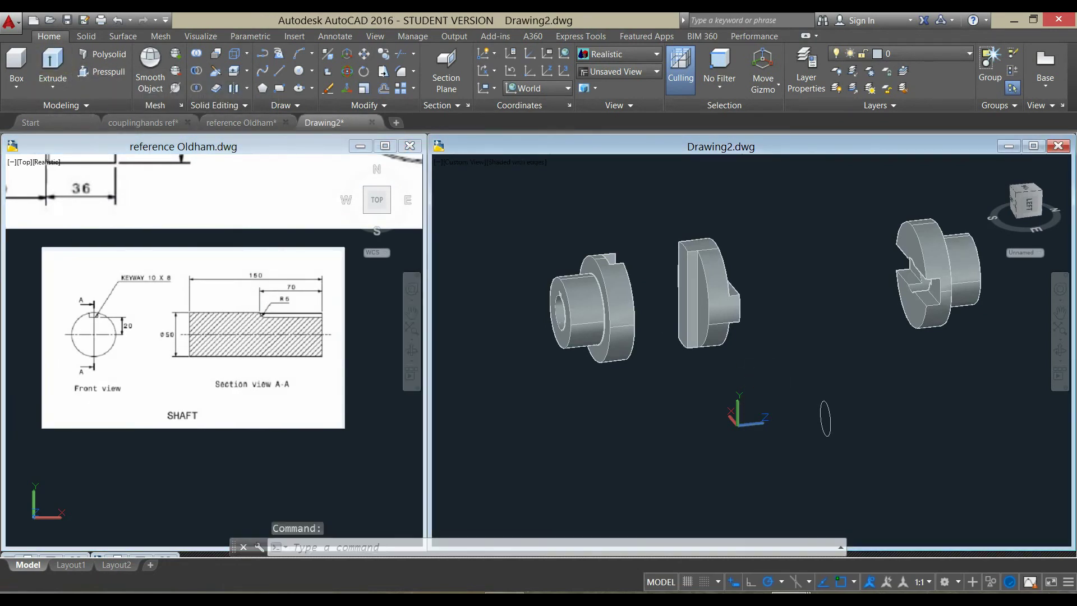
Extrude the 50-diameter circle 150 into a solid shaft cylinder.
click(53, 66)
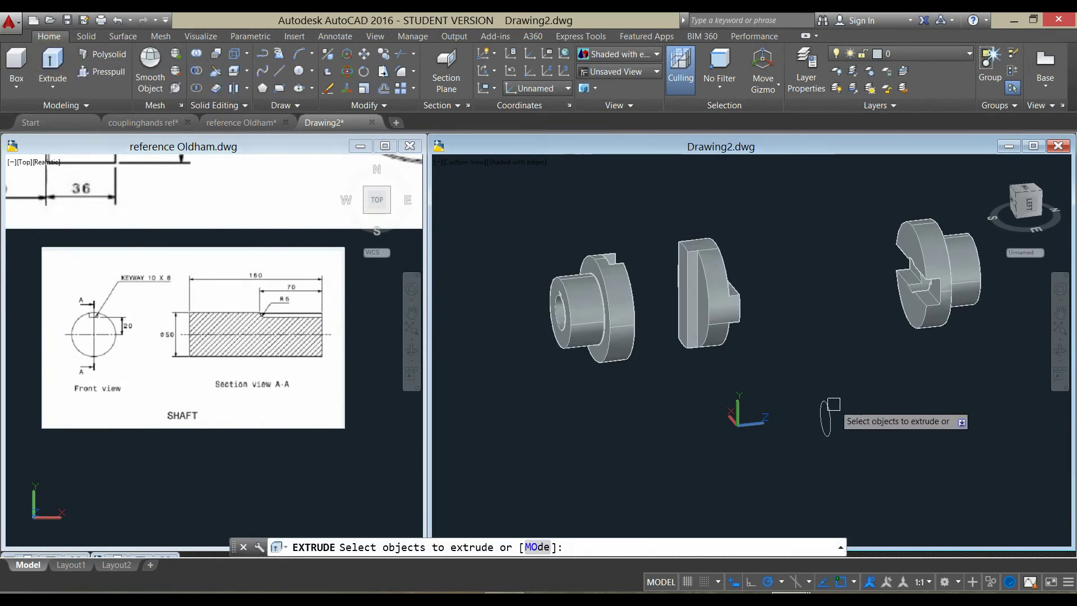
click(832, 405)
right_click(844, 400)
click(867, 406)
click(953, 395)
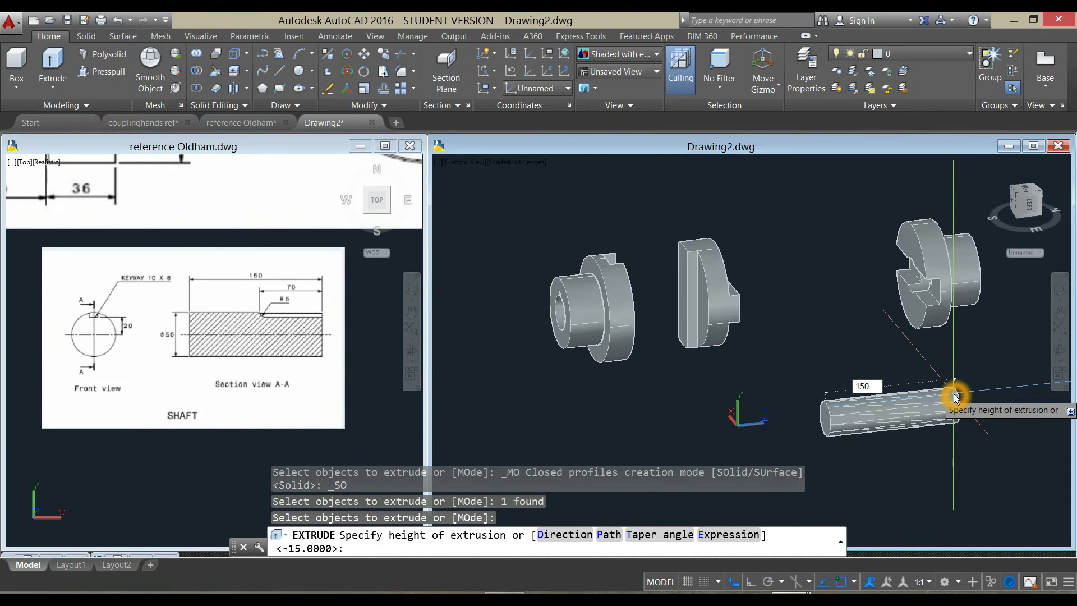
key(Return)
middle_drag(907, 395, 775, 357)
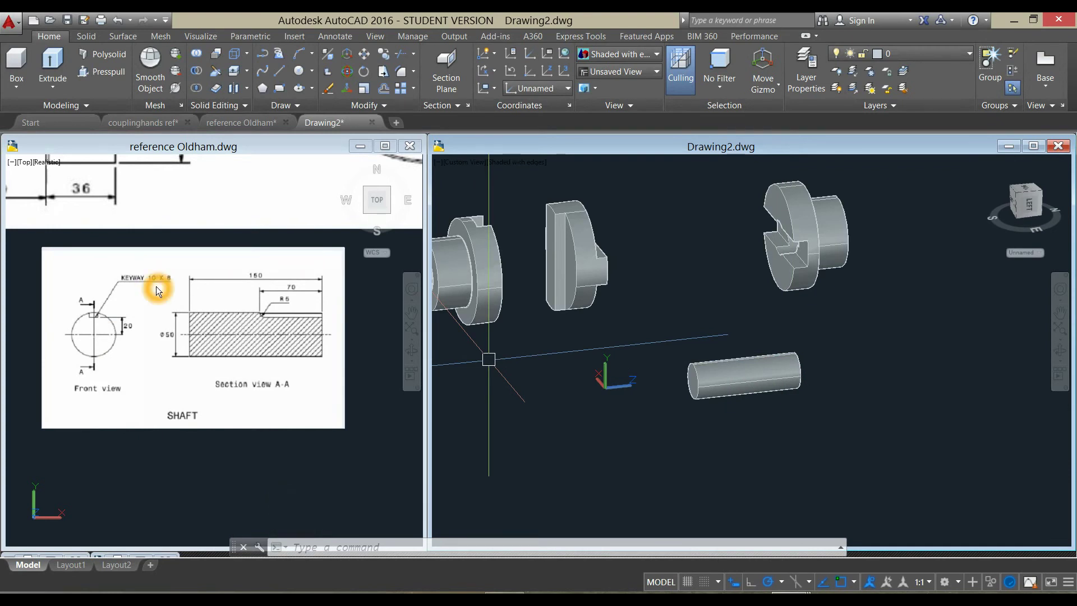
click(757, 425)
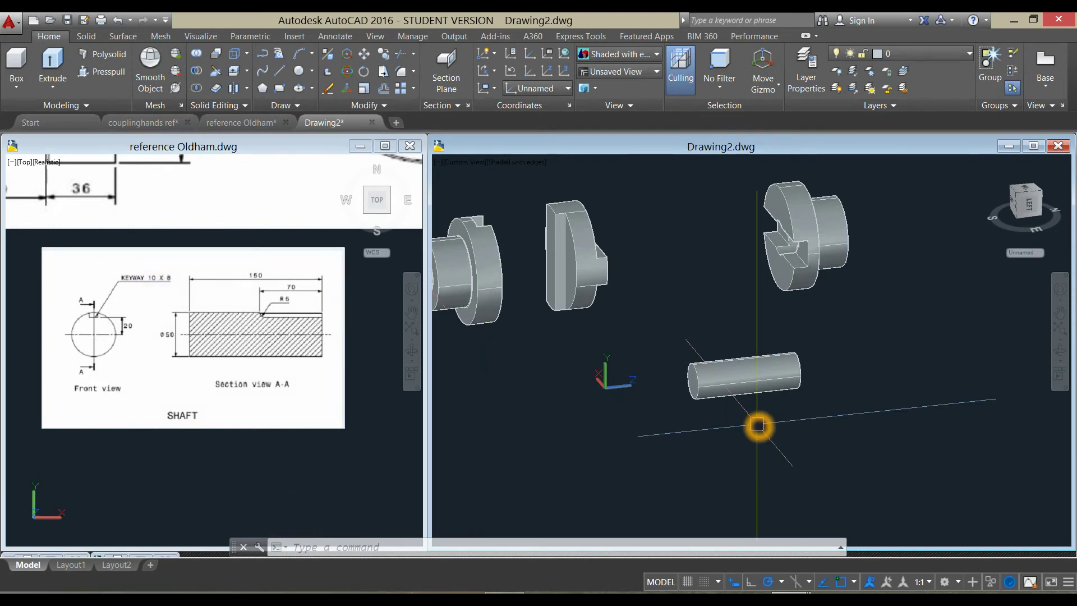
Copy the shaft cylinder and place the copy near the flanges.
click(1032, 204)
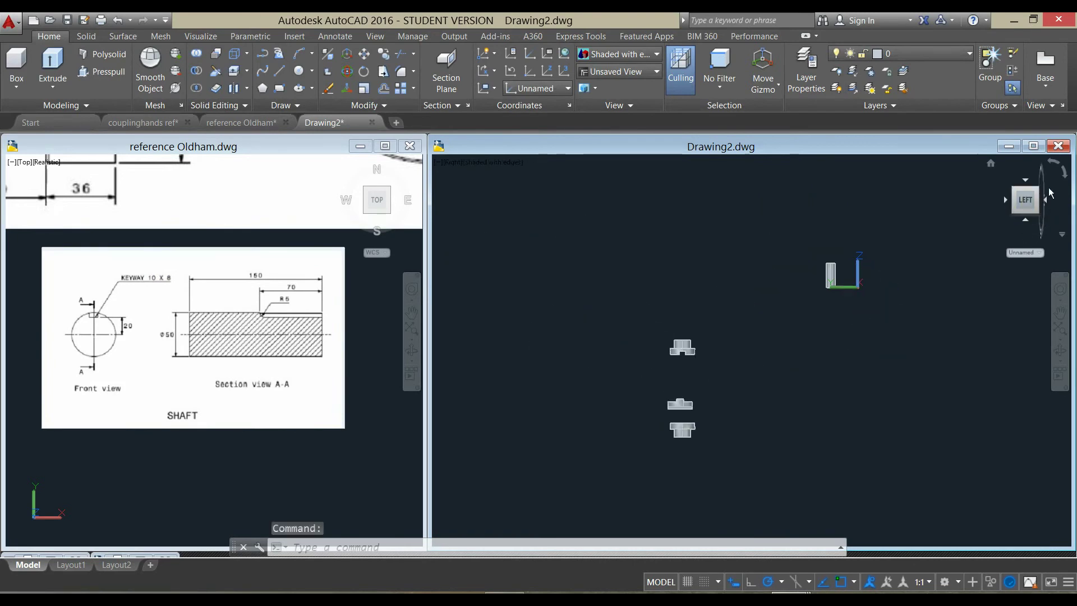
click(1063, 174)
mouse_move(777, 423)
shift+middle_down()
mouse_move(826, 420)
mouse_move(939, 444)
shift+middle_up()
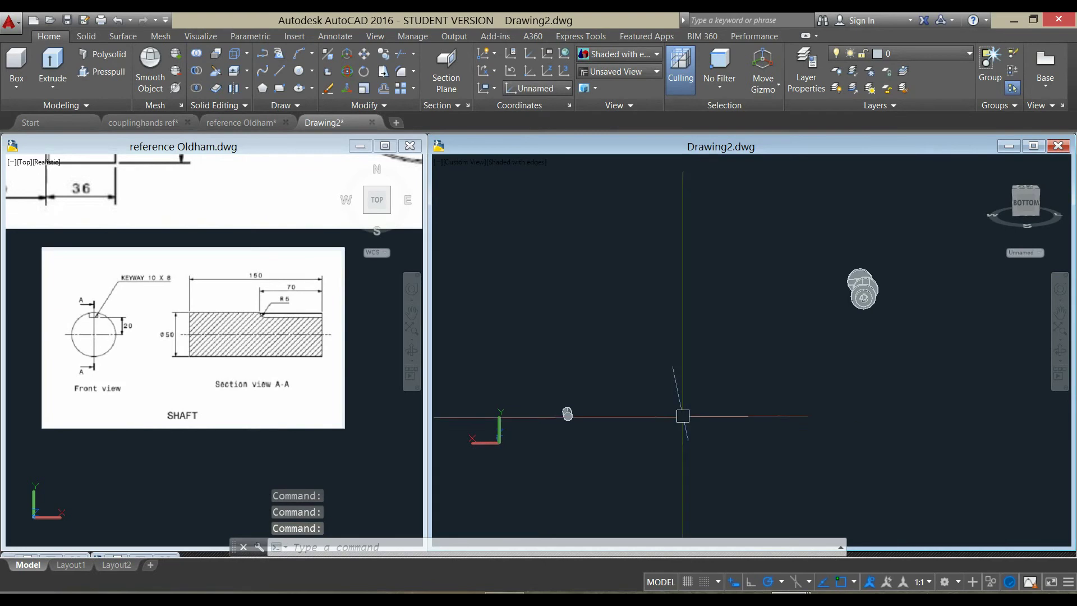
right_click(641, 321)
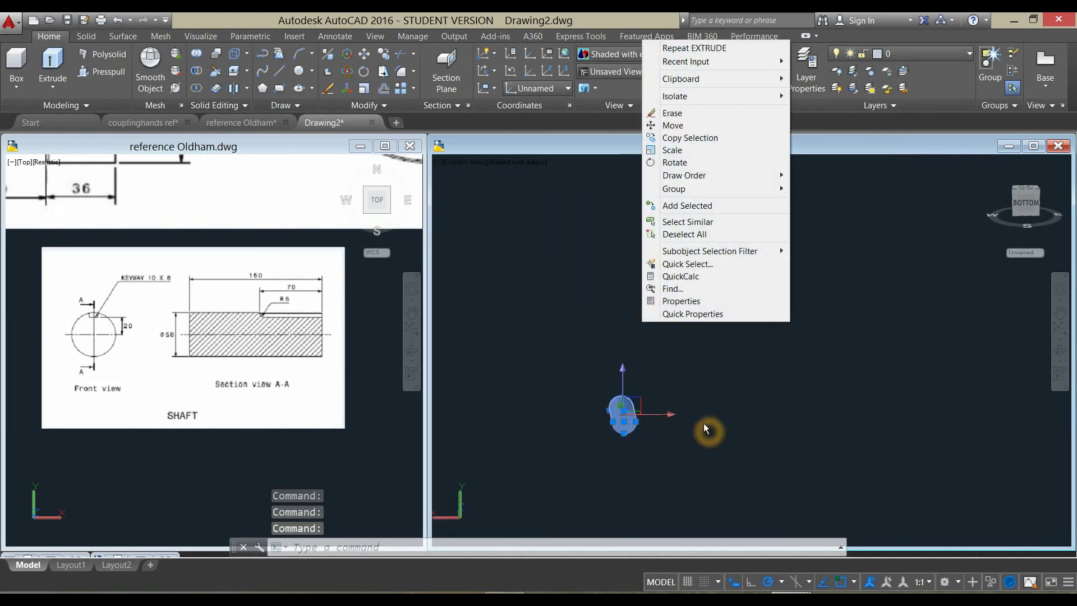
click(683, 138)
click(725, 440)
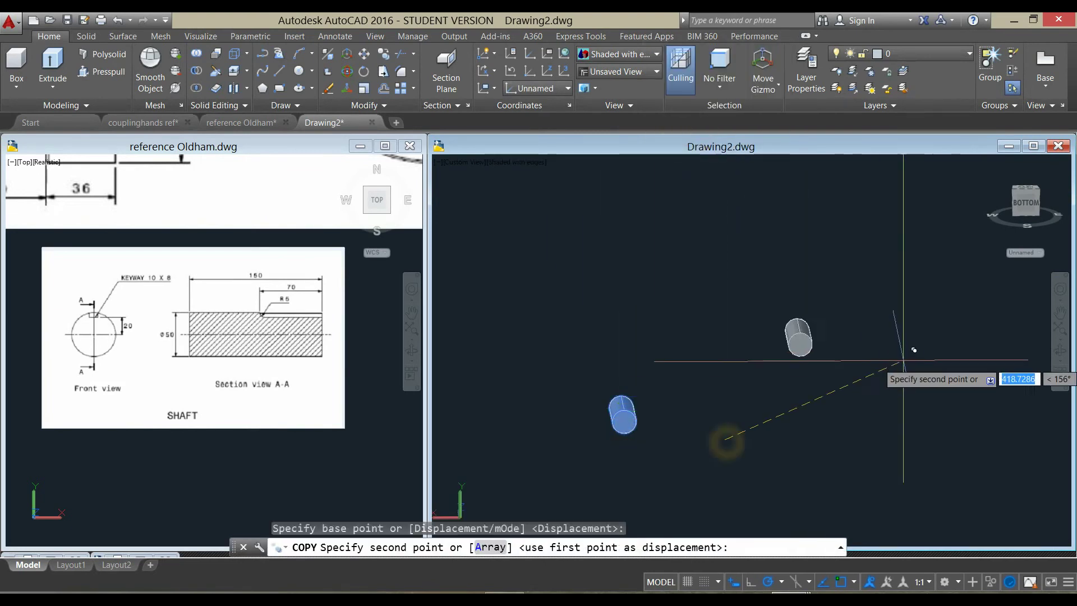
shift+middle_drag(904, 361, 492, 409)
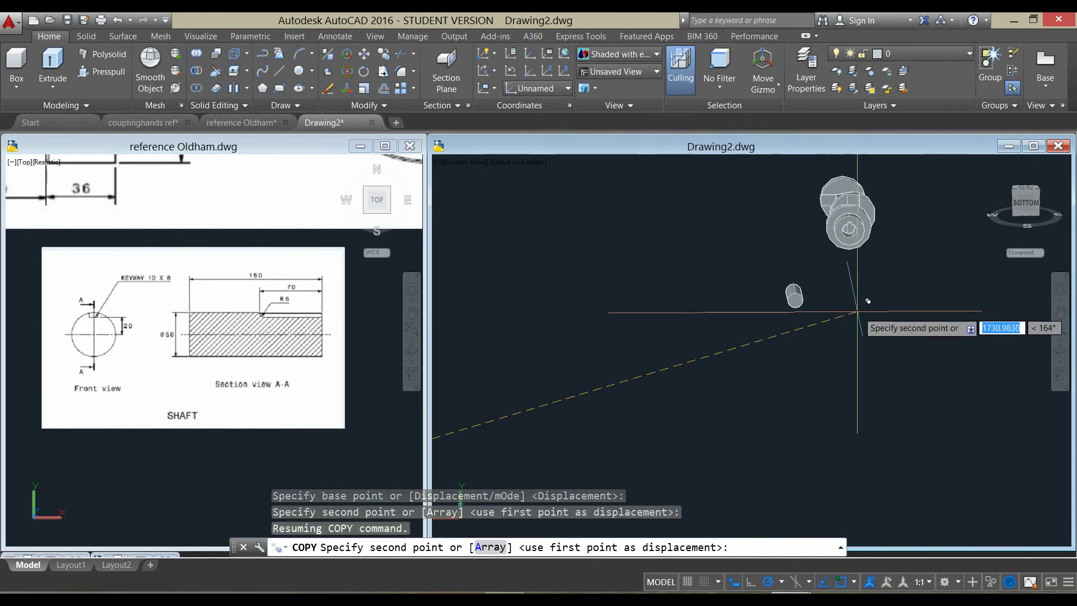
click(837, 321)
right_click(841, 326)
click(870, 334)
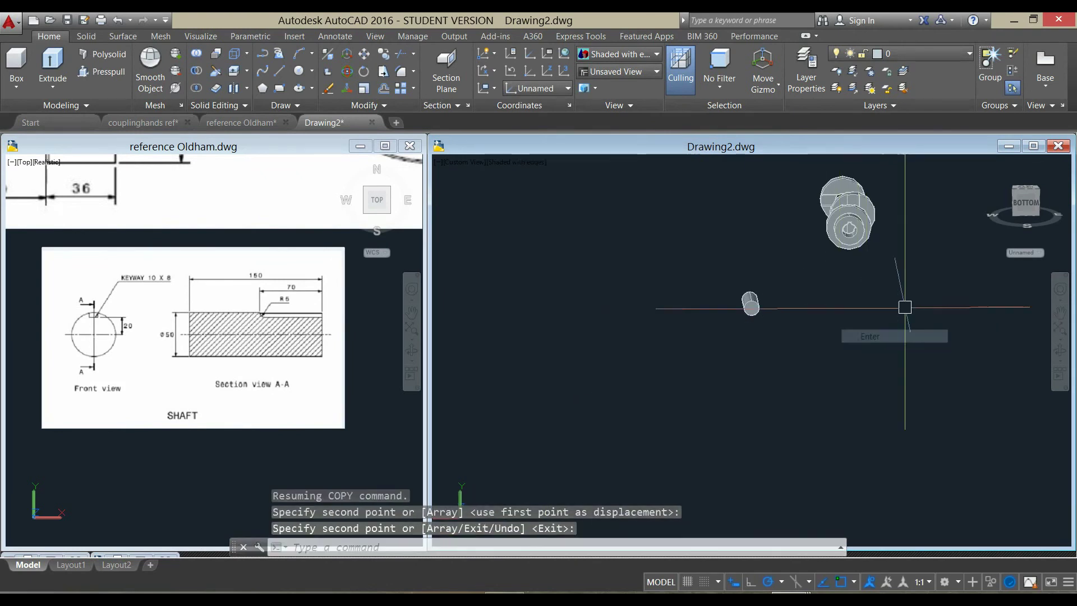
Erase the original cylinder left far below the flanges.
click(1029, 203)
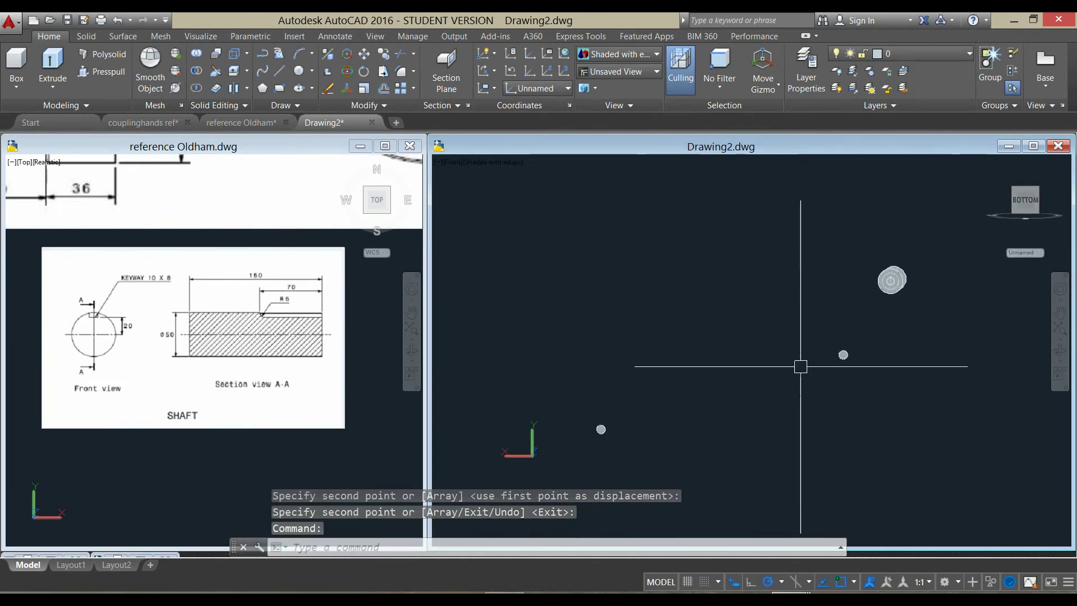
middle_drag(817, 394, 815, 401)
drag(816, 401, 761, 322)
key(Escape)
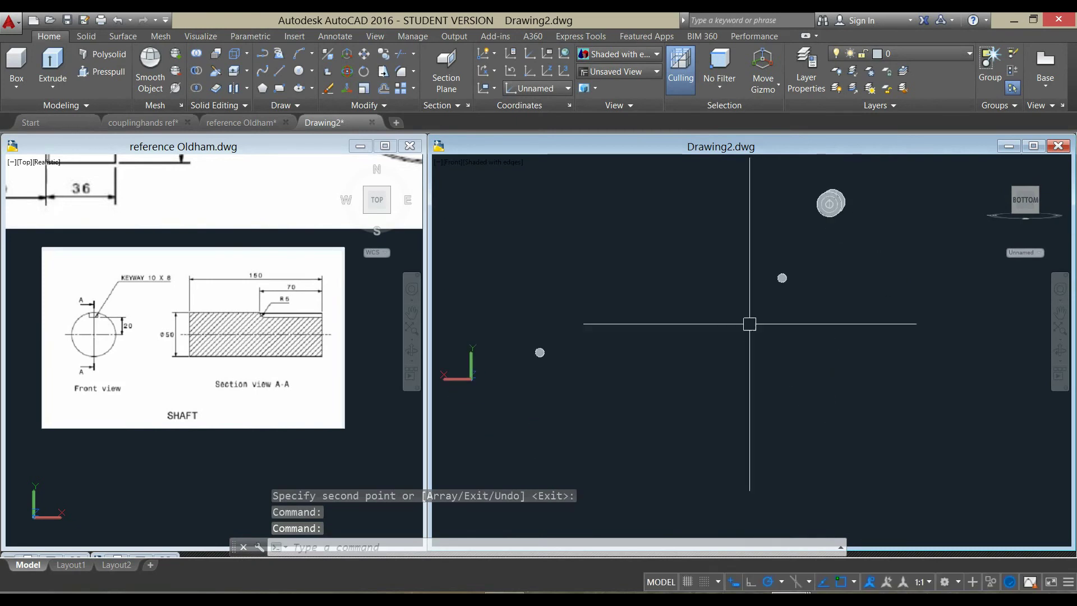
click(475, 321)
click(564, 359)
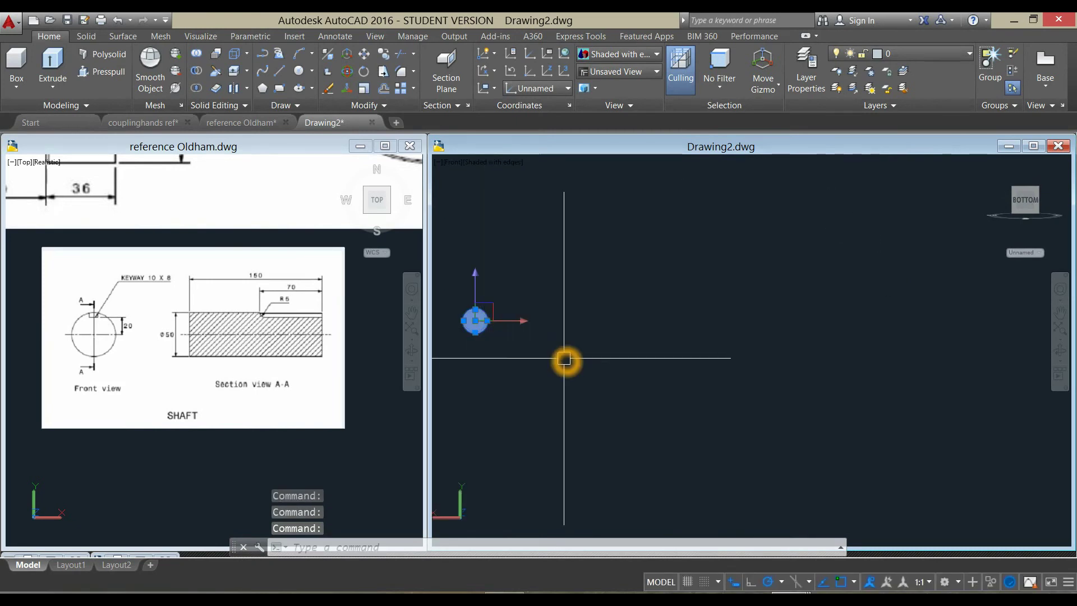
key(Delete)
Turn the view to Bottom so the shaft cylinder is seen end-on.
middle_drag(585, 358, 548, 387)
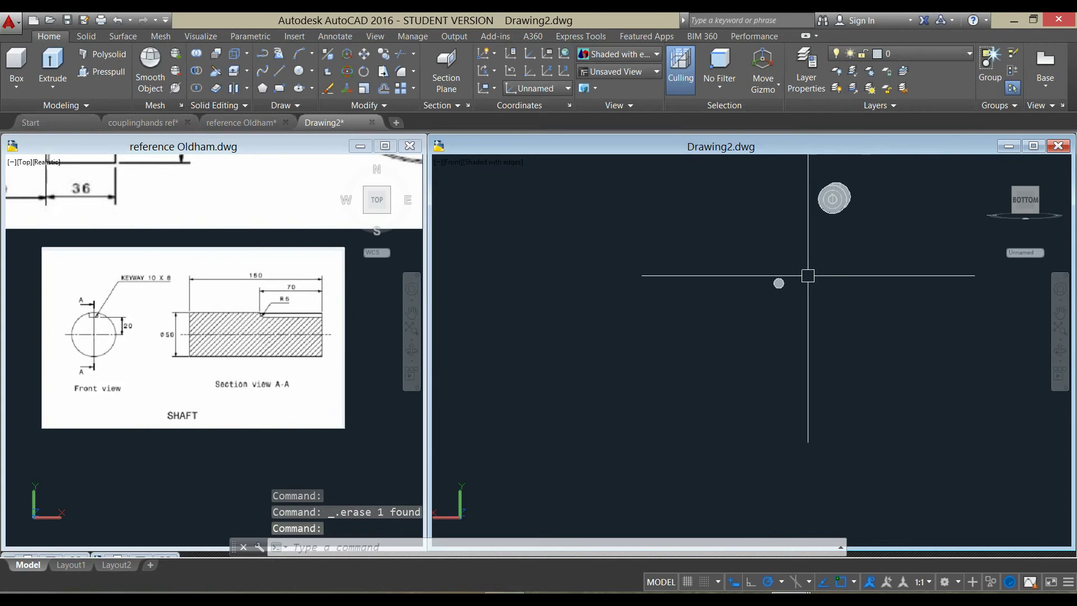
shift+middle_drag(813, 271, 818, 298)
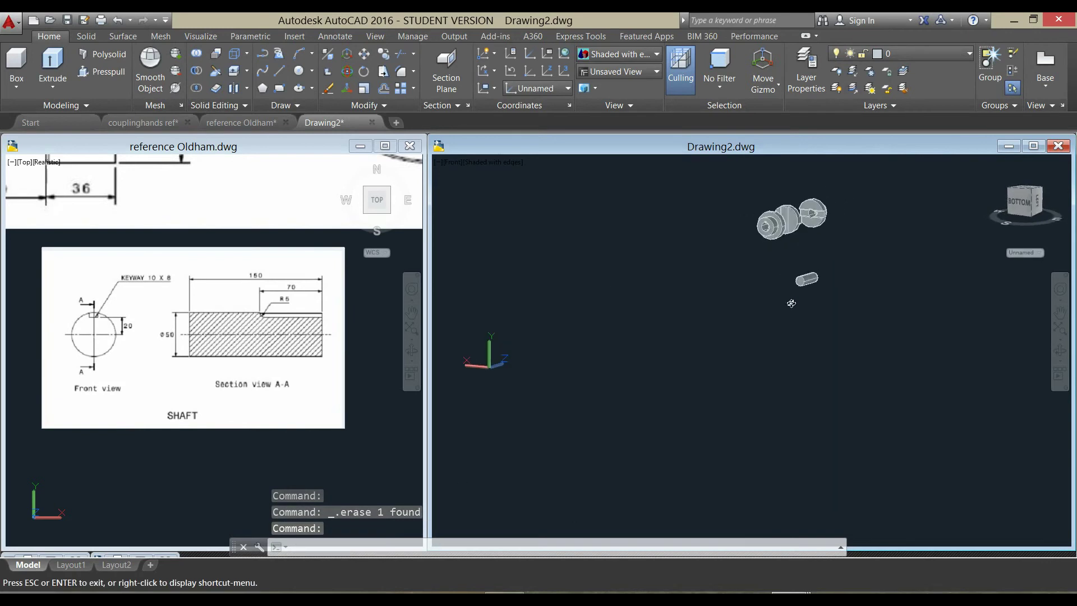
click(1029, 205)
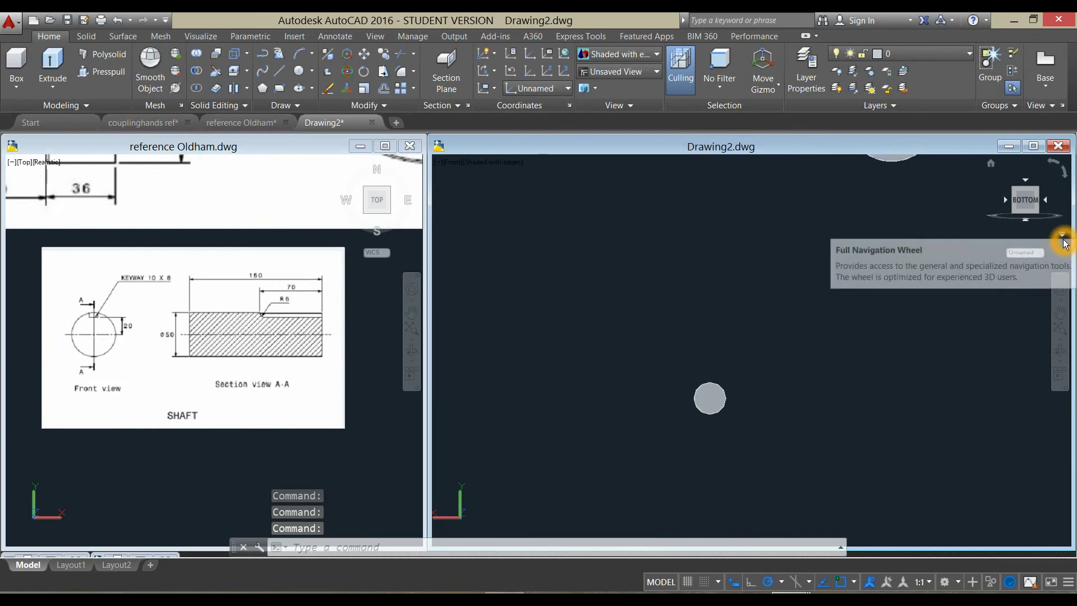
click(1062, 236)
click(981, 268)
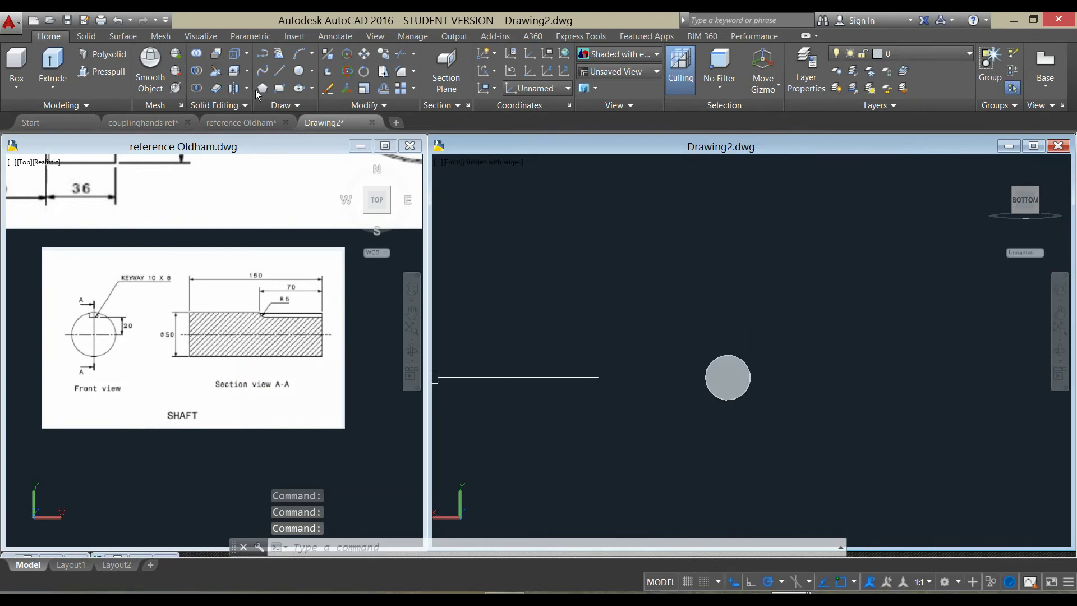
click(278, 78)
middle_click(671, 433)
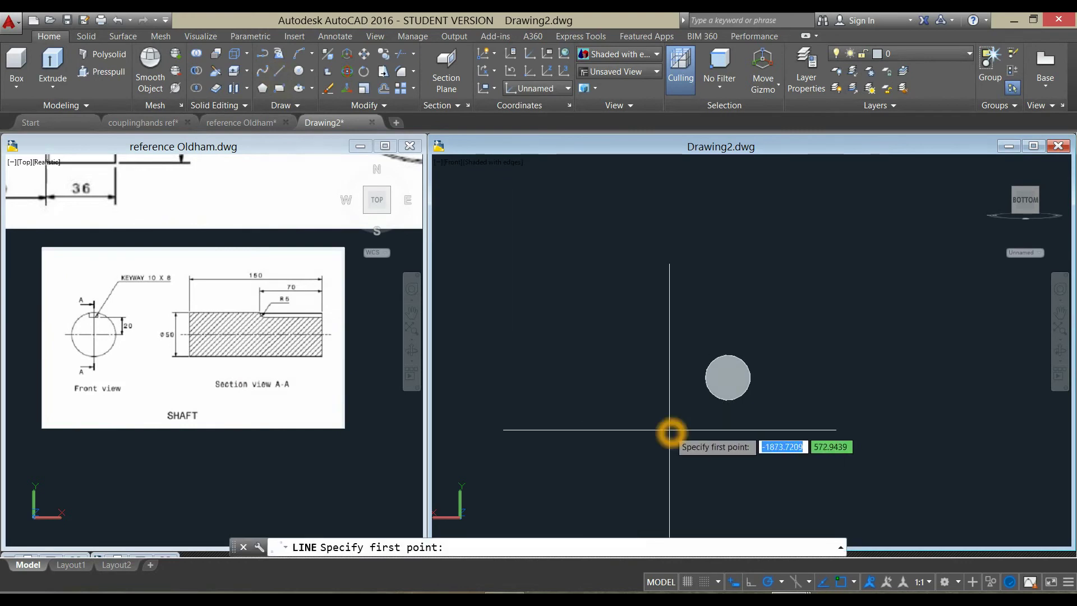
Switch the viewport visual style to 2D Wireframe.
scroll(673, 434, up, 5)
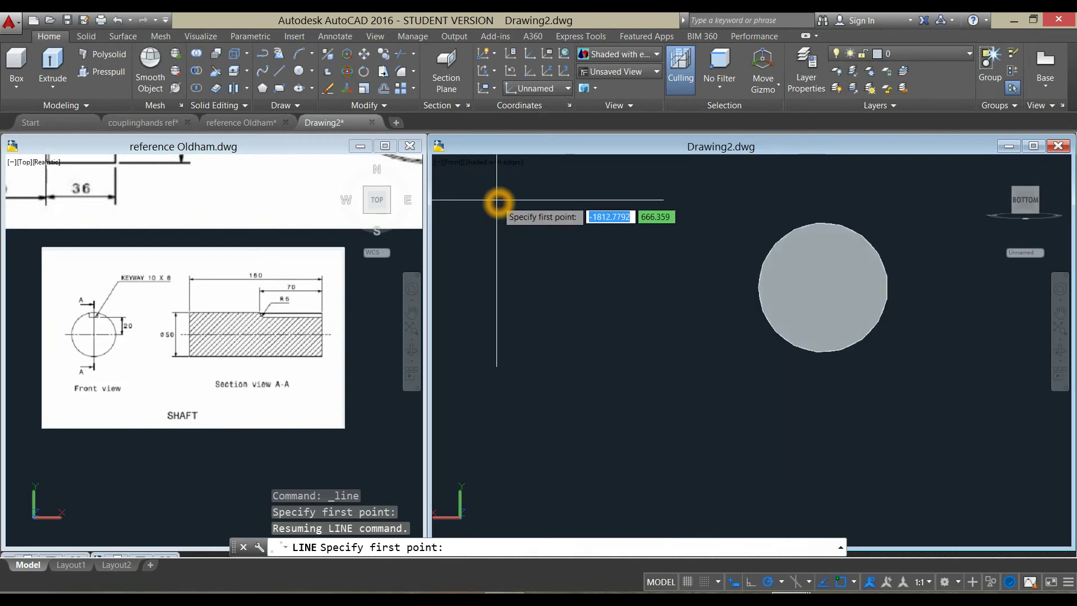
key(Escape)
click(503, 164)
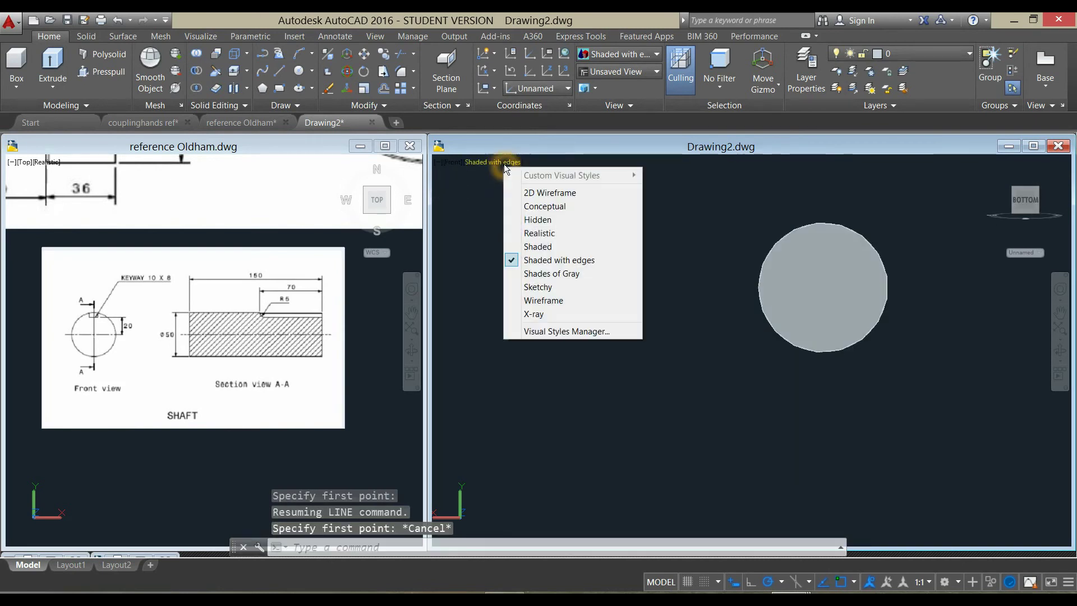
click(527, 193)
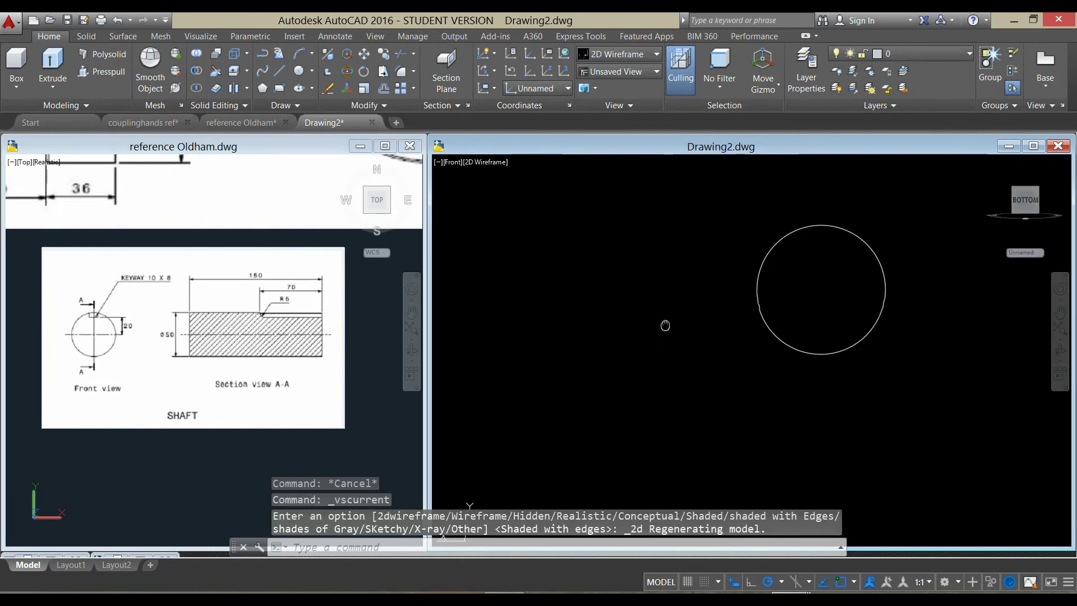
Draw a 20-unit line straight up from the circle's centre.
click(285, 71)
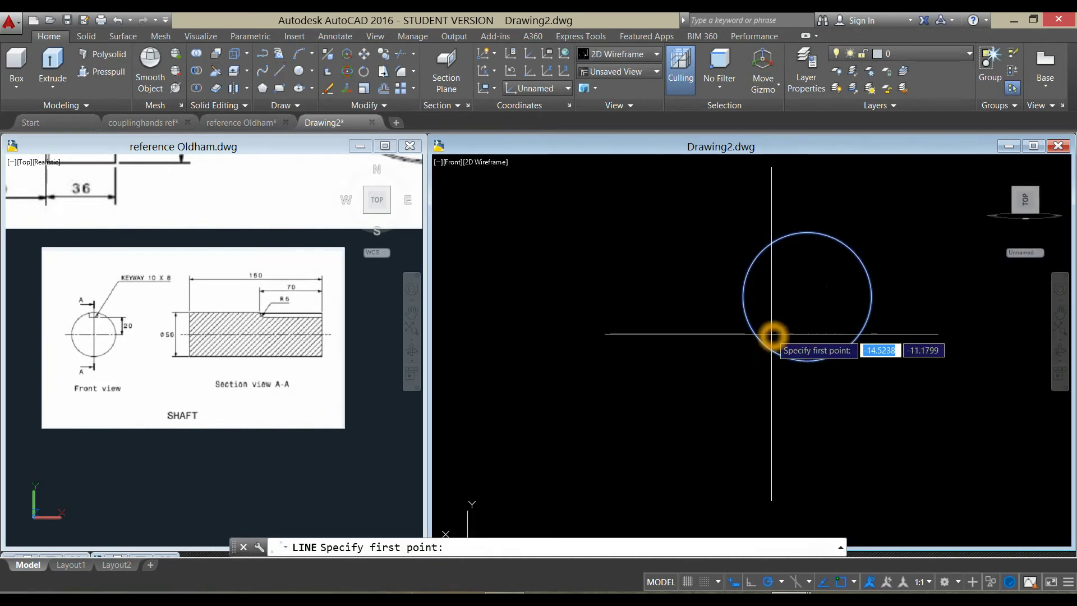
click(807, 298)
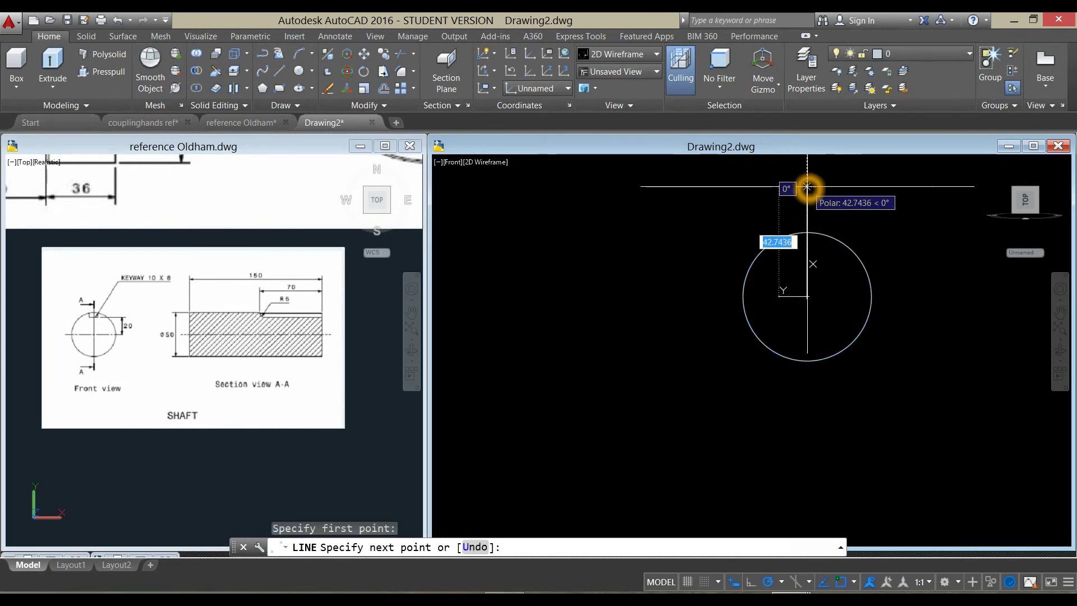
text(20)
key(Return)
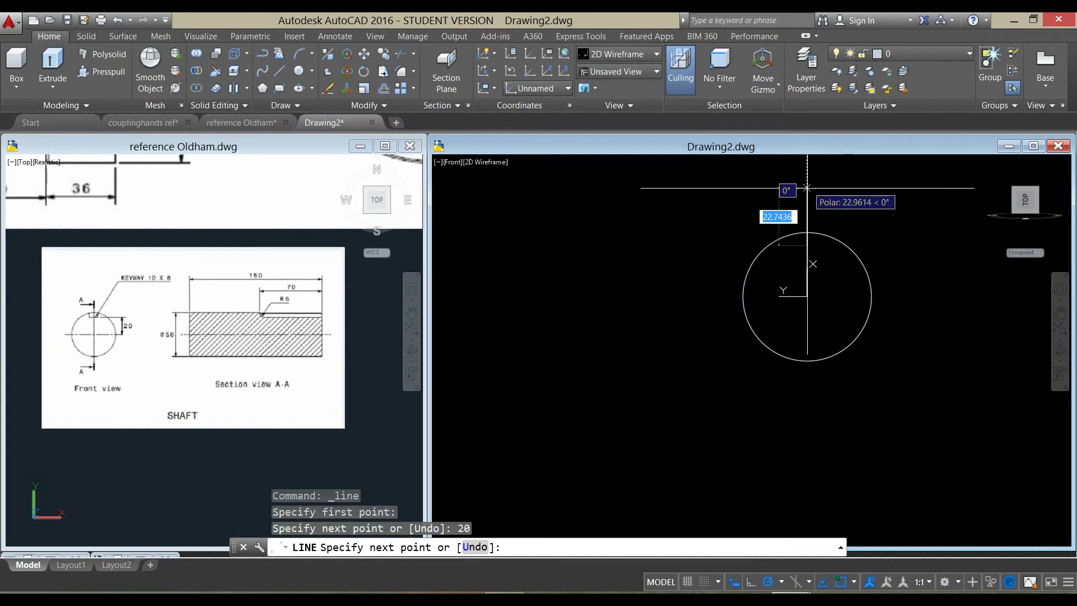
middle_drag(884, 288, 748, 286)
right_click(748, 287)
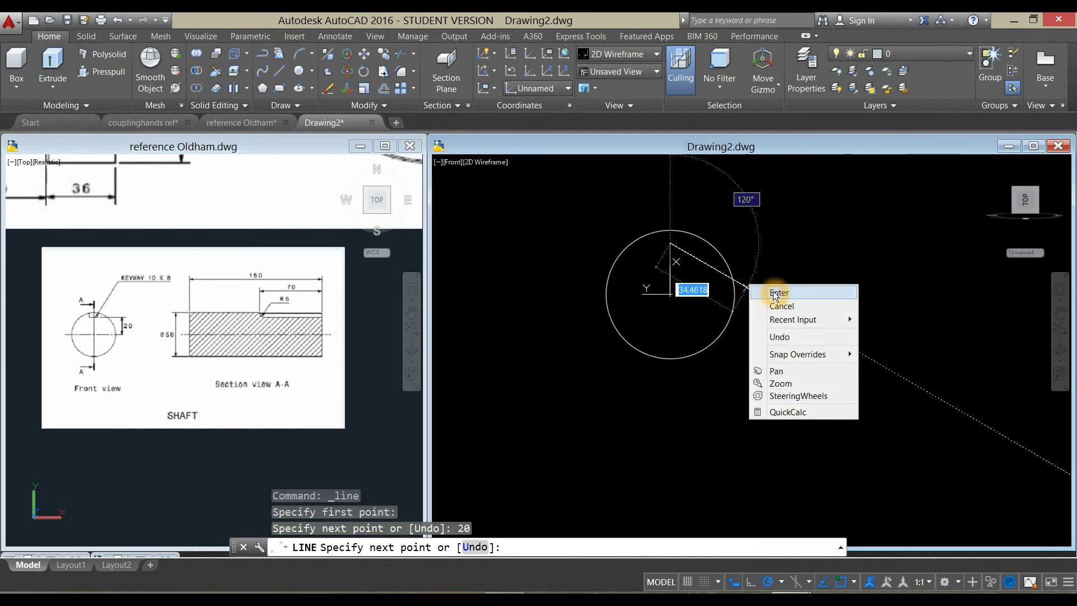
click(775, 291)
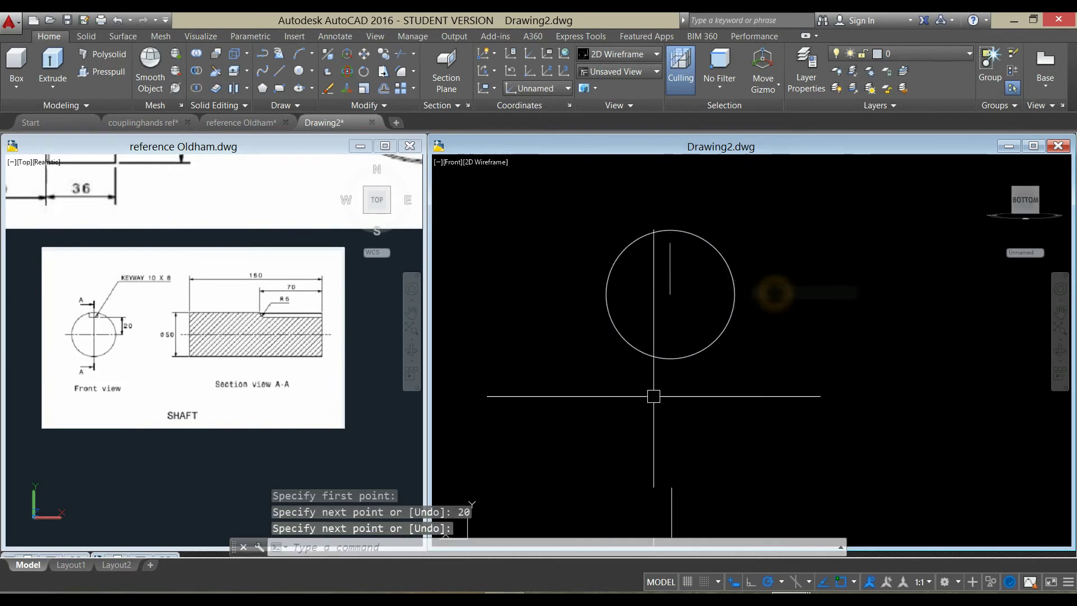
Draw a closed 8 by 10 polyline rectangle beside the circle.
click(262, 54)
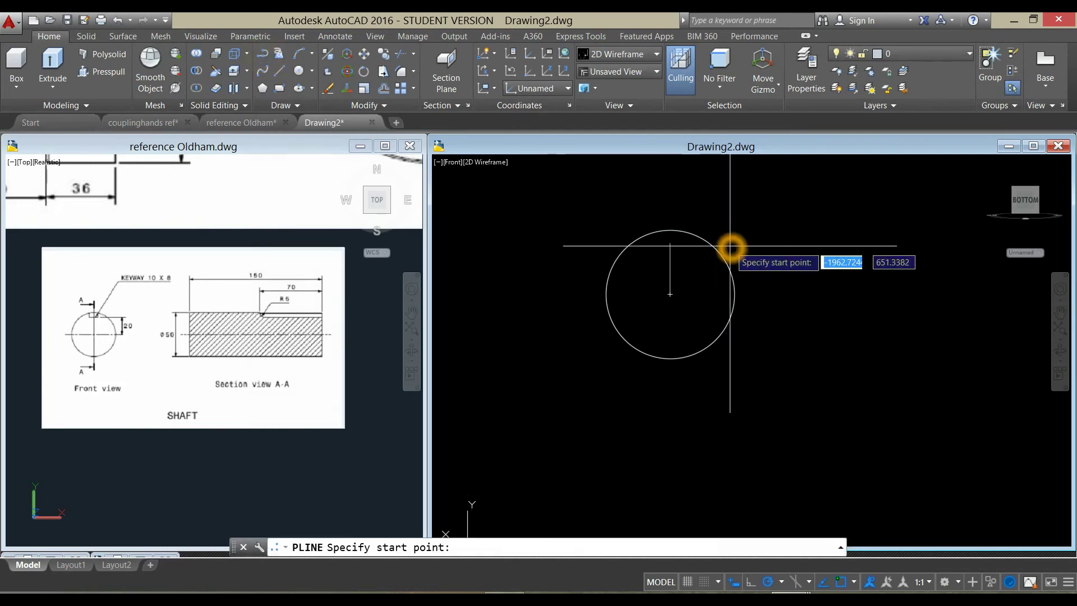
click(784, 318)
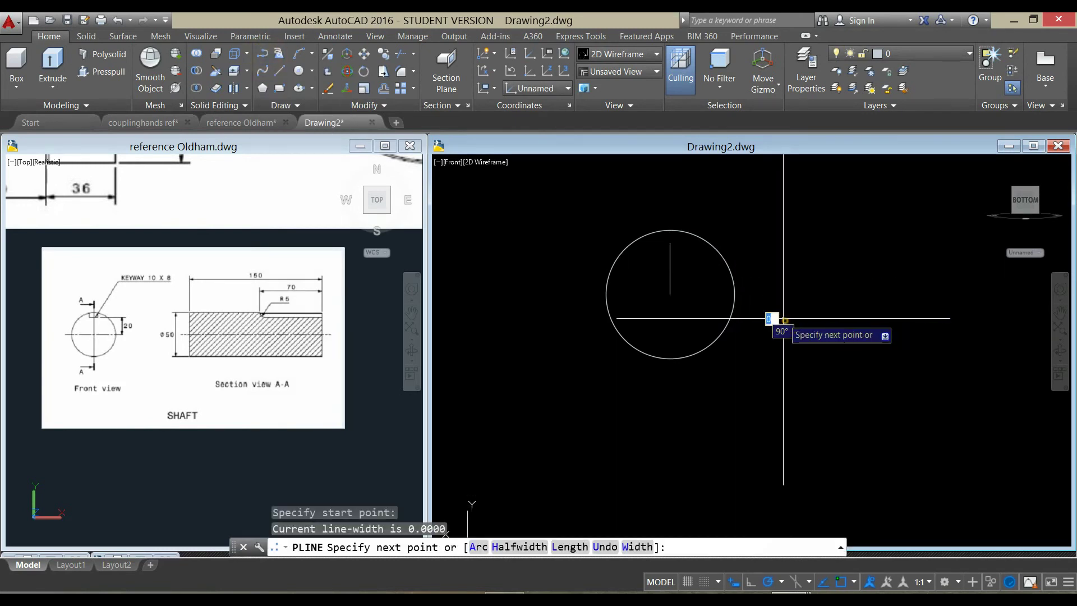
click(784, 290)
text(8)
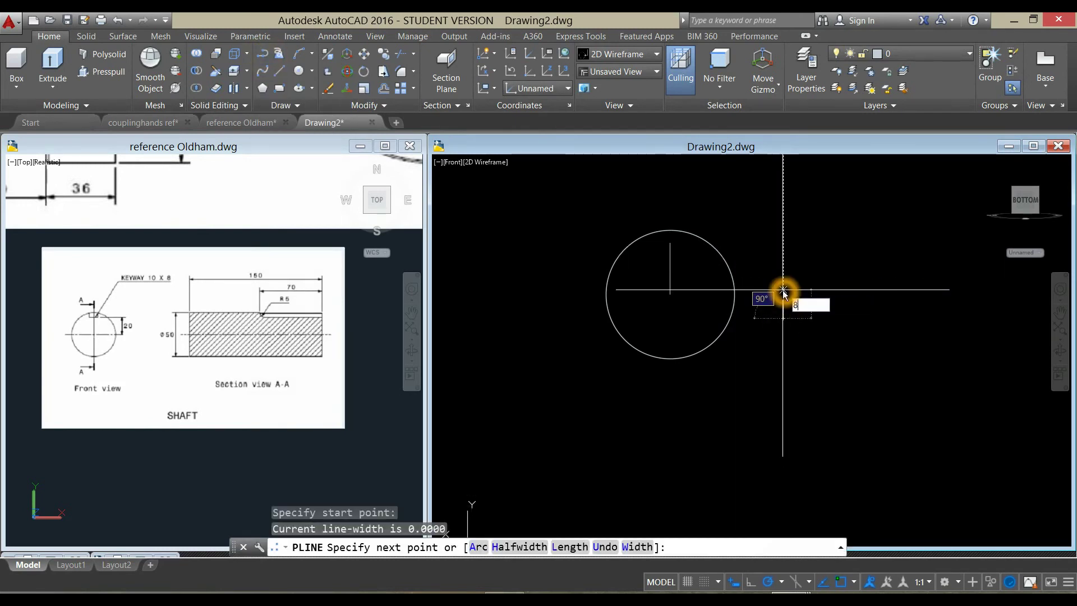
key(Return)
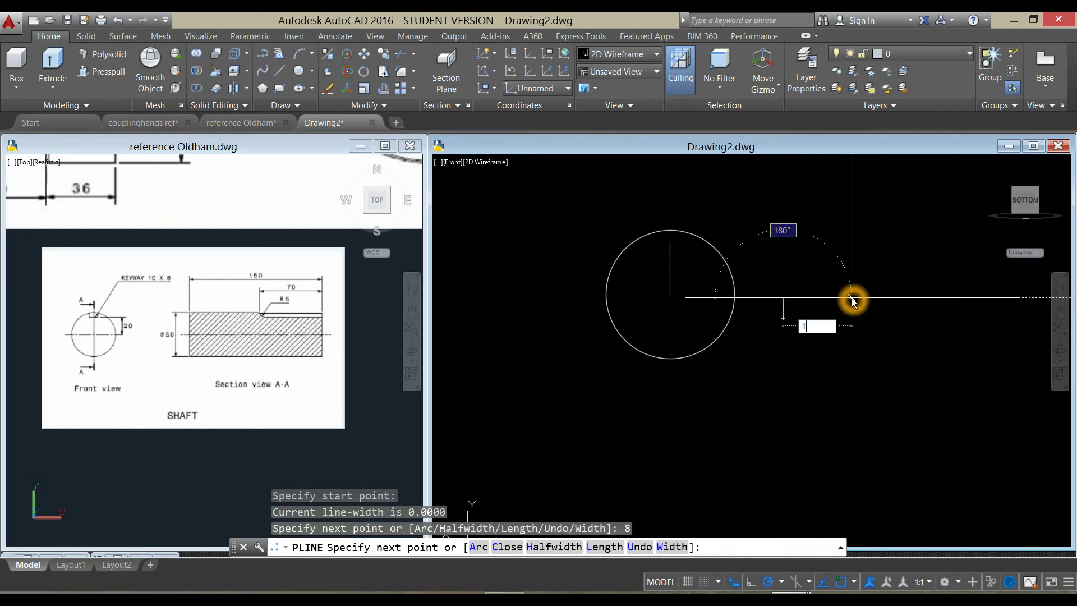
key(Return)
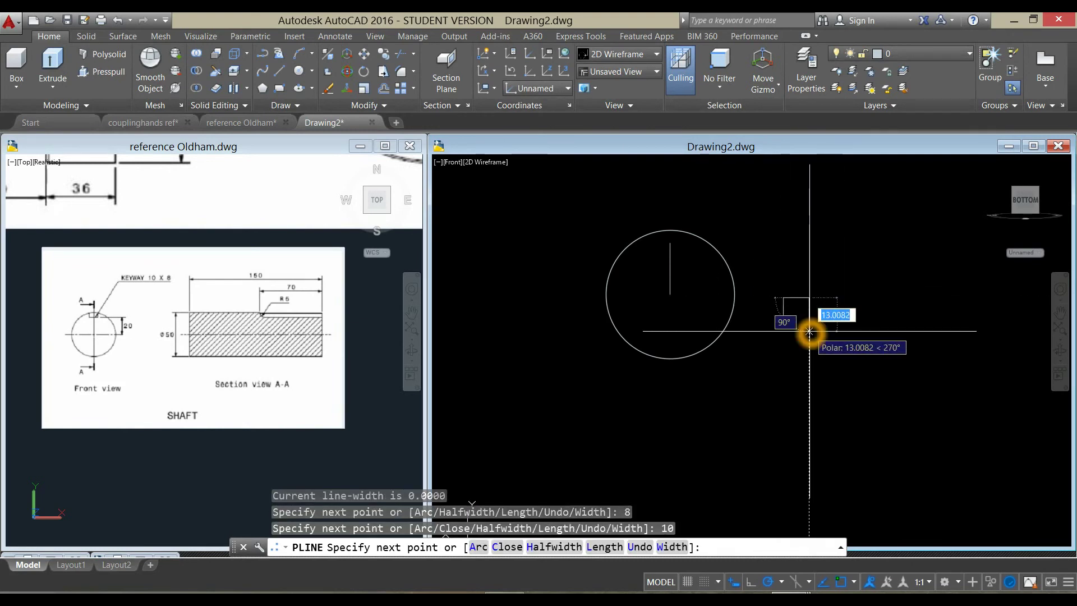
text(8)
key(Return)
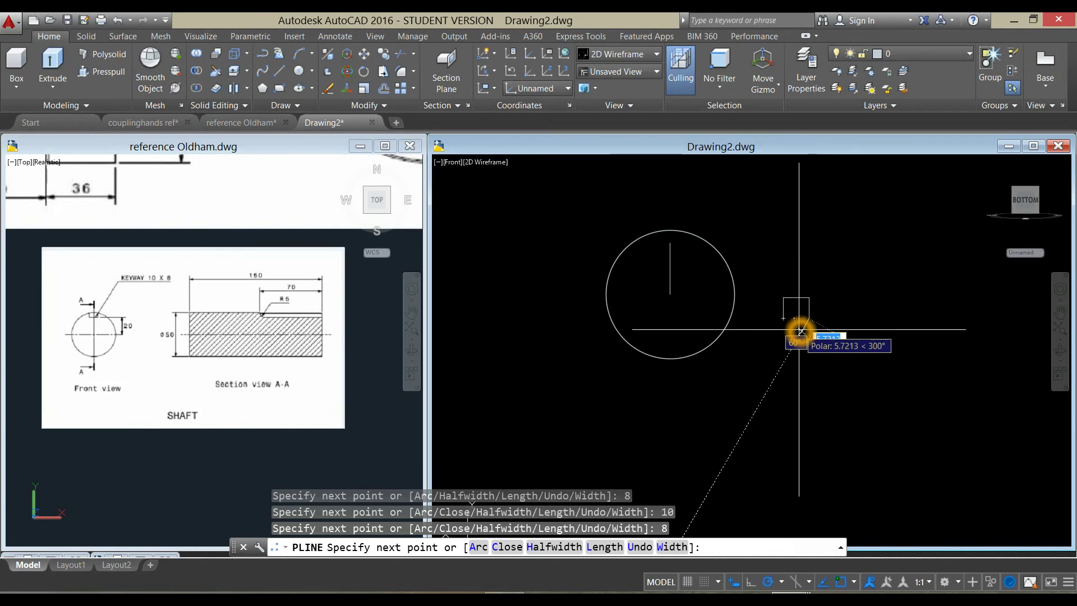
text(c)
key(Return)
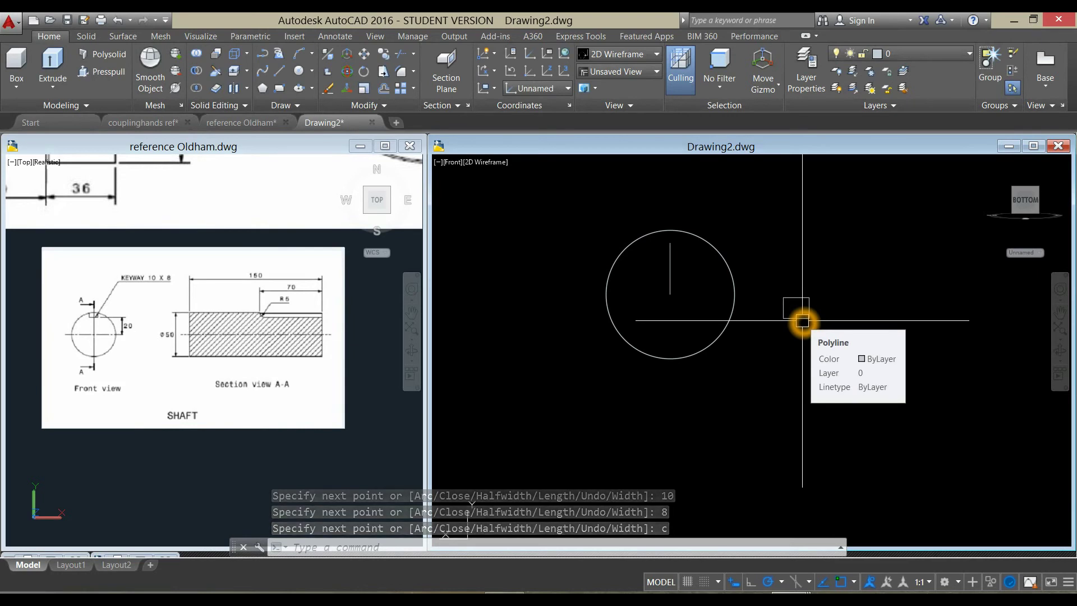
Move the rectangle onto the top end of the 20-unit line.
click(803, 321)
right_click(862, 258)
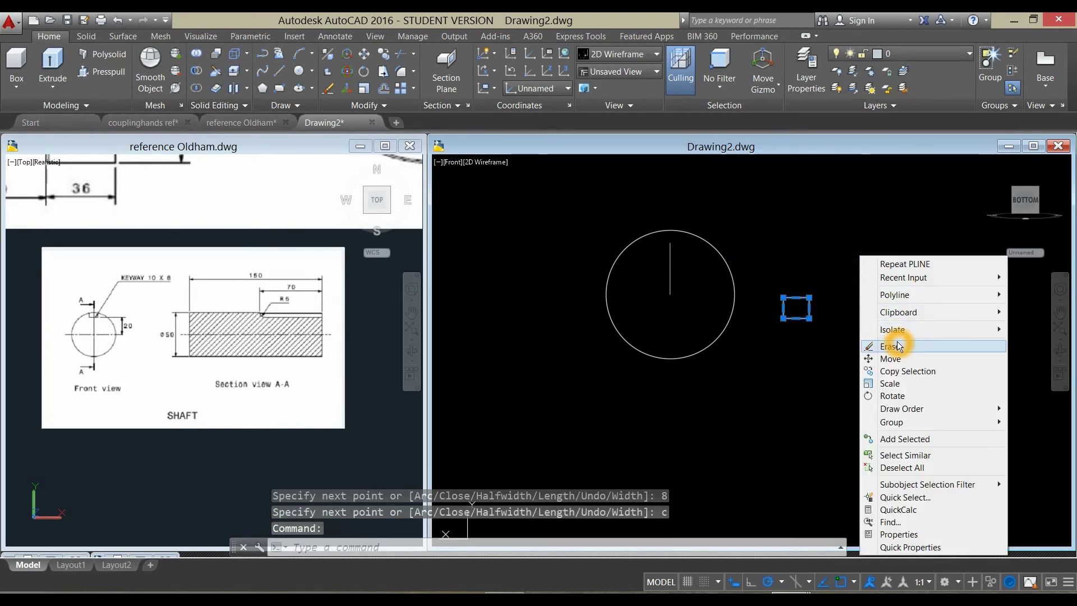
click(897, 358)
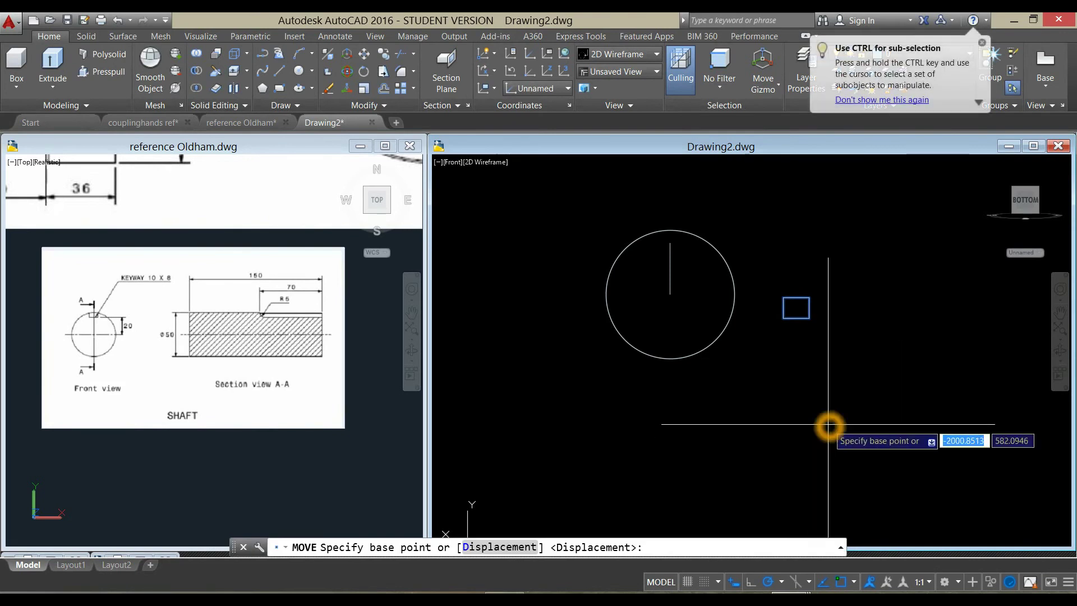
click(796, 318)
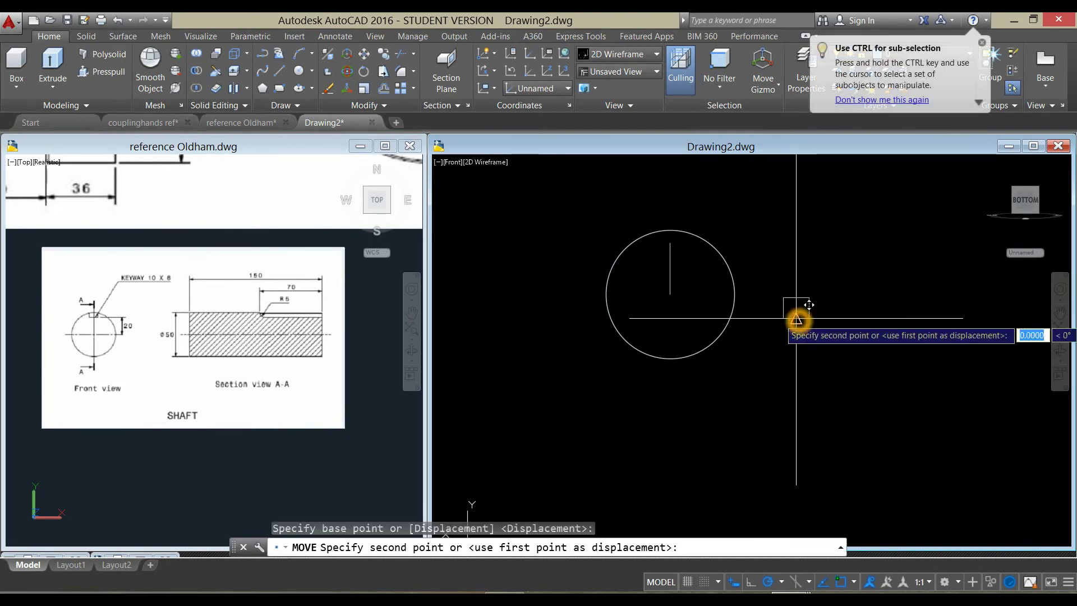
click(671, 242)
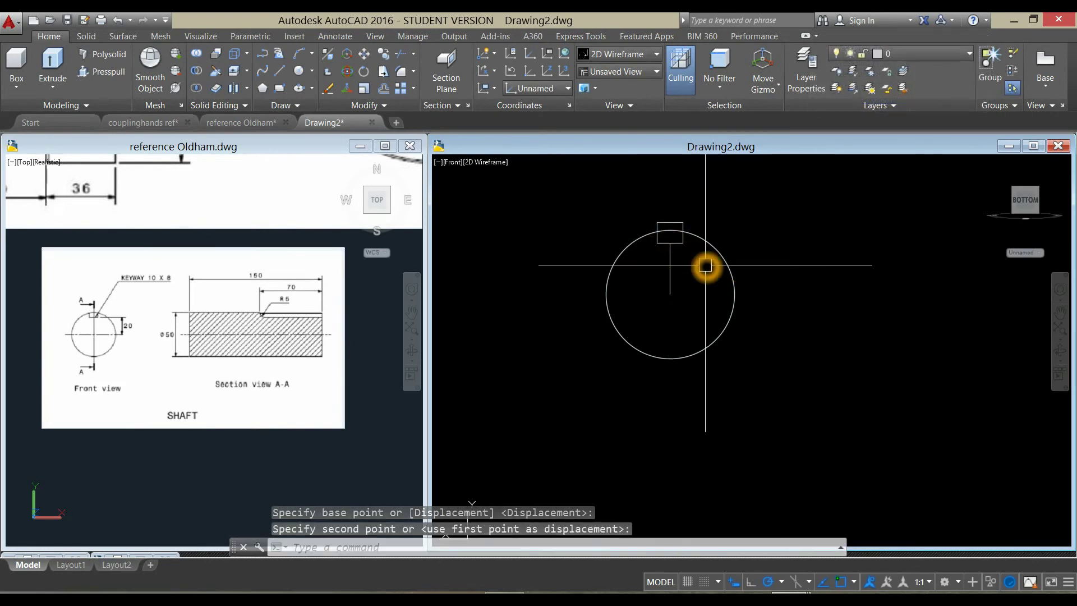
shift+middle_drag(726, 268, 645, 285)
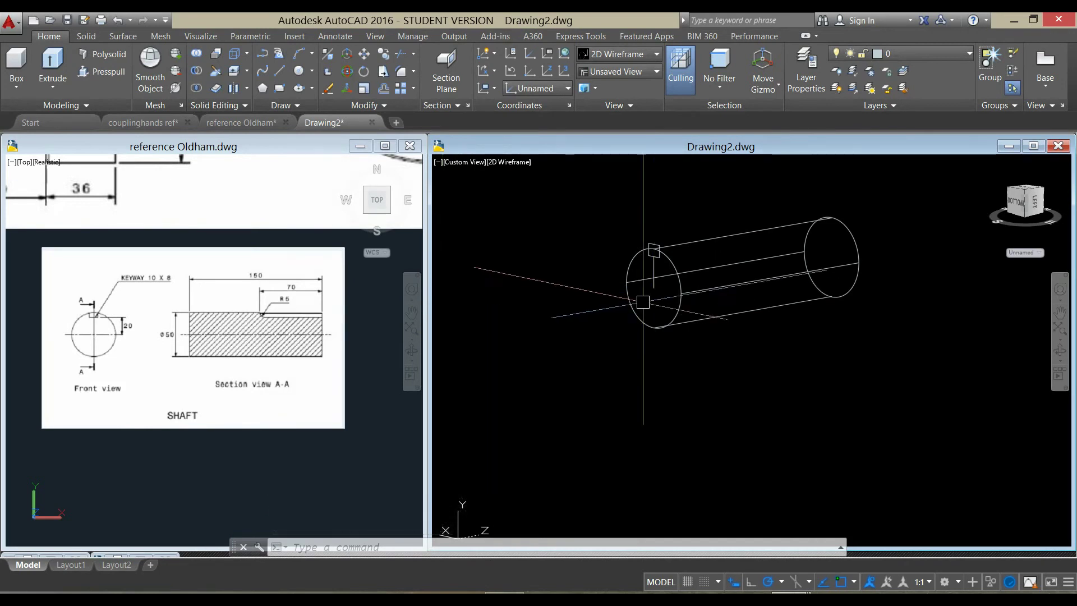
Extrude the keyway rectangle 75 units into a box along the shaft.
click(52, 61)
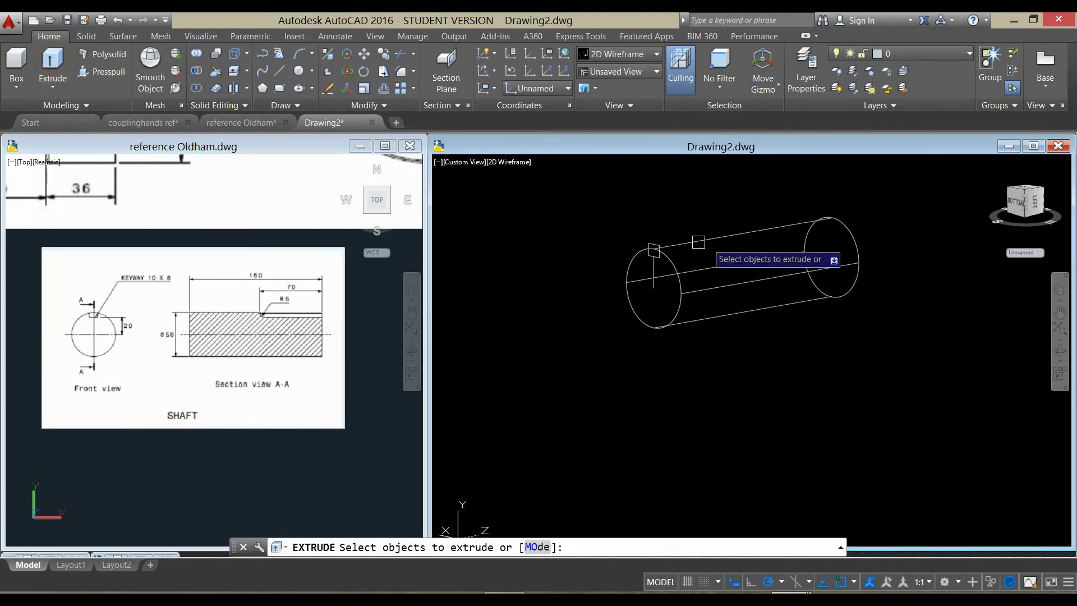
scroll(666, 247, up, 5)
click(625, 231)
right_click(624, 229)
click(650, 238)
scroll(729, 238, down, 4)
scroll(808, 241, down, 1)
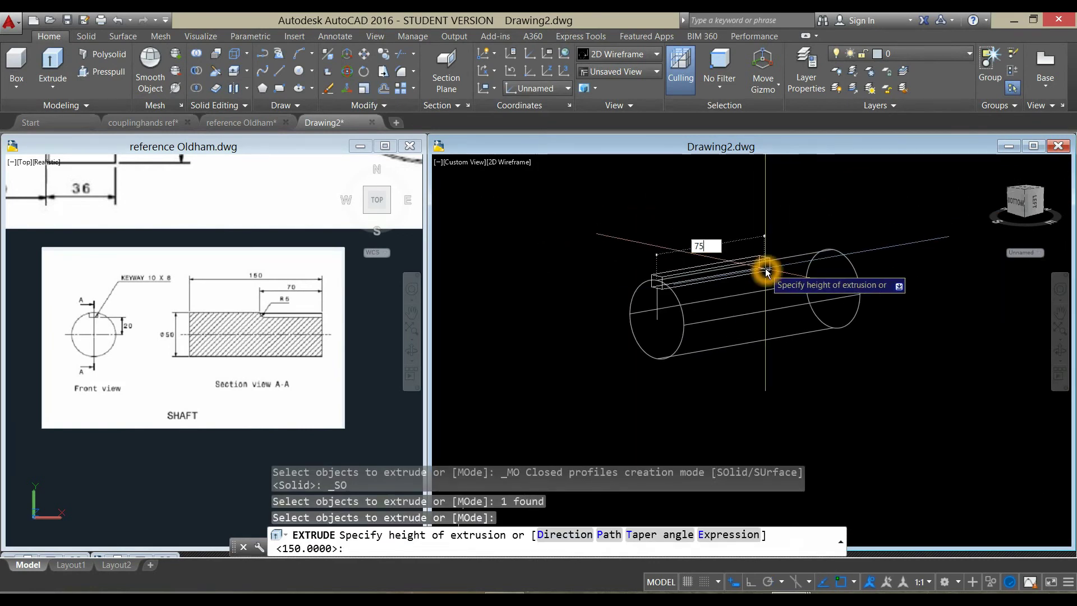
key(Return)
mouse_move(766, 271)
shift+middle_down()
mouse_move(771, 354)
mouse_move(784, 353)
shift+middle_up()
Erase the leftover vertical line and check the keyway box and cylinder.
click(740, 316)
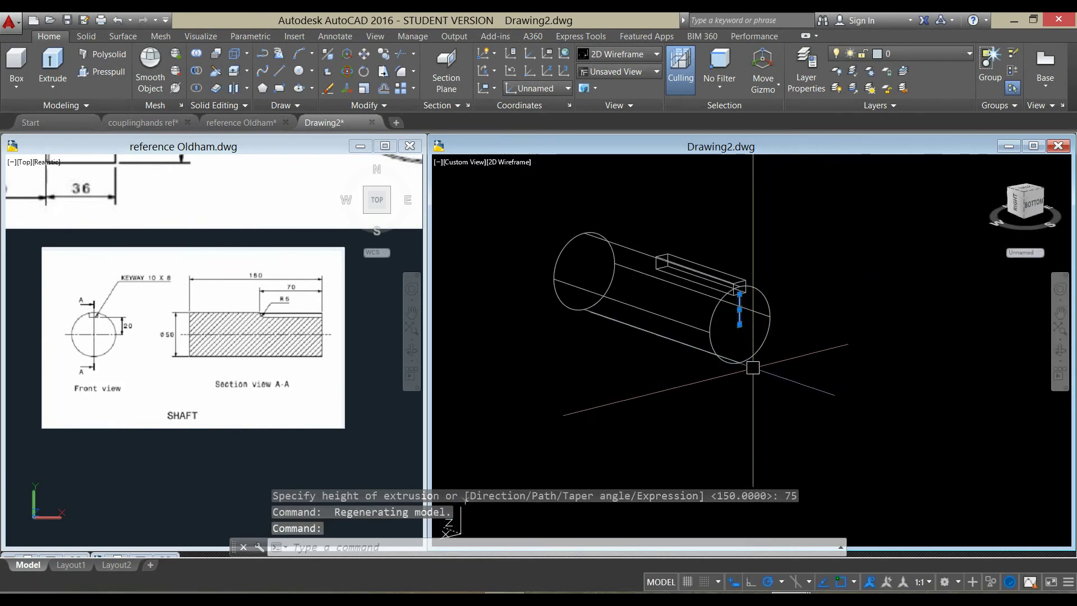
key(Delete)
scroll(739, 316, up, 3)
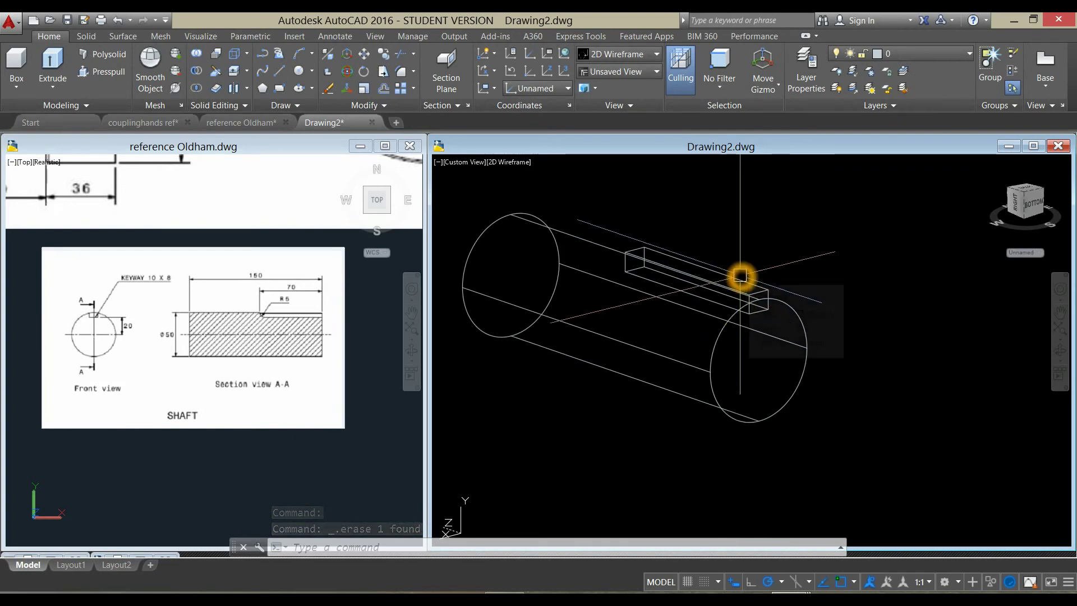
click(740, 276)
key(Escape)
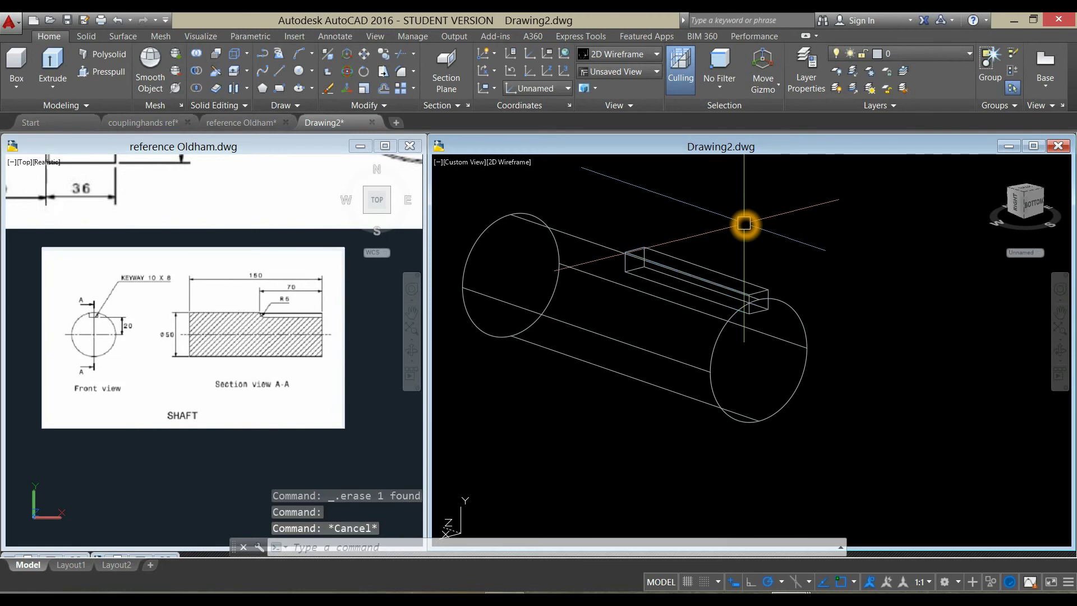
click(582, 238)
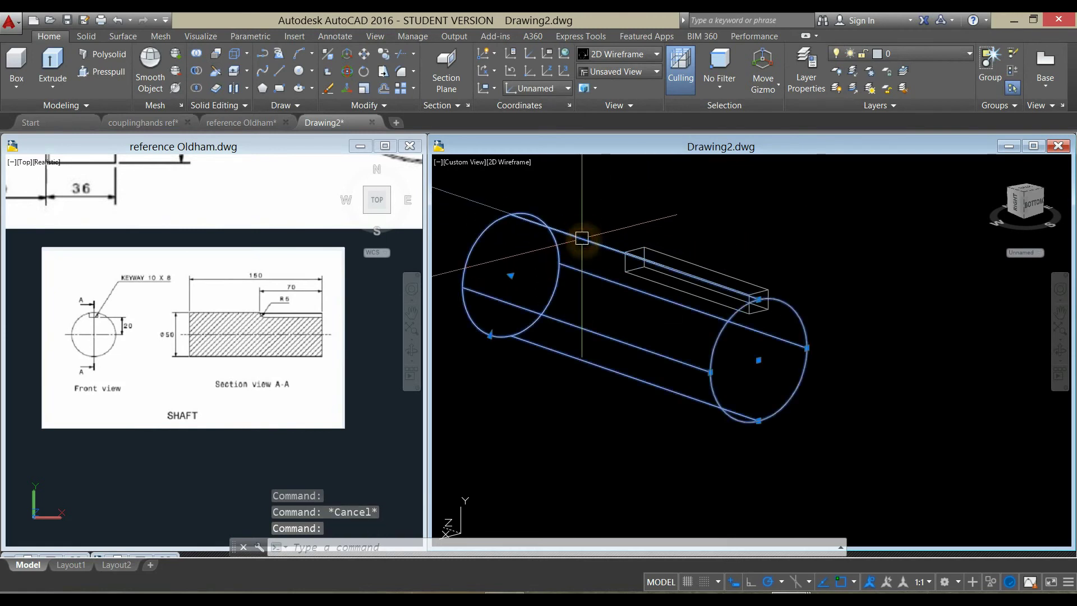
key(Escape)
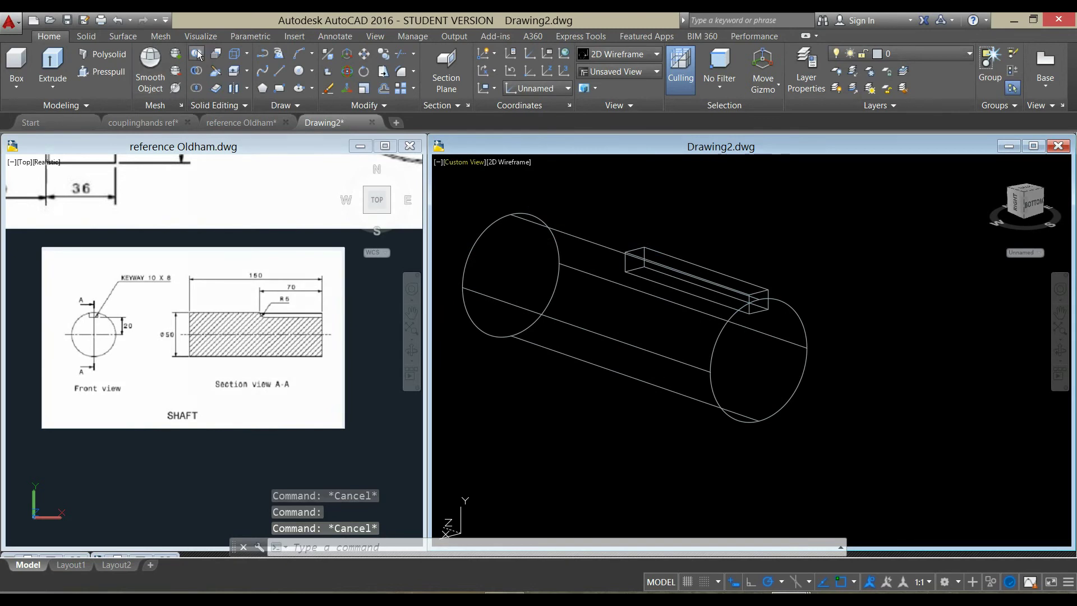
Subtract the keyway box from the shaft cylinder.
click(200, 78)
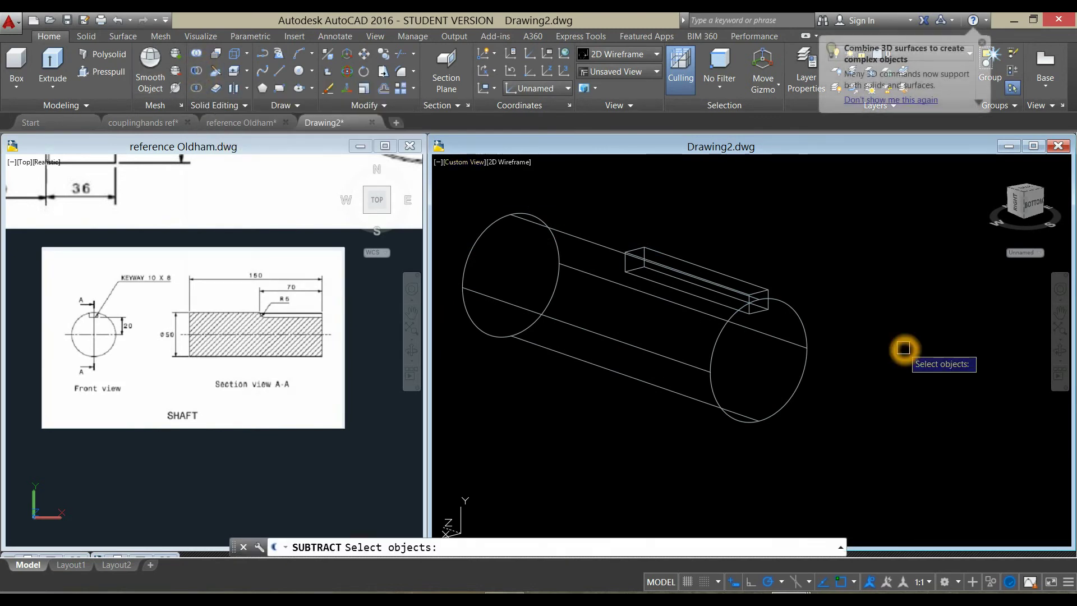
click(792, 314)
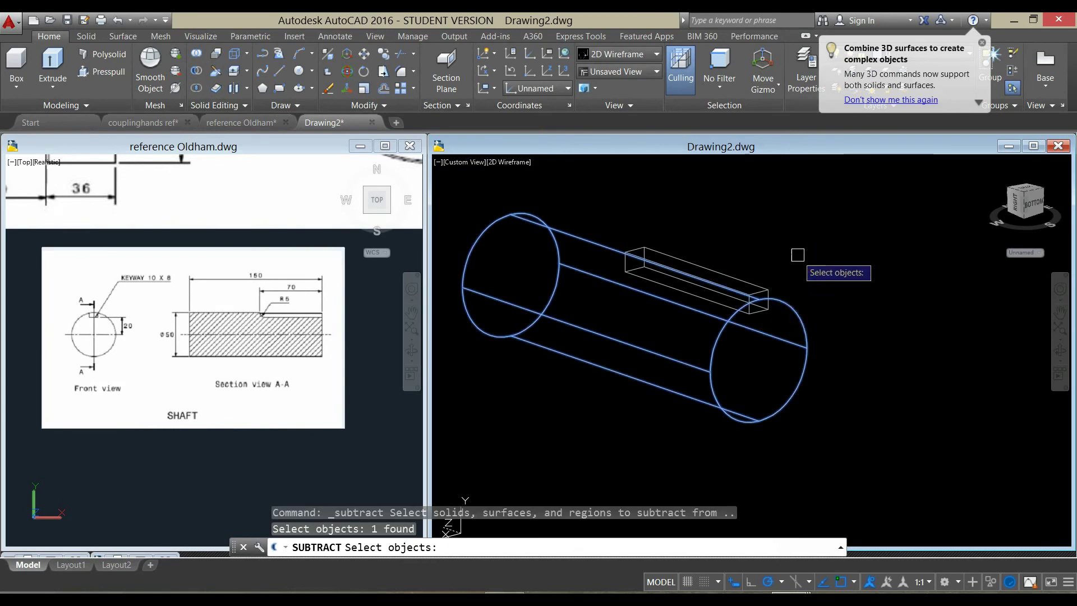
key(Return)
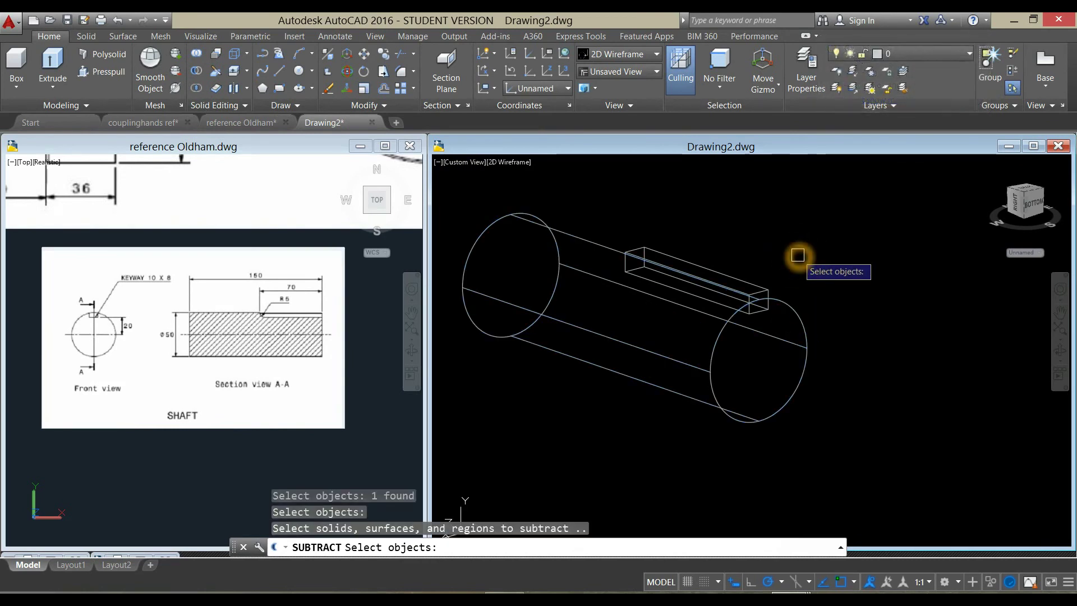
click(750, 278)
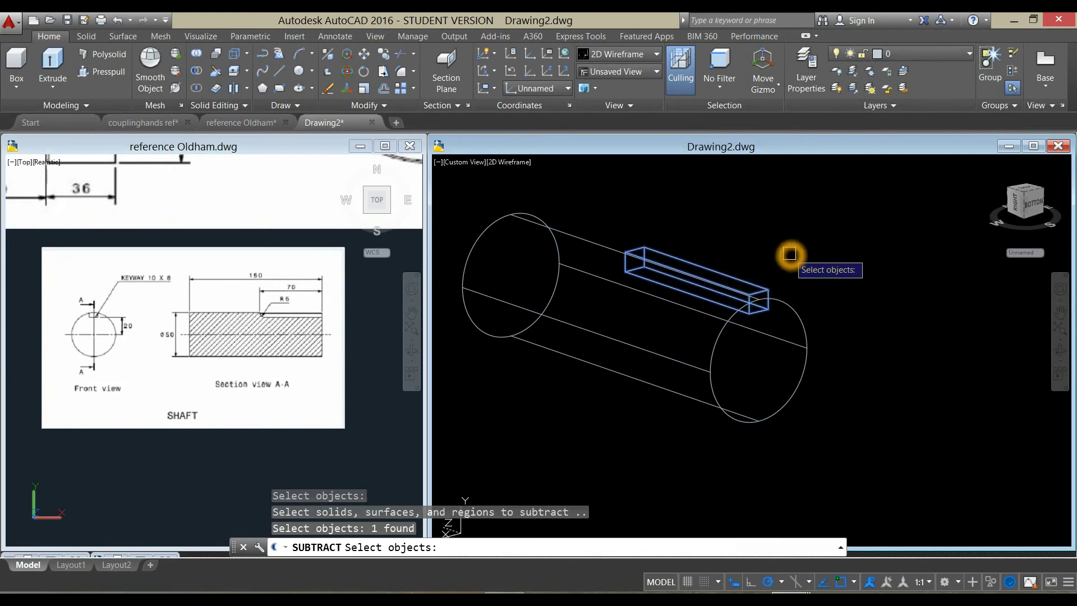
key(Return)
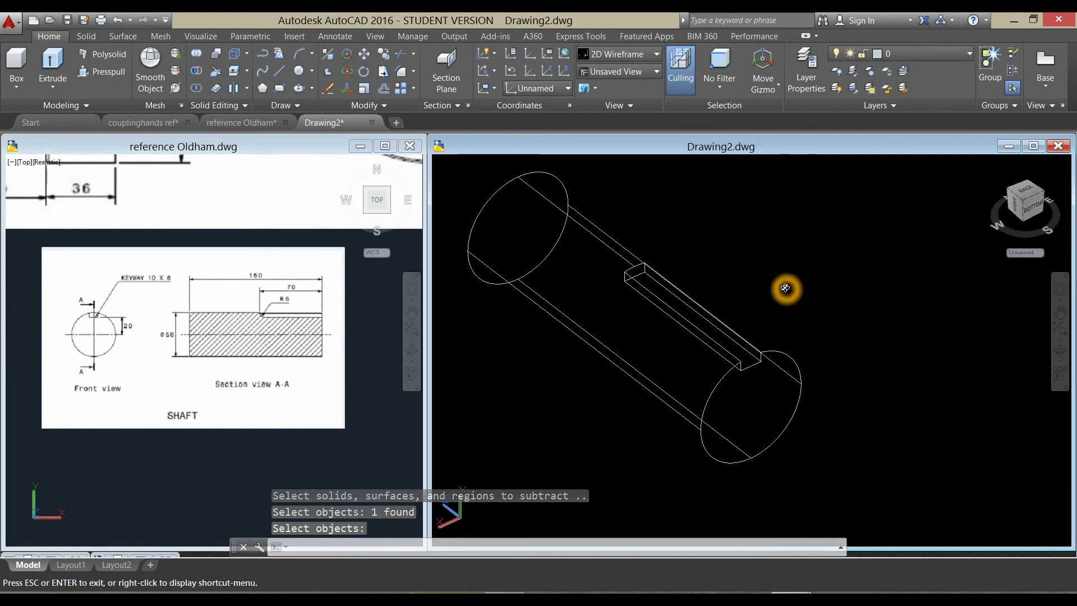
key(Return)
middle_drag(803, 270, 791, 296)
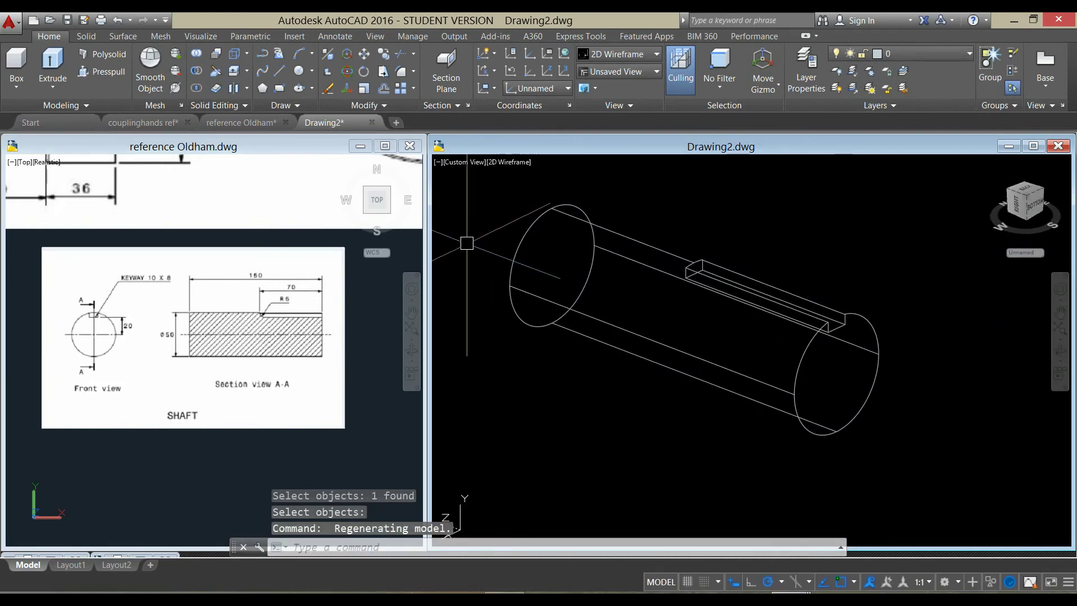
click(521, 163)
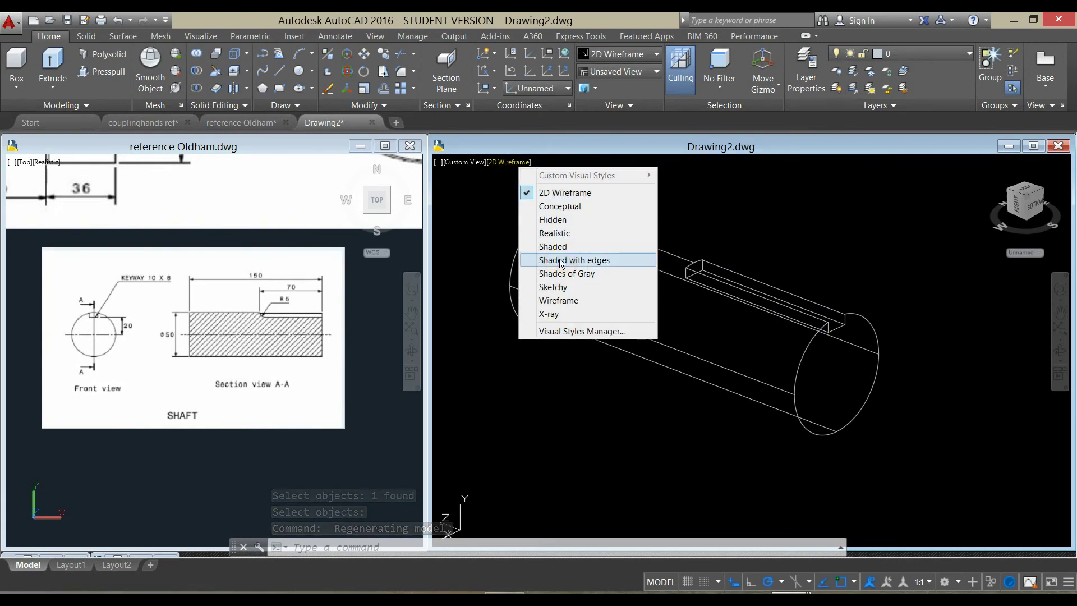
Switch to Shaded with edges and orbit to inspect the keyed shaft.
click(562, 263)
scroll(735, 275, up, 4)
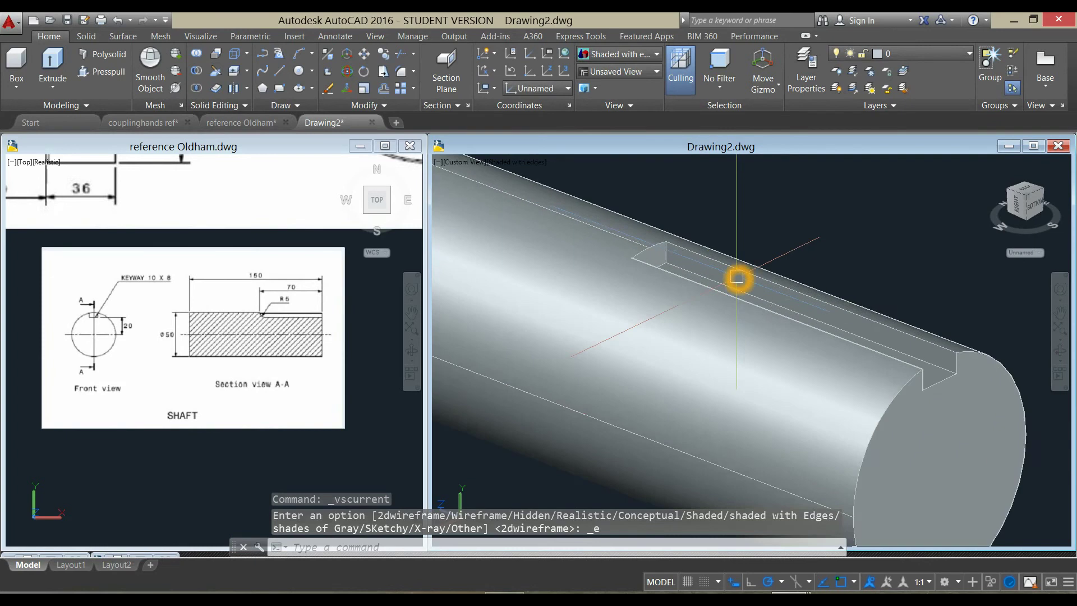
shift+middle_drag(738, 277, 722, 296)
scroll(685, 240, up, 2)
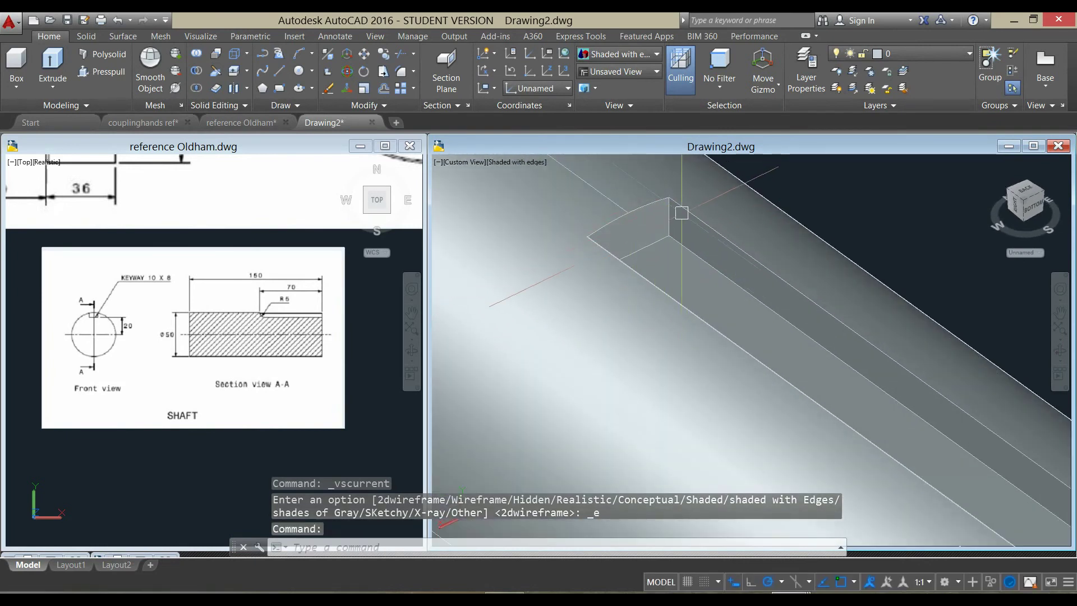
Compare the shaft with the reference Oldham drawing, then return to Drawing2.
click(286, 304)
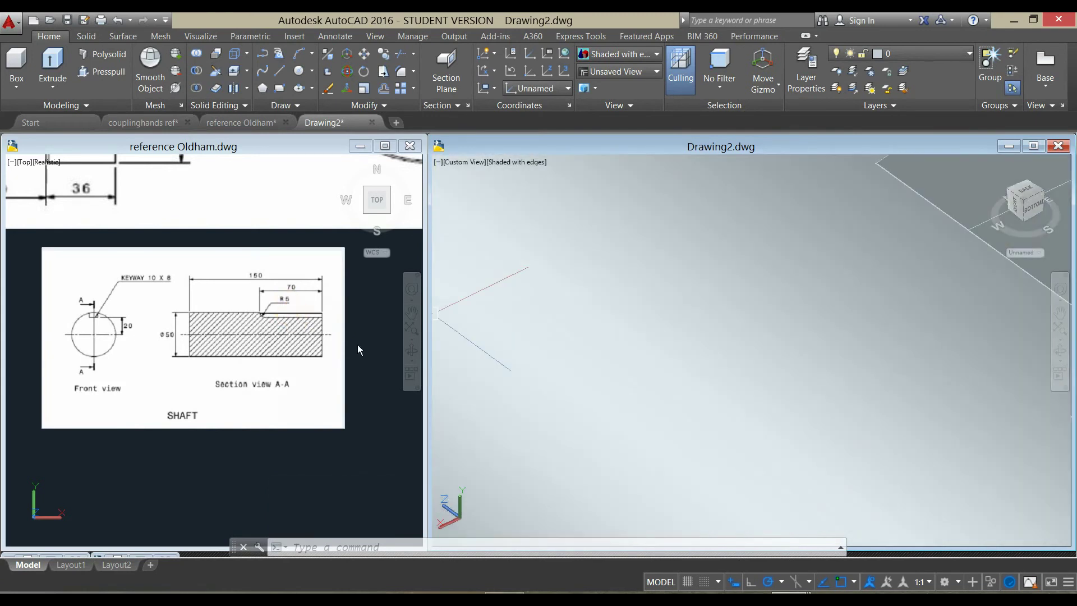
click(358, 344)
scroll(264, 300, up, 2)
scroll(193, 305, up, 2)
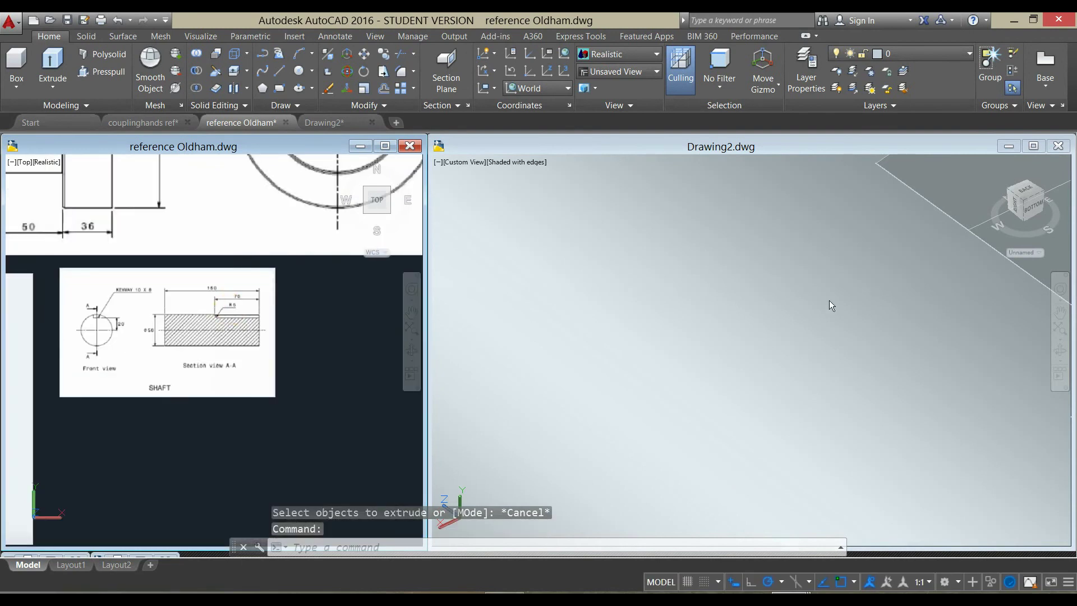
click(830, 303)
scroll(770, 313, up, 3)
scroll(769, 312, up, 3)
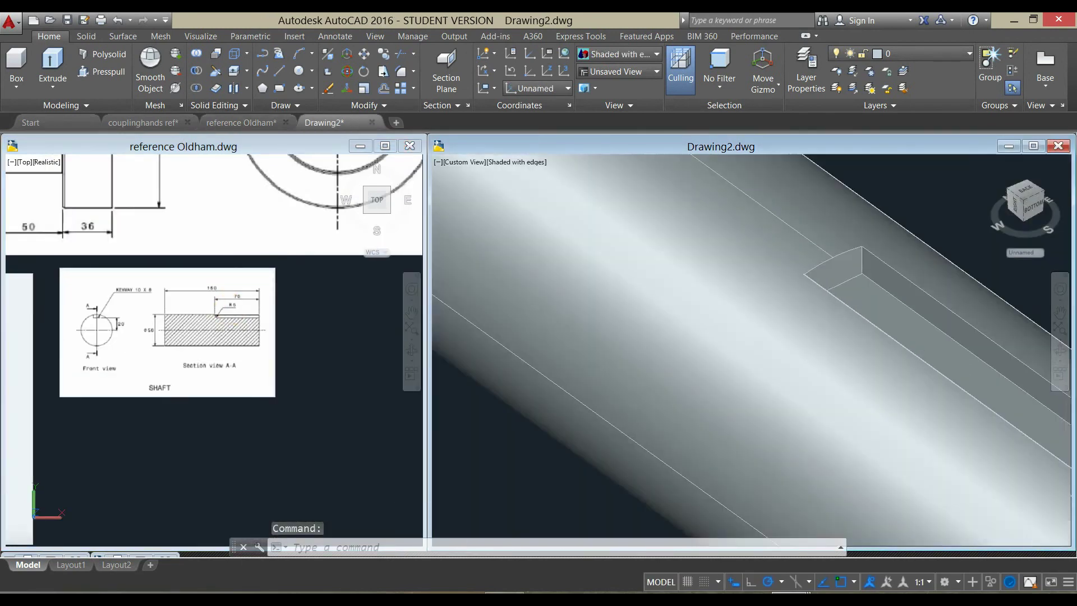
scroll(730, 324, down, 3)
scroll(731, 324, down, 1)
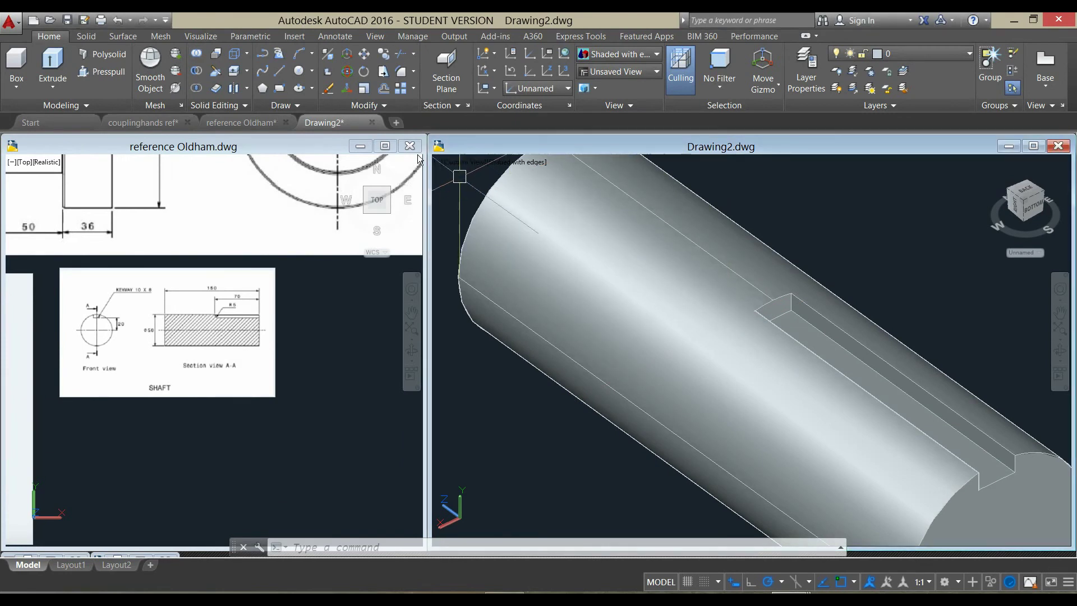
click(87, 37)
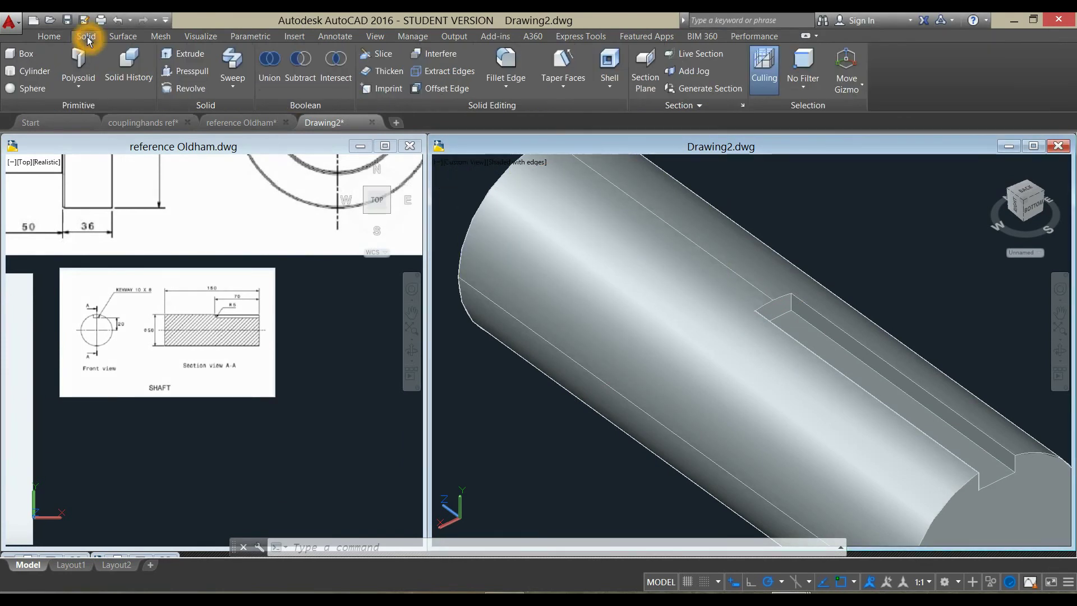
Start Fillet Edge with a radius of 5.
click(511, 62)
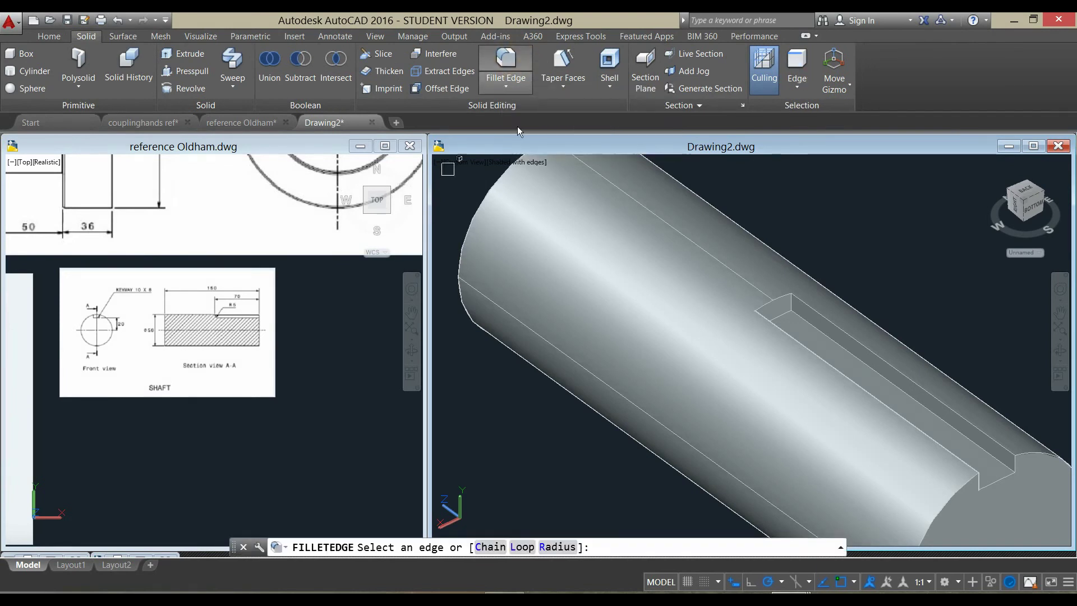
click(556, 548)
text(5)
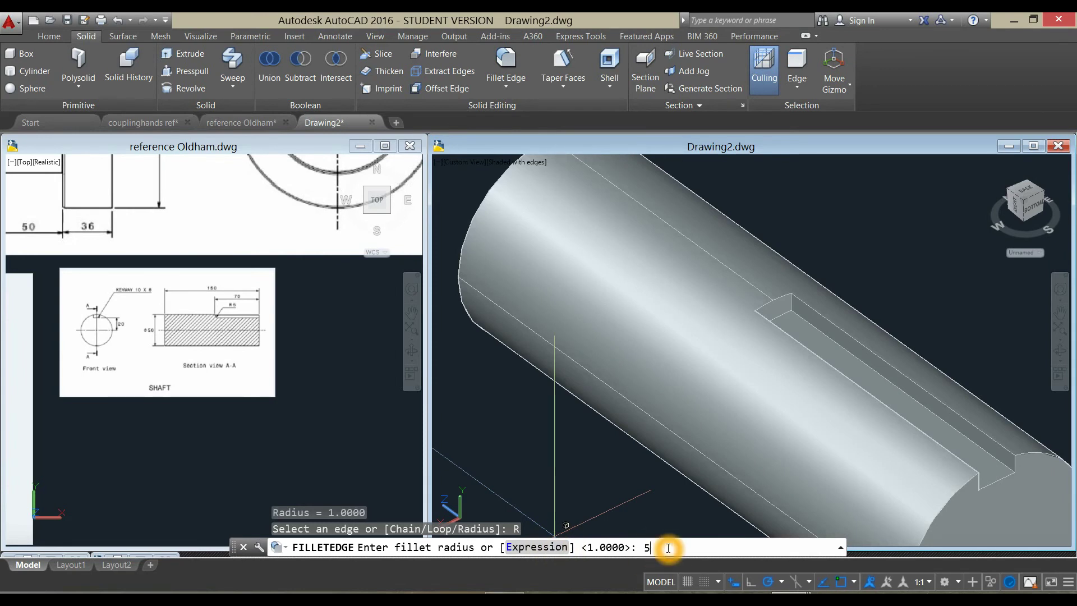
key(Return)
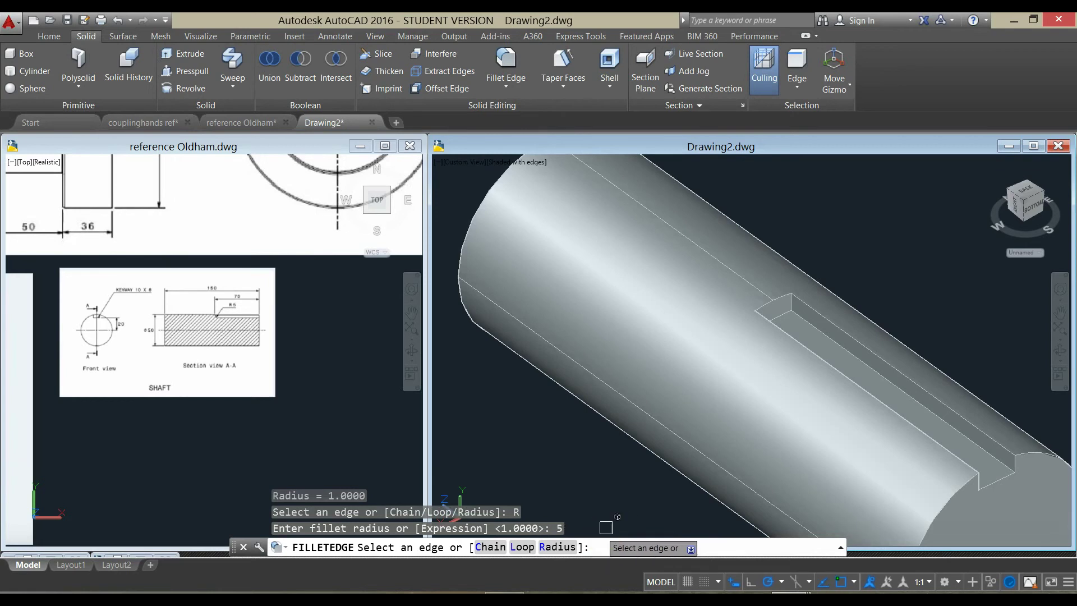
middle_drag(640, 496, 589, 483)
key(Escape)
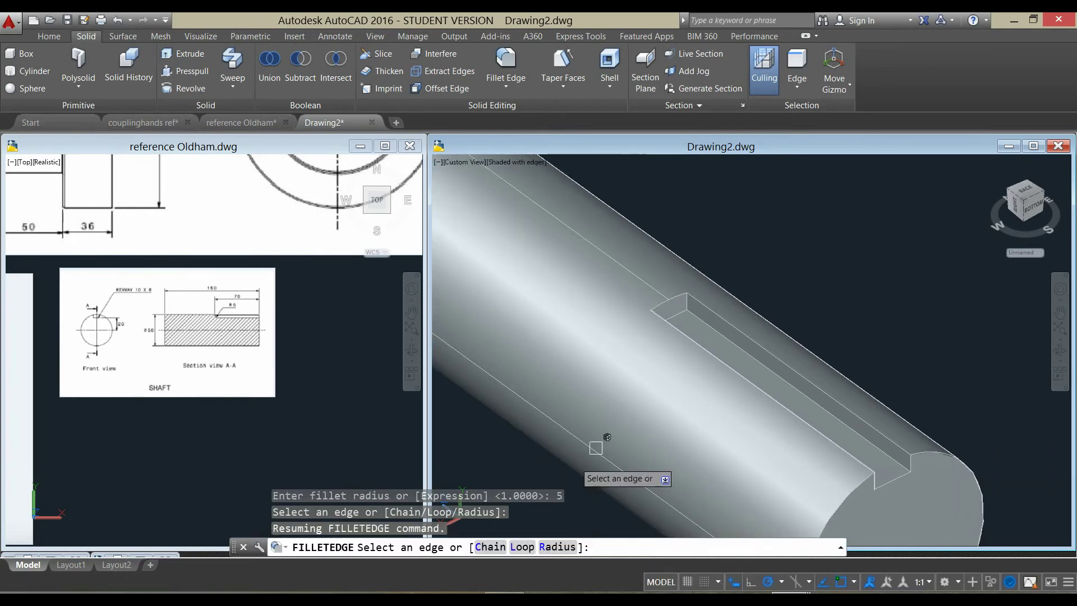
scroll(694, 303, up, 5)
Pick both keyway end edges and apply the radius-5 fillet.
click(692, 308)
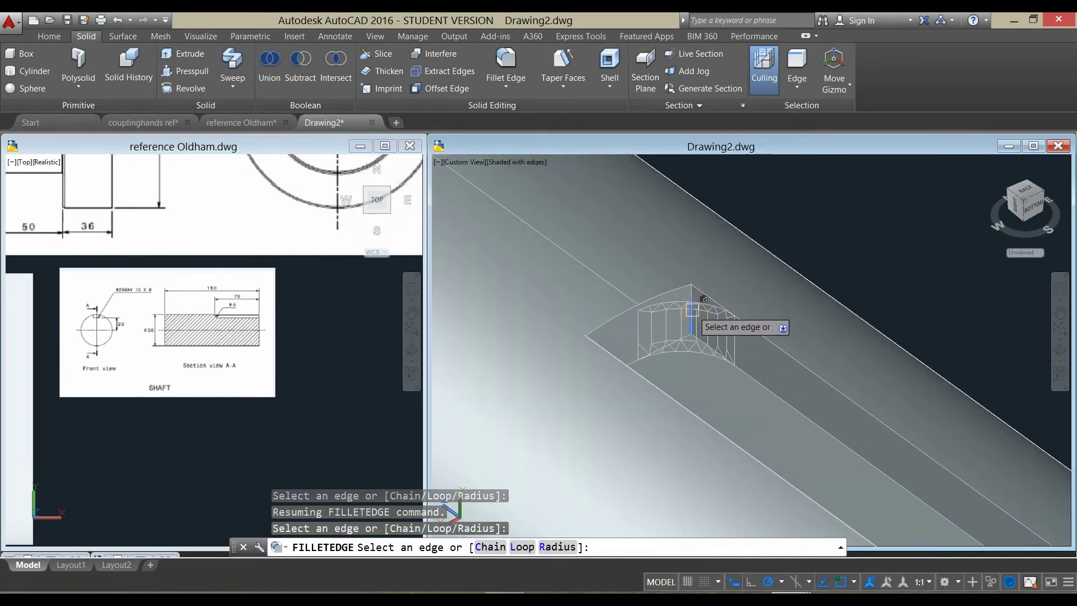
scroll(694, 314, down, 5)
mouse_move(694, 314)
shift+middle_down()
mouse_move(614, 325)
mouse_move(624, 339)
shift+middle_up()
scroll(615, 343, up, 2)
scroll(606, 336, up, 3)
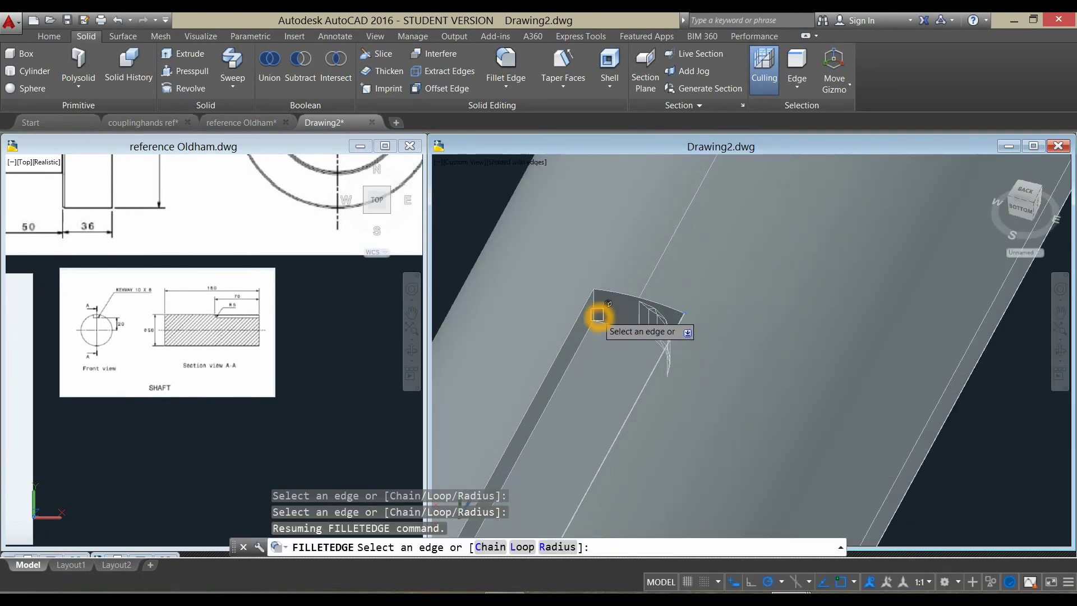
scroll(614, 334, down, 5)
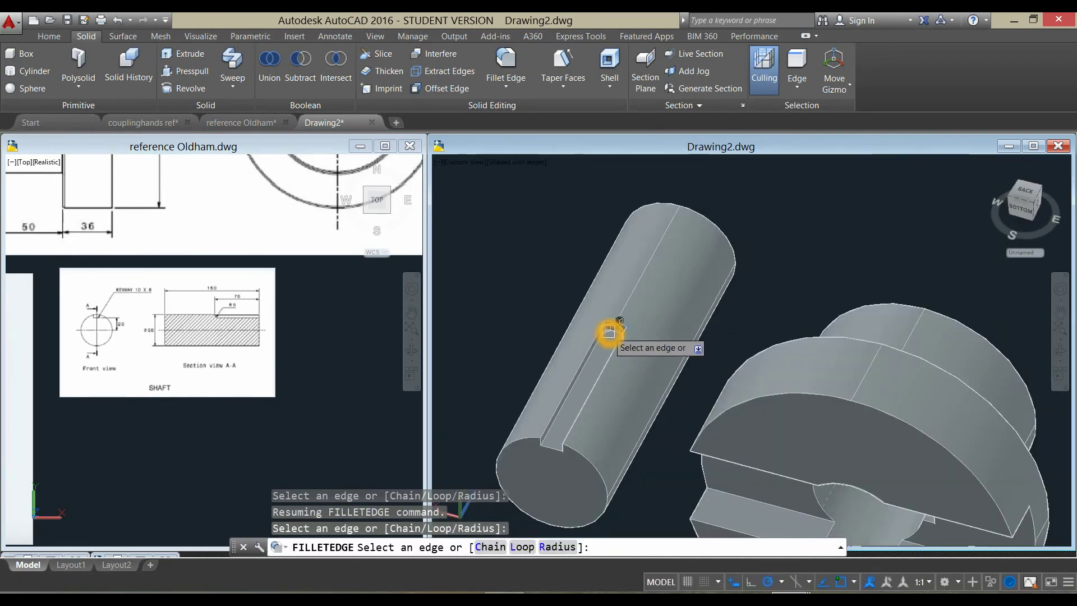
right_click(750, 231)
click(784, 239)
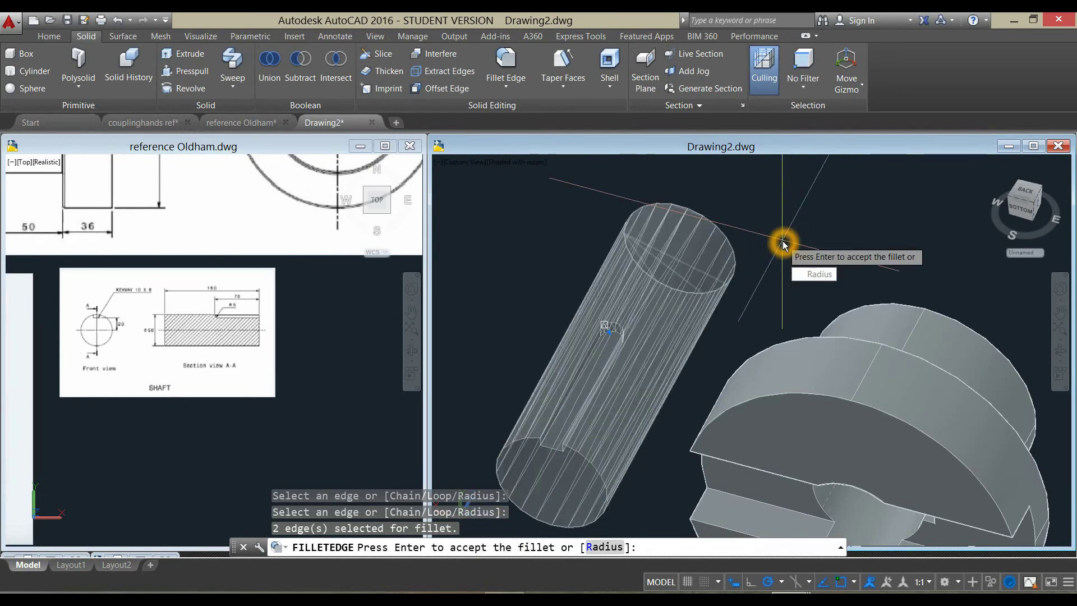
right_click(784, 245)
click(800, 245)
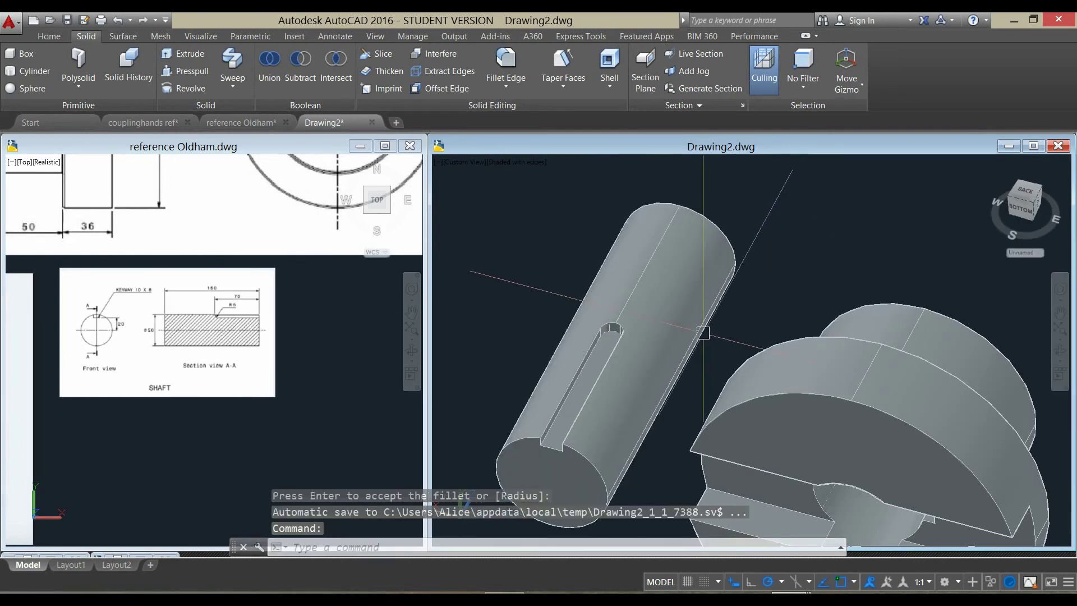
Orbit to view the filleted shaft diagonally.
mouse_move(704, 332)
shift+middle_down()
mouse_move(794, 354)
mouse_move(703, 338)
shift+middle_up()
scroll(764, 347, down, 3)
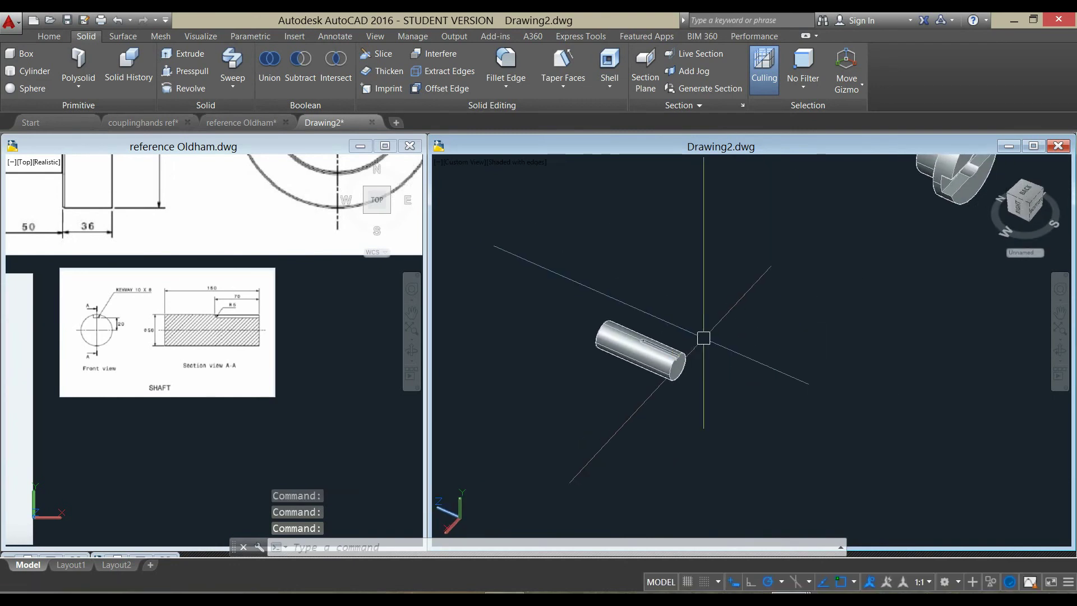
scroll(704, 338, down, 3)
click(261, 424)
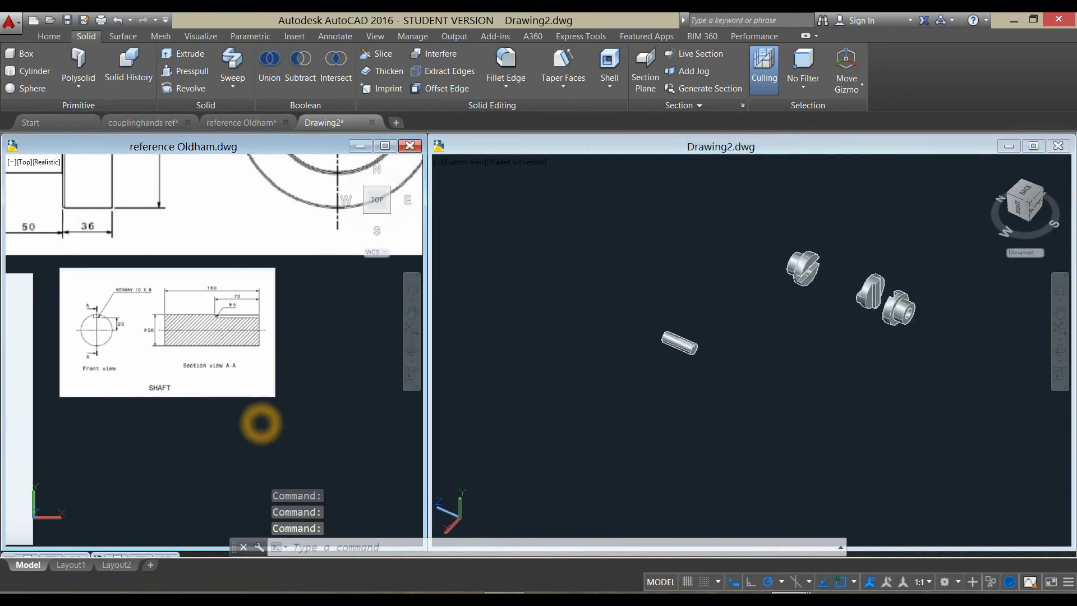
Pan and zoom the reference drawing toward the KEY front view.
middle_drag(138, 373, 301, 377)
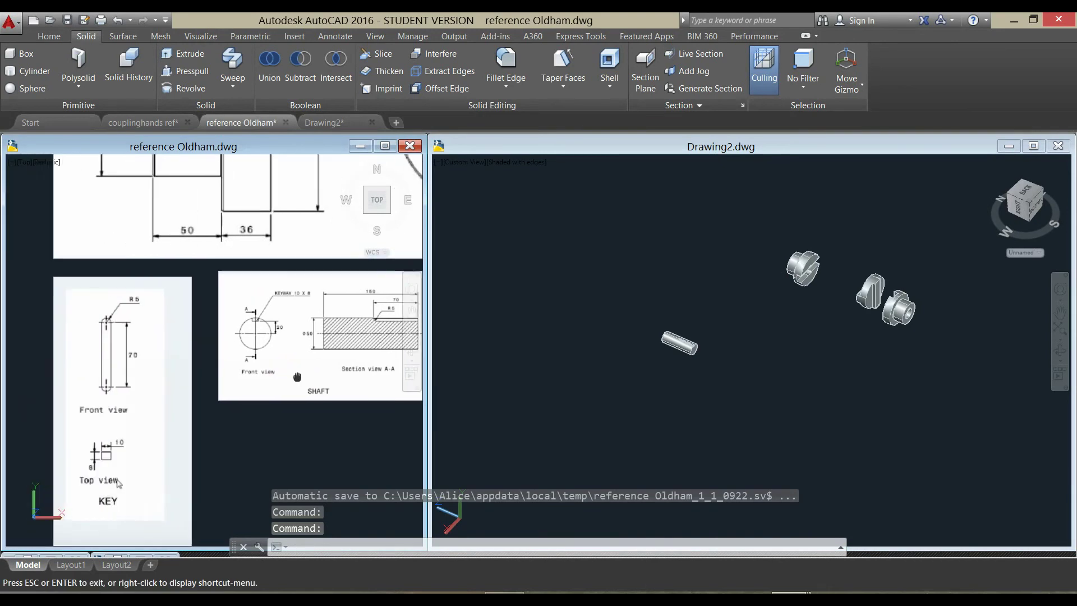
middle_drag(148, 479, 221, 483)
scroll(212, 364, up, 2)
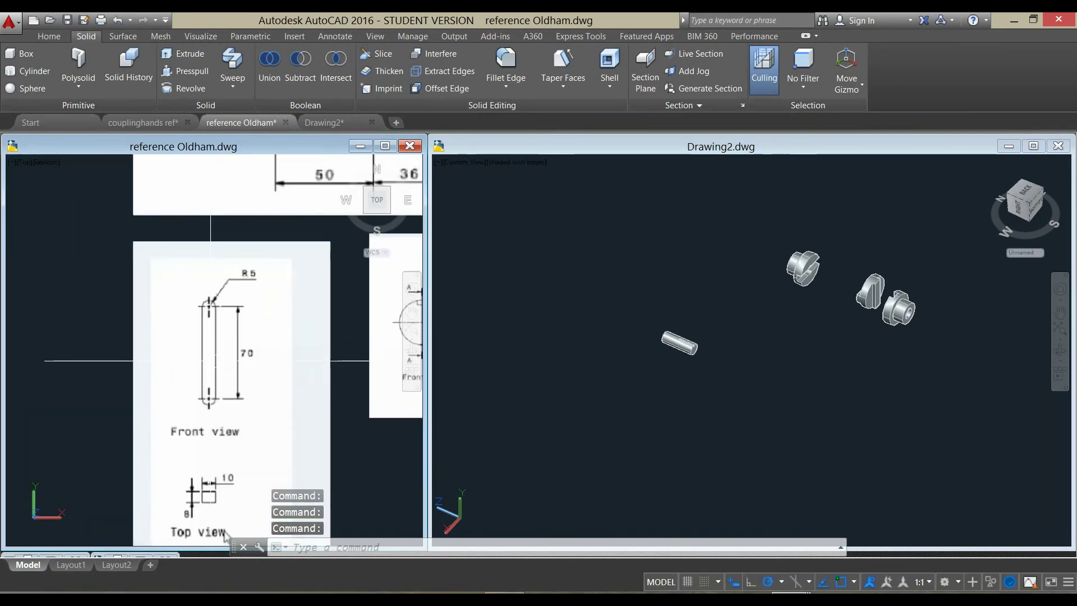
middle_drag(212, 363, 176, 319)
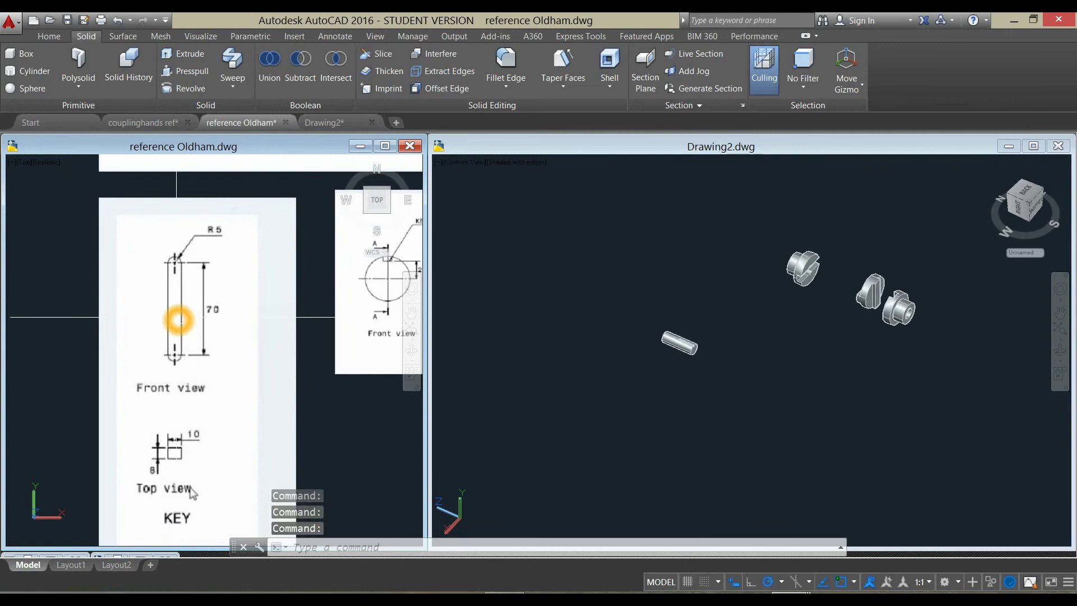
scroll(213, 310, up, 2)
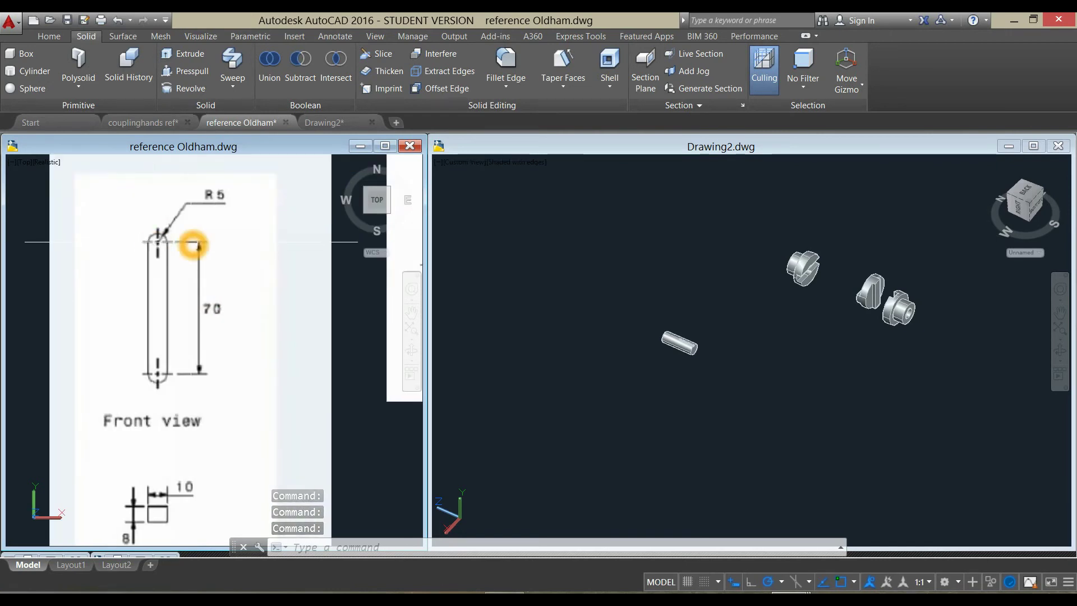
click(166, 373)
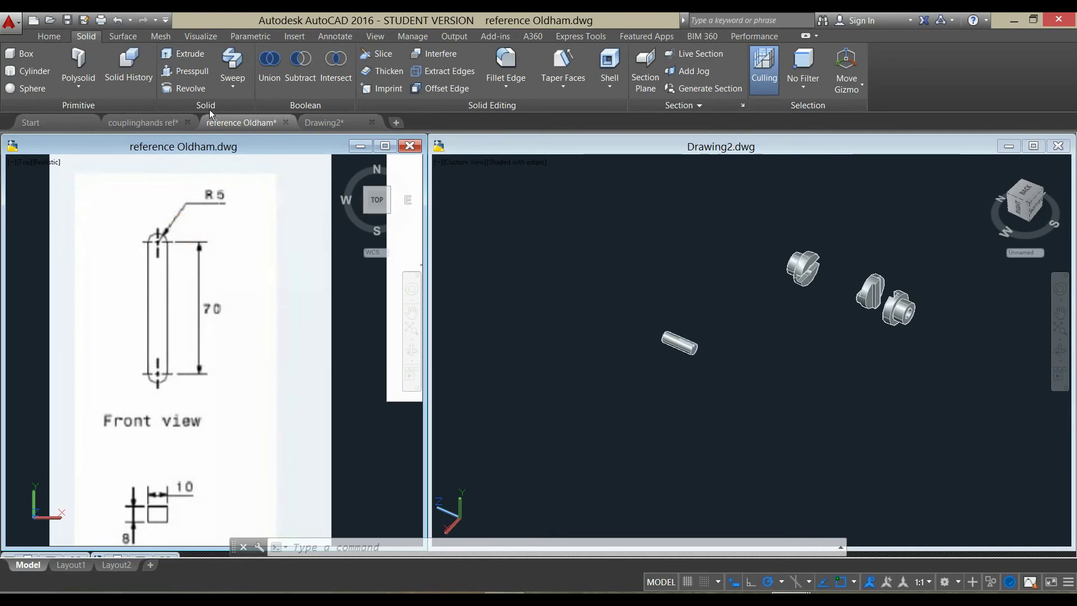
Bring the KEY's 10 by 8 top view into view and make Drawing2 active.
click(19, 87)
scroll(167, 285, down, 3)
middle_drag(167, 285, 145, 201)
scroll(154, 377, up, 3)
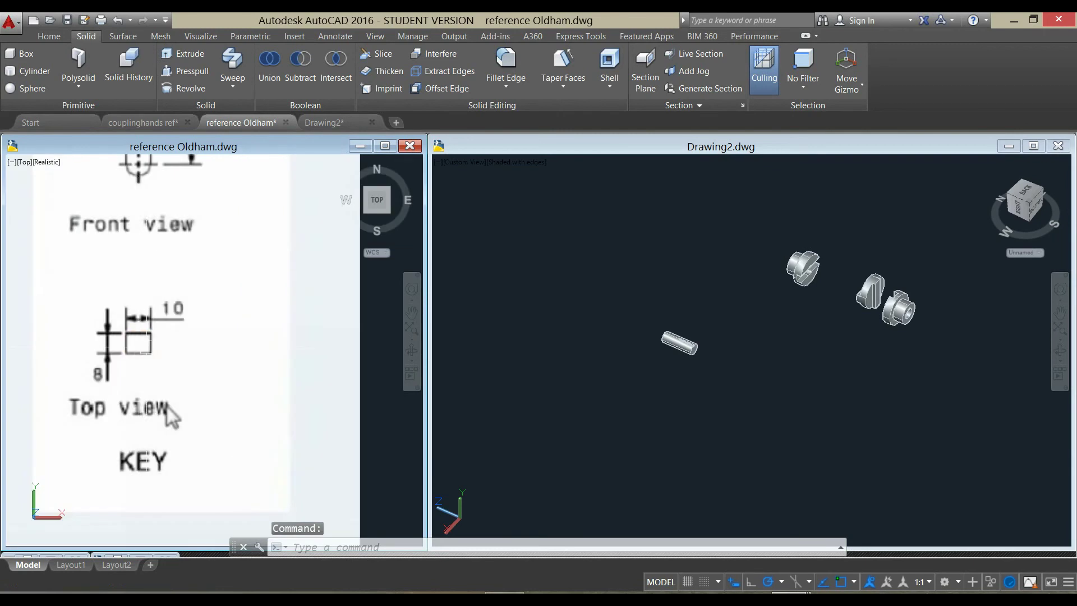
click(169, 372)
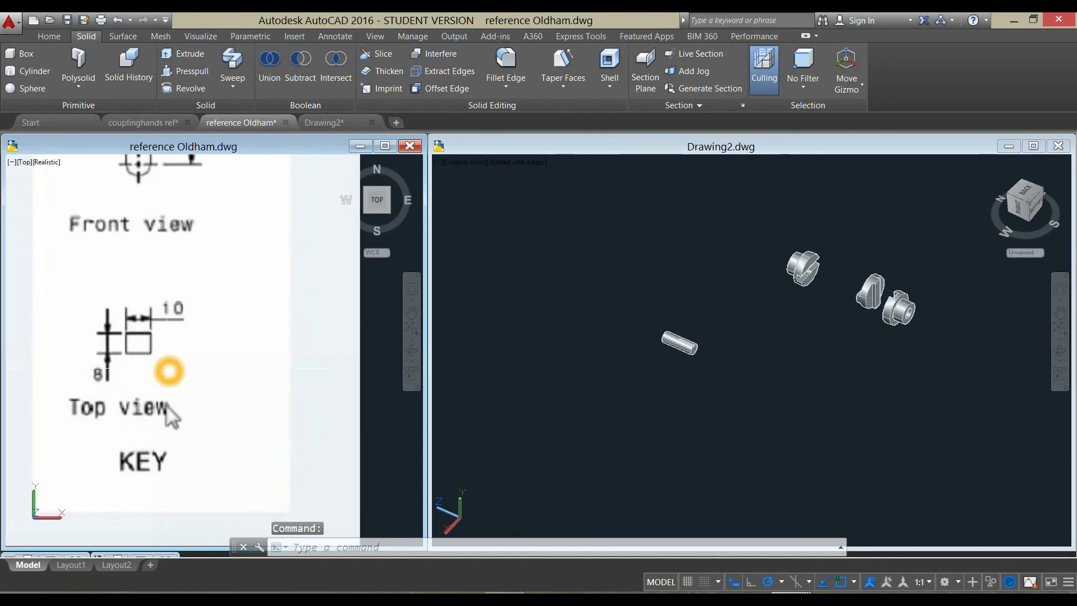
middle_drag(167, 406, 174, 435)
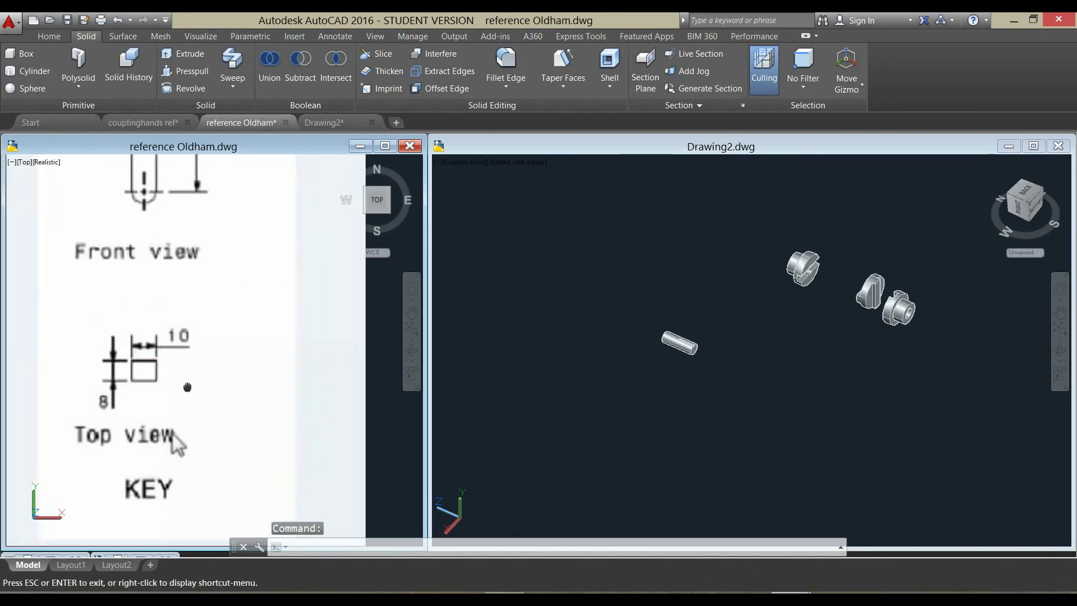
click(45, 39)
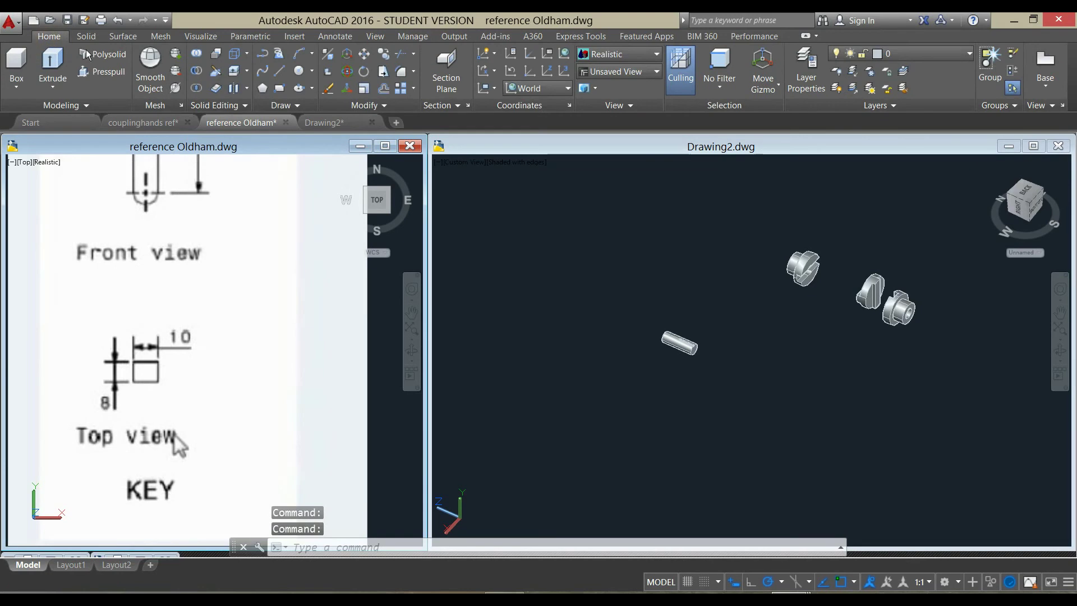
click(264, 56)
click(666, 363)
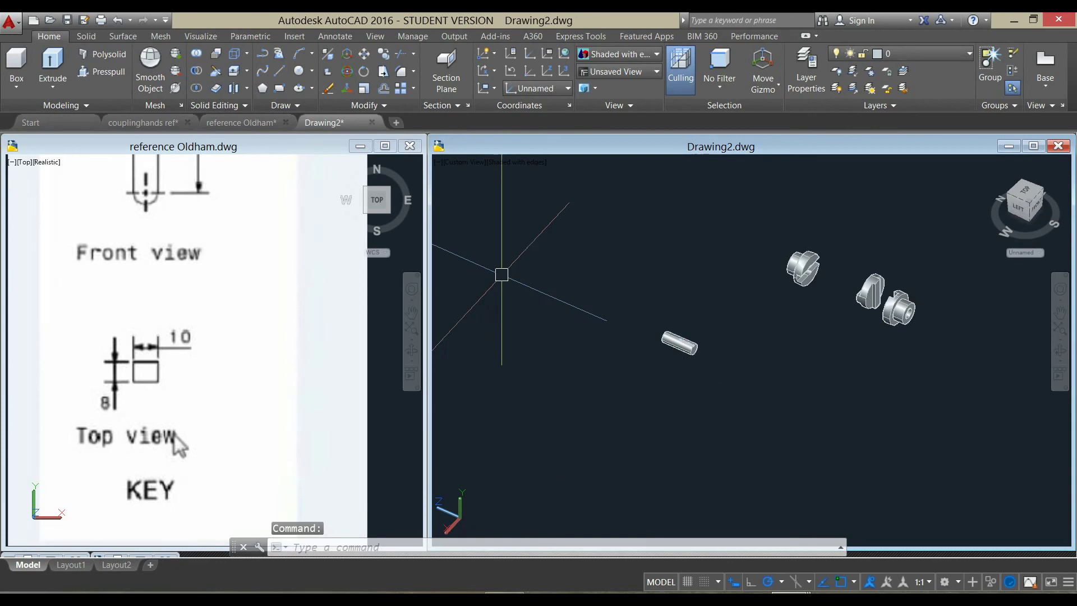
Draw a closed 10 by 8 polyline rectangle for the key profile.
click(264, 56)
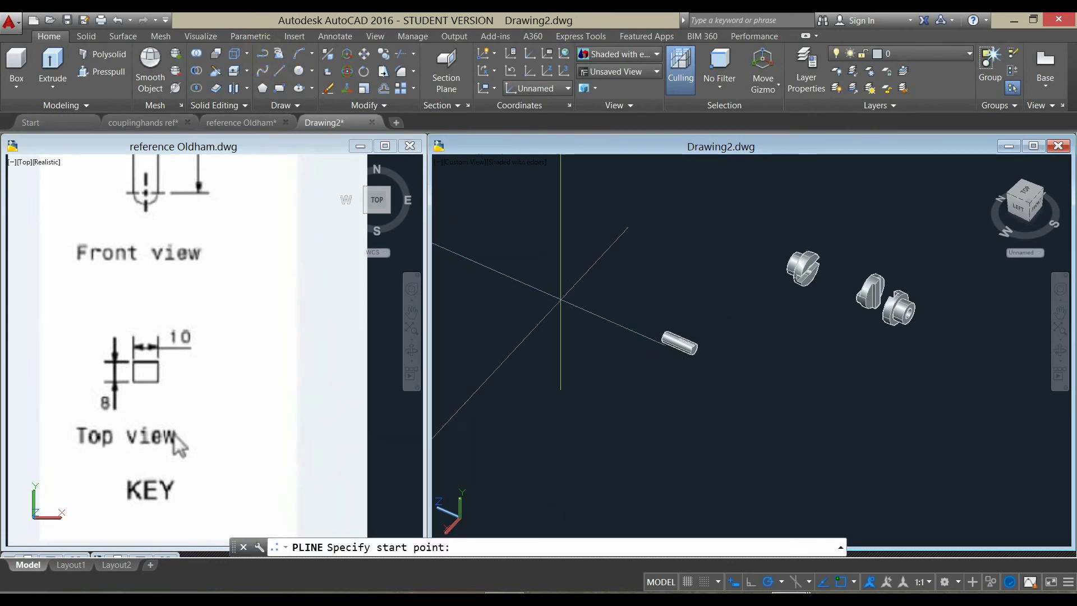
click(580, 339)
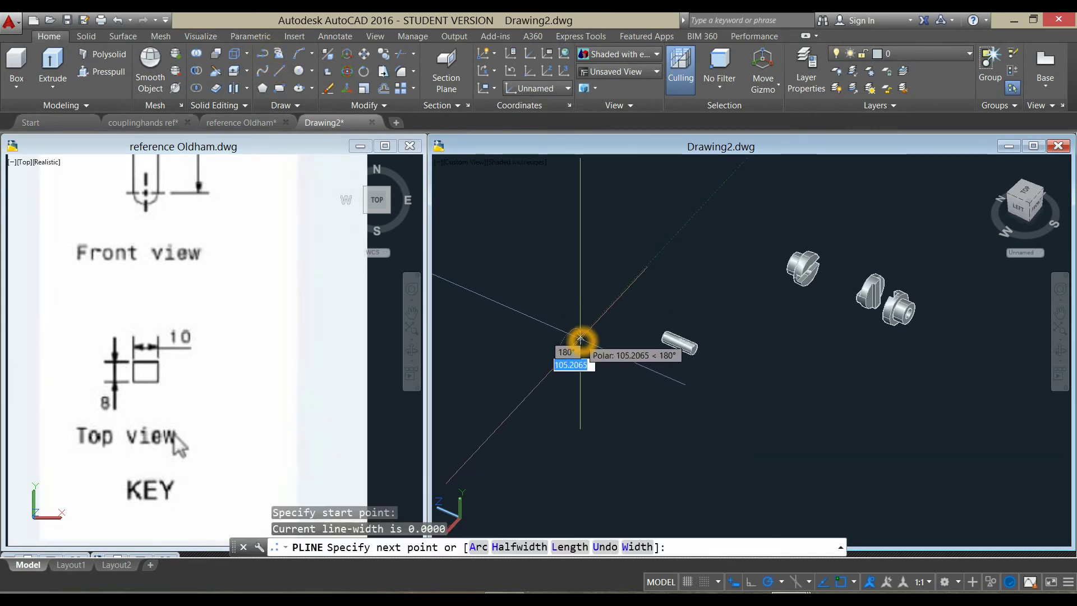
text(10)
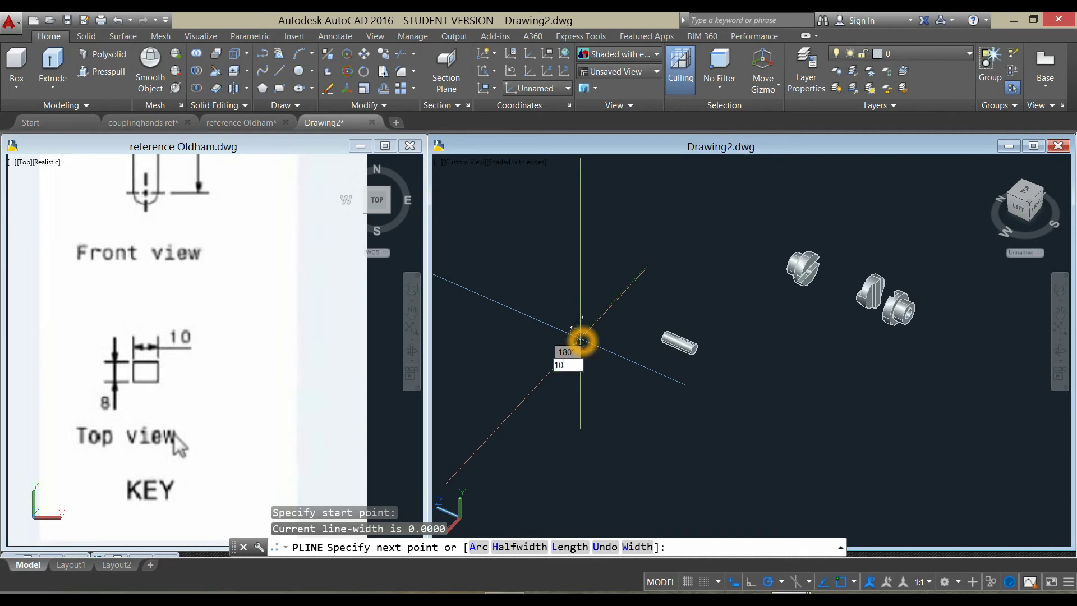
key(Return)
scroll(564, 354, up, 5)
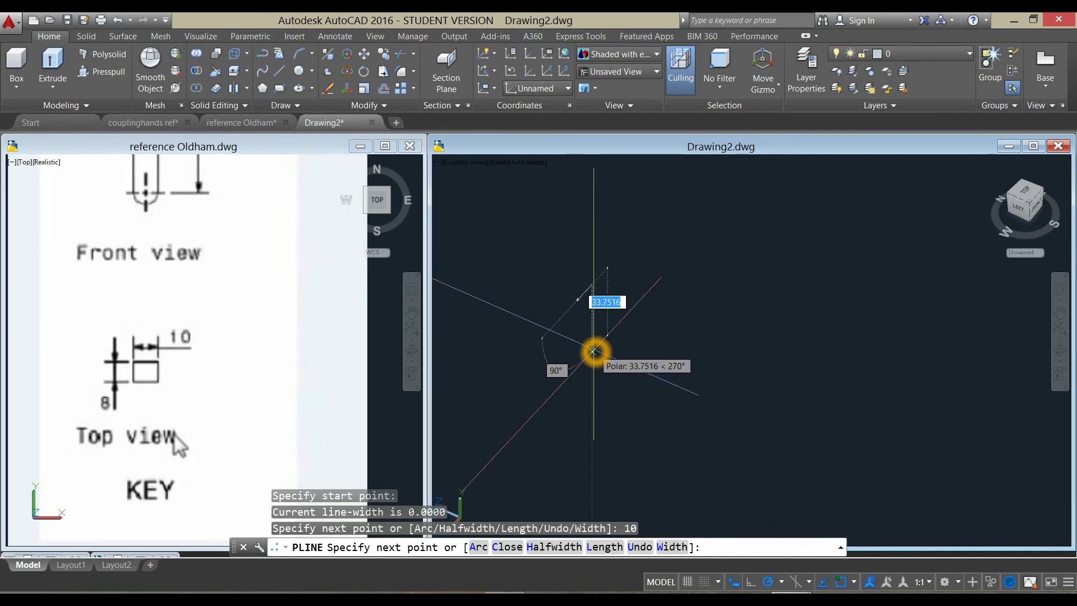
key(Return)
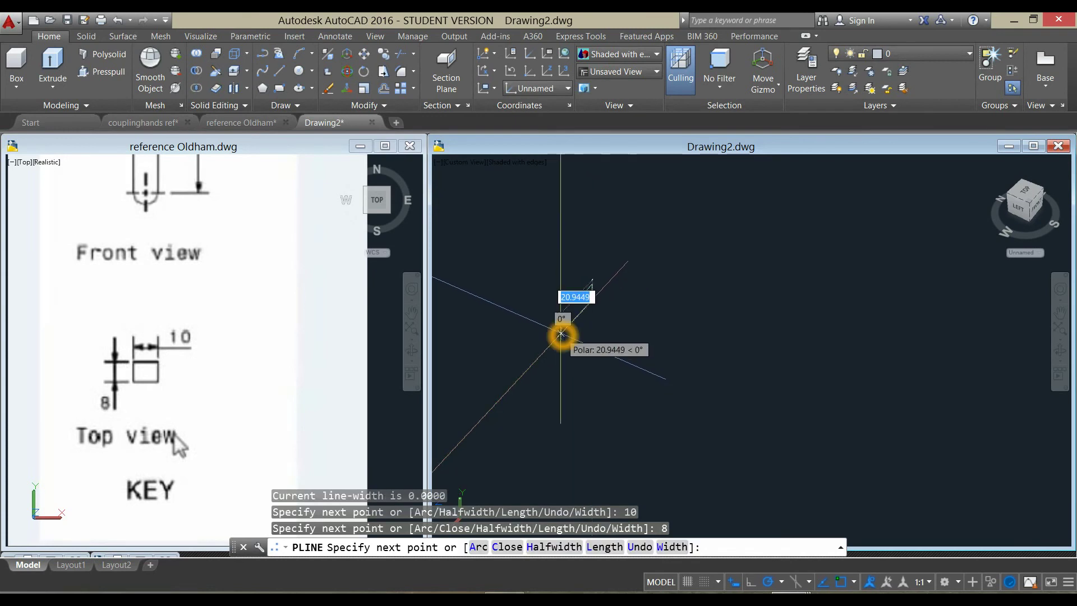
text(10)
key(Return)
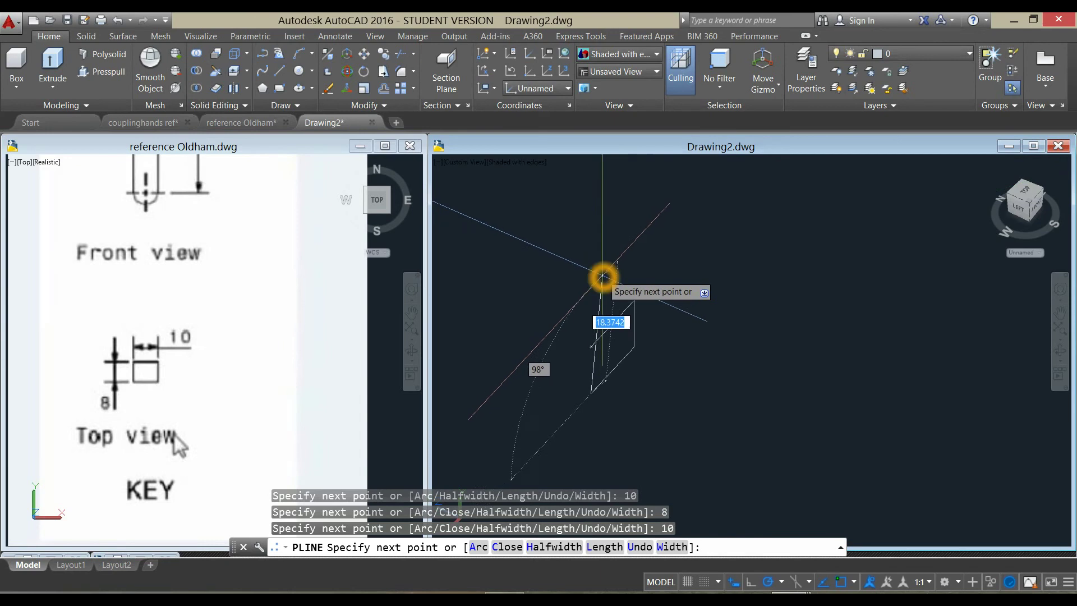
click(592, 347)
click(633, 299)
scroll(633, 299, down, 5)
key(Return)
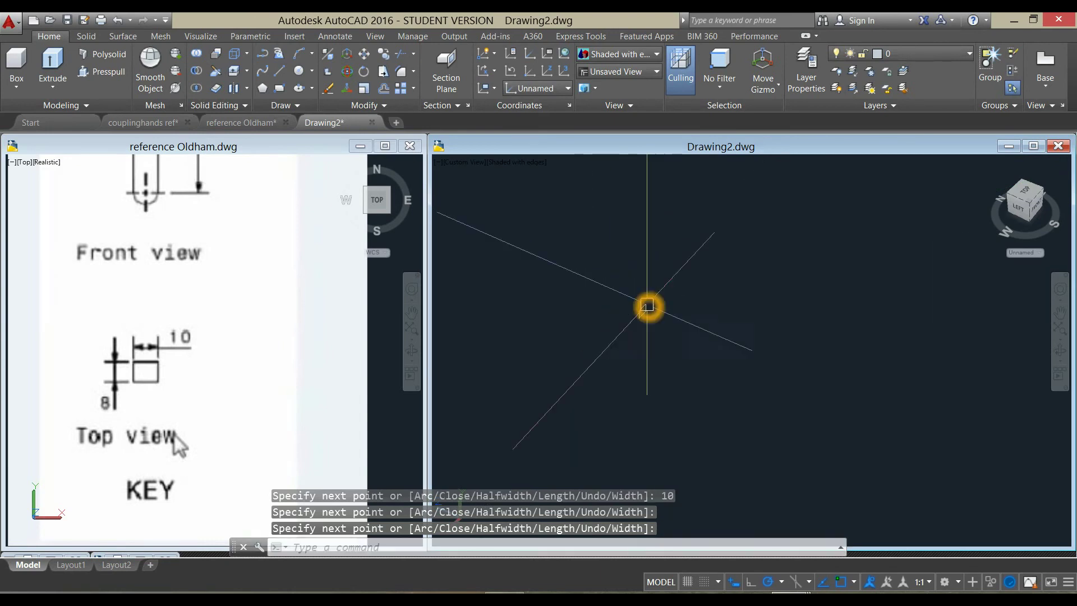
Set the view to Front and select the key profile.
shift+middle_drag(656, 312, 638, 317)
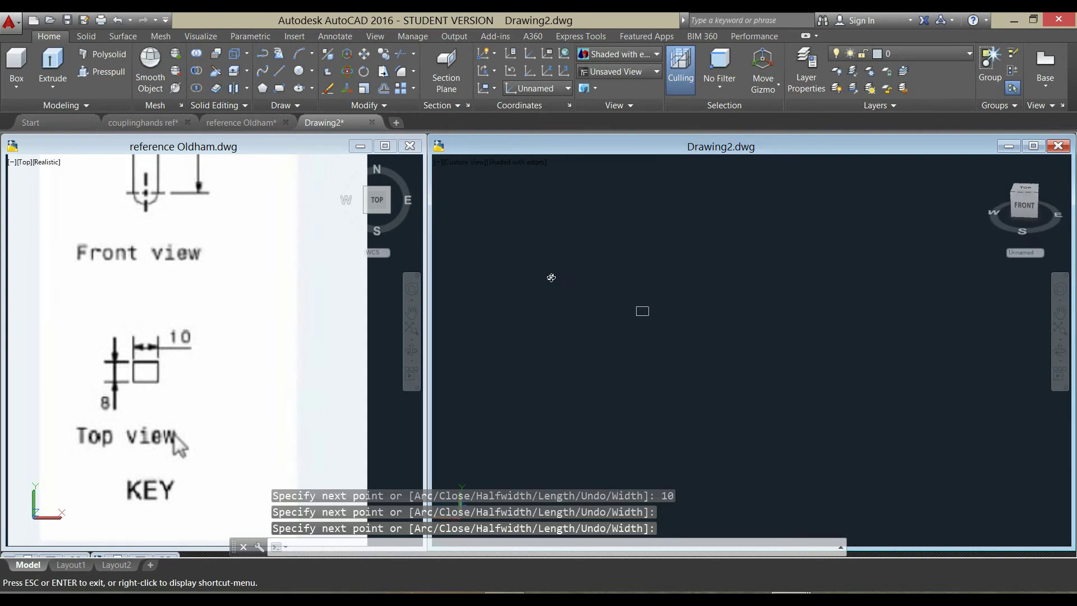
key(Return)
click(1031, 211)
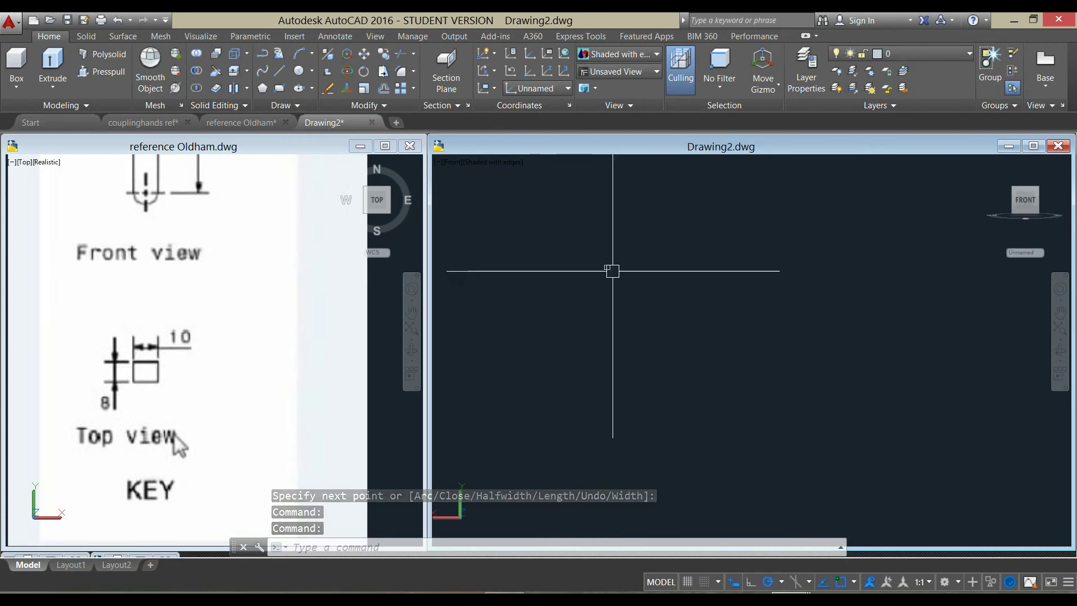
click(612, 269)
Move the key's rectangular profile beside the shaft end and orbit to an angled view.
right_click(660, 239)
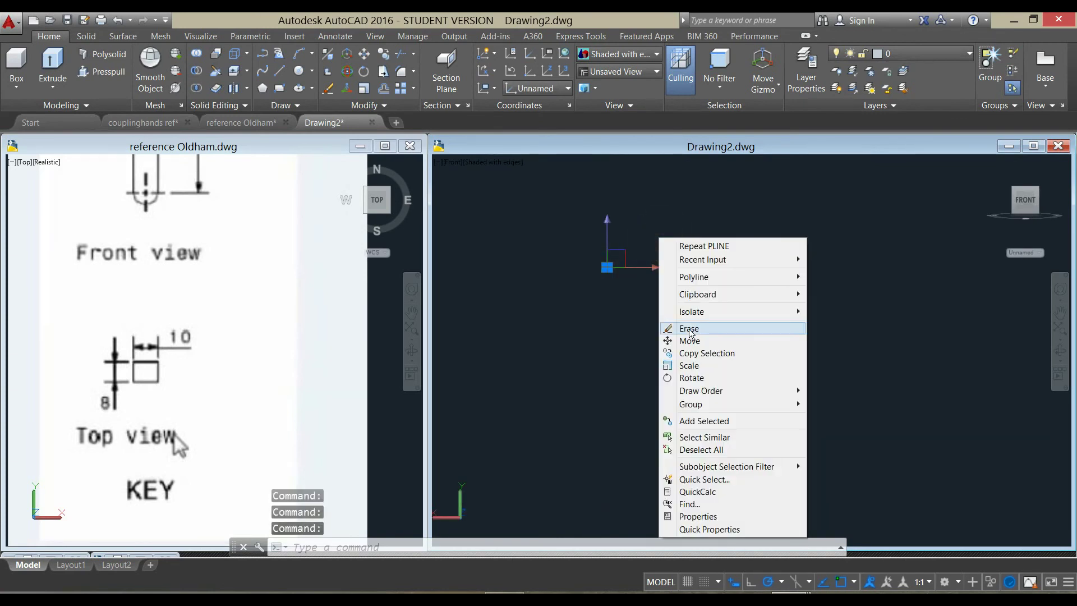
click(690, 341)
click(623, 292)
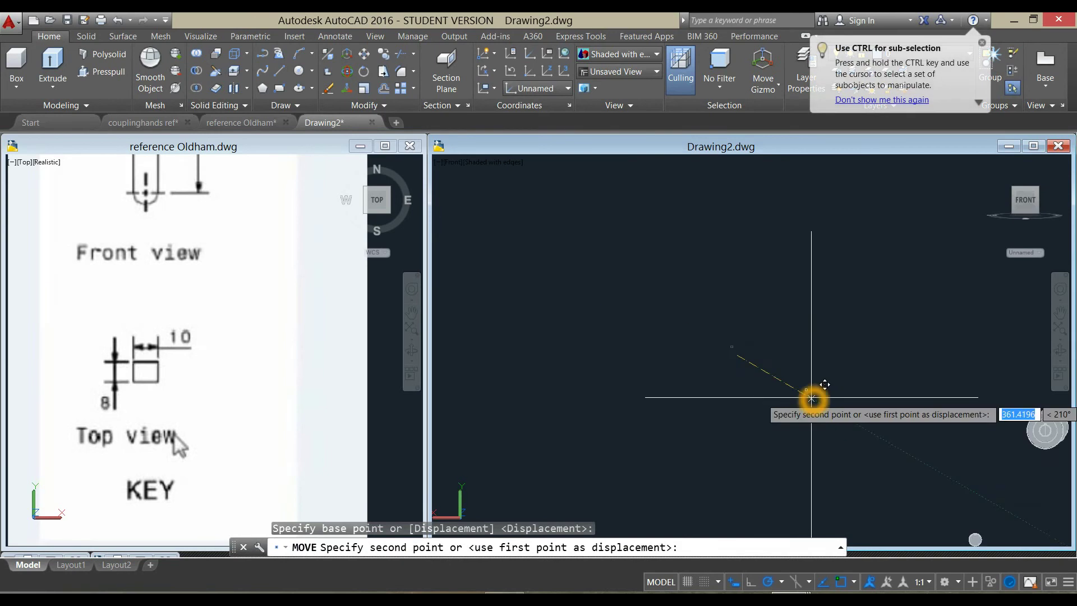
middle_drag(812, 397, 782, 373)
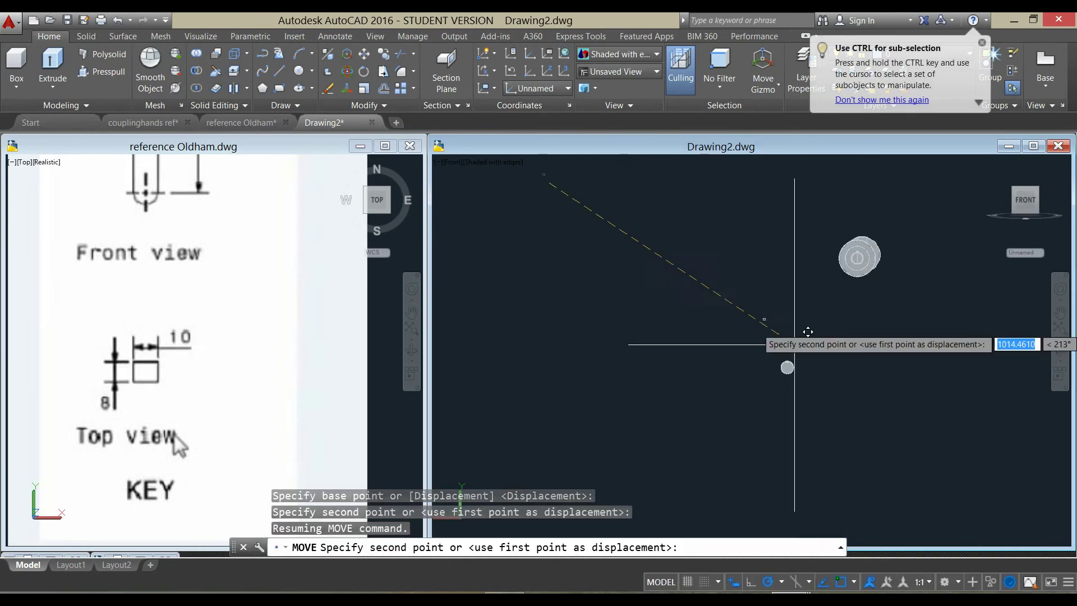
click(785, 372)
scroll(812, 372, down, 5)
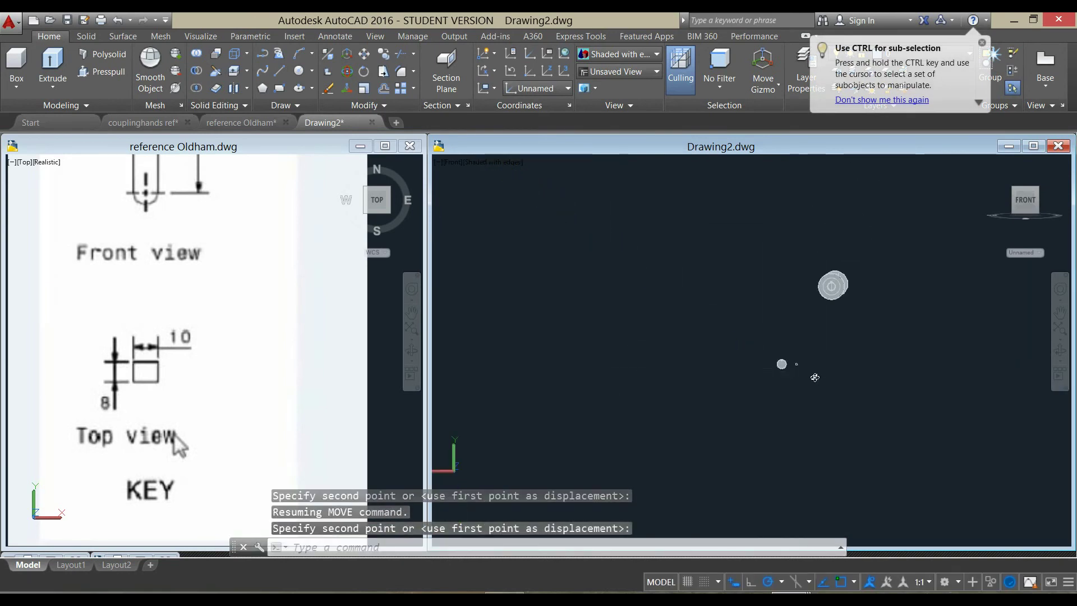
shift+middle_drag(815, 377, 902, 404)
scroll(732, 336, up, 3)
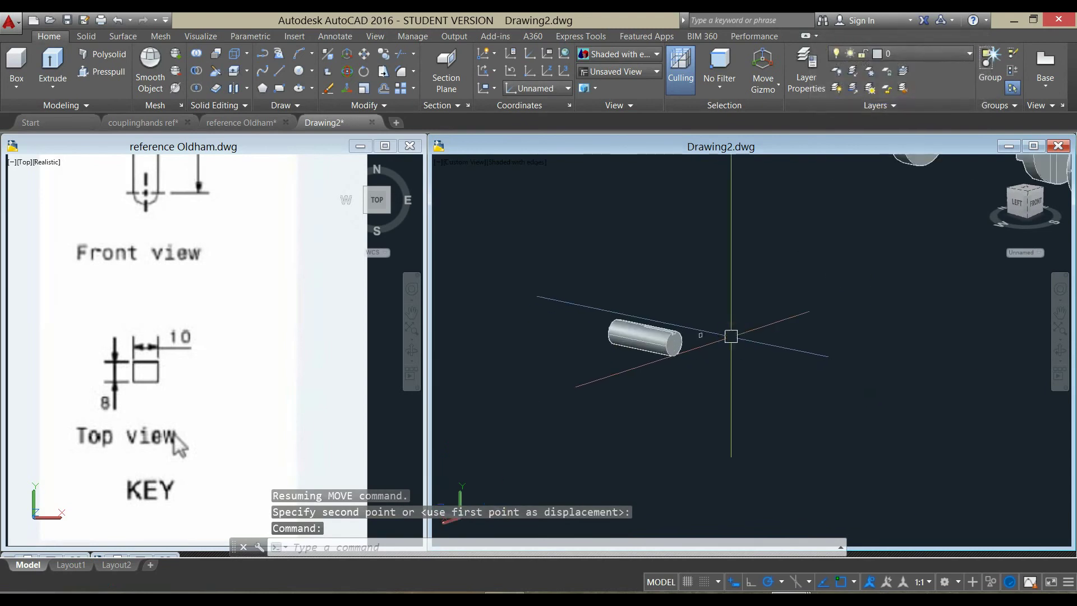
scroll(731, 336, up, 2)
In the reference Oldham drawing, bring the key's 70-long front view into sight.
click(255, 371)
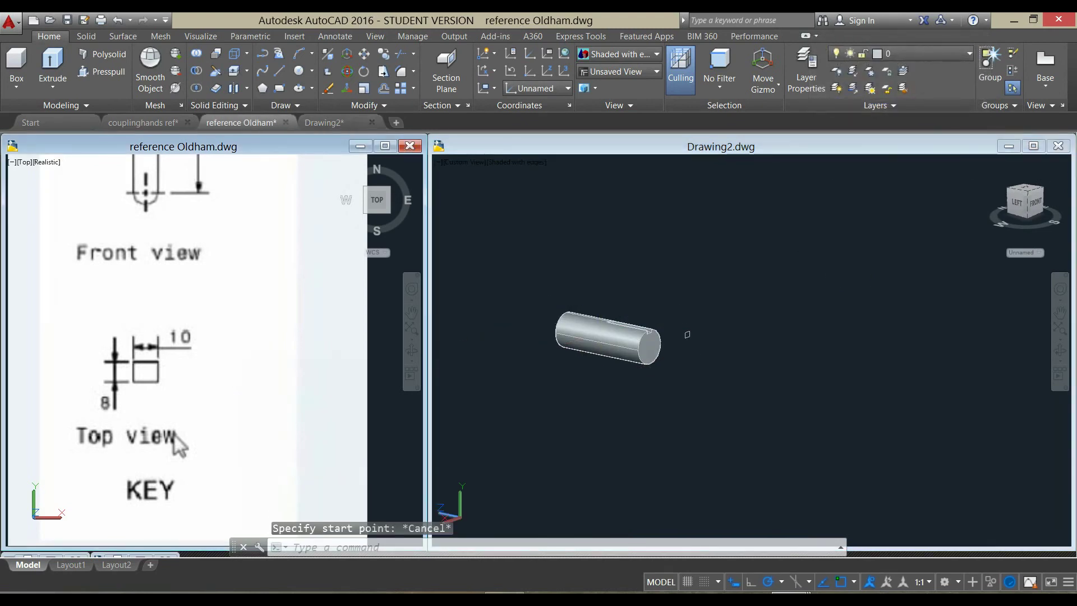
scroll(261, 358, down, 2)
mouse_move(262, 358)
middle_down()
mouse_move(263, 437)
mouse_move(248, 432)
middle_up()
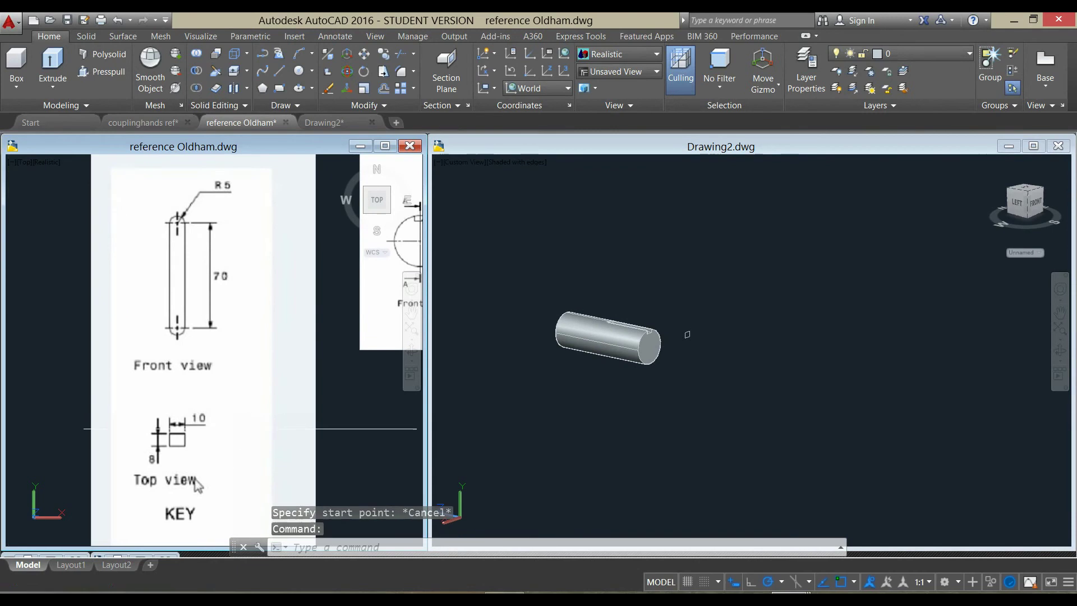
Extrude the 10-by-8 key rectangle in Drawing2 to an 80-long solid bar.
click(63, 66)
click(686, 361)
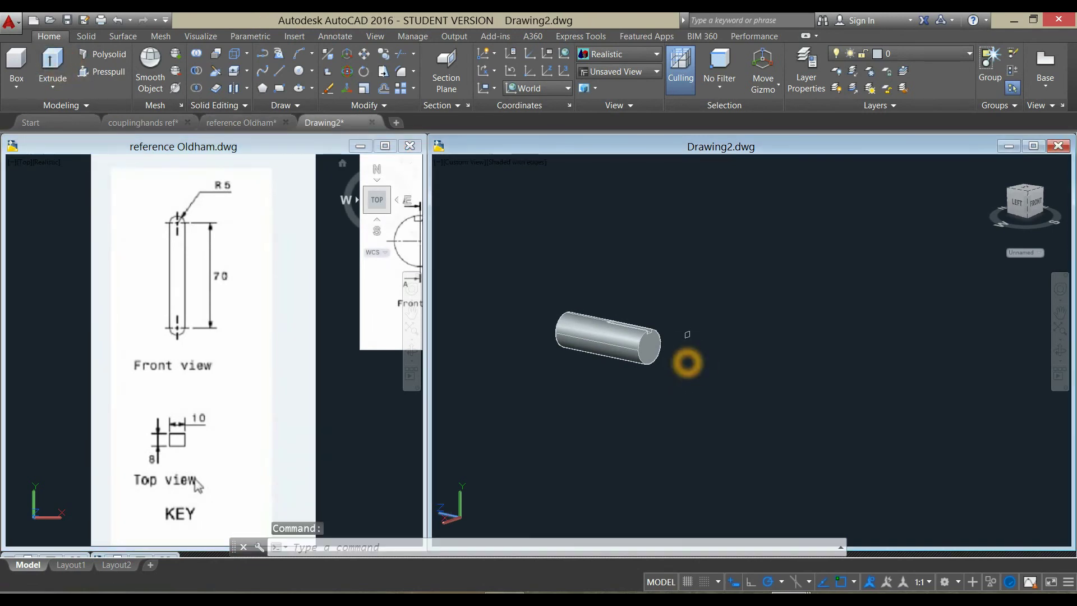
click(53, 65)
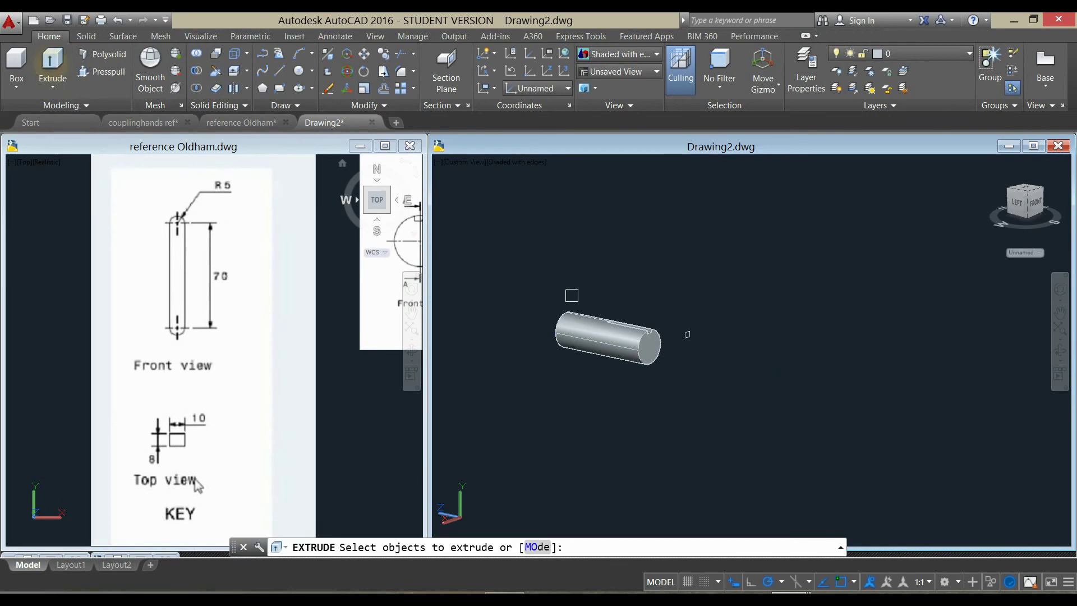
scroll(688, 332, up, 4)
click(686, 315)
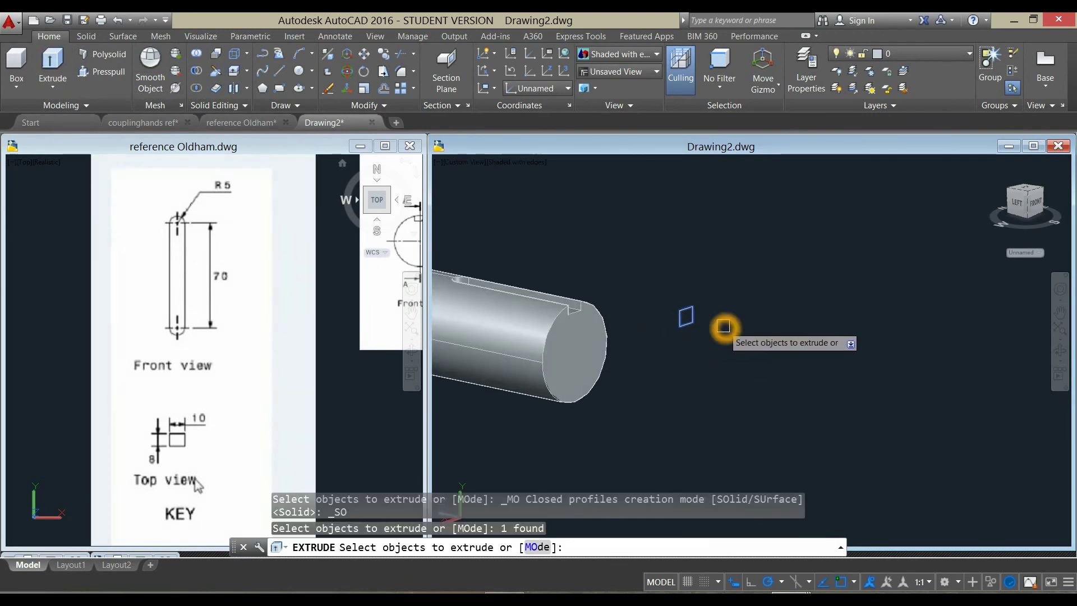
right_click(724, 329)
click(748, 337)
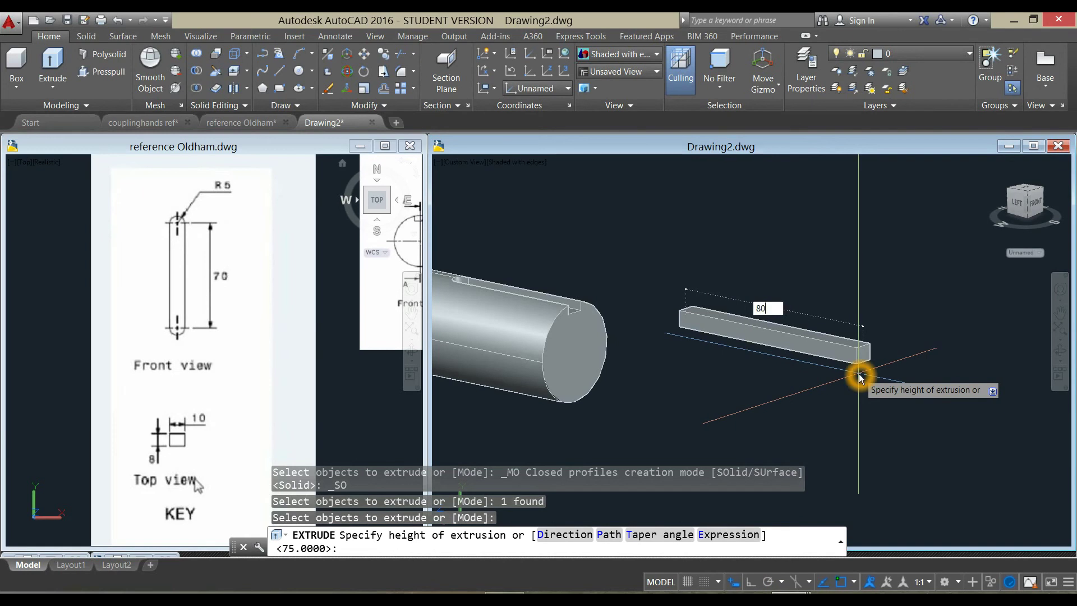
key(Return)
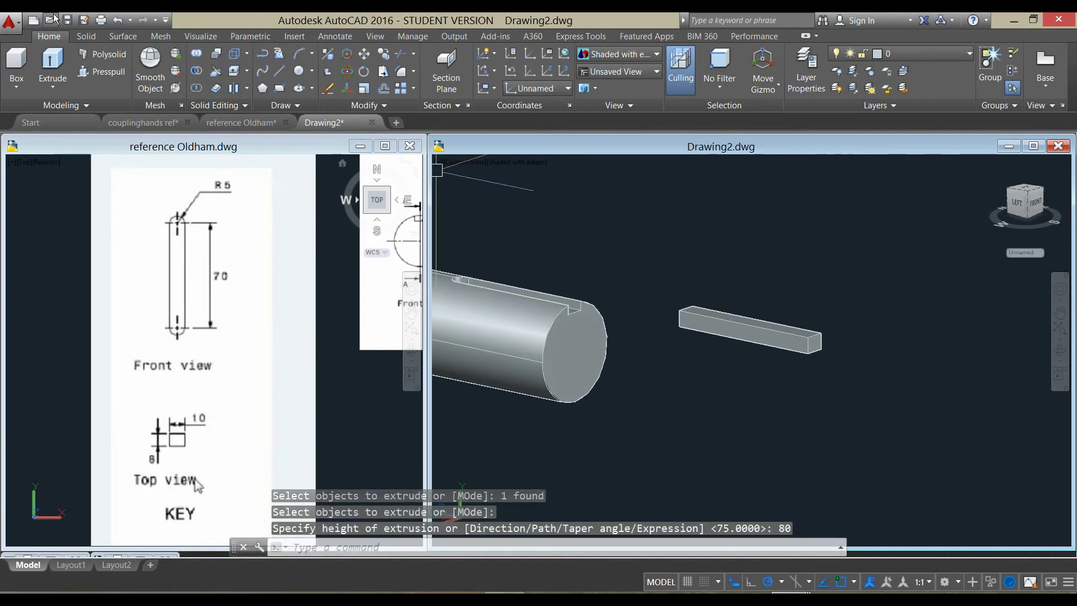
click(86, 36)
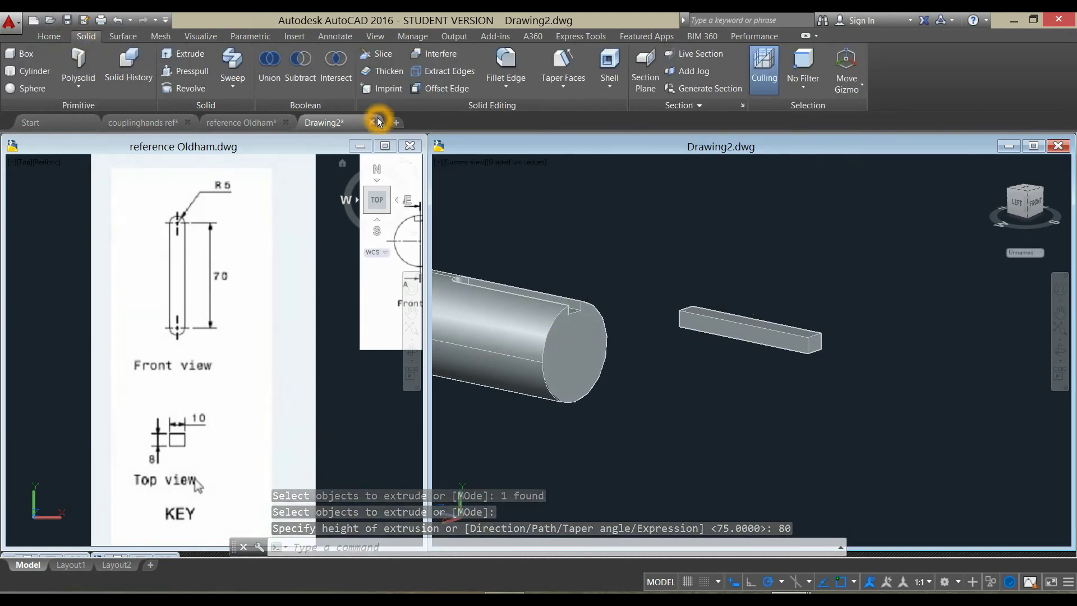
Start FILLETEDGE on the key bar with a radius of 5.
click(504, 71)
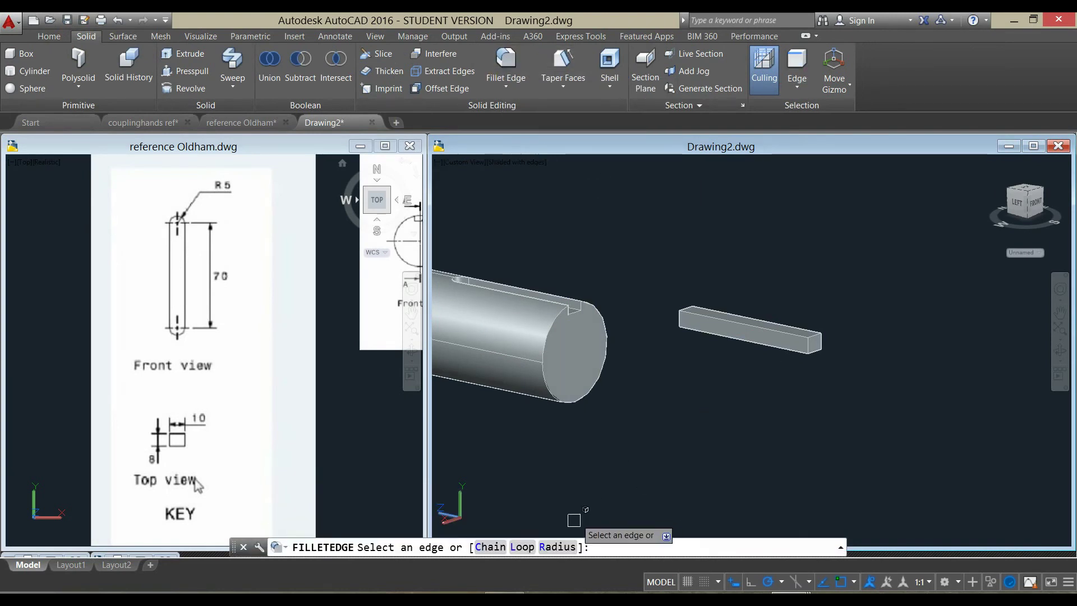
click(558, 547)
click(667, 490)
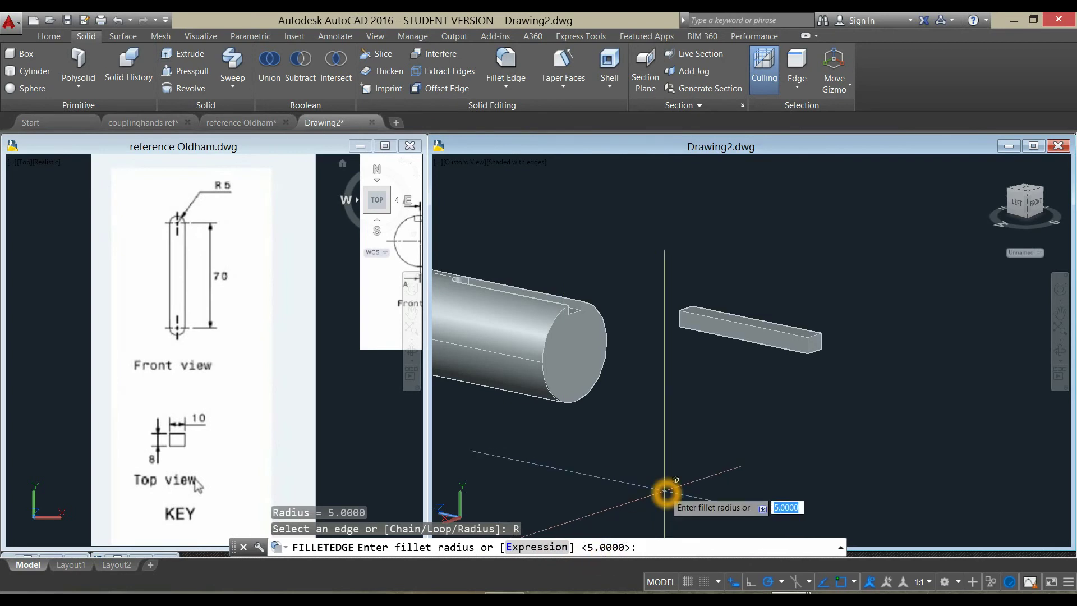
key(Return)
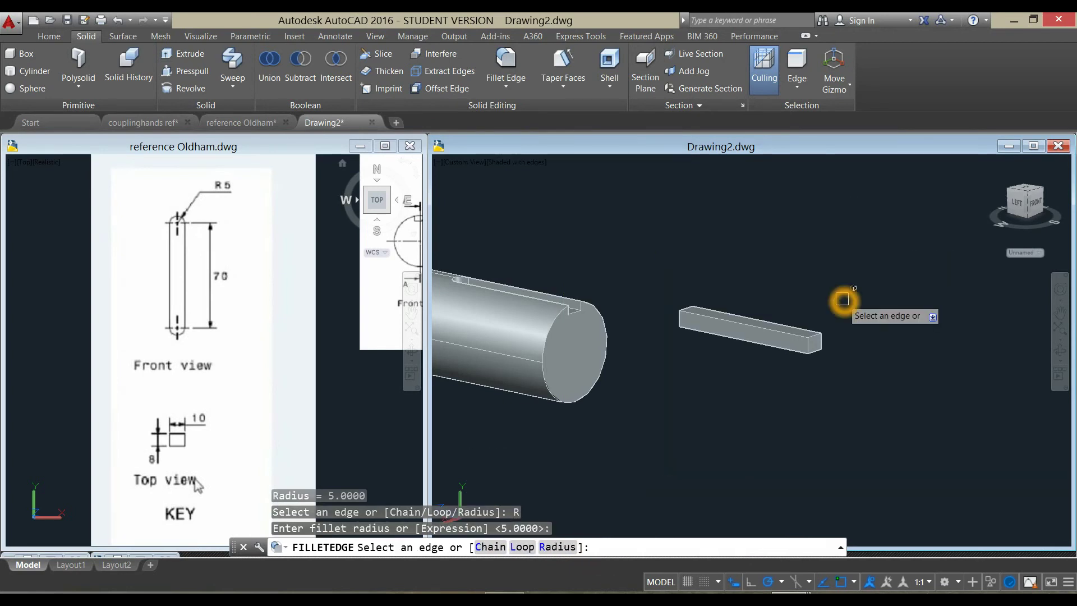
scroll(842, 301, up, 3)
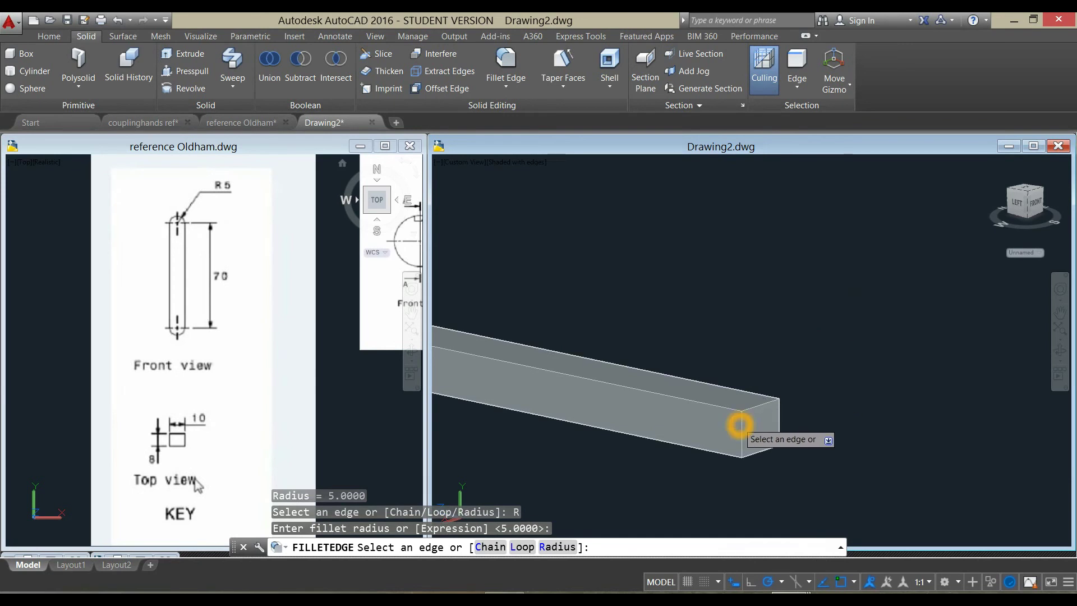
Fillet the key bar's four long edges at radius 5 to round its ends.
click(739, 425)
scroll(788, 359, down, 3)
scroll(788, 359, down, 2)
mouse_move(743, 373)
shift+middle_down()
mouse_move(775, 387)
mouse_move(921, 399)
shift+middle_up()
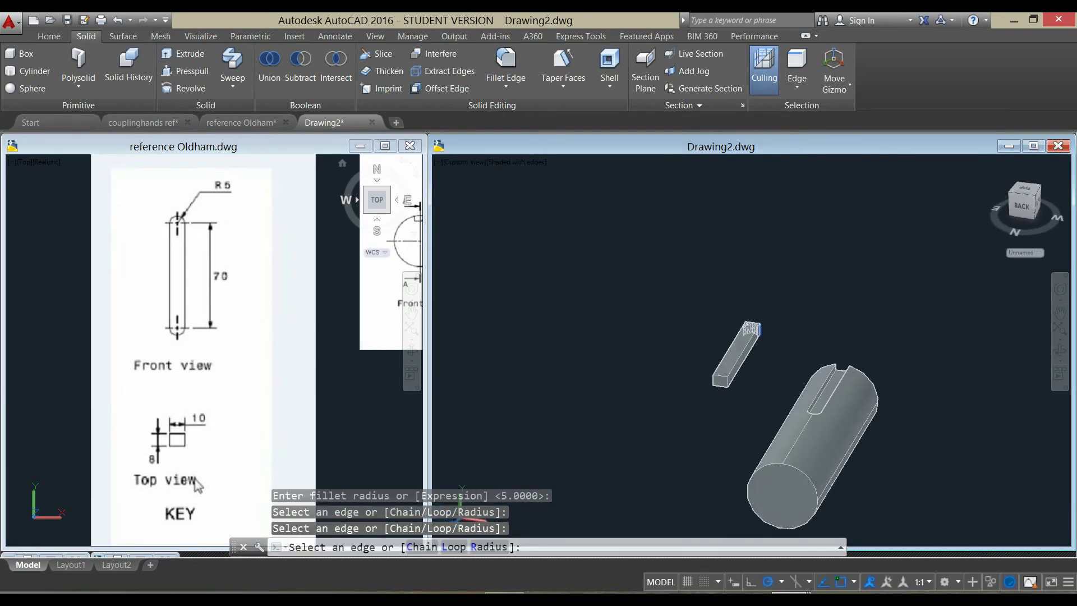
scroll(713, 389, up, 5)
click(699, 352)
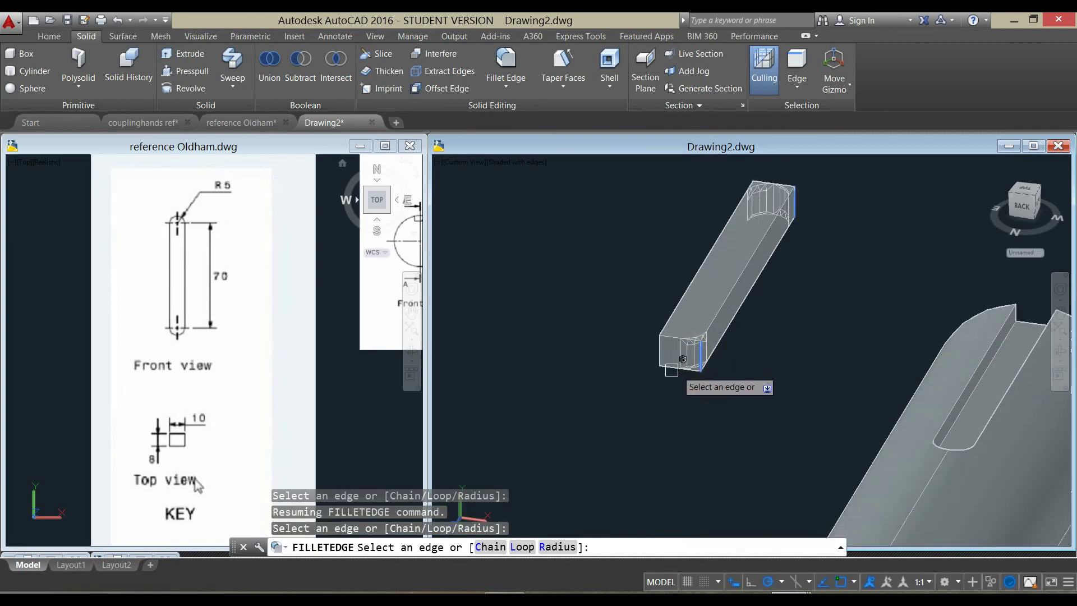
right_click(590, 351)
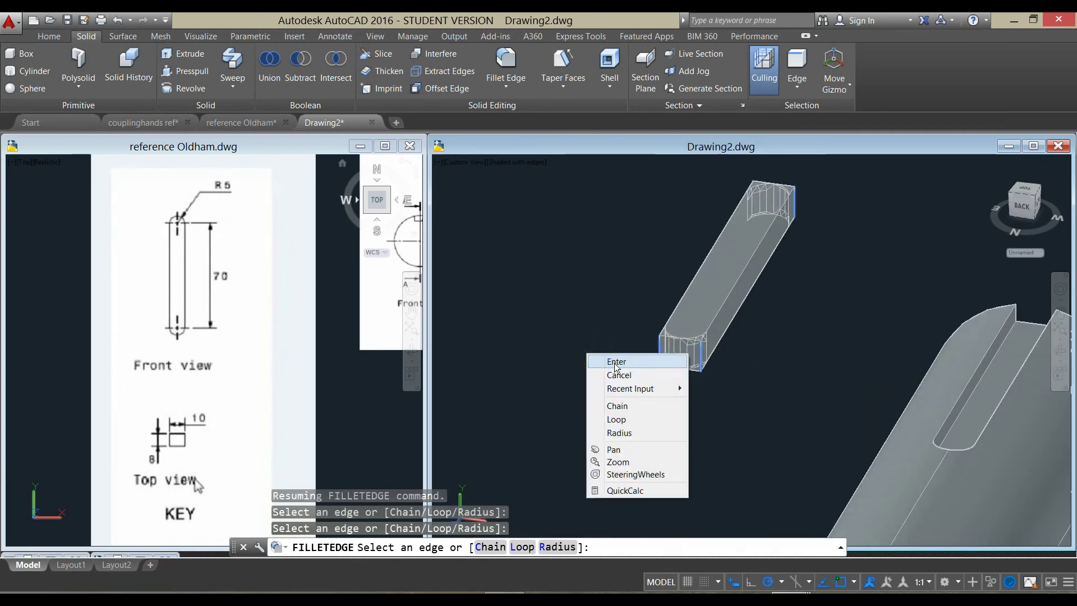
click(614, 362)
right_click(616, 368)
click(642, 370)
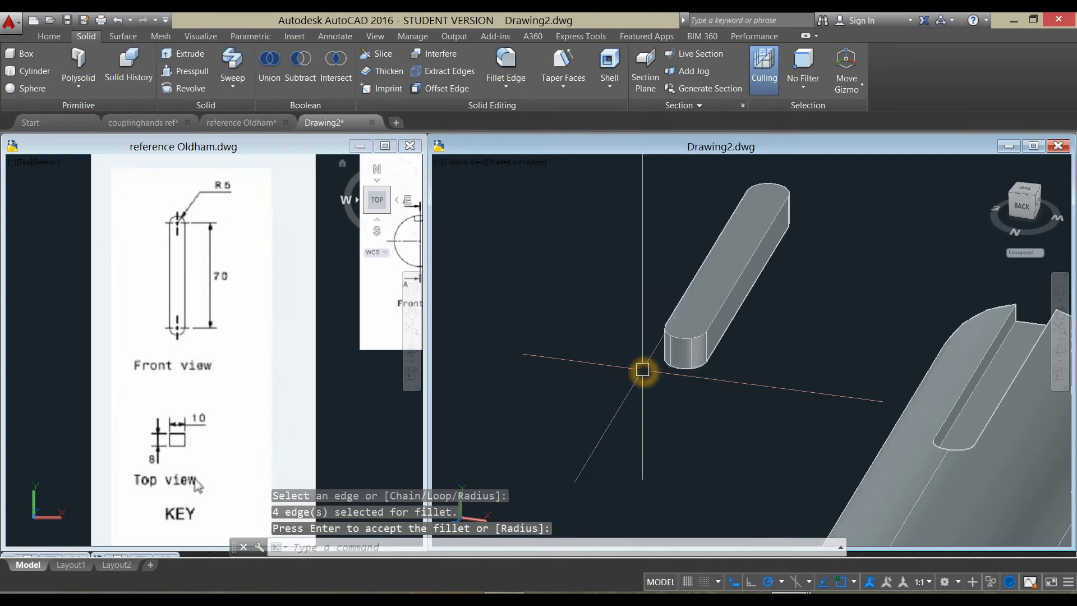
Orbit to view the rounded key beside the shaft and select the key.
scroll(645, 375, down, 5)
mouse_move(644, 375)
shift+middle_down()
mouse_move(753, 376)
mouse_move(693, 374)
shift+middle_up()
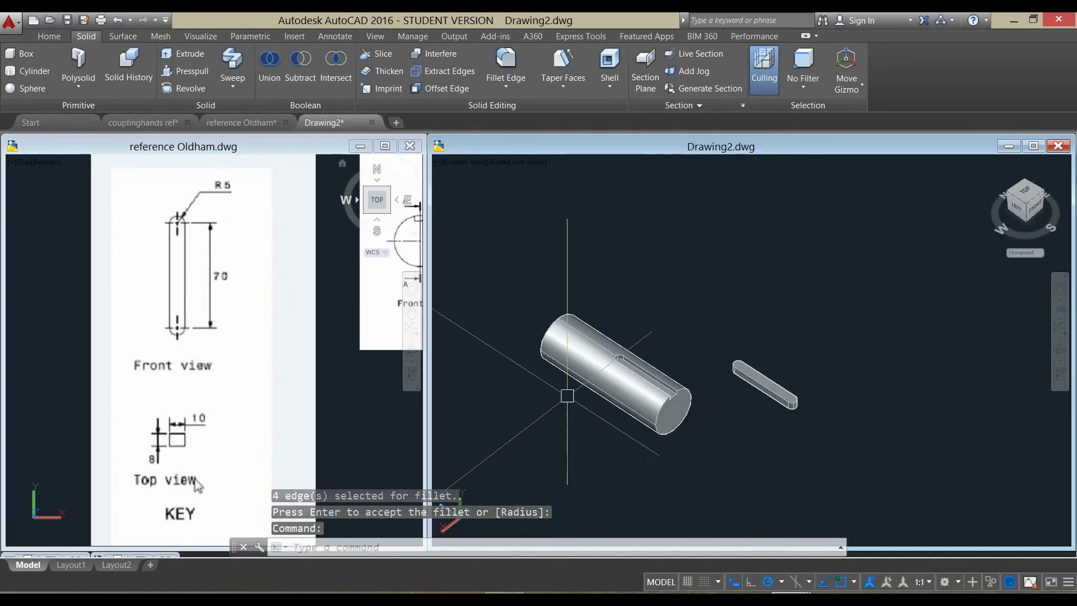
mouse_move(691, 374)
shift+middle_down()
mouse_move(724, 402)
mouse_move(810, 372)
shift+middle_up()
scroll(735, 367, up, 3)
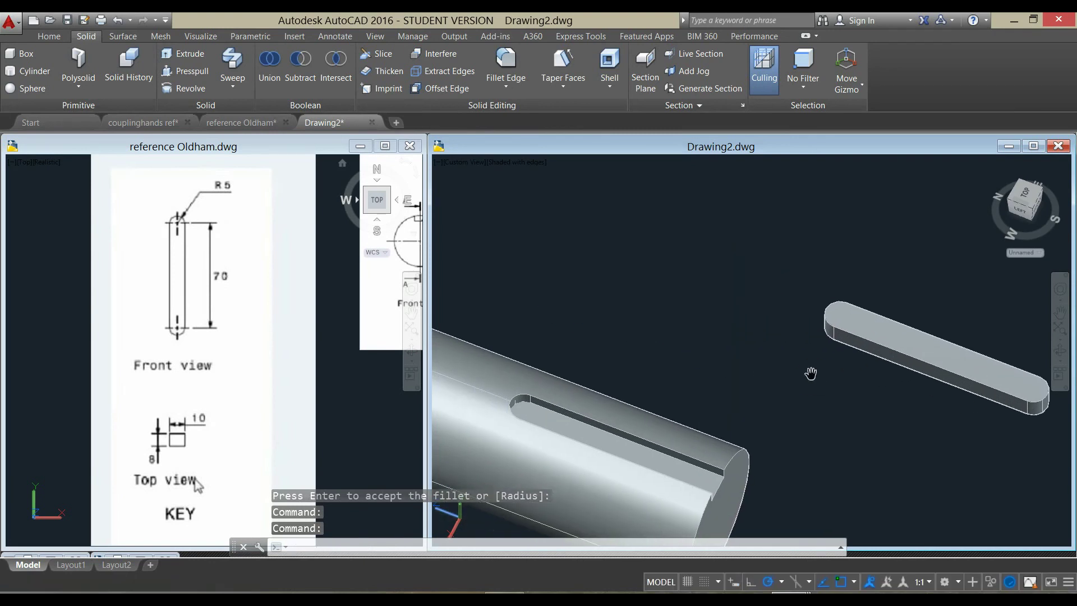
click(834, 336)
Start moving the key, using its rounded end as the base point.
right_click(716, 305)
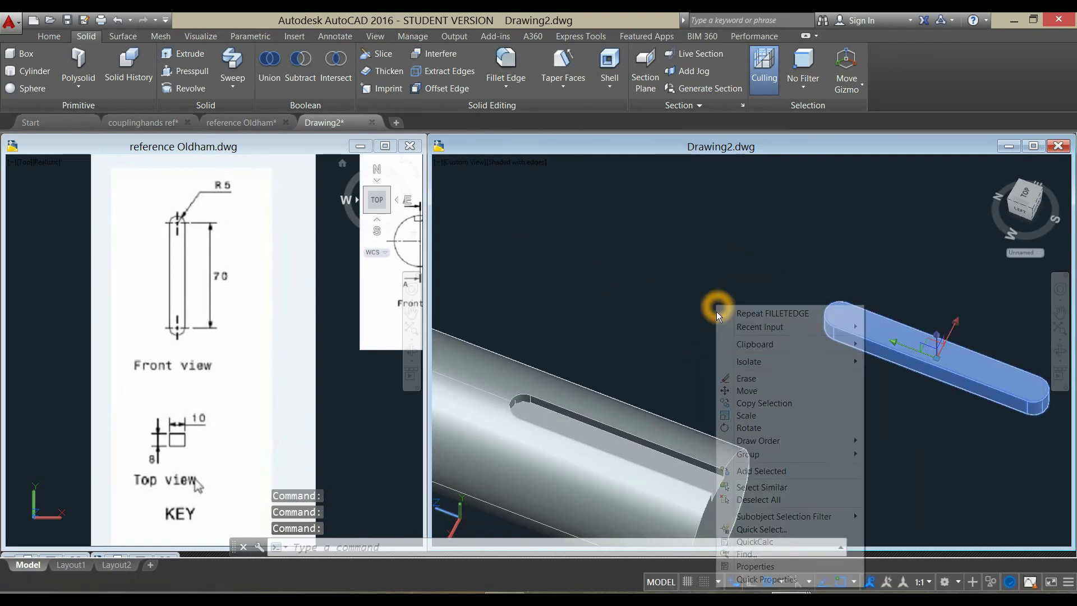
click(745, 393)
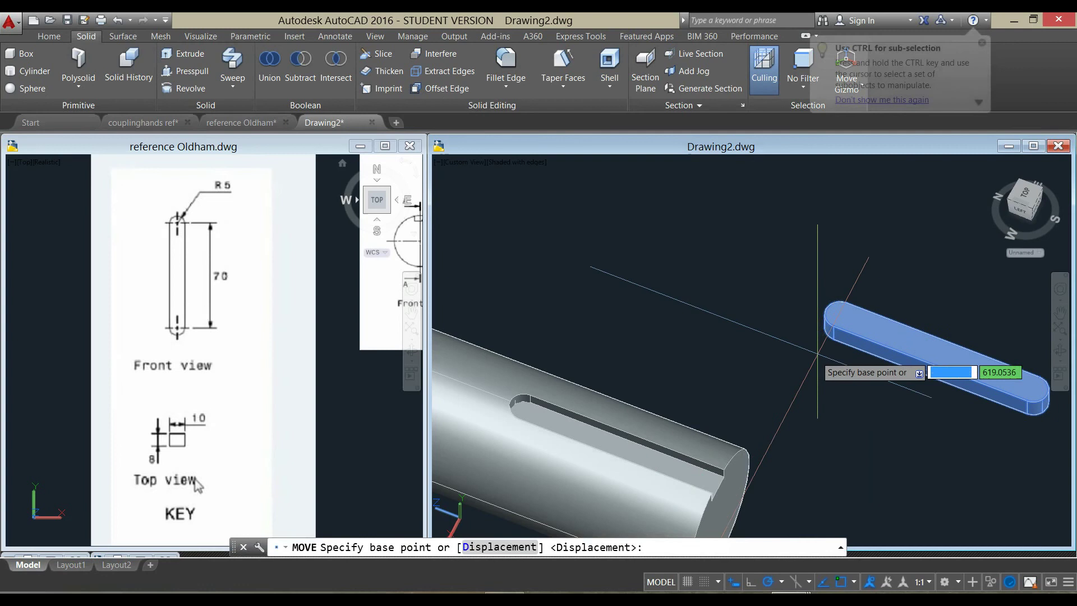
scroll(822, 348, up, 3)
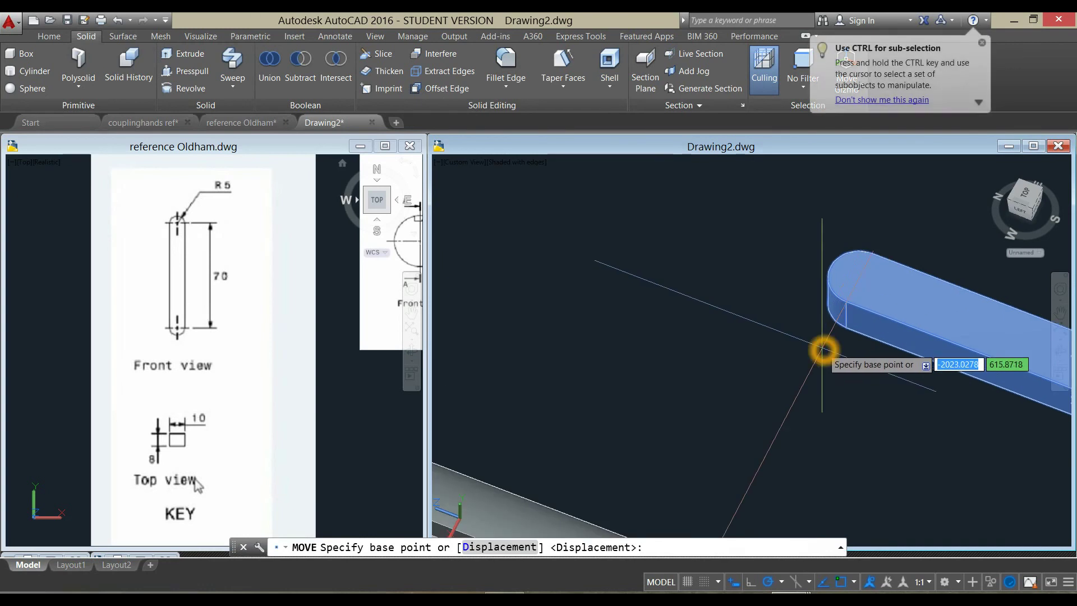
click(831, 293)
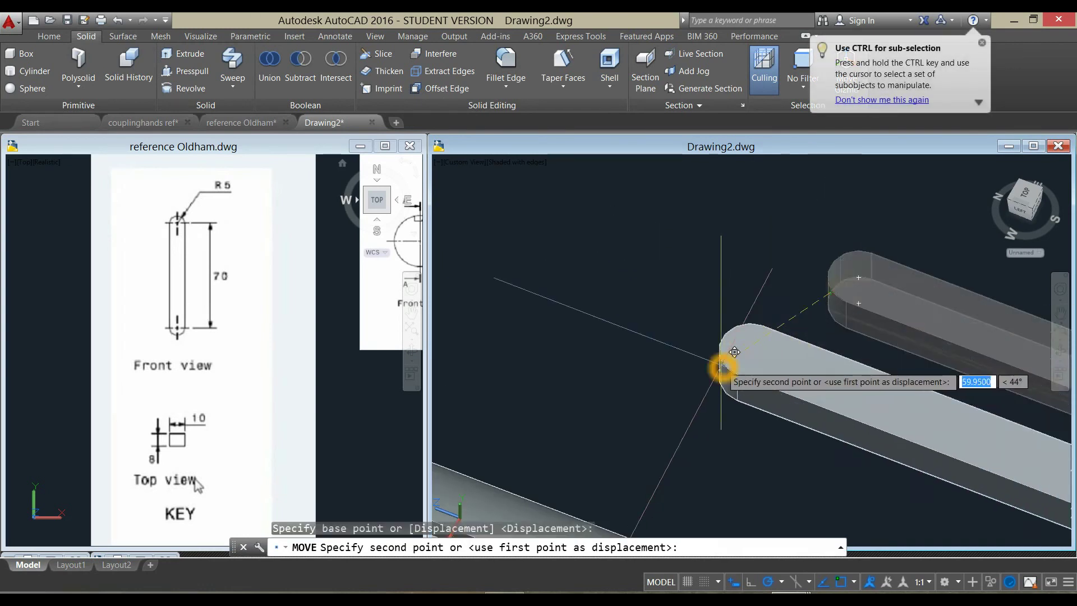
Seat the key in the shaft's slot against the slot's end.
scroll(722, 365, down, 3)
scroll(695, 359, down, 2)
scroll(668, 347, up, 3)
scroll(668, 342, up, 2)
scroll(665, 331, up, 3)
mouse_move(665, 323)
middle_down()
mouse_move(677, 322)
mouse_move(669, 396)
middle_up()
scroll(675, 317, down, 4)
scroll(675, 315, down, 2)
scroll(746, 359, up, 3)
scroll(771, 291, up, 4)
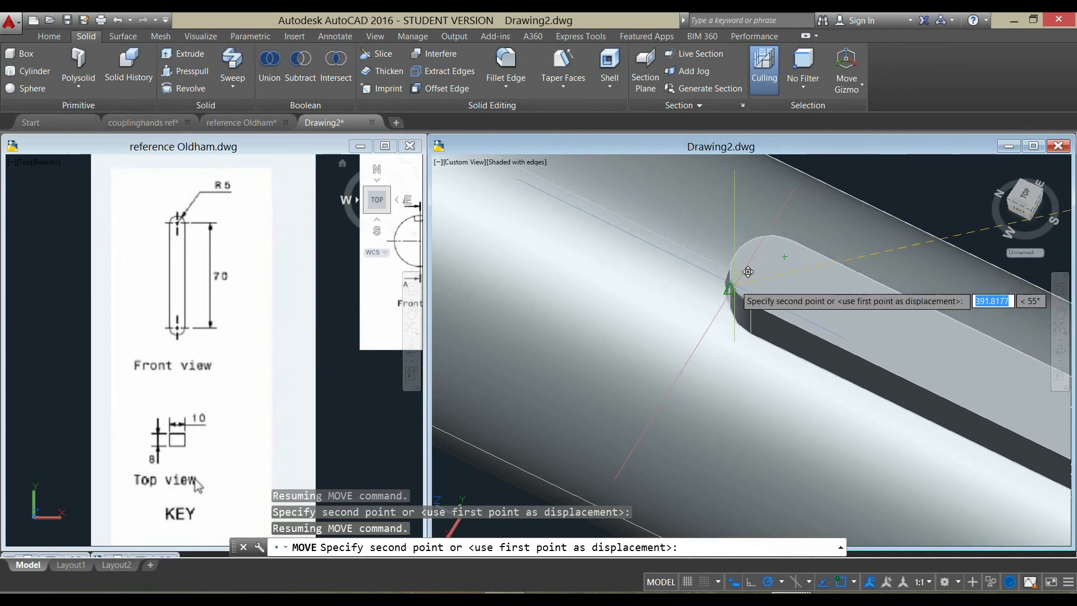
click(736, 284)
Orbit to look along the shaft at the seated key.
scroll(715, 294, down, 7)
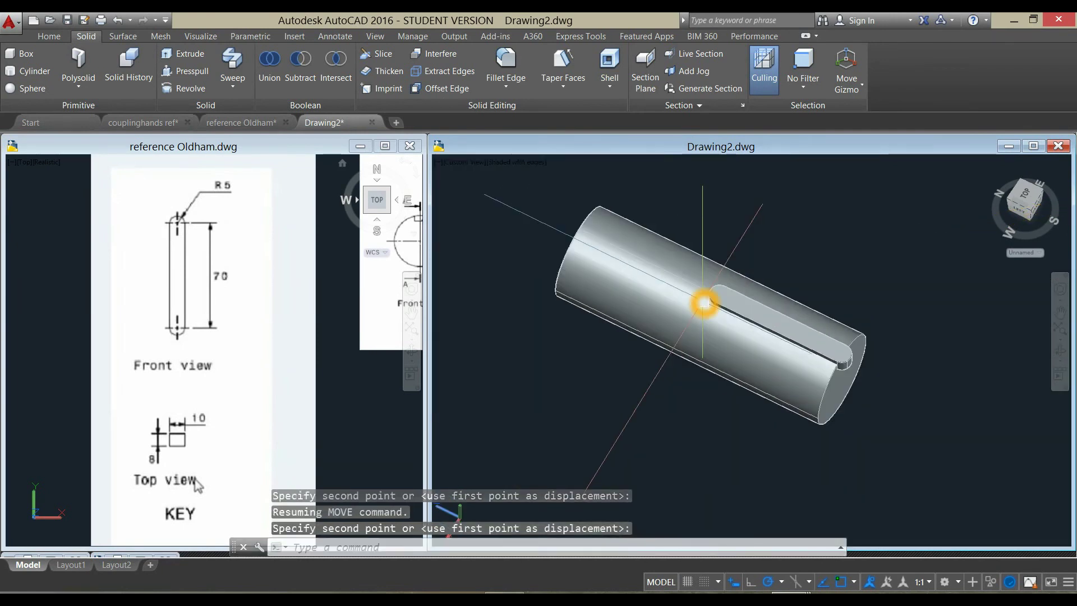
mouse_move(705, 306)
shift+middle_down()
mouse_move(651, 254)
mouse_move(780, 284)
shift+middle_up()
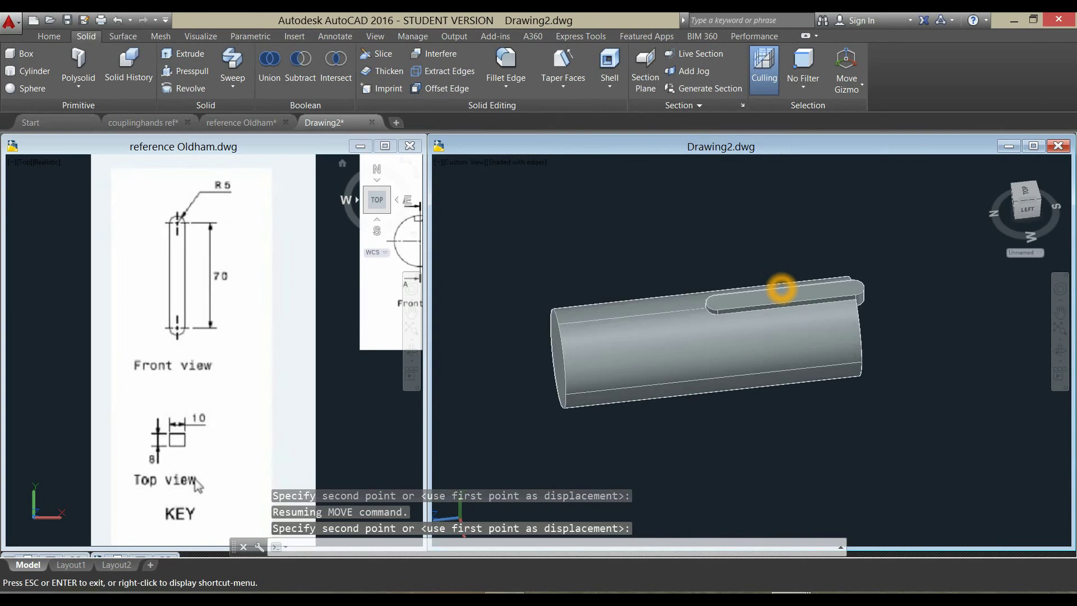
scroll(780, 284, down, 4)
scroll(778, 284, down, 3)
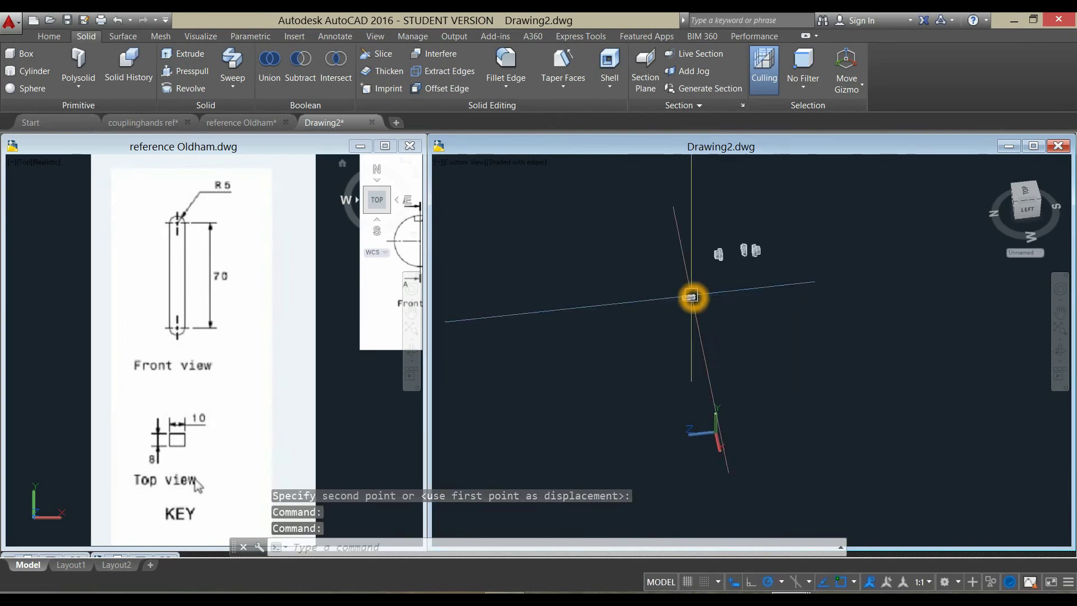
View the parts from the LEFT side in parallel projection.
scroll(696, 299, up, 5)
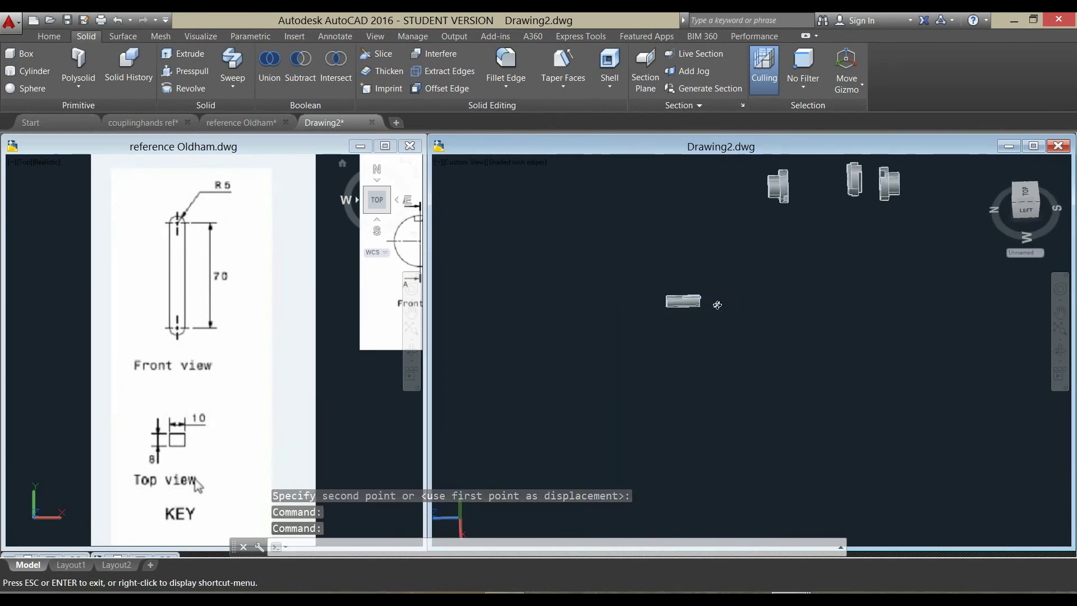
scroll(707, 306, up, 3)
scroll(704, 304, down, 3)
click(1029, 210)
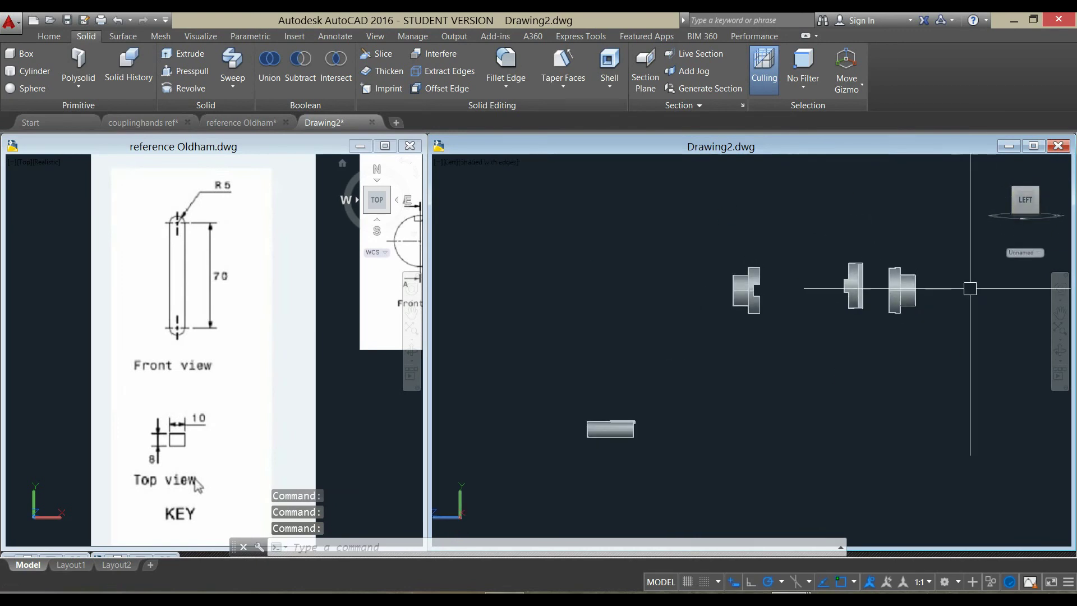
click(1063, 234)
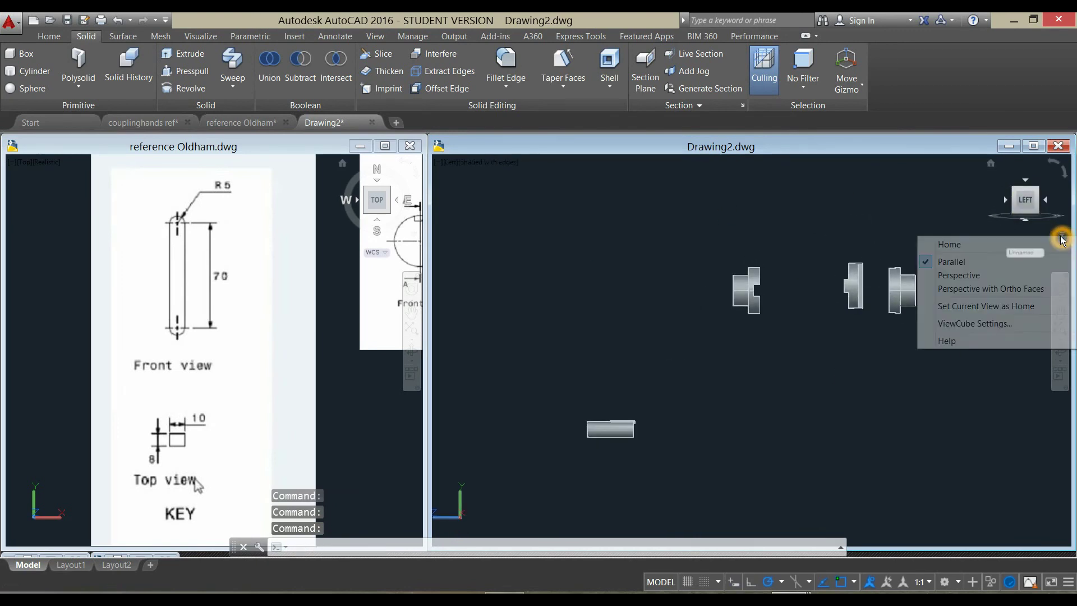
click(997, 264)
scroll(634, 441, up, 3)
scroll(637, 442, down, 1)
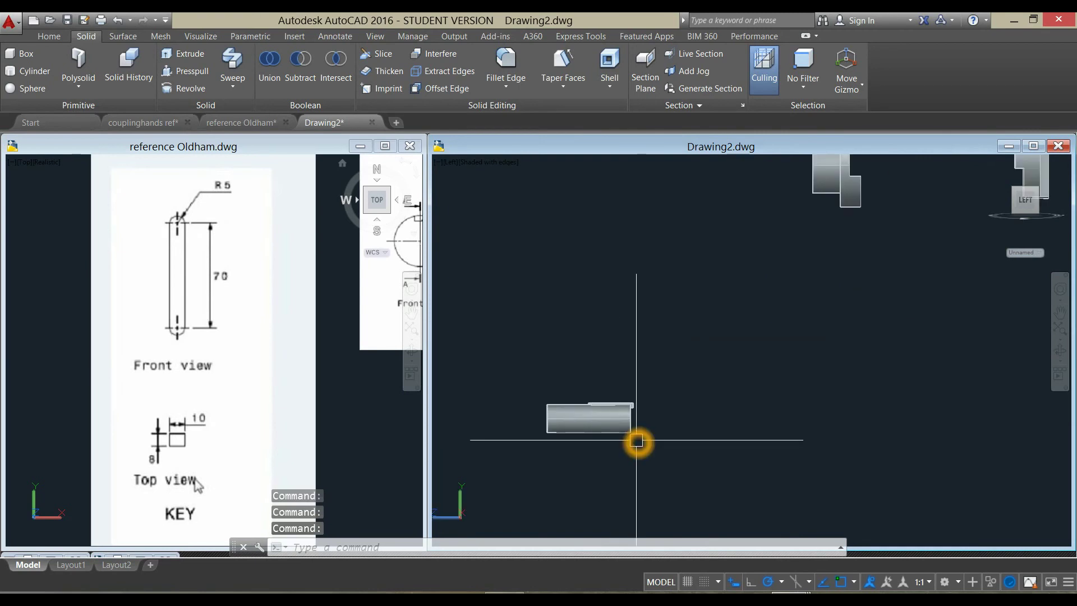
middle_drag(637, 441, 634, 423)
text(mi)
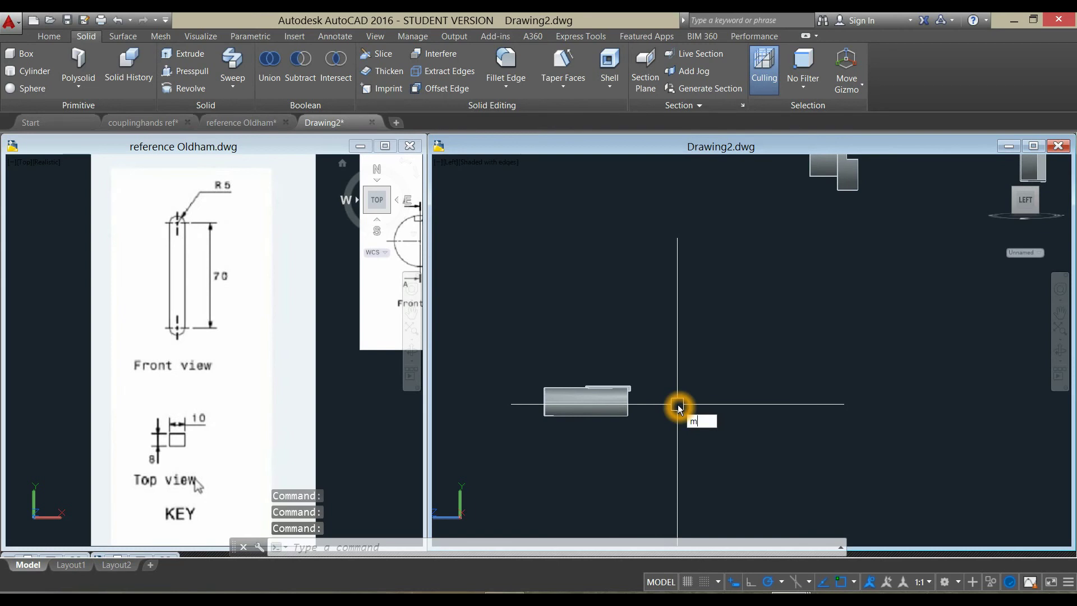
Begin mirroring the shaft and key, then cancel the mirror.
key(Return)
click(488, 353)
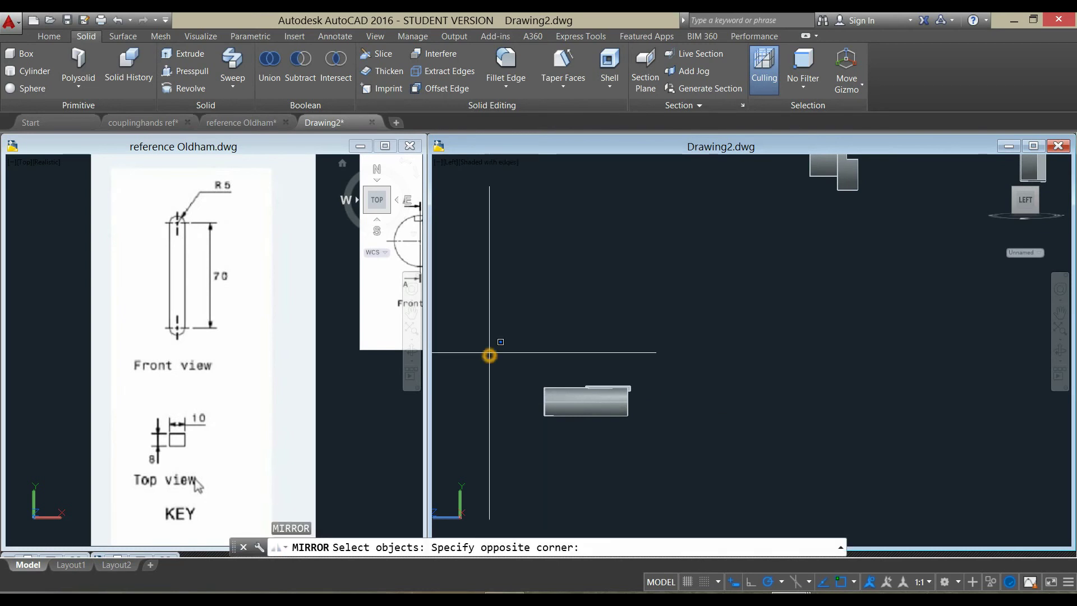
click(698, 449)
key(Return)
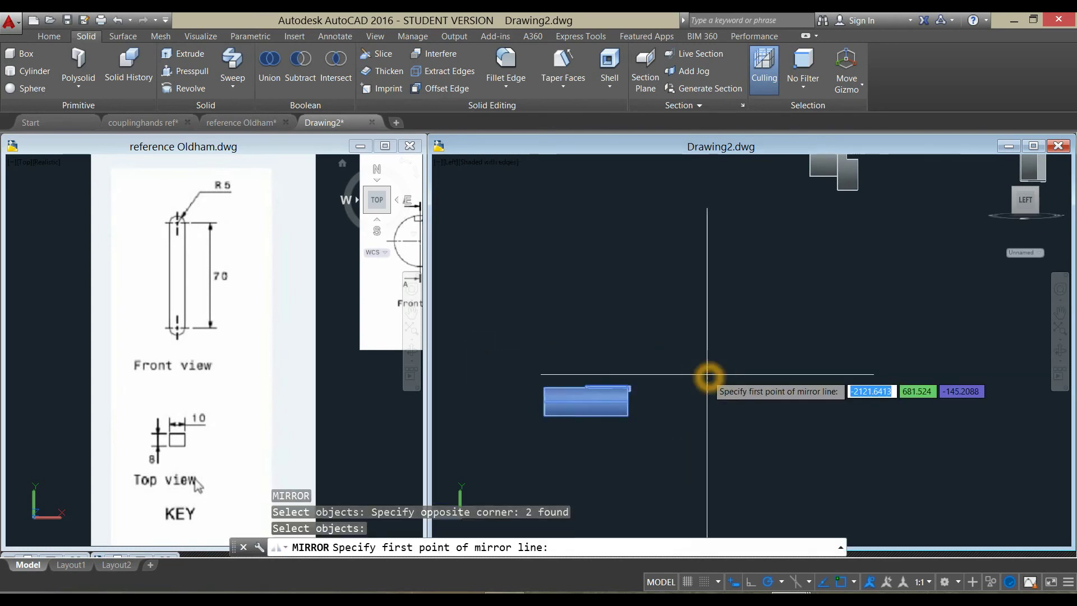
click(719, 456)
click(723, 405)
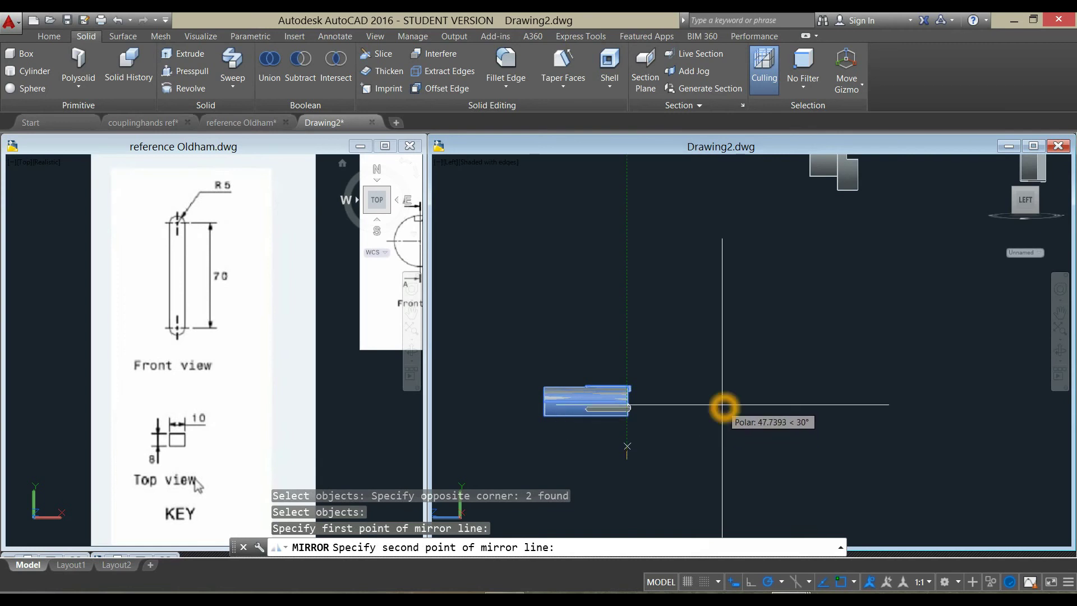
key(Escape)
middle_drag(682, 403, 738, 370)
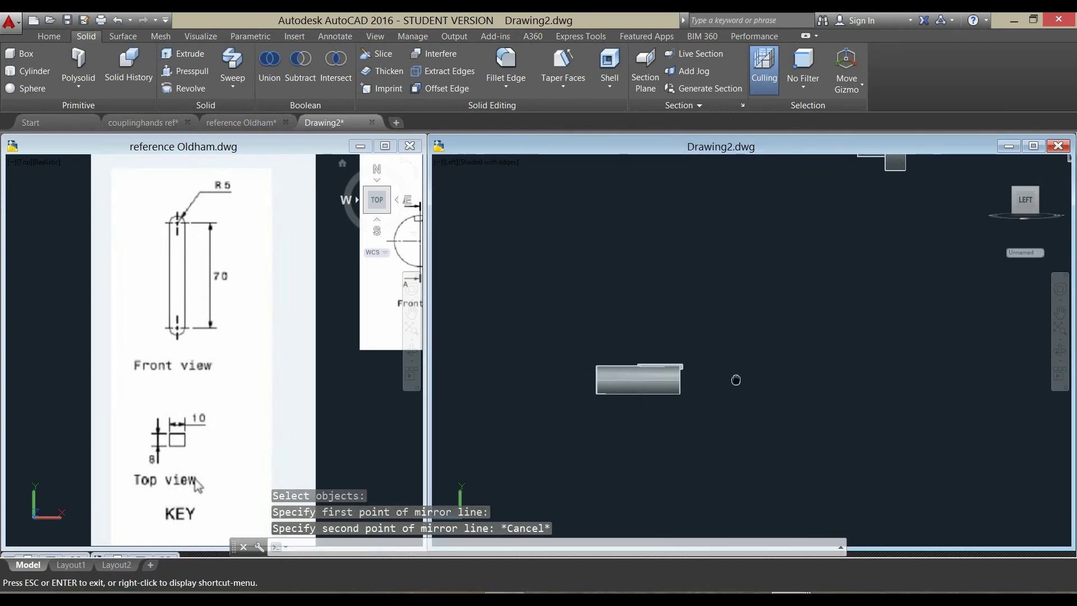
click(489, 423)
click(492, 424)
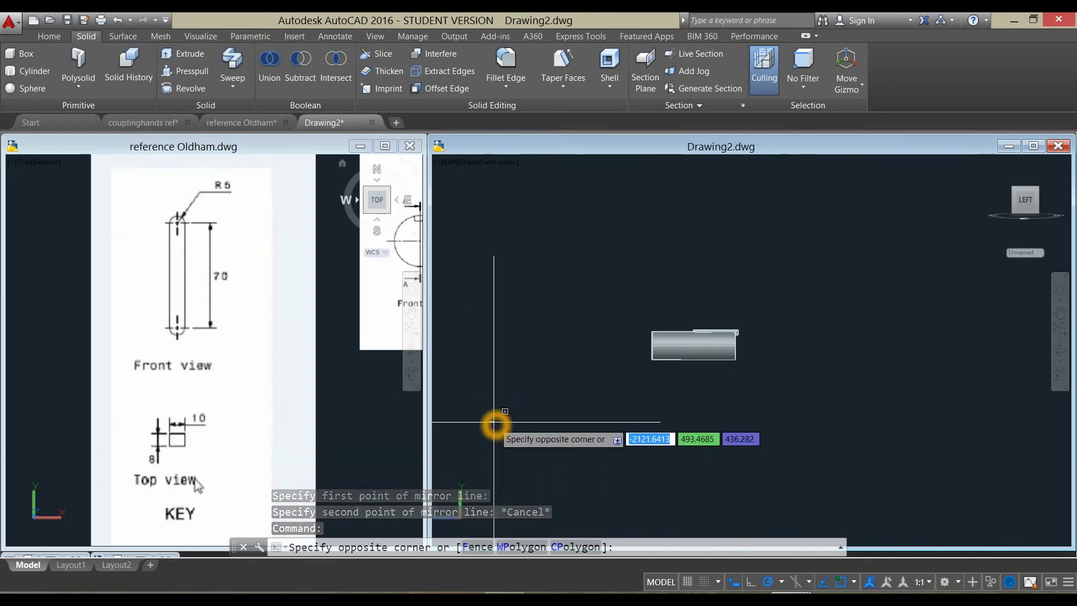
click(42, 39)
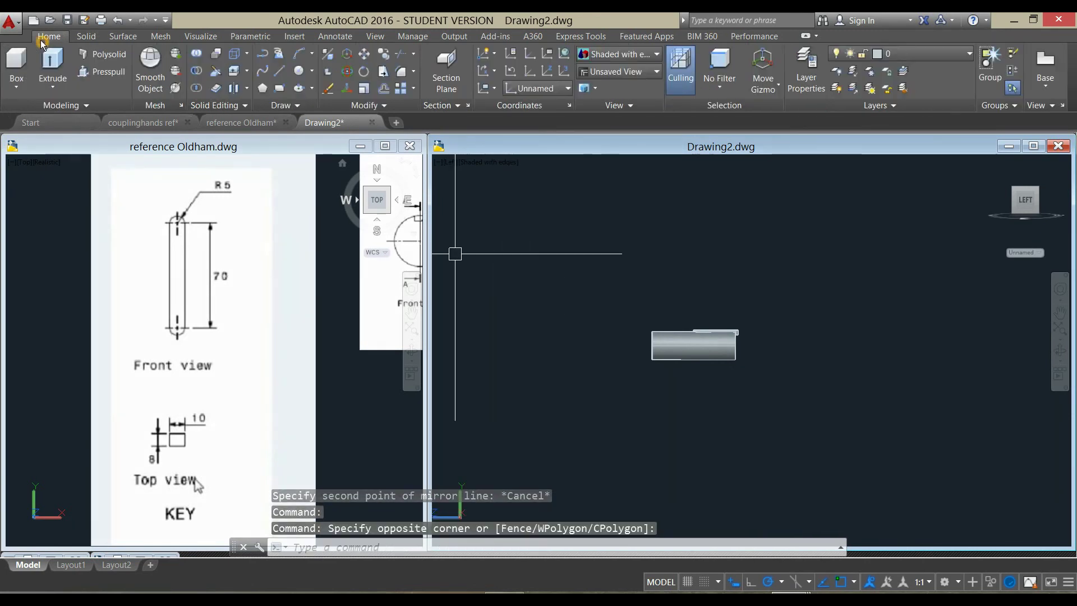
Align the UCS with the current view and pan to show all parts.
click(495, 91)
click(495, 108)
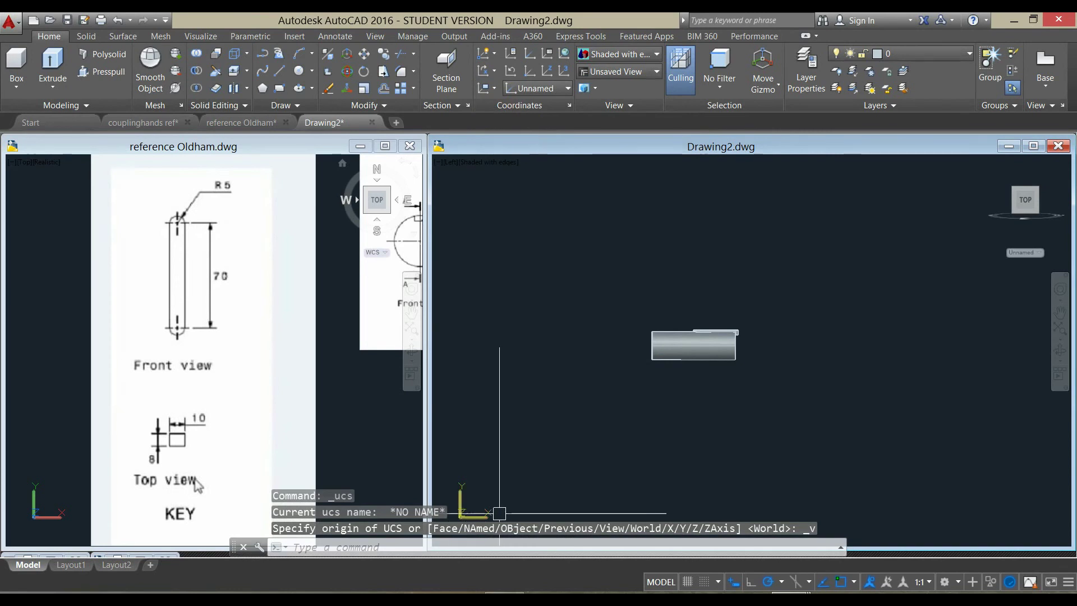
scroll(594, 444, down, 2)
middle_drag(602, 445, 508, 440)
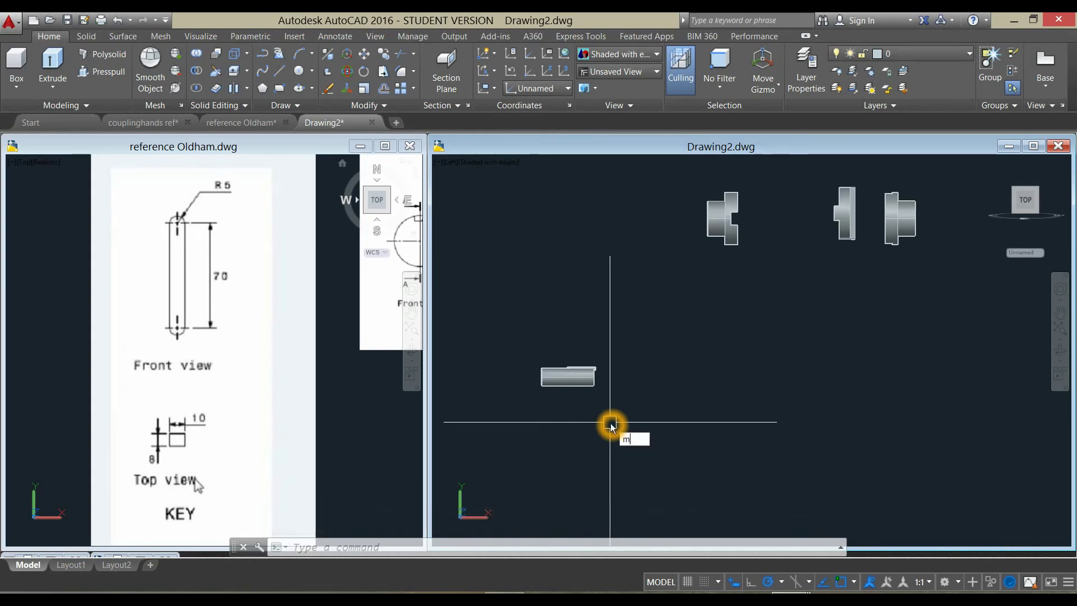
Mirror the shaft and key across a vertical line, keeping the original.
key(Return)
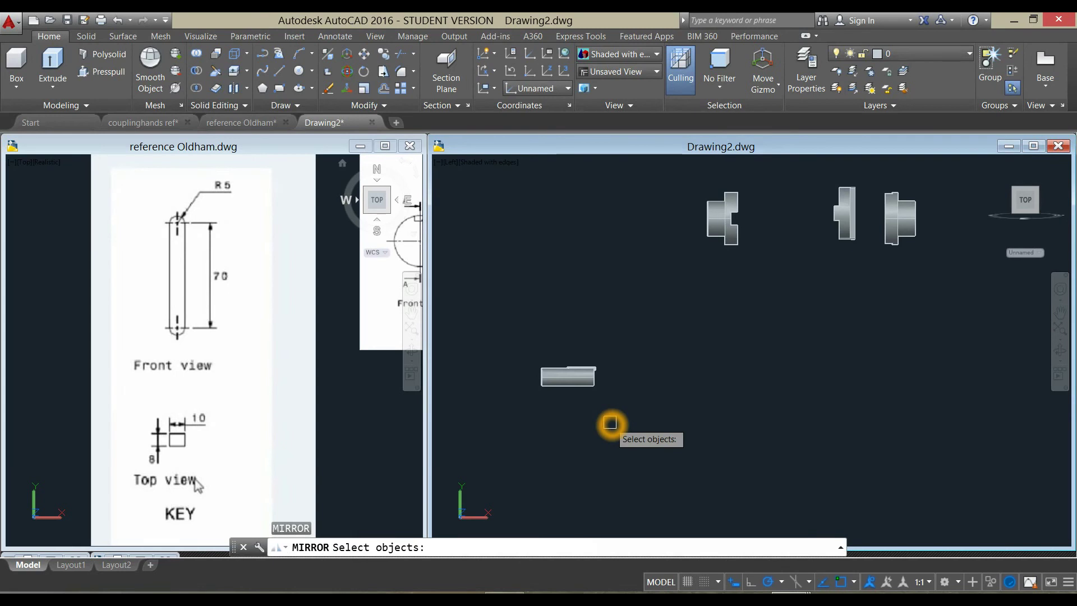
click(505, 324)
click(665, 418)
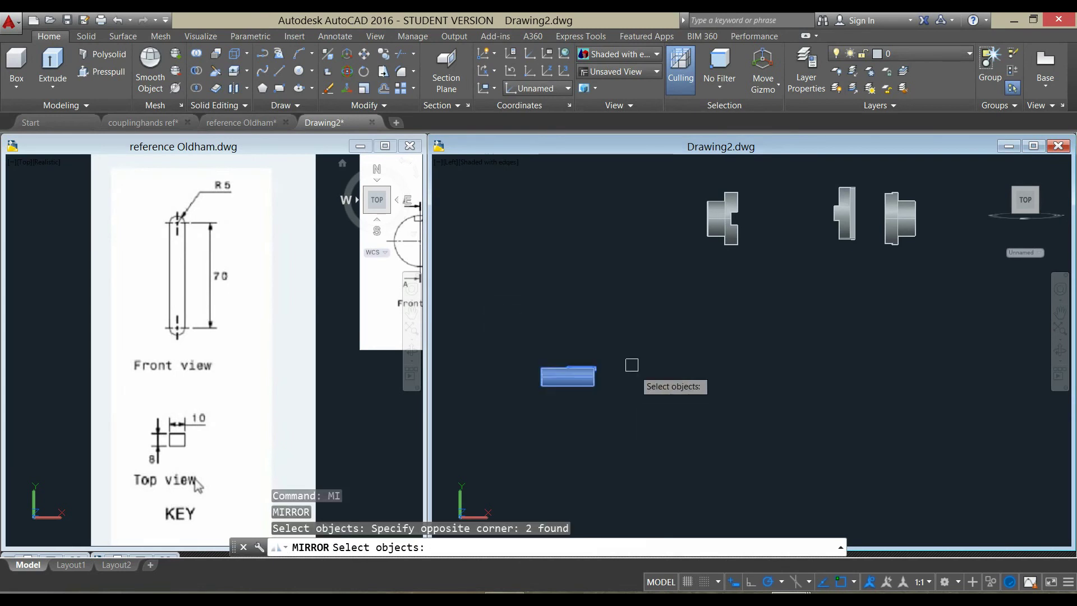
right_click(621, 361)
click(644, 406)
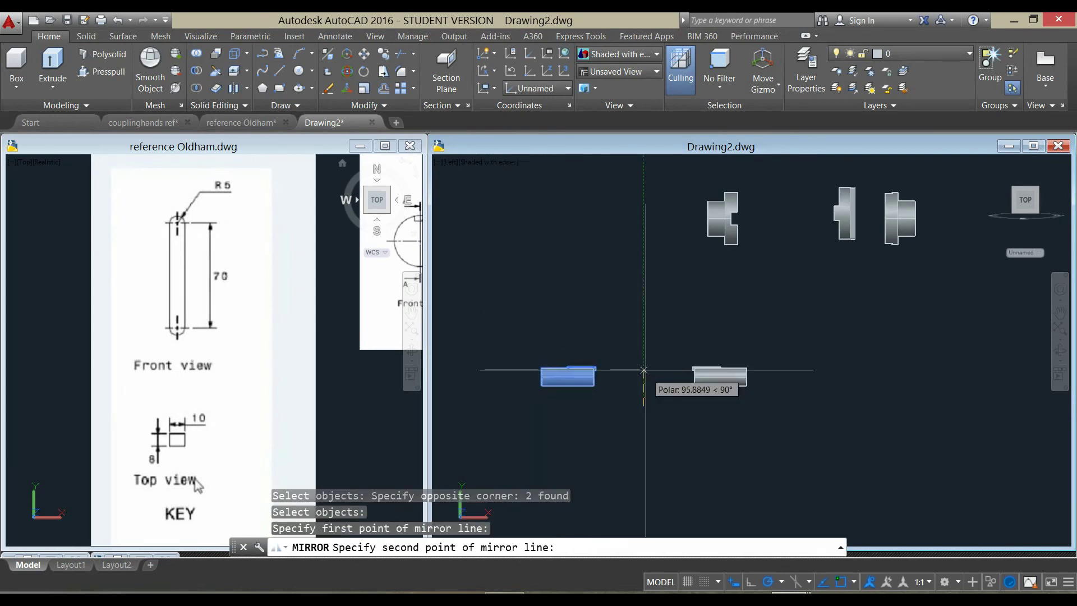
click(645, 335)
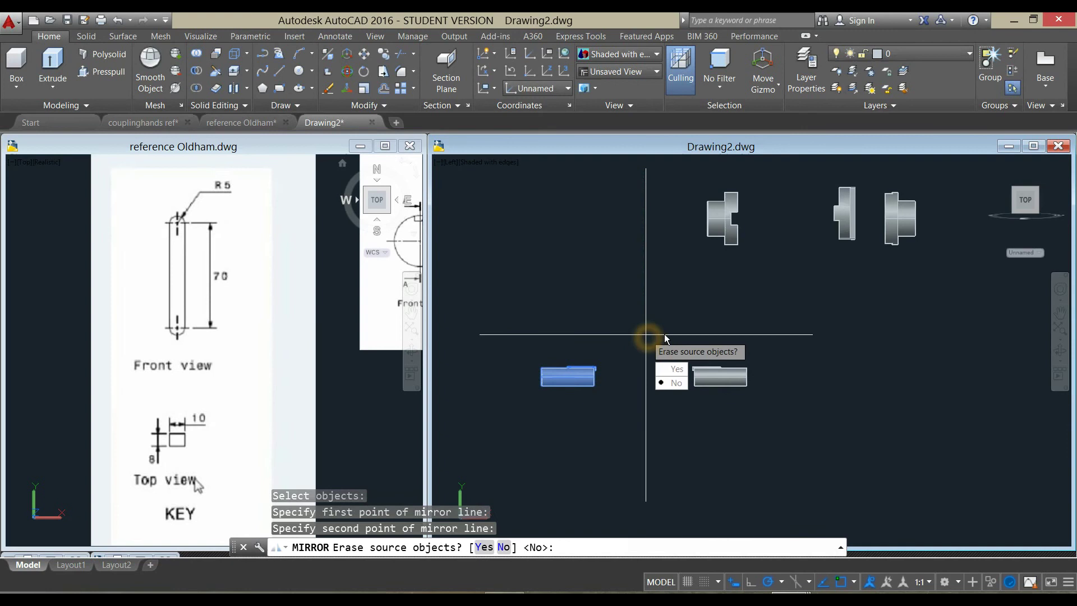
click(677, 384)
scroll(674, 336, down, 2)
mouse_move(644, 337)
middle_down()
mouse_move(571, 343)
mouse_move(656, 335)
mouse_move(628, 354)
mouse_move(743, 332)
mouse_move(785, 307)
mouse_move(729, 329)
middle_up()
scroll(655, 335, up, 3)
scroll(734, 325, down, 3)
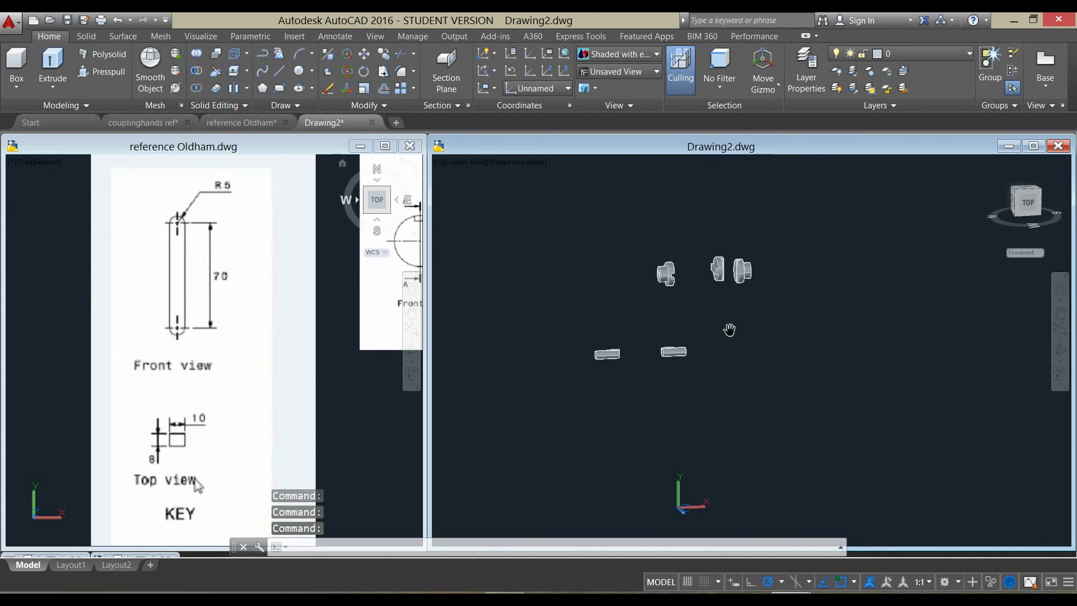
Set Layer1's colour to red in the Layer Properties Manager.
click(811, 63)
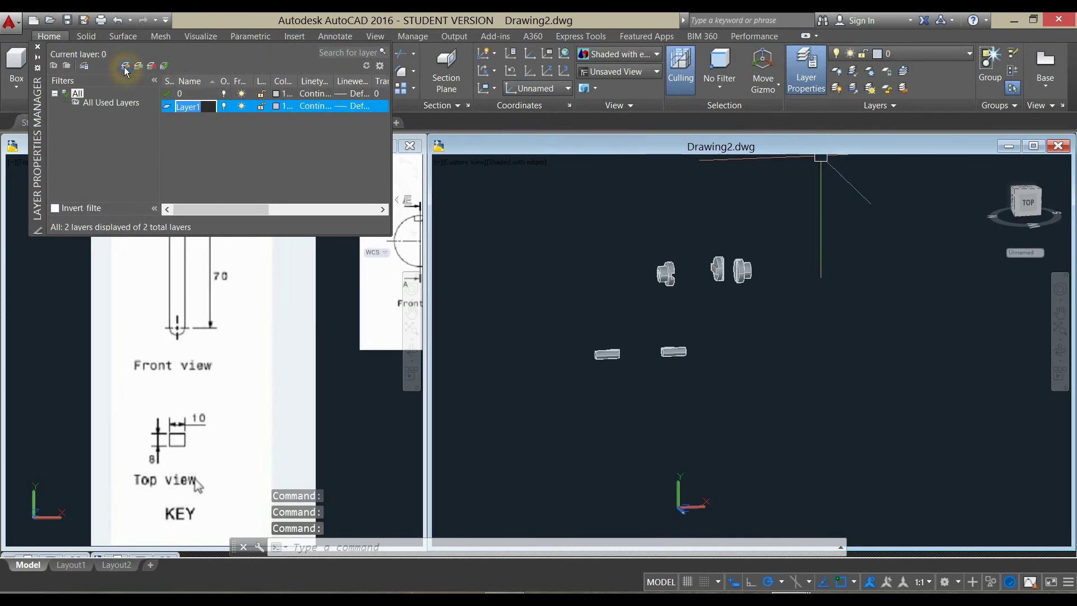
click(276, 111)
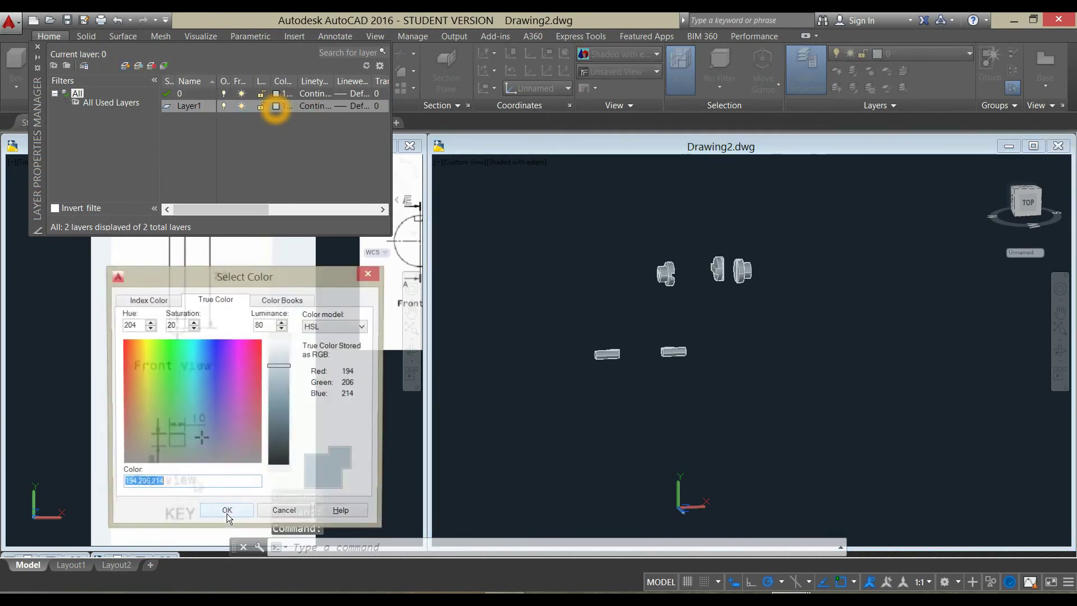
click(150, 303)
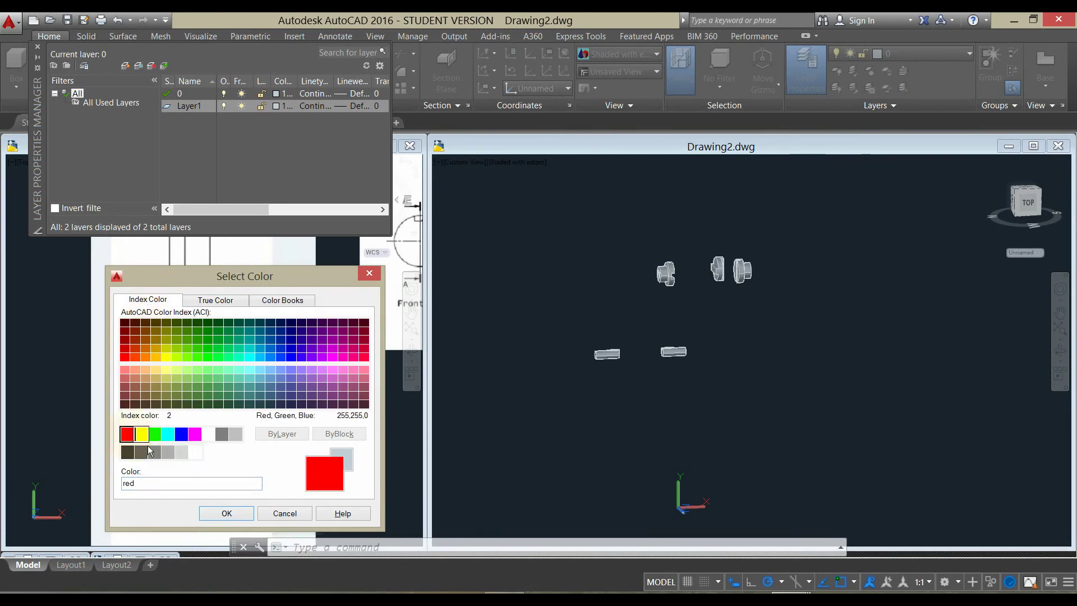
click(240, 515)
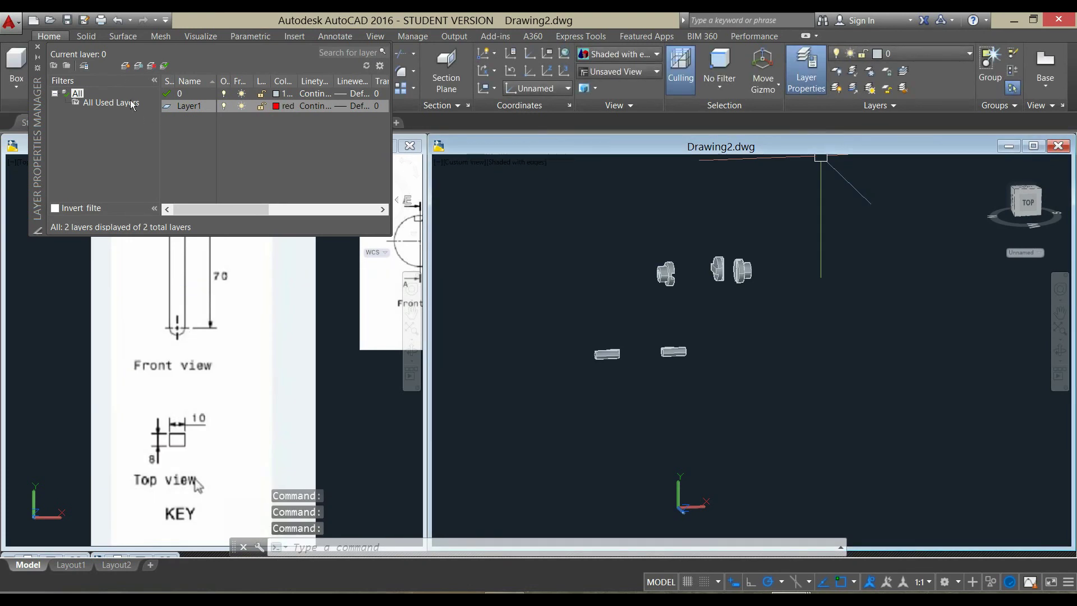
Create Layer2 coloured blue and Layer3 coloured green.
click(126, 66)
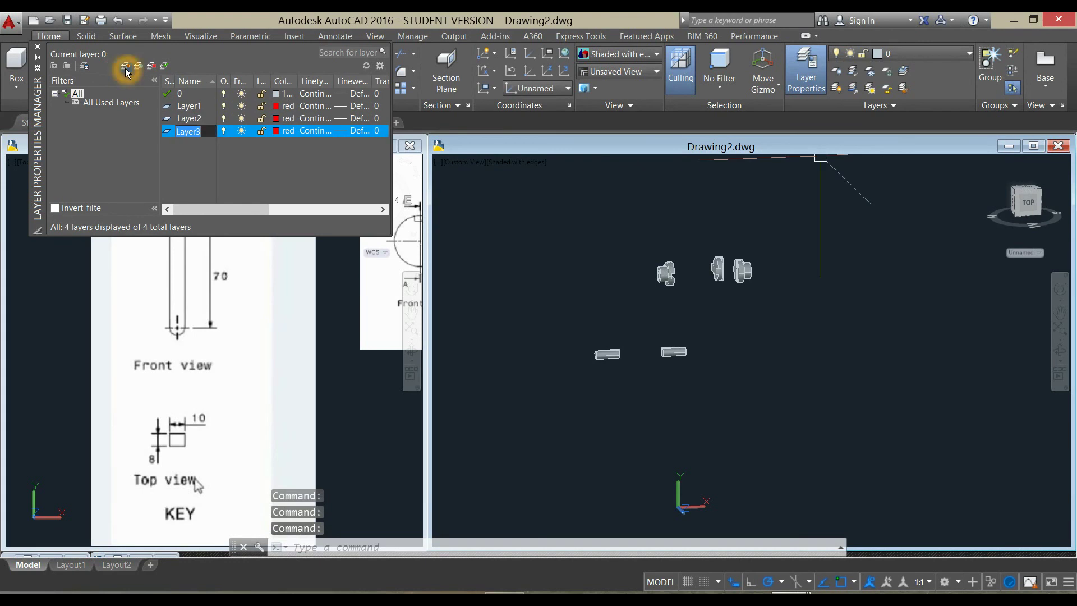
click(276, 119)
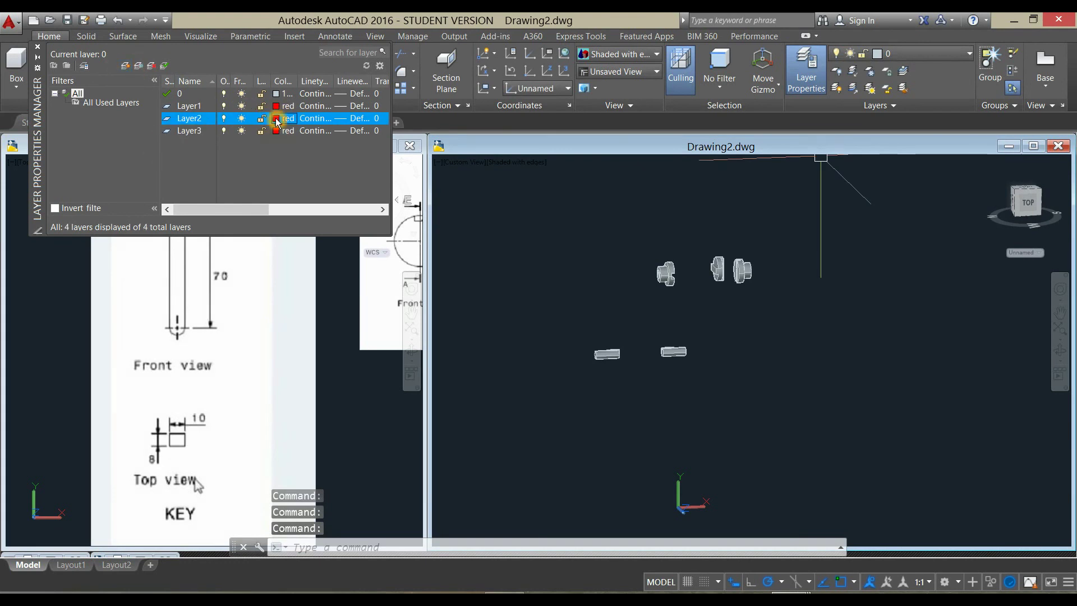
click(185, 440)
click(227, 513)
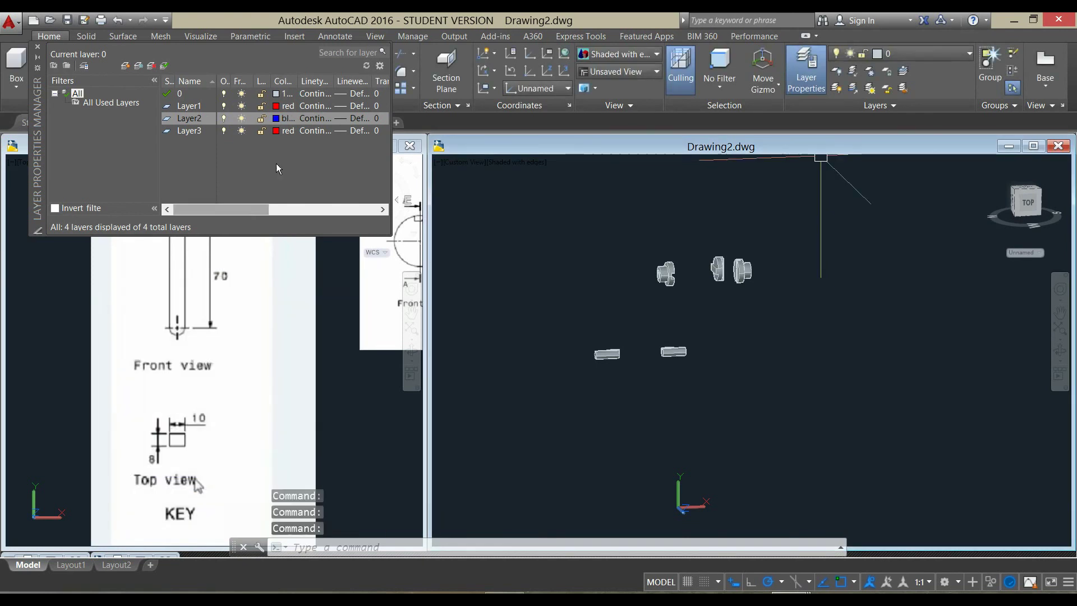
click(276, 131)
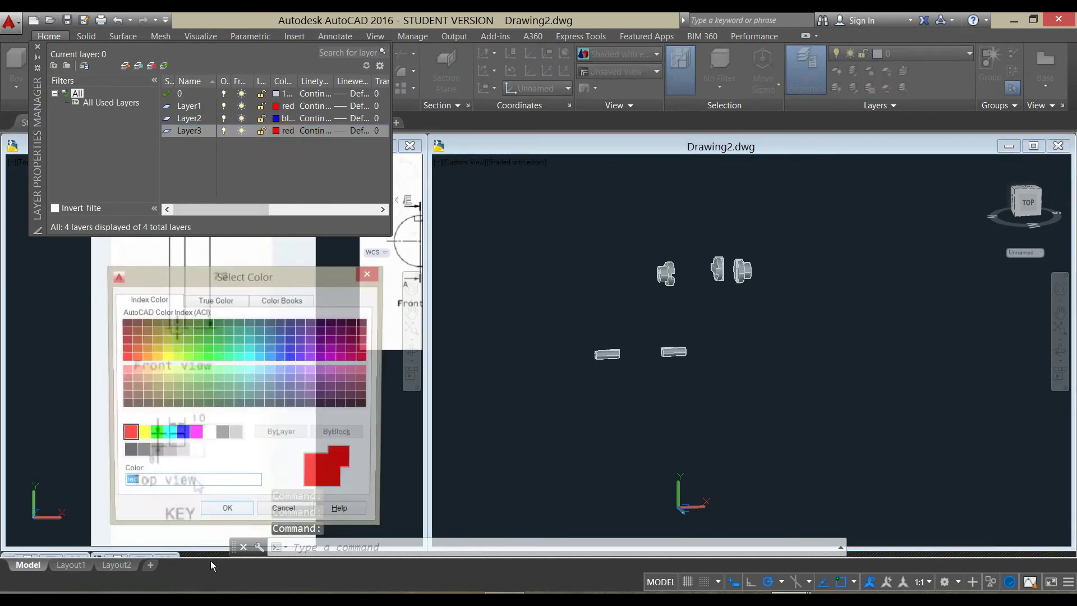
click(219, 515)
Close the layer manager and select the left flange.
click(544, 426)
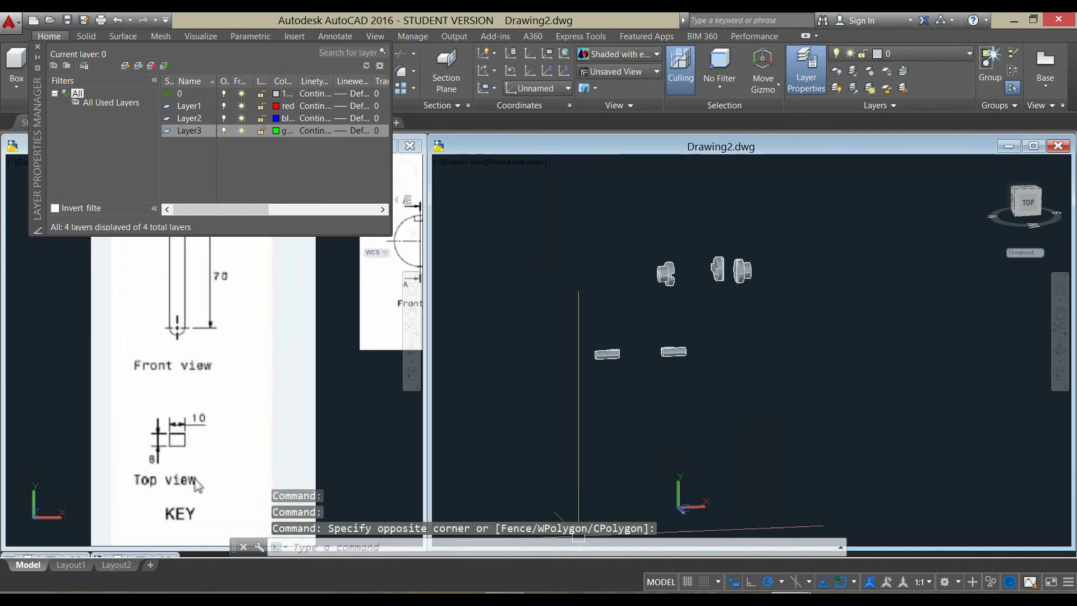
click(38, 48)
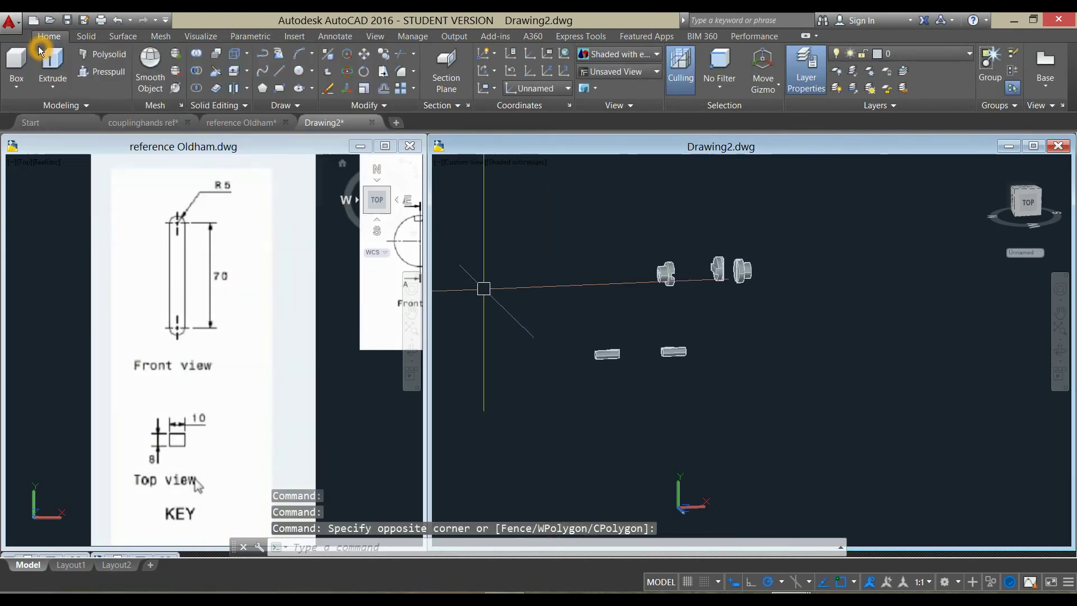
scroll(684, 276, up, 3)
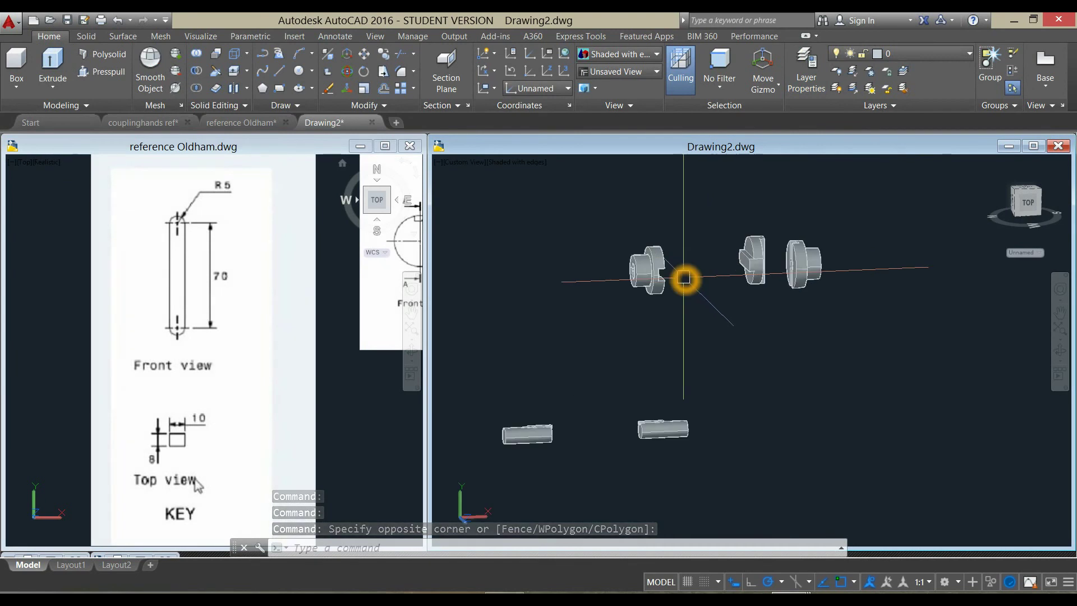
click(656, 263)
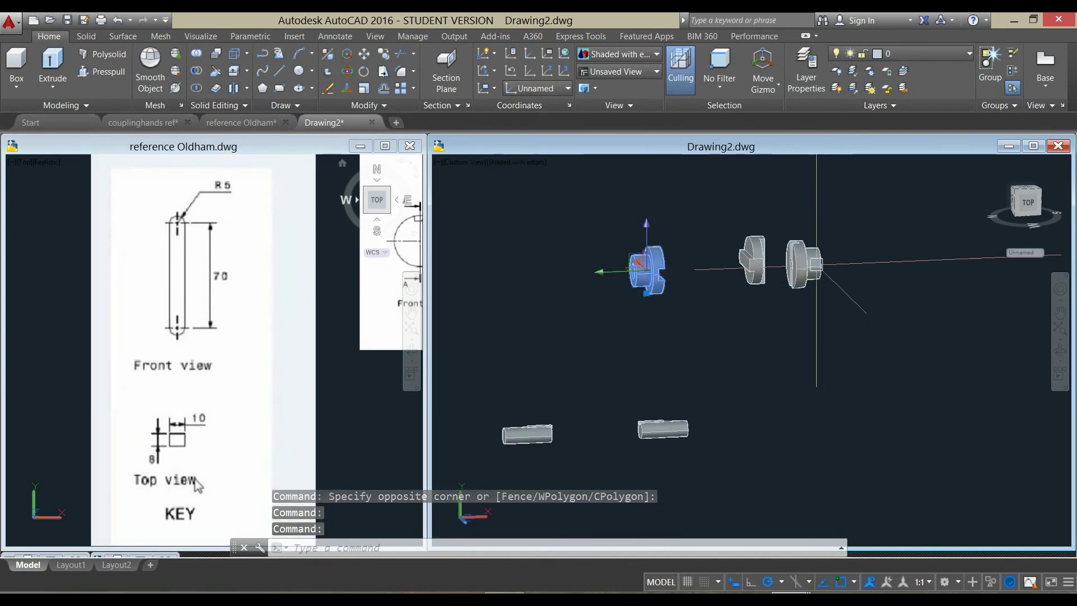
Put both flanges on red Layer1.
click(814, 264)
click(964, 55)
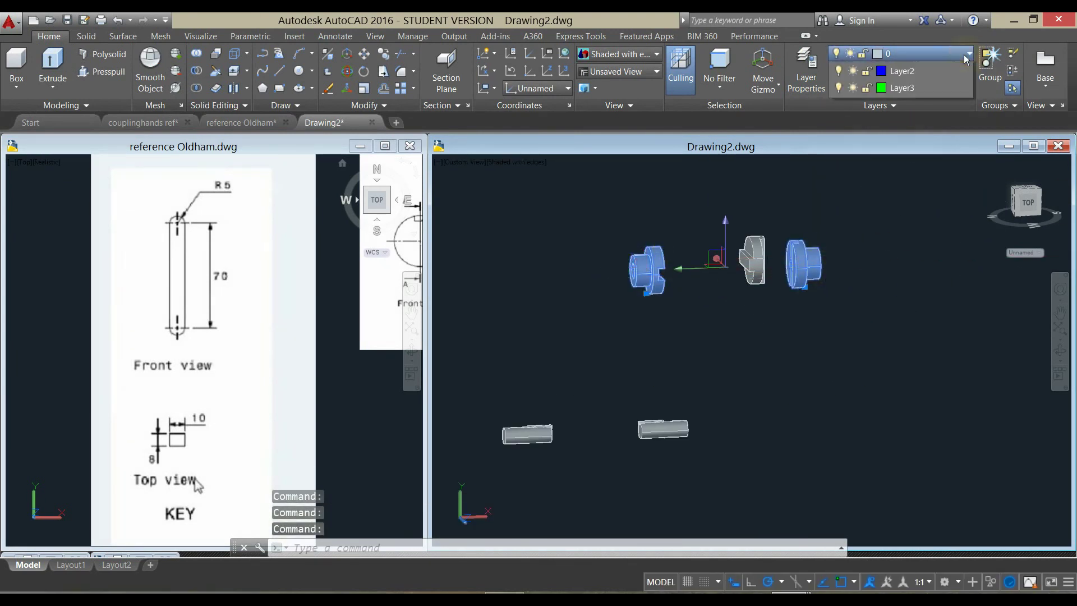
click(903, 88)
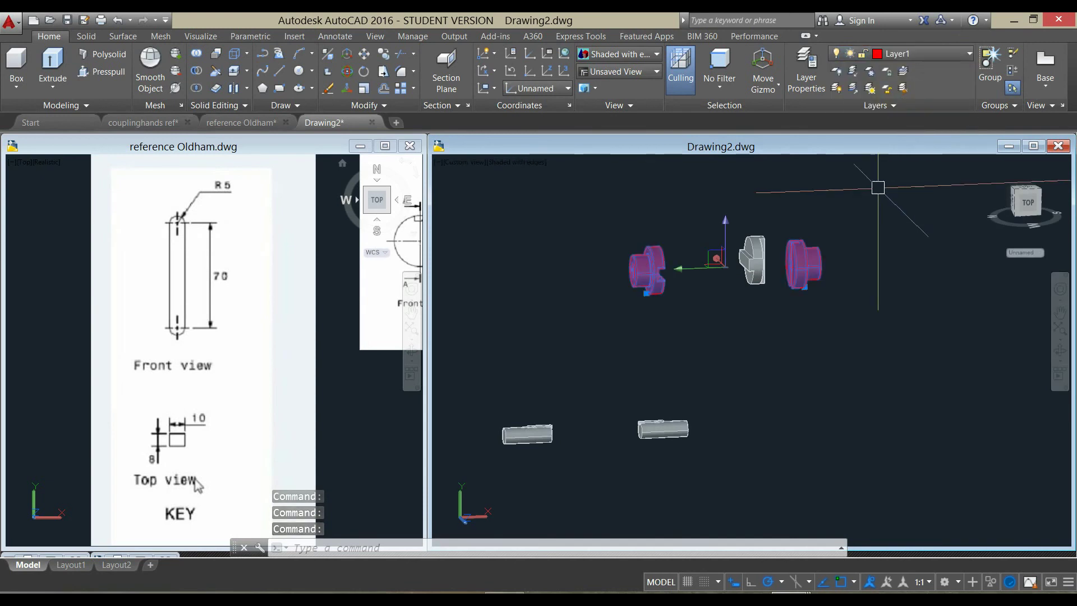
click(874, 207)
Put the middle disc on blue Layer2.
key(Escape)
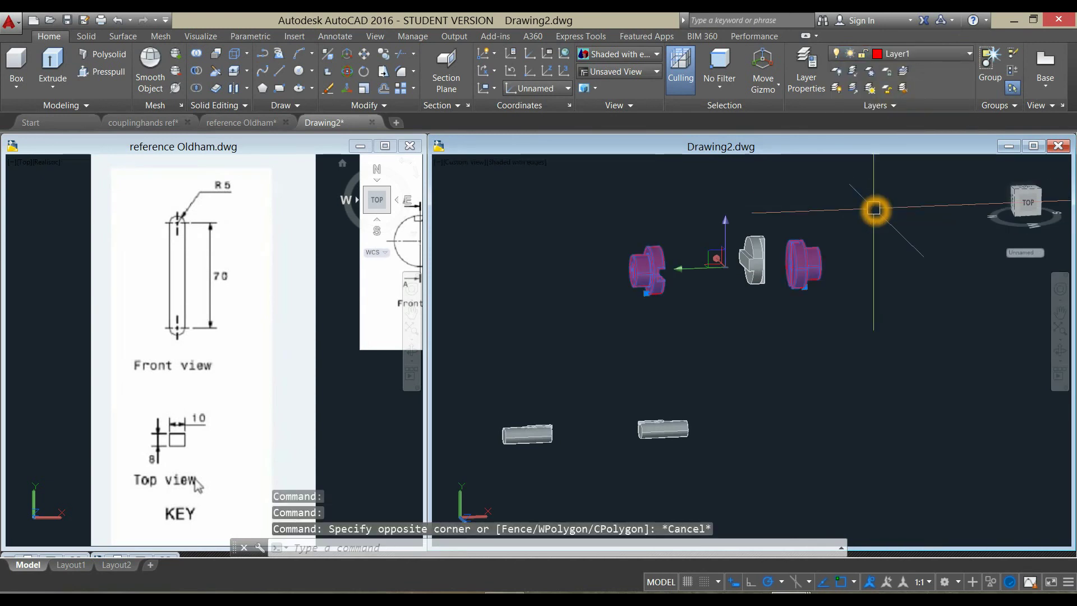
key(Escape)
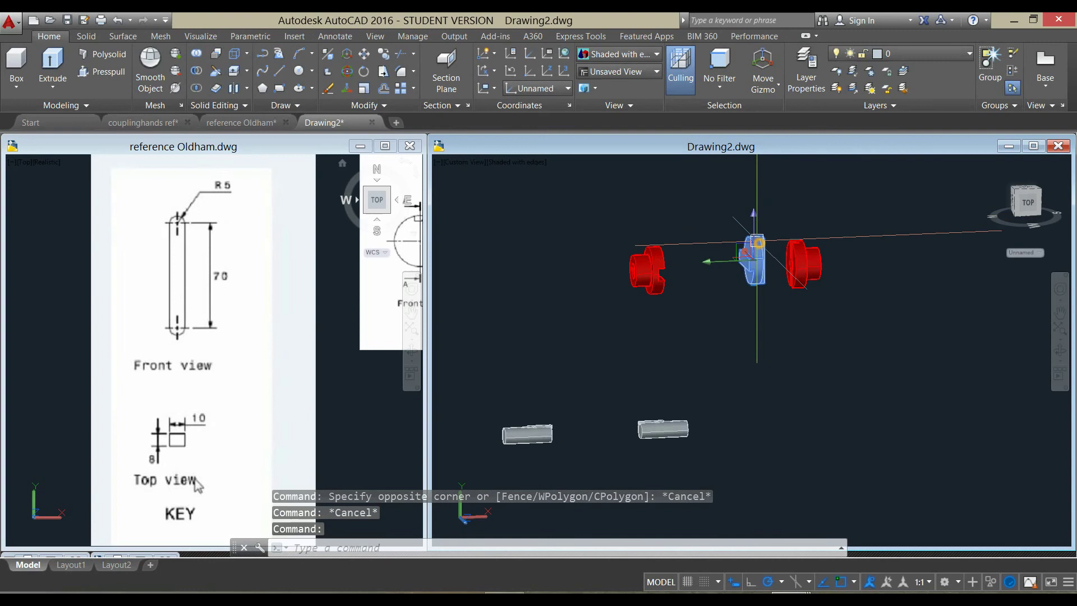
click(945, 54)
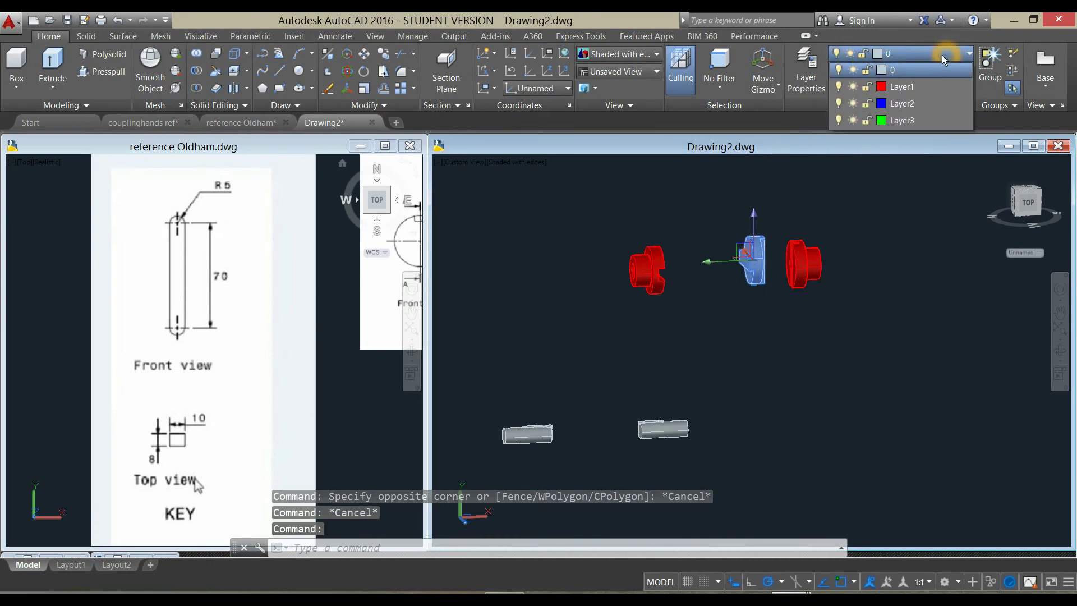
click(898, 96)
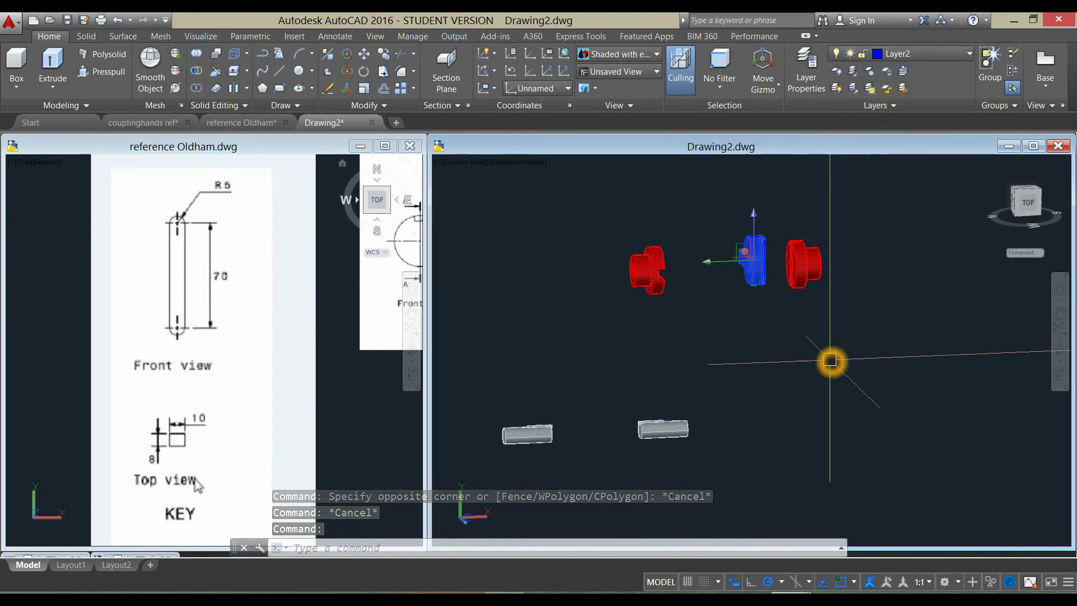
key(Escape)
Put both shaft cylinders on green Layer3 and orbit to inspect them.
scroll(517, 458, up, 5)
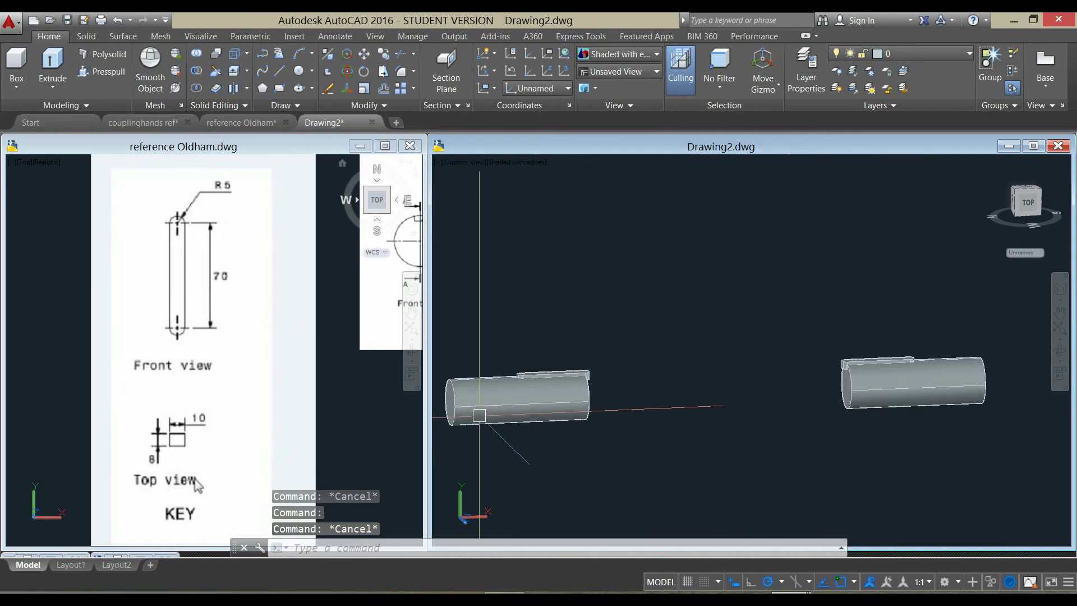
click(516, 398)
click(853, 388)
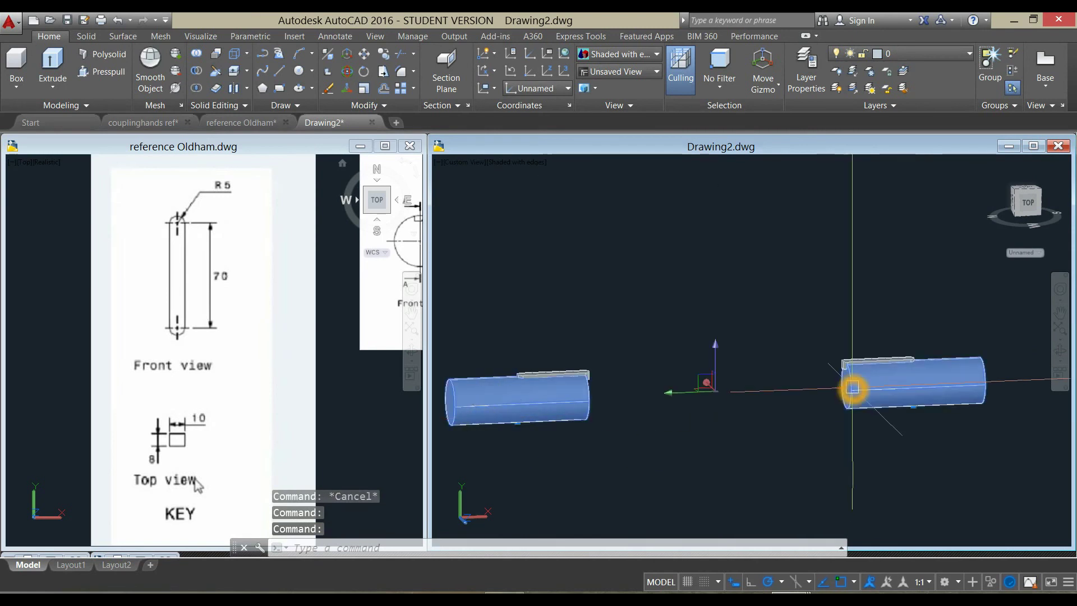
click(952, 47)
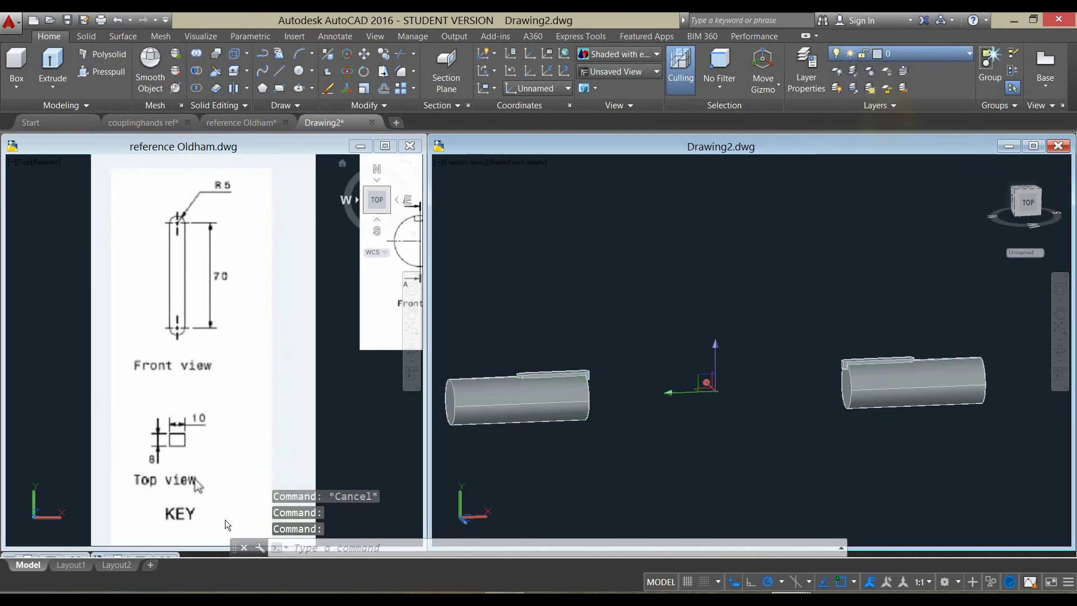
click(888, 113)
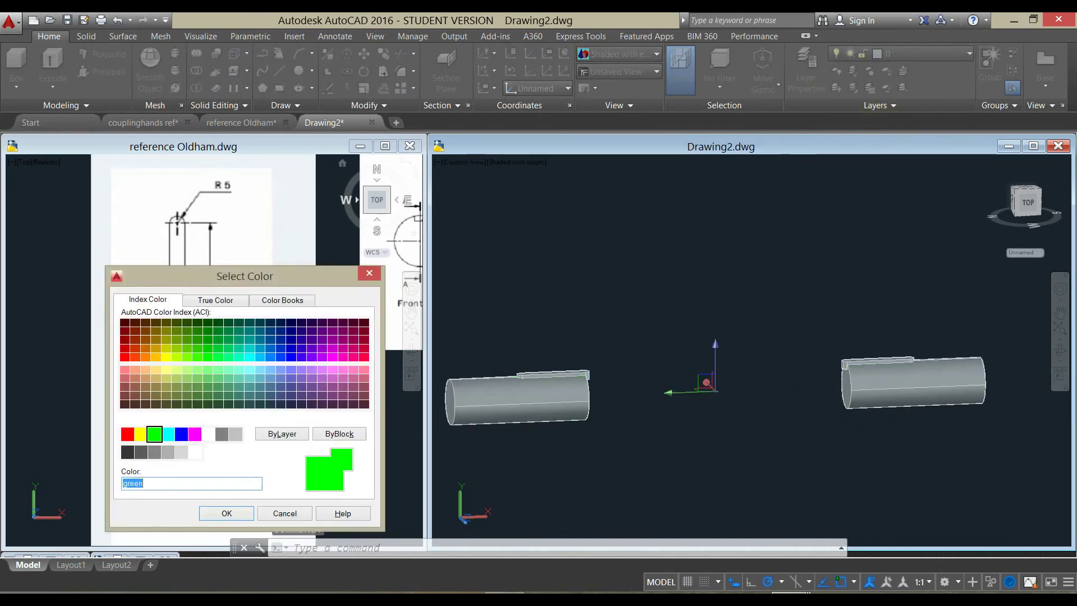
click(370, 274)
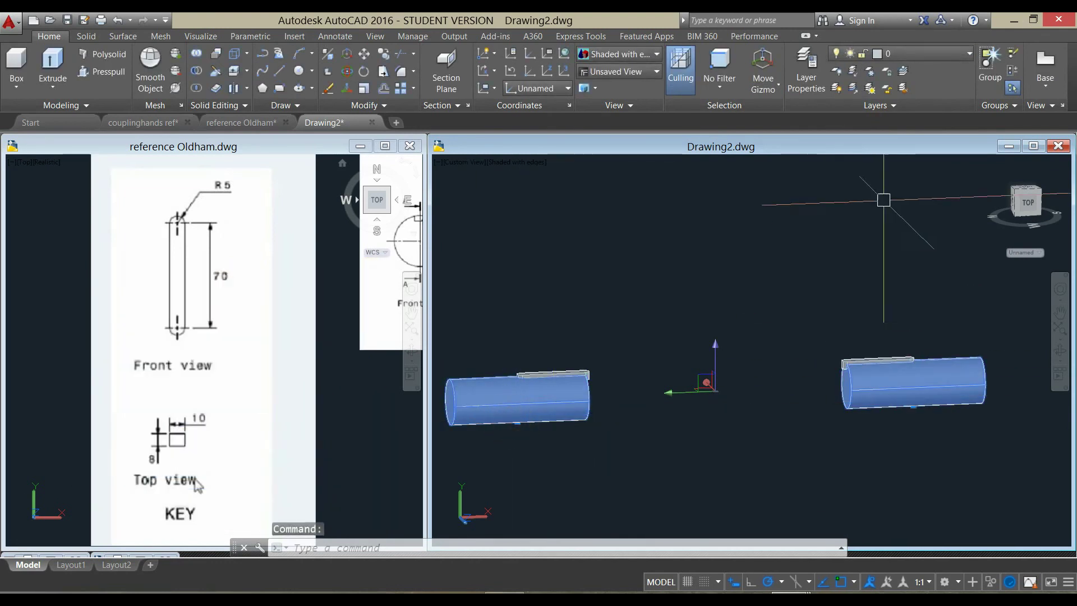
click(970, 54)
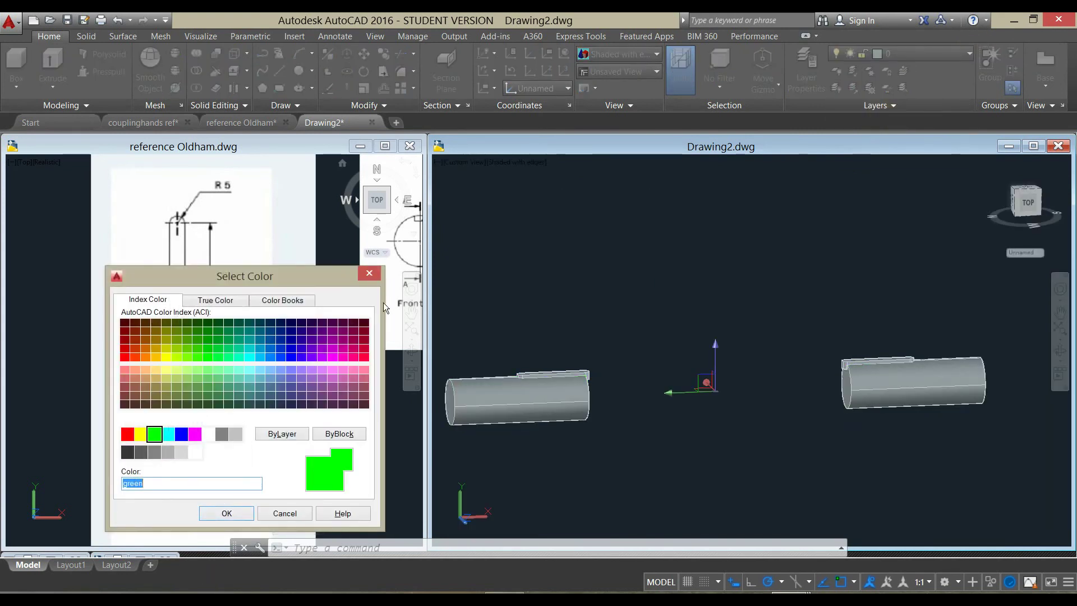
click(372, 275)
click(965, 58)
click(944, 120)
key(Escape)
mouse_move(630, 368)
shift+middle_down()
mouse_move(633, 378)
mouse_move(564, 404)
shift+middle_up()
scroll(610, 336, up, 5)
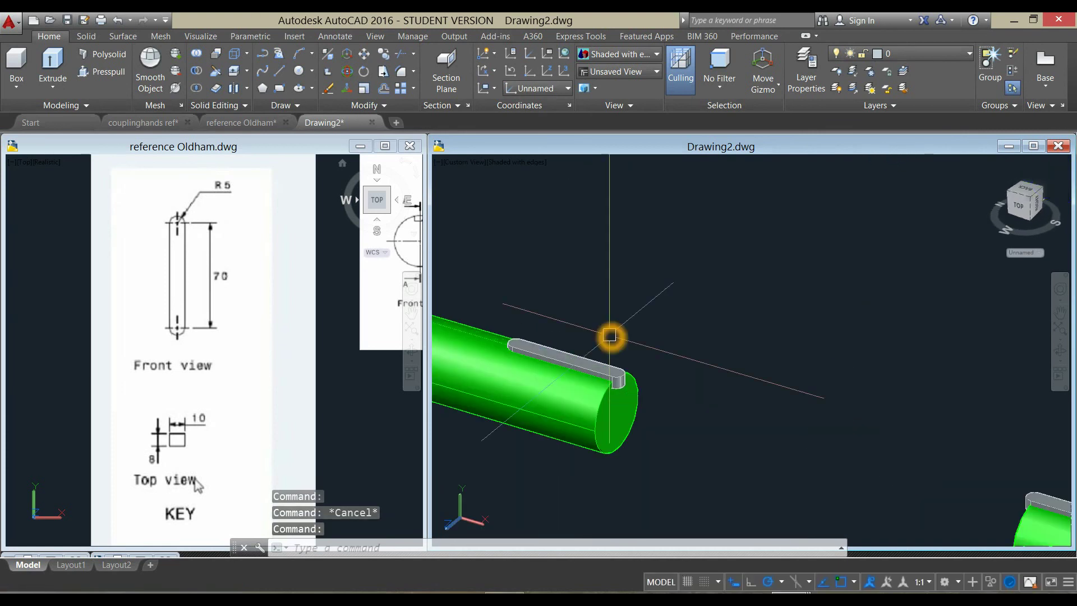
scroll(611, 338, down, 3)
scroll(618, 359, up, 2)
scroll(620, 369, up, 3)
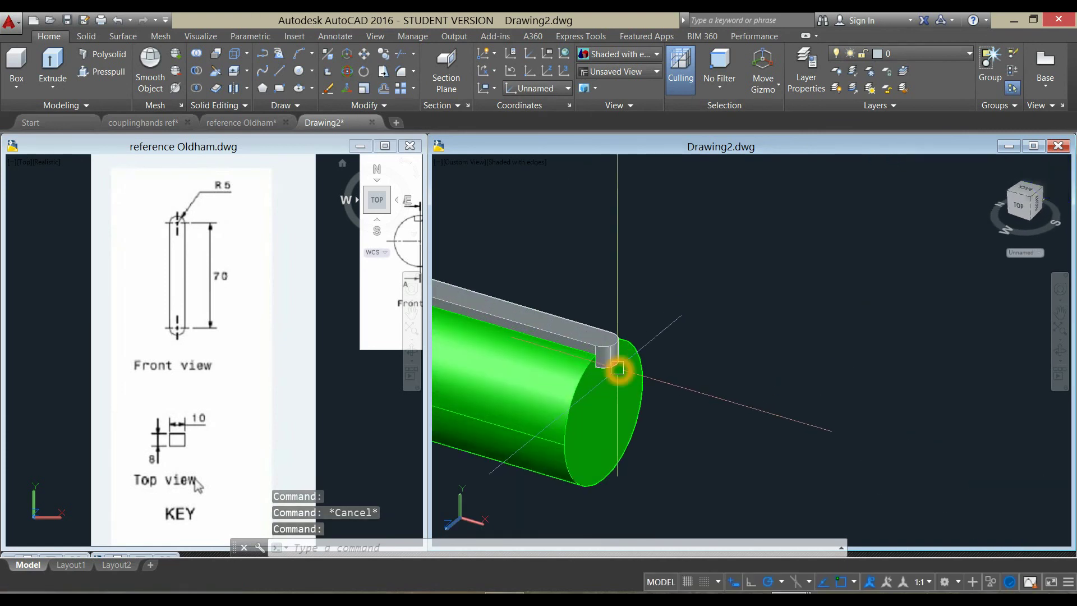
scroll(619, 368, down, 5)
scroll(651, 359, down, 2)
scroll(651, 357, down, 3)
scroll(645, 364, up, 3)
mouse_move(654, 368)
shift+middle_down()
mouse_move(711, 370)
mouse_move(673, 368)
mouse_move(741, 332)
mouse_move(724, 298)
shift+middle_up()
scroll(722, 333, down, 2)
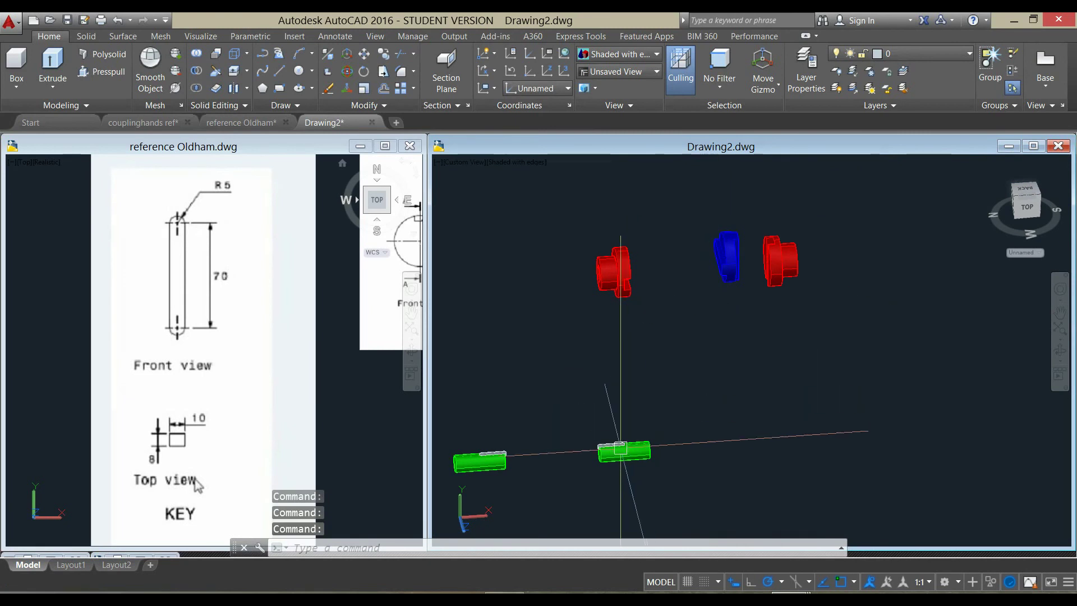
scroll(620, 449, up, 5)
scroll(622, 453, down, 3)
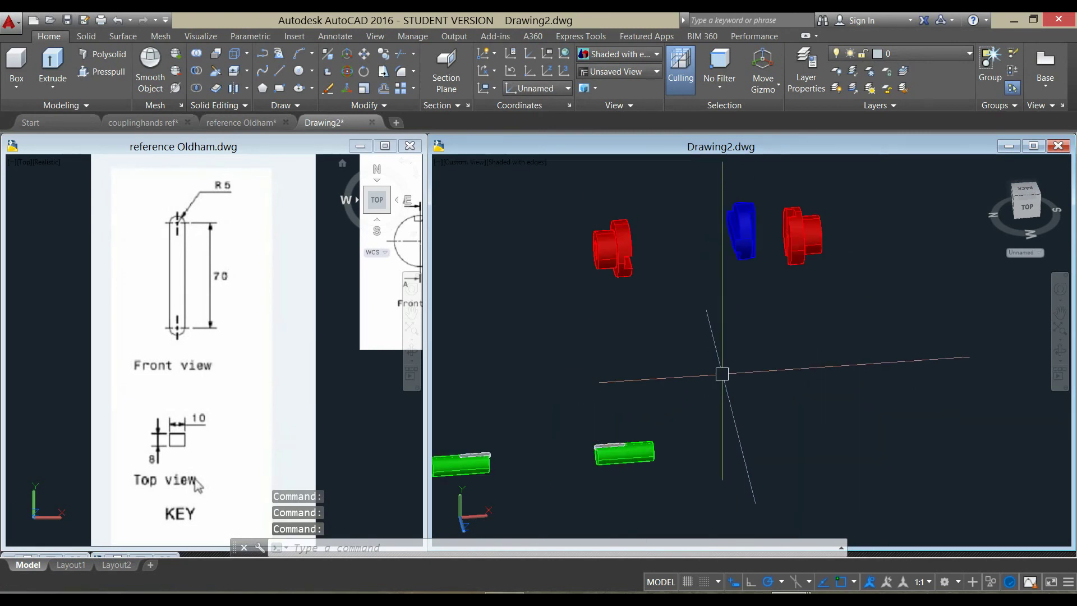
mouse_move(630, 464)
middle_down()
mouse_move(622, 475)
mouse_move(637, 449)
mouse_move(694, 442)
middle_up()
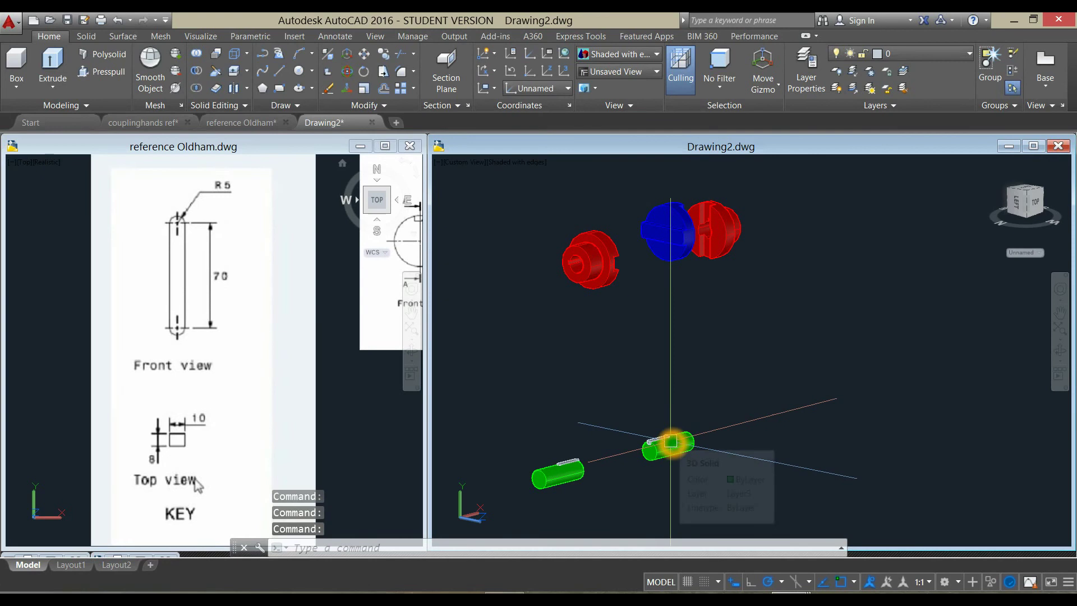
scroll(711, 226, up, 5)
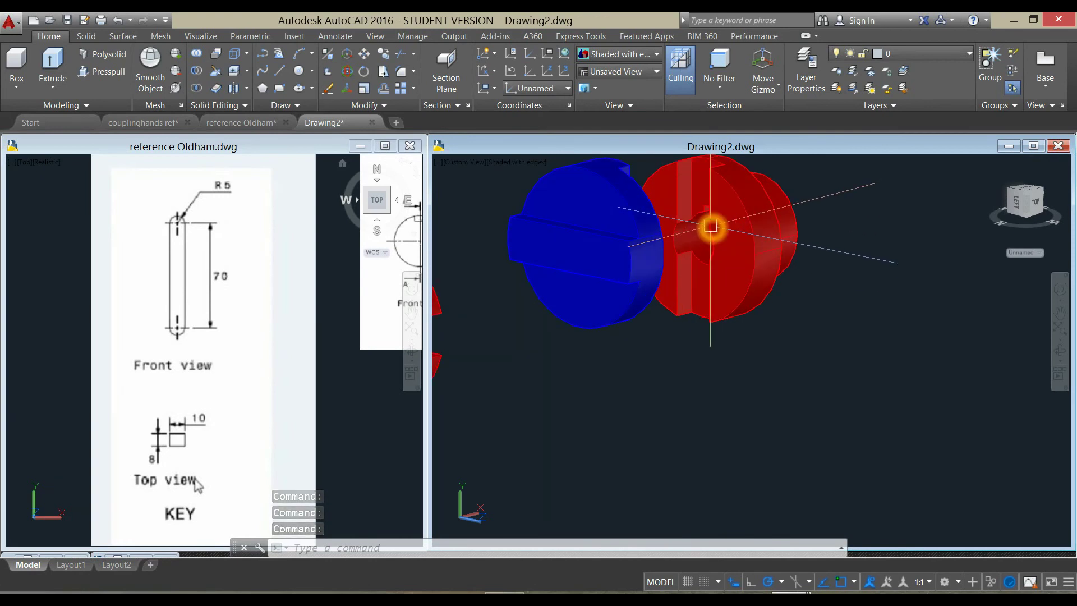
scroll(711, 226, up, 1)
scroll(711, 228, down, 3)
scroll(710, 252, down, 3)
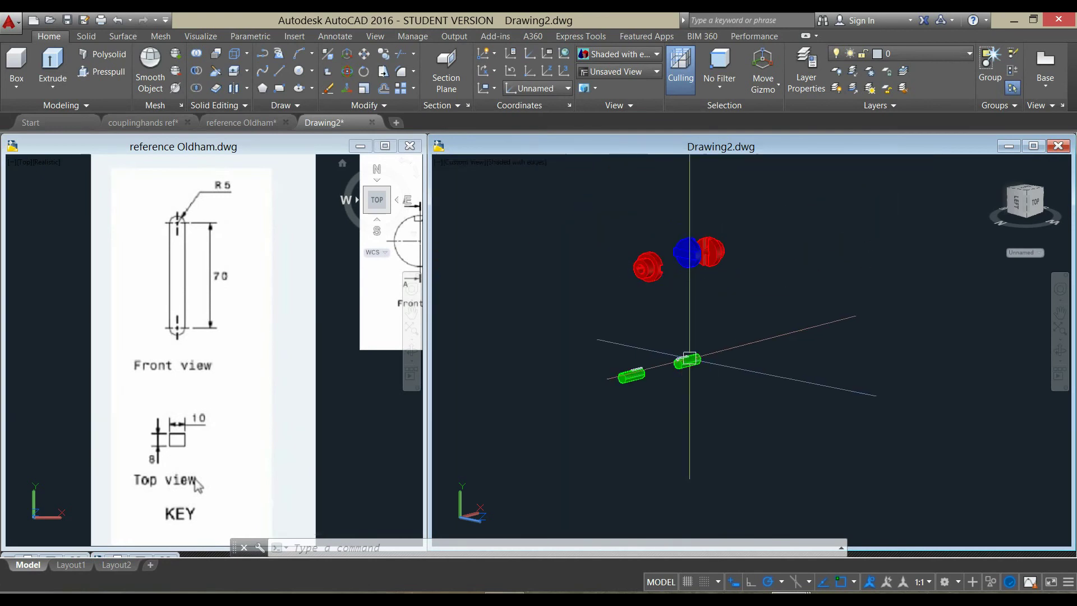
shift+middle_drag(690, 360, 700, 298)
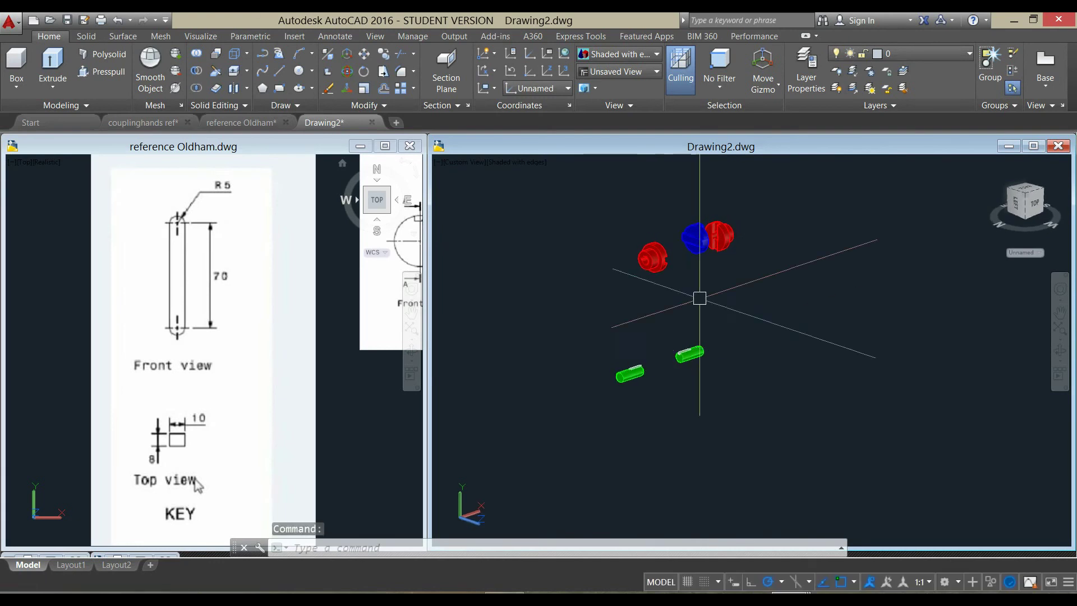
scroll(713, 220, up, 5)
scroll(713, 220, down, 5)
mouse_move(699, 301)
shift+middle_down()
mouse_move(679, 318)
mouse_move(712, 290)
shift+middle_up()
scroll(699, 234, up, 5)
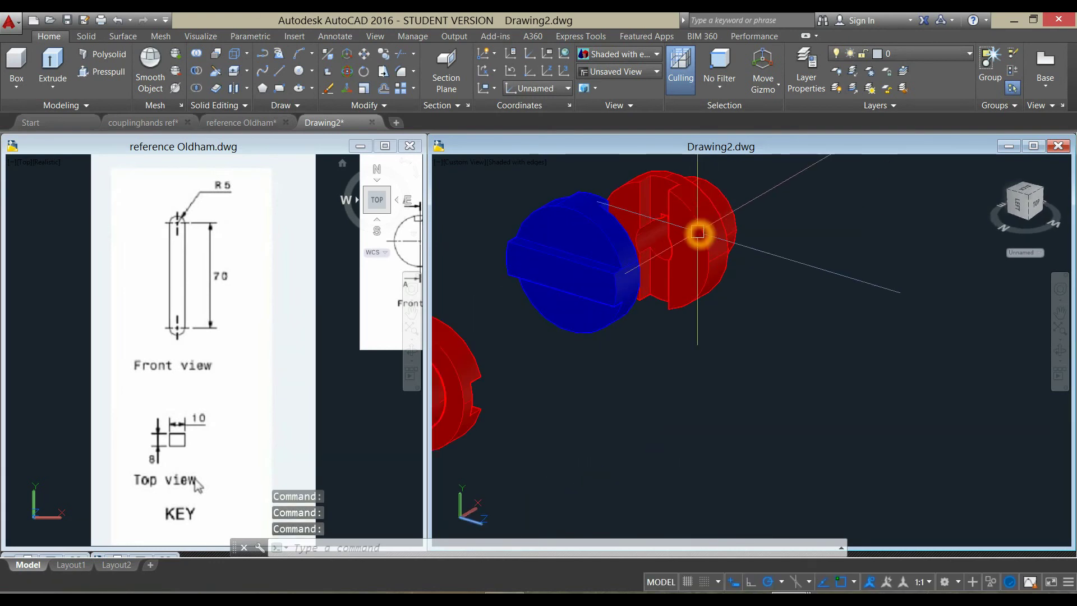
scroll(697, 247, down, 1)
scroll(697, 248, down, 3)
scroll(673, 432, up, 2)
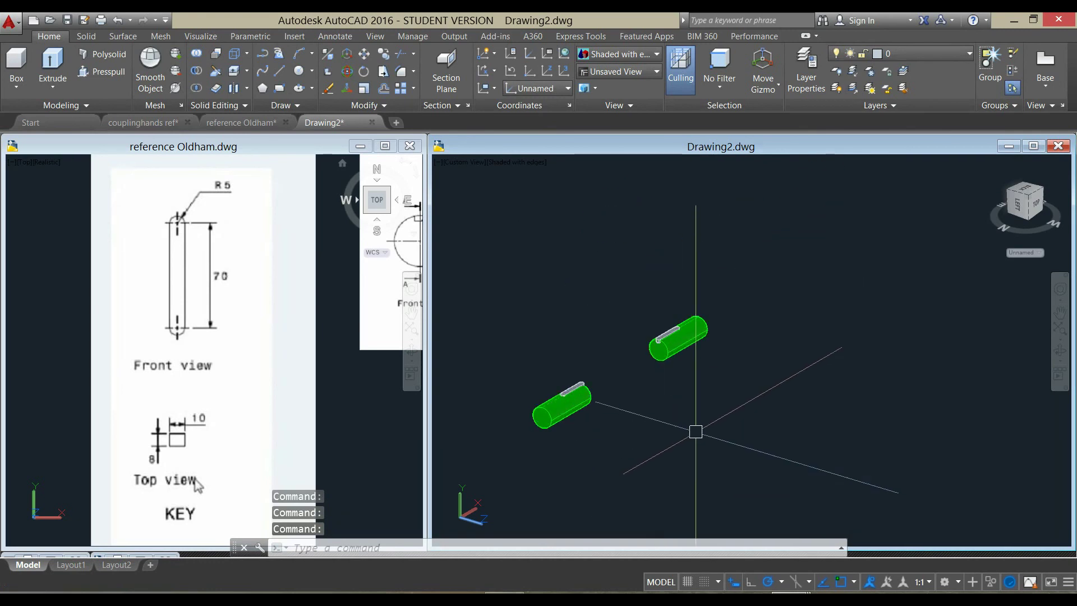
click(701, 369)
Select the upper green shaft and key, and move them from the key's end corner.
click(653, 306)
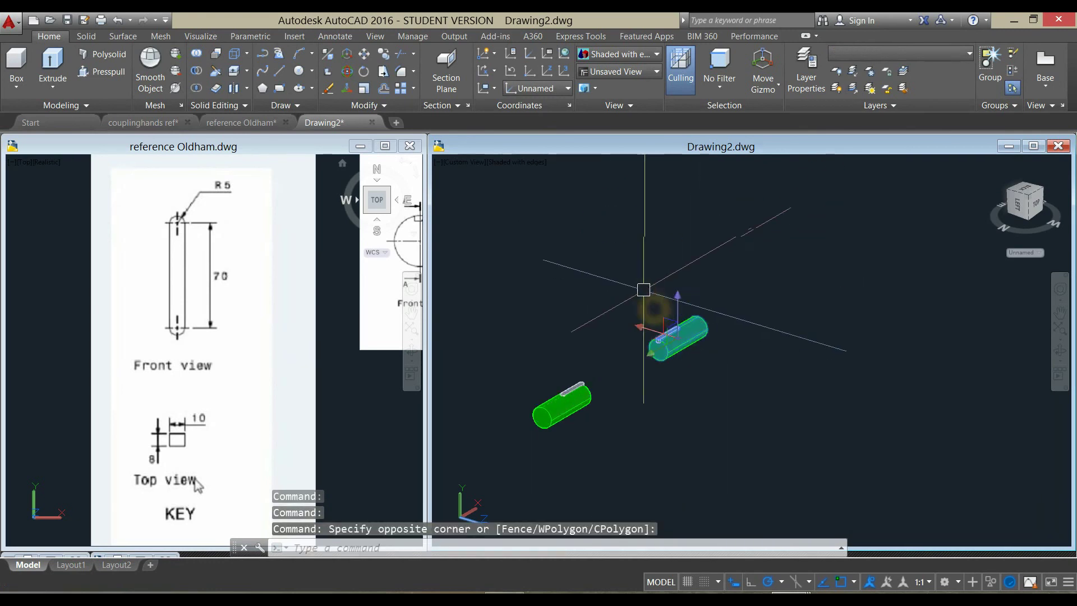
right_click(628, 266)
click(654, 352)
scroll(652, 349, up, 3)
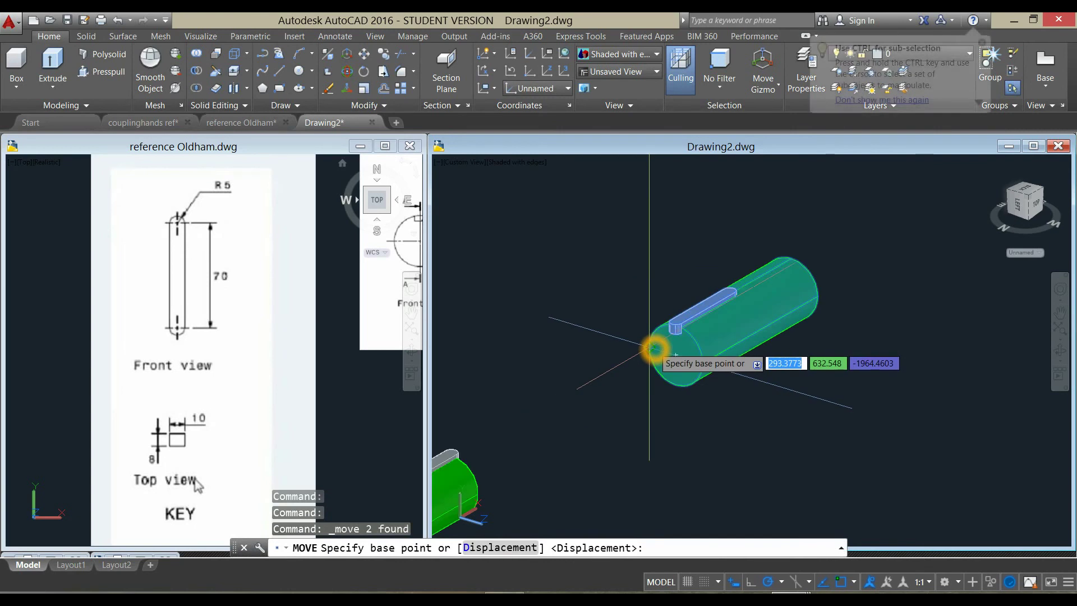
scroll(654, 349, up, 2)
click(742, 289)
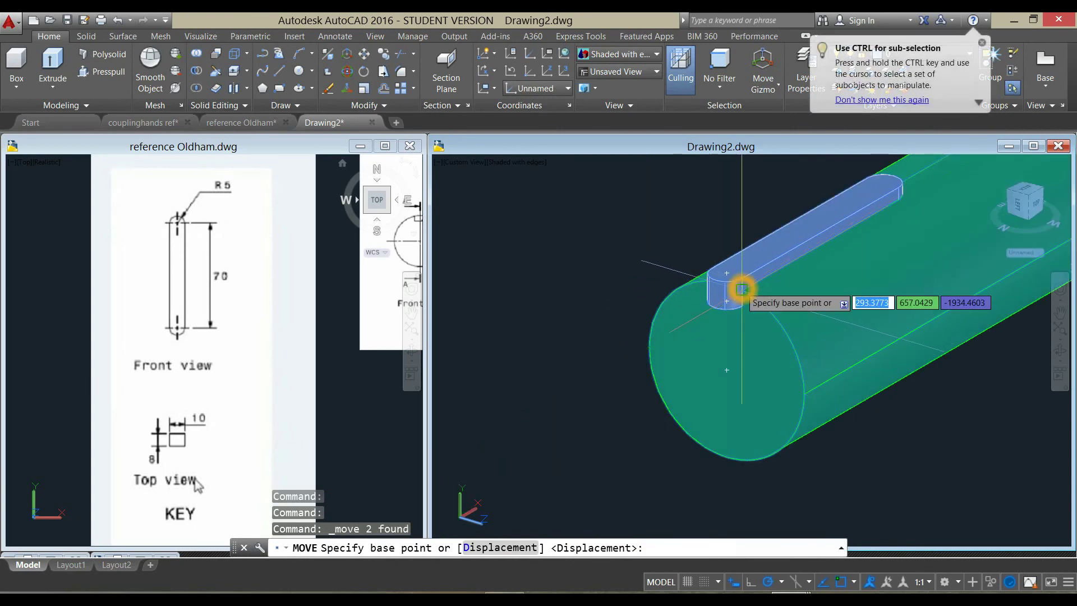
scroll(741, 289, up, 4)
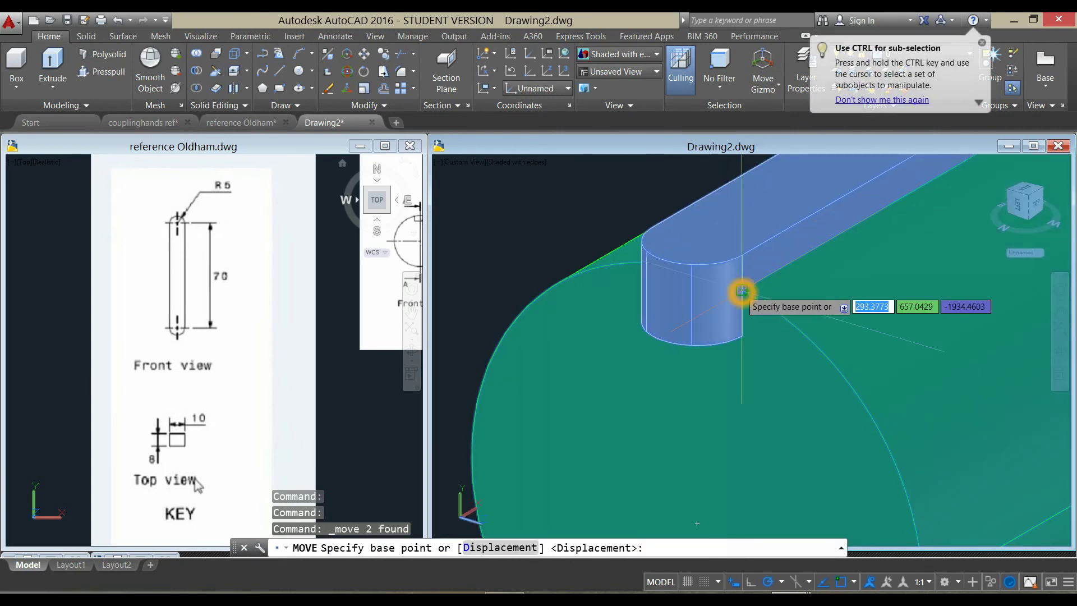
click(742, 291)
Orbit around the red flange and drop the shaft into its bore.
scroll(730, 314, down, 2)
scroll(717, 343, down, 4)
scroll(716, 341, down, 2)
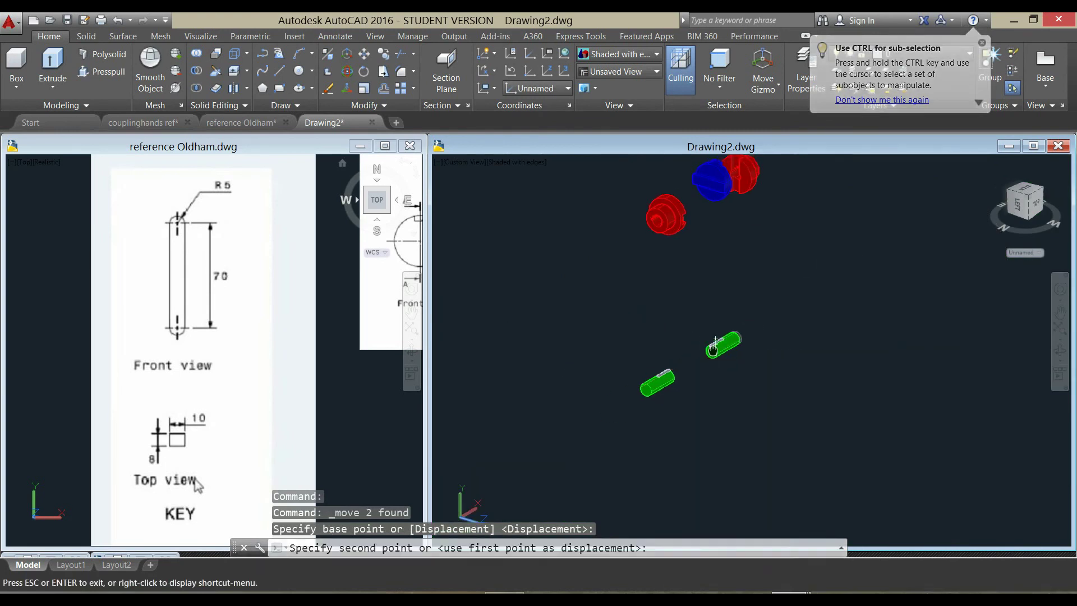
shift+middle_drag(715, 341, 714, 344)
scroll(714, 344, up, 3)
scroll(712, 271, up, 3)
mouse_move(669, 281)
shift+middle_down()
mouse_move(752, 298)
mouse_move(813, 289)
shift+middle_up()
mouse_move(698, 286)
shift+middle_down()
mouse_move(548, 304)
mouse_move(569, 376)
mouse_move(568, 426)
shift+middle_up()
scroll(590, 331, up, 2)
scroll(592, 303, up, 2)
scroll(589, 281, up, 2)
scroll(589, 280, up, 3)
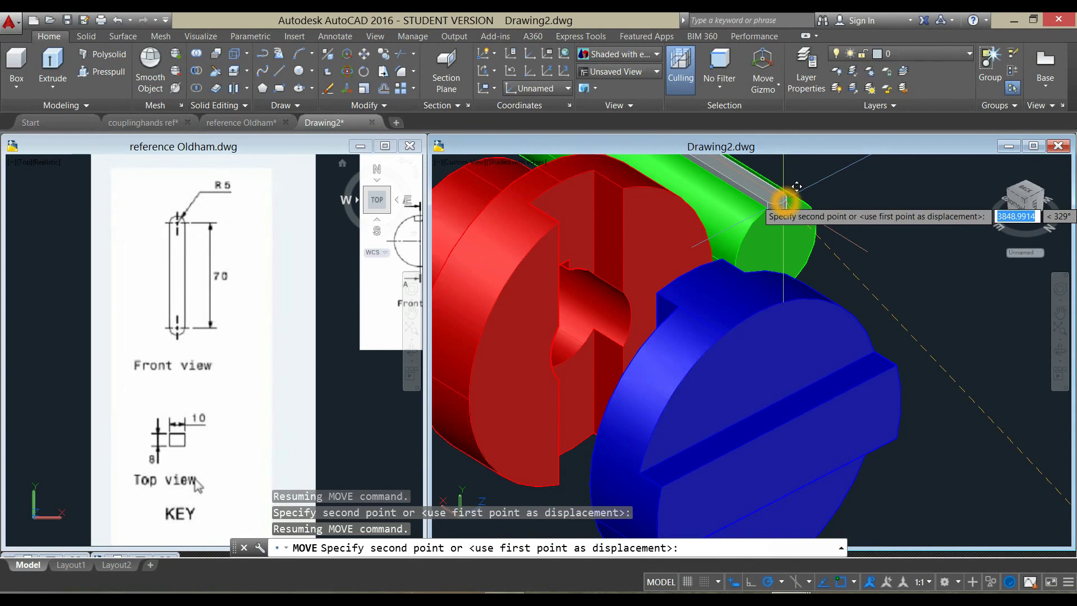
click(568, 272)
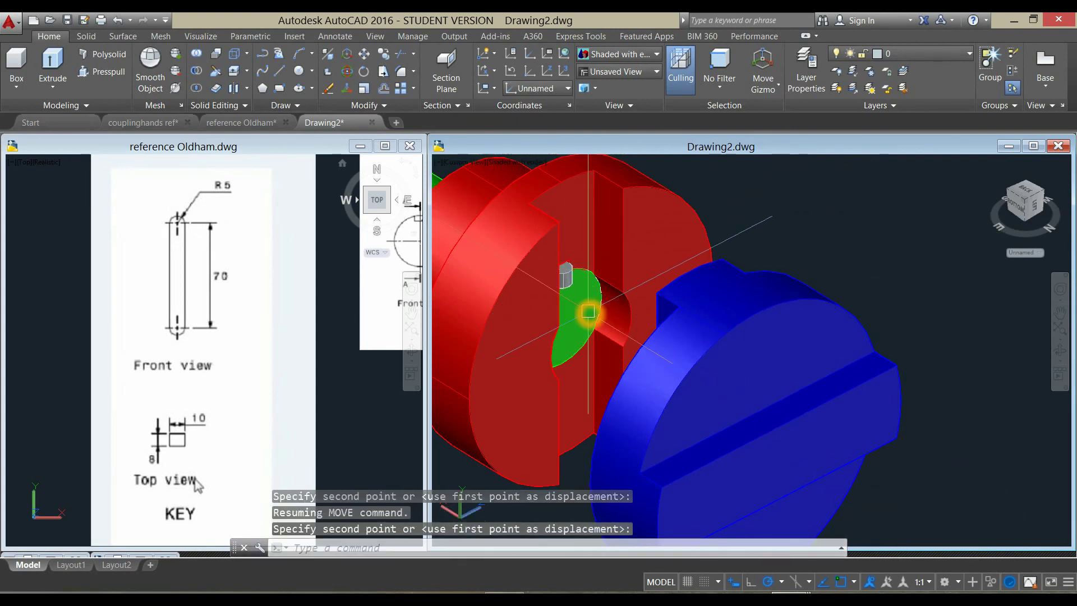
Orbit and pan to check the seated shaft within the whole assembly.
shift+middle_drag(588, 312, 500, 310)
click(500, 309)
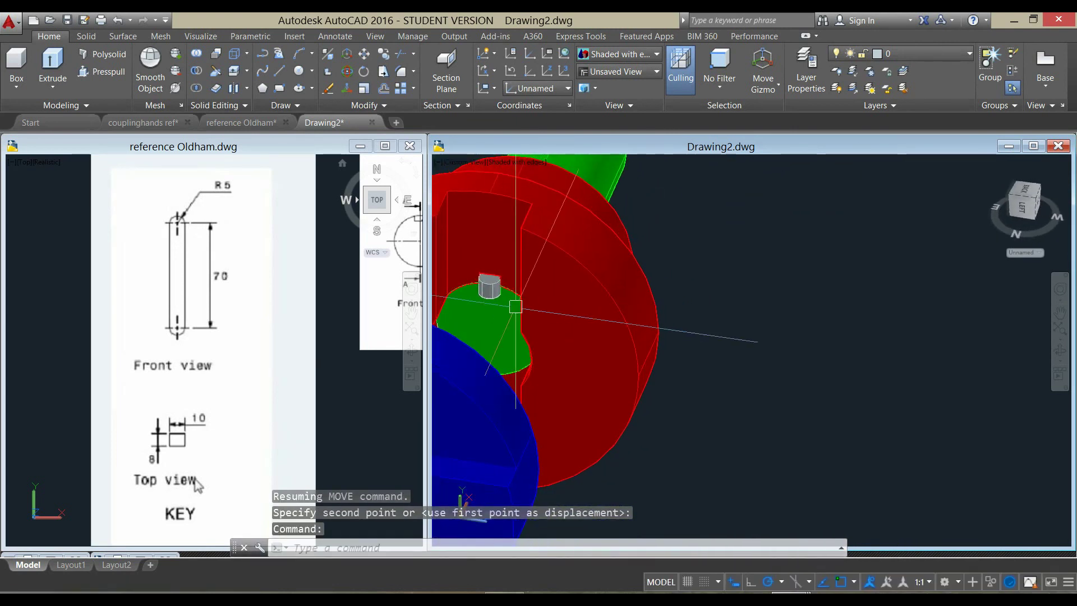
scroll(500, 310, down, 5)
mouse_move(500, 310)
middle_down()
mouse_move(751, 352)
mouse_move(640, 344)
mouse_move(796, 255)
middle_up()
Window-select the second green shaft and start moving it from a chosen base point.
scroll(636, 373, up, 3)
click(506, 386)
click(716, 457)
right_click(686, 325)
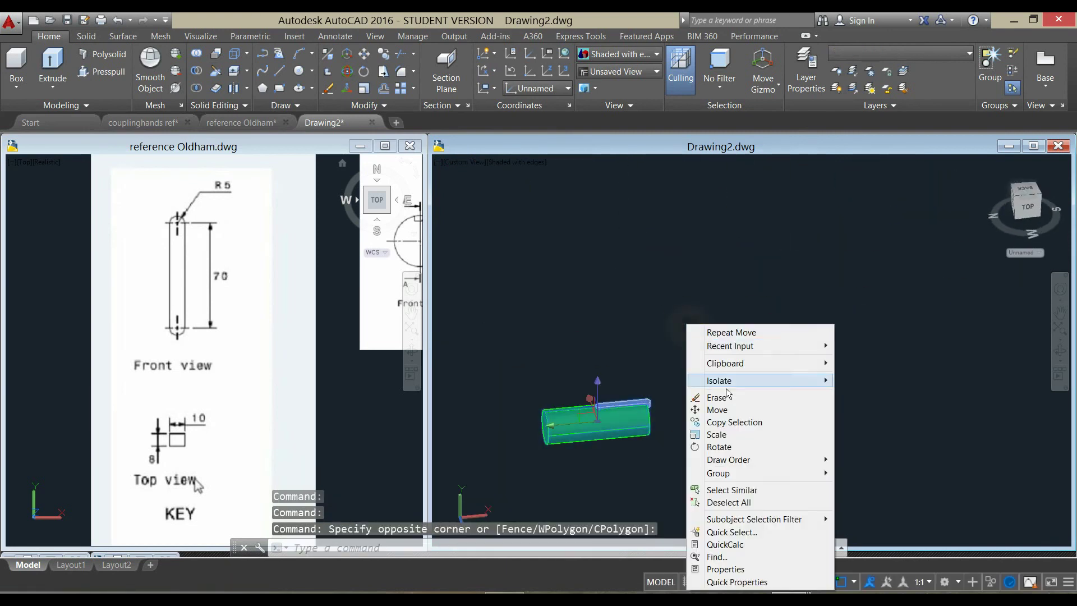
click(721, 410)
click(709, 369)
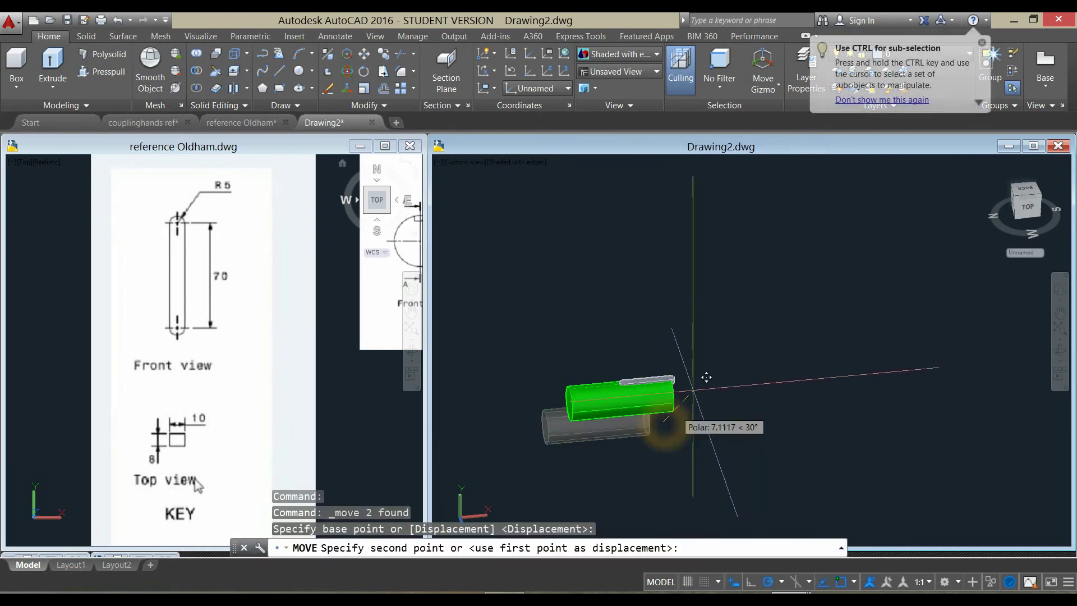
Place the shaft beside the lone red flange and frame both in the view.
mouse_move(798, 267)
middle_down()
mouse_move(747, 337)
mouse_move(849, 329)
middle_up()
scroll(763, 359, up, 3)
click(697, 366)
middle_drag(697, 365, 824, 361)
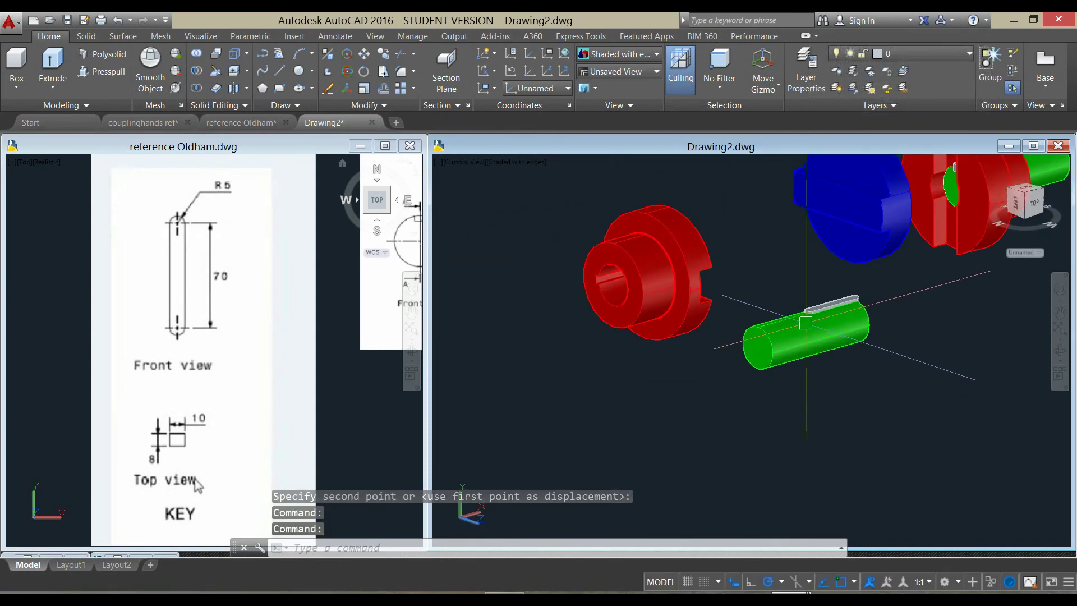
middle_drag(717, 346, 709, 355)
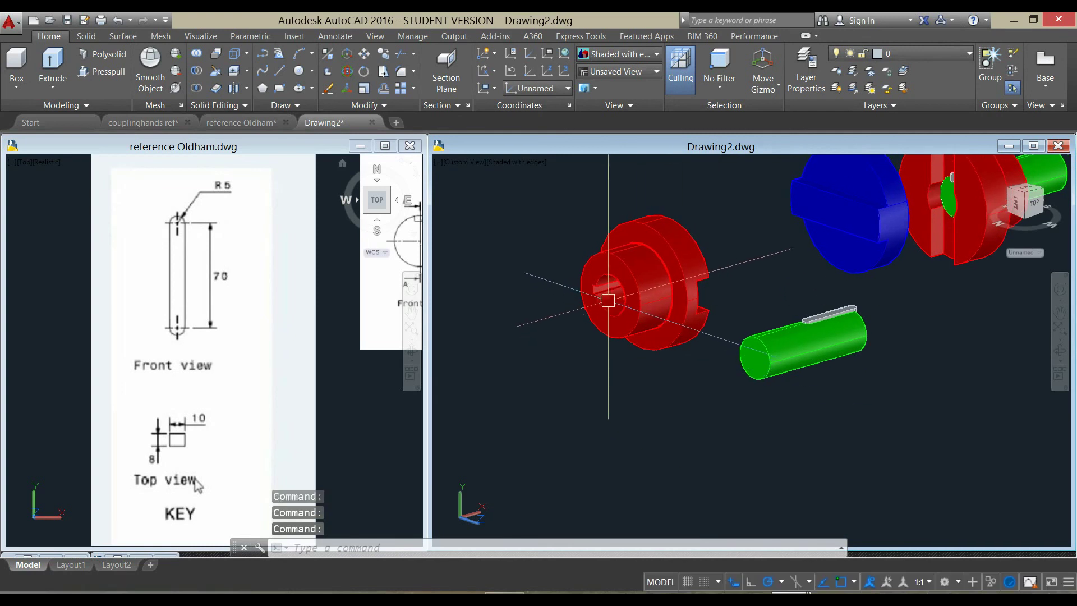
scroll(593, 293, up, 3)
scroll(586, 287, up, 2)
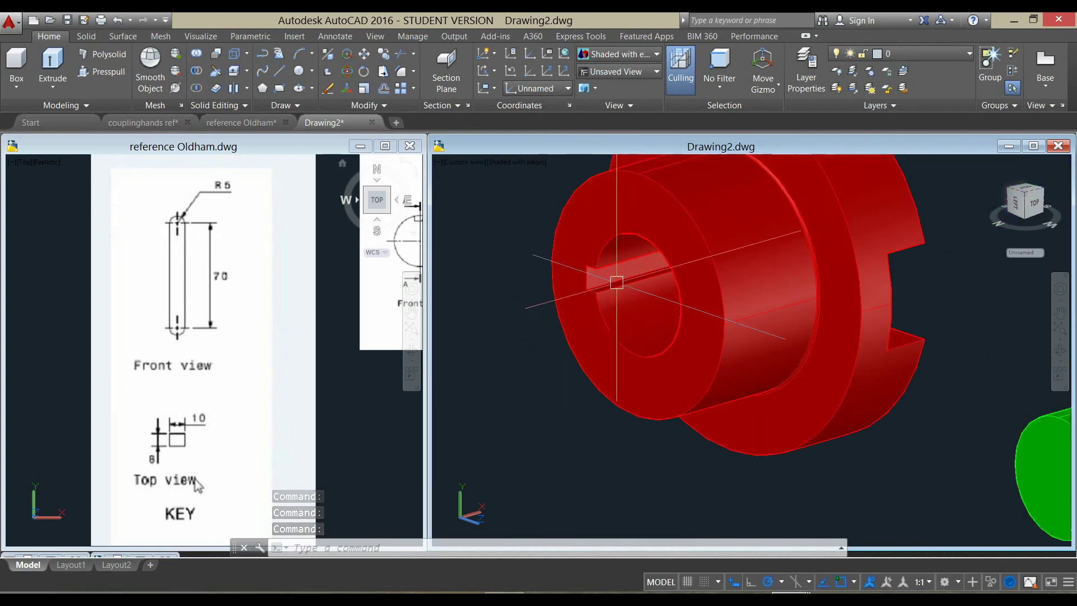
scroll(624, 283, down, 5)
middle_drag(632, 340, 575, 368)
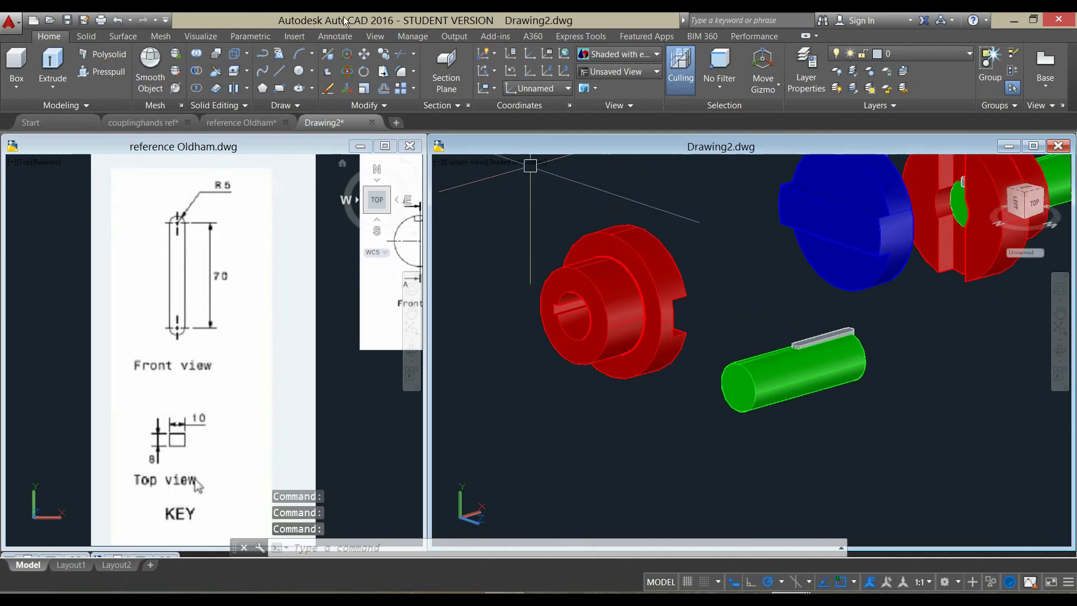
Set up a 3D Rotate of the second shaft and key about its midpoint, then cancel it.
click(349, 73)
click(800, 377)
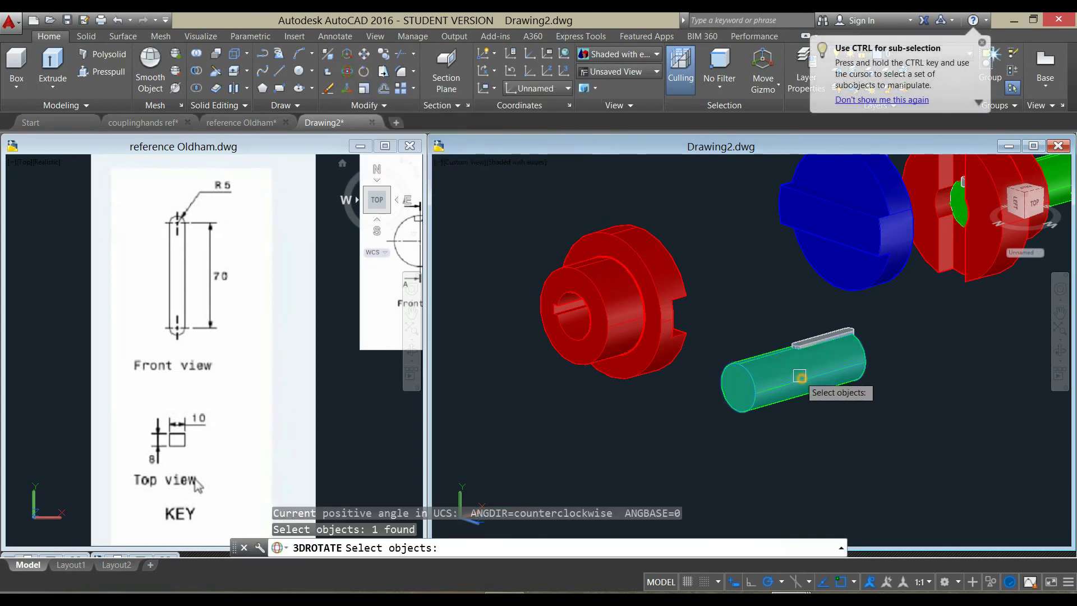
click(817, 339)
key(Return)
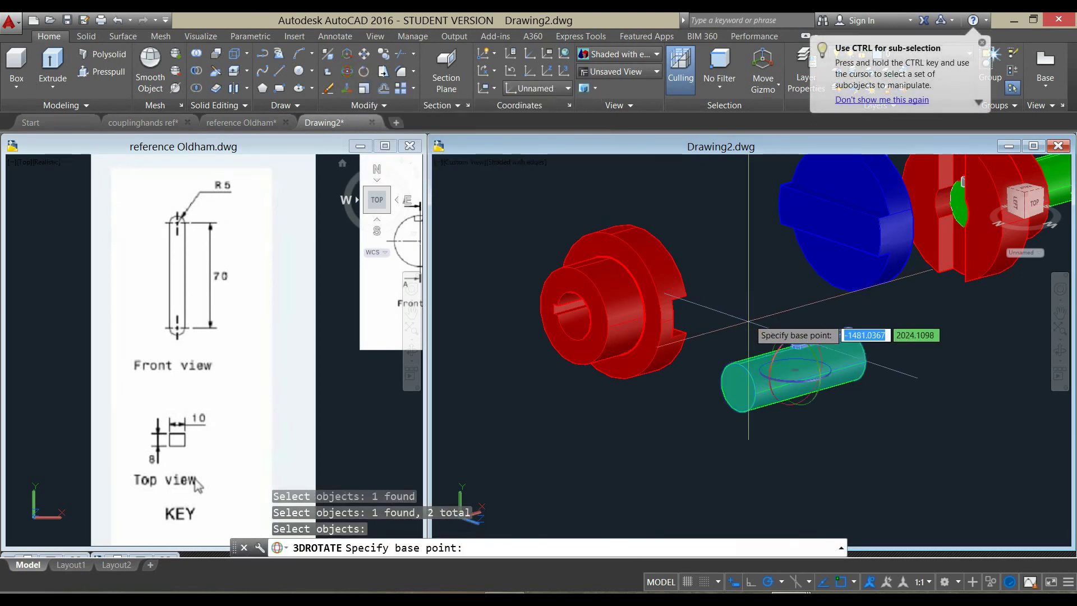
click(815, 355)
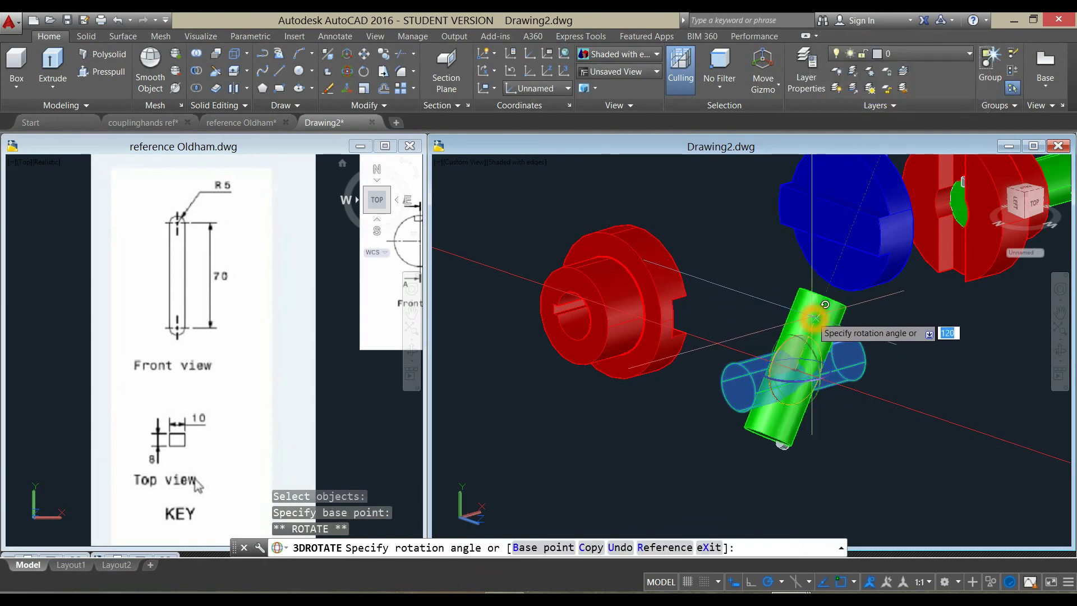
key(Escape)
Zoom in and pick a gizmo axis to rotate the shaft about.
scroll(808, 356, up, 2)
scroll(806, 359, up, 2)
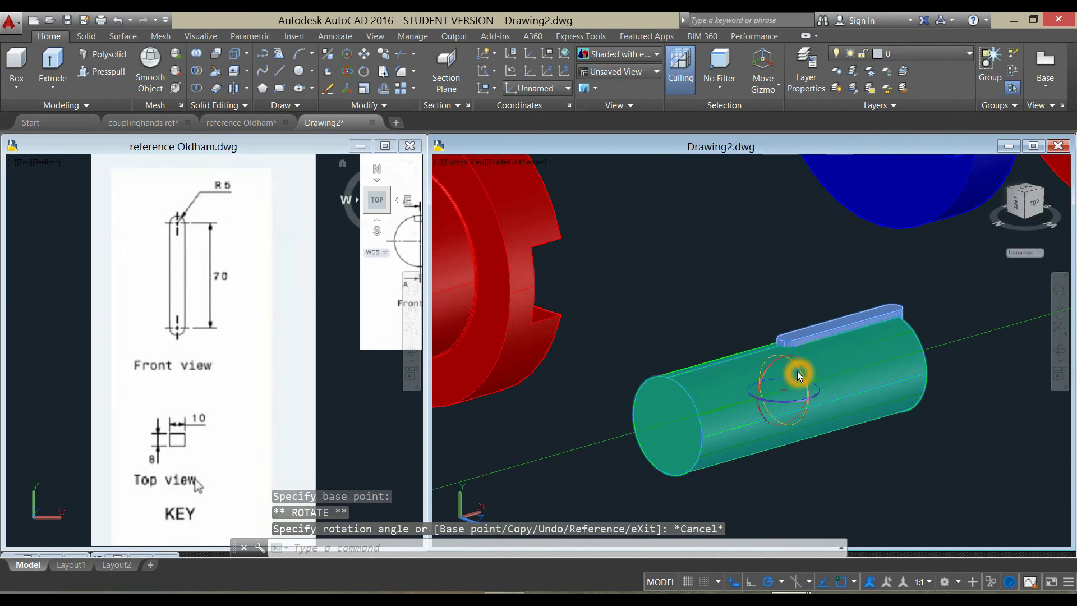
click(800, 373)
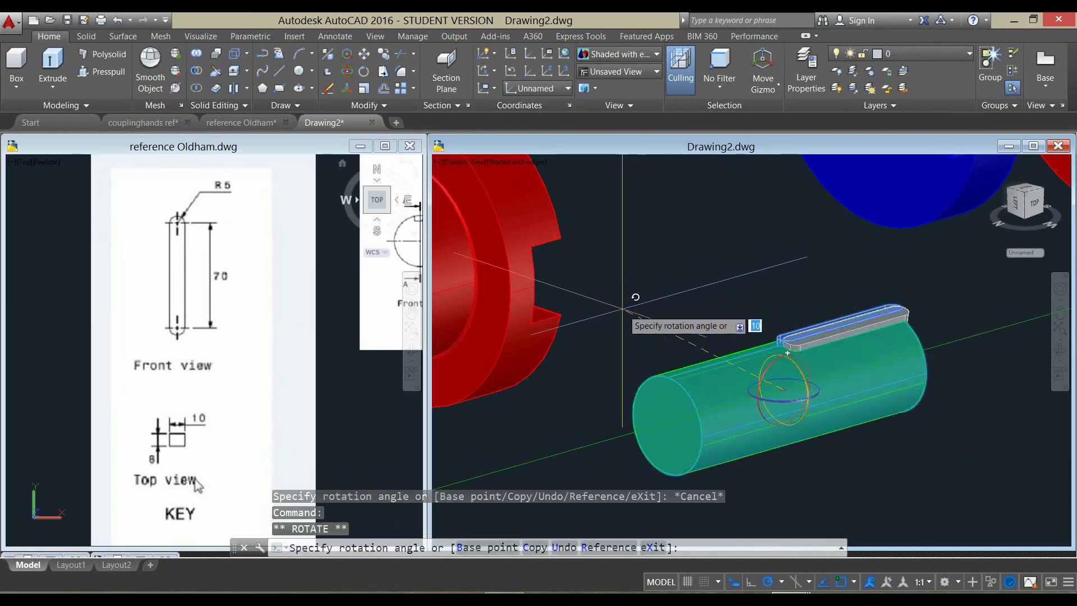
middle_drag(642, 490, 642, 365)
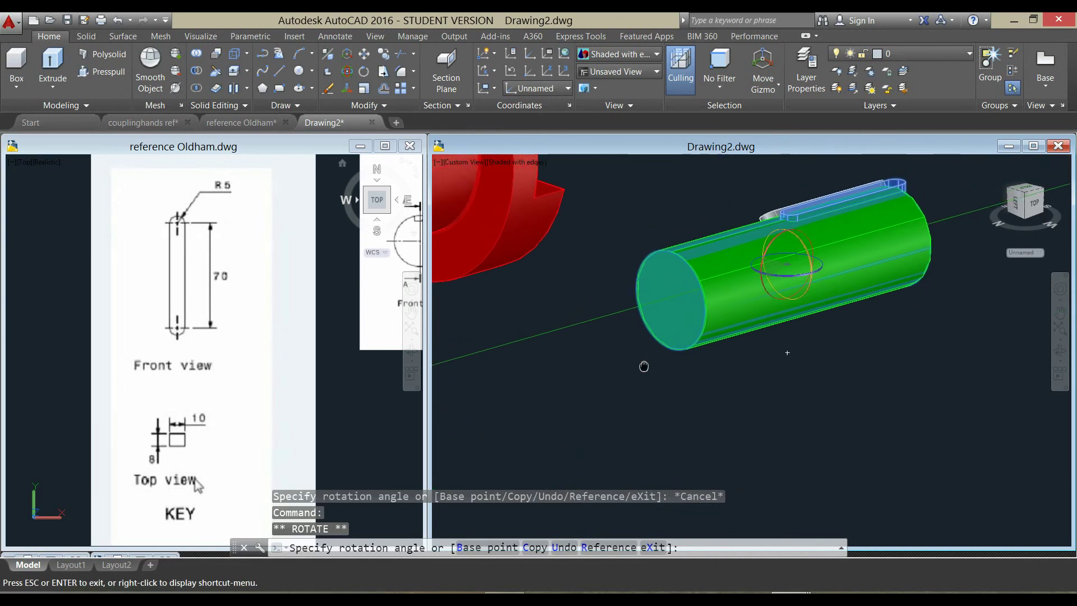
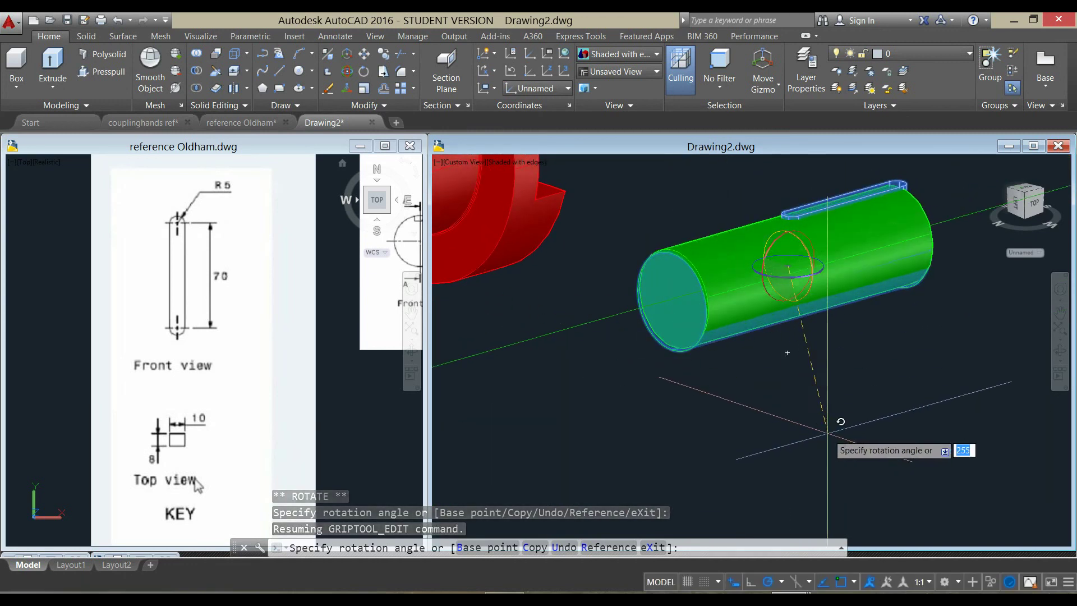
Commit the 270° rotation of the green shaft and orbit to view it from the top-right.
click(788, 428)
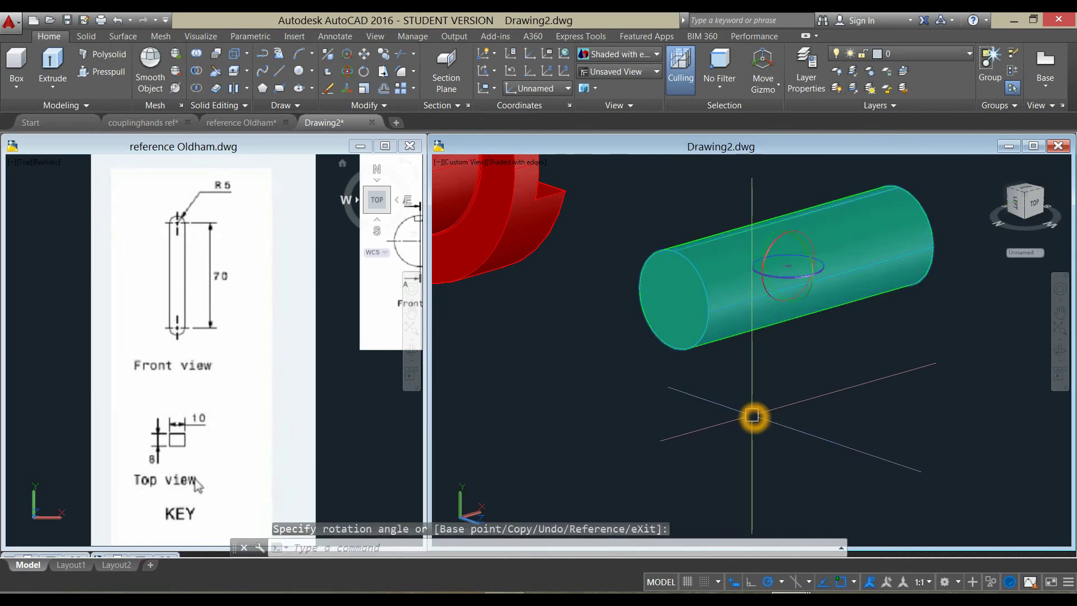
key(Escape)
scroll(729, 404, down, 3)
mouse_move(735, 404)
shift+middle_down()
mouse_move(804, 391)
mouse_move(792, 388)
shift+middle_up()
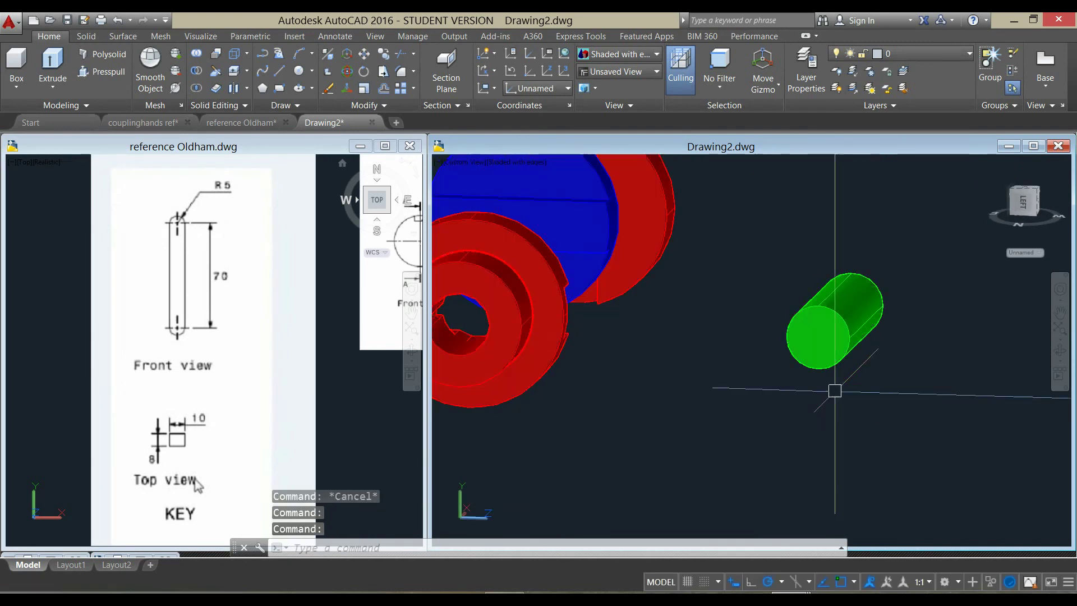
scroll(820, 387, down, 4)
shift+middle_drag(828, 387, 612, 350)
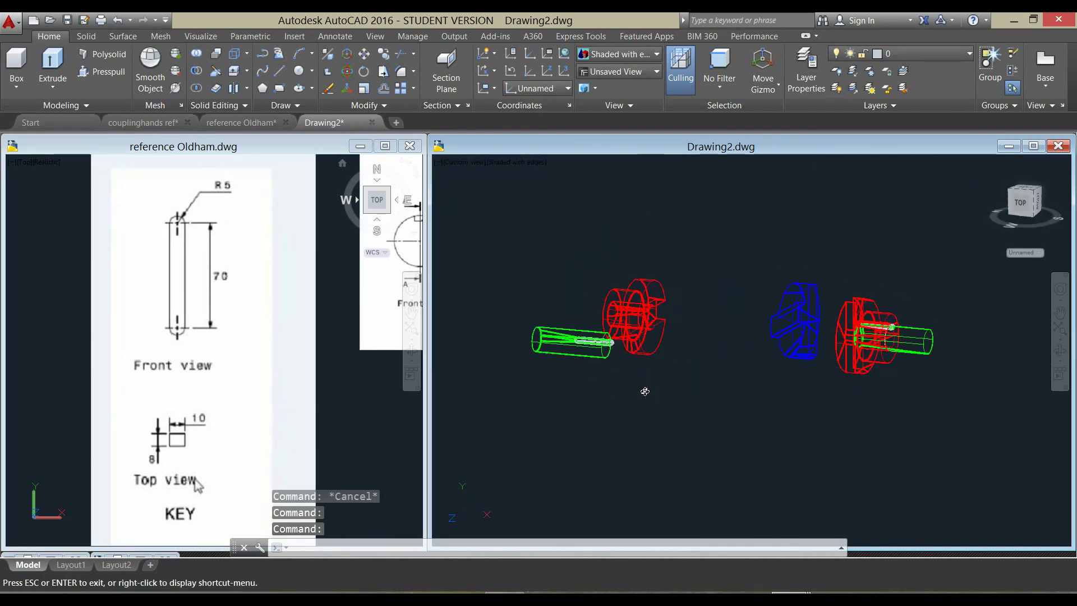
Select the green shaft and bring up its right-click menu.
scroll(612, 350, up, 5)
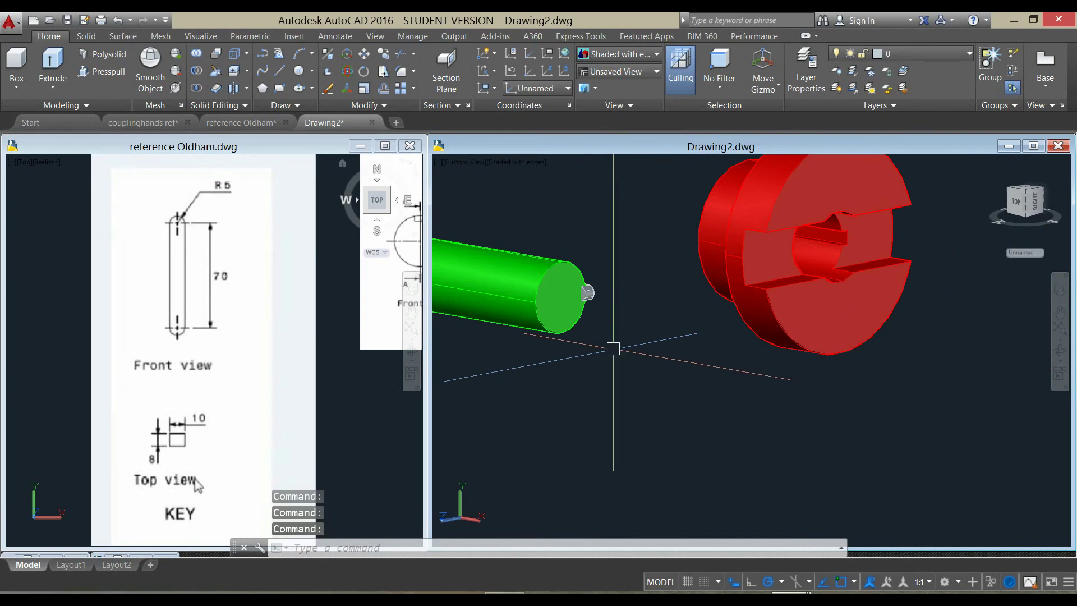
middle_drag(614, 350, 623, 356)
click(594, 336)
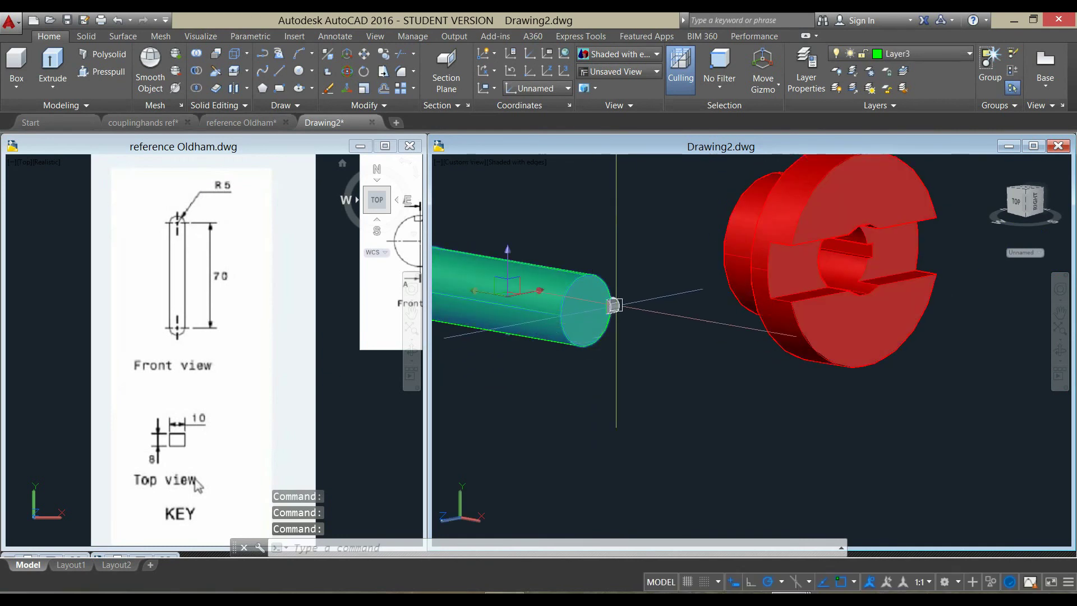
scroll(616, 321, up, 3)
scroll(634, 302, down, 2)
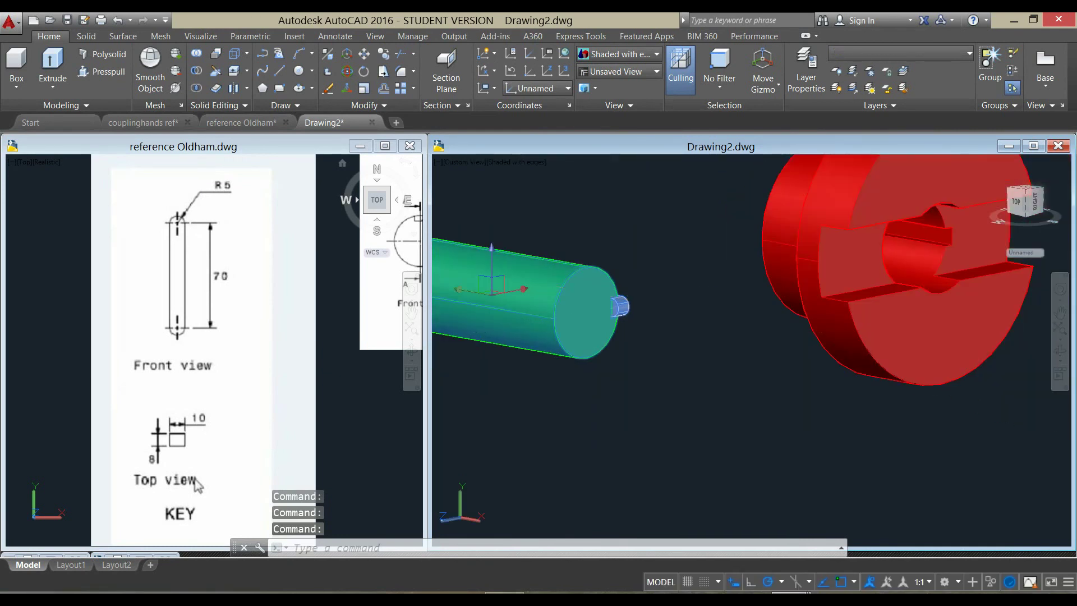
middle_drag(634, 303, 630, 320)
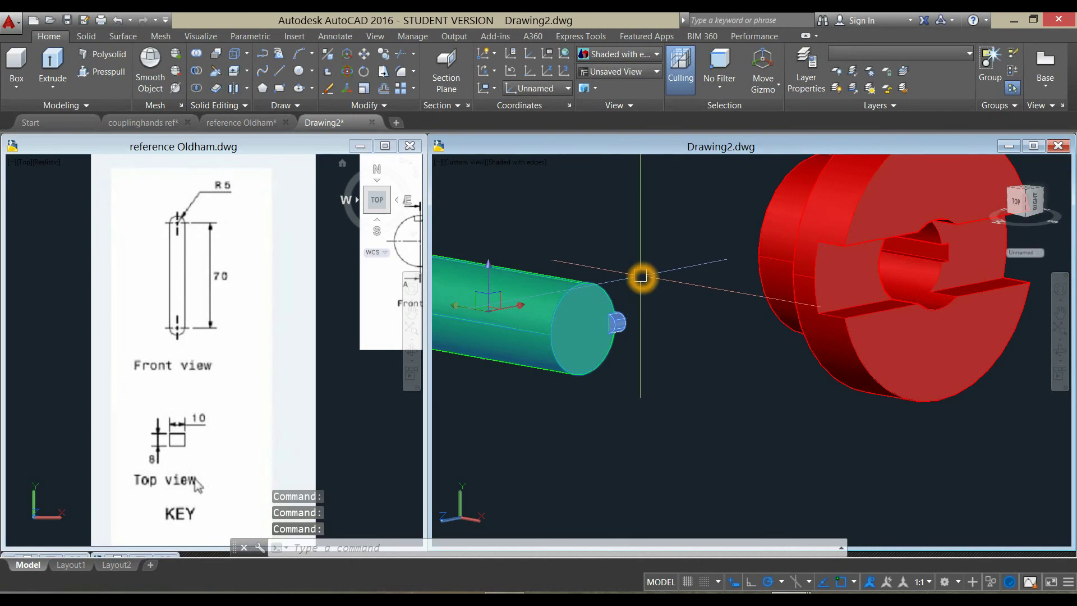
scroll(641, 276, up, 3)
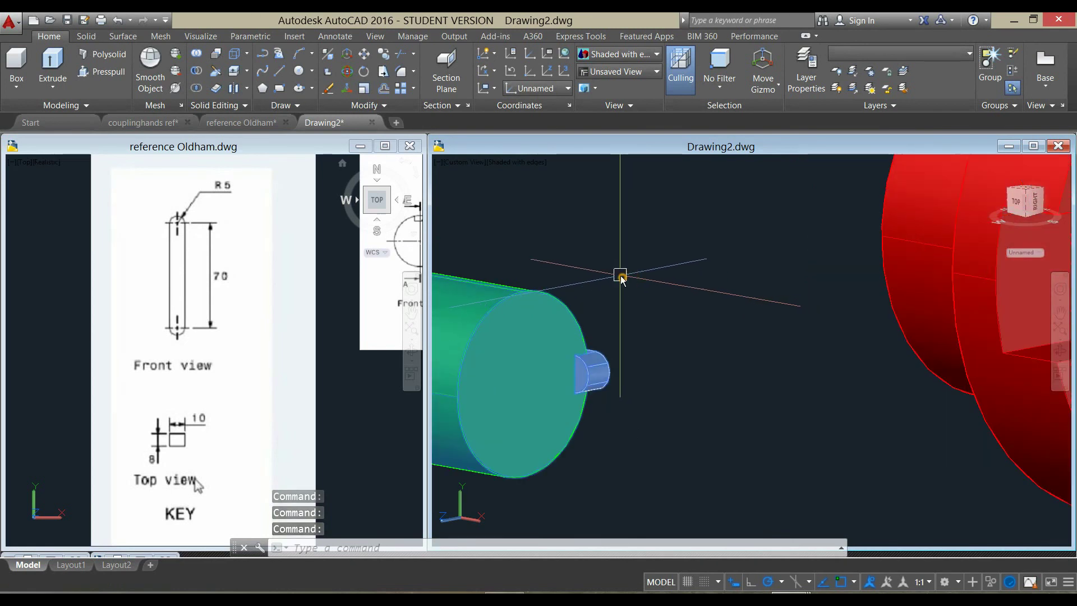
right_click(621, 277)
Start moving the green shaft, using the key's end as the base point.
click(651, 362)
scroll(611, 352, up, 4)
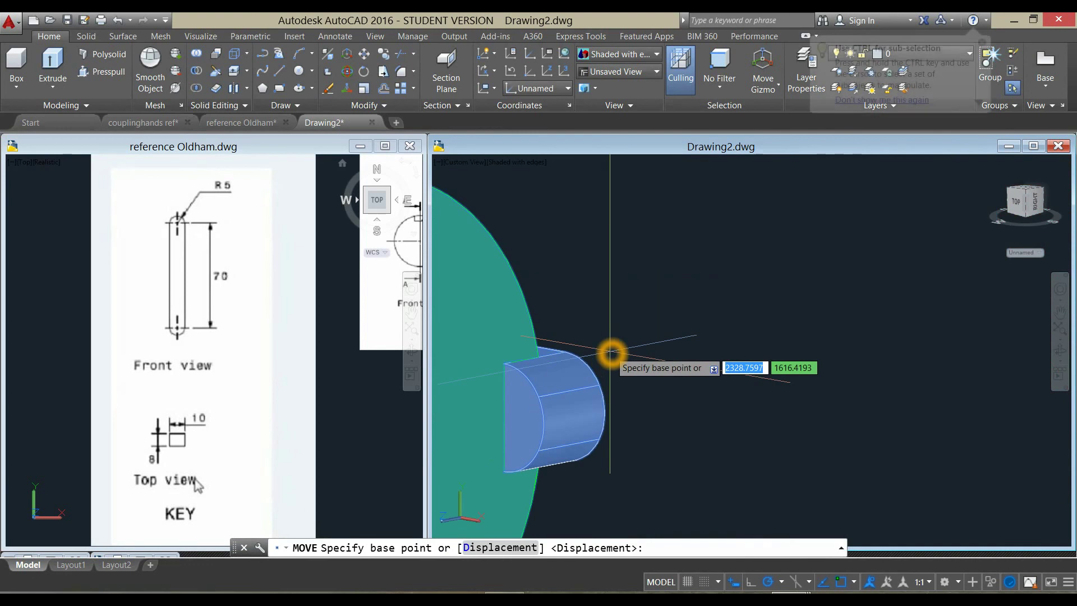
click(541, 356)
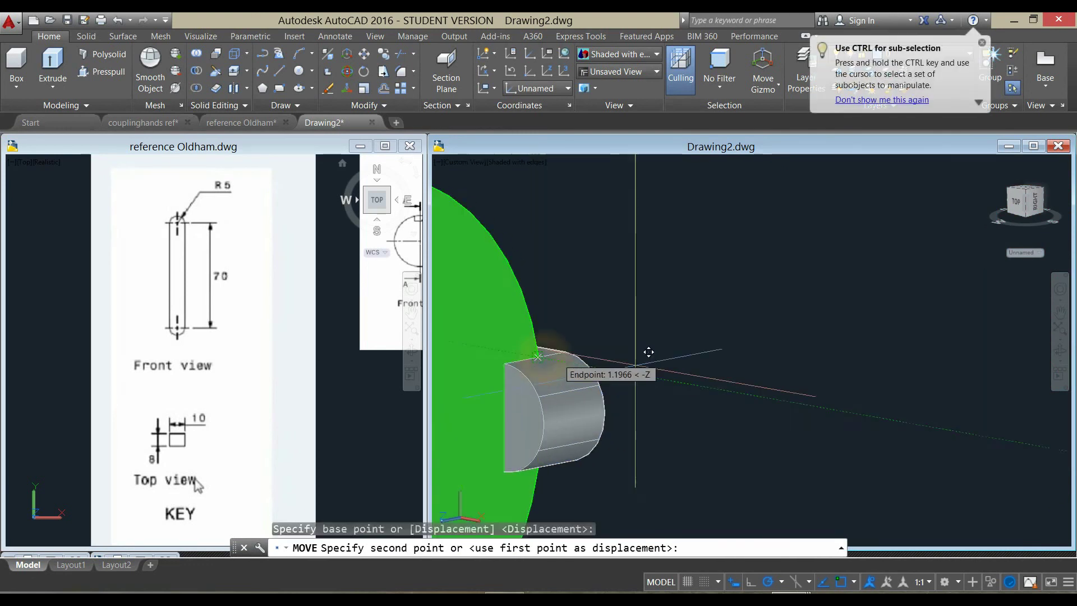
scroll(645, 356, down, 3)
scroll(681, 361, down, 3)
middle_drag(697, 378, 663, 377)
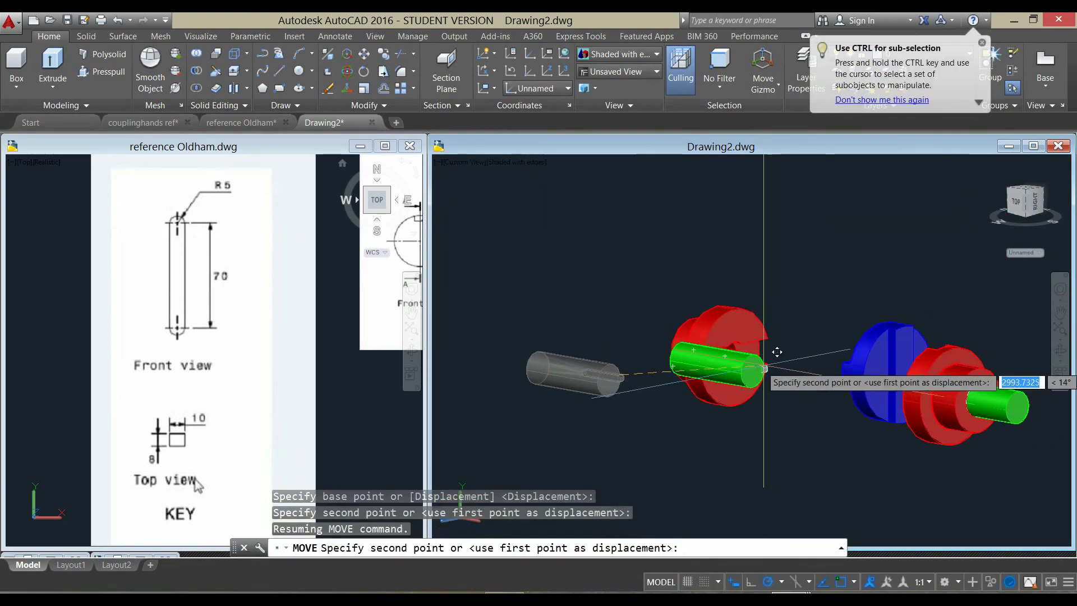
Snap the shaft into the red flange's hub, keyed into the keyway.
scroll(752, 370, up, 3)
scroll(681, 359, up, 1)
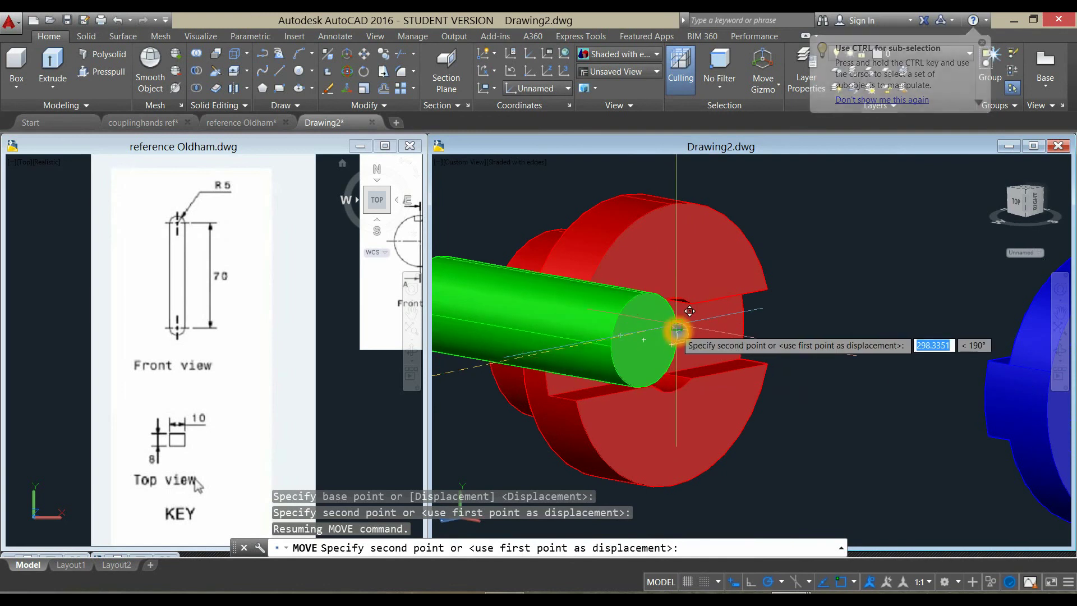
scroll(687, 316, up, 5)
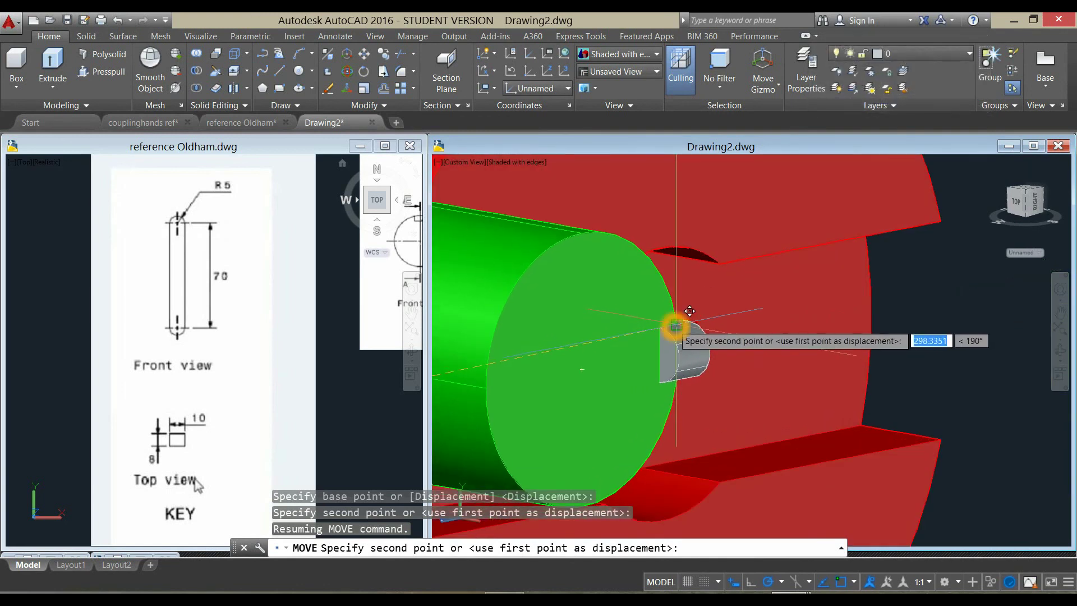
scroll(645, 342, down, 2)
scroll(594, 370, down, 3)
scroll(600, 375, down, 2)
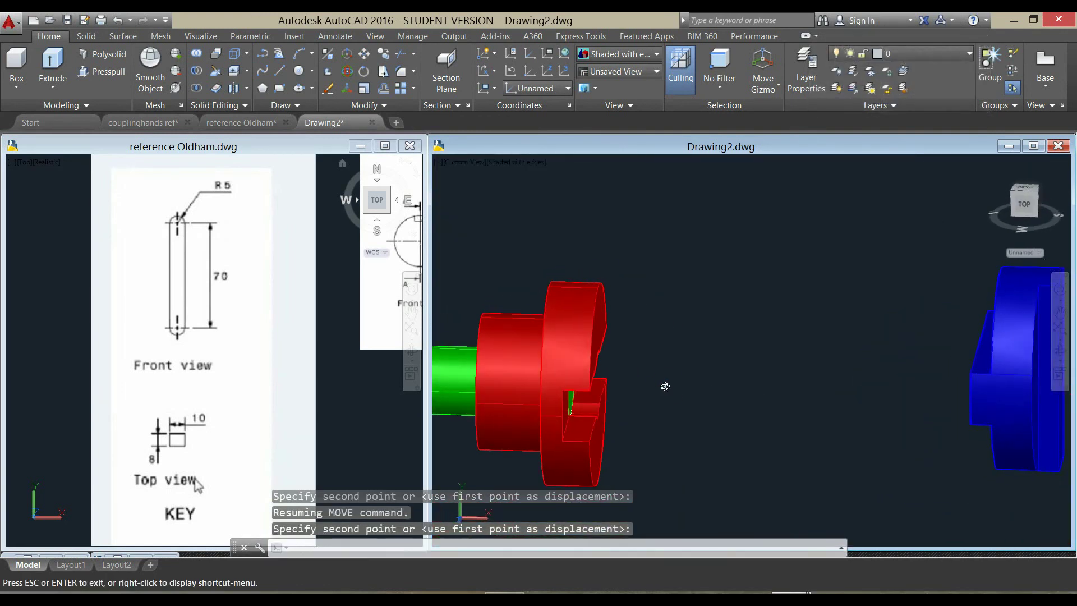
click(665, 385)
scroll(666, 387, down, 5)
mouse_move(869, 416)
middle_down()
mouse_move(679, 378)
mouse_move(743, 372)
middle_up()
scroll(673, 377, up, 4)
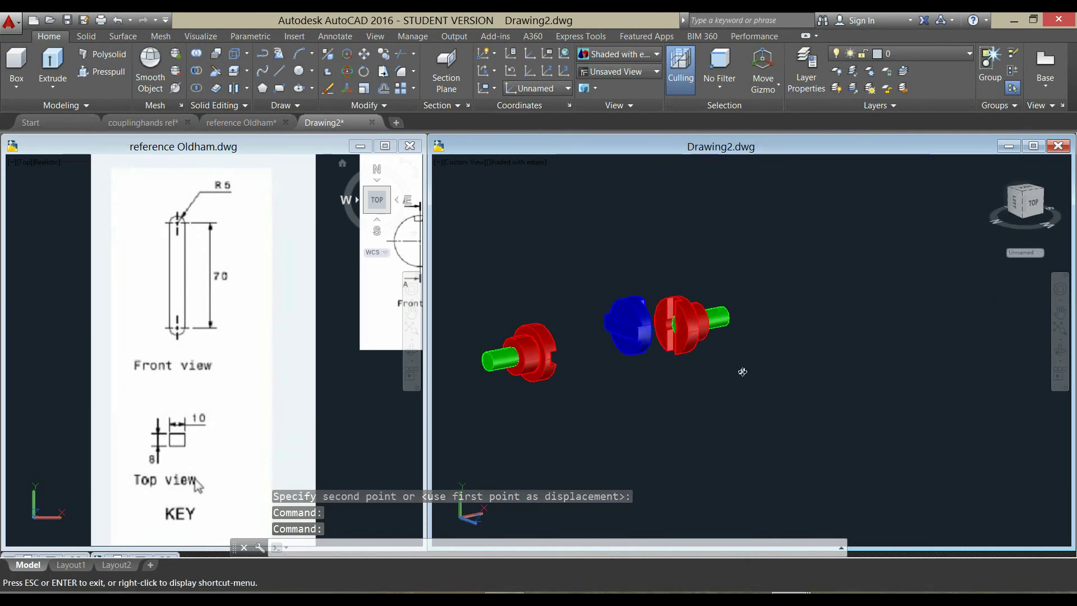
scroll(681, 348, up, 2)
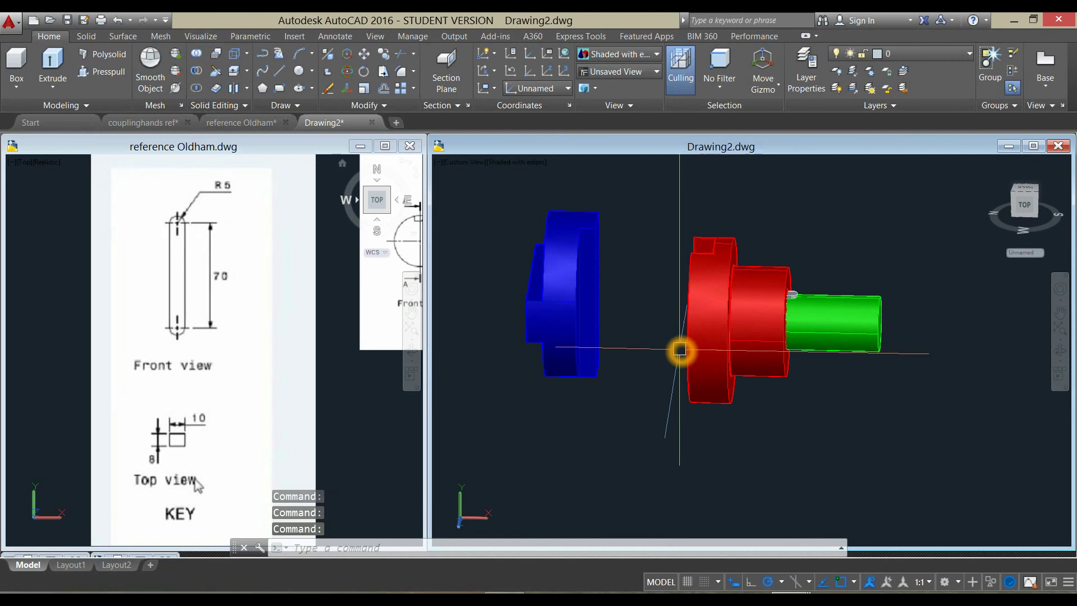
scroll(662, 360, up, 2)
Window-select the red flange together with its green shaft.
click(627, 231)
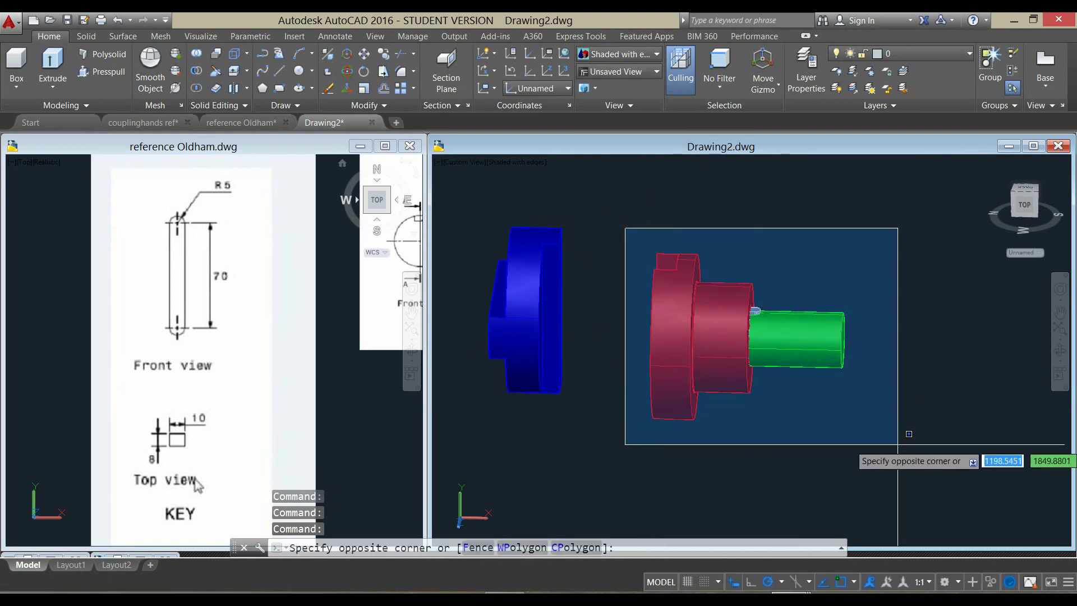
click(864, 440)
mouse_move(762, 412)
middle_down()
mouse_move(811, 421)
mouse_move(909, 412)
middle_up()
scroll(821, 326, up, 3)
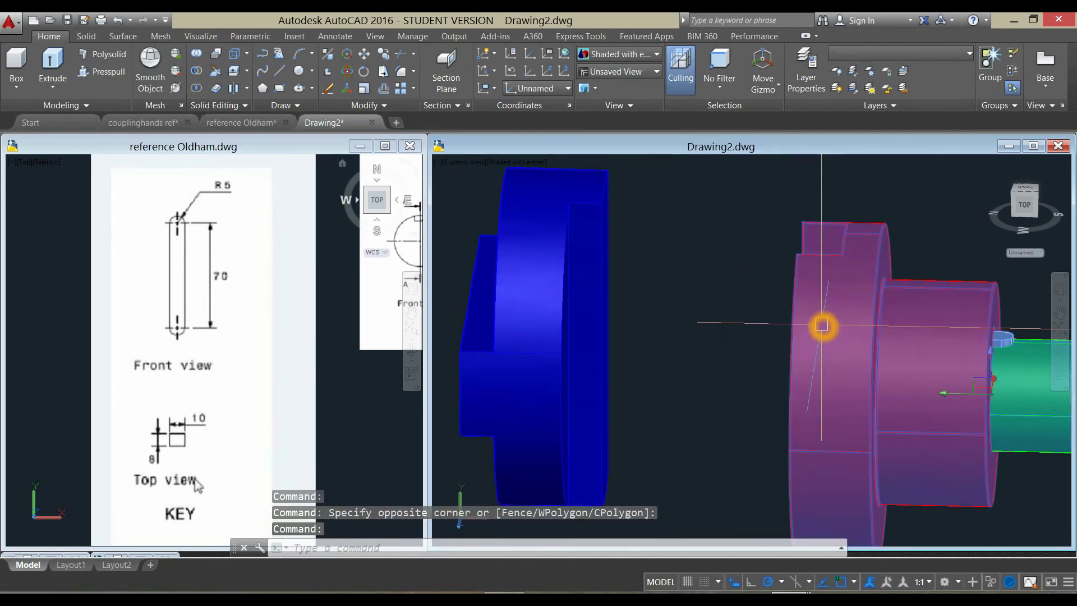
scroll(813, 327, down, 4)
middle_drag(728, 346, 730, 364)
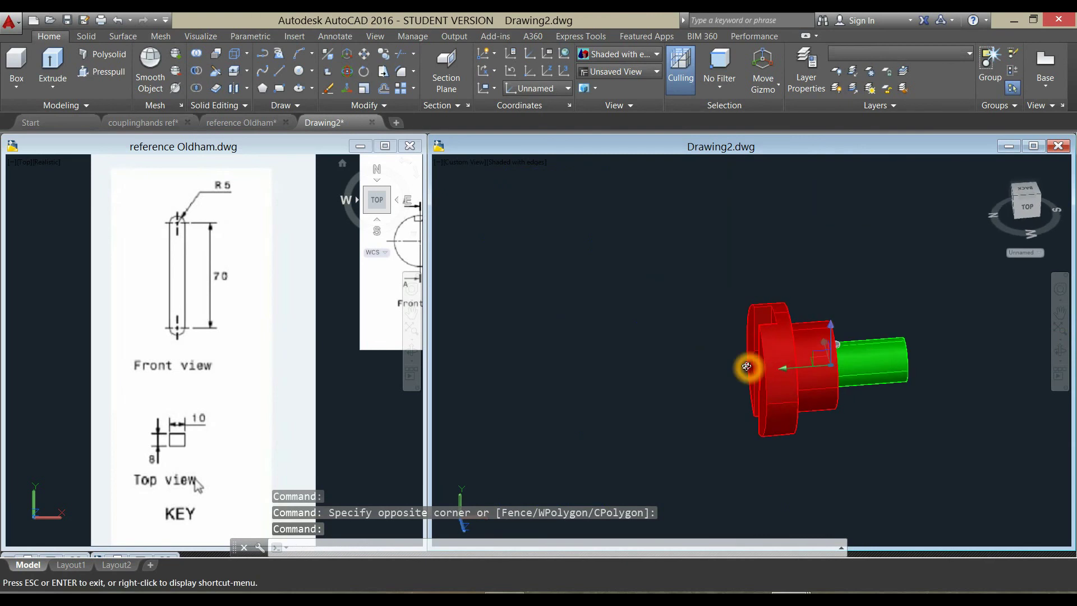
scroll(722, 299, up, 2)
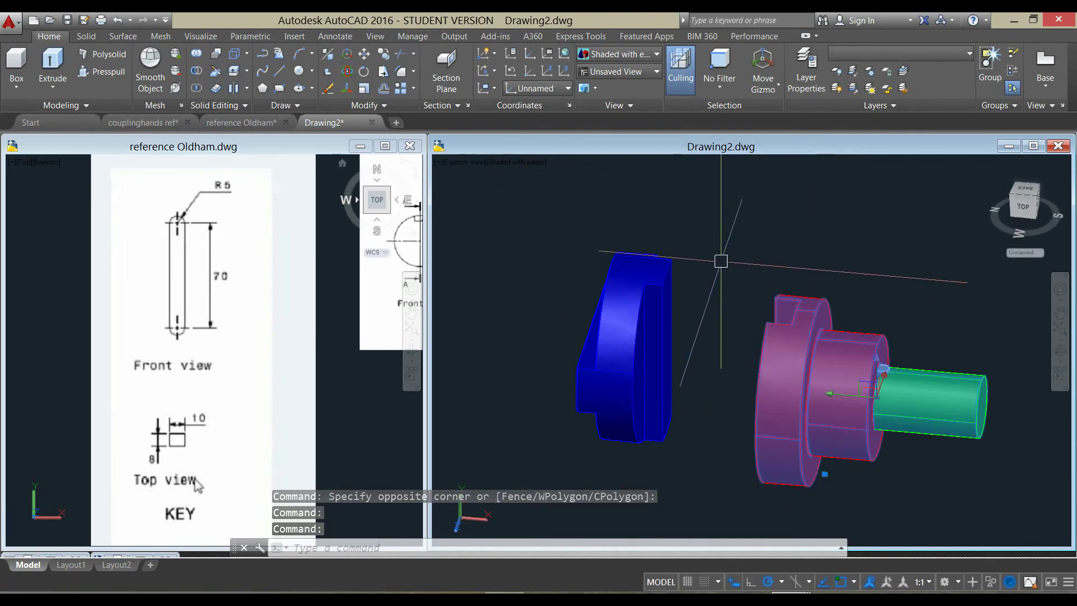
Move the flange and shaft from the flange's outer corner against the blue disc.
right_click(721, 260)
click(753, 348)
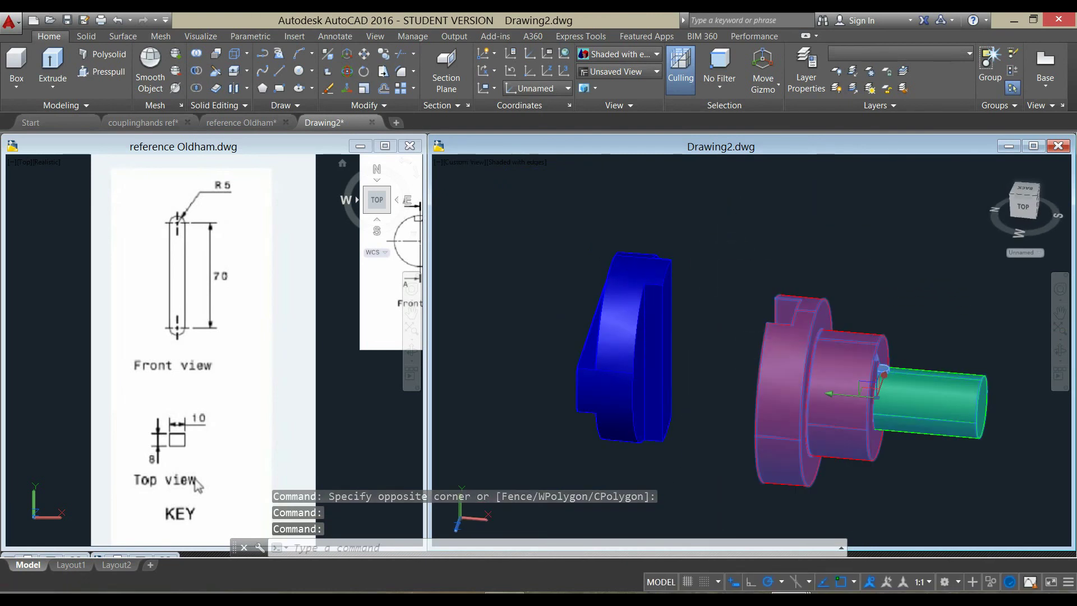
click(770, 324)
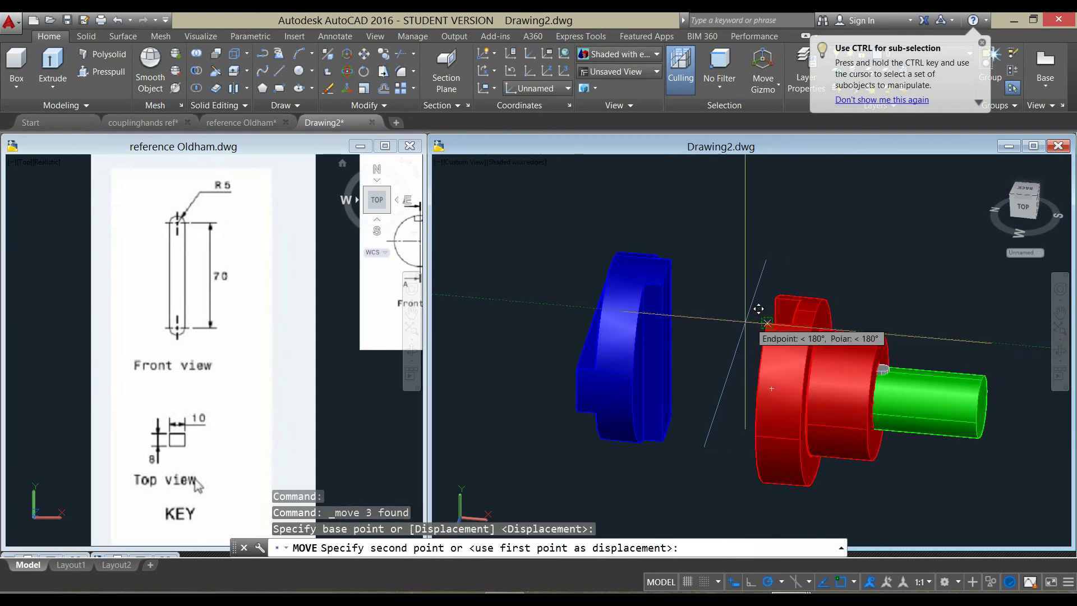
middle_drag(745, 320, 775, 337)
scroll(703, 281, up, 2)
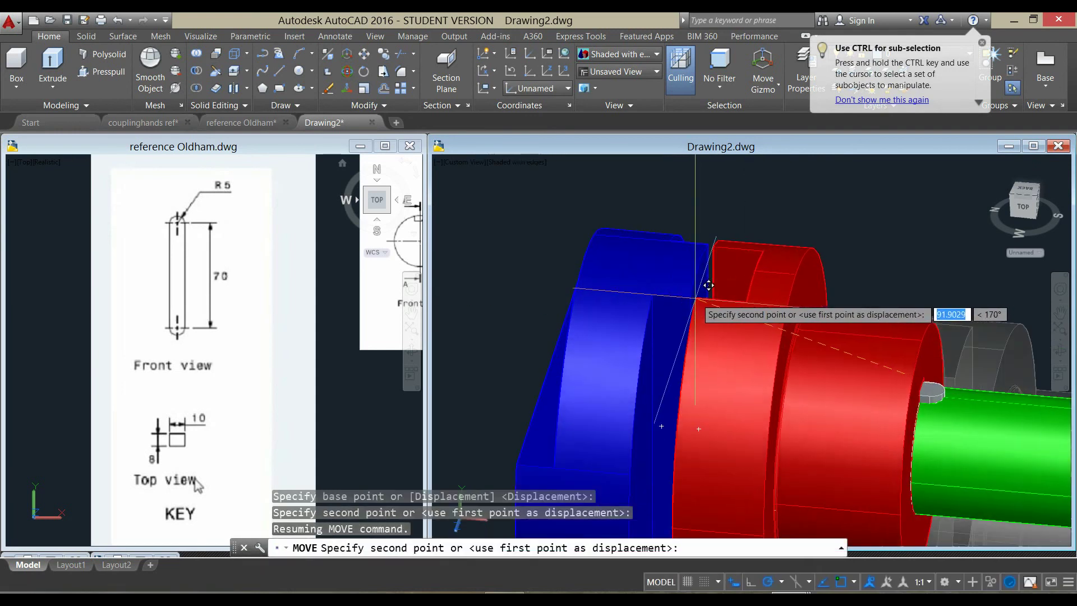
scroll(690, 284, up, 1)
scroll(673, 285, up, 1)
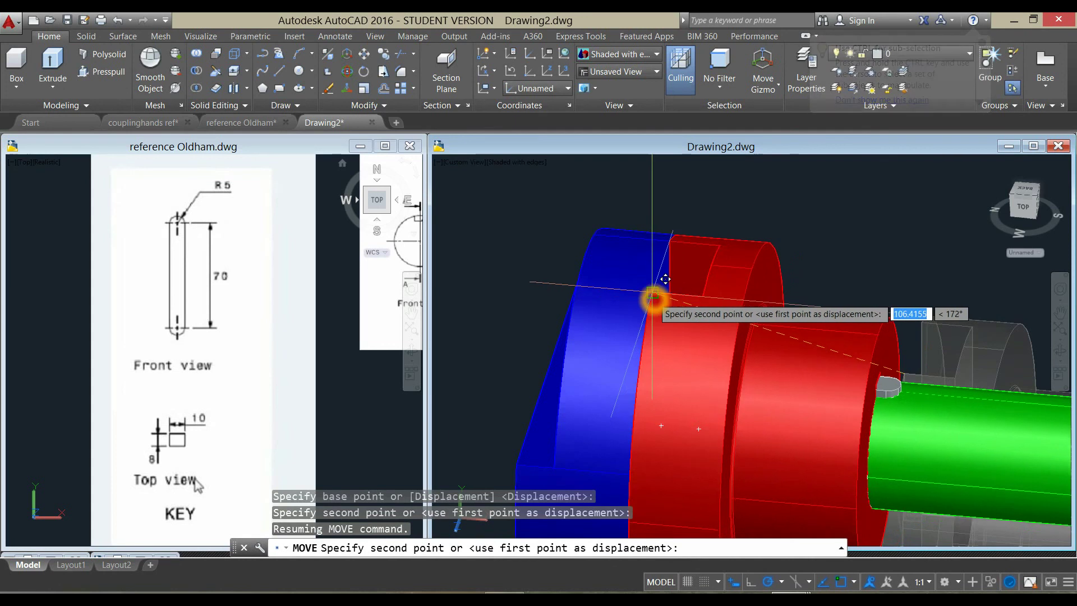
click(658, 302)
Orbit to a new angle and window-select the left flange-and-shaft part.
scroll(649, 332, down, 3)
scroll(646, 353, down, 1)
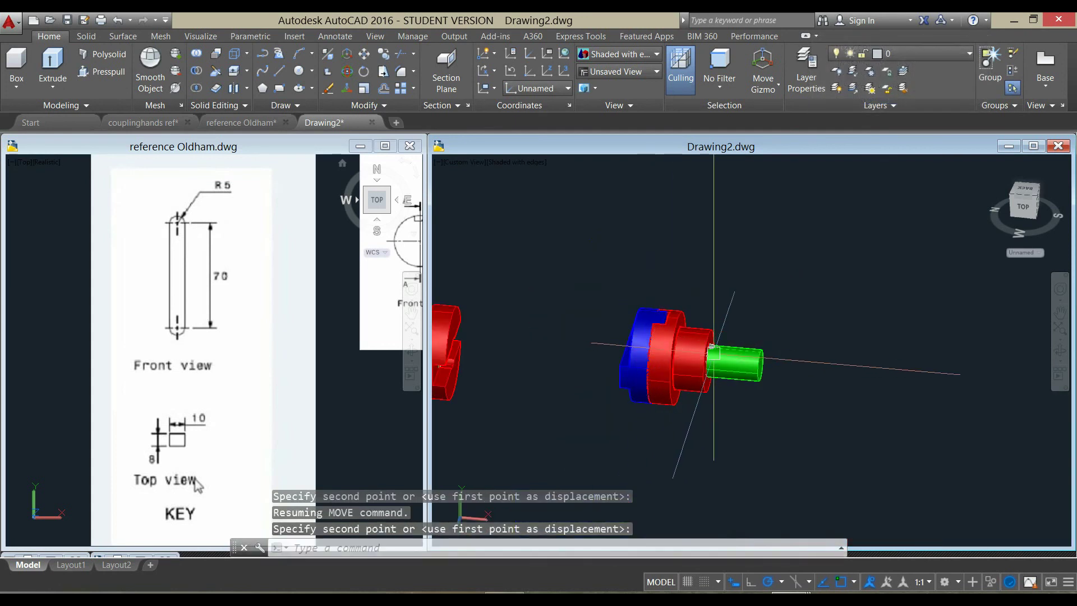
mouse_move(635, 371)
shift+middle_down()
mouse_move(630, 379)
mouse_move(525, 303)
shift+middle_up()
click(630, 380)
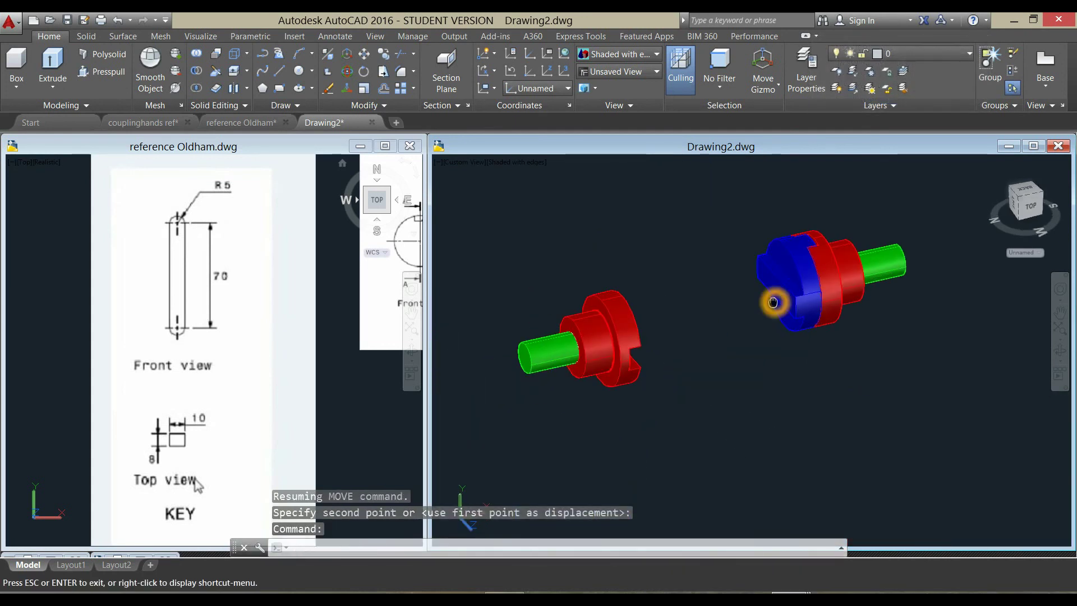
click(498, 291)
click(673, 418)
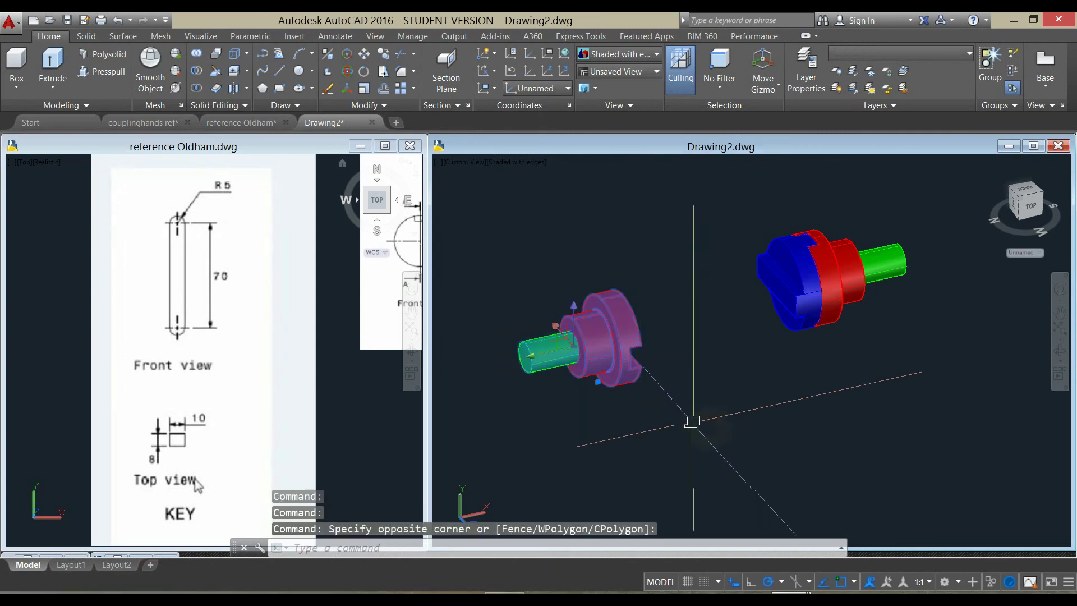
Orbit to a side view of the selected left flange-and-shaft part and start a Move on it.
shift+right_click(678, 413)
key(Escape)
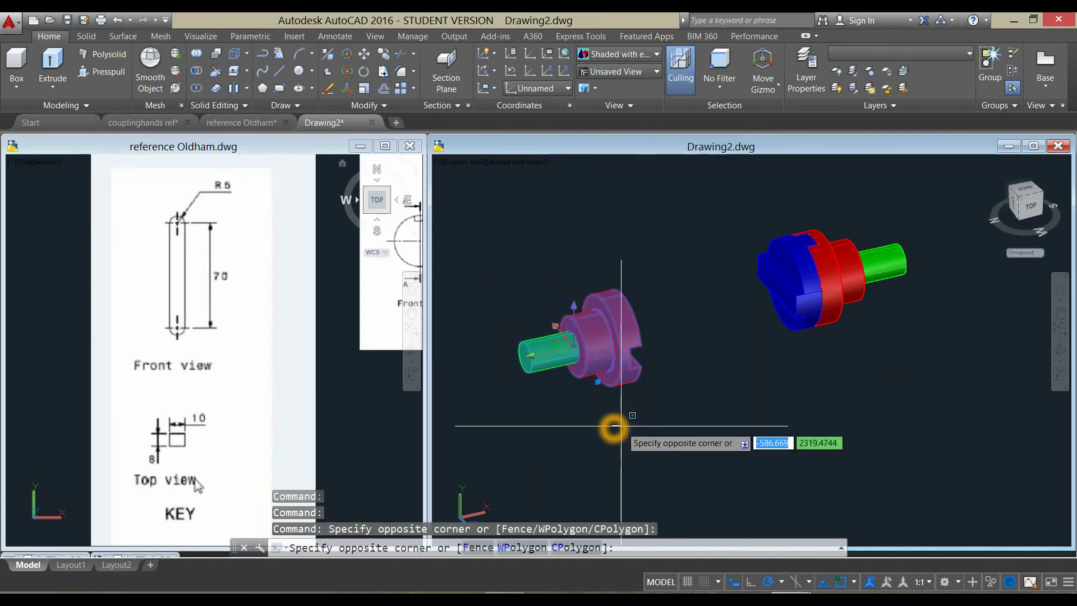
mouse_move(630, 429)
middle_down()
mouse_move(717, 432)
mouse_move(640, 379)
middle_up()
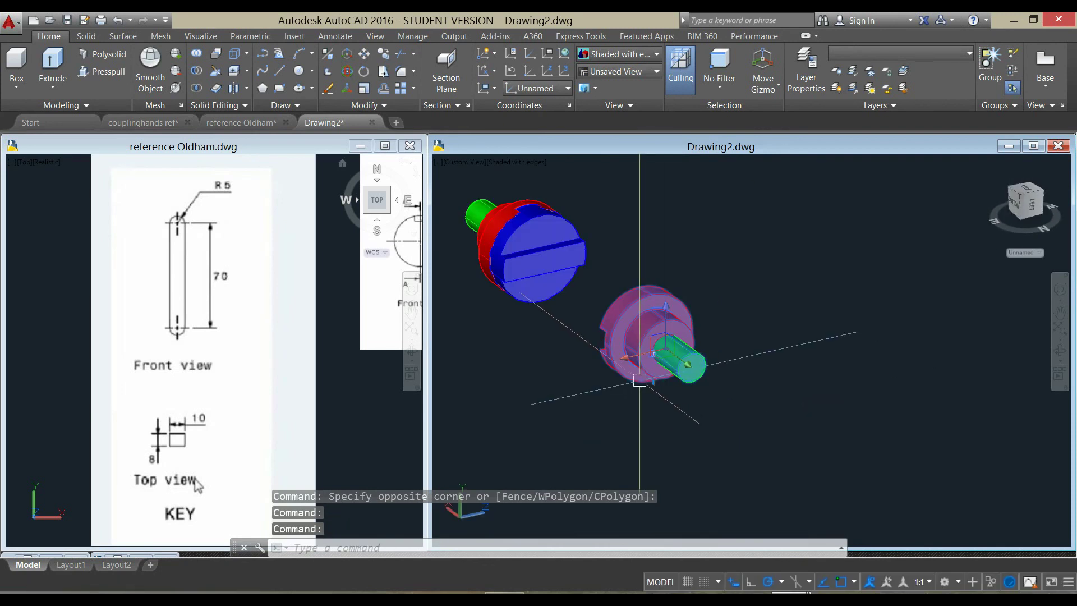
scroll(640, 380, up, 3)
scroll(655, 355, up, 2)
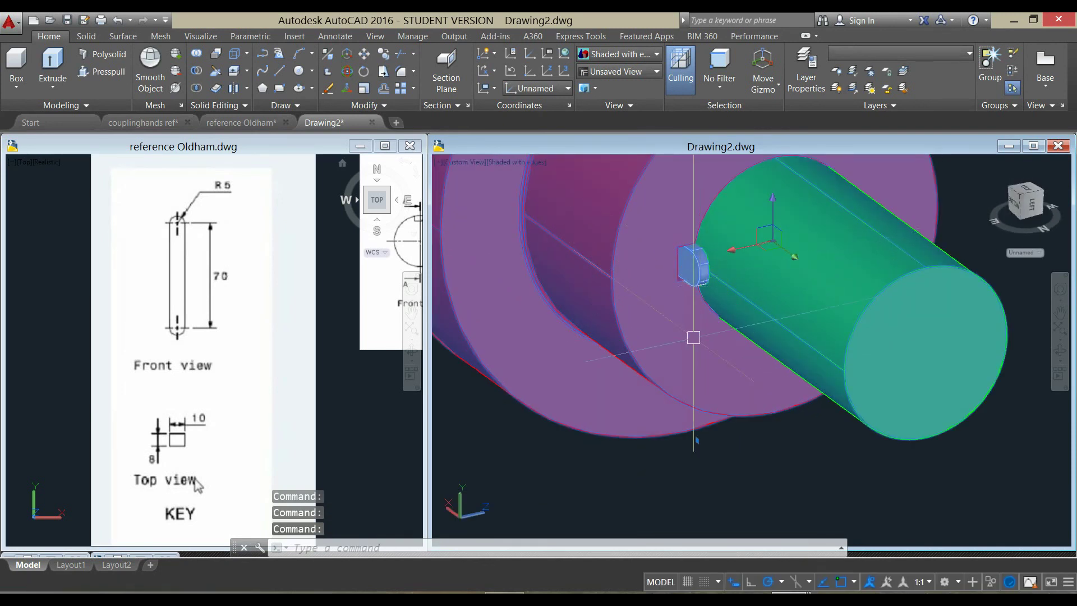
scroll(694, 337, down, 5)
mouse_move(692, 351)
shift+middle_down()
mouse_move(752, 373)
mouse_move(564, 407)
shift+middle_up()
scroll(571, 394, up, 2)
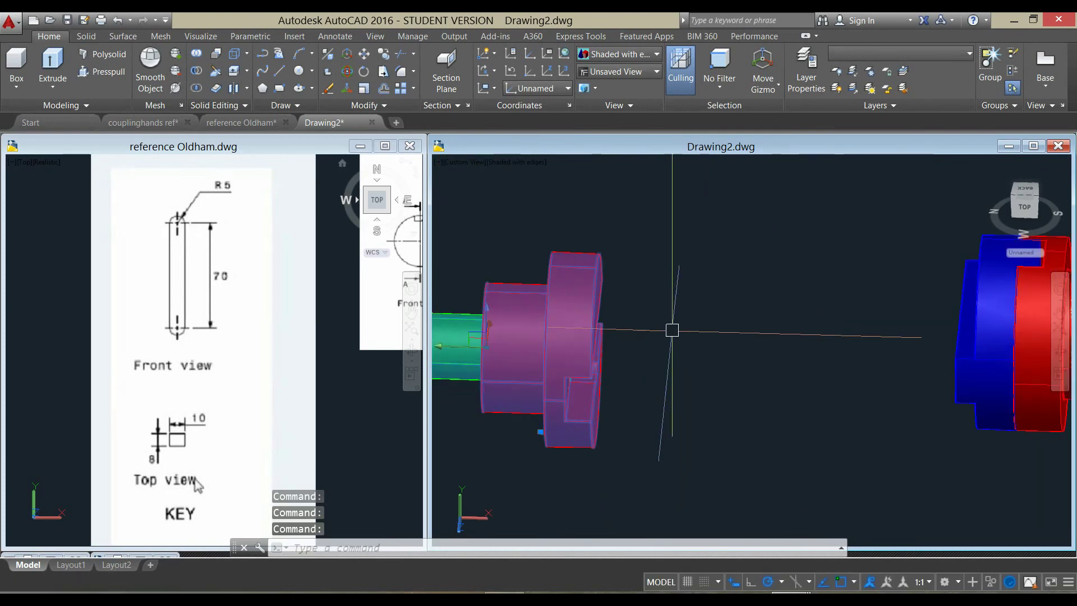
right_click(672, 329)
click(708, 151)
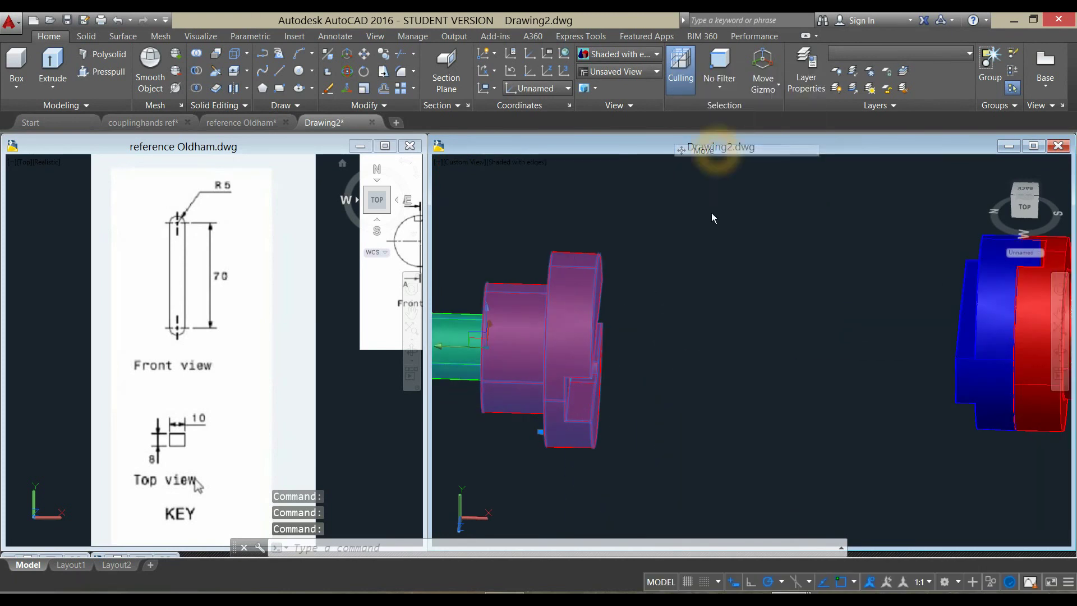
key(Escape)
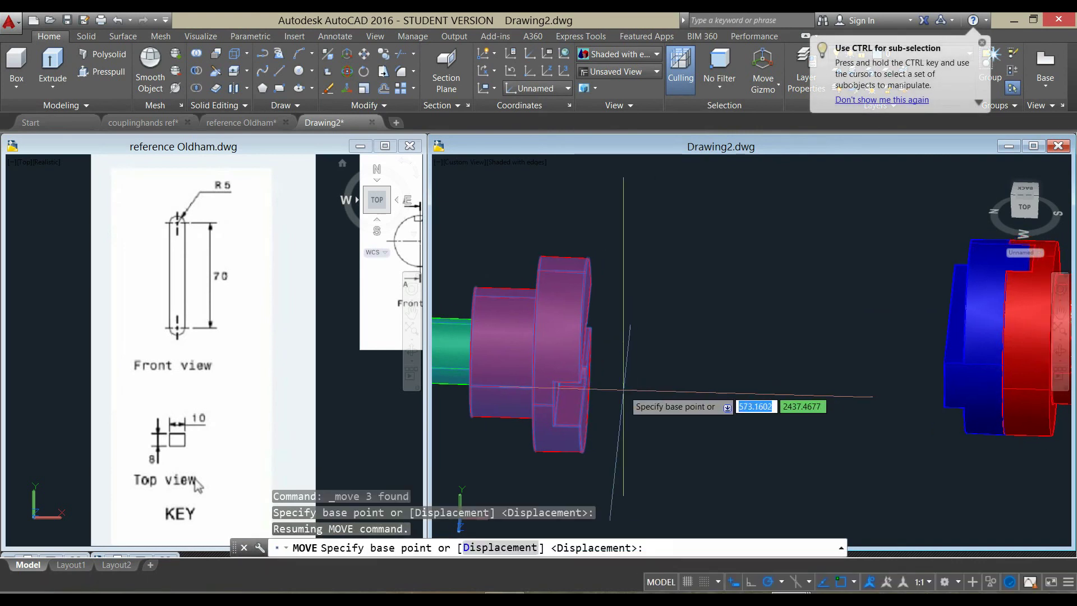
Seat the second flange-and-shaft part against the blue disc from a flange-face base point.
click(580, 385)
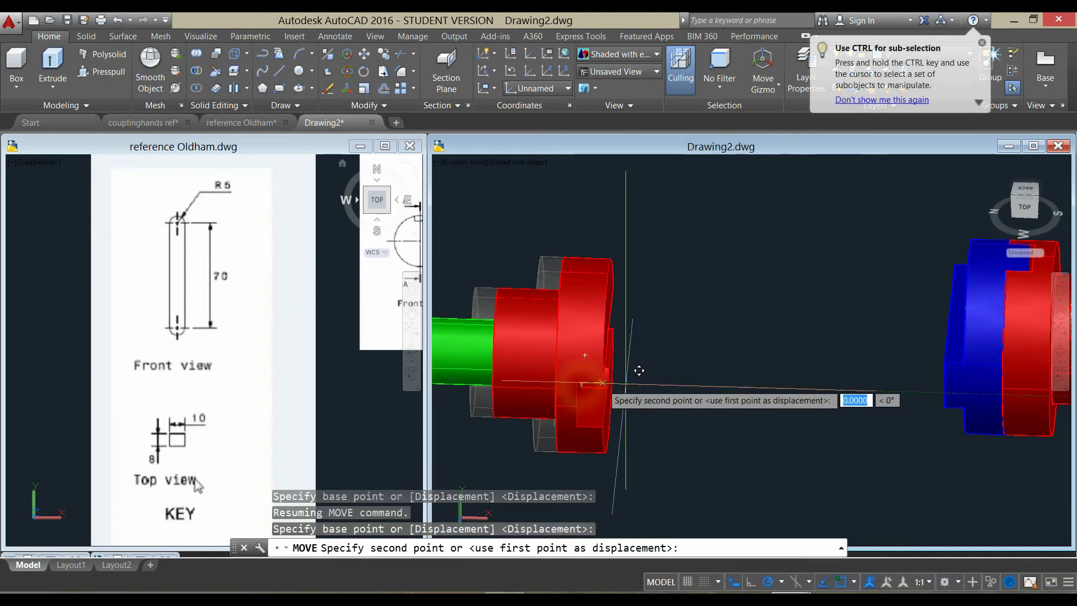
scroll(713, 373, down, 3)
middle_drag(716, 372, 568, 364)
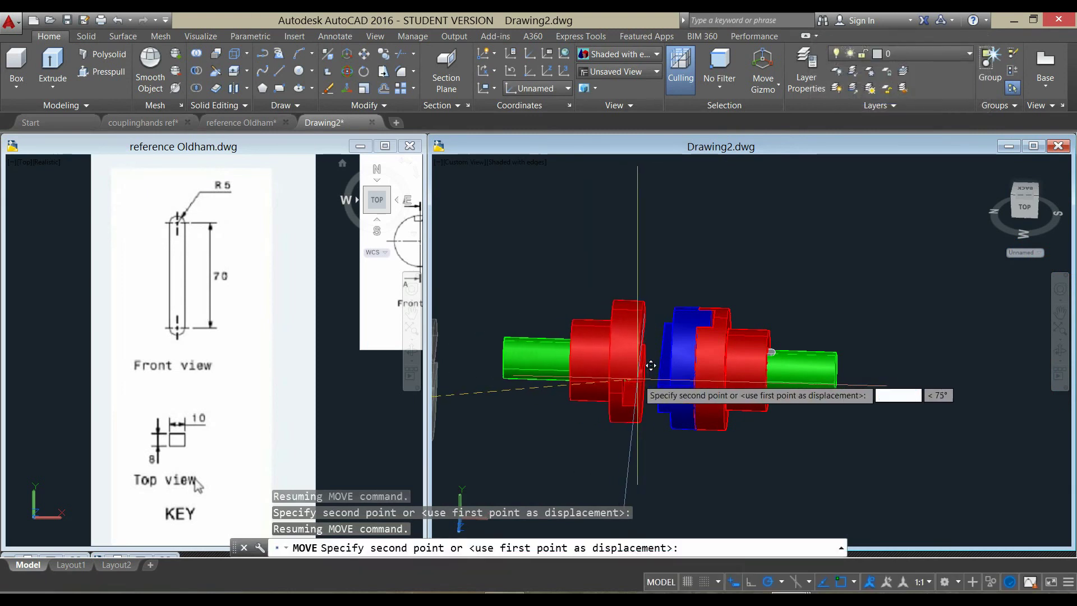
scroll(645, 373, up, 3)
scroll(702, 381, up, 4)
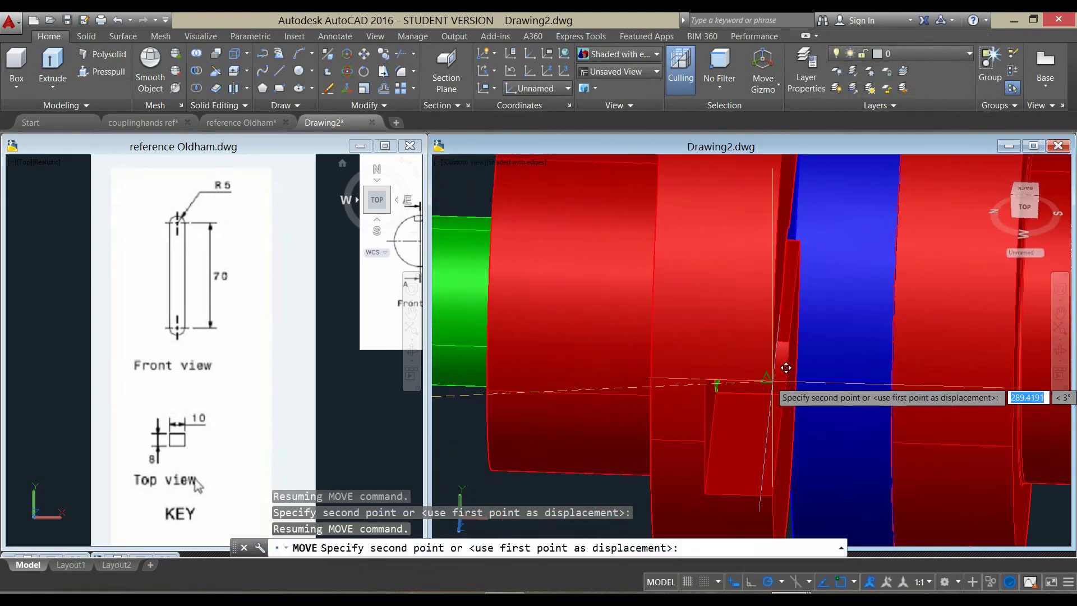
click(800, 380)
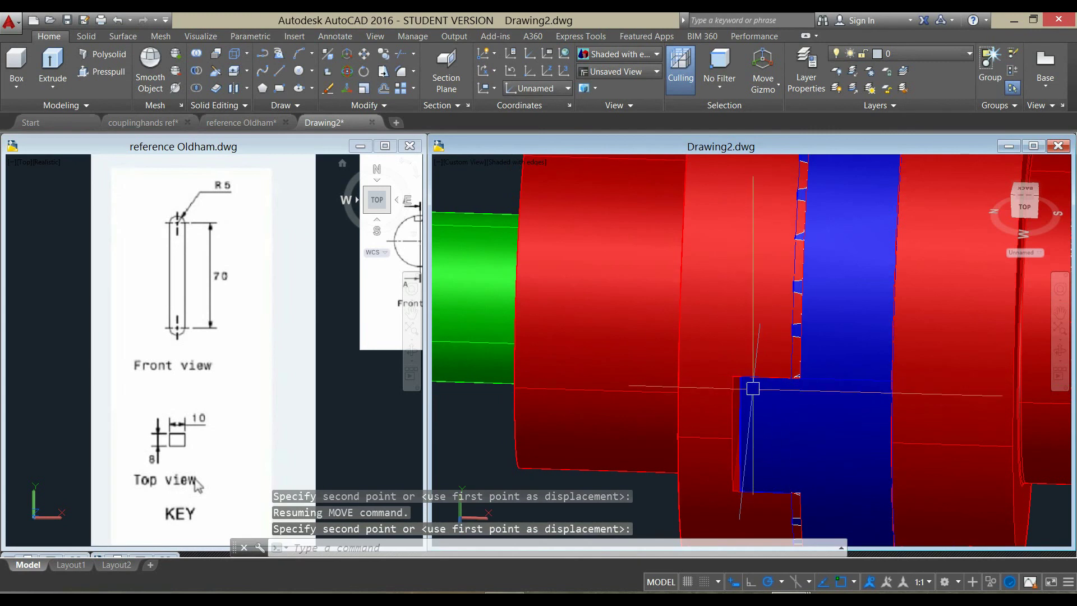
Undo that move with Ctrl+Z so the part stands apart again.
scroll(649, 384, down, 5)
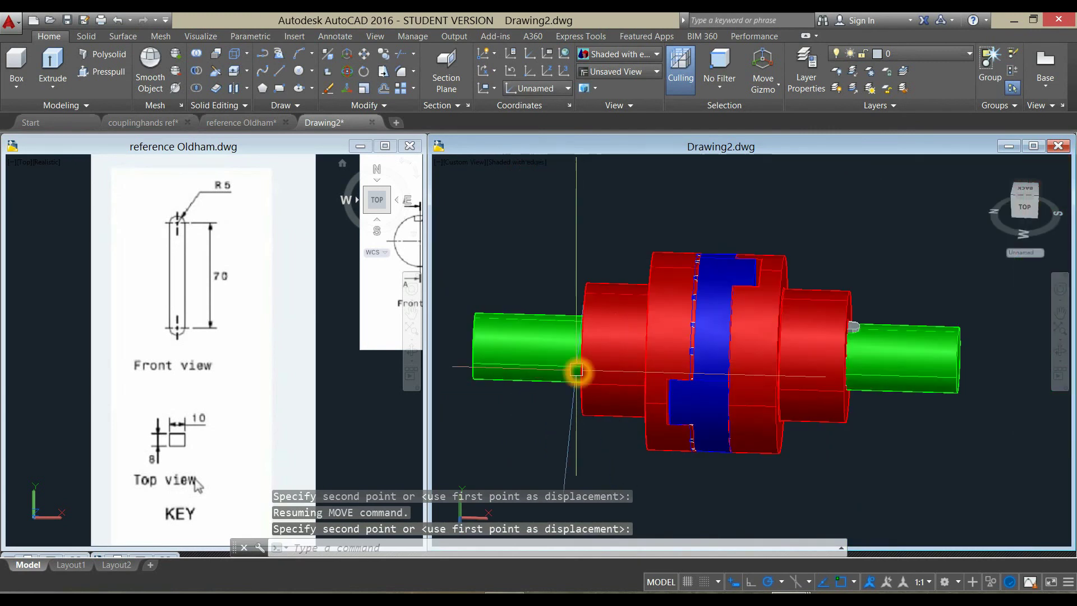
key(ctrl+z)
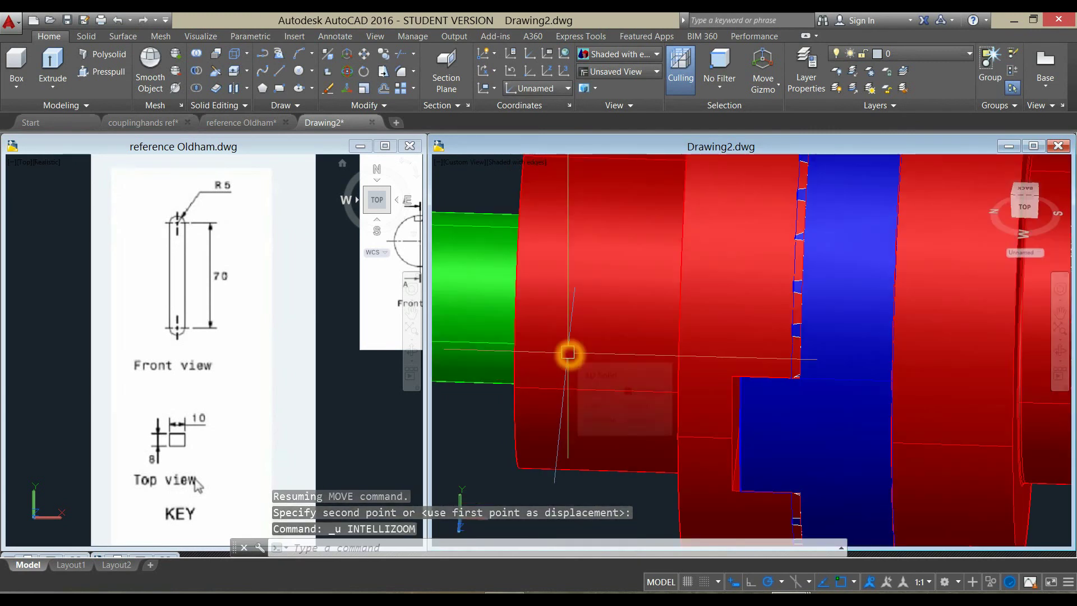
key(ctrl+z)
Window-select the left flange-and-shaft part and undo the recent zoom changes.
click(501, 308)
click(577, 418)
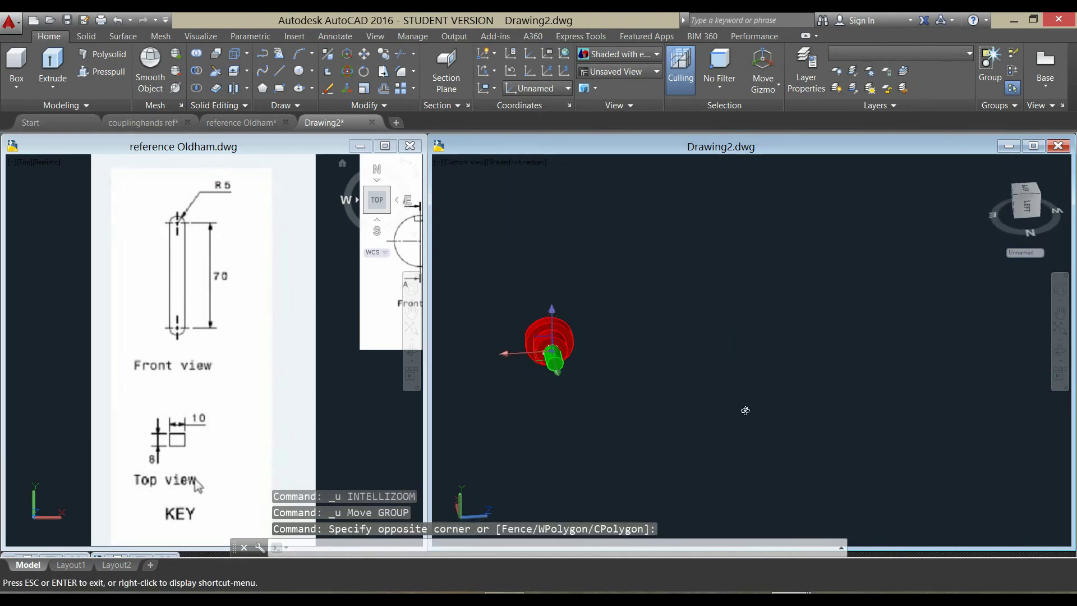
scroll(501, 378, up, 2)
scroll(561, 360, up, 2)
scroll(615, 330, up, 2)
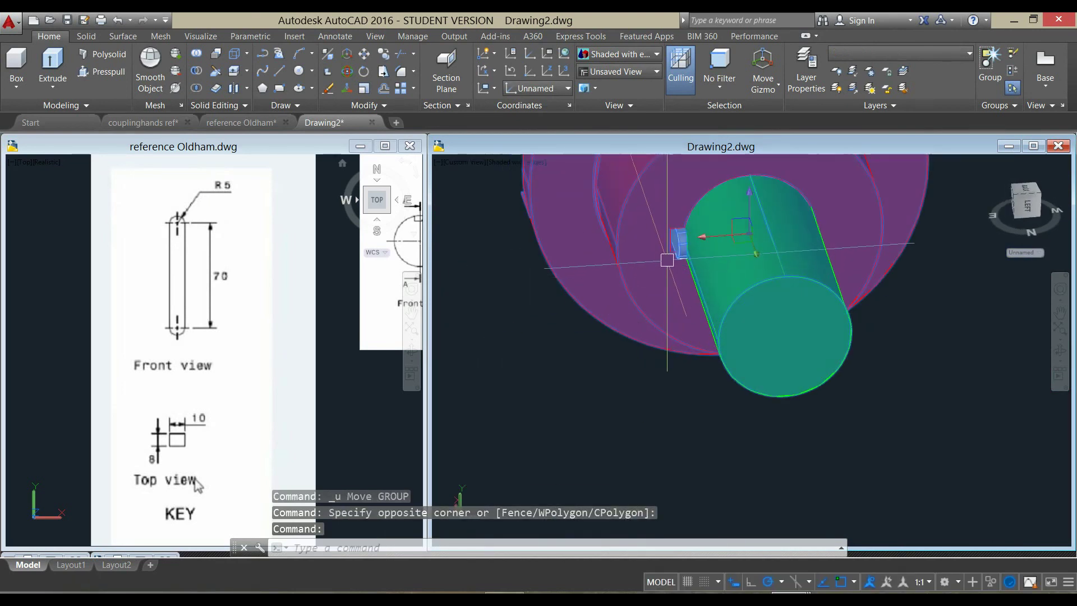
scroll(622, 391, down, 4)
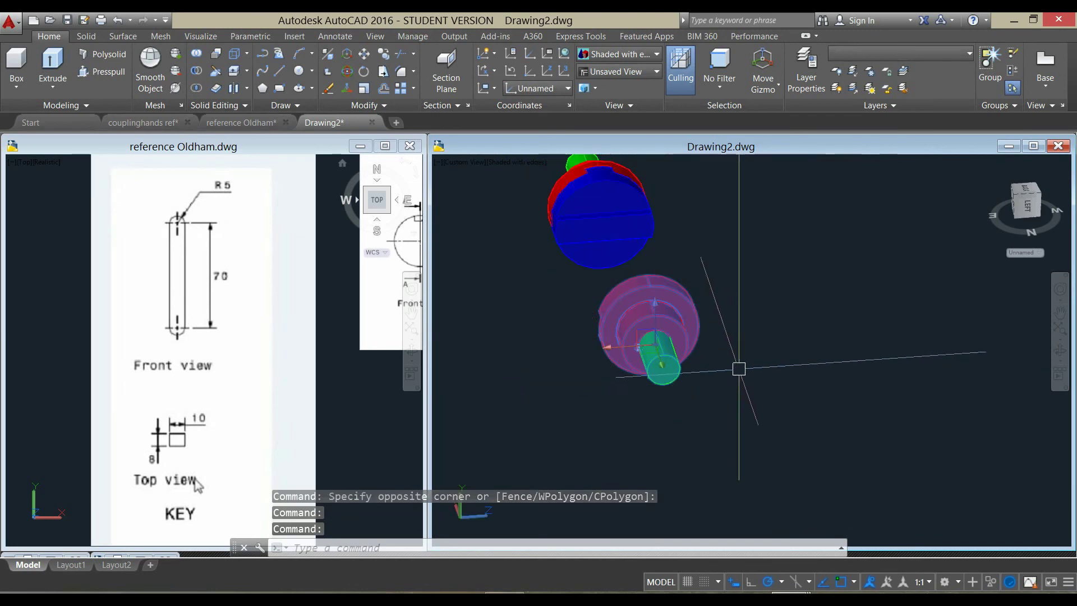
key(ctrl+z)
key(ctrl+z)
Move the left part from its flange face toward the blue disc.
right_click(719, 264)
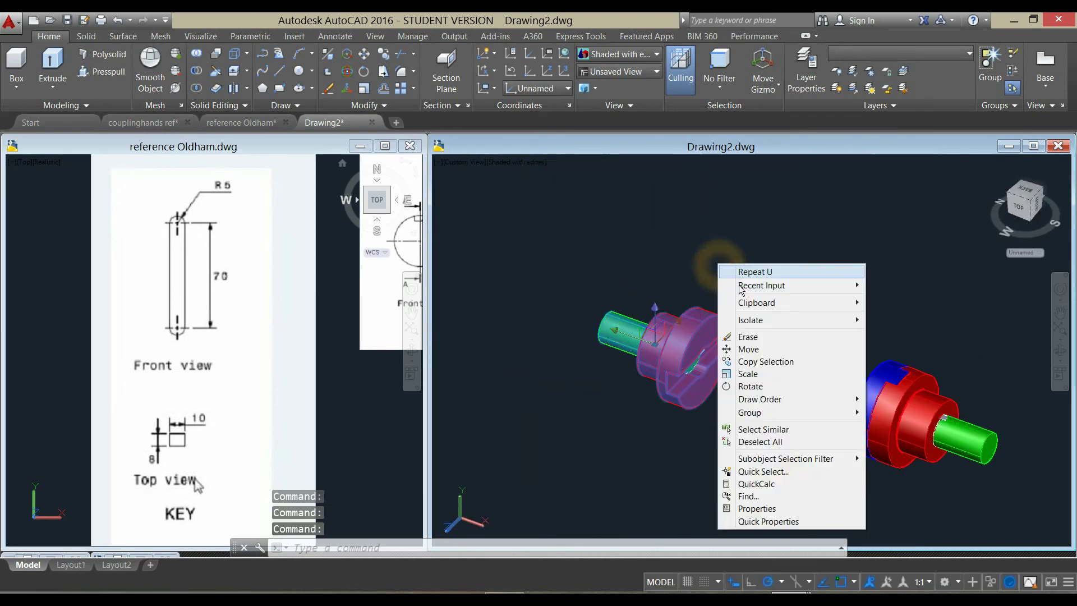
click(756, 353)
middle_drag(710, 417, 620, 366)
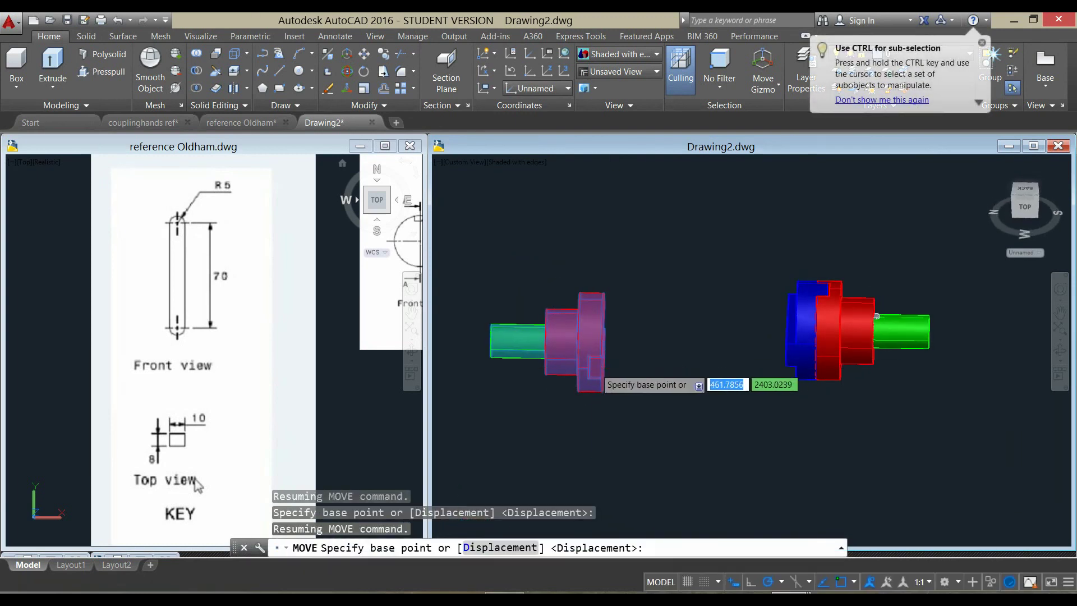
scroll(592, 292, up, 5)
click(627, 337)
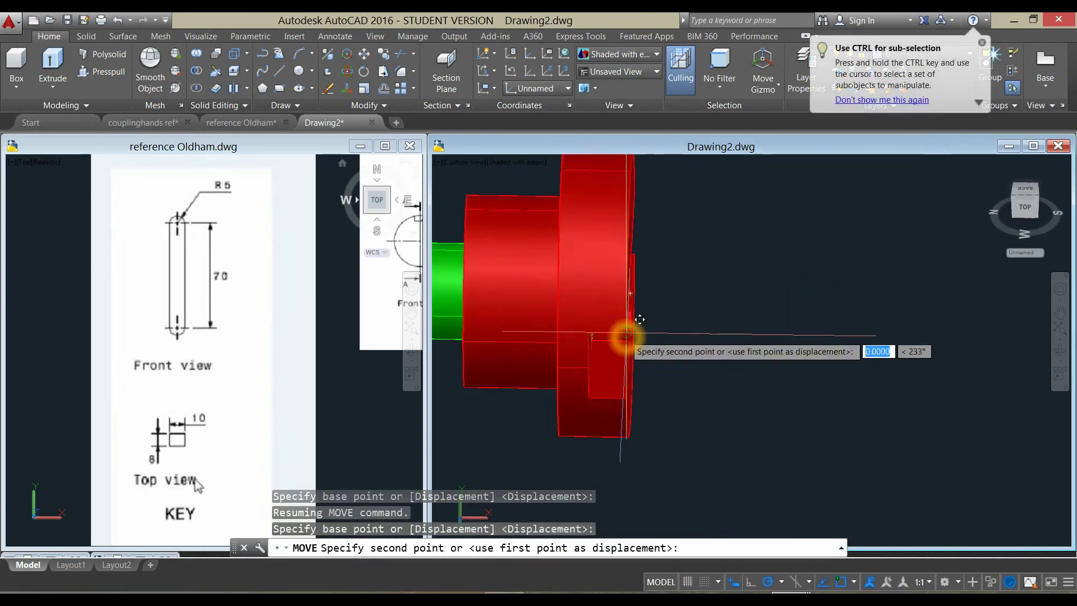
scroll(690, 342, down, 5)
middle_drag(825, 376, 715, 381)
scroll(729, 379, up, 5)
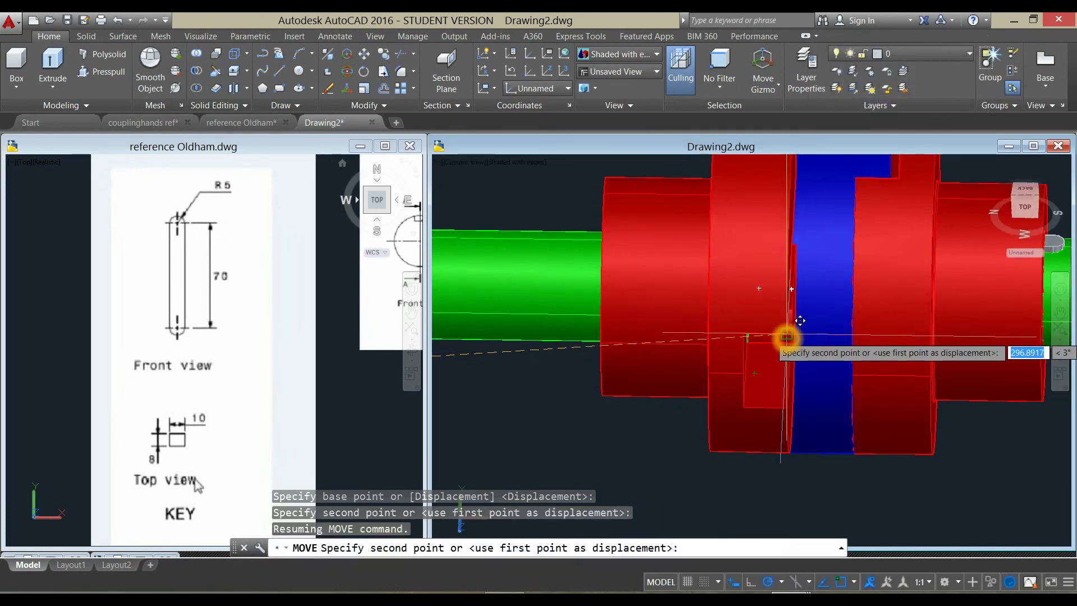
Orbit the assembled coupling into an isometric view.
scroll(724, 359, down, 3)
scroll(659, 390, down, 2)
mouse_move(637, 413)
shift+middle_down()
mouse_move(545, 421)
mouse_move(557, 369)
mouse_move(760, 321)
shift+middle_up()
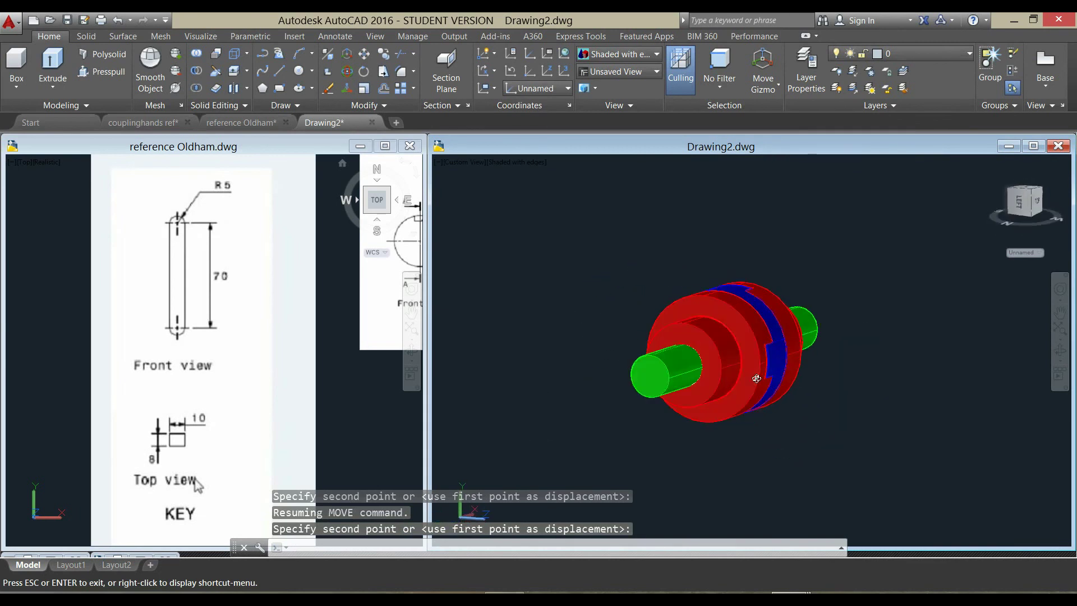
mouse_move(758, 369)
shift+middle_down()
mouse_move(630, 404)
mouse_move(637, 415)
shift+middle_up()
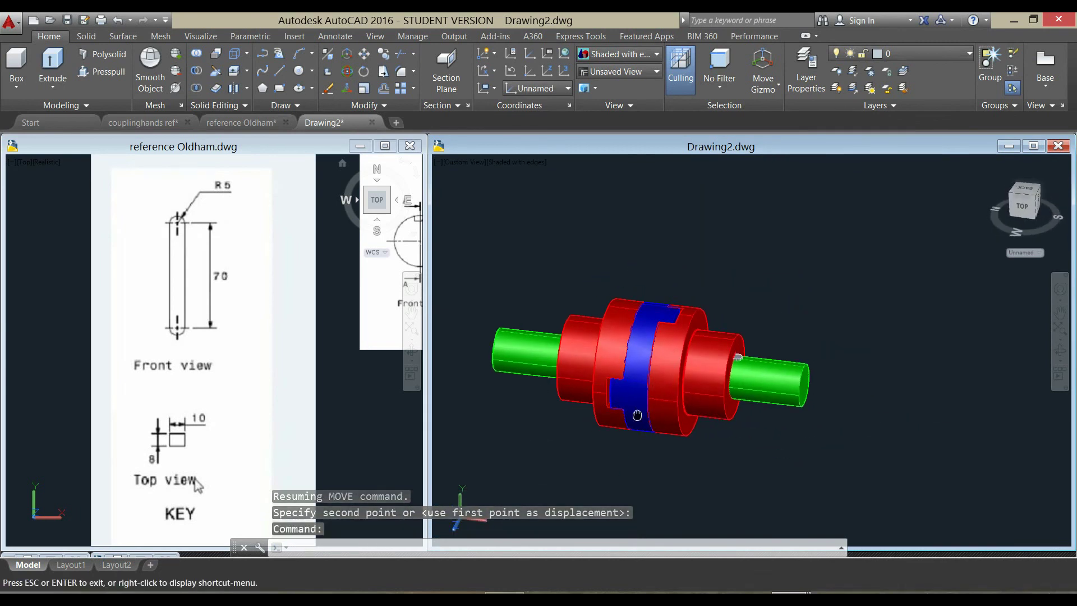
scroll(662, 387, up, 2)
scroll(702, 337, up, 1)
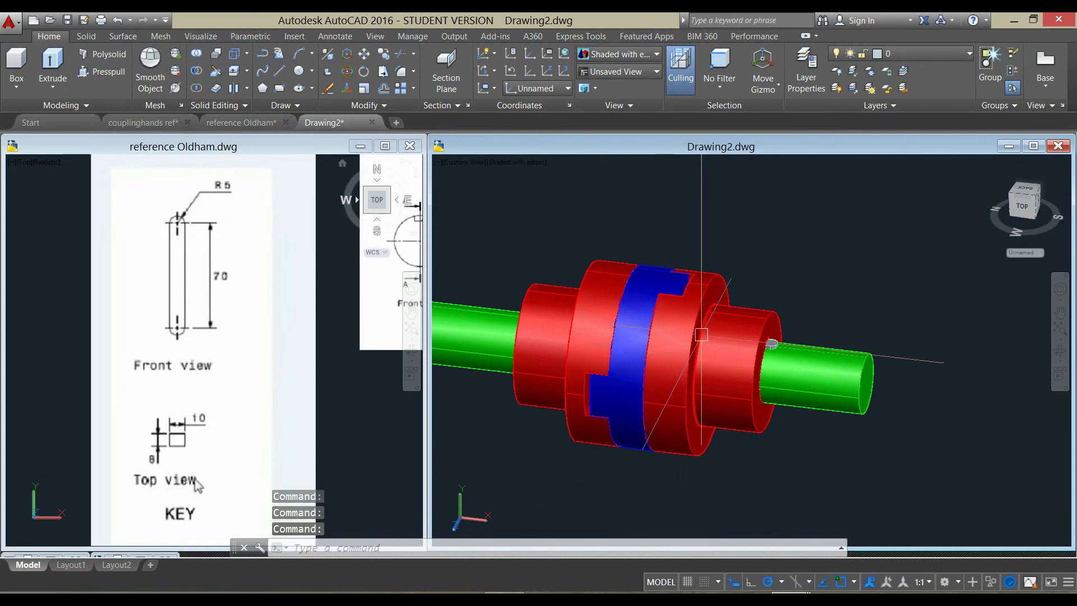
scroll(702, 331, up, 2)
Select the right coupling half and orbit to a side-on view.
click(699, 321)
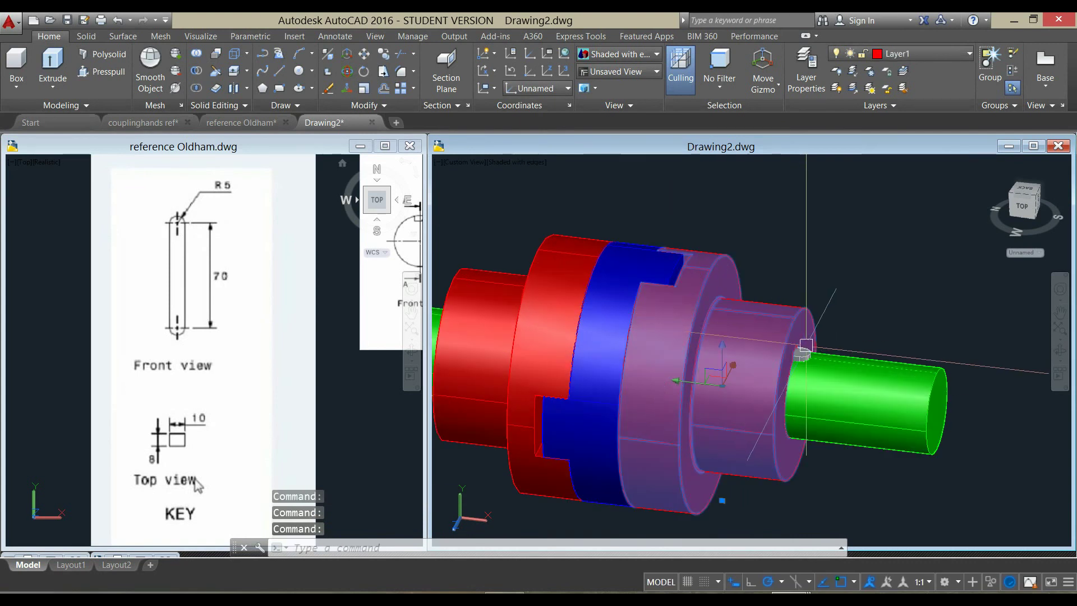
shift+middle_drag(846, 333, 841, 324)
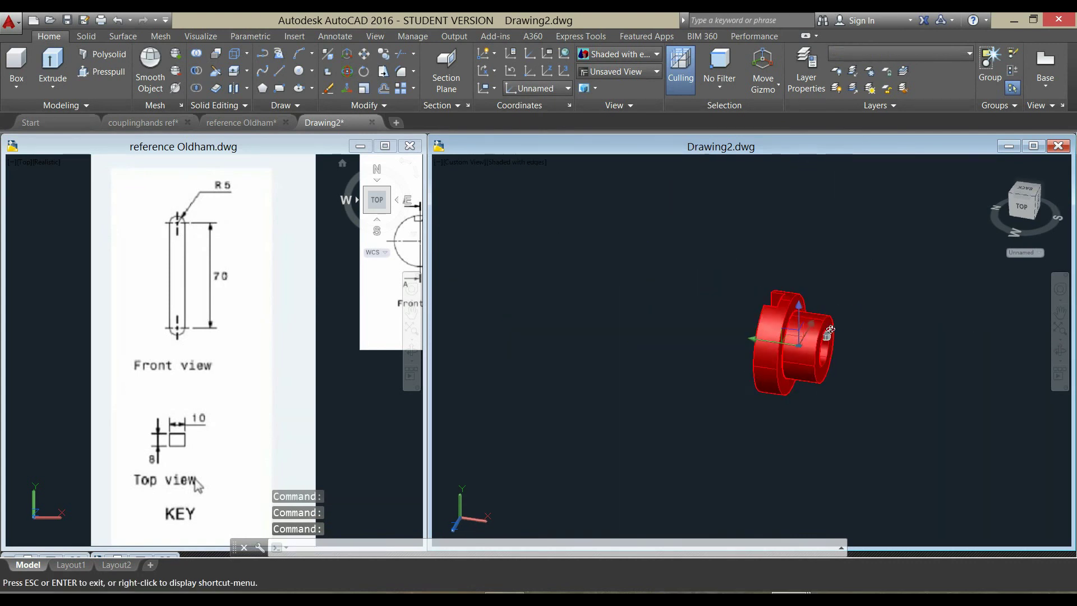
mouse_move(746, 336)
shift+middle_down()
mouse_move(880, 356)
mouse_move(819, 353)
shift+middle_up()
scroll(880, 356, up, 4)
scroll(710, 346, up, 4)
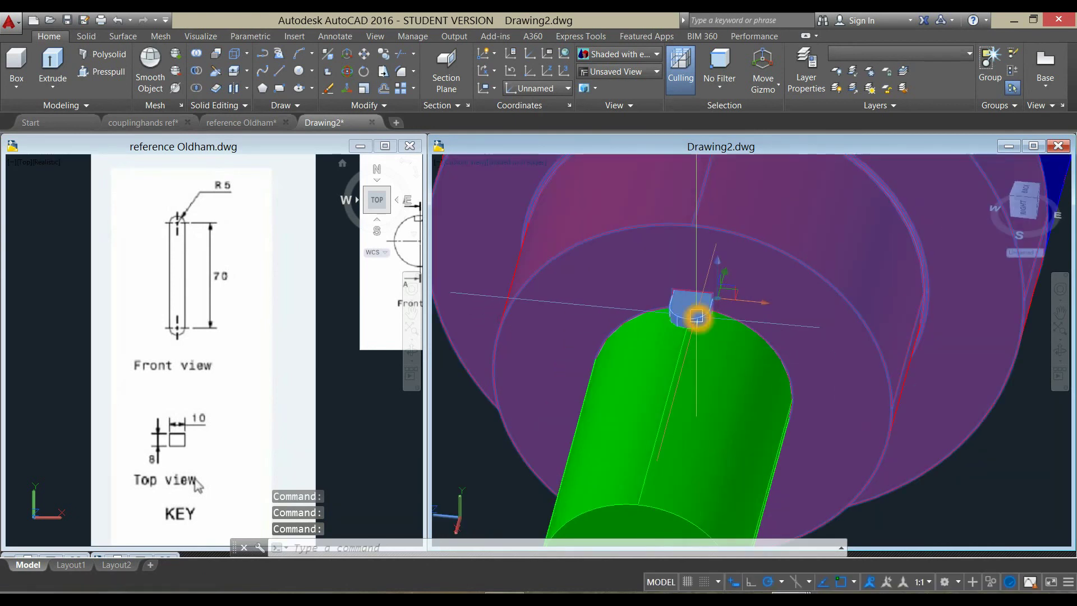
scroll(720, 373, down, 5)
shift+middle_drag(720, 365, 749, 347)
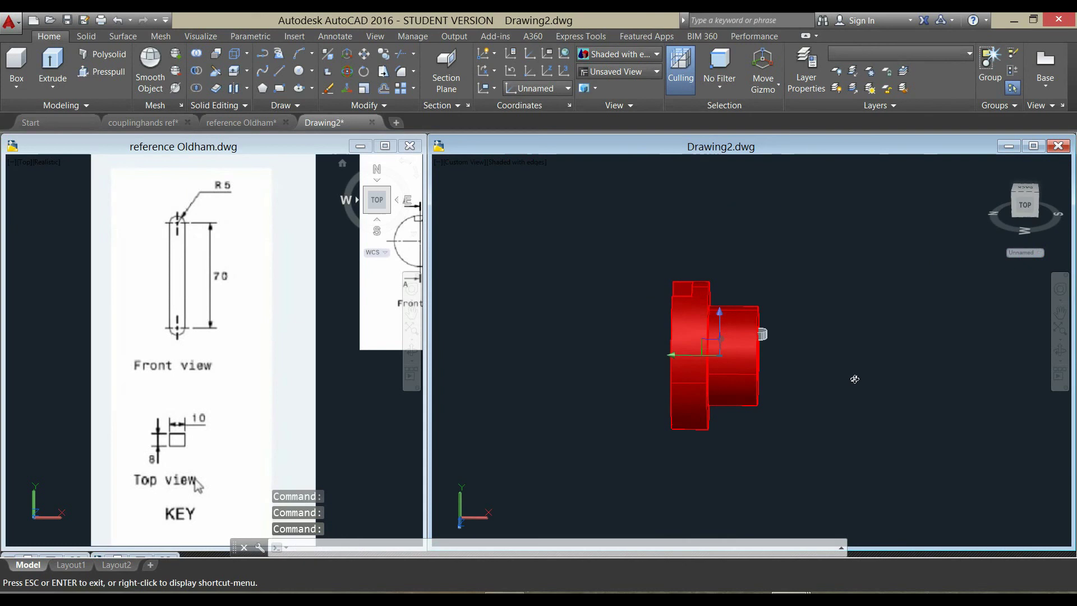
scroll(725, 330, up, 2)
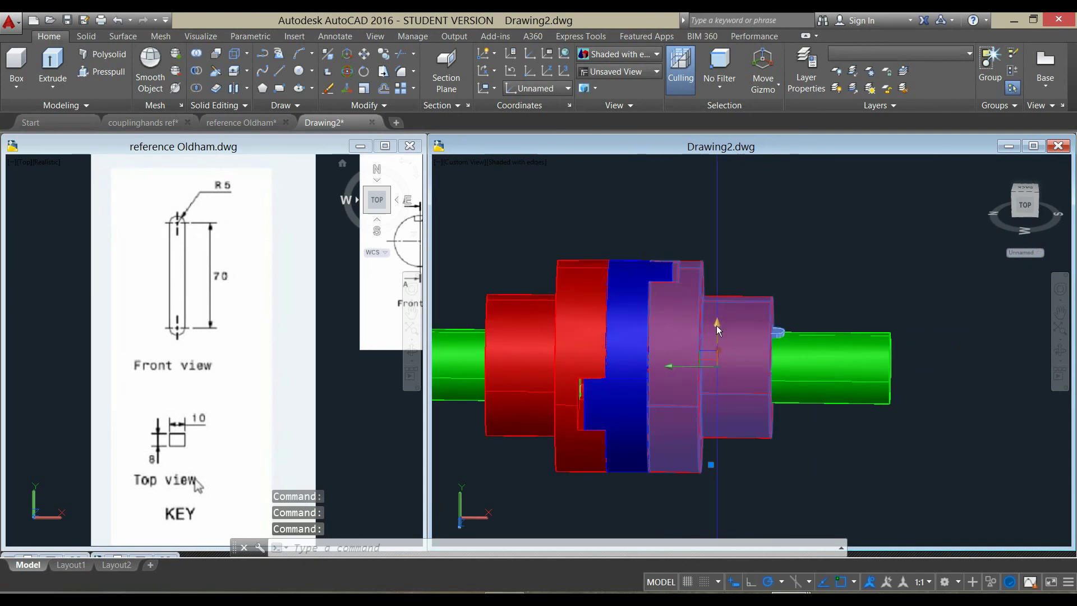
Move the right half 17 units along the gizmo's Z axis, then deselect it.
click(717, 325)
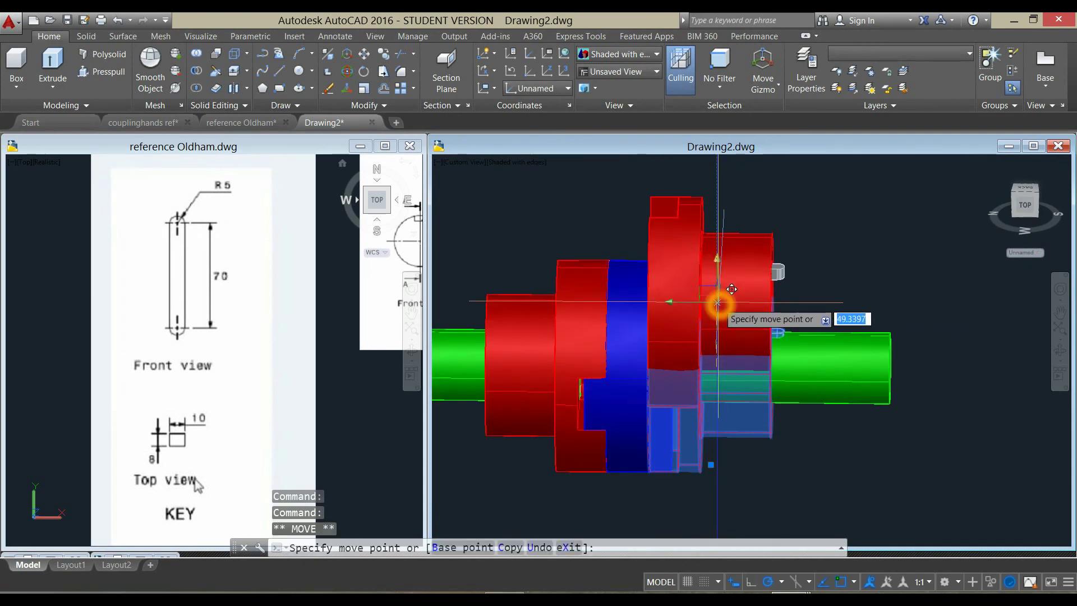
text(17)
key(Return)
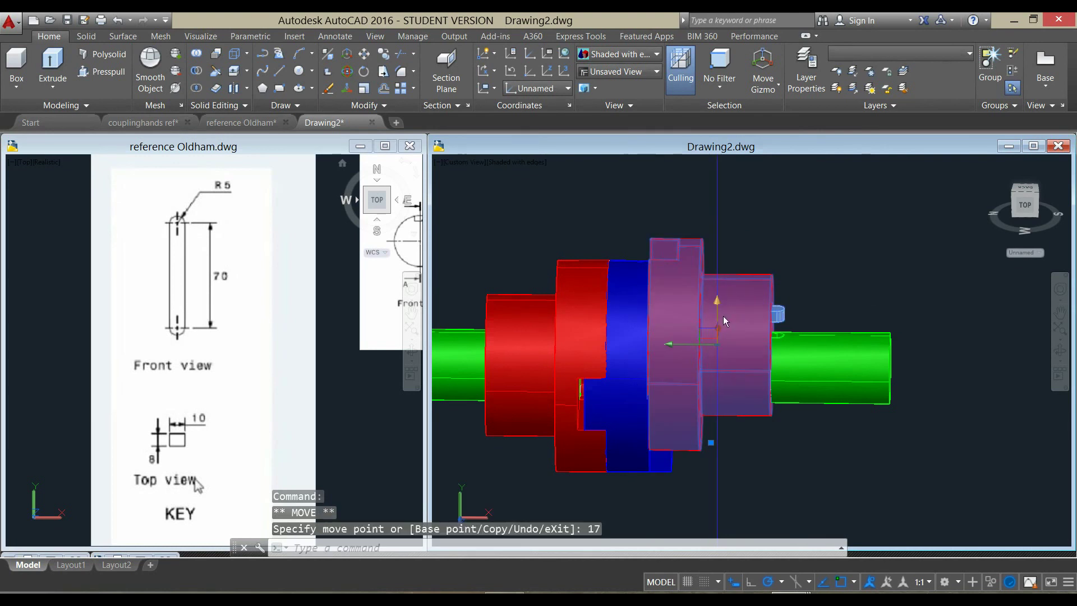
key(Escape)
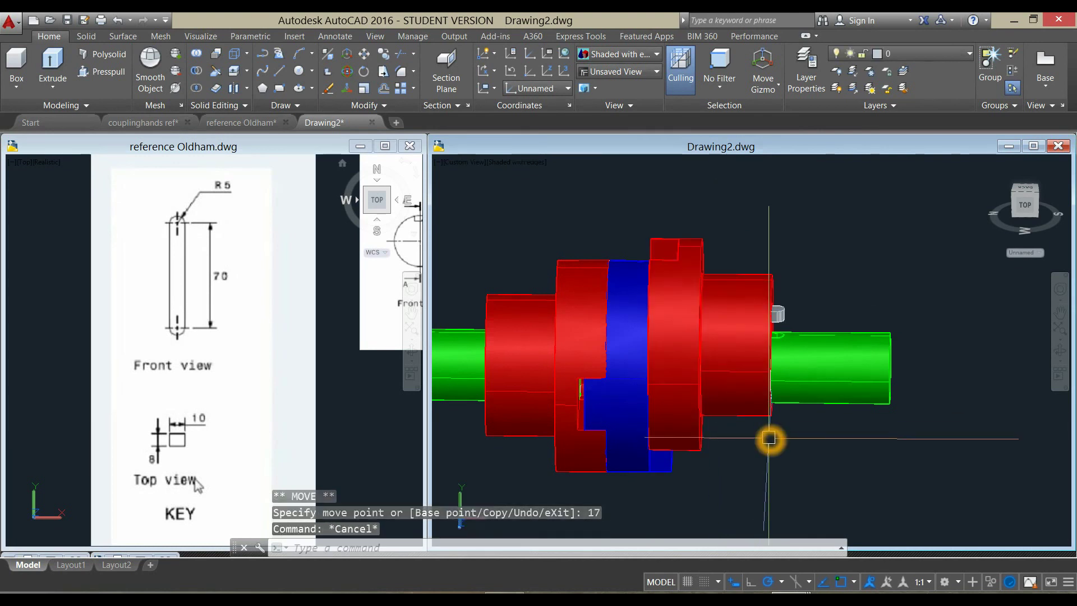
shift+middle_drag(769, 438, 722, 455)
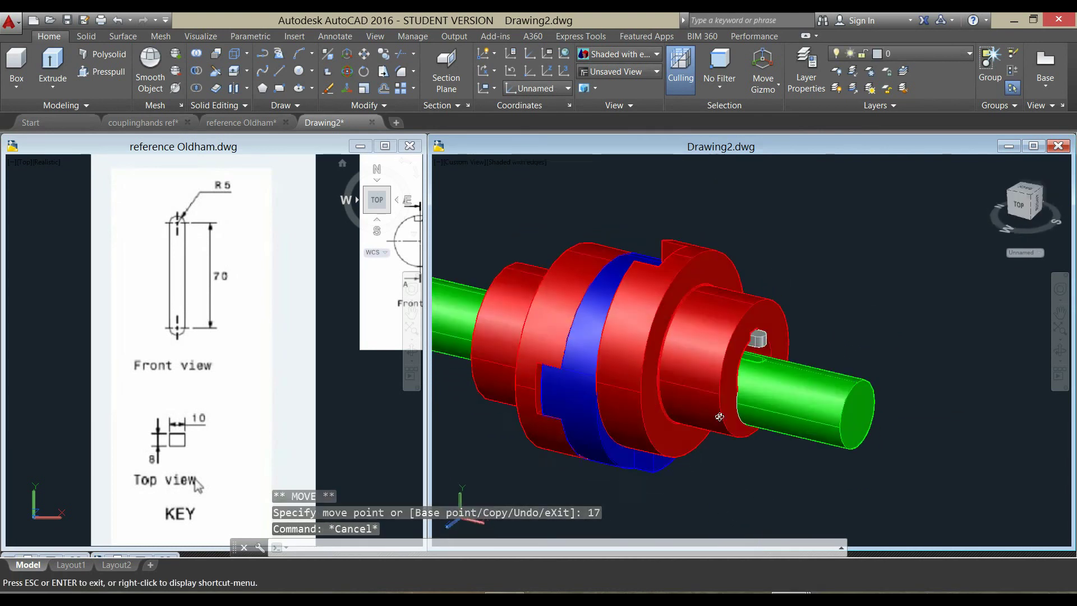
shift+middle_drag(721, 456, 766, 365)
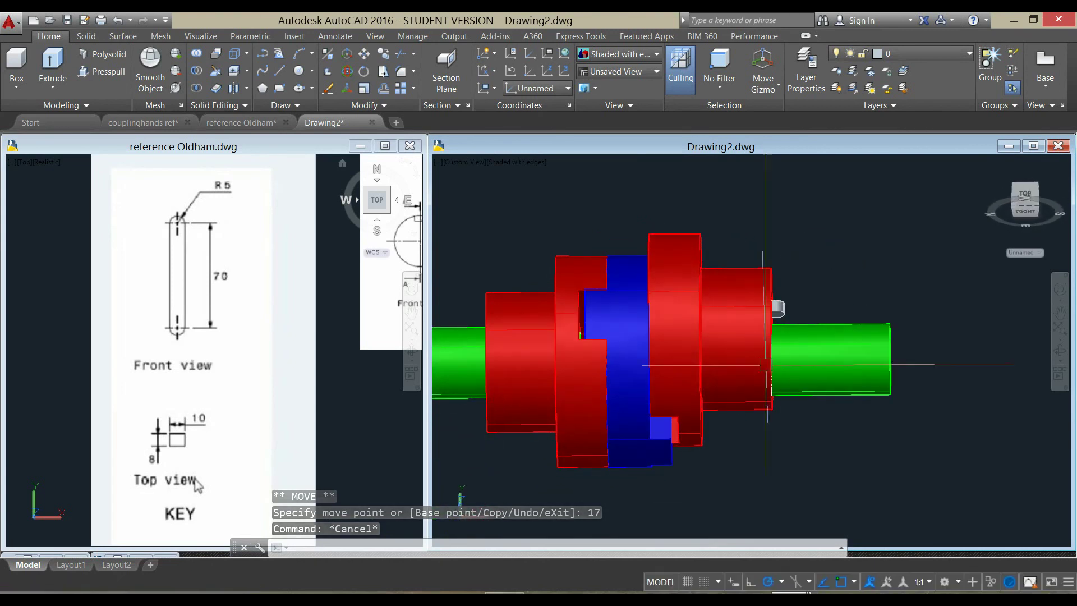
Orbit to a side-on angle and select the right red coupling half.
scroll(689, 440, up, 5)
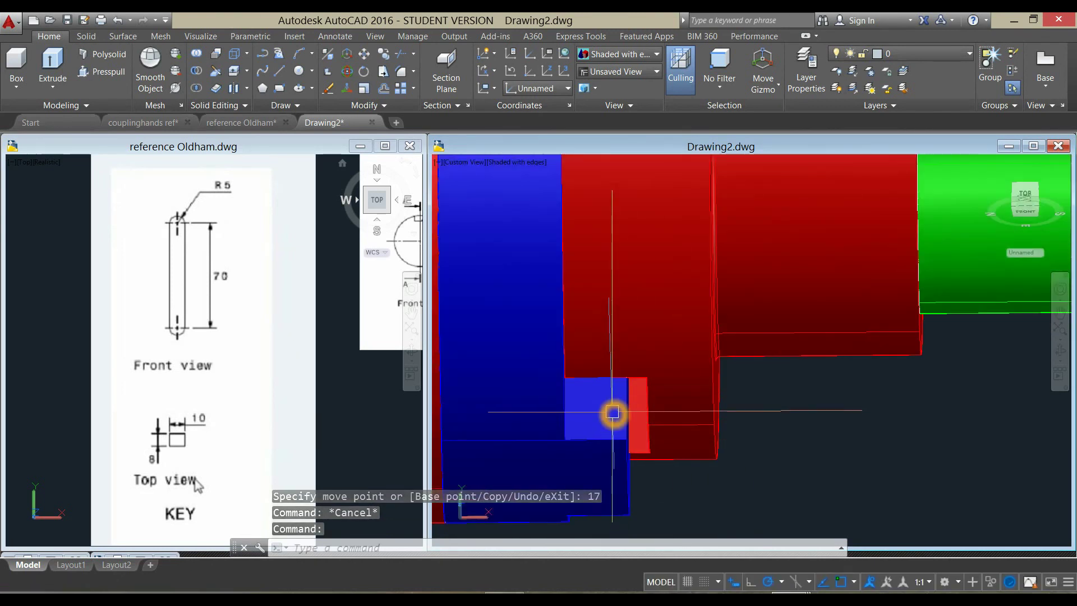
scroll(613, 413, down, 5)
mouse_move(649, 413)
shift+middle_down()
mouse_move(665, 430)
mouse_move(651, 452)
shift+middle_up()
scroll(655, 415, down, 4)
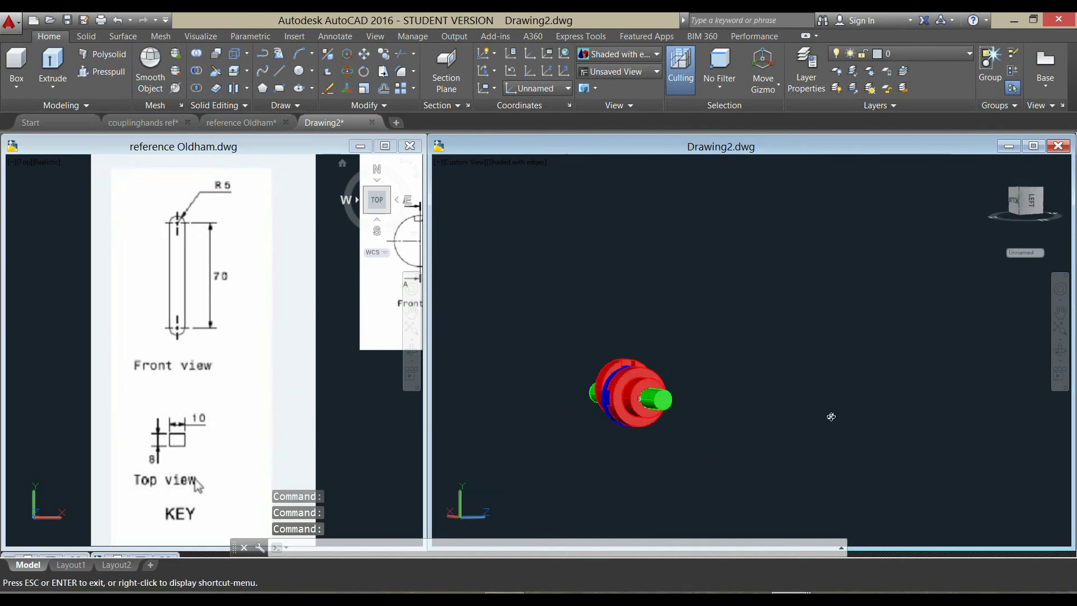
shift+middle_drag(823, 418, 626, 410)
scroll(626, 410, up, 5)
click(652, 401)
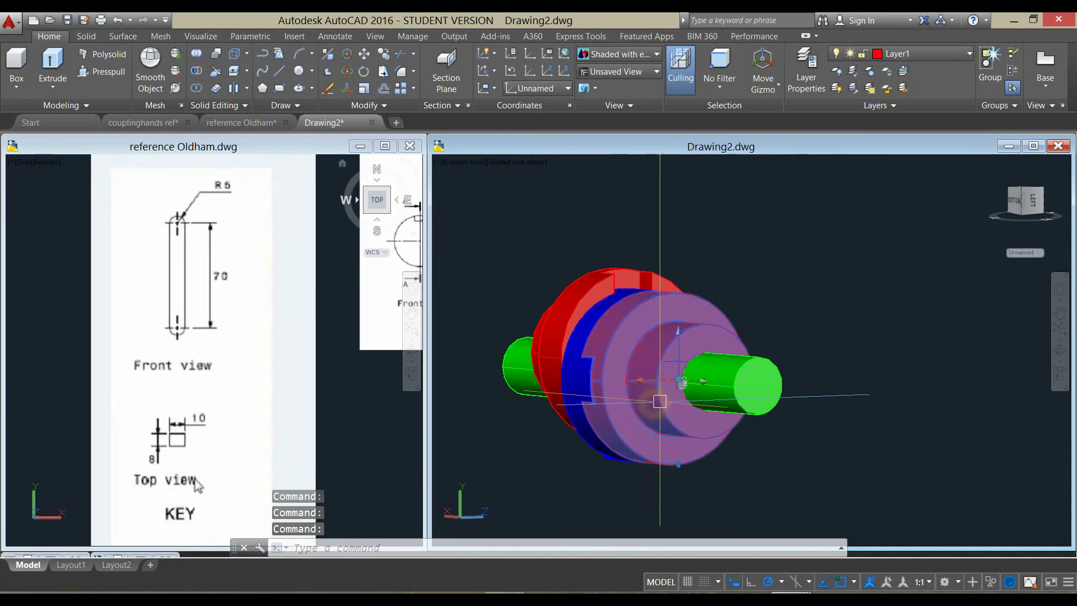
Move the right half a further 17 units with the move gizmo, then deselect.
scroll(676, 392, up, 4)
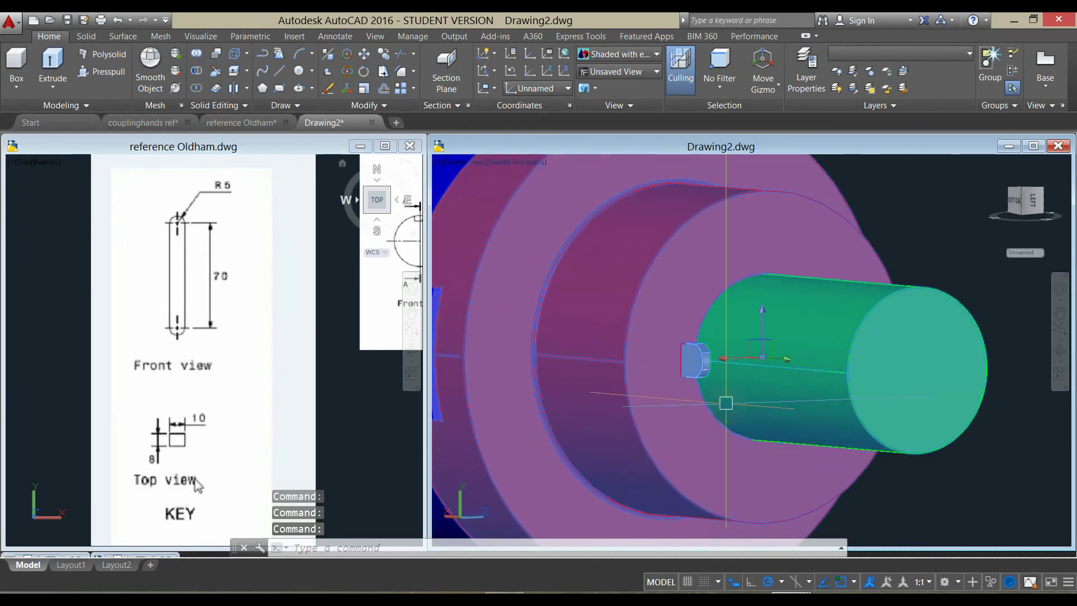
scroll(714, 394, down, 6)
middle_drag(684, 409, 673, 428)
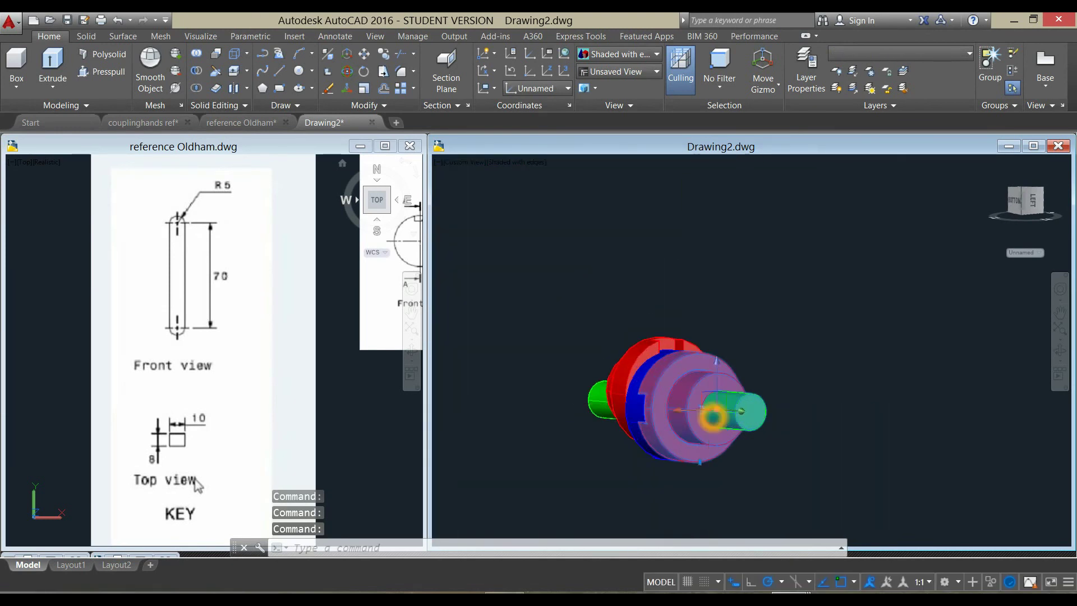
scroll(703, 436, up, 5)
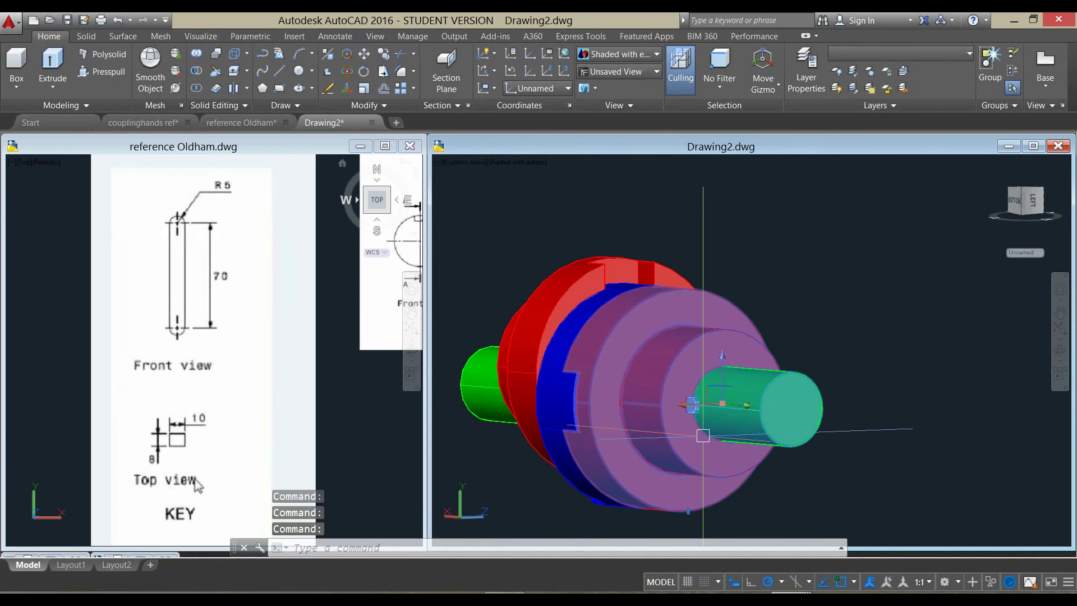
click(689, 410)
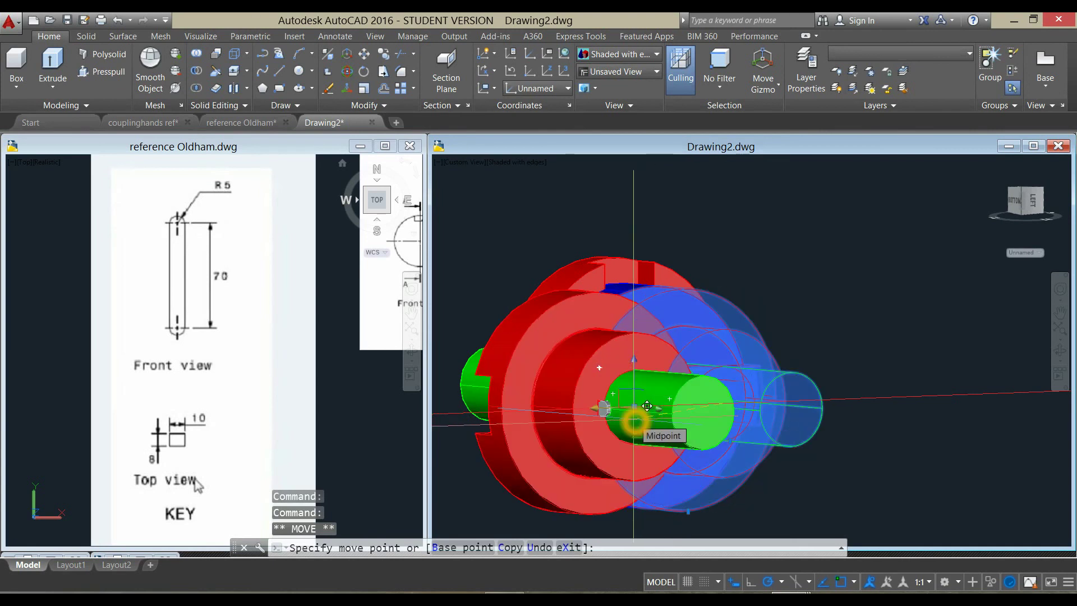
text(17)
key(Return)
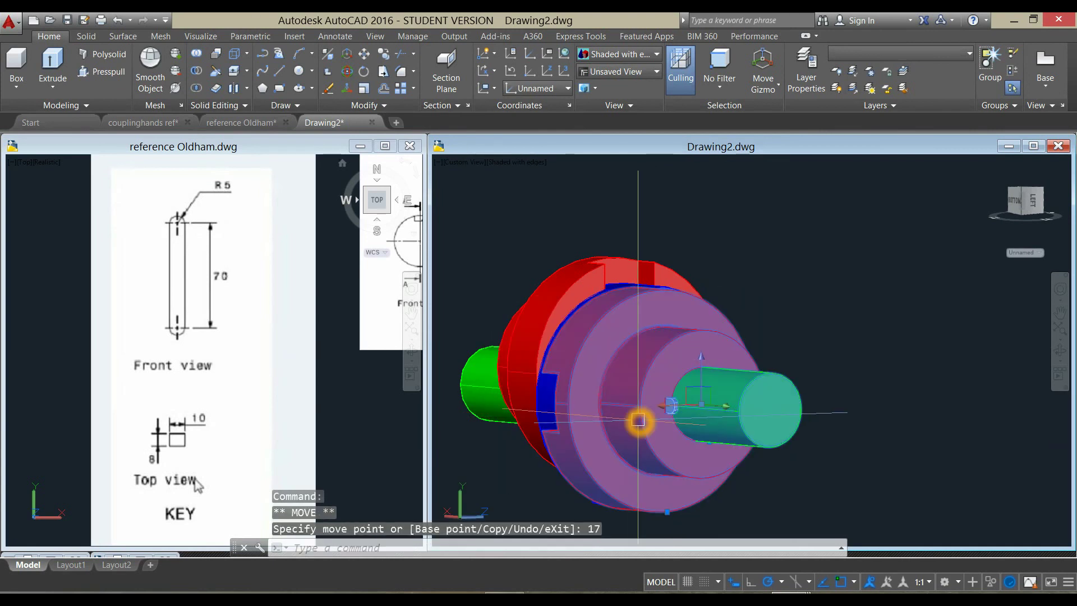
key(Escape)
mouse_move(630, 418)
shift+middle_down()
mouse_move(635, 481)
mouse_move(810, 402)
mouse_move(887, 404)
mouse_move(890, 416)
mouse_move(843, 445)
mouse_move(882, 428)
mouse_move(741, 440)
mouse_move(840, 424)
shift+middle_up()
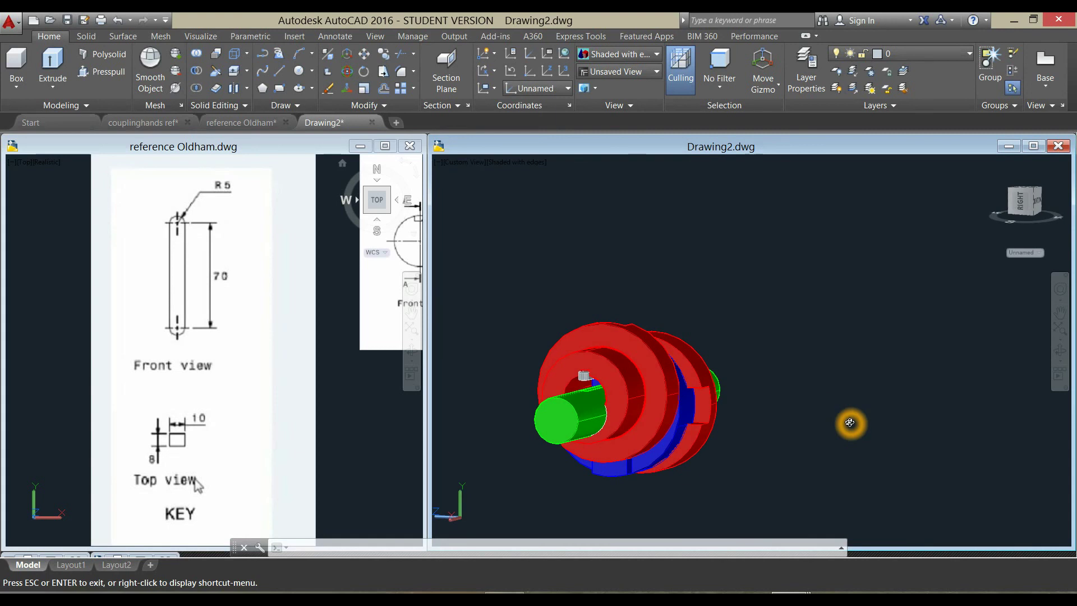
key(Escape)
scroll(596, 406, up, 5)
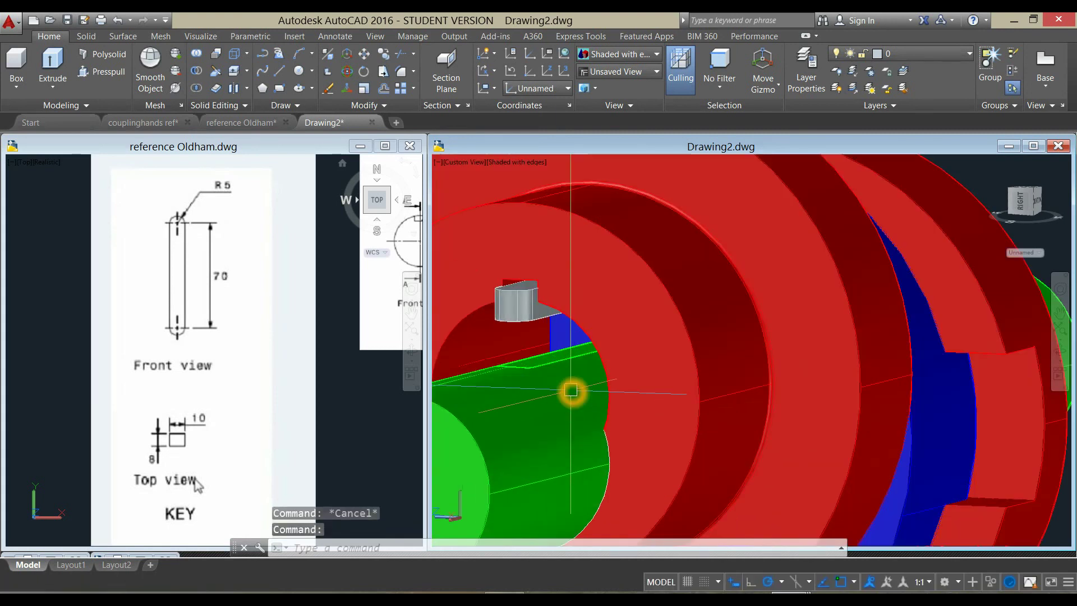
shift+middle_drag(572, 390, 557, 423)
scroll(711, 298, down, 5)
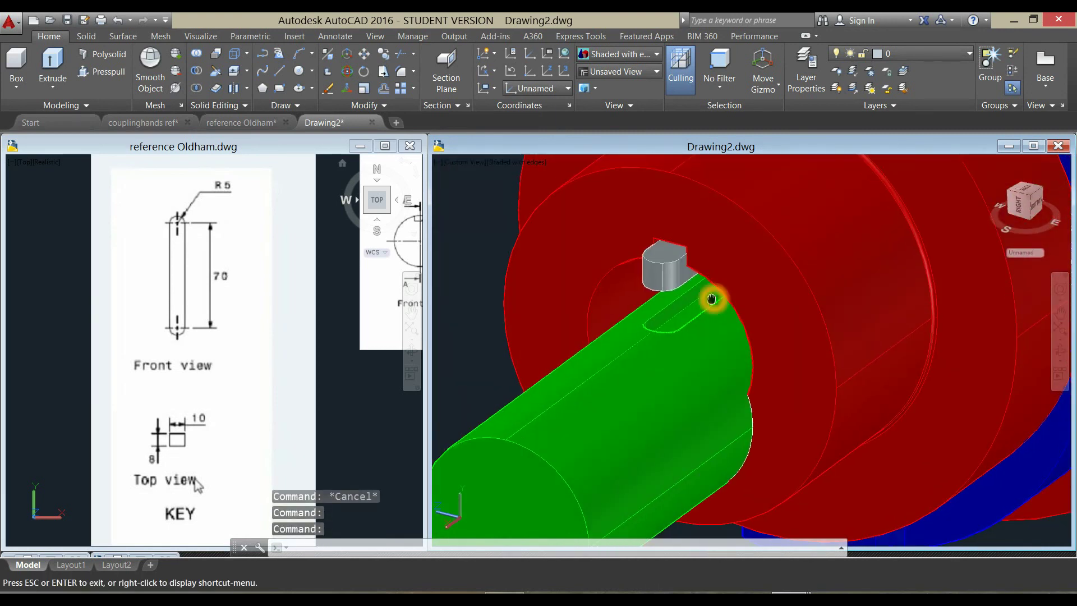
shift+middle_drag(702, 303, 695, 337)
shift+middle_drag(658, 387, 604, 353)
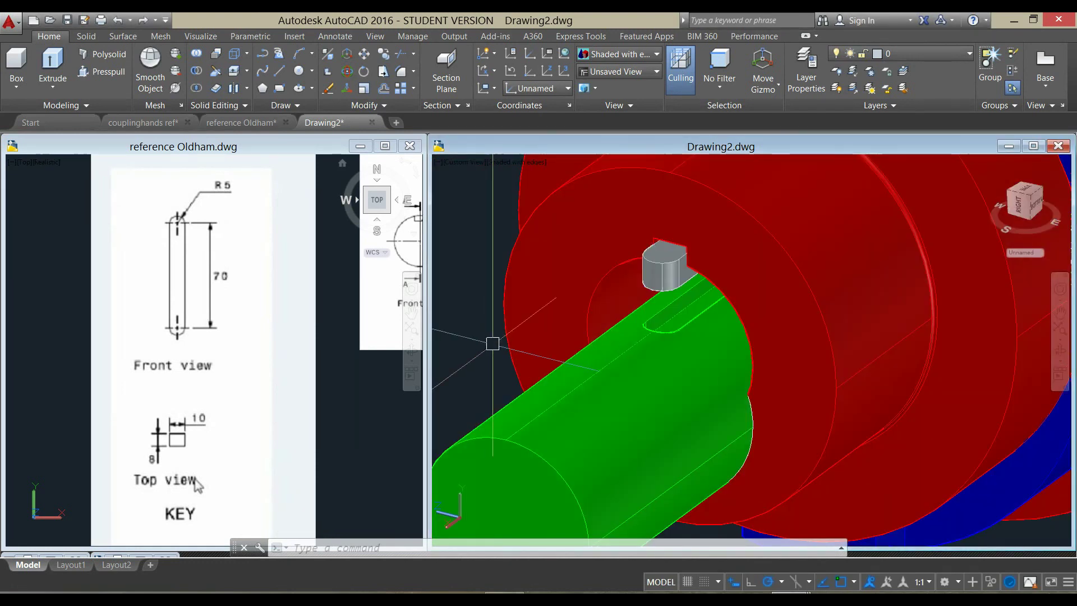
scroll(677, 320, up, 2)
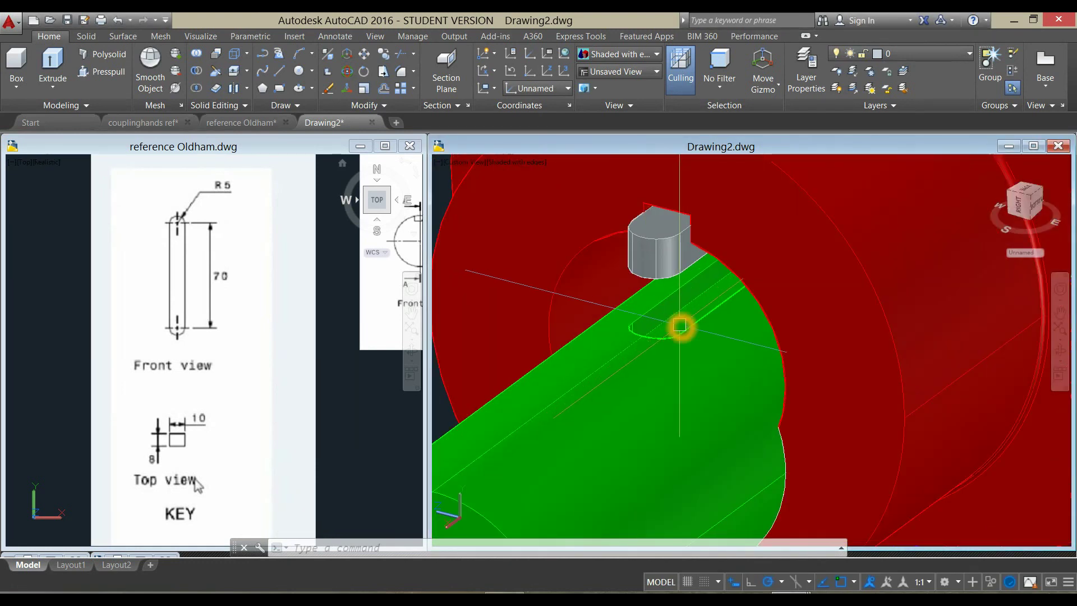
scroll(679, 326, down, 3)
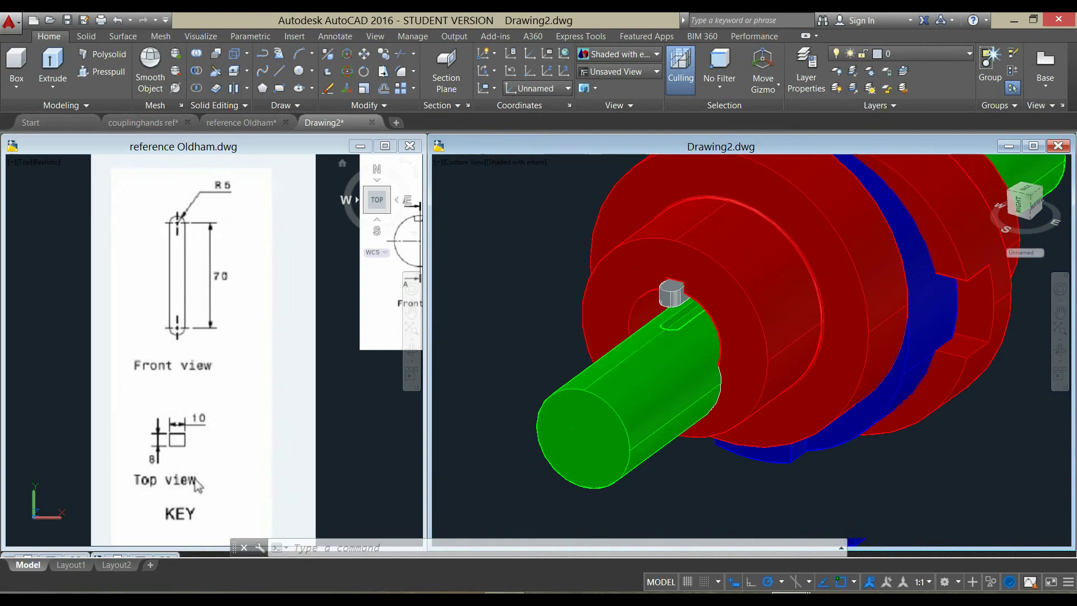
scroll(680, 339, up, 1)
click(680, 338)
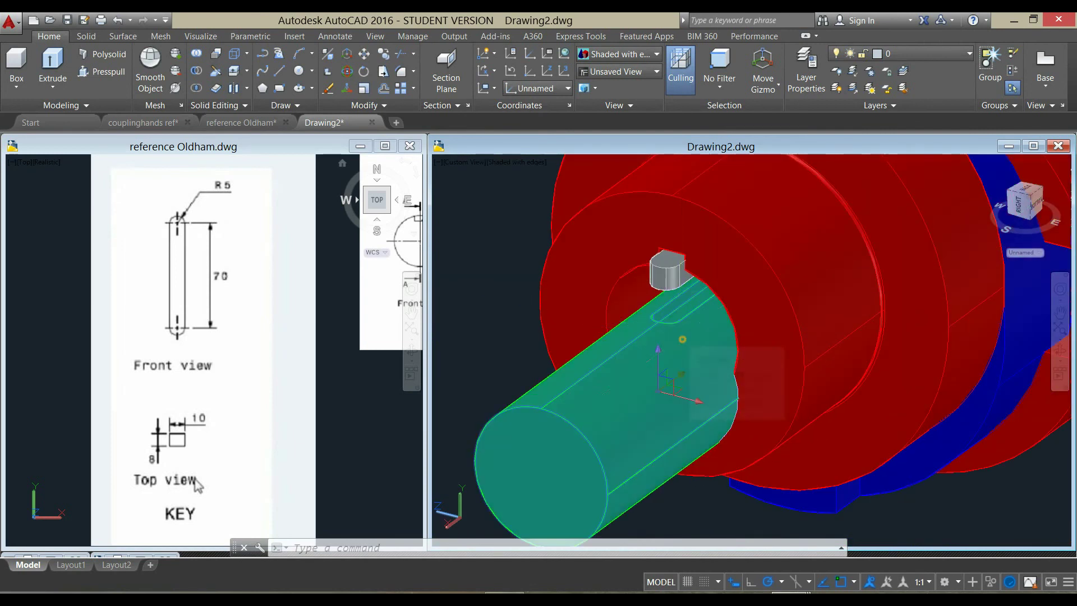
scroll(654, 326, up, 1)
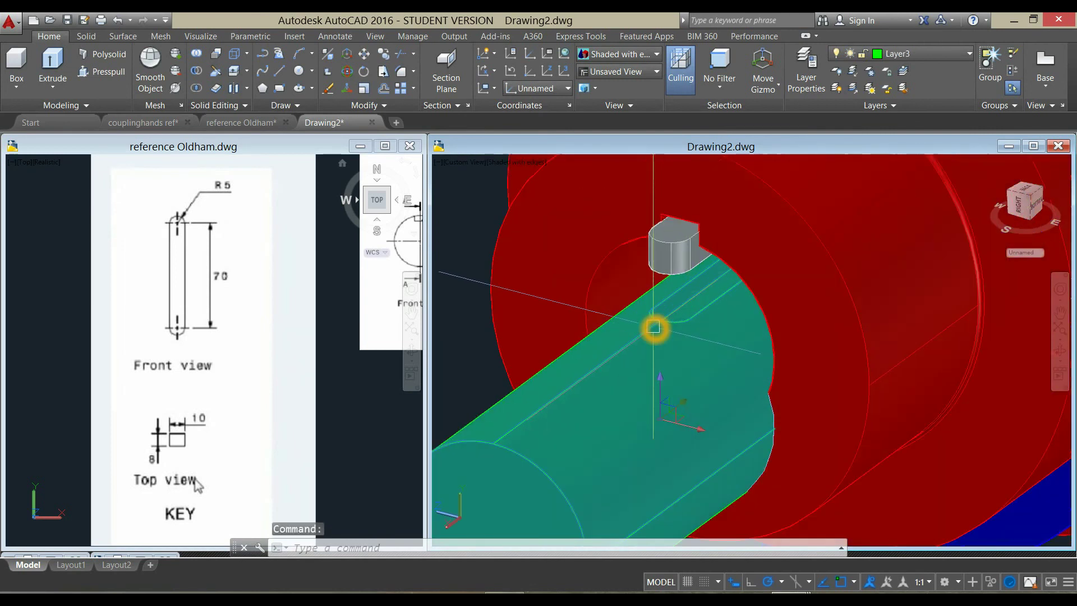
right_click(461, 307)
click(488, 393)
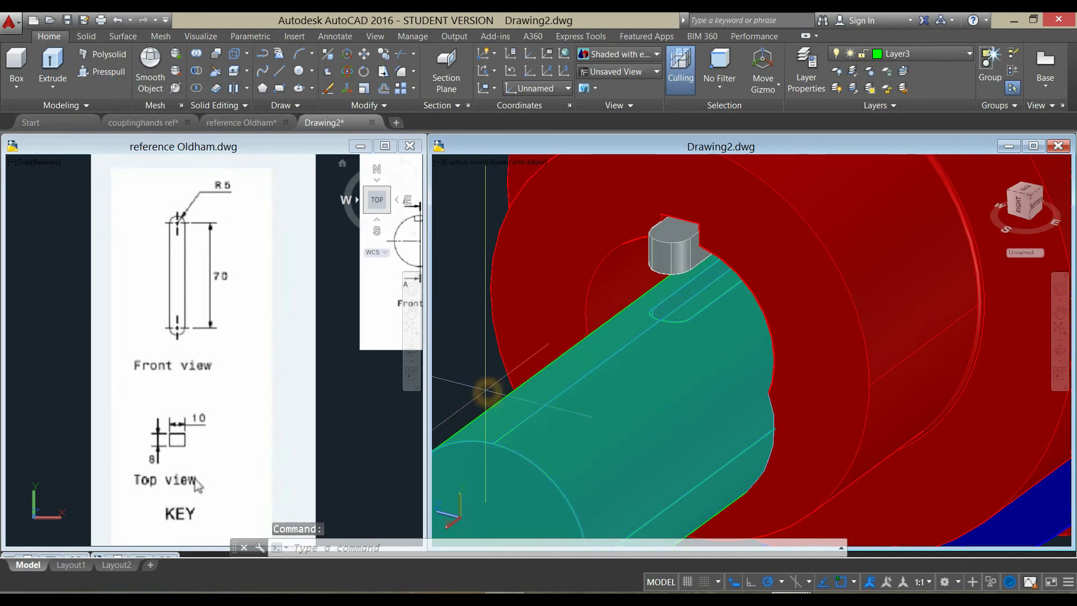
scroll(674, 320, up, 2)
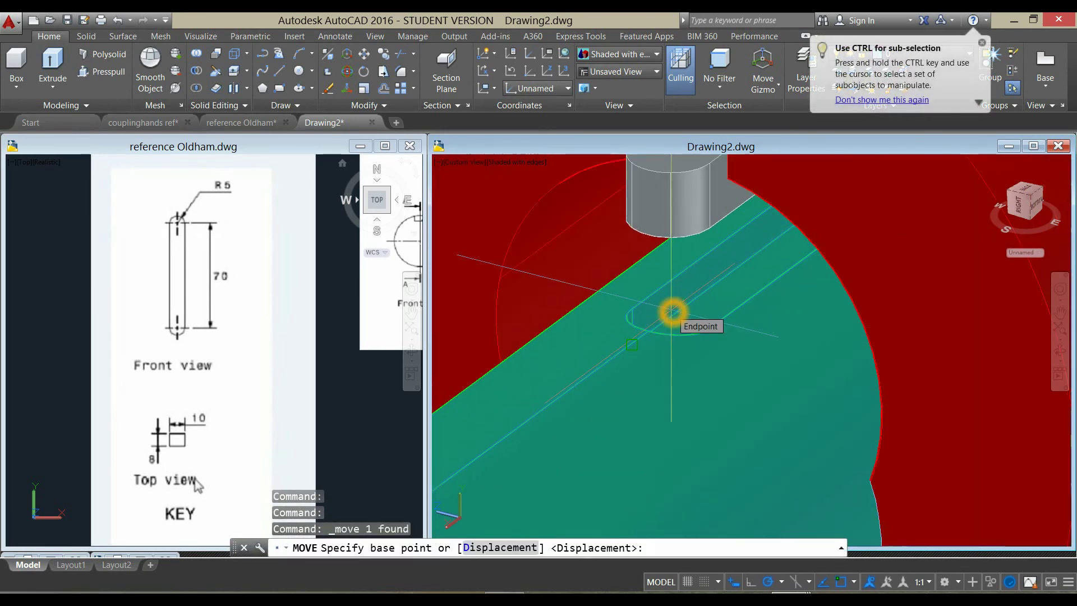
middle_drag(672, 311, 660, 336)
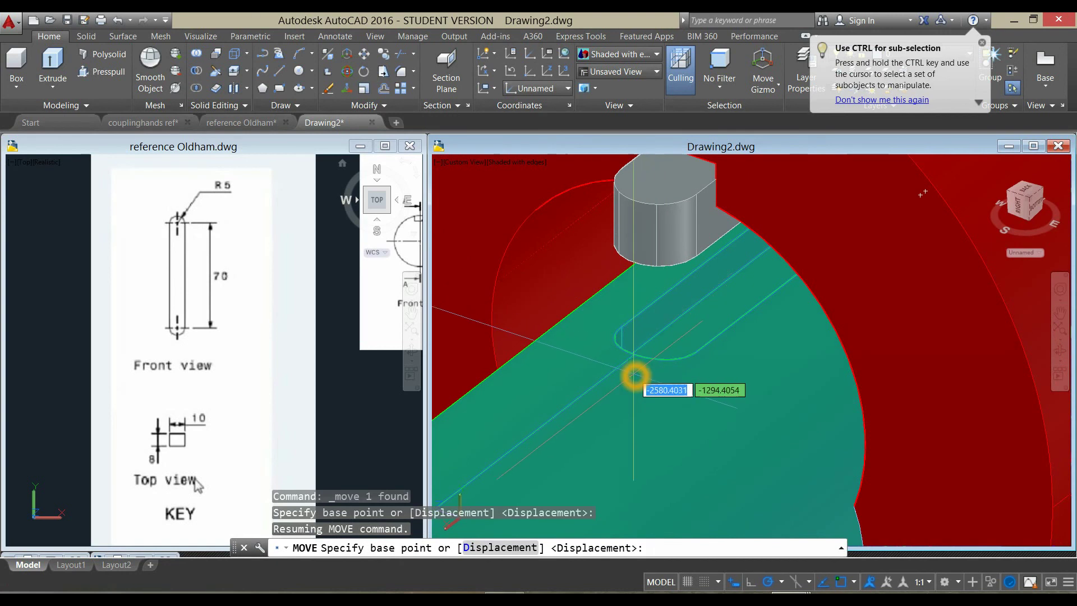
scroll(634, 373, up, 2)
shift+right_click(631, 337)
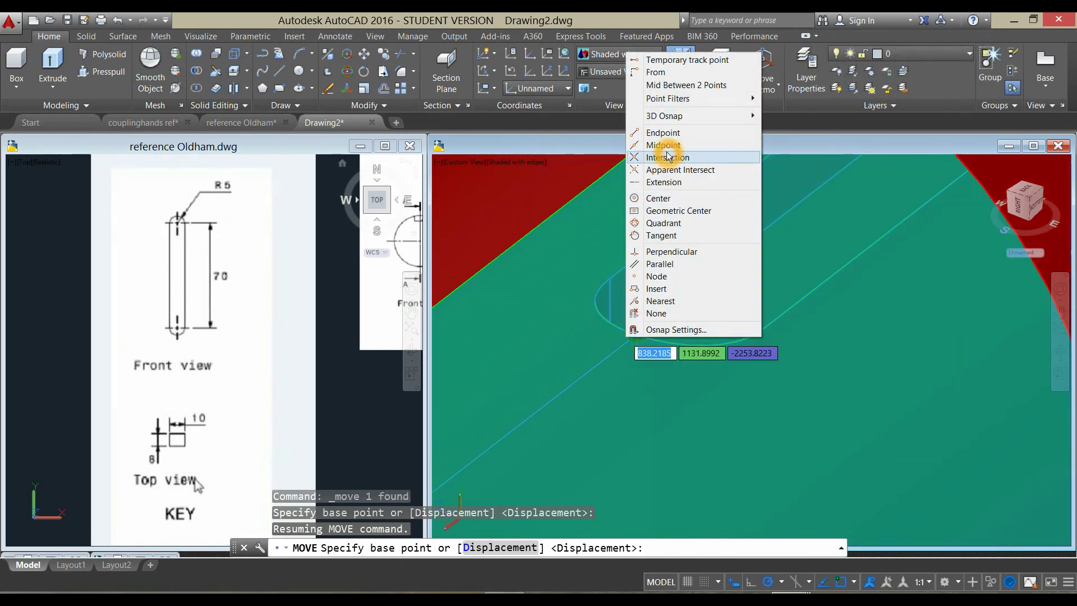
click(668, 158)
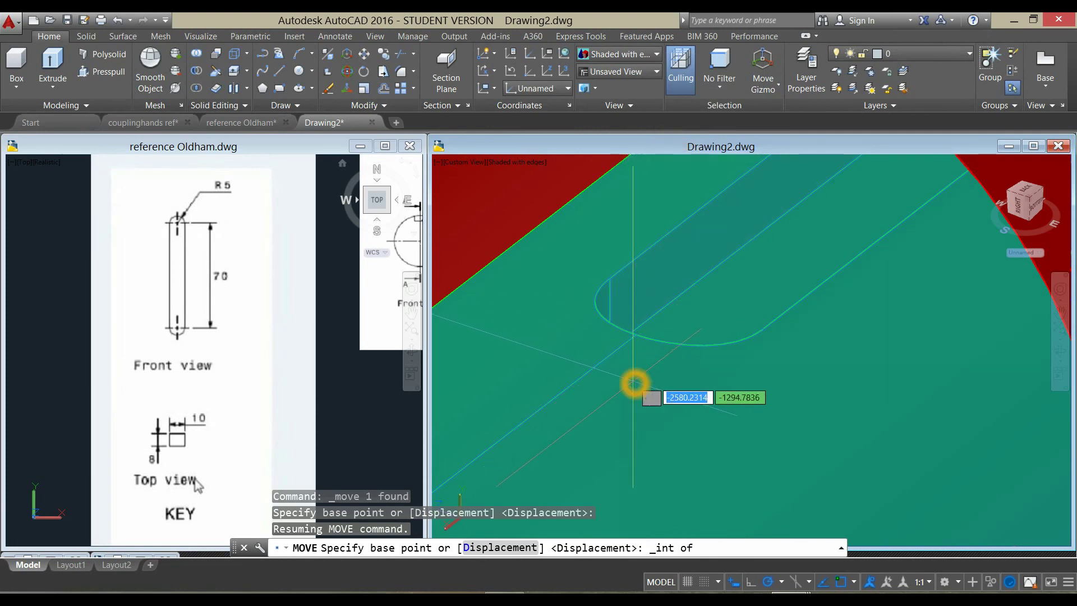
middle_drag(634, 381, 623, 341)
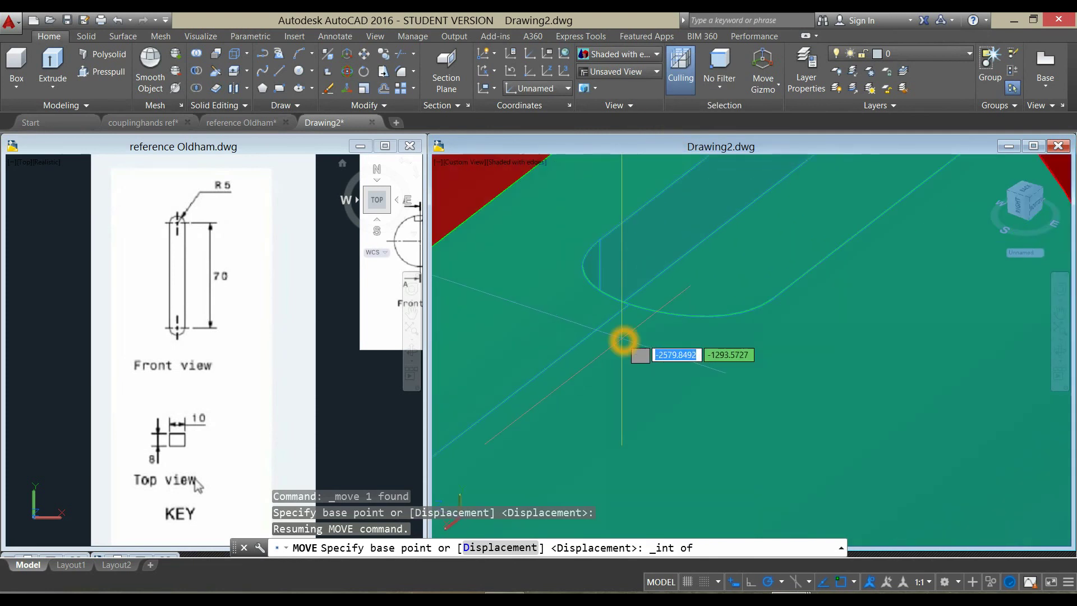
key(Escape)
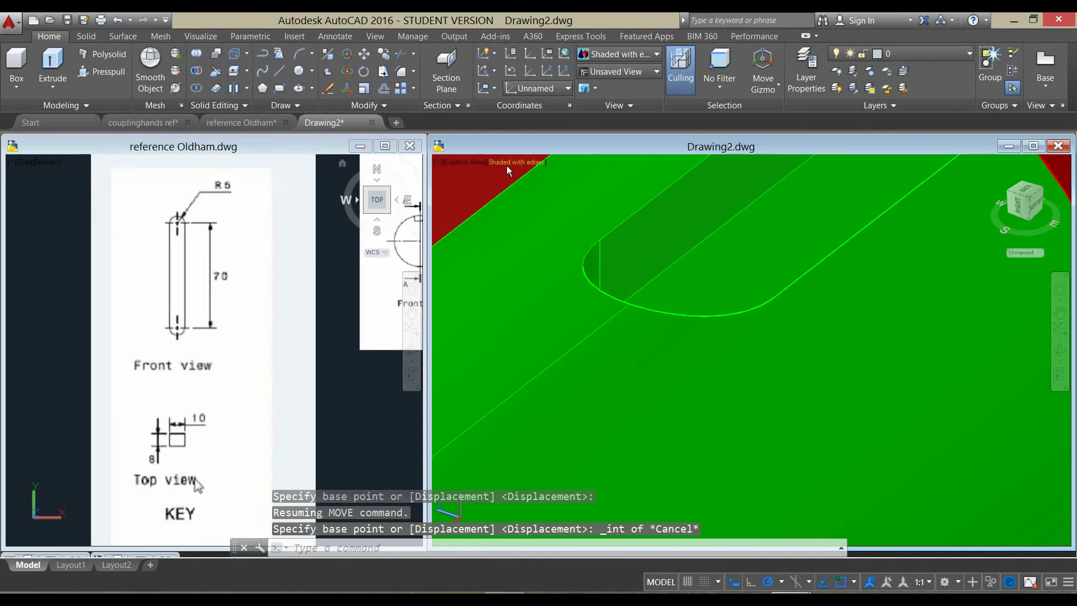
click(511, 164)
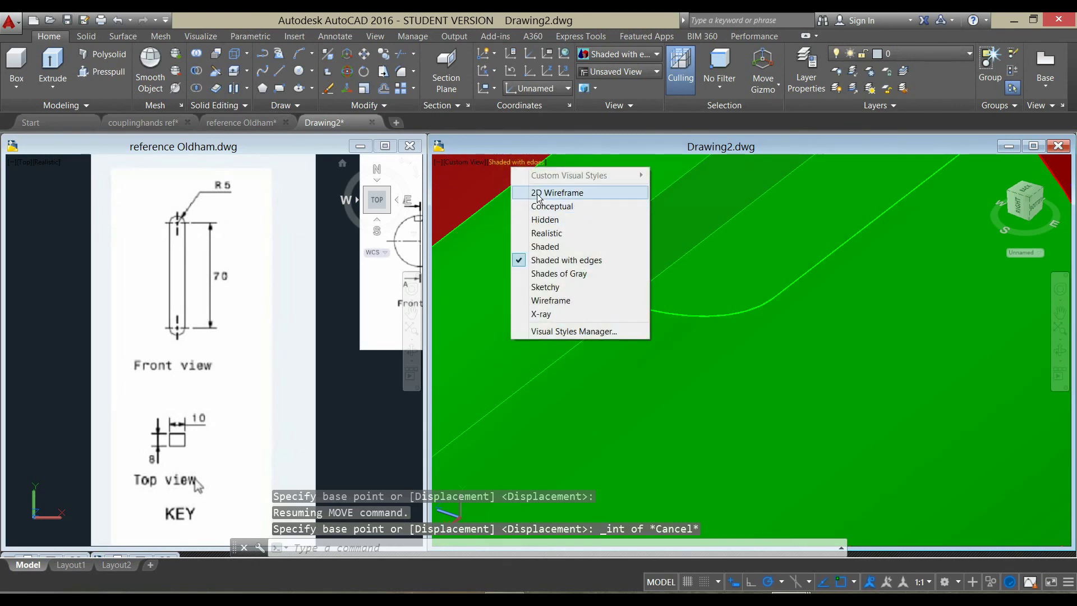
Switch the visual style to 2D Wireframe and start moving the key from its edge point.
click(538, 194)
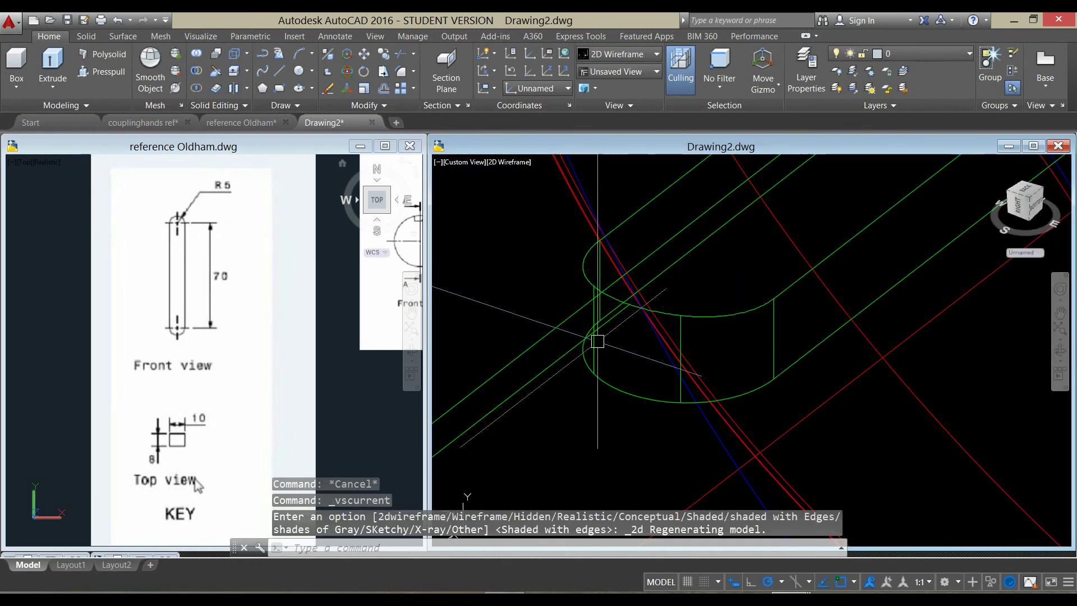
right_click(615, 354)
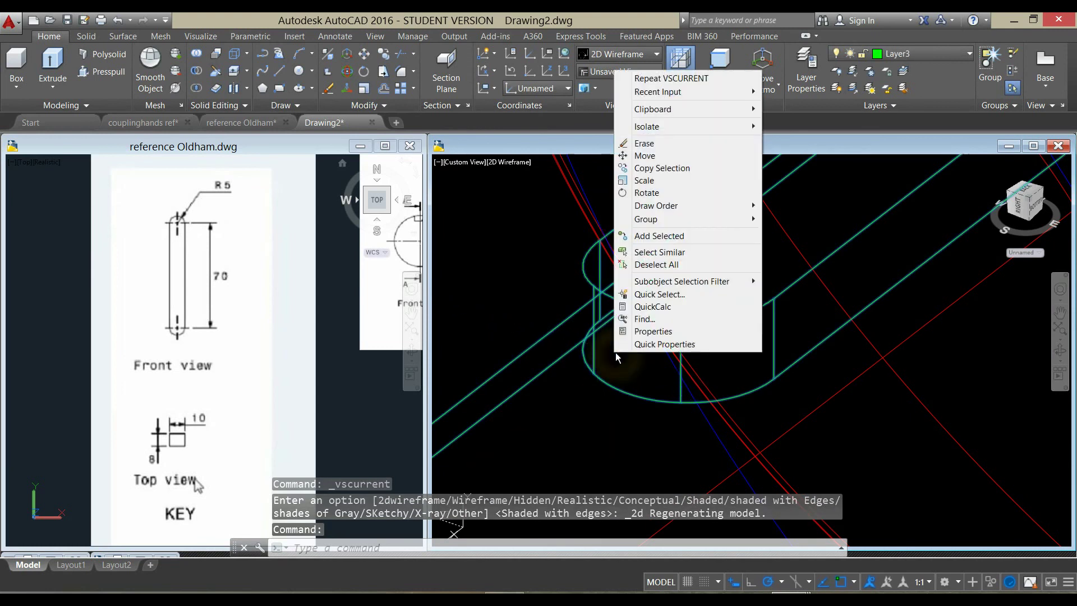
click(662, 161)
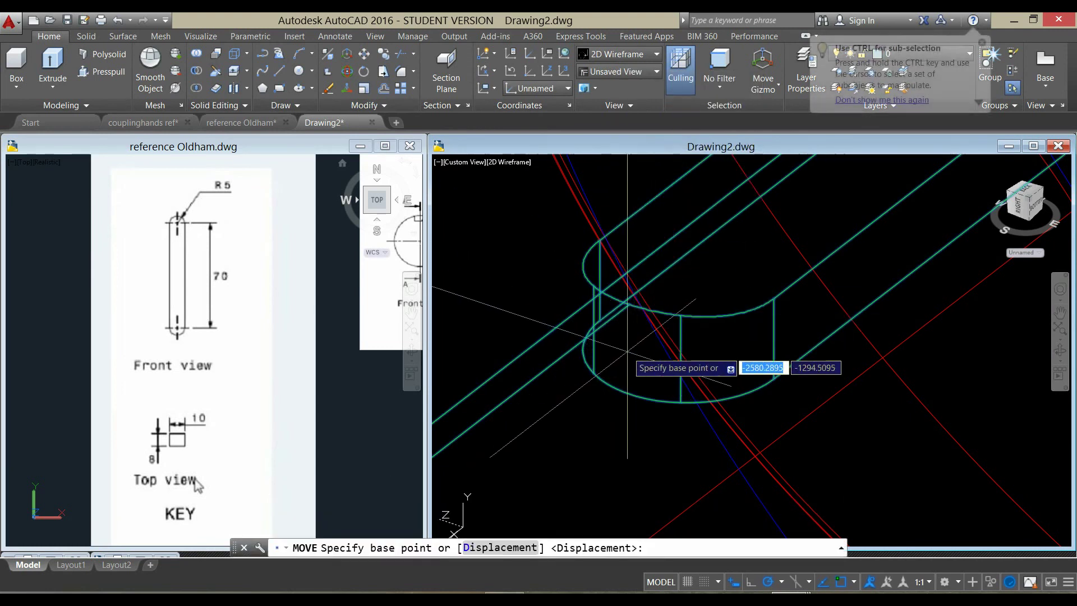
click(630, 396)
Snap the key into the green shaft's keyway.
scroll(631, 390, down, 2)
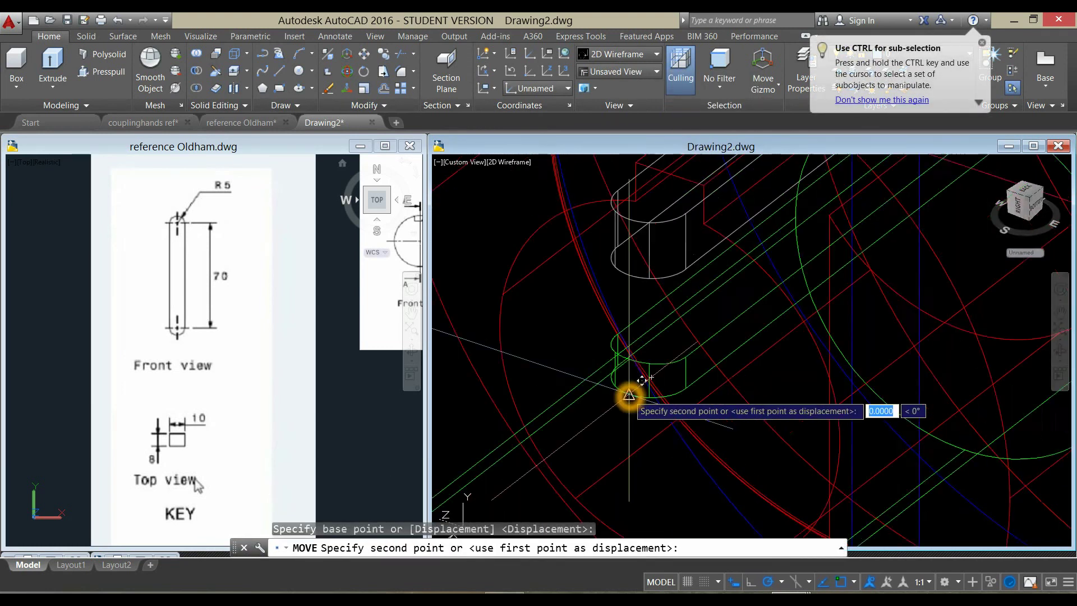
scroll(632, 387, down, 2)
scroll(633, 384, down, 1)
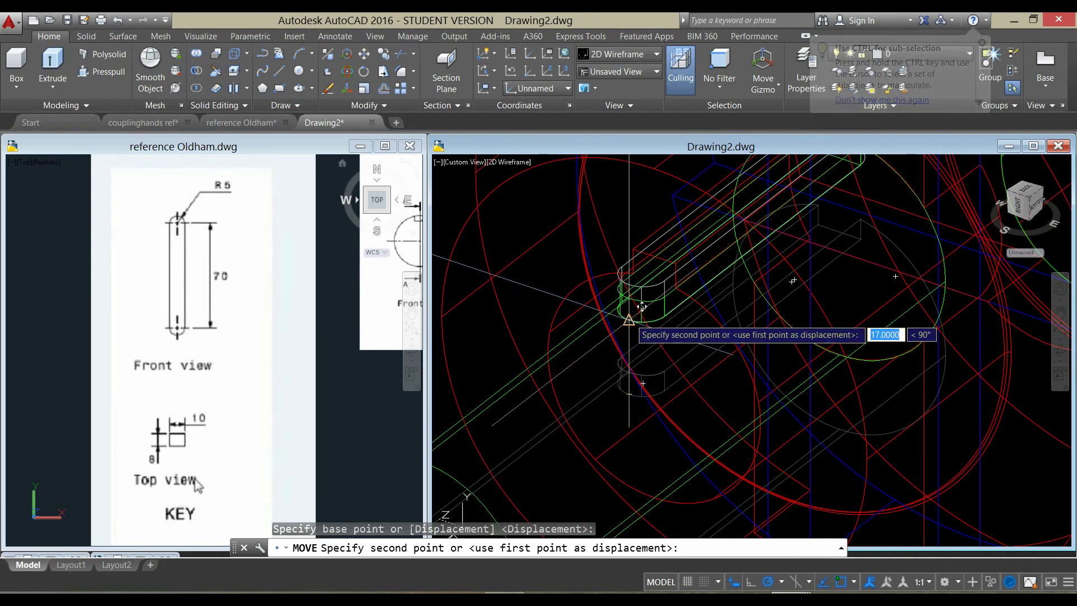
click(631, 318)
scroll(631, 318, down, 4)
scroll(630, 317, down, 2)
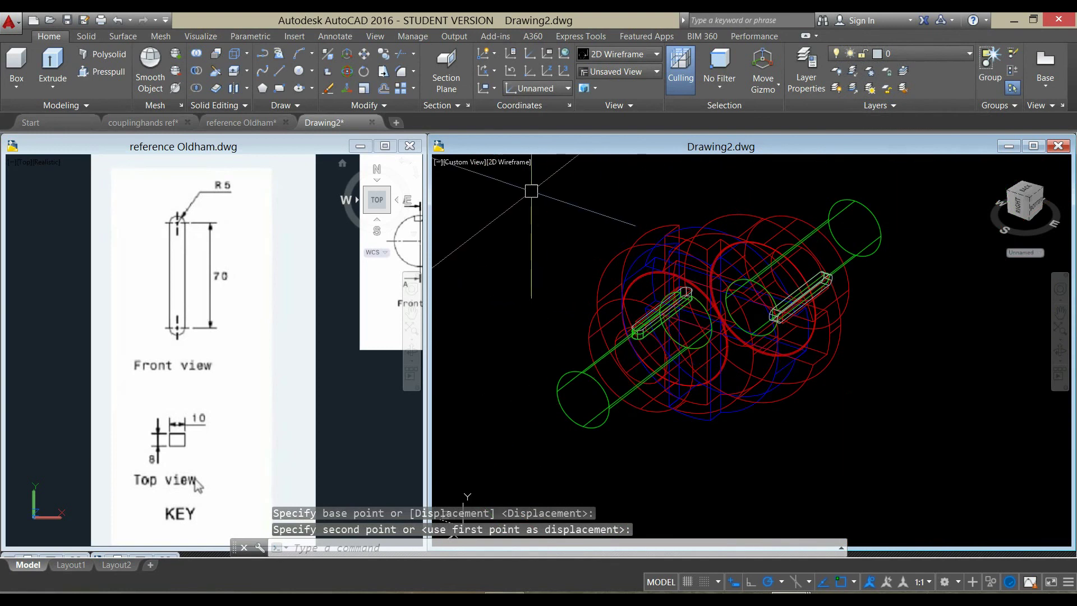
click(516, 163)
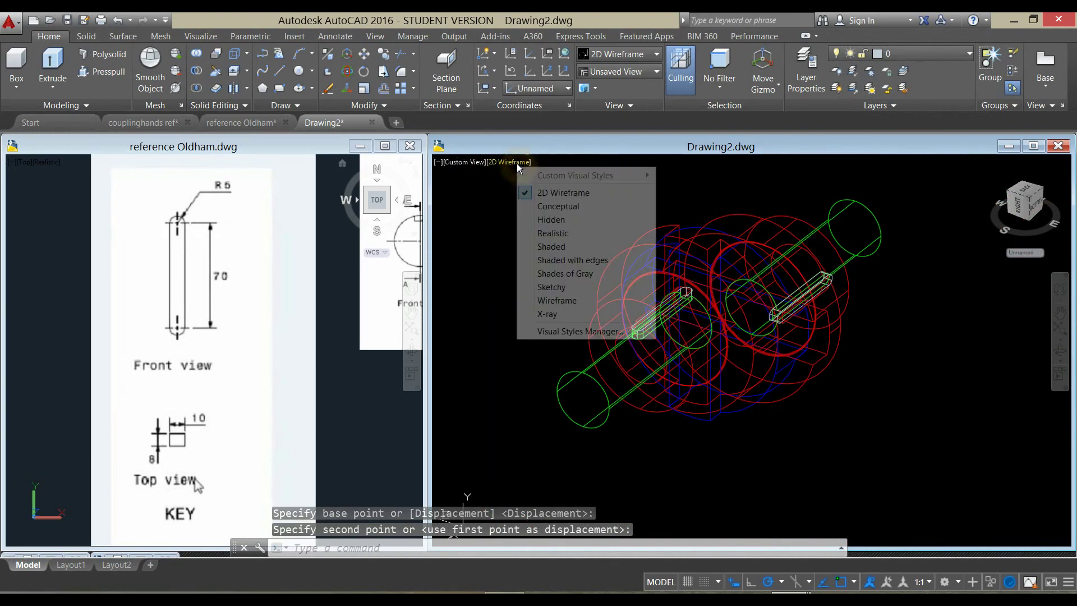
Switch the viewport to Shaded with edges and orbit to inspect the shaft keyway.
click(555, 261)
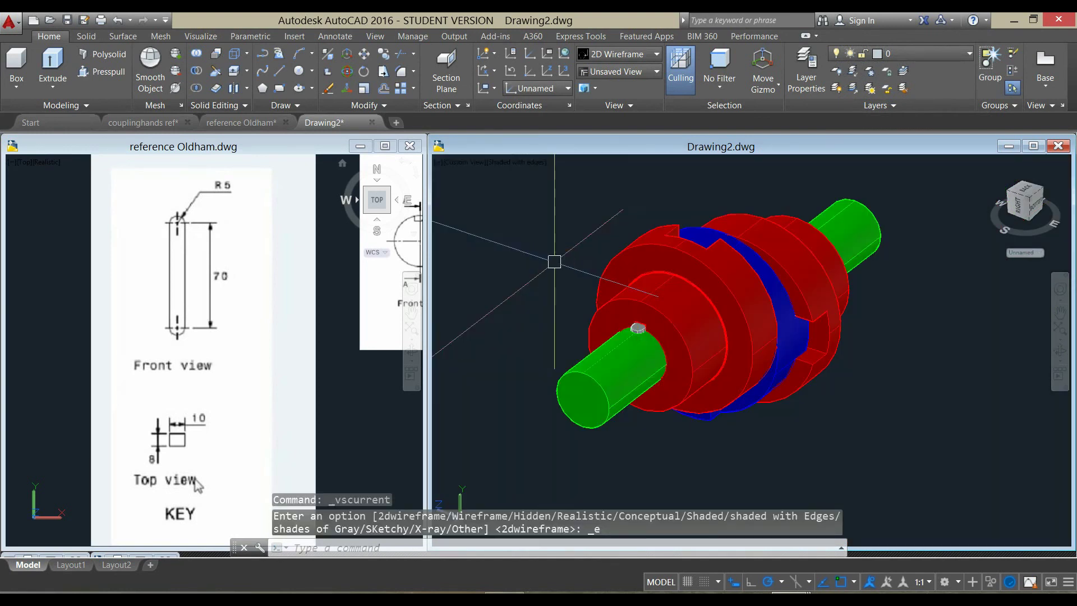
scroll(639, 355, up, 3)
mouse_move(642, 330)
shift+middle_down()
mouse_move(598, 329)
mouse_move(558, 277)
mouse_move(460, 297)
mouse_move(570, 373)
mouse_move(646, 365)
mouse_move(676, 298)
mouse_move(693, 278)
mouse_move(701, 284)
shift+middle_up()
scroll(716, 235, up, 3)
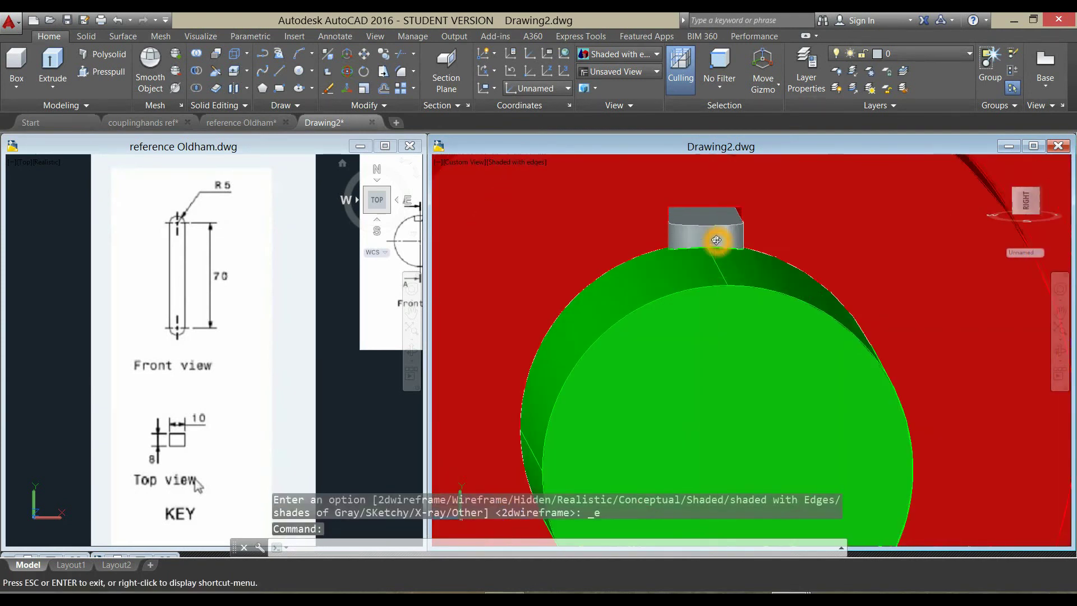
scroll(717, 233, down, 1)
scroll(718, 235, down, 5)
Orbit the coupling to an oblique 3D view showing the key seated in the green shaft.
mouse_move(718, 235)
shift+middle_down()
mouse_move(665, 334)
mouse_move(550, 306)
mouse_move(572, 353)
mouse_move(560, 378)
mouse_move(541, 356)
mouse_move(543, 335)
shift+middle_up()
scroll(620, 337, down, 2)
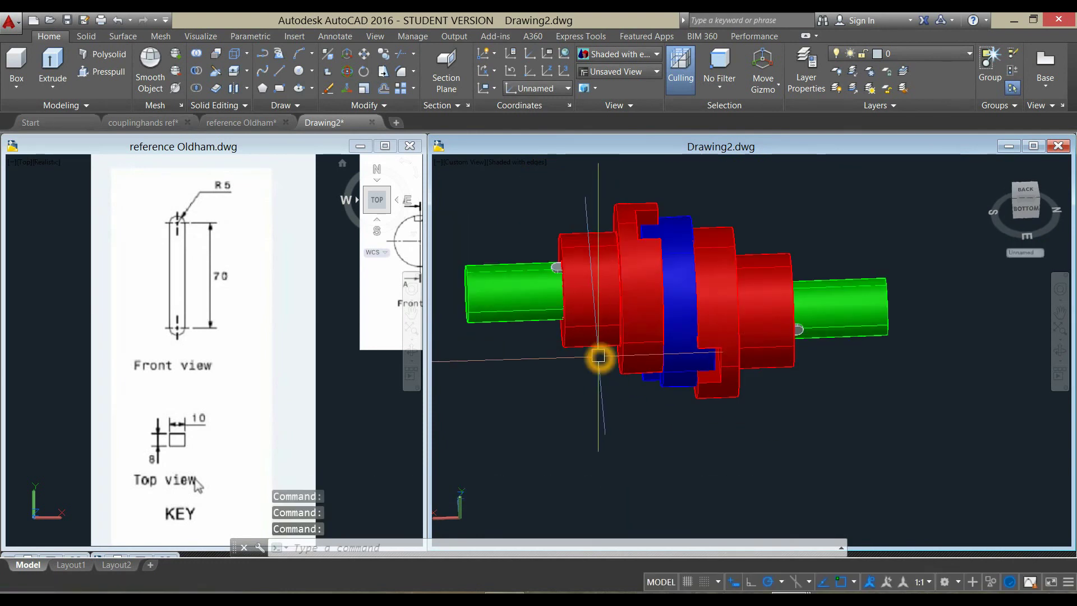
click(610, 367)
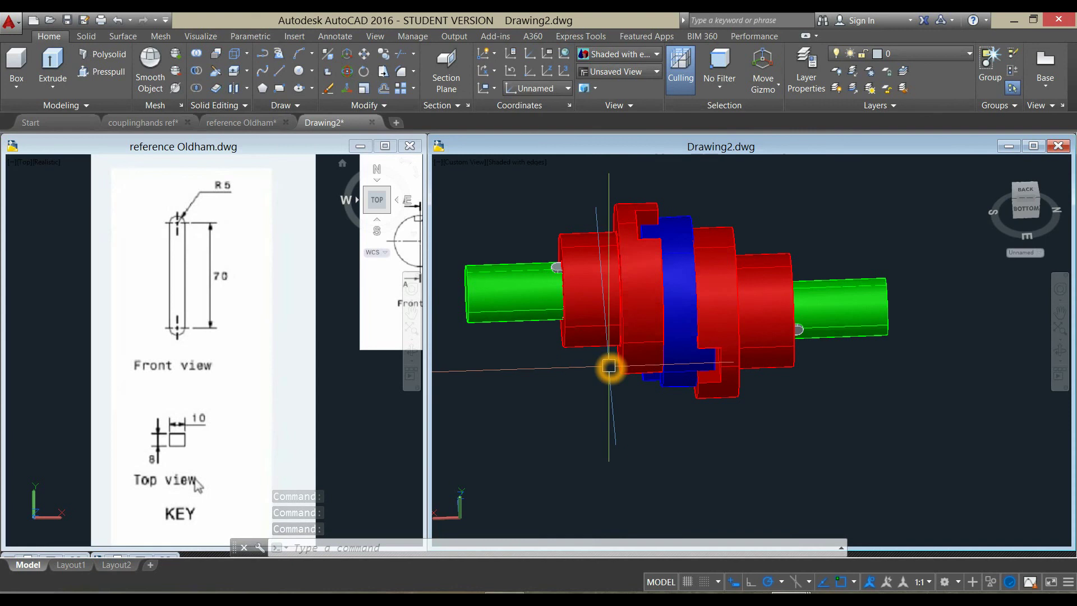
mouse_move(611, 366)
mouse_down()
mouse_move(572, 415)
mouse_move(538, 385)
mouse_move(559, 356)
mouse_move(672, 354)
mouse_up()
key(Escape)
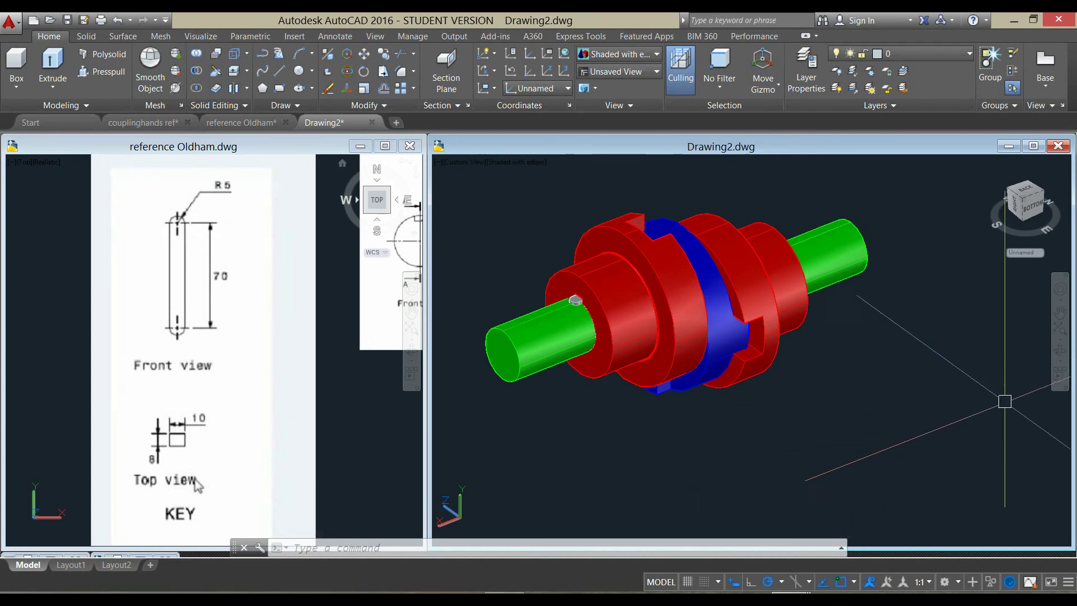
click(977, 600)
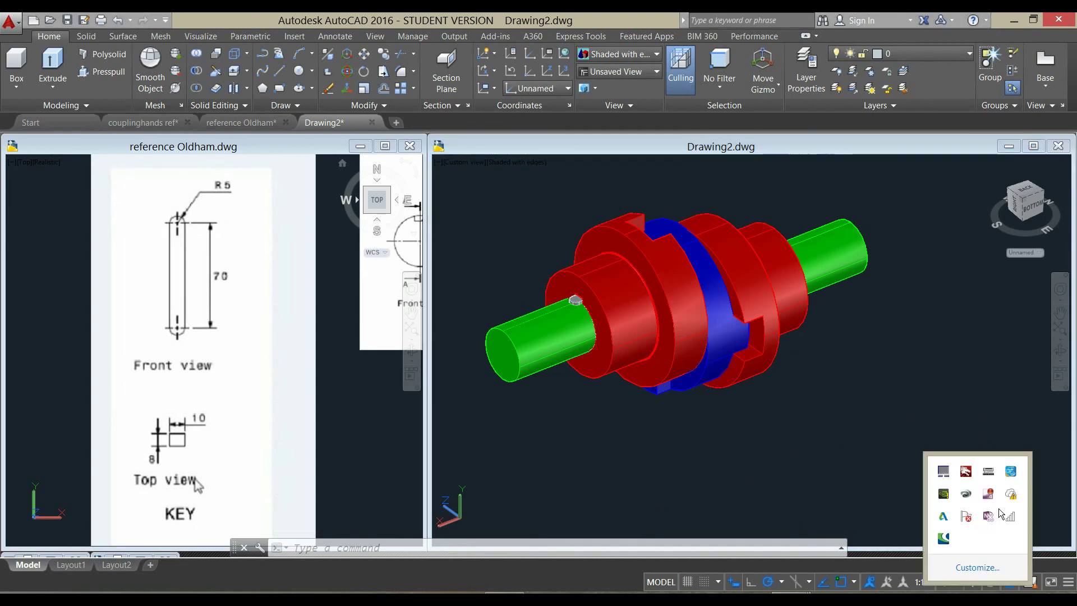